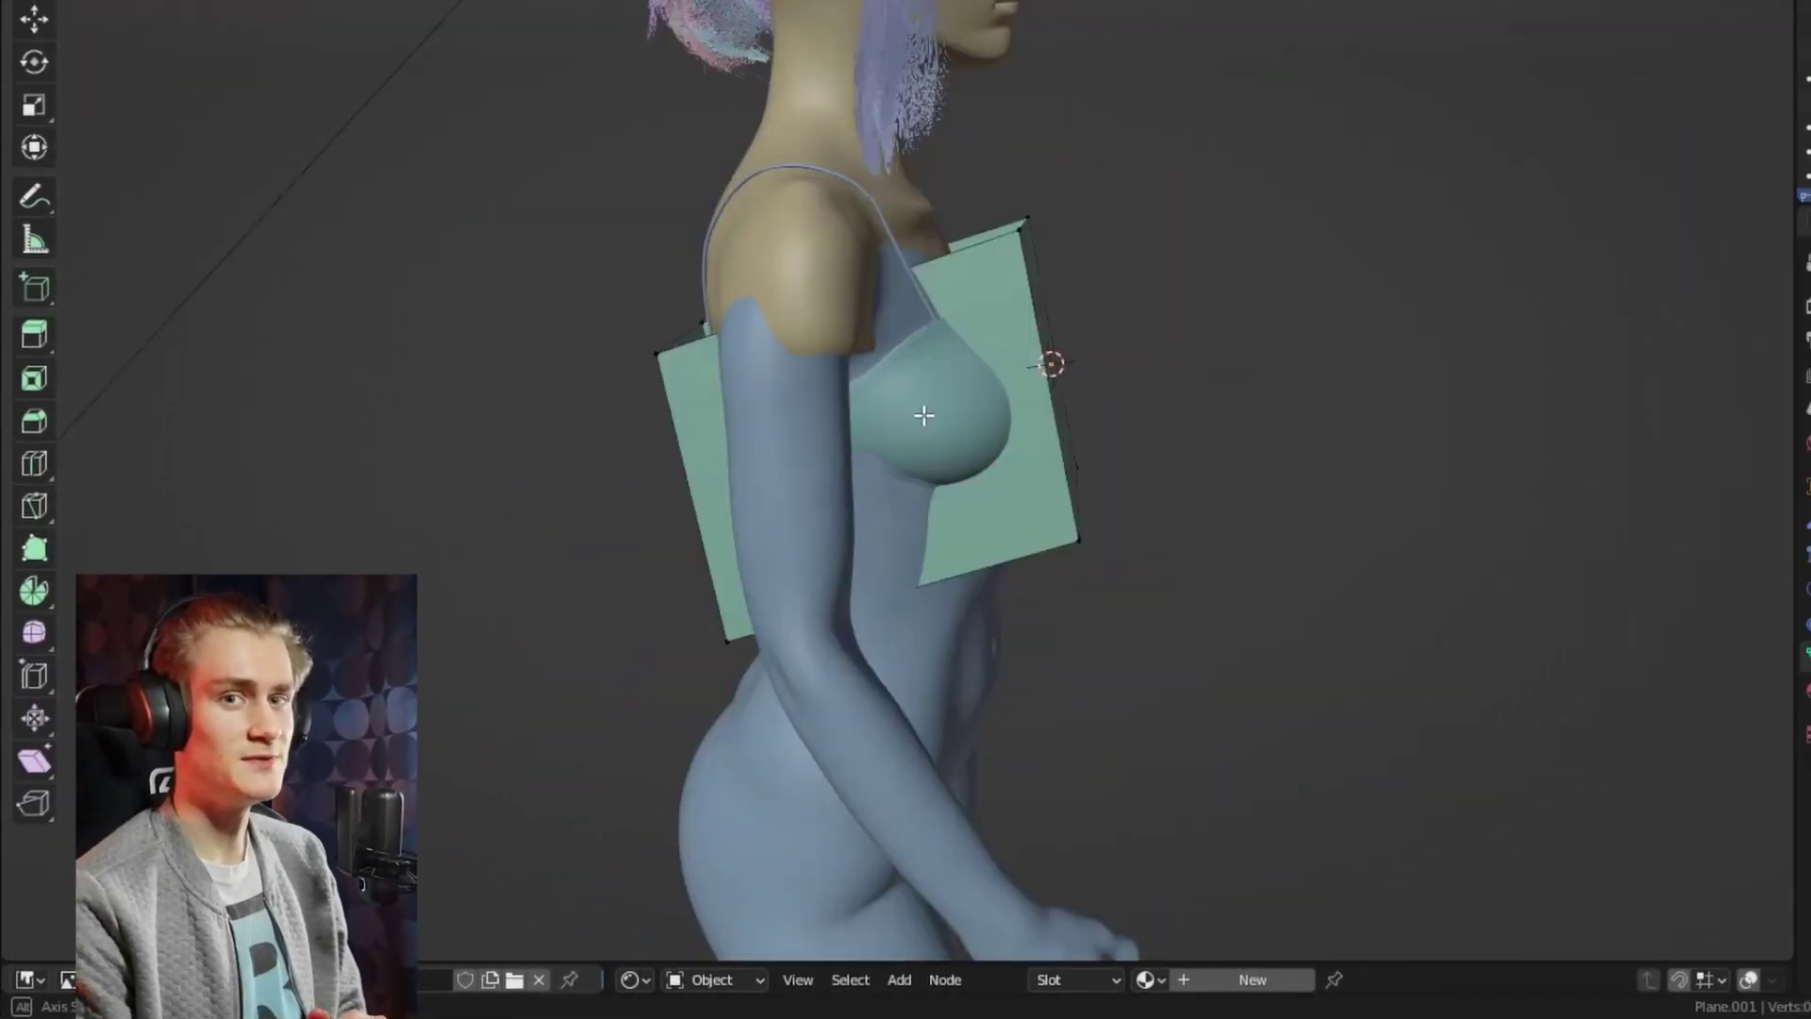
Pull the shoulder face of the blocked-out shirt over the upper arm and add a loop cut through the mesh
{"action": "middle_click_drag", "start_coordinate": [926, 408], "coordinate": [958, 480]}
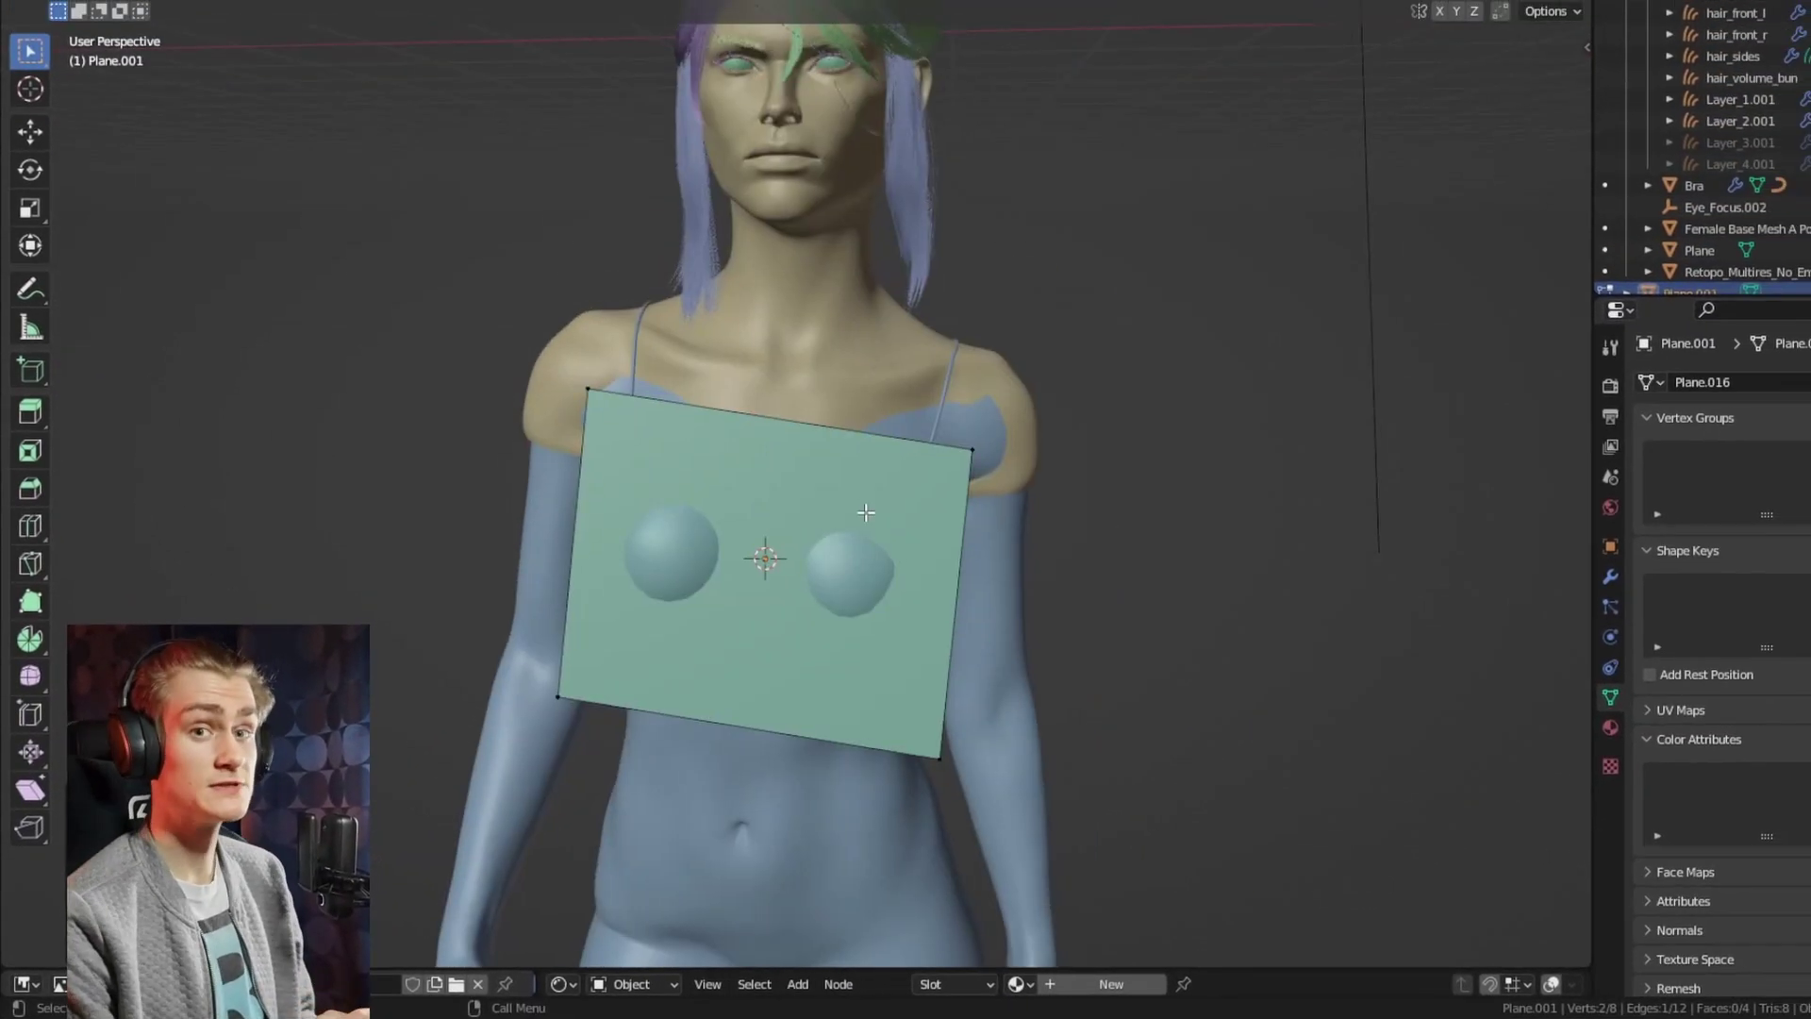
{"action": "middle_click_drag", "start_coordinate": [760, 555], "coordinate": [1174, 430]}
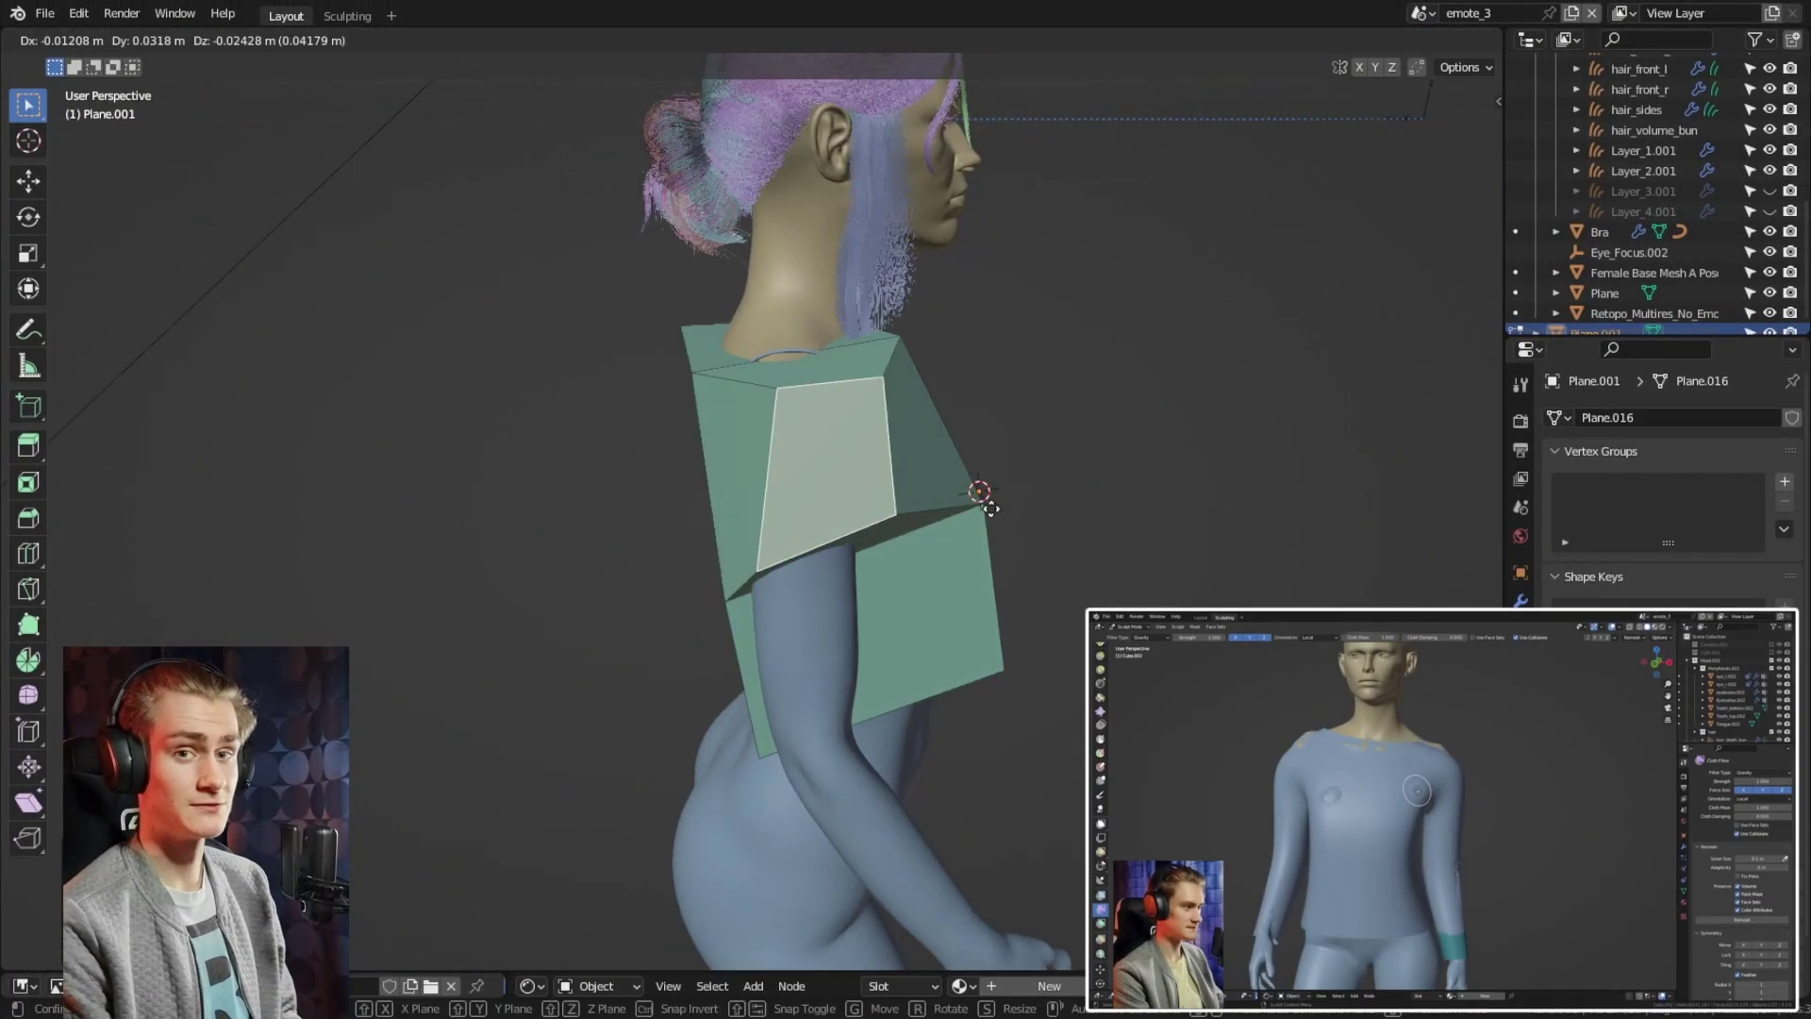
{"action": "middle_click_drag", "start_coordinate": [979, 497], "coordinate": [831, 511]}
{"action": "key", "text": "1"}
{"action": "middle_click_drag", "start_coordinate": [759, 574], "coordinate": [626, 505]}
{"action": "key", "text": "ctrl+r"}
{"action": "left_click", "coordinate": [626, 506]}
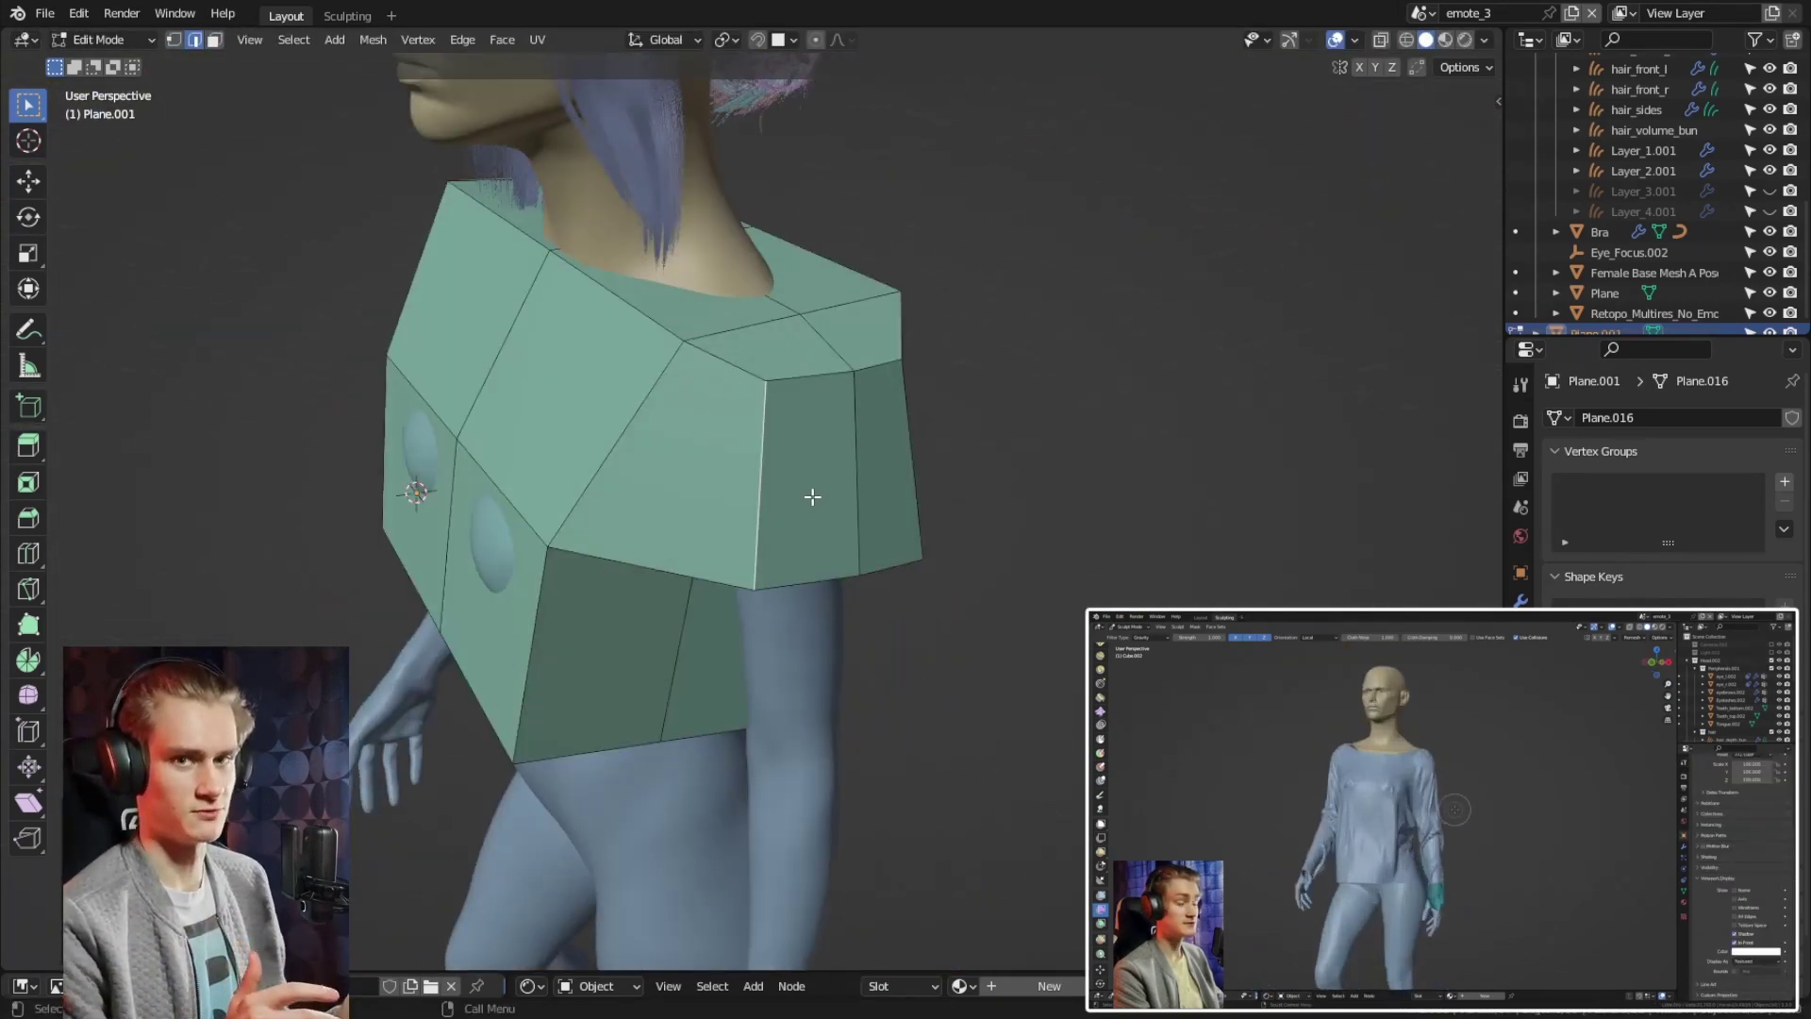
Move single vertices around the shirt's shoulder and armhole so the mesh encloses the upper arm
{"action": "middle_click_drag", "start_coordinate": [812, 497], "coordinate": [679, 312]}
{"action": "left_click", "coordinate": [778, 443]}
{"action": "key", "text": "g"}
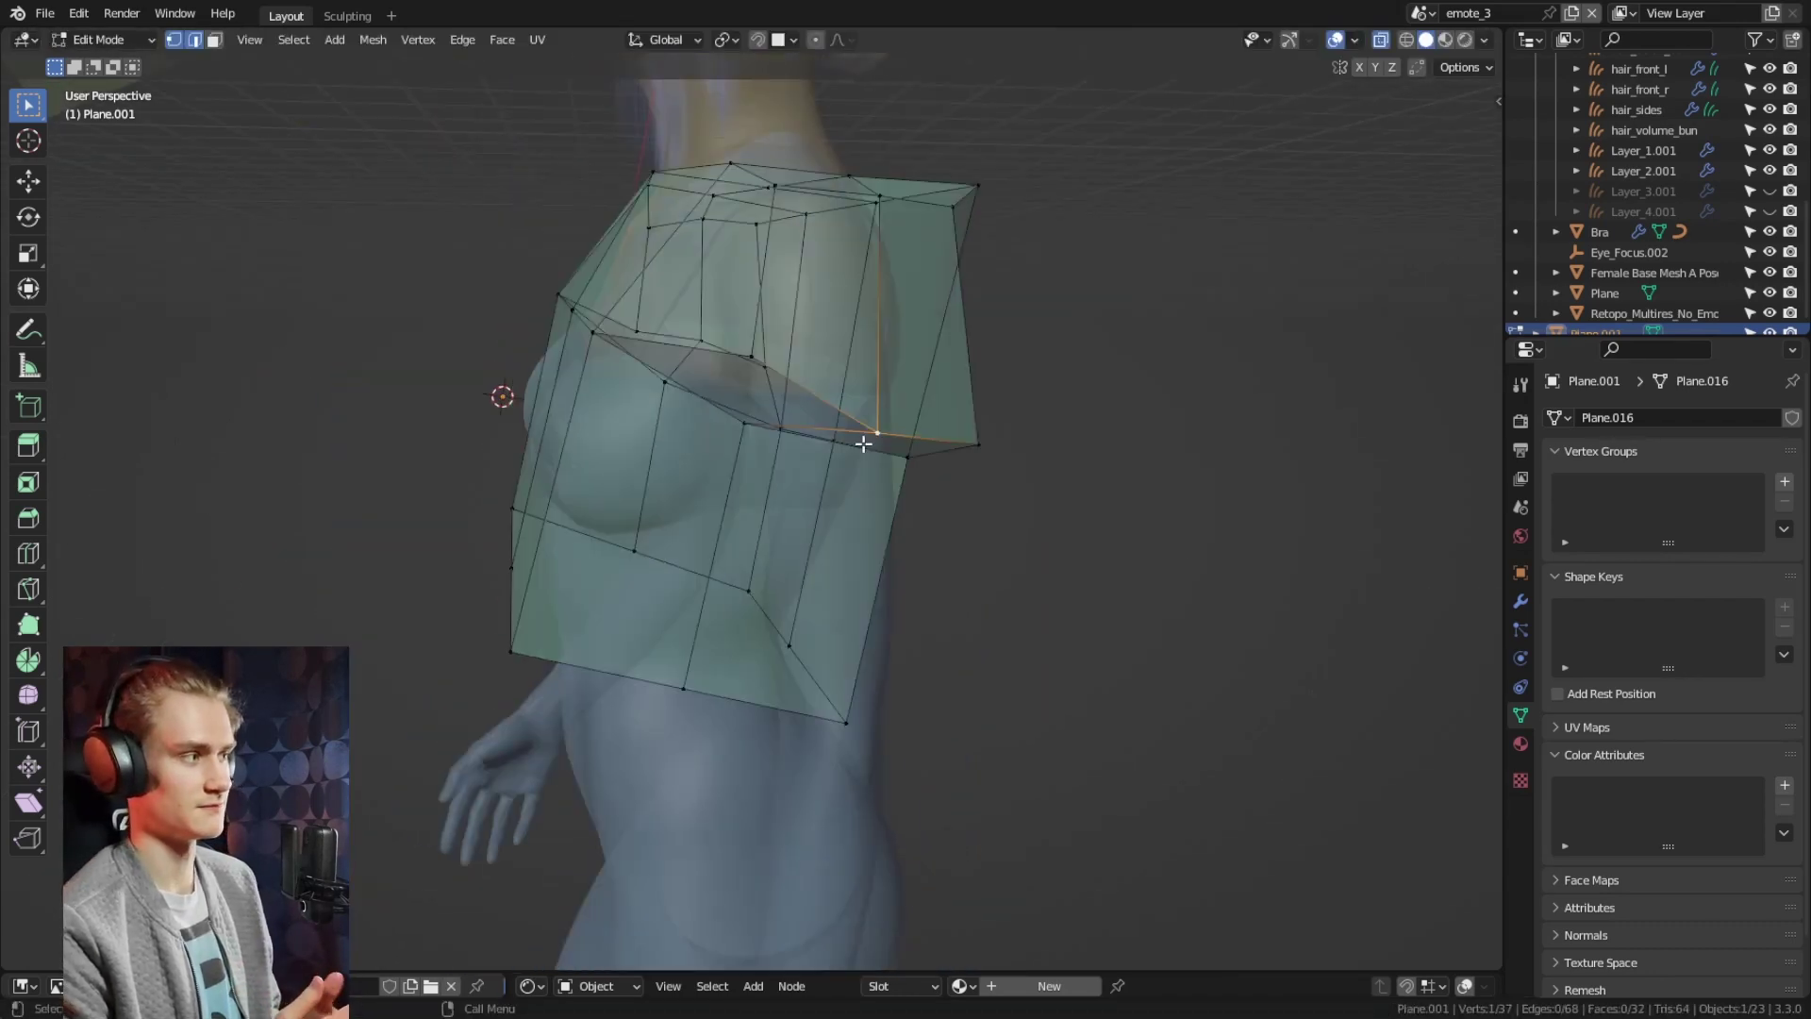
{"action": "middle_click_drag", "start_coordinate": [863, 444], "coordinate": [720, 433]}
{"action": "key", "text": "g"}
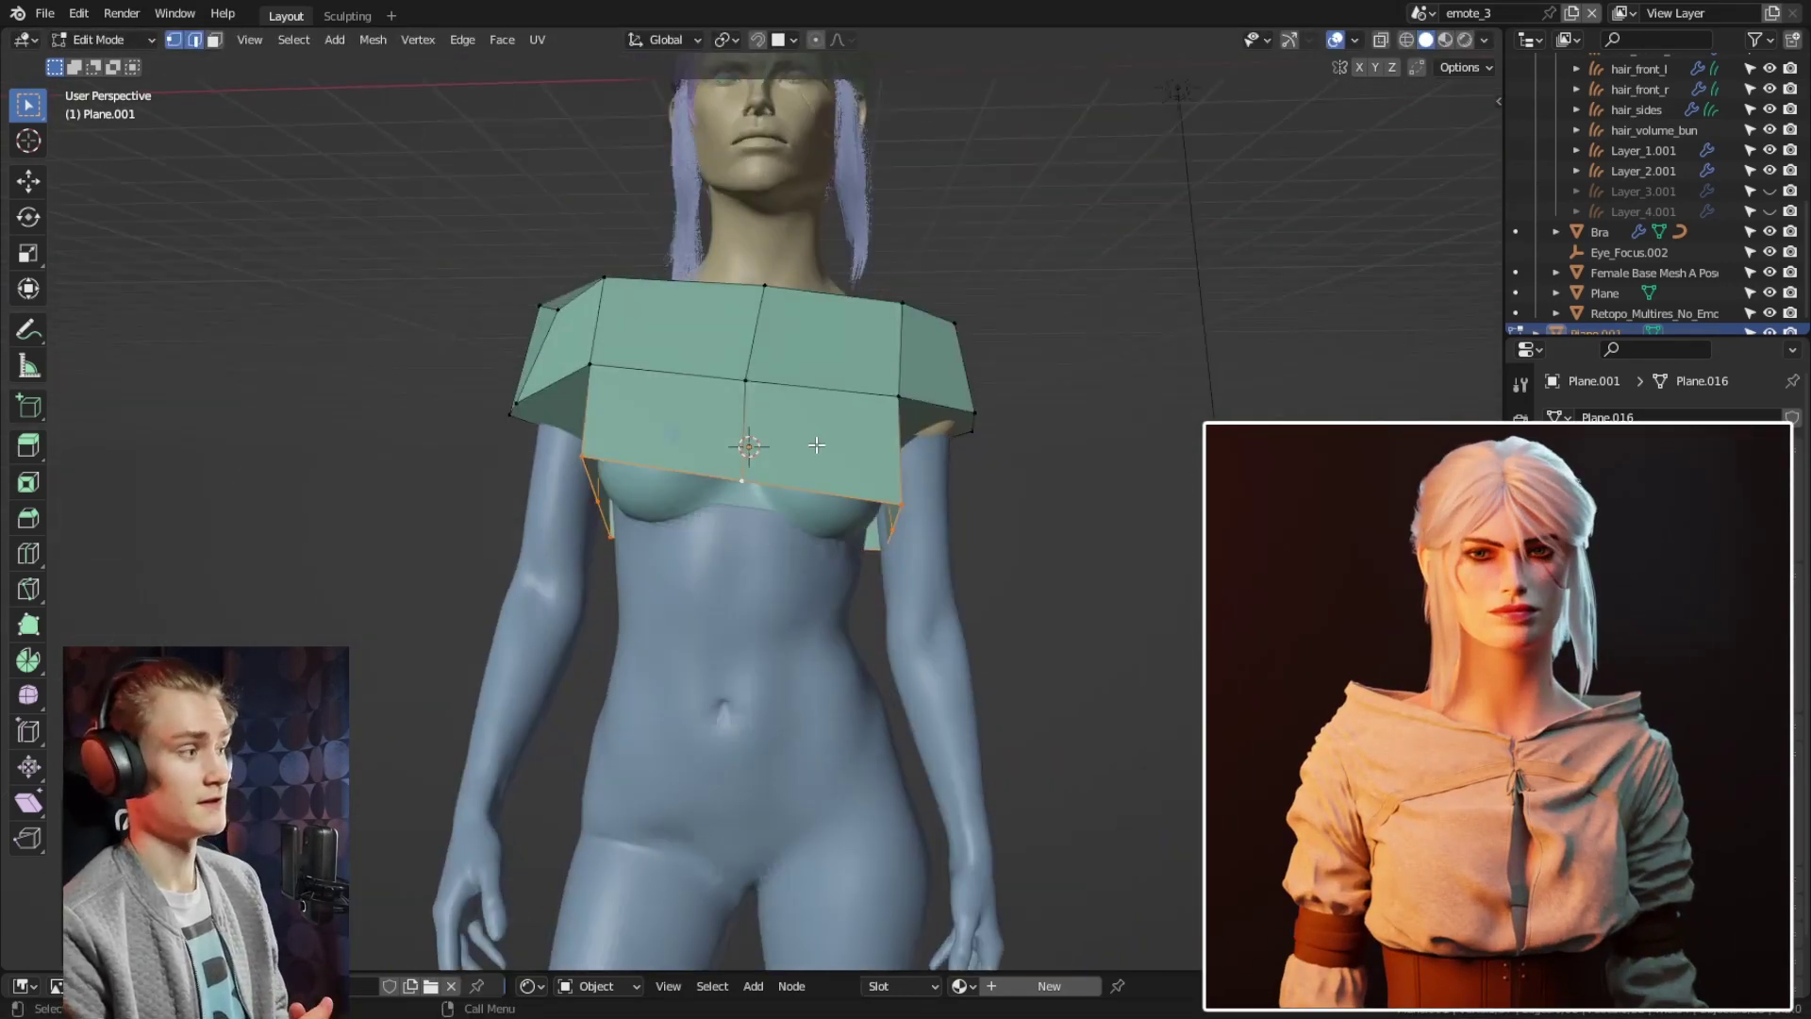
Extend the shirt's lower edge down to the waist and reposition the hem's corner vertex at the back
{"action": "middle_click_drag", "start_coordinate": [720, 563], "coordinate": [772, 412]}
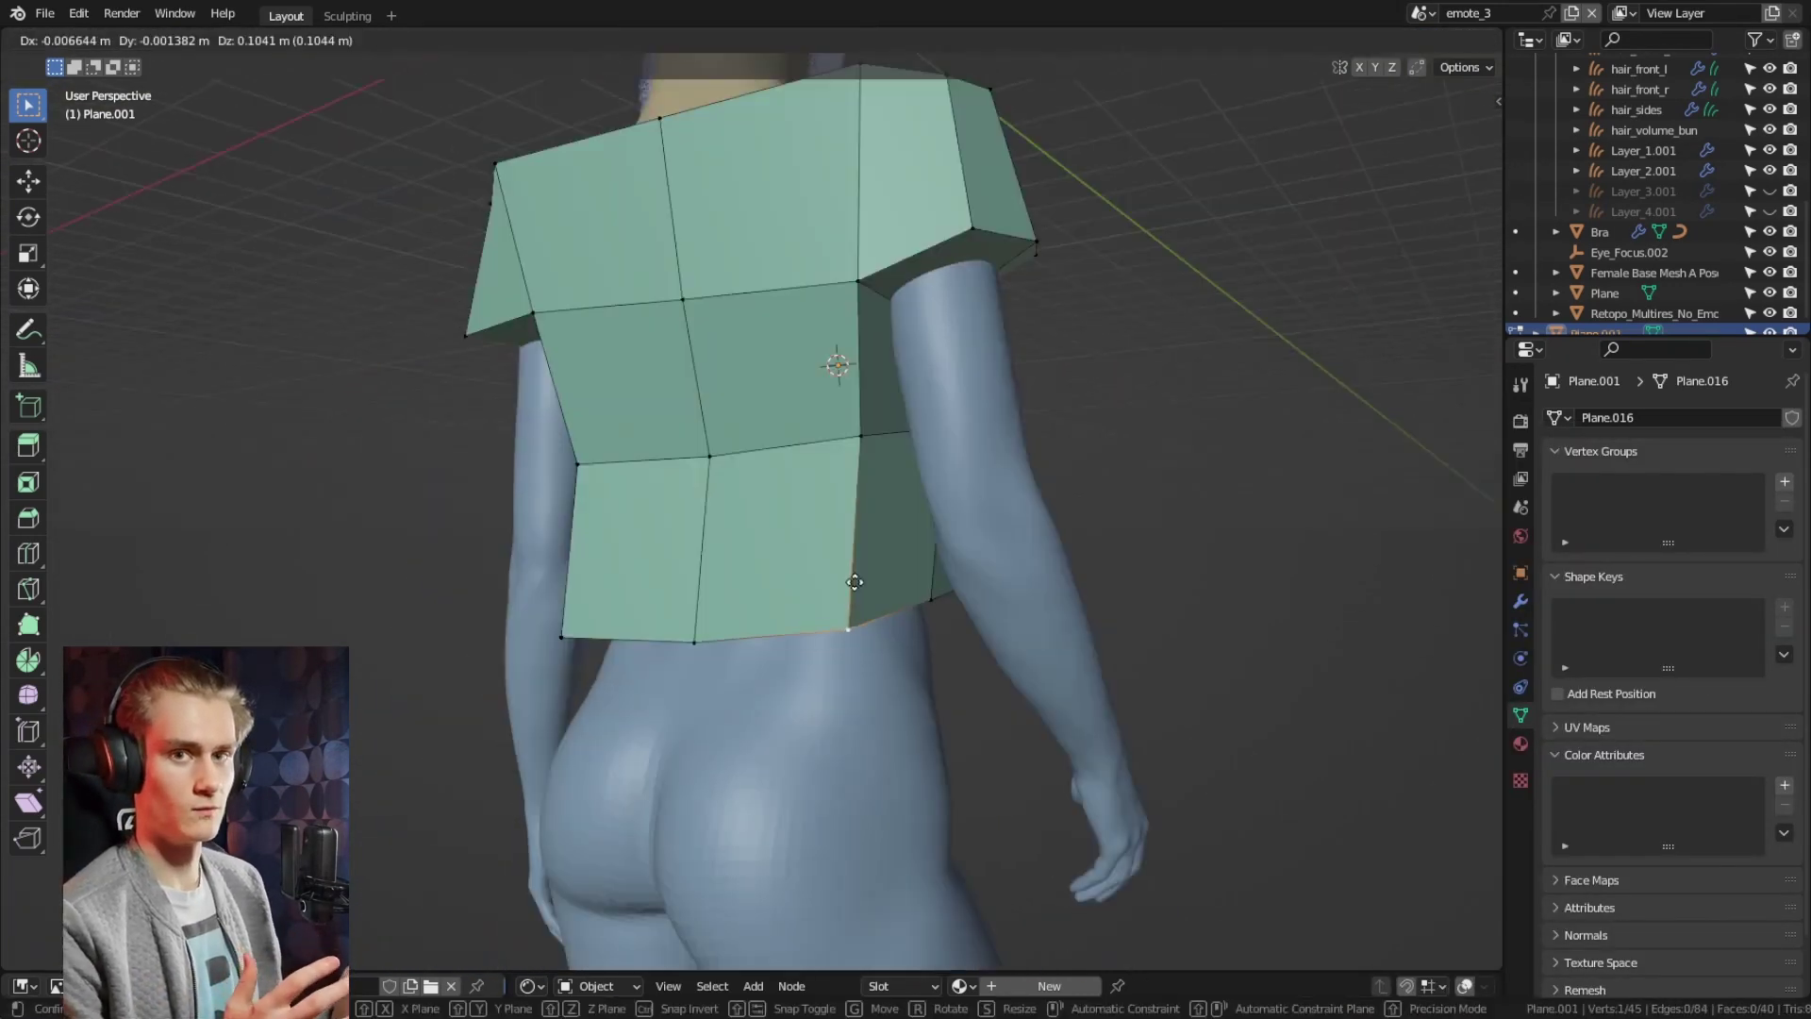
{"action": "left_click", "coordinate": [854, 582]}
{"action": "middle_click_drag", "start_coordinate": [854, 582], "coordinate": [726, 460]}
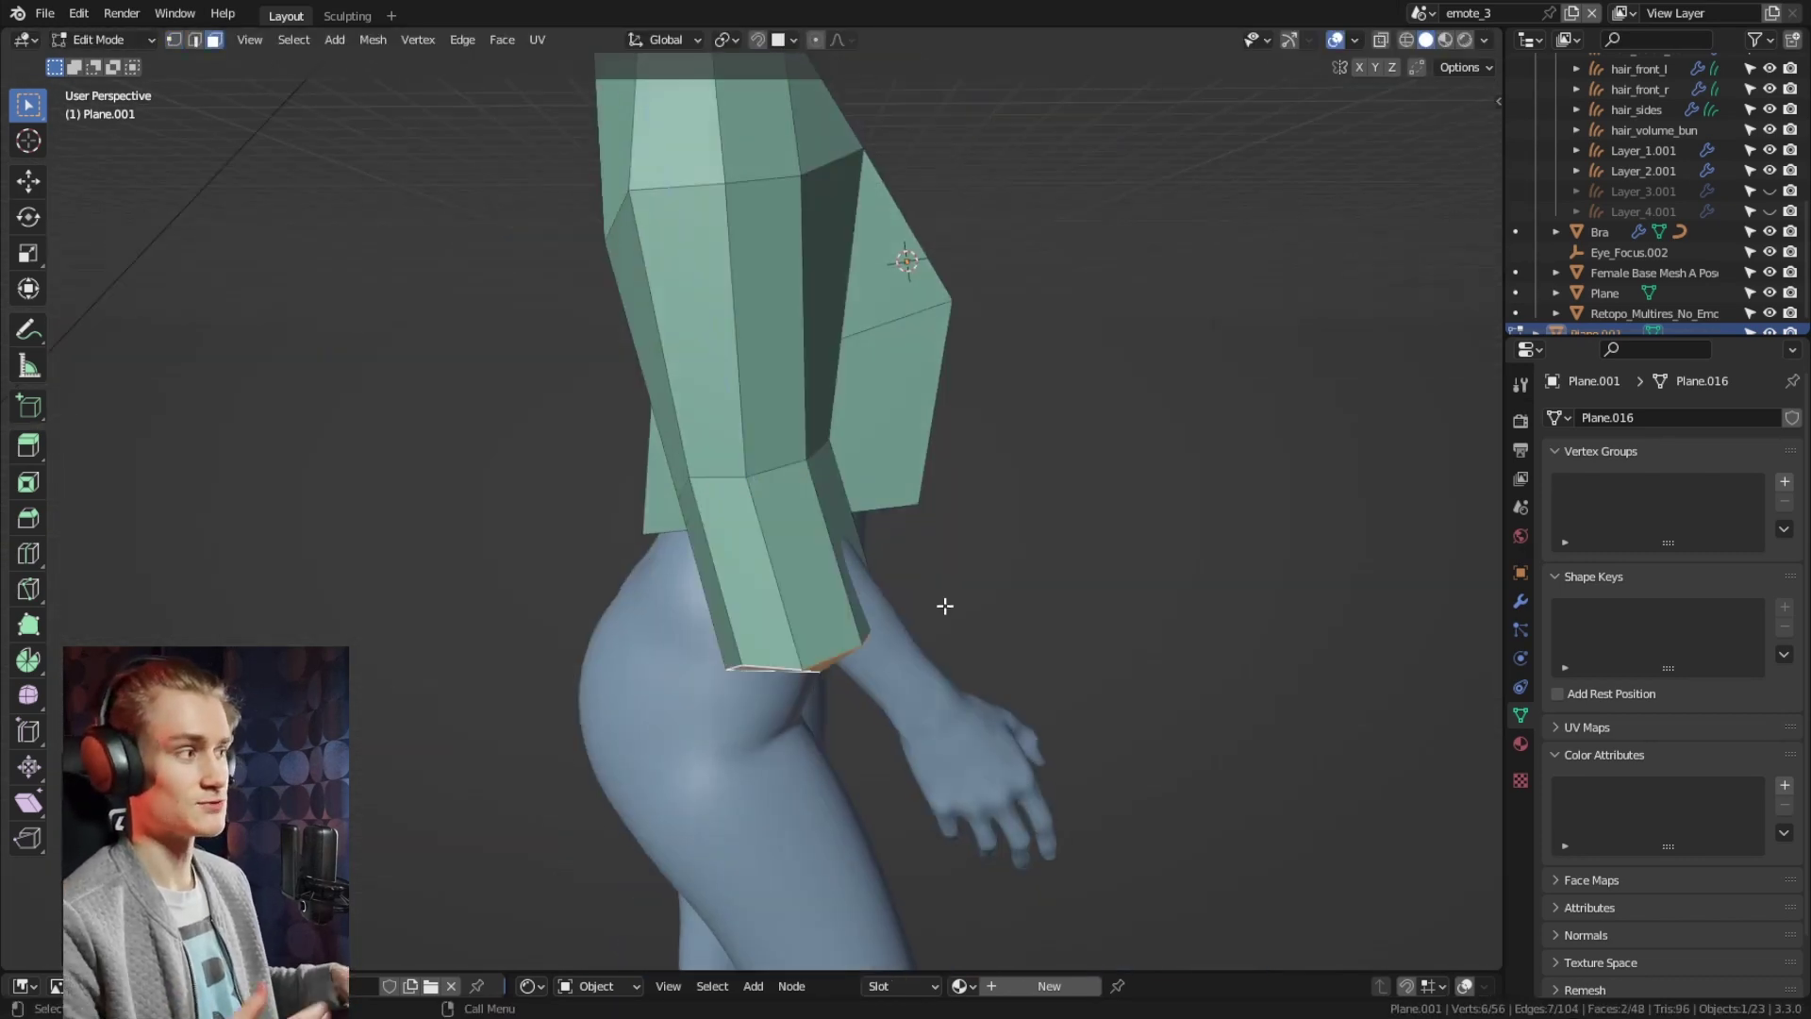
Adjust the vertices of the sleeve end and the back neckline to follow the body
{"action": "key", "text": "1"}
{"action": "middle_click_drag", "start_coordinate": [819, 597], "coordinate": [842, 396]}
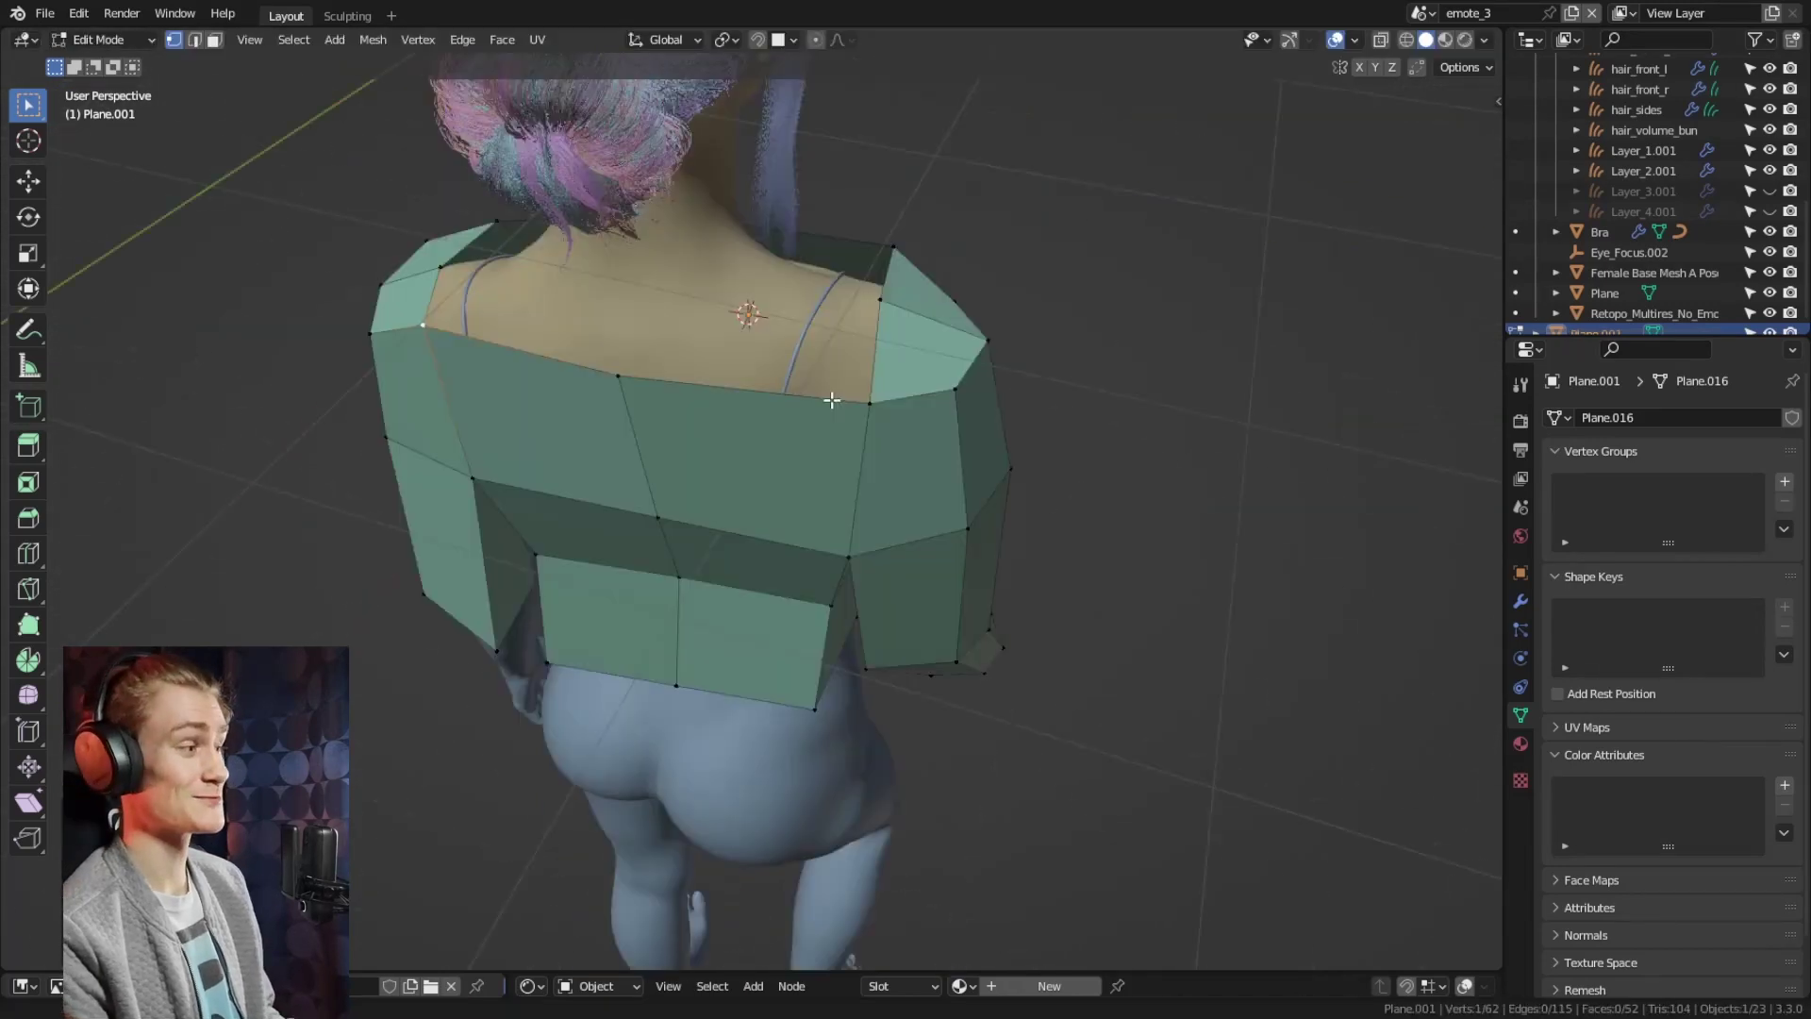
{"action": "left_click", "coordinate": [771, 333]}
{"action": "middle_click_drag", "start_coordinate": [771, 332], "coordinate": [830, 469]}
{"action": "scroll", "coordinate": [769, 297], "scroll_direction": "down", "scroll_amount": 5}
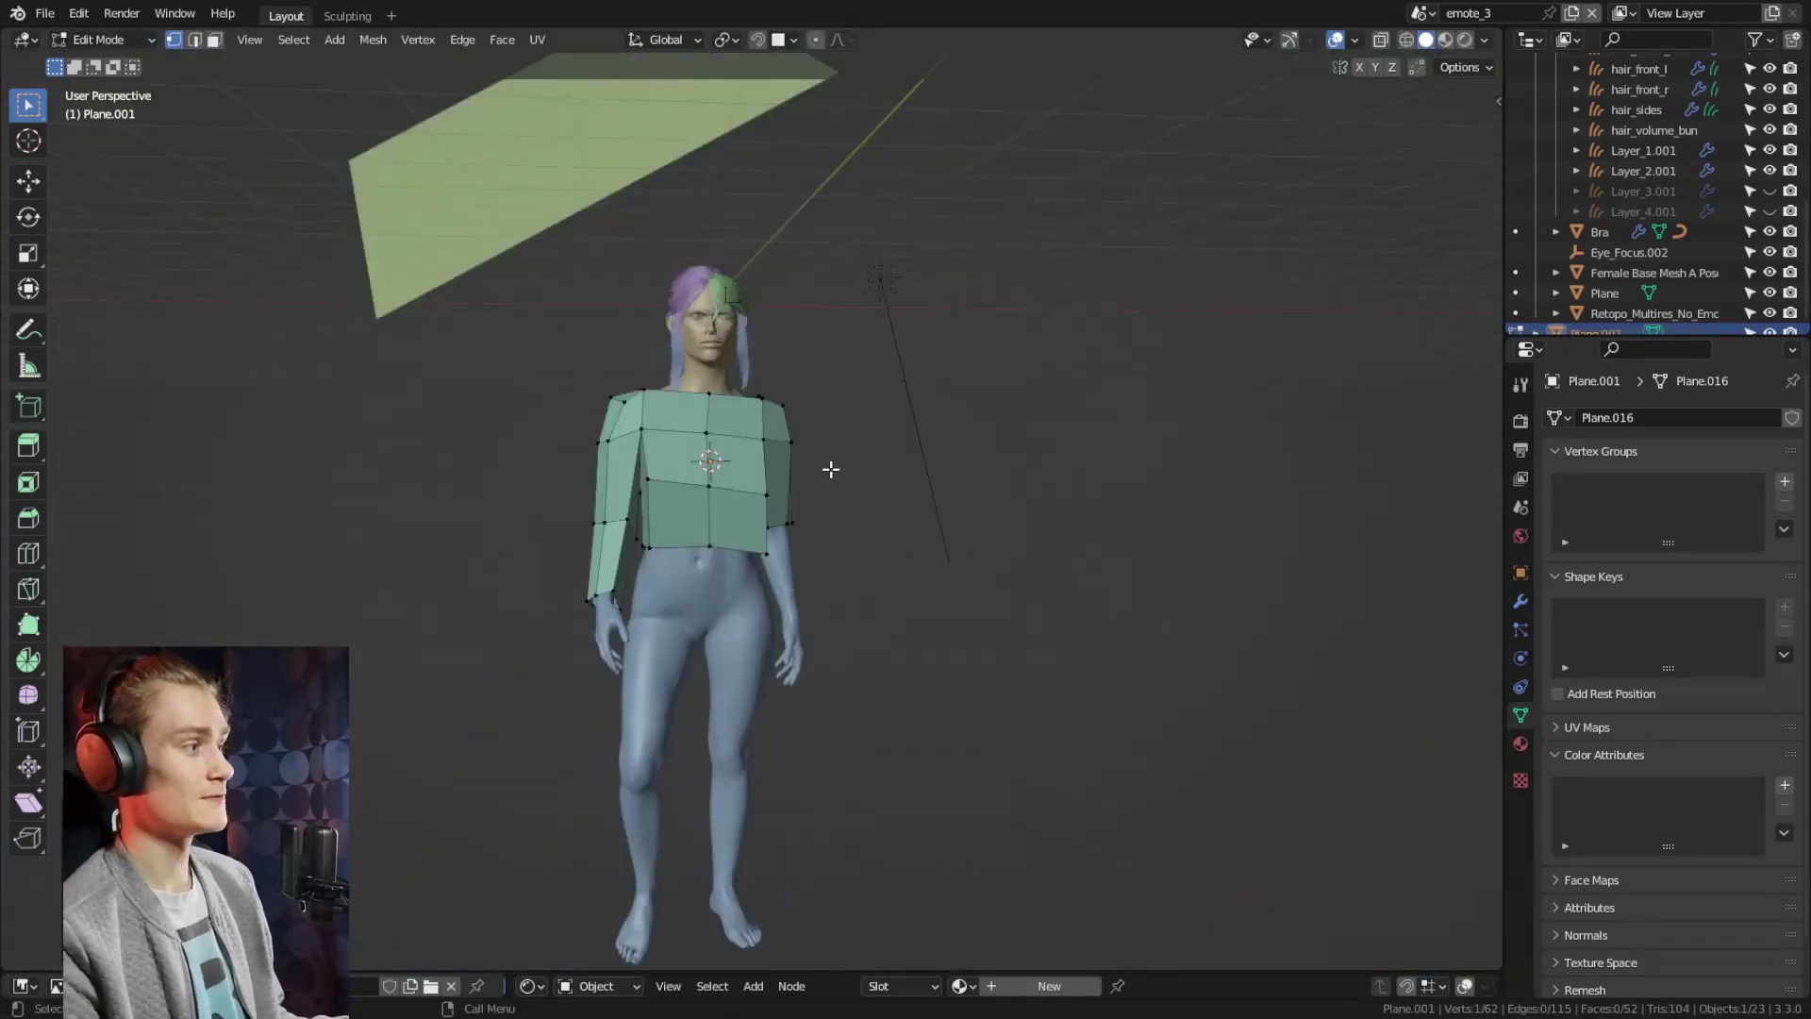
Smooth the blocky shirt with a Subdivision Surface modifier and check its fit from front and back
{"action": "key", "text": "Tab"}
{"action": "middle_click_drag", "start_coordinate": [865, 580], "coordinate": [846, 445]}
{"action": "key", "text": "2"}
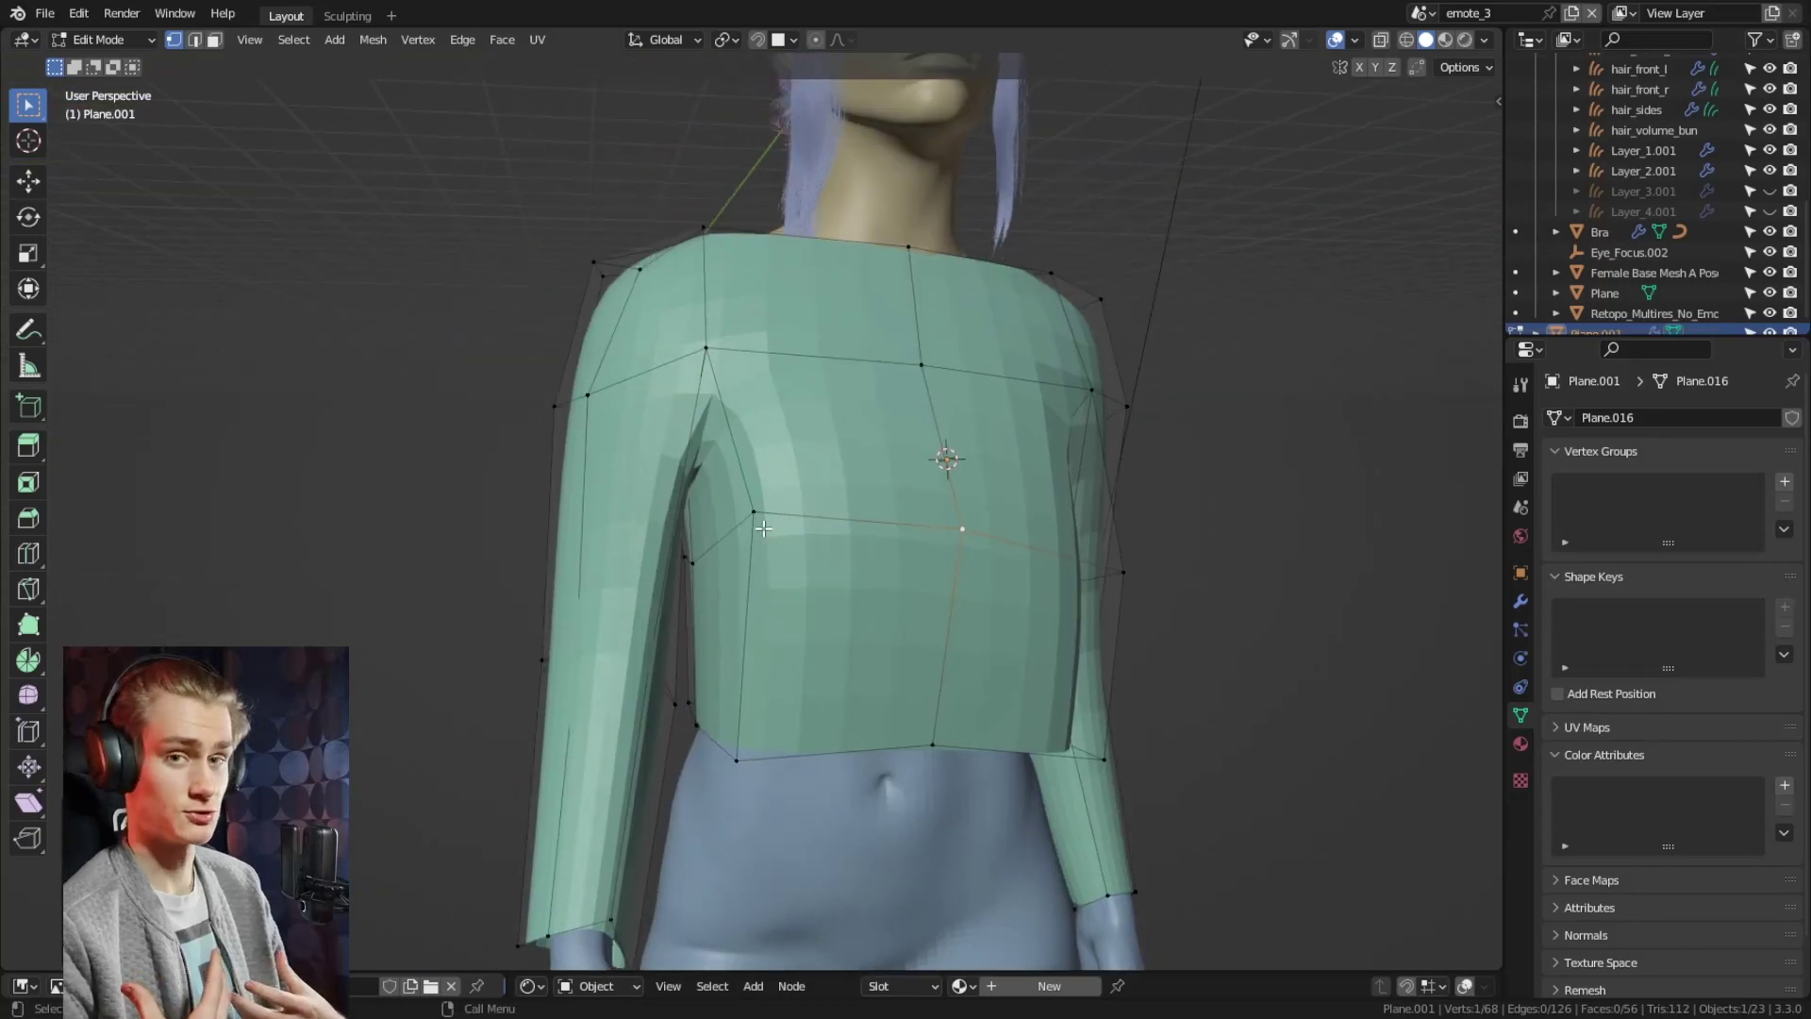
{"action": "middle_click_drag", "start_coordinate": [764, 529], "coordinate": [781, 548]}
{"action": "middle_click_drag", "start_coordinate": [738, 436], "coordinate": [1191, 431]}
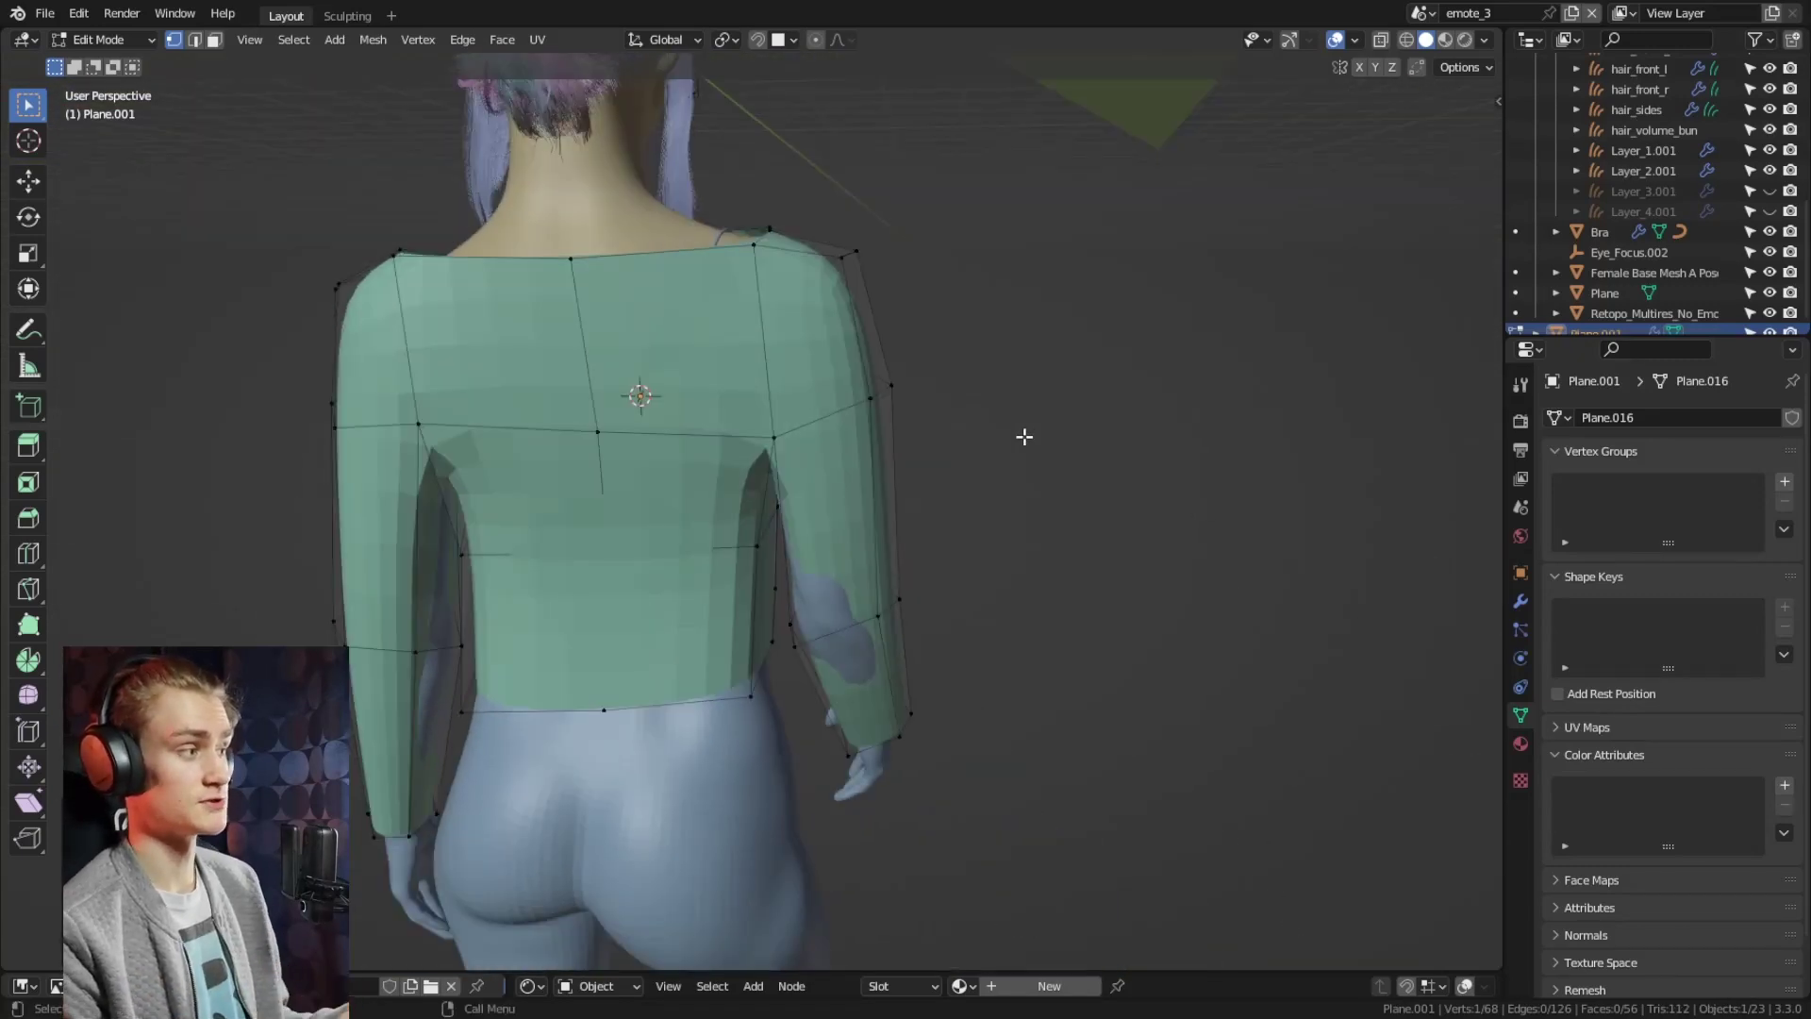
Extrude the end faces of the character's left sleeve from the elbow down to the wrist
{"action": "middle_click_drag", "start_coordinate": [1024, 436], "coordinate": [598, 435]}
{"action": "key", "text": "3"}
{"action": "middle_click_drag", "start_coordinate": [818, 477], "coordinate": [690, 456]}
{"action": "left_click", "coordinate": [690, 456]}
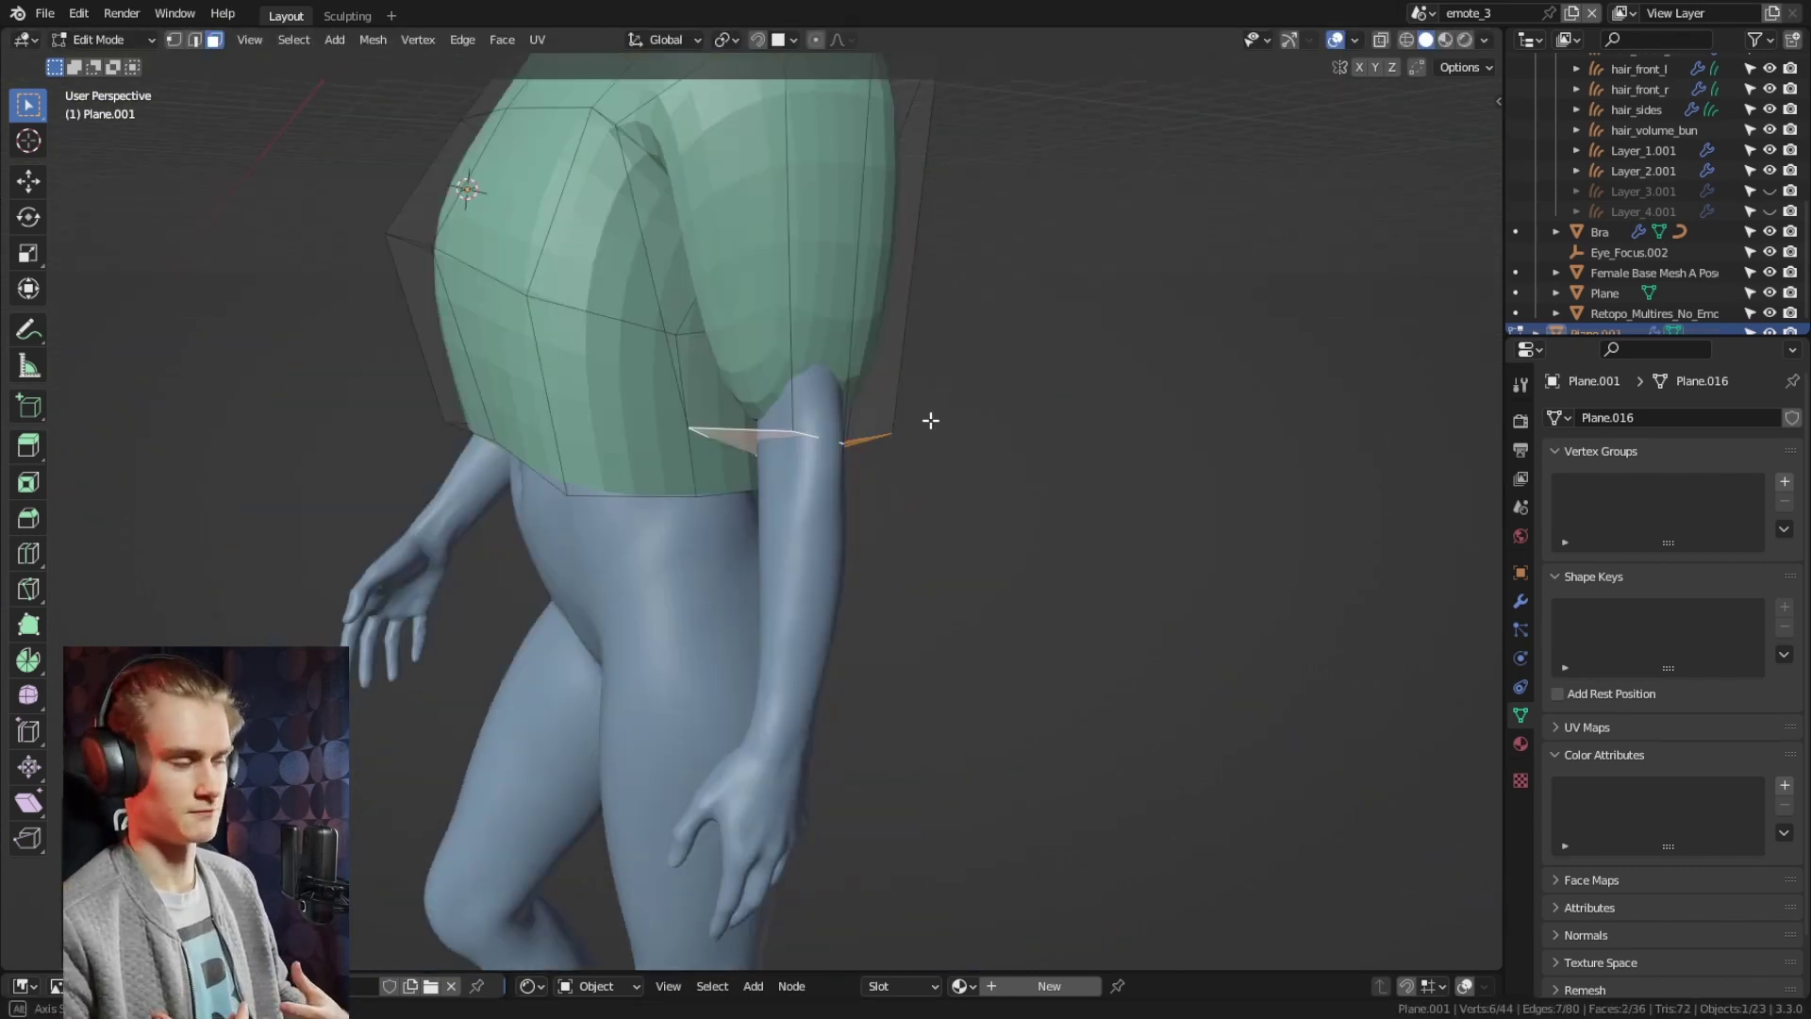
{"action": "middle_click_drag", "start_coordinate": [930, 419], "coordinate": [981, 471]}
{"action": "key", "text": "g"}
{"action": "right_click", "coordinate": [1053, 598]}
Reposition the underarm vertices at the back of the character's left sleeve
{"action": "middle_click_drag", "start_coordinate": [1054, 598], "coordinate": [734, 479]}
{"action": "key", "text": "1"}
{"action": "left_click", "coordinate": [734, 480]}
{"action": "scroll", "coordinate": [733, 480], "scroll_direction": "up", "scroll_amount": 2}
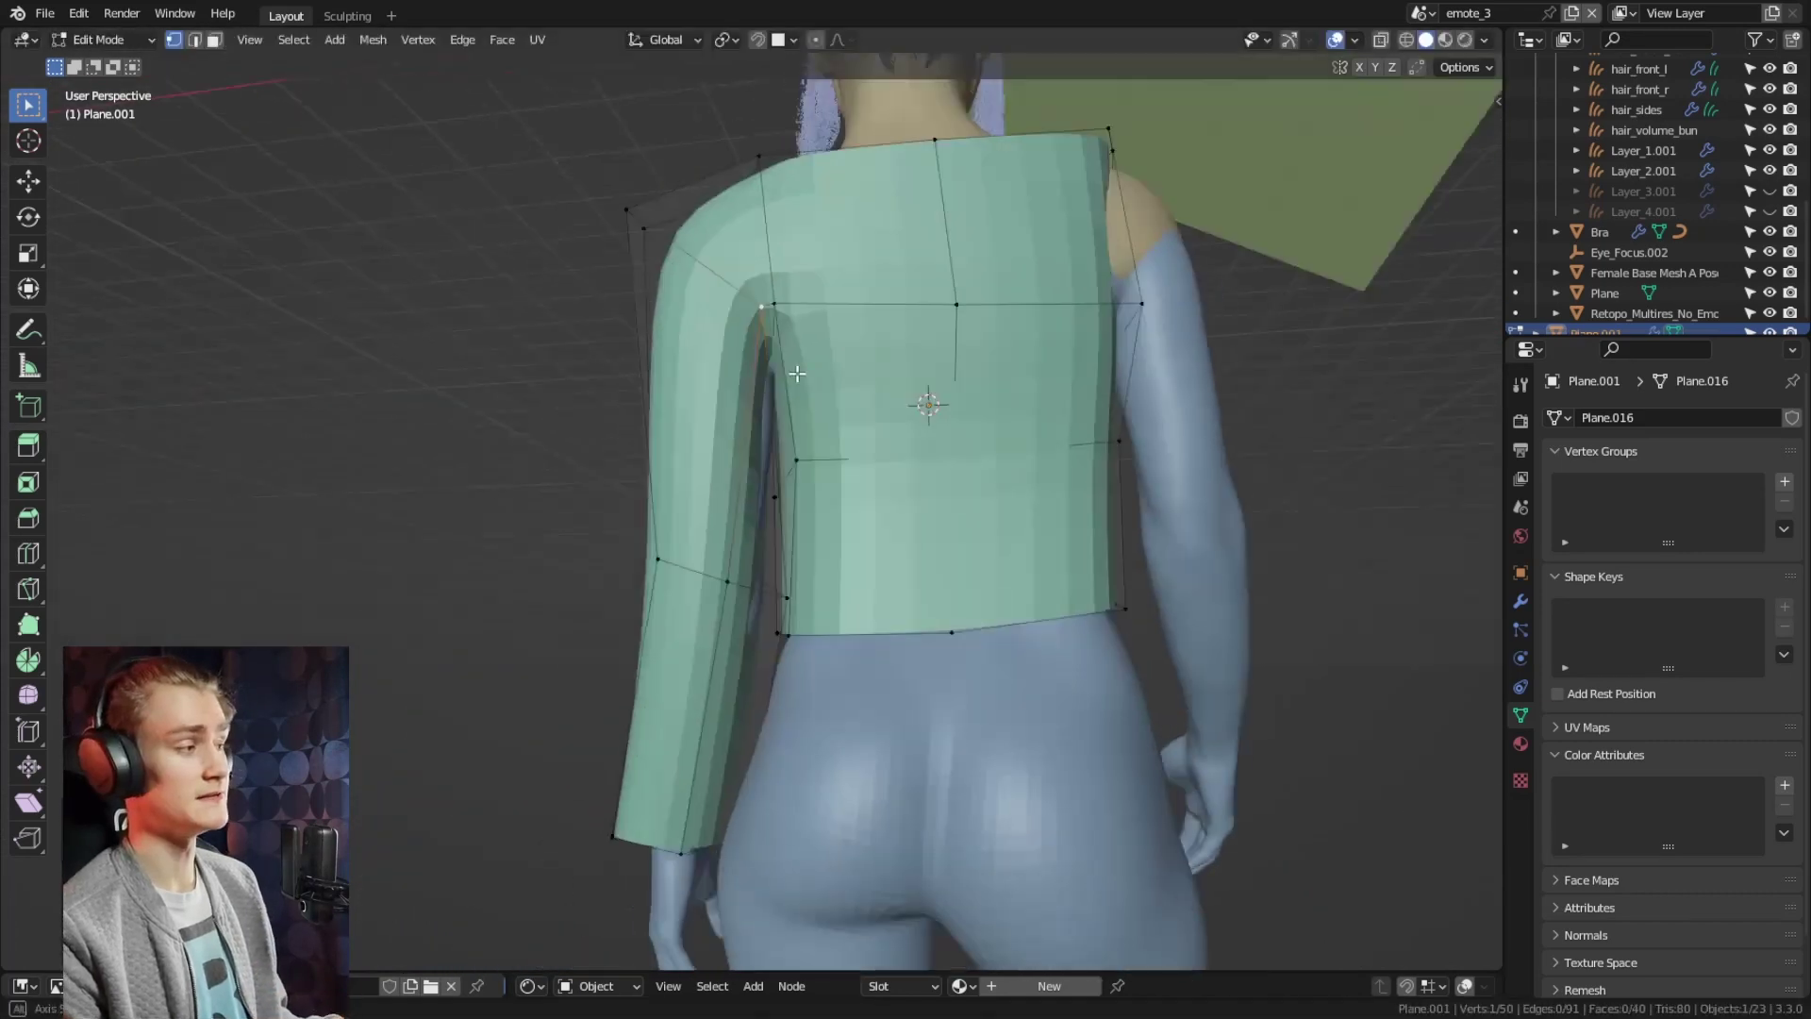
{"action": "scroll", "coordinate": [1080, 360], "scroll_direction": "up", "scroll_amount": 4}
{"action": "scroll", "coordinate": [1080, 360], "scroll_direction": "down", "scroll_amount": 4}
{"action": "right_click", "coordinate": [782, 567]}
{"action": "key", "text": "g"}
{"action": "left_click", "coordinate": [868, 570]}
Extrude the character's right sleeve down the arm and rotate its end to follow the forearm
{"action": "middle_click_drag", "start_coordinate": [869, 570], "coordinate": [804, 327]}
{"action": "key", "text": "r"}
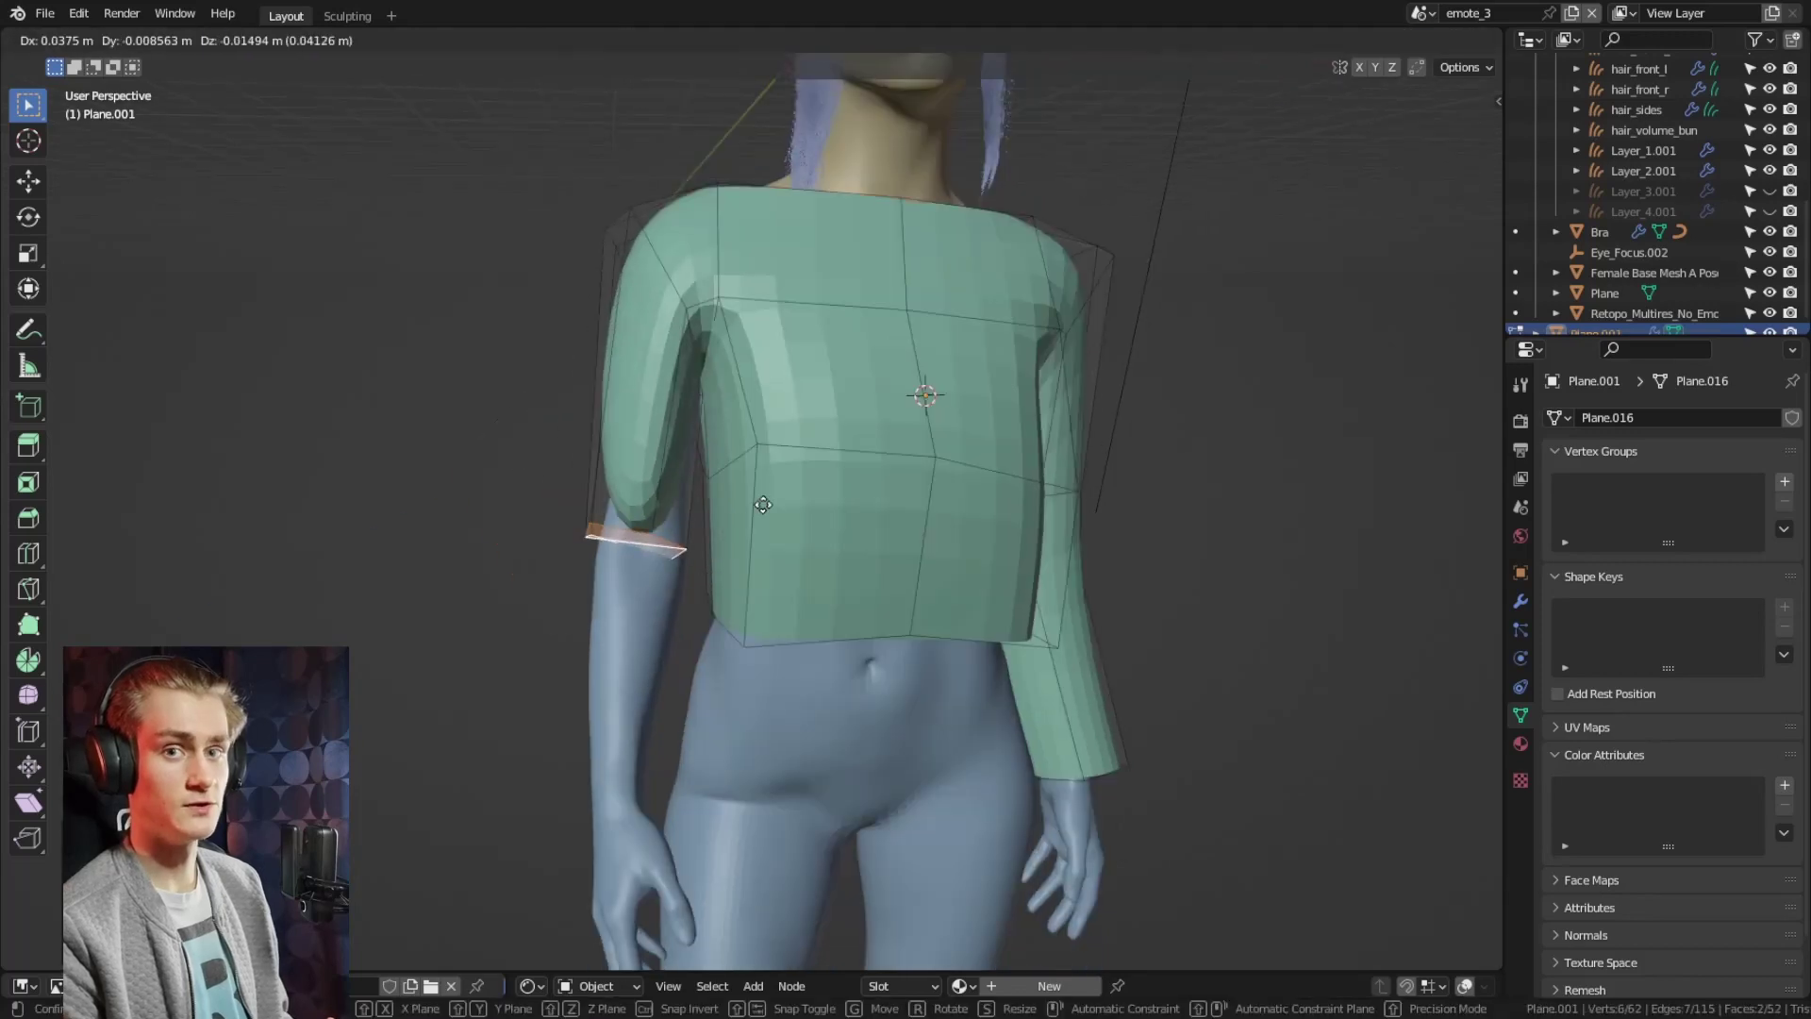
{"action": "middle_click_drag", "start_coordinate": [849, 471], "coordinate": [925, 485]}
{"action": "key", "text": "r"}
{"action": "left_click", "coordinate": [798, 587]}
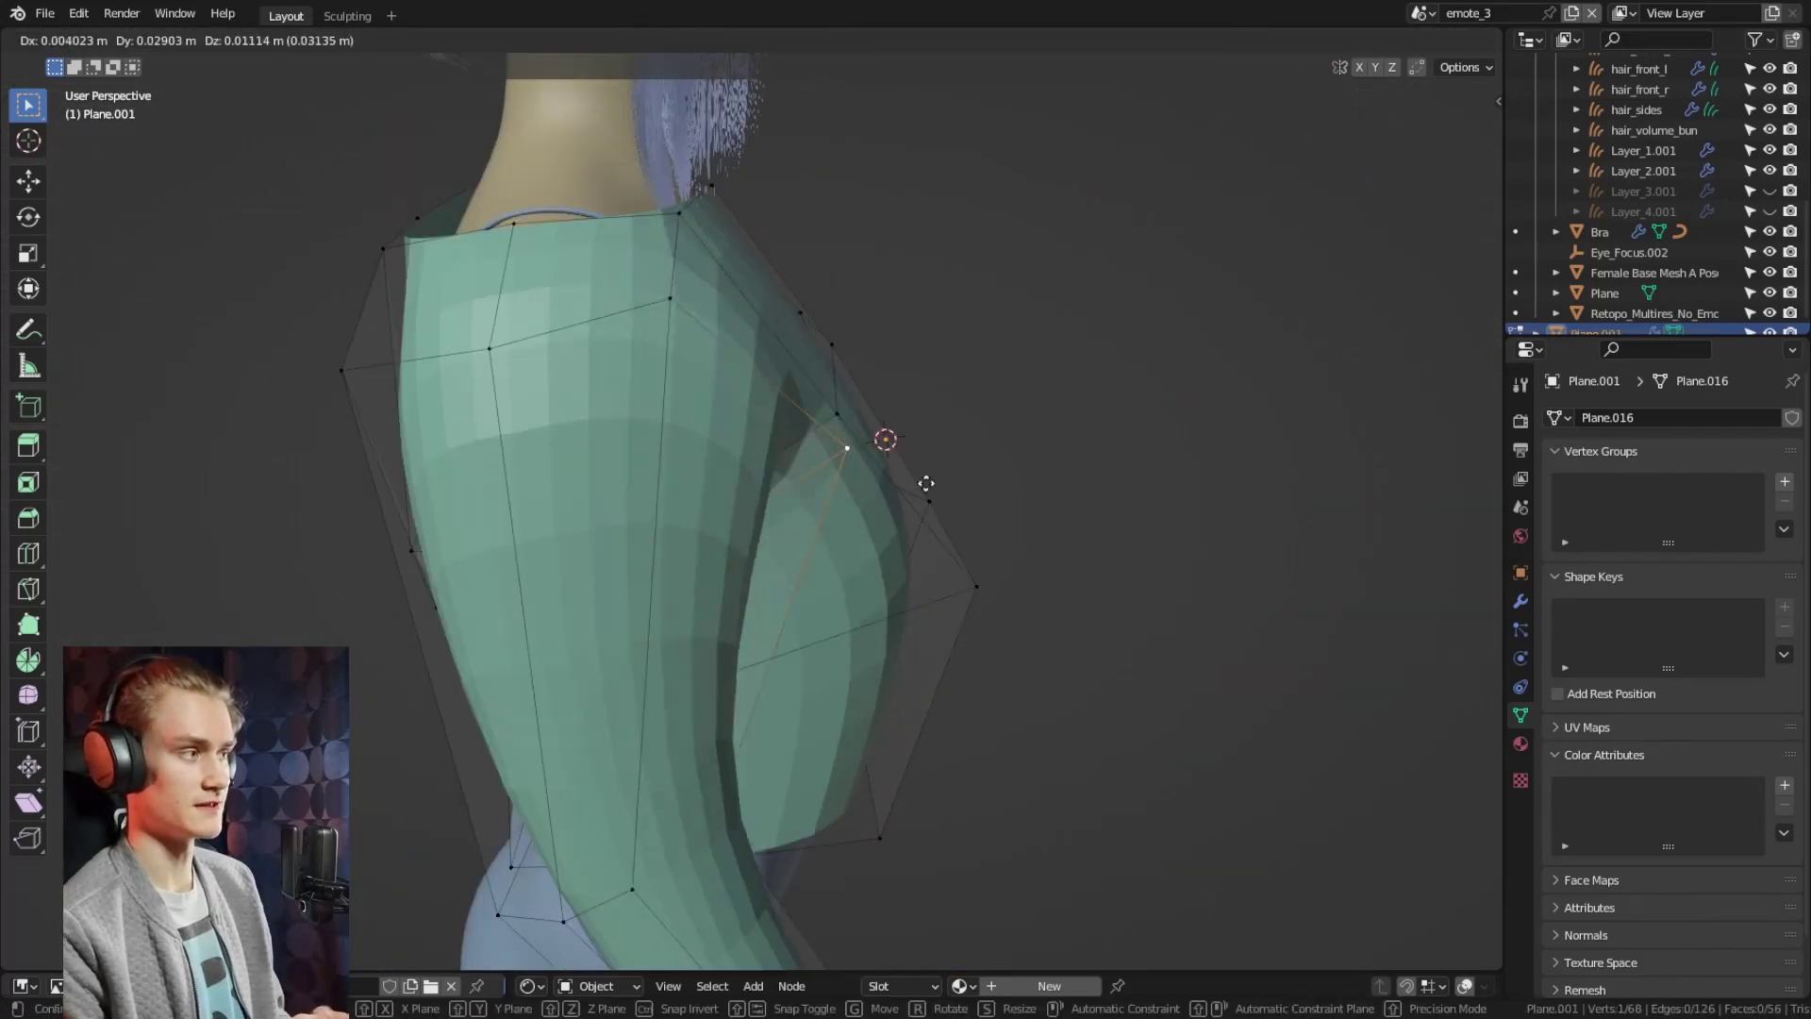
Move the front underarm vertex to refine the armhole and return to Object Mode
{"action": "left_click", "coordinate": [829, 404]}
{"action": "middle_click_drag", "start_coordinate": [829, 404], "coordinate": [933, 616]}
{"action": "scroll", "coordinate": [922, 550], "scroll_direction": "down", "scroll_amount": 4}
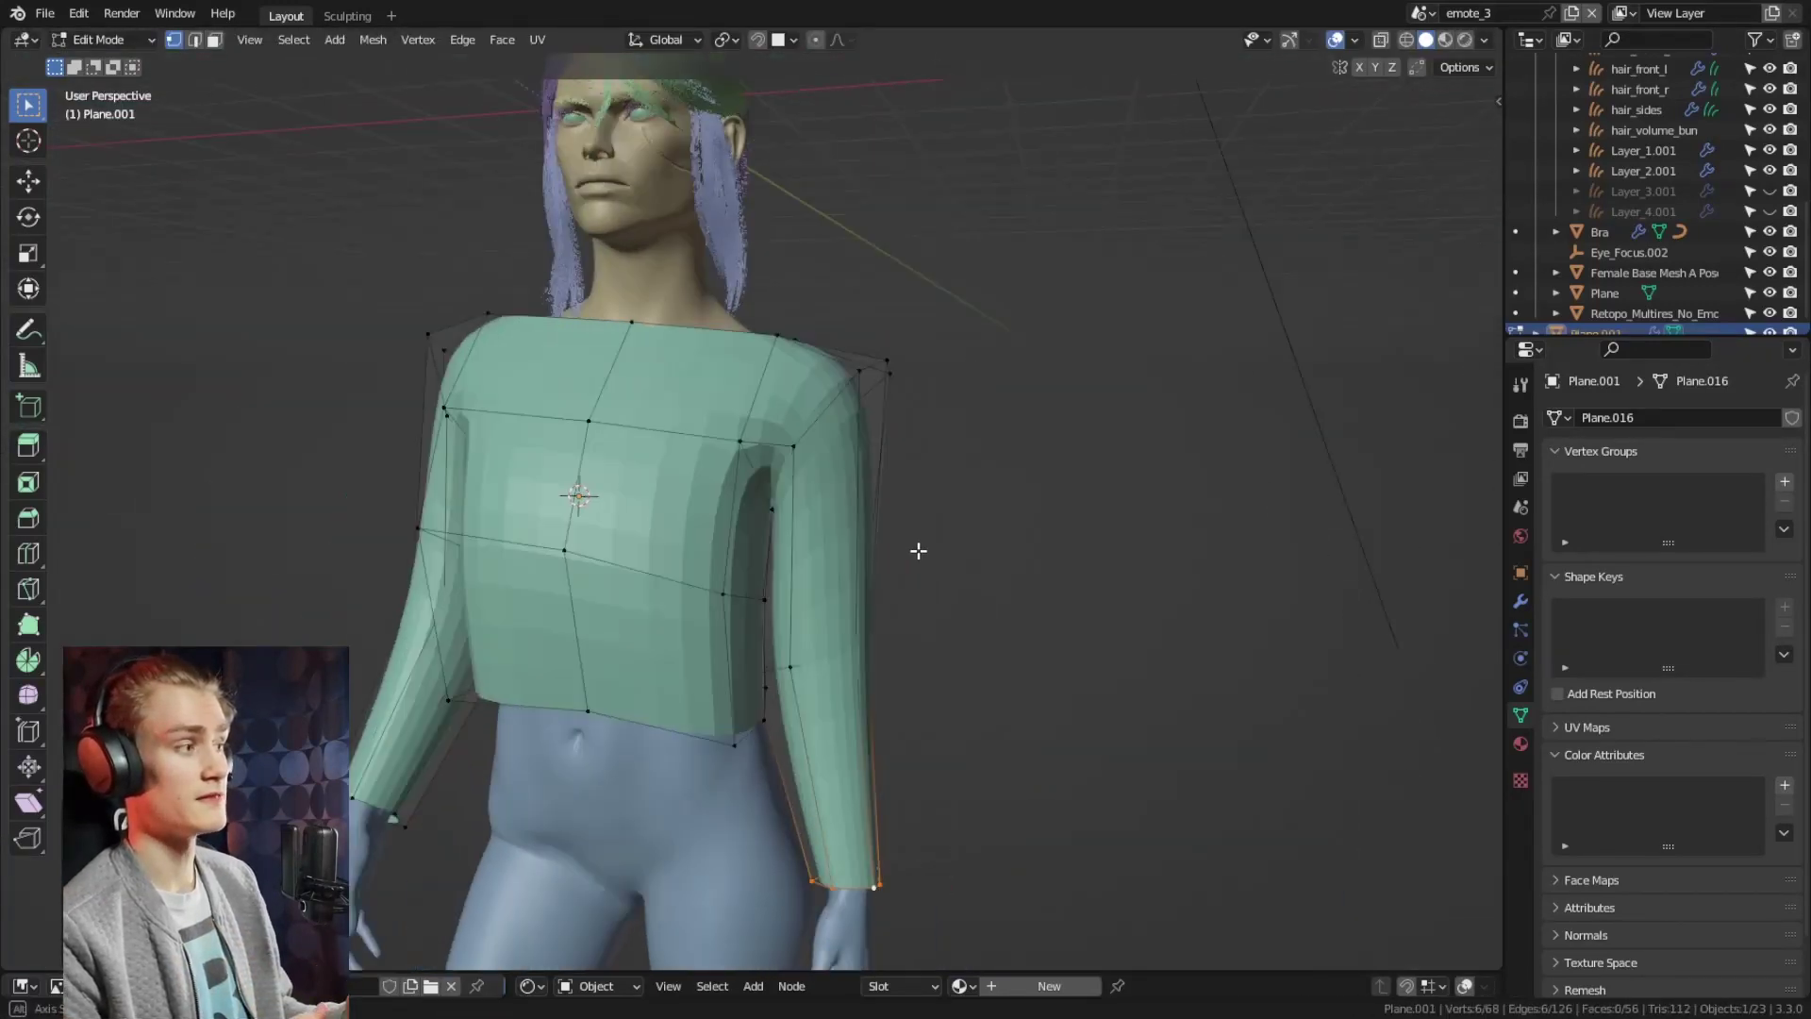
{"action": "middle_click_drag", "start_coordinate": [922, 550], "coordinate": [853, 538]}
{"action": "key", "text": "Tab"}
{"action": "left_click", "coordinate": [854, 538]}
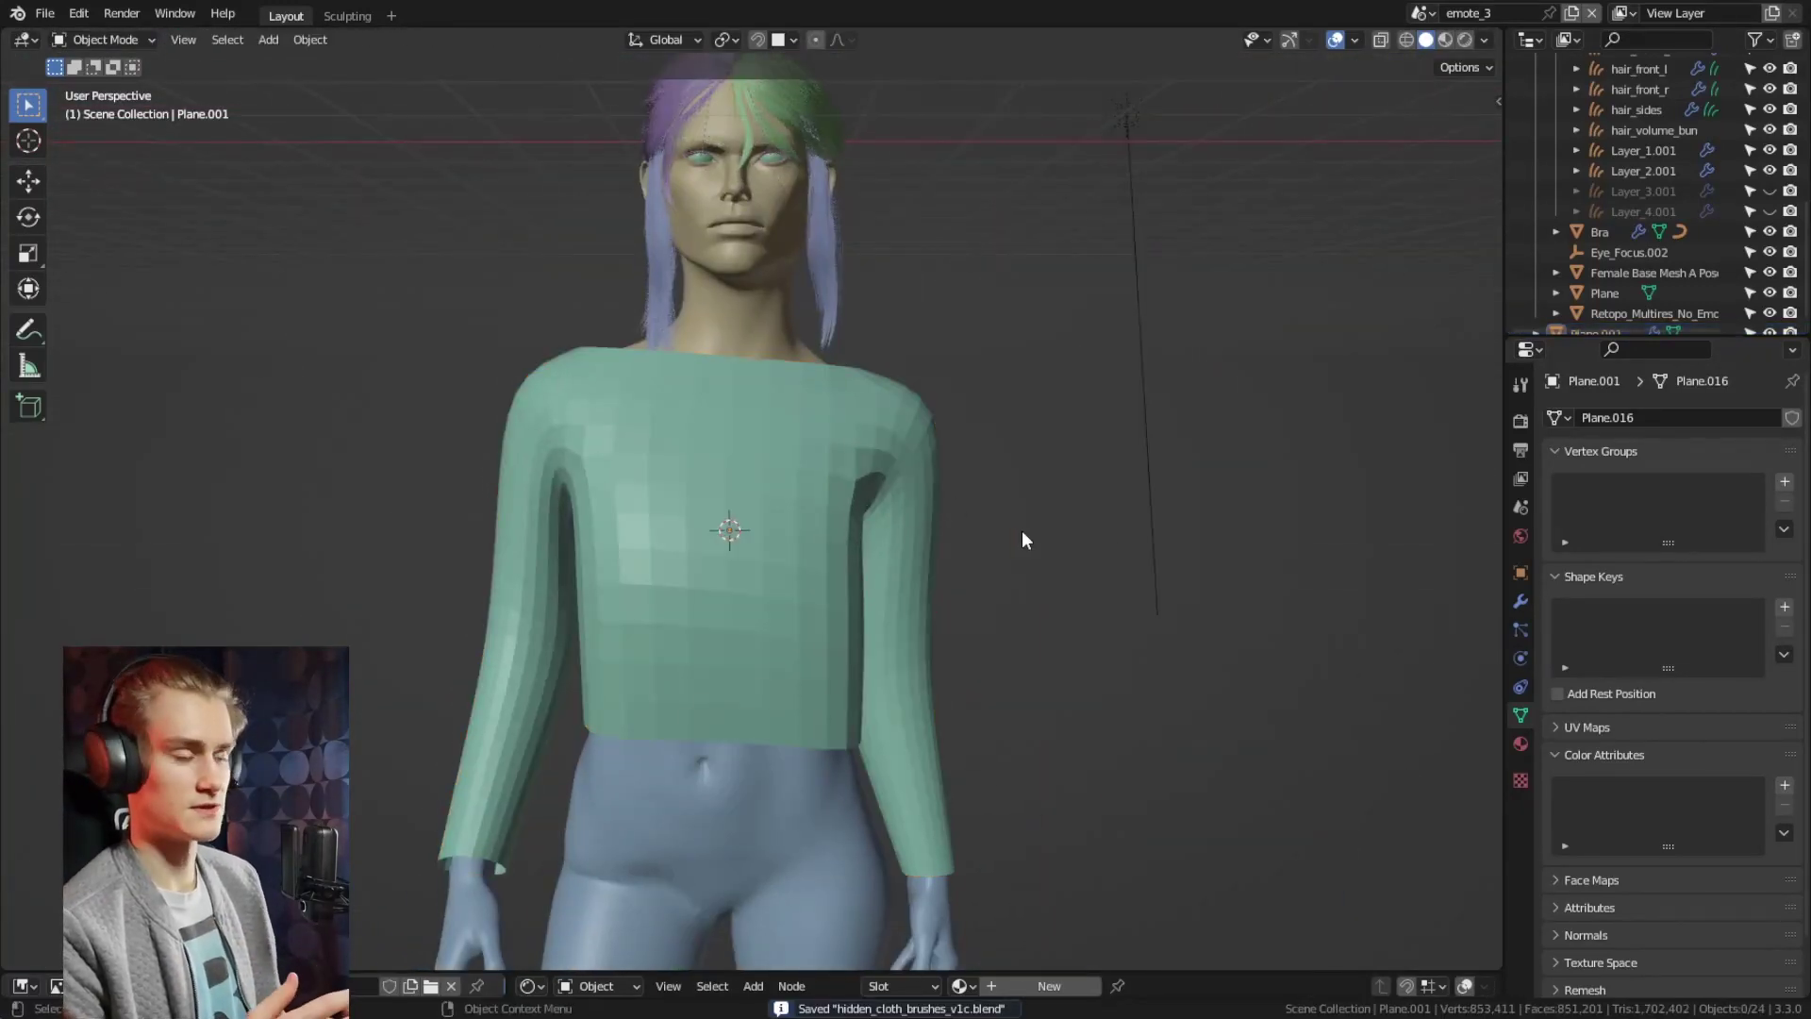
Set the shirt's subdivision to level 3, save the file, and apply the modifier to get a dense editable mesh
{"action": "scroll", "coordinate": [925, 518], "scroll_direction": "up", "scroll_amount": 2}
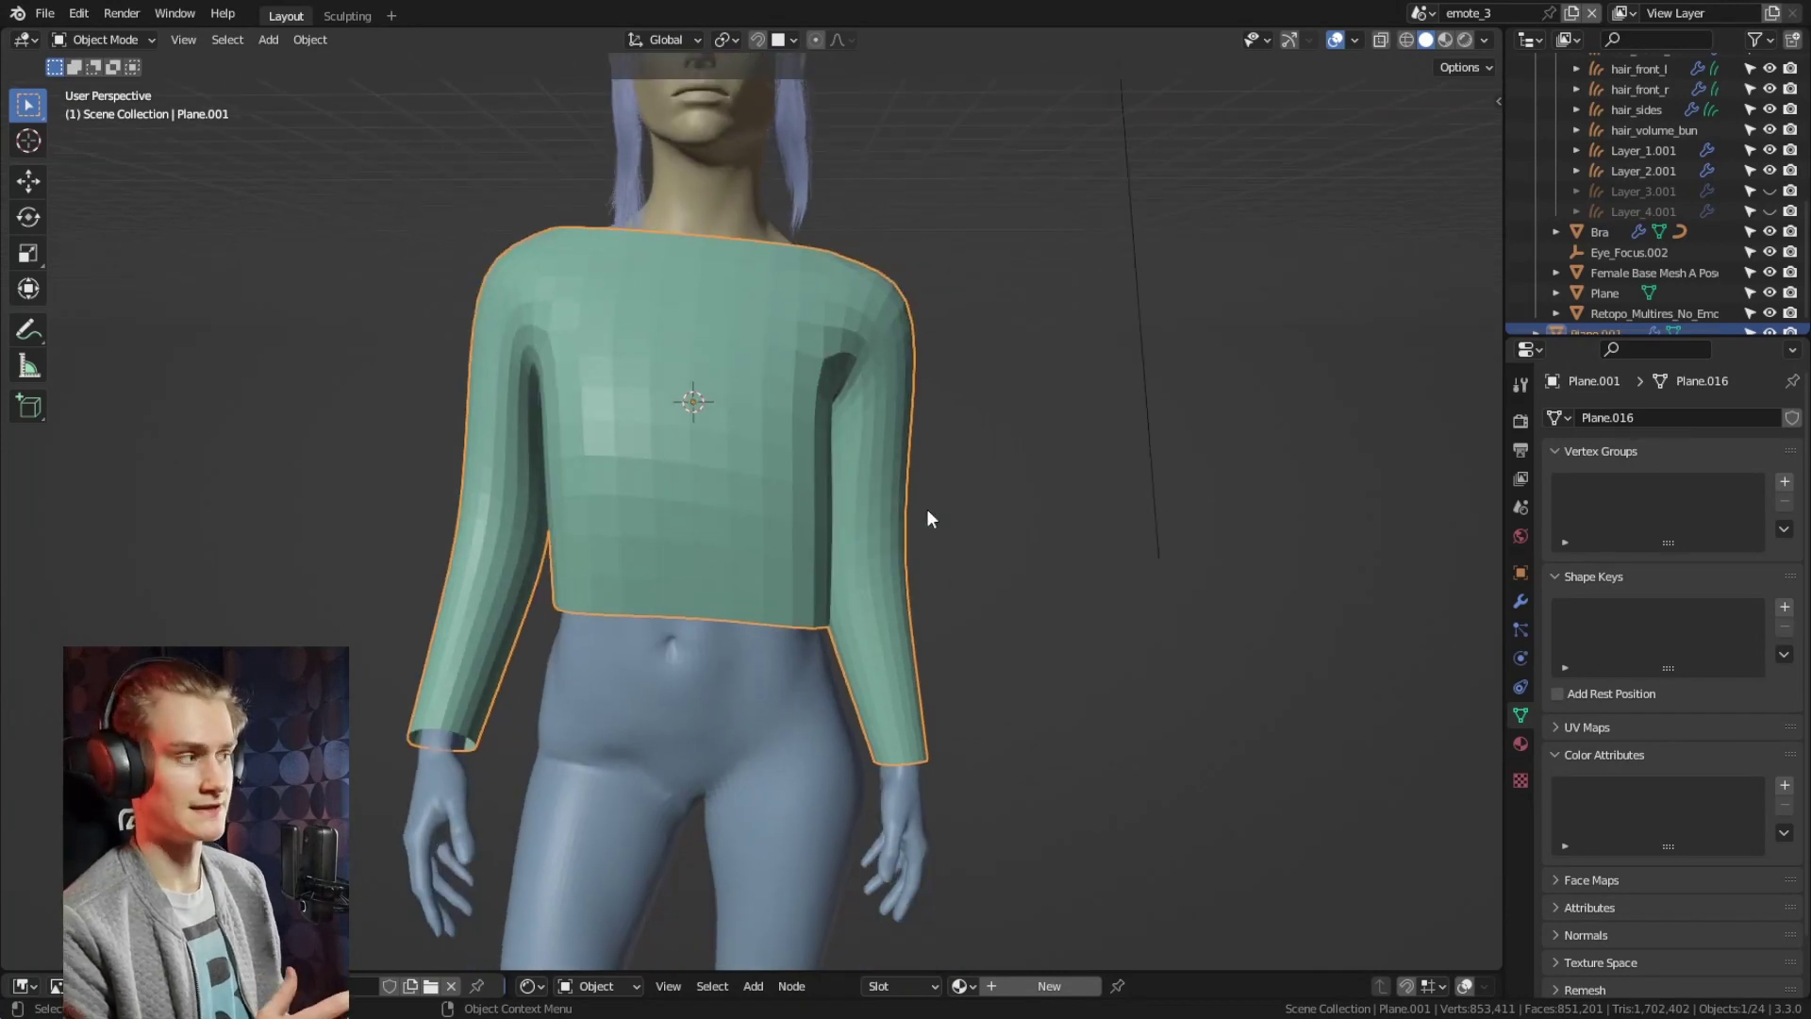
{"action": "key", "text": "ctrl+3"}
{"action": "key", "text": "ctrl+s"}
{"action": "key", "text": "ctrl+a"}
{"action": "key", "text": "Tab"}
{"action": "middle_click_drag", "start_coordinate": [1007, 477], "coordinate": [755, 424]}
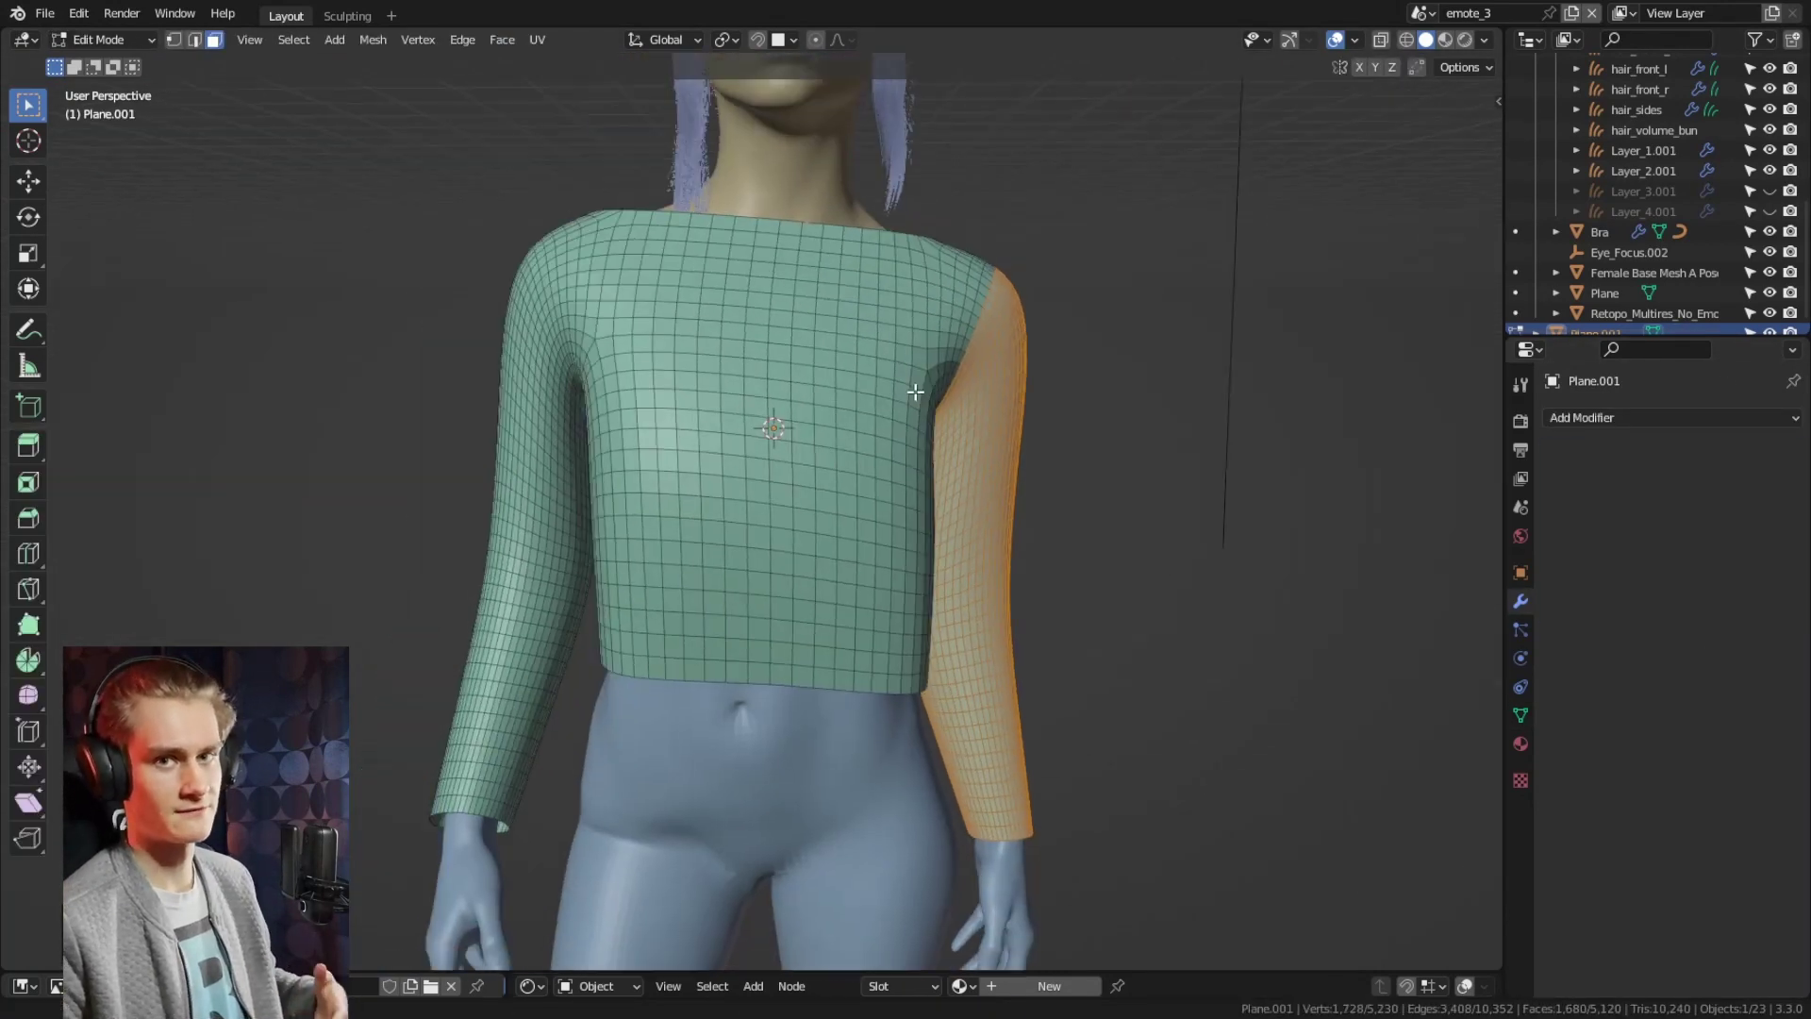
Select the linked sleeve faces and separate the sleeves from the shirt's torso
{"action": "key", "text": "l"}
{"action": "scroll", "coordinate": [1119, 452], "scroll_direction": "up", "scroll_amount": 1}
{"action": "key", "text": "p"}
{"action": "left_click", "coordinate": [1119, 452]}
{"action": "key", "text": "Tab"}
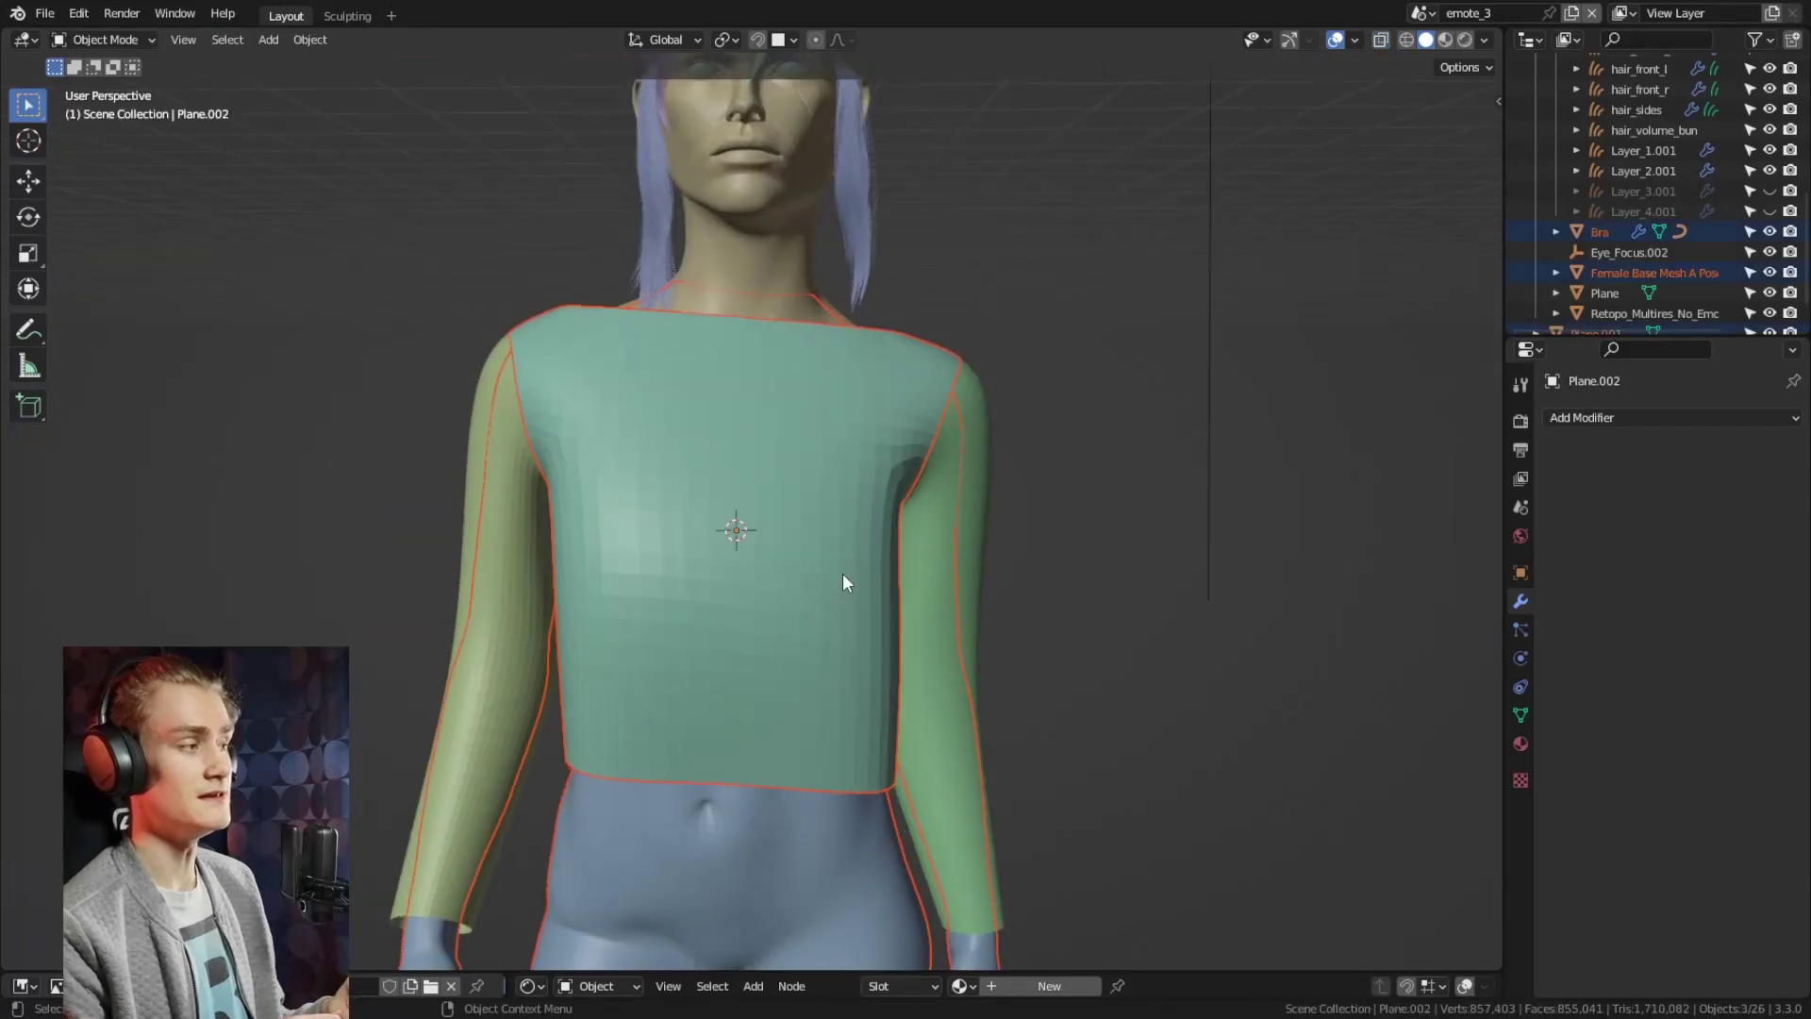
Select the character's left half of the torso mesh up to the center line and separate it
{"action": "left_click", "coordinate": [842, 574]}
{"action": "key", "text": "Tab"}
{"action": "middle_click_drag", "start_coordinate": [842, 574], "coordinate": [659, 445]}
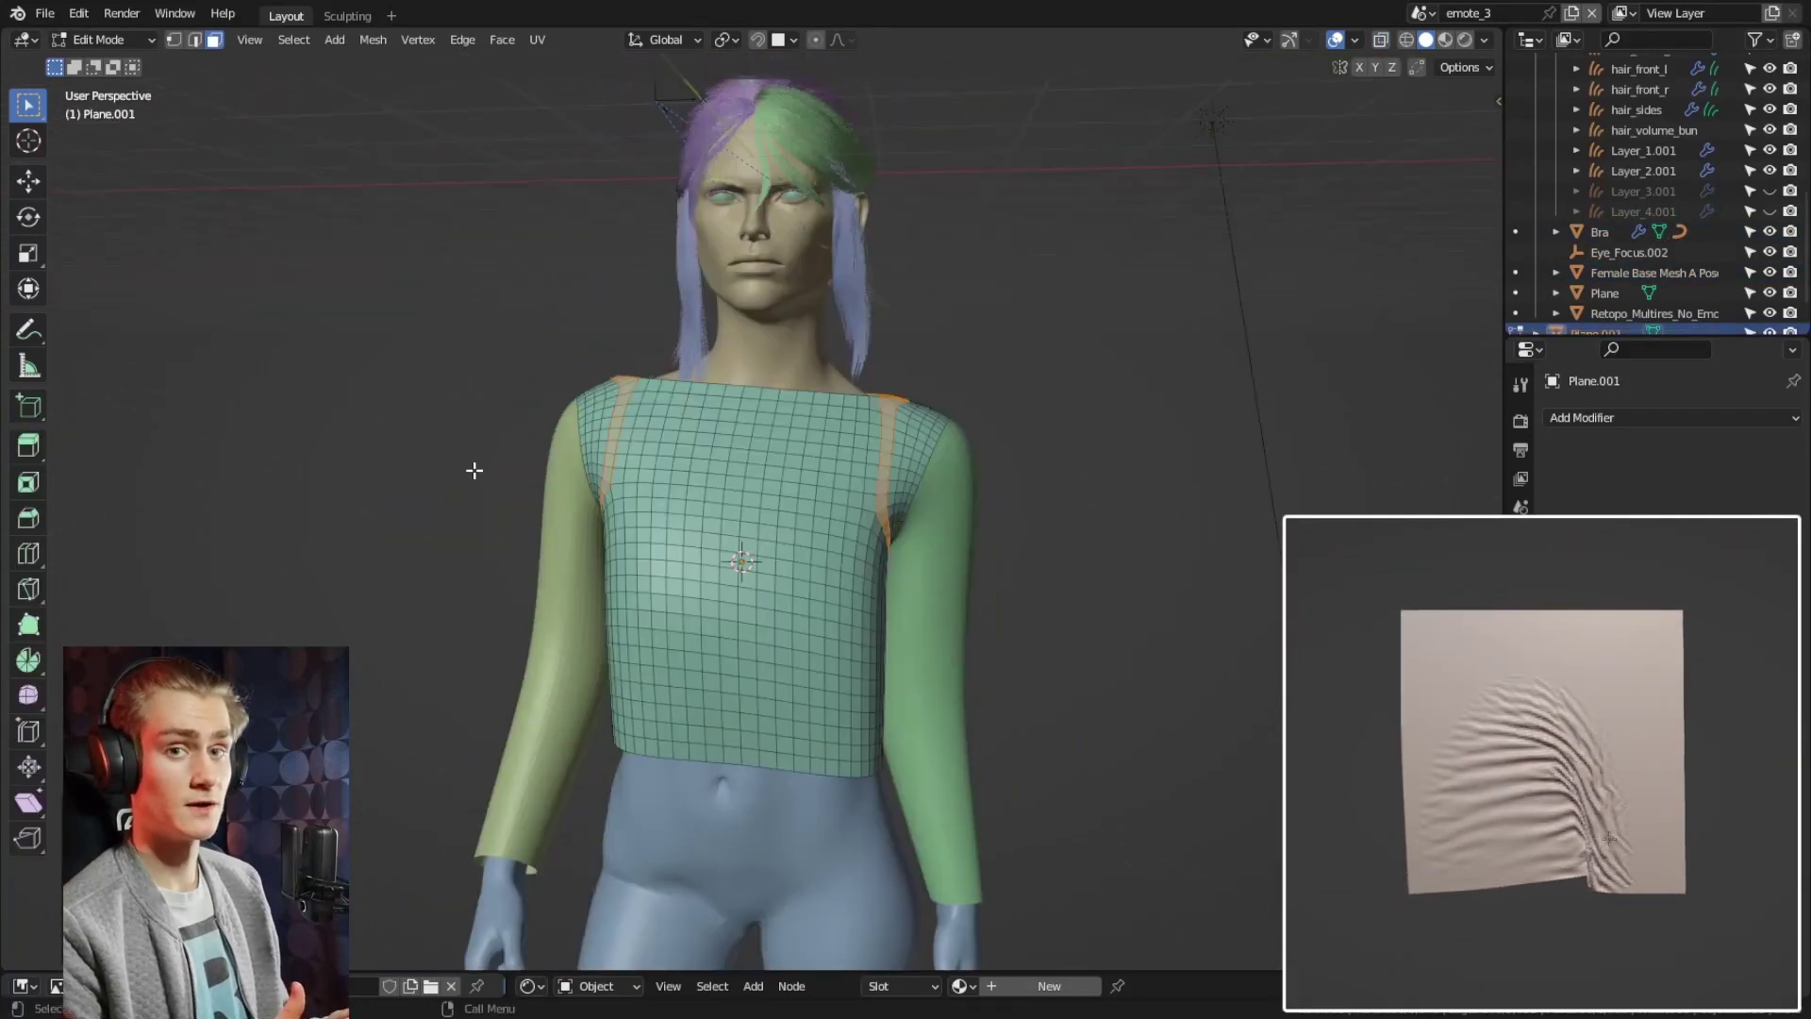
{"action": "mouse_move", "coordinate": [1008, 491]}
{"action": "middle_mouse_down"}
{"action": "mouse_move", "coordinate": [990, 526]}
{"action": "mouse_move", "coordinate": [849, 453]}
{"action": "mouse_move", "coordinate": [660, 444]}
{"action": "middle_mouse_up"}
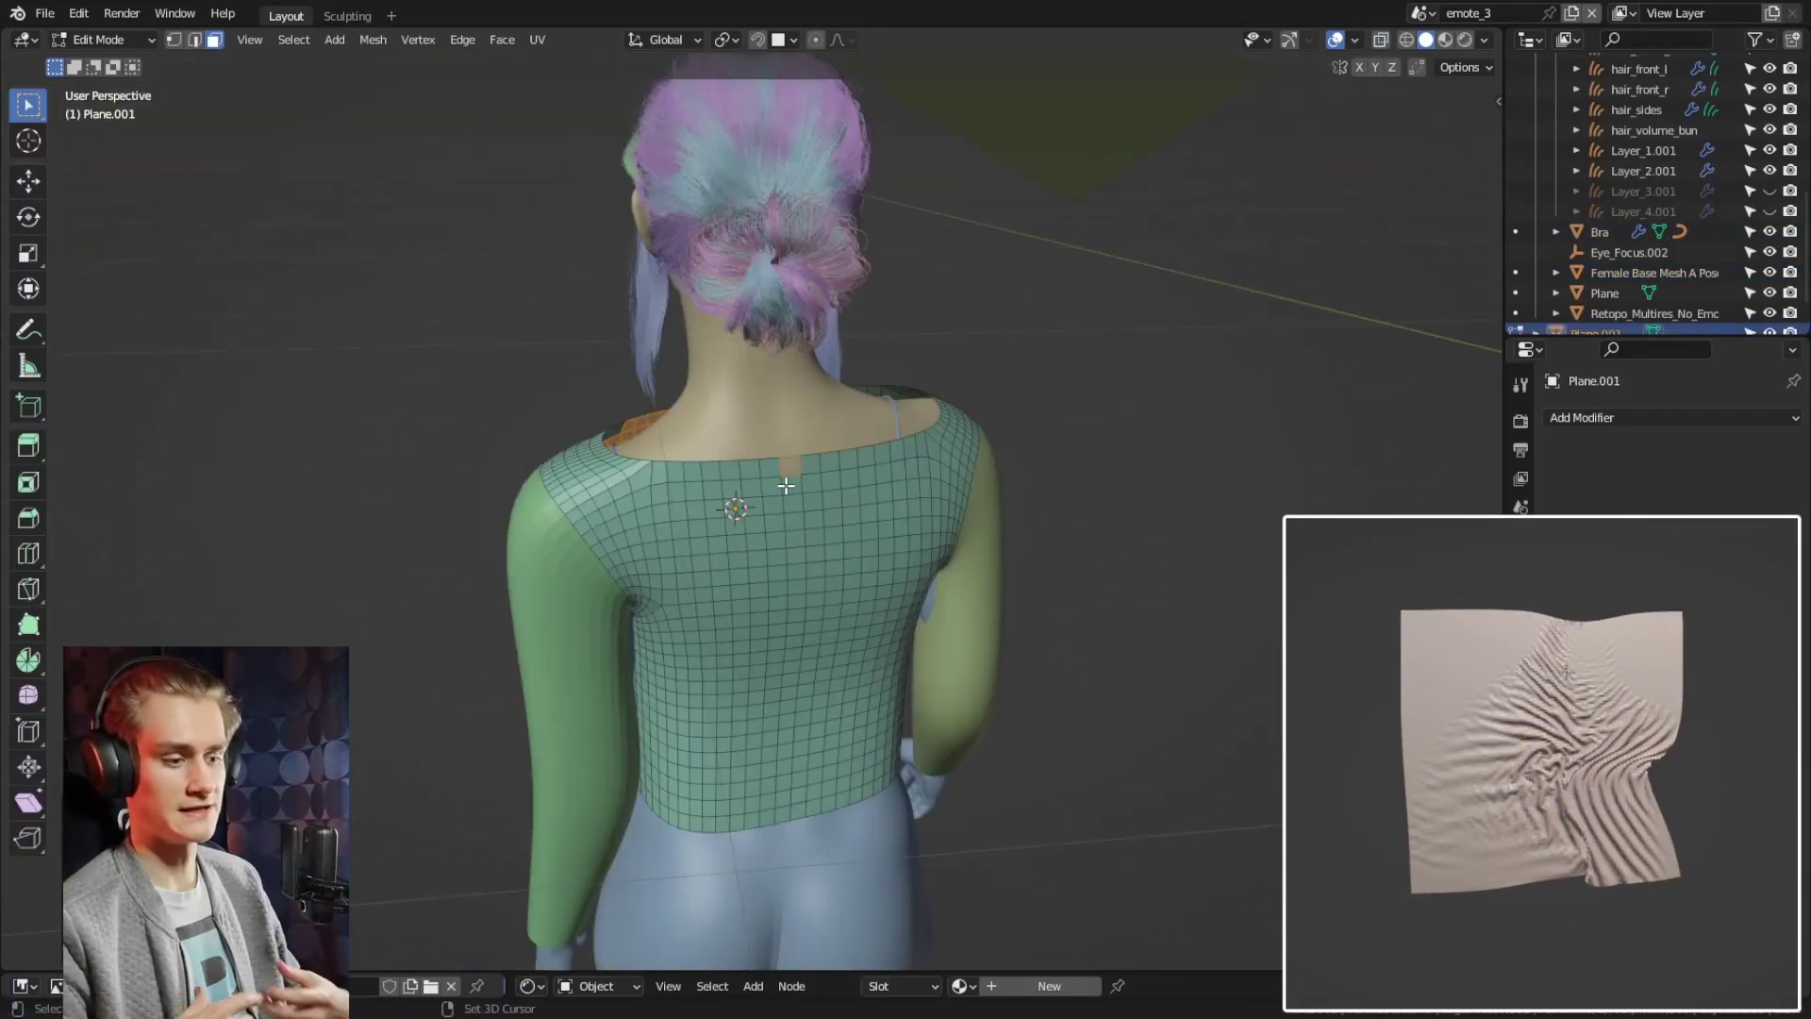
{"action": "key", "text": "c"}
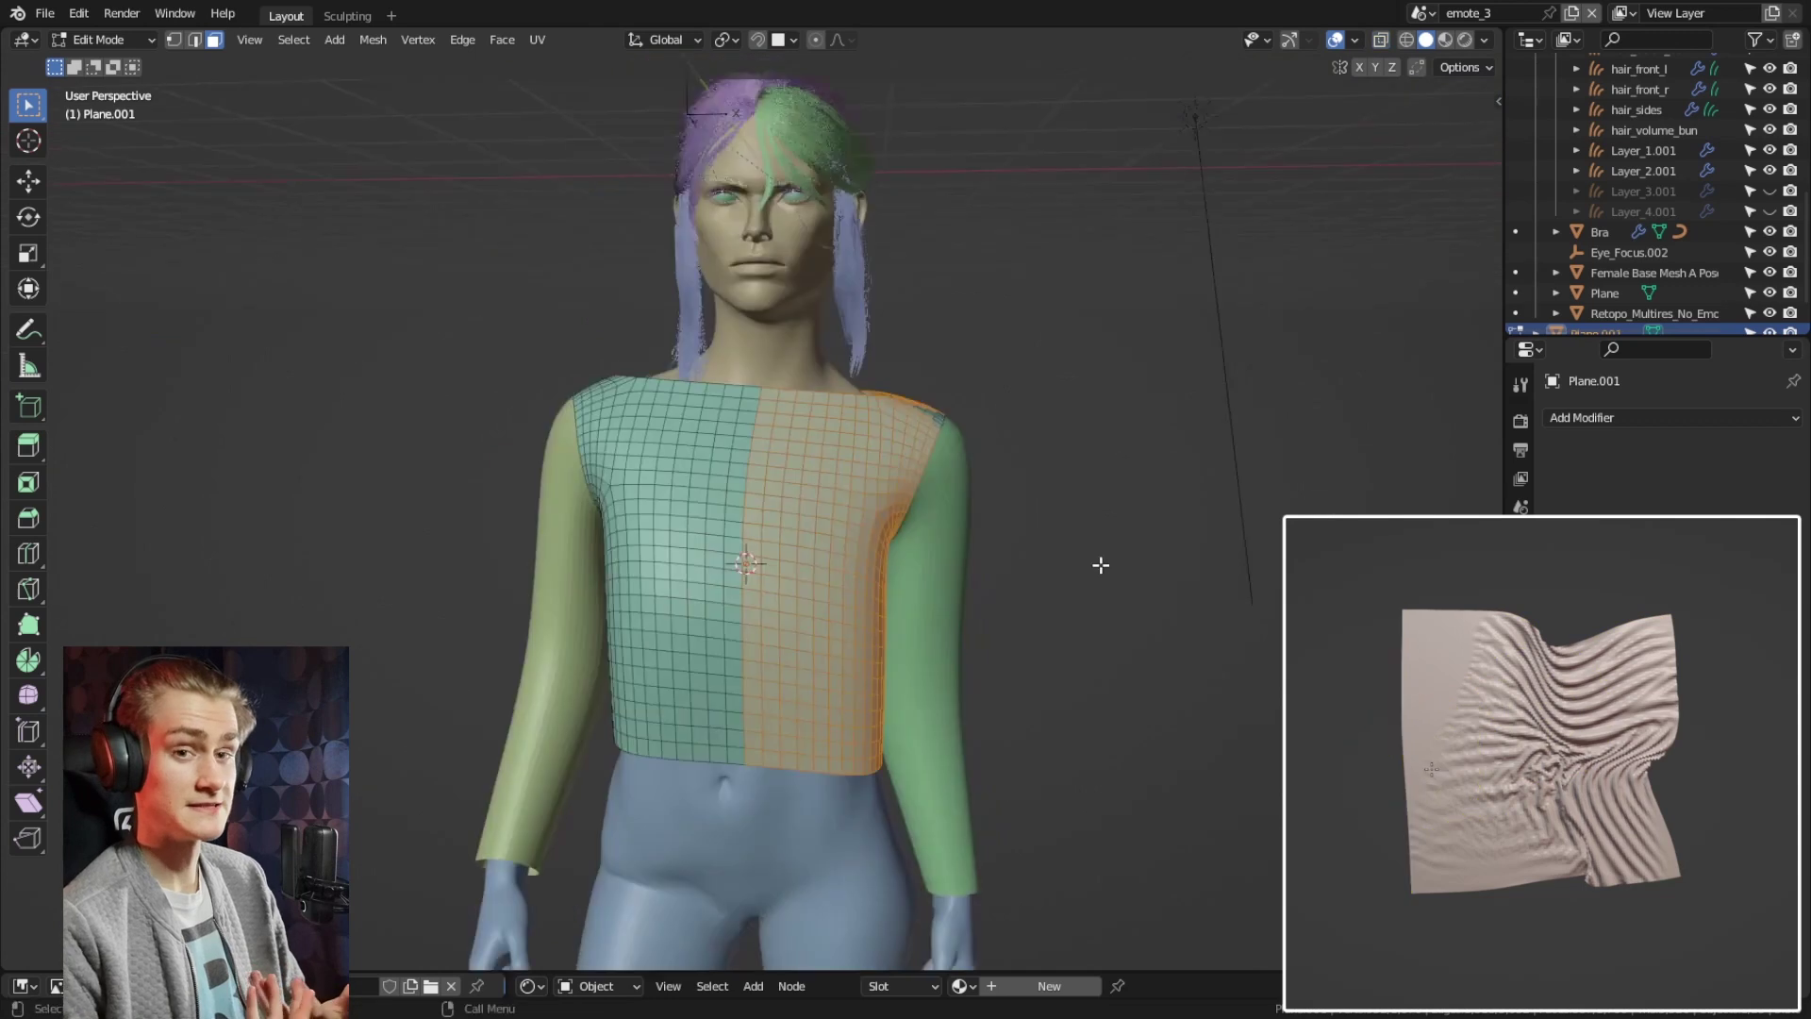
{"action": "key", "text": "p"}
{"action": "key", "text": "Tab"}
Set the Grab brush radius to 143 px for sculpting the shirt around the sleeves and armholes
{"action": "middle_click_drag", "start_coordinate": [956, 555], "coordinate": [917, 579]}
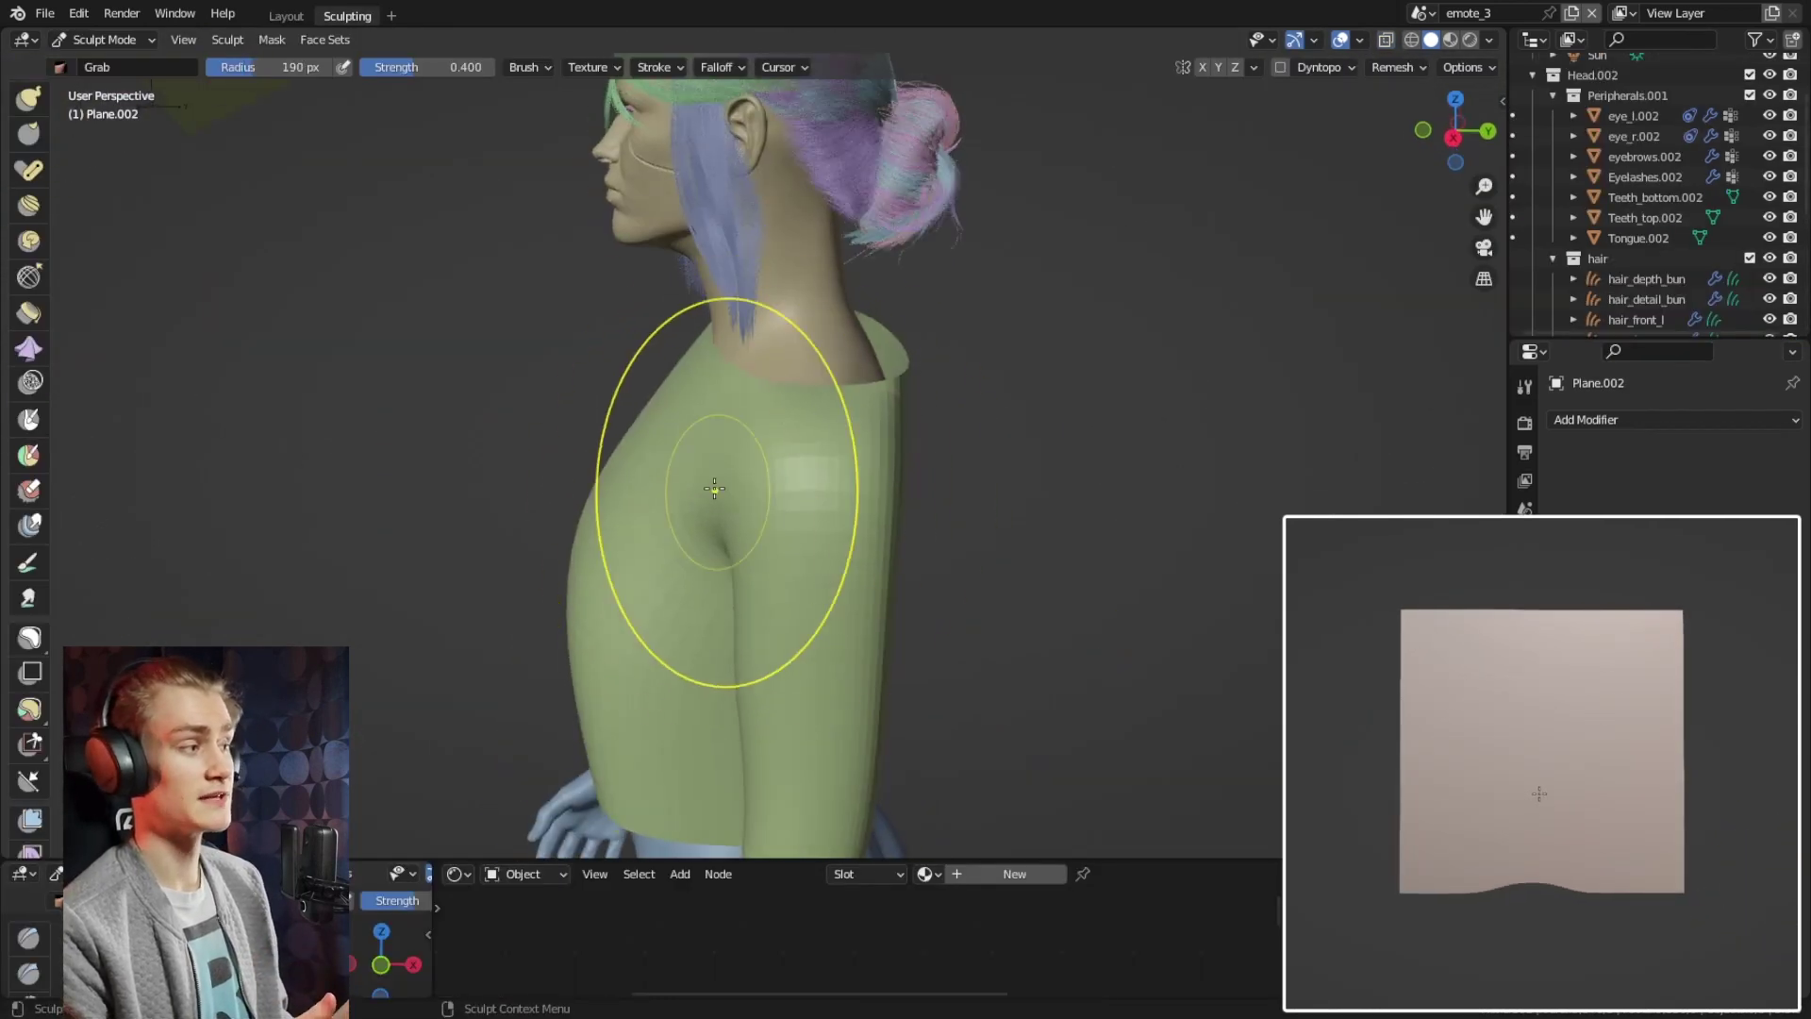
{"action": "scroll", "coordinate": [840, 443], "scroll_direction": "up", "scroll_amount": 3}
{"action": "mouse_move", "coordinate": [841, 443]}
{"action": "middle_mouse_down"}
{"action": "mouse_move", "coordinate": [720, 404]}
{"action": "mouse_move", "coordinate": [943, 453]}
{"action": "middle_mouse_up"}
{"action": "key", "text": "f"}
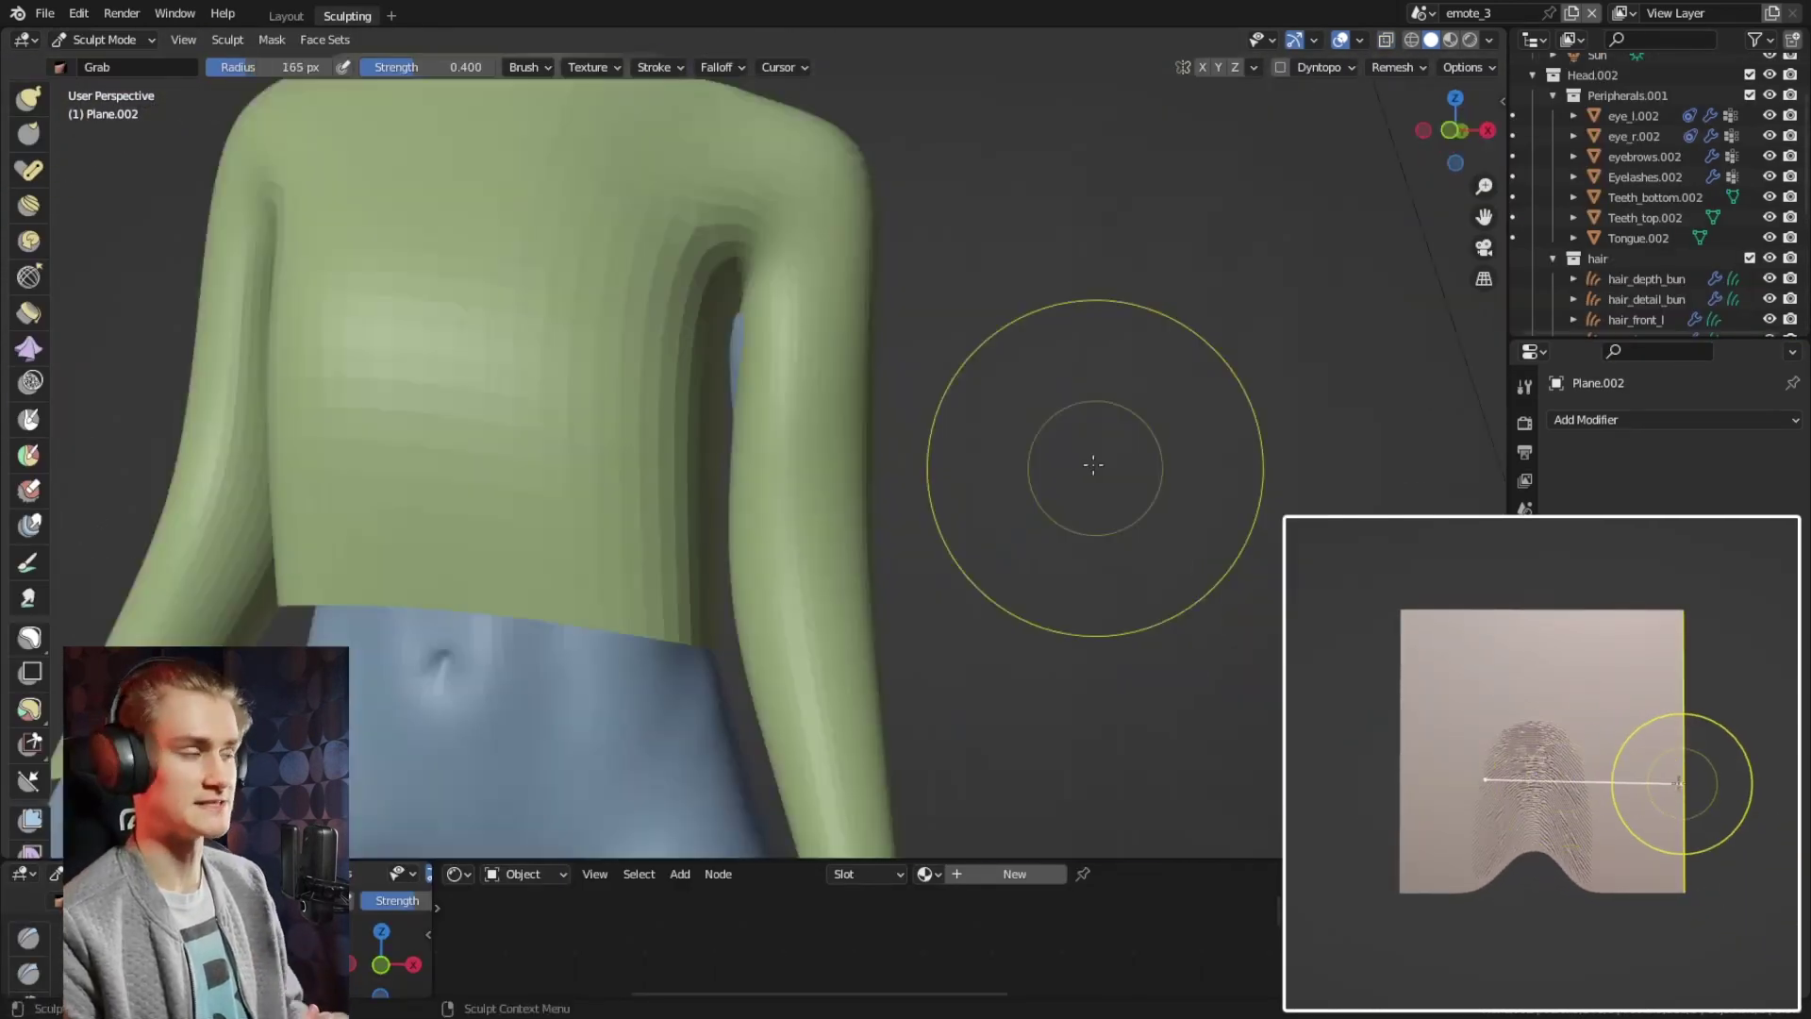
{"action": "left_click", "coordinate": [1019, 467]}
{"action": "scroll", "coordinate": [772, 491], "scroll_direction": "up", "scroll_amount": 2}
{"action": "mouse_move", "coordinate": [772, 490]}
{"action": "middle_mouse_down"}
{"action": "mouse_move", "coordinate": [727, 401]}
{"action": "mouse_move", "coordinate": [929, 547]}
{"action": "middle_mouse_up"}
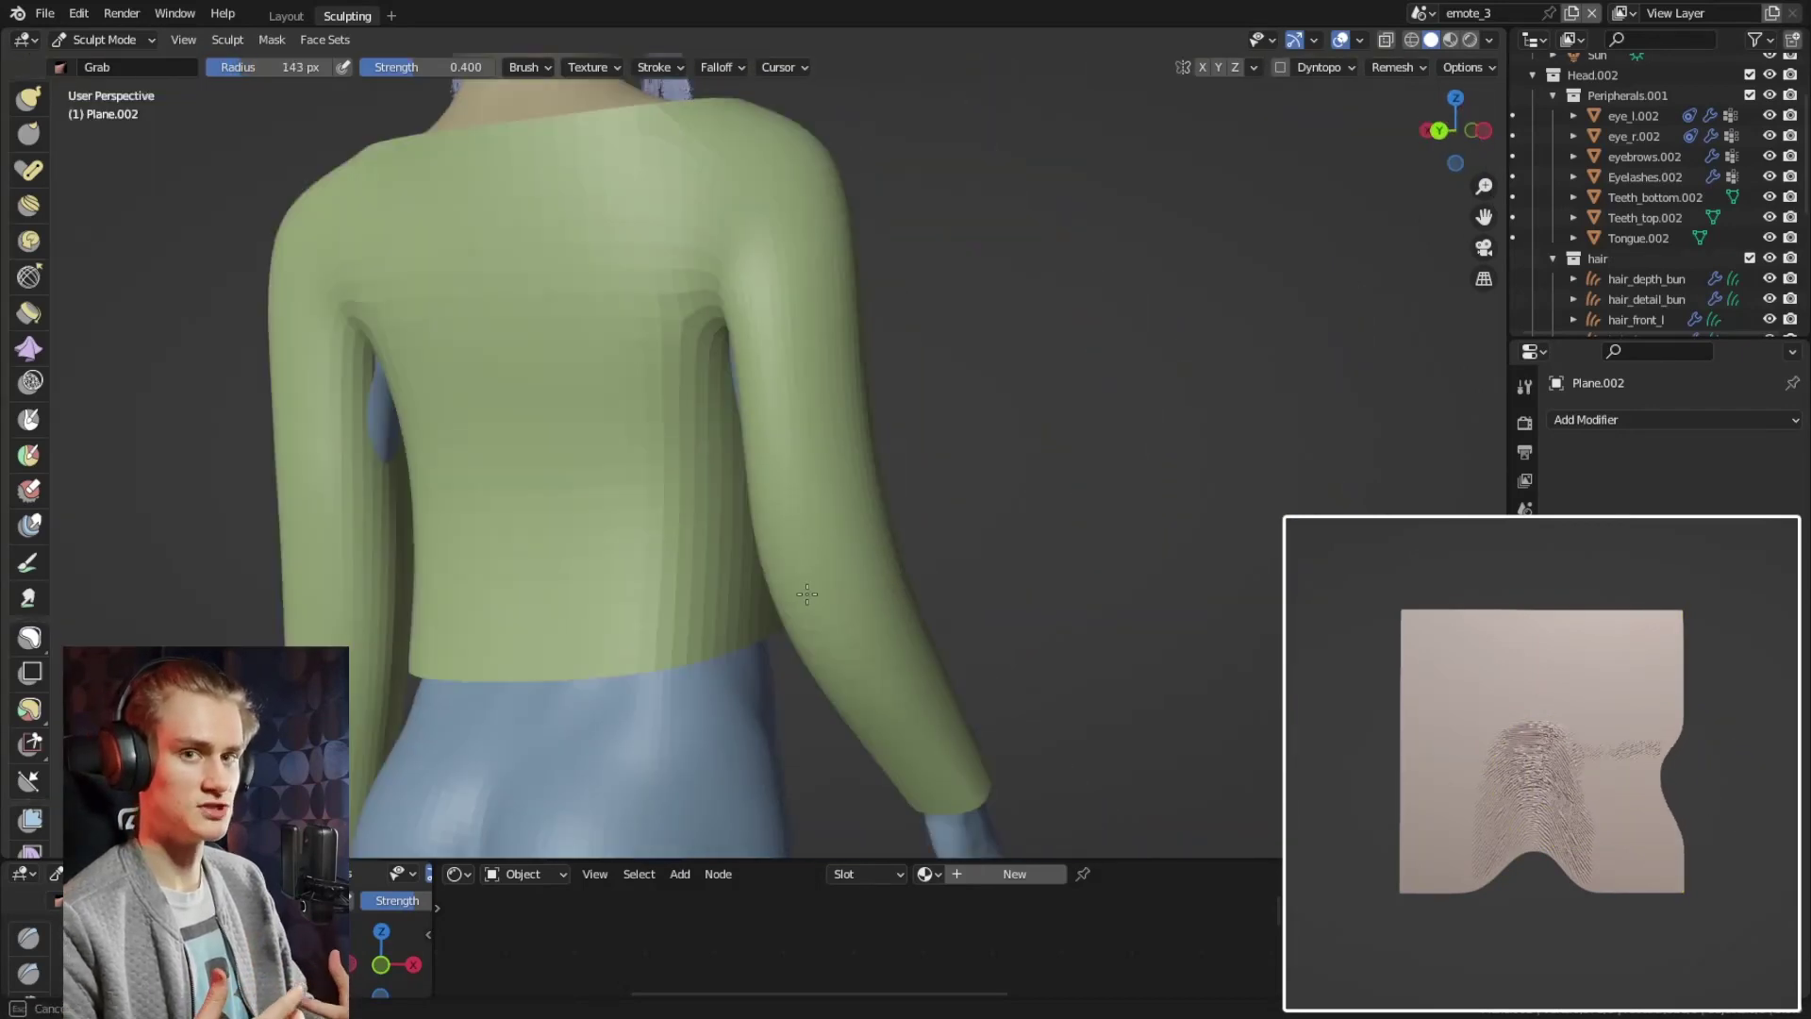
{"action": "scroll", "coordinate": [933, 550], "scroll_direction": "up", "scroll_amount": 2}
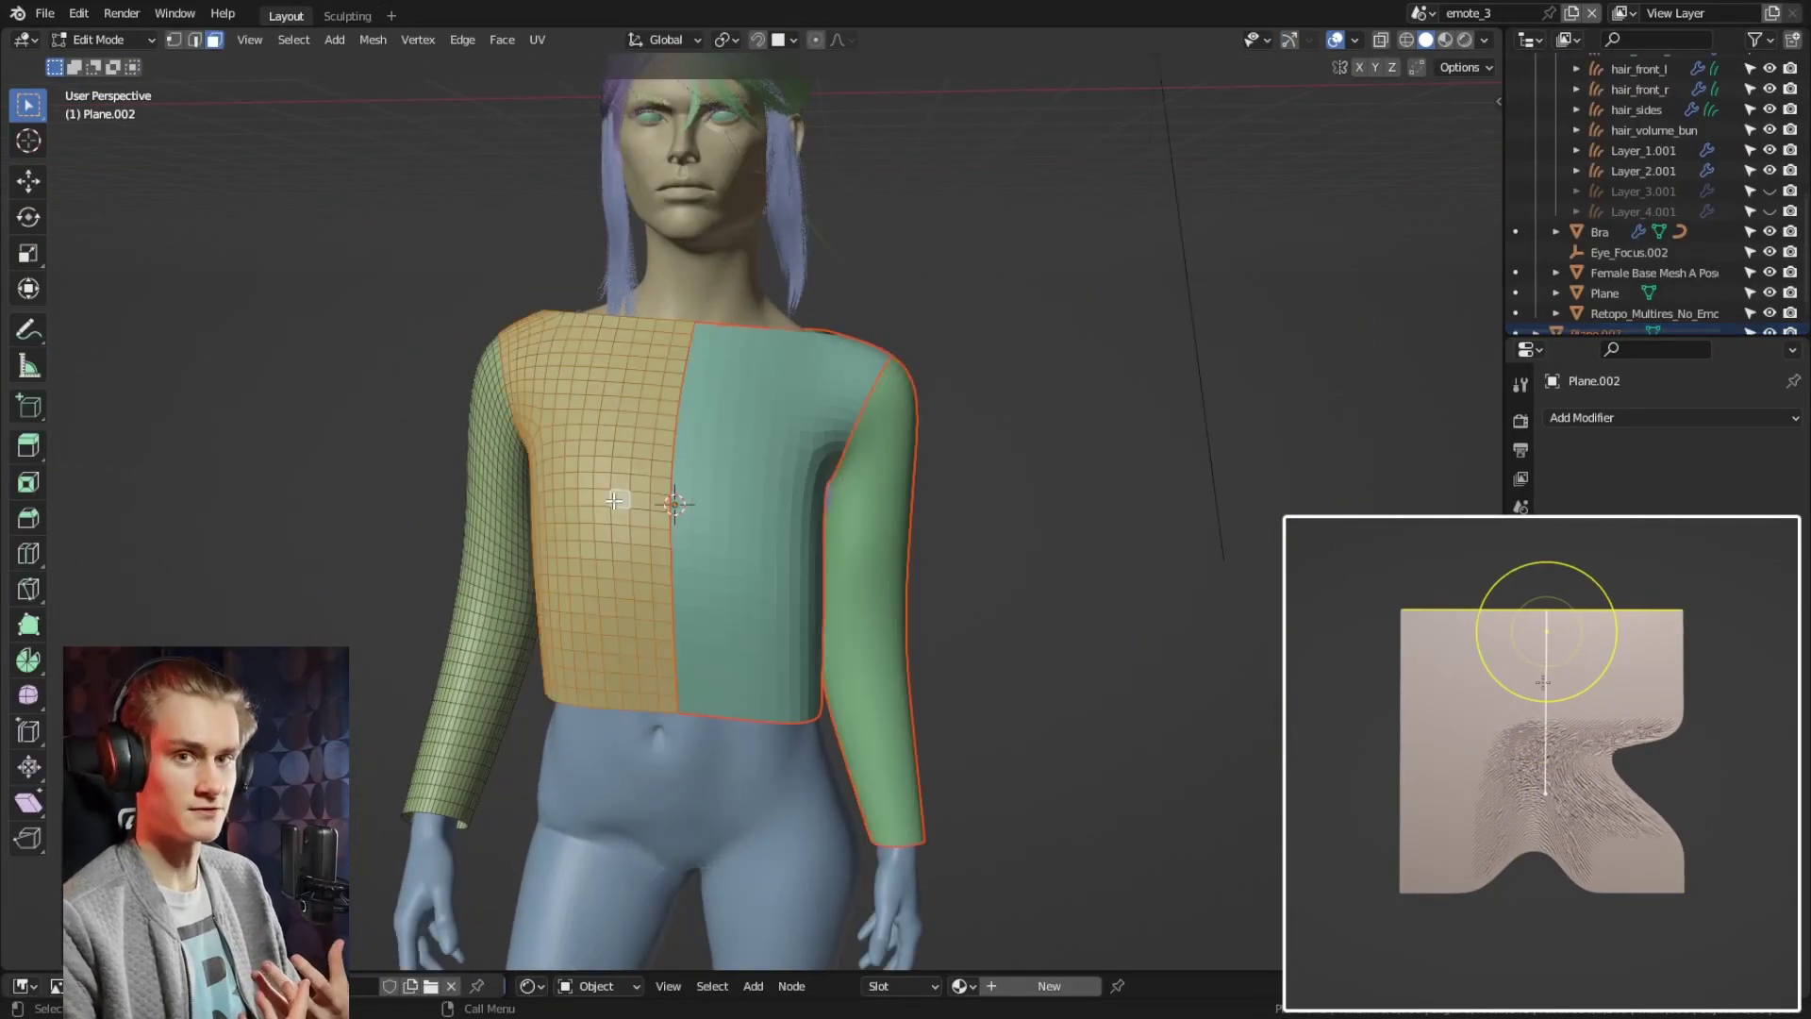
Separate the character's right torso half into its own object and leave Edit Mode
{"action": "key", "text": "Tab"}
{"action": "scroll", "coordinate": [507, 510], "scroll_direction": "up", "scroll_amount": 3}
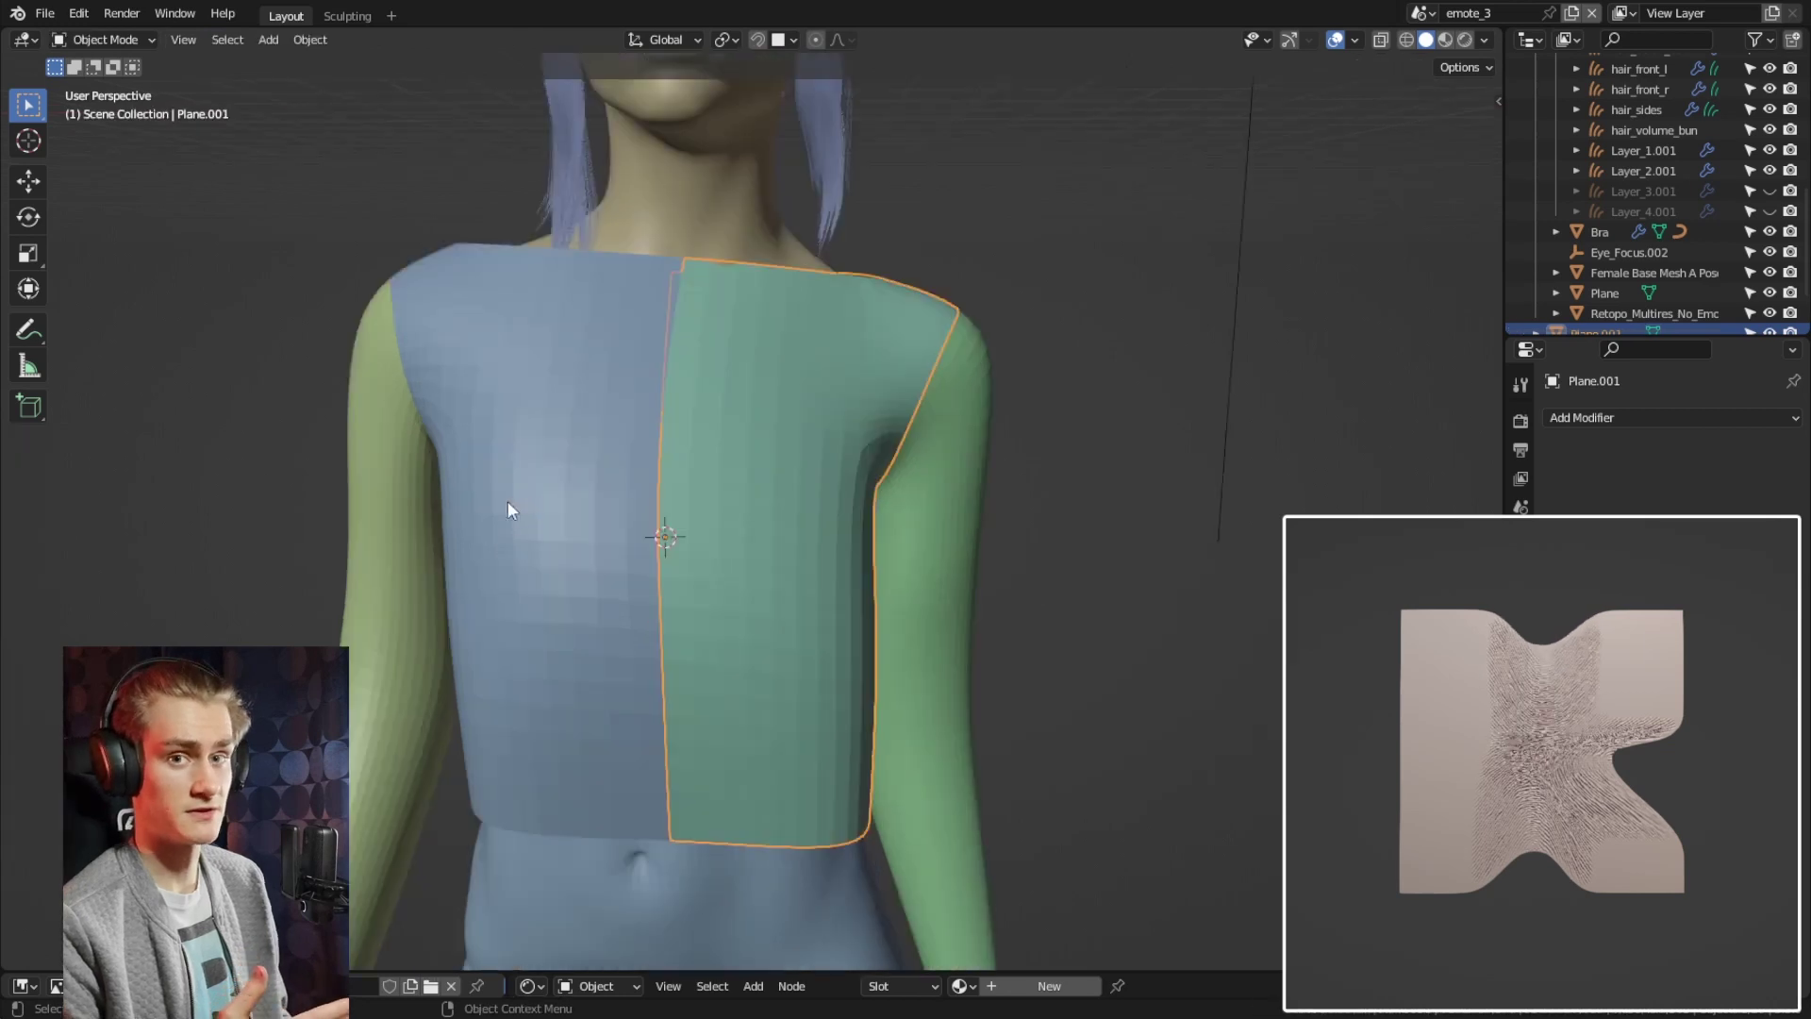
{"action": "key", "text": "alt+q"}
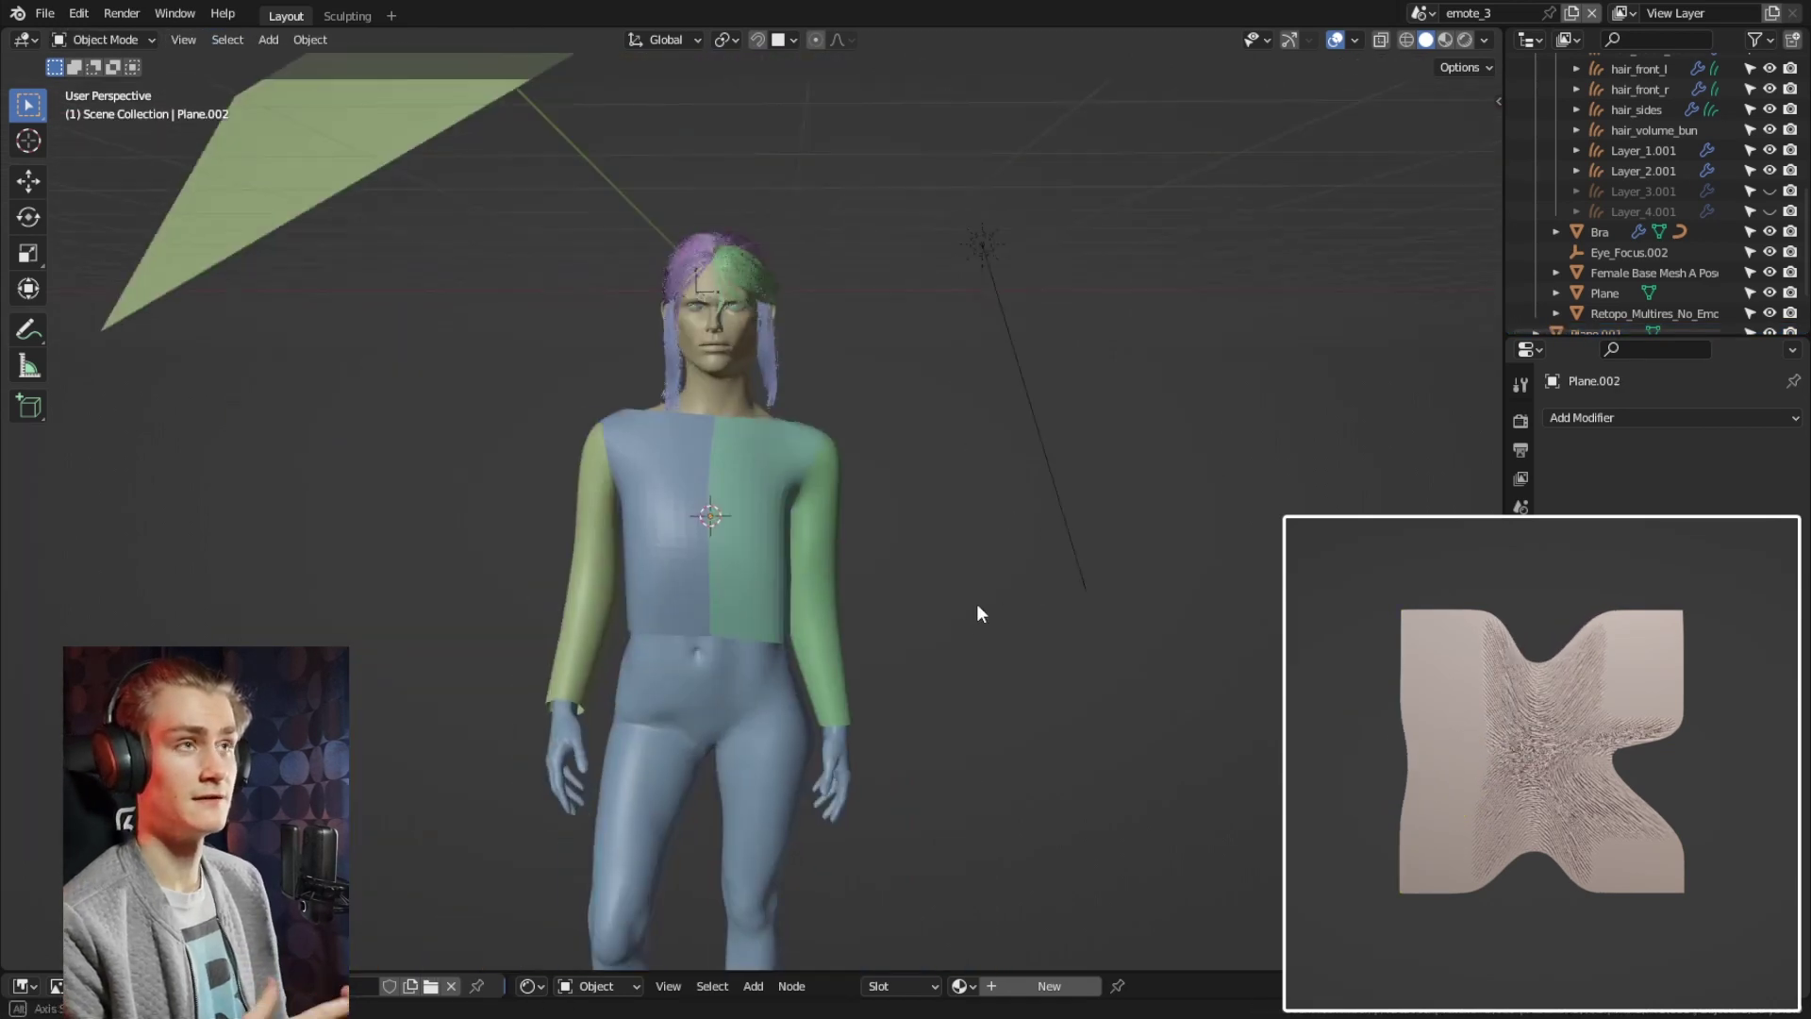
Try the Pose brush on the neckline and apply a Pinch Cloth Filter to the character's left torso half
{"action": "left_click_drag", "start_coordinate": [867, 614], "coordinate": [769, 420]}
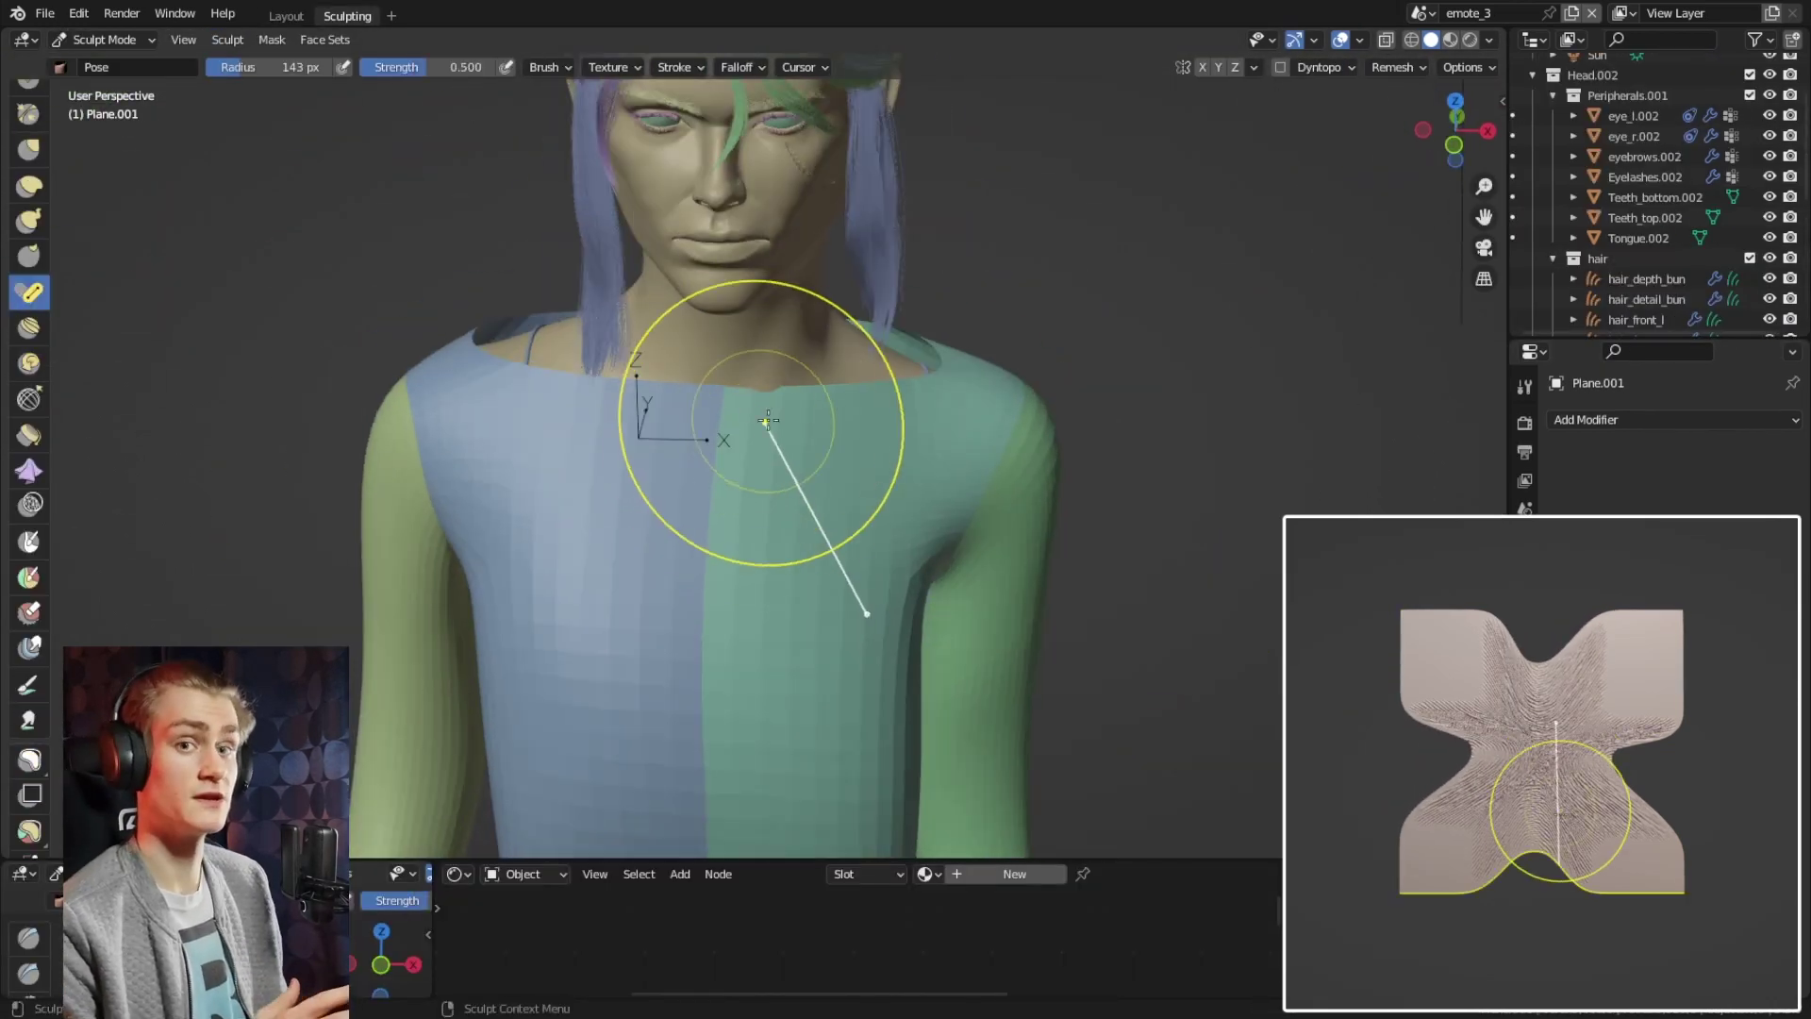
{"action": "left_click", "coordinate": [34, 737]}
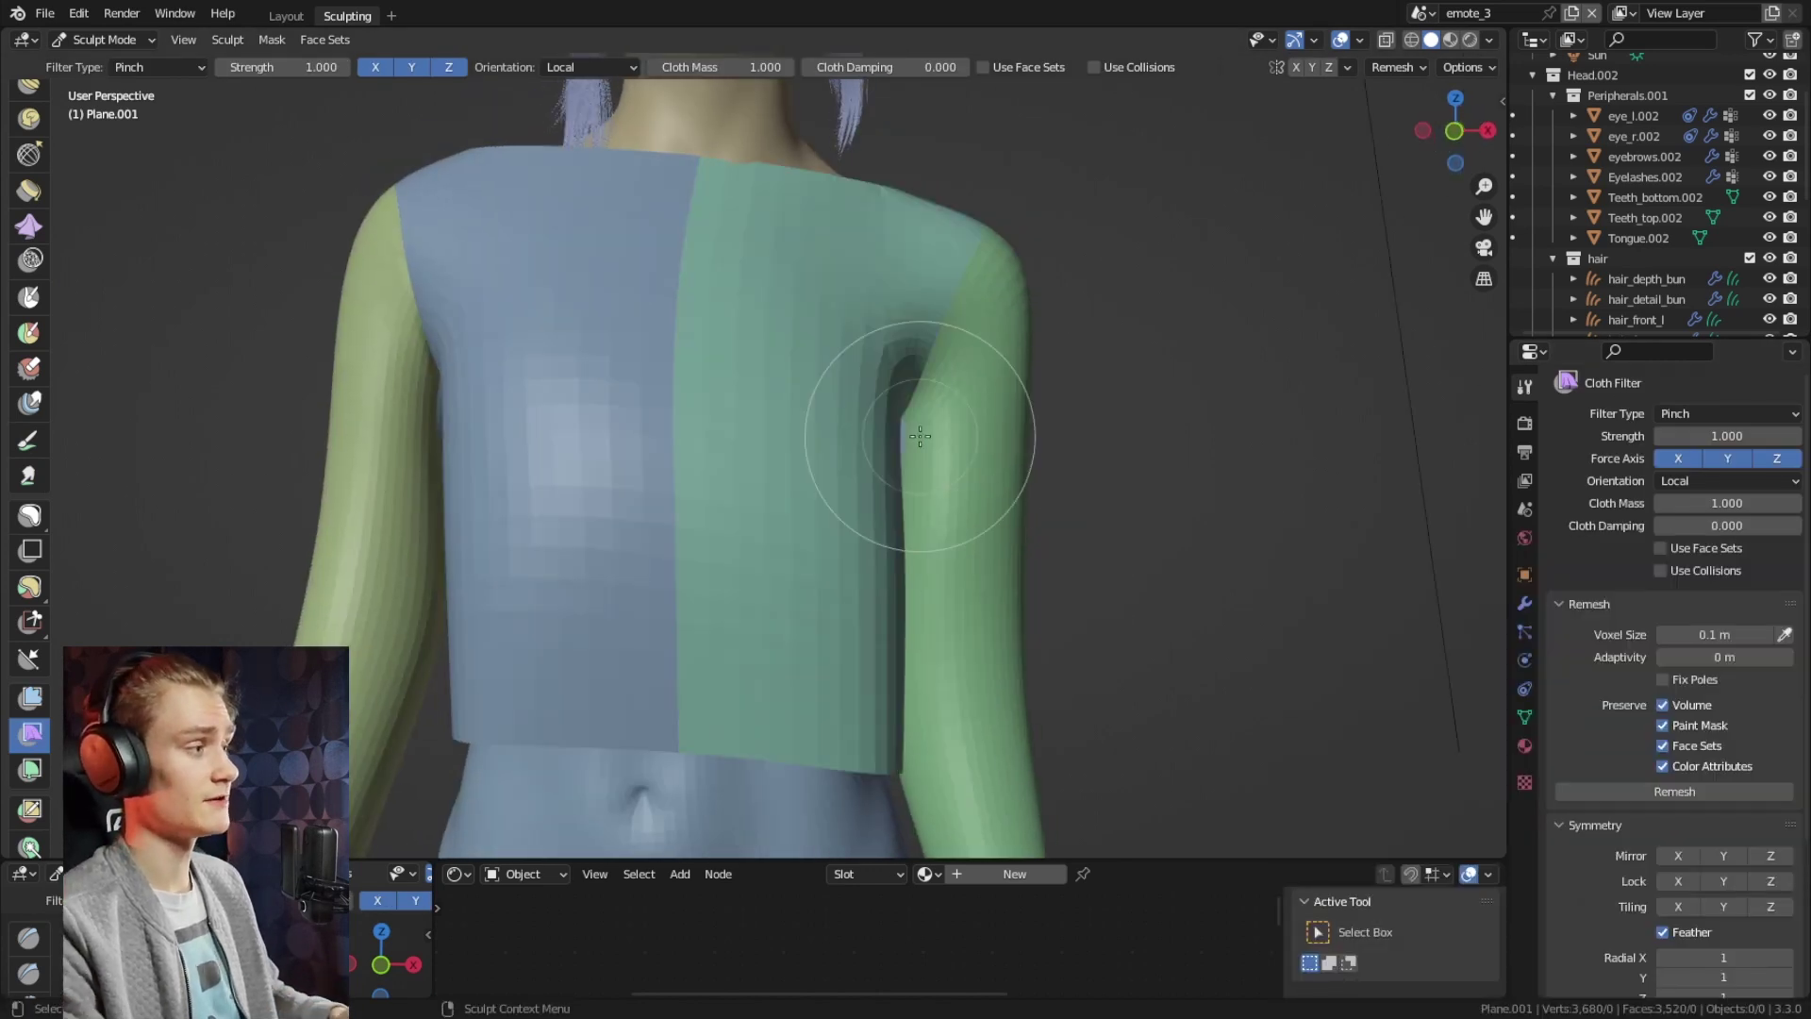
{"action": "left_click_drag", "start_coordinate": [870, 445], "coordinate": [897, 463]}
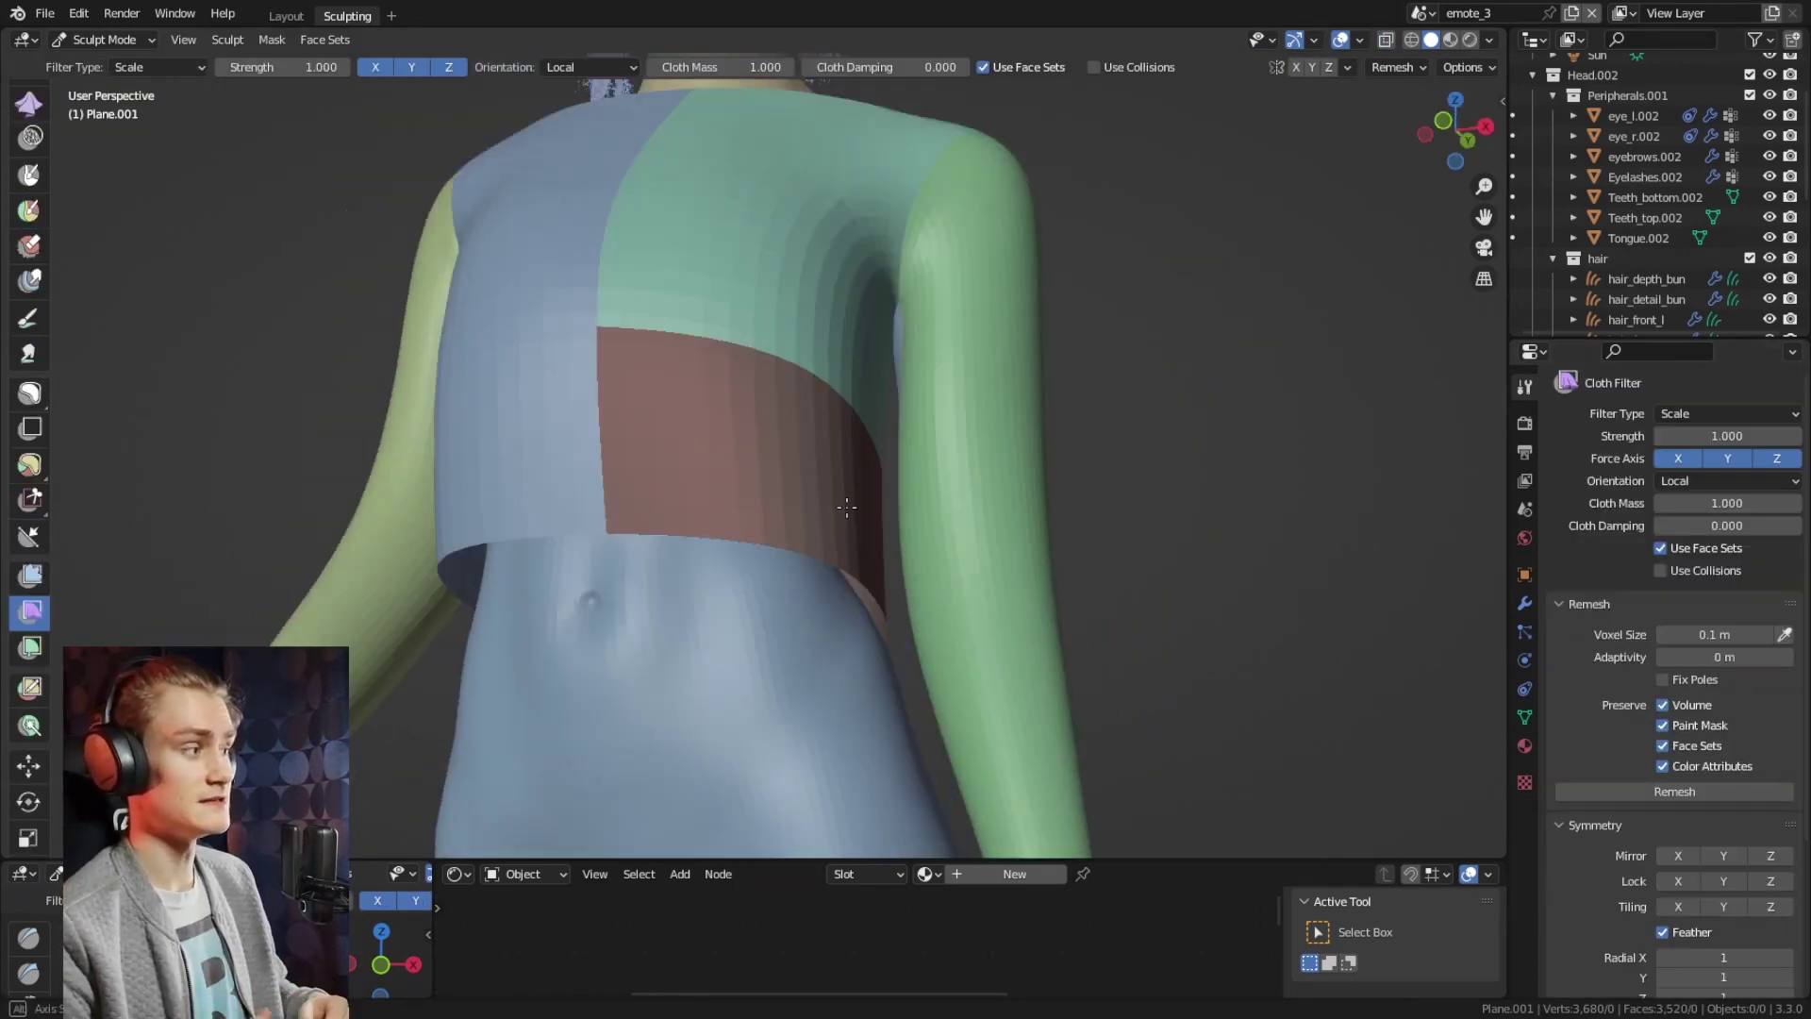
Configure the Boundary brush with Cloth Simulation deformation and a 44 px radius, and switch to the Clay Strips brush
{"action": "left_click", "coordinate": [1740, 831]}
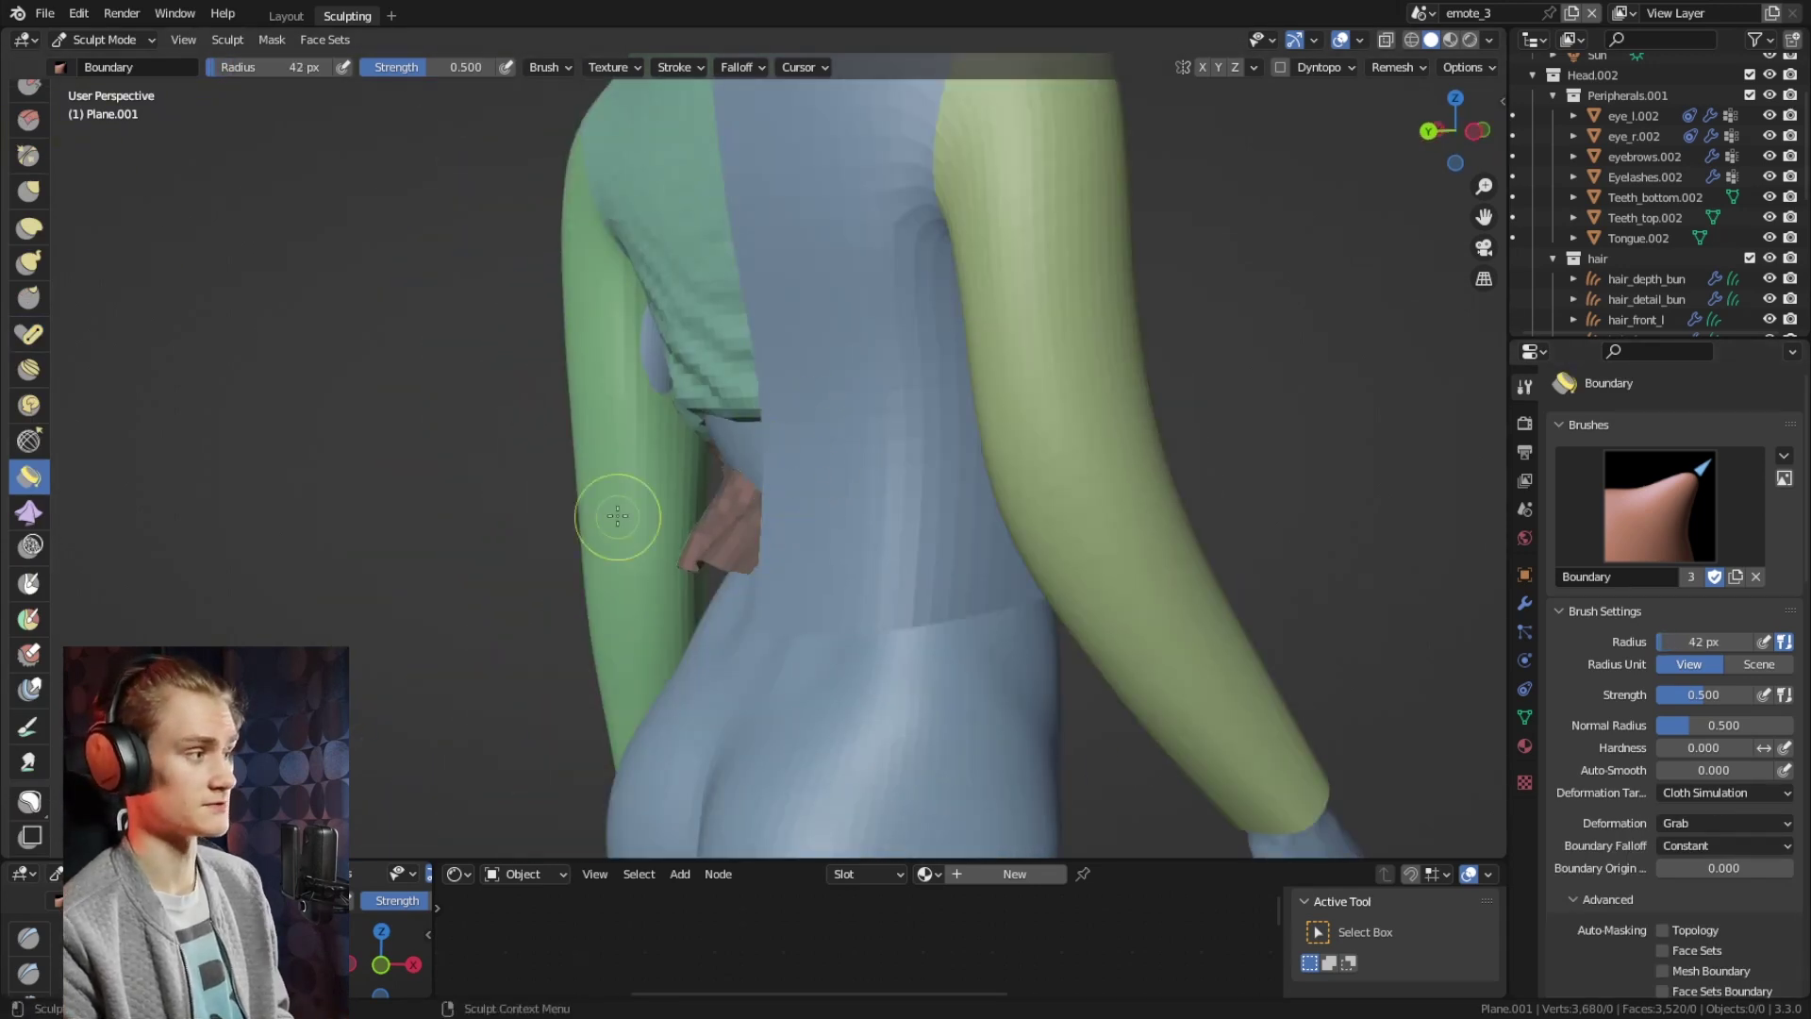
{"action": "key", "text": "f"}
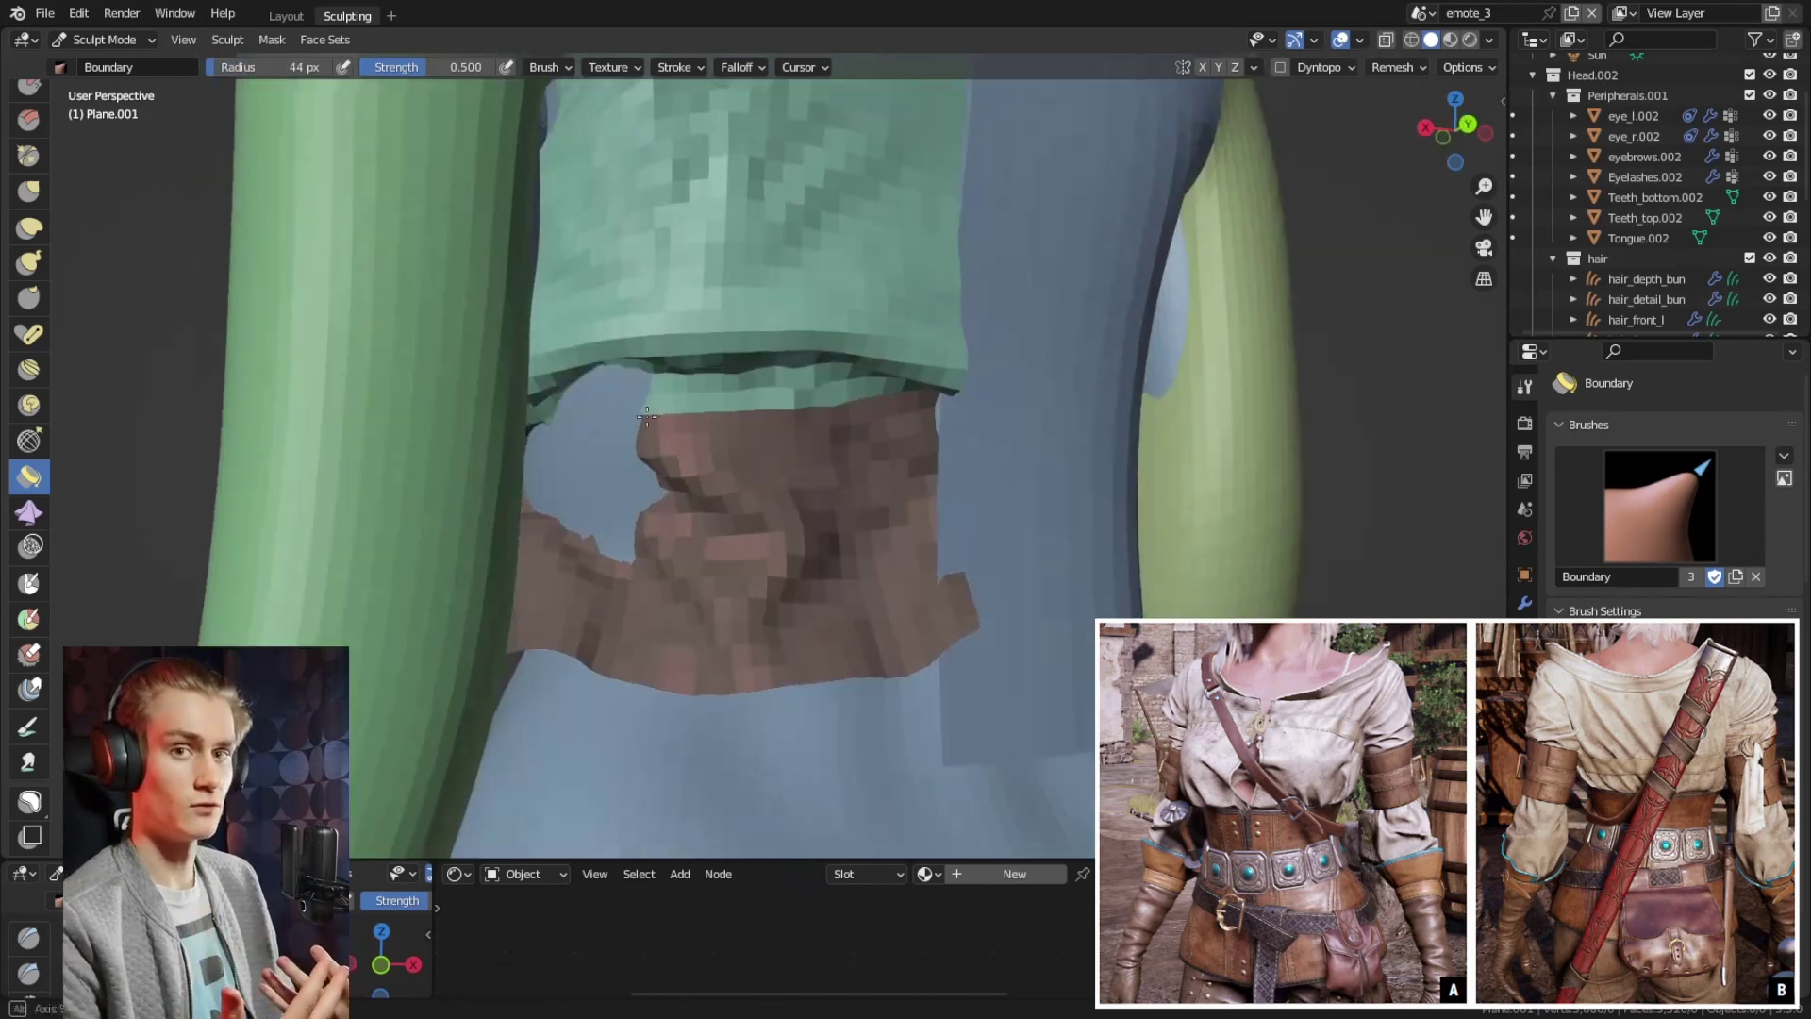
{"action": "key", "text": "c"}
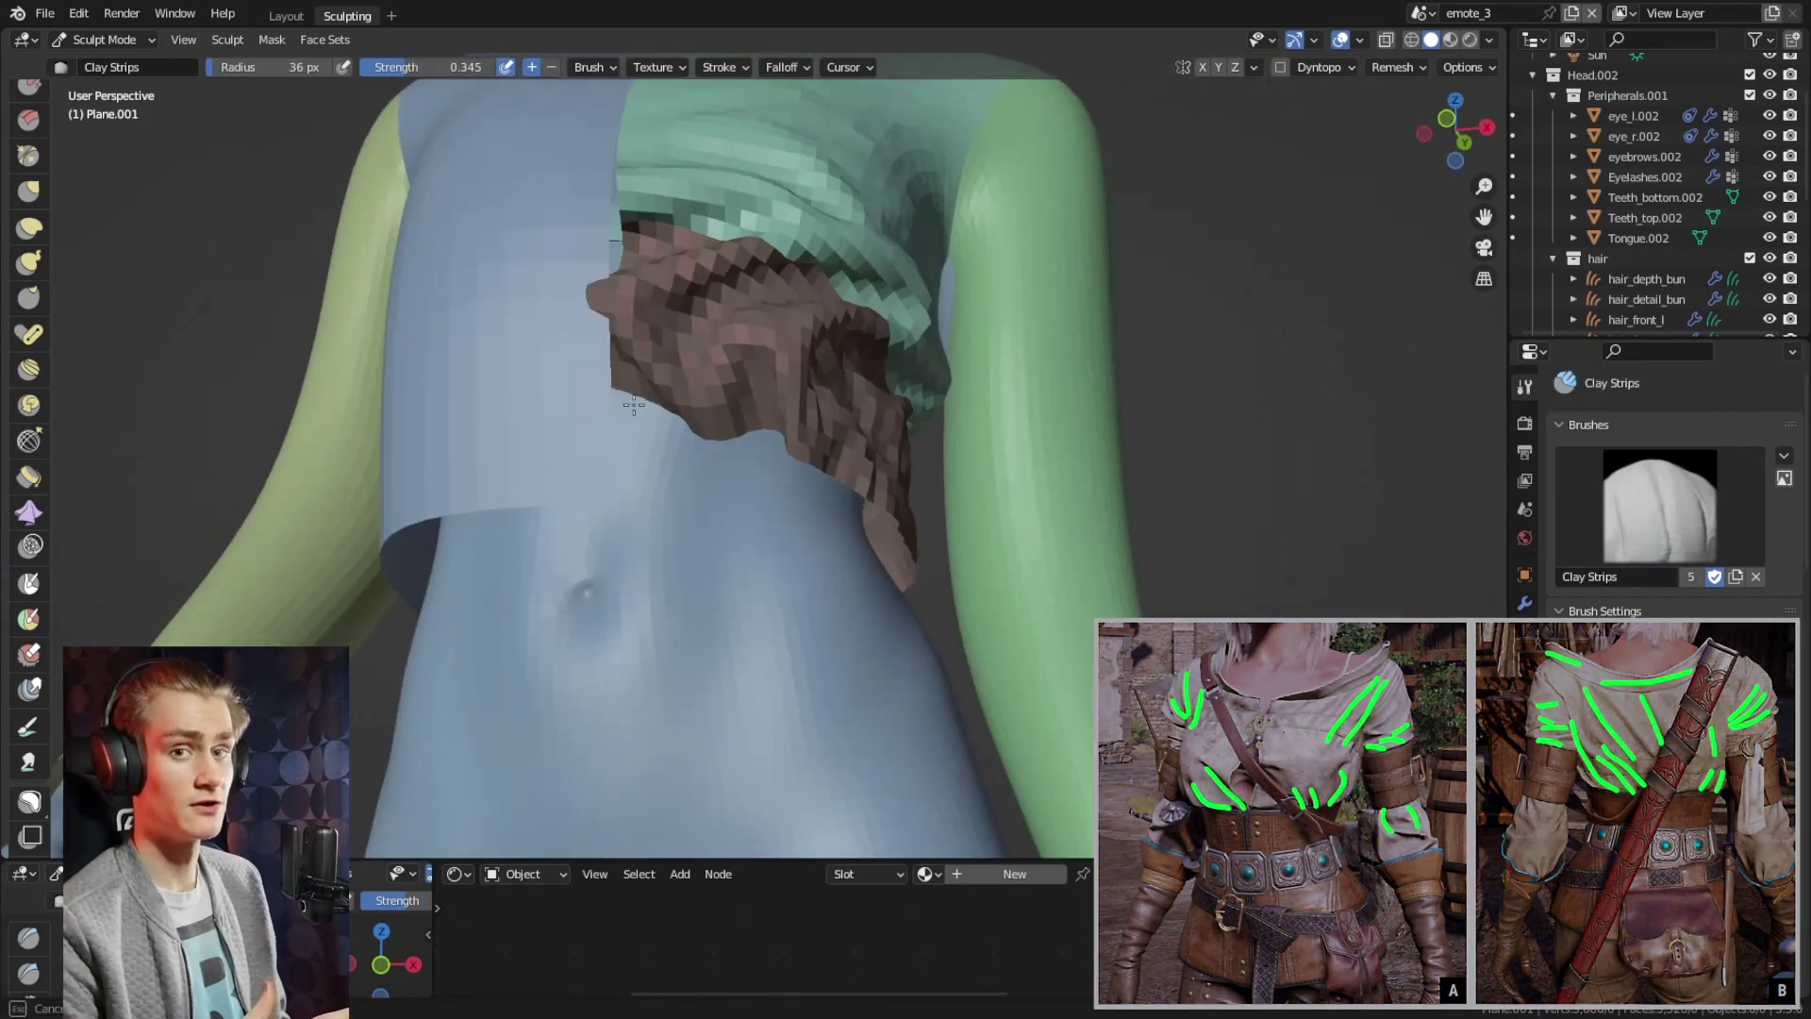
Sculpt the waist and upper folds of the character's left torso half, setting the Grab brush radius to 148 px
{"action": "key", "text": "g"}
{"action": "mouse_move", "coordinate": [634, 406]}
{"action": "middle_mouse_down"}
{"action": "mouse_move", "coordinate": [911, 465]}
{"action": "mouse_move", "coordinate": [810, 417]}
{"action": "mouse_move", "coordinate": [787, 509]}
{"action": "middle_mouse_up"}
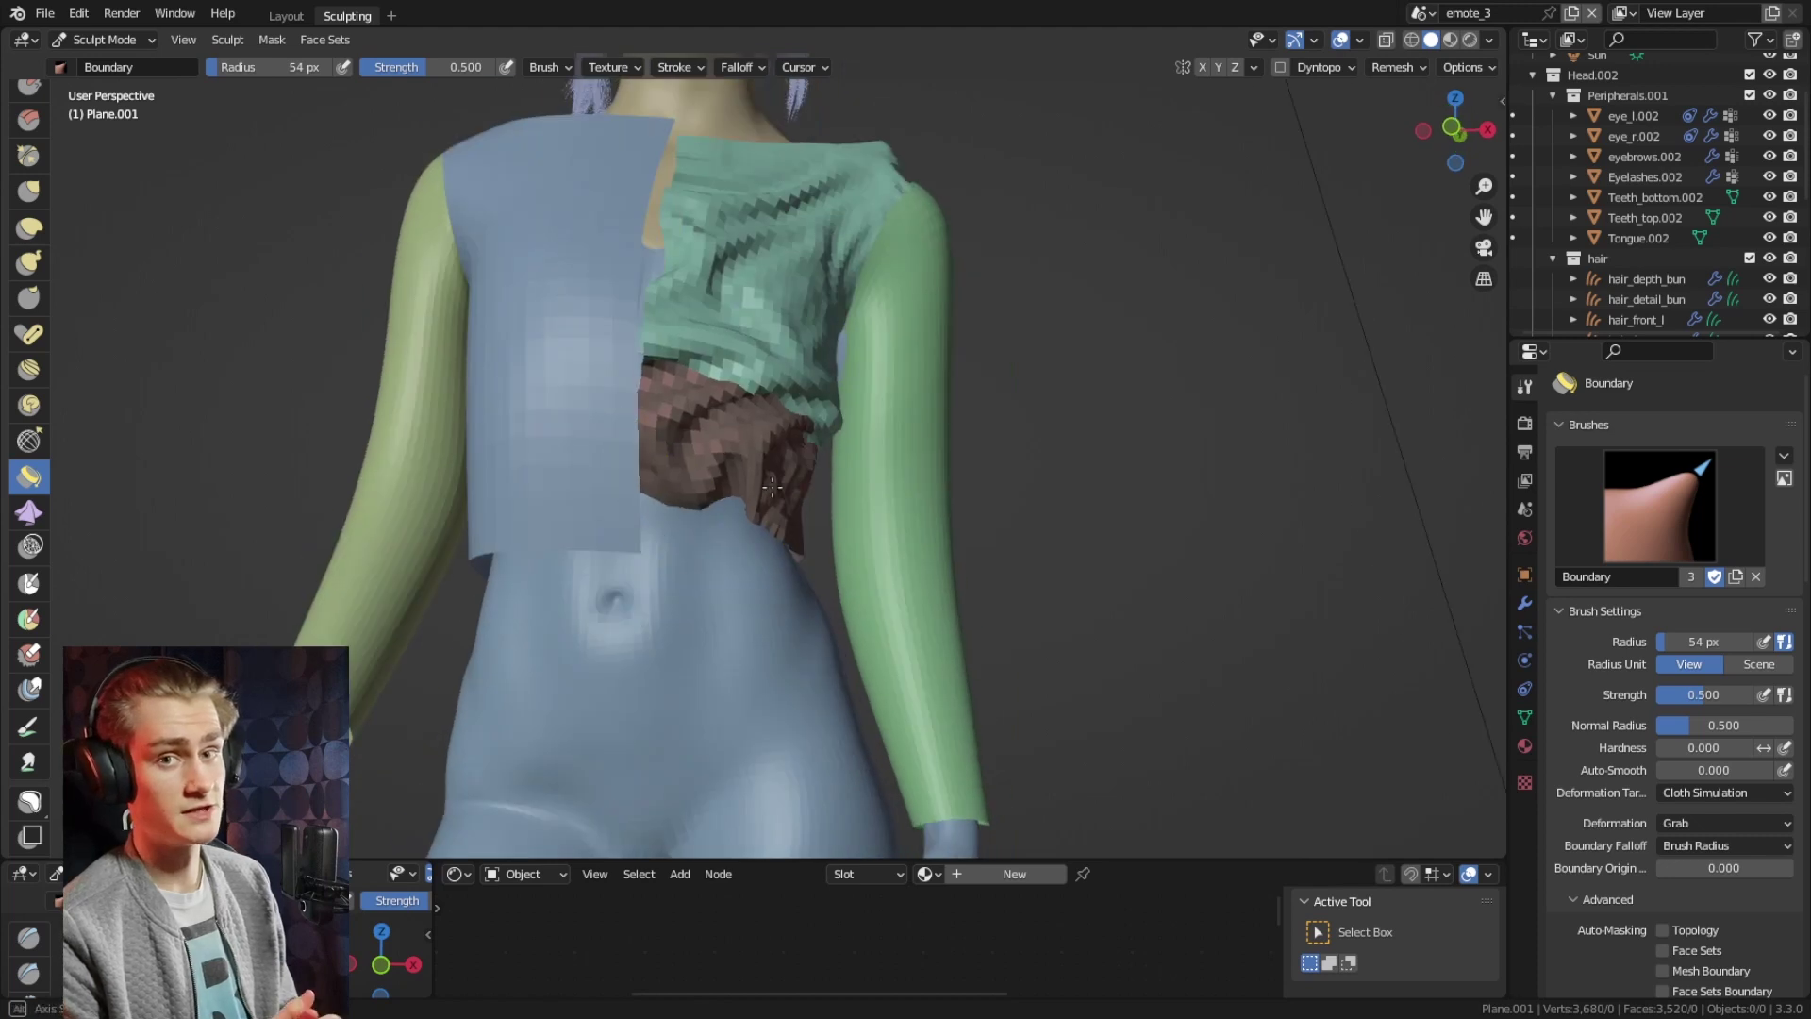
{"action": "key", "text": "ctrl+KP_1"}
{"action": "middle_click_drag", "start_coordinate": [748, 484], "coordinate": [828, 383]}
{"action": "key", "text": "f"}
{"action": "left_click", "coordinate": [894, 311]}
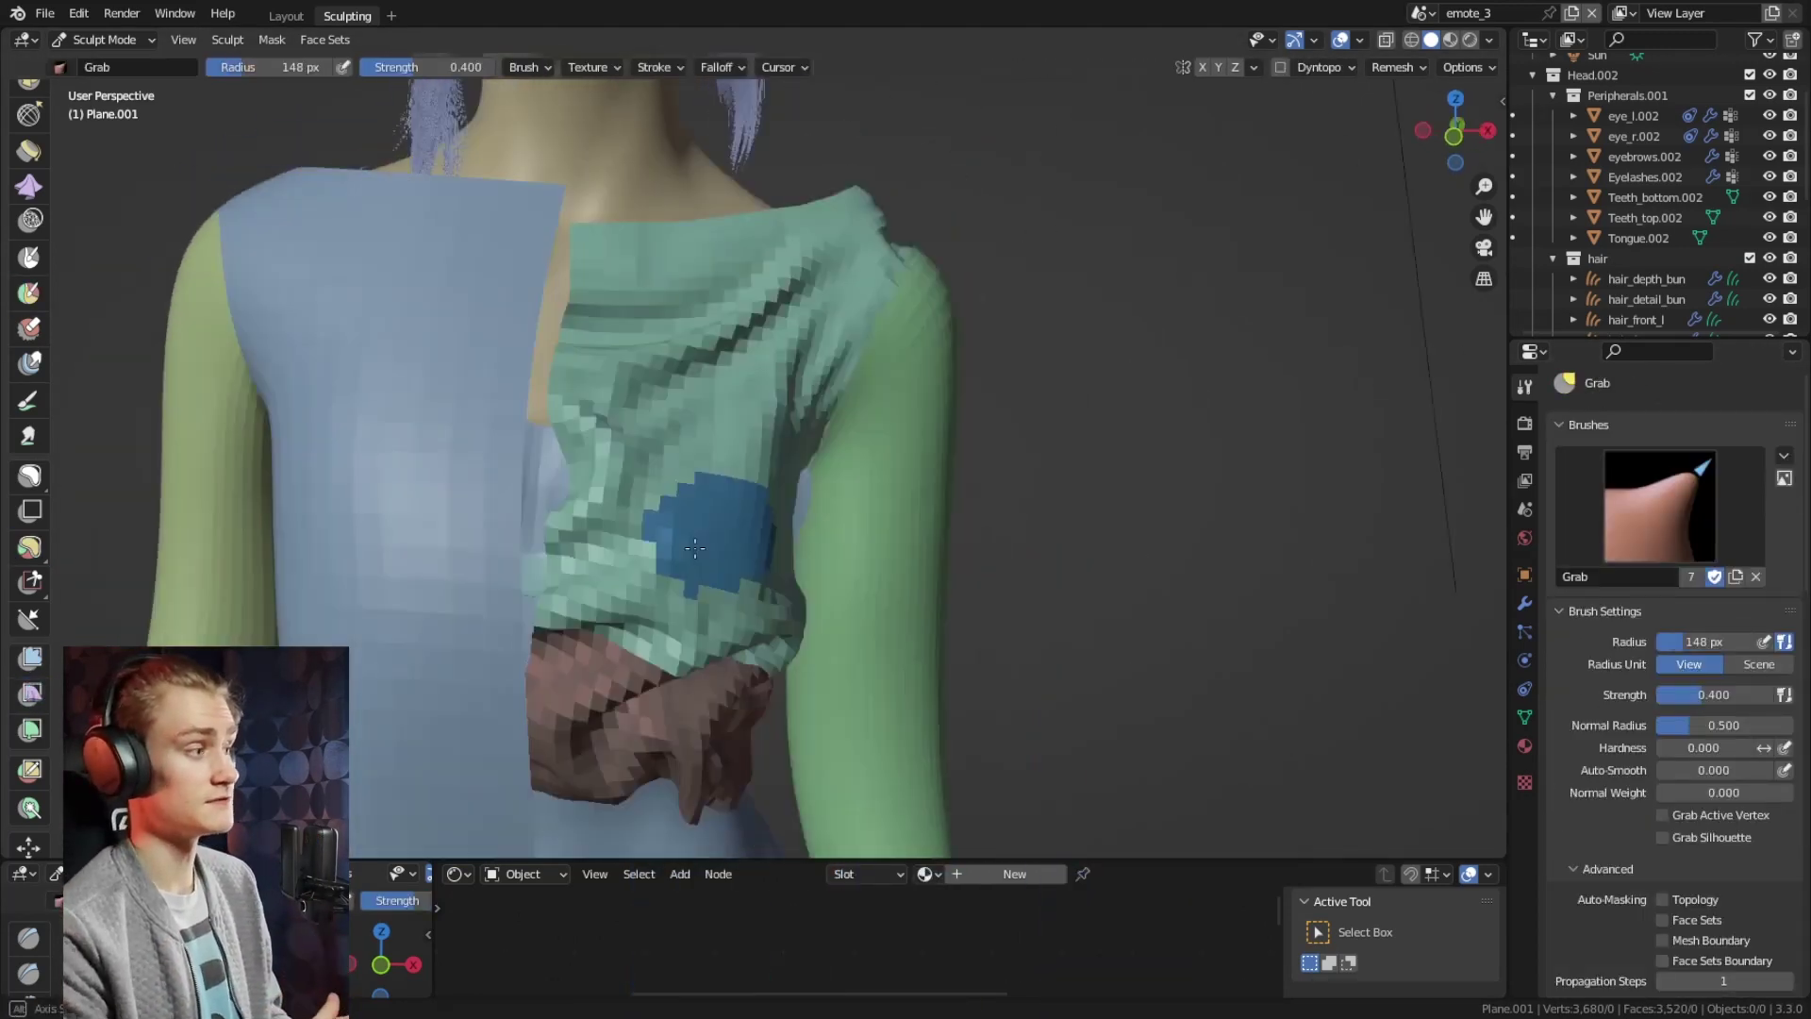
{"action": "middle_click_drag", "start_coordinate": [694, 548], "coordinate": [842, 425]}
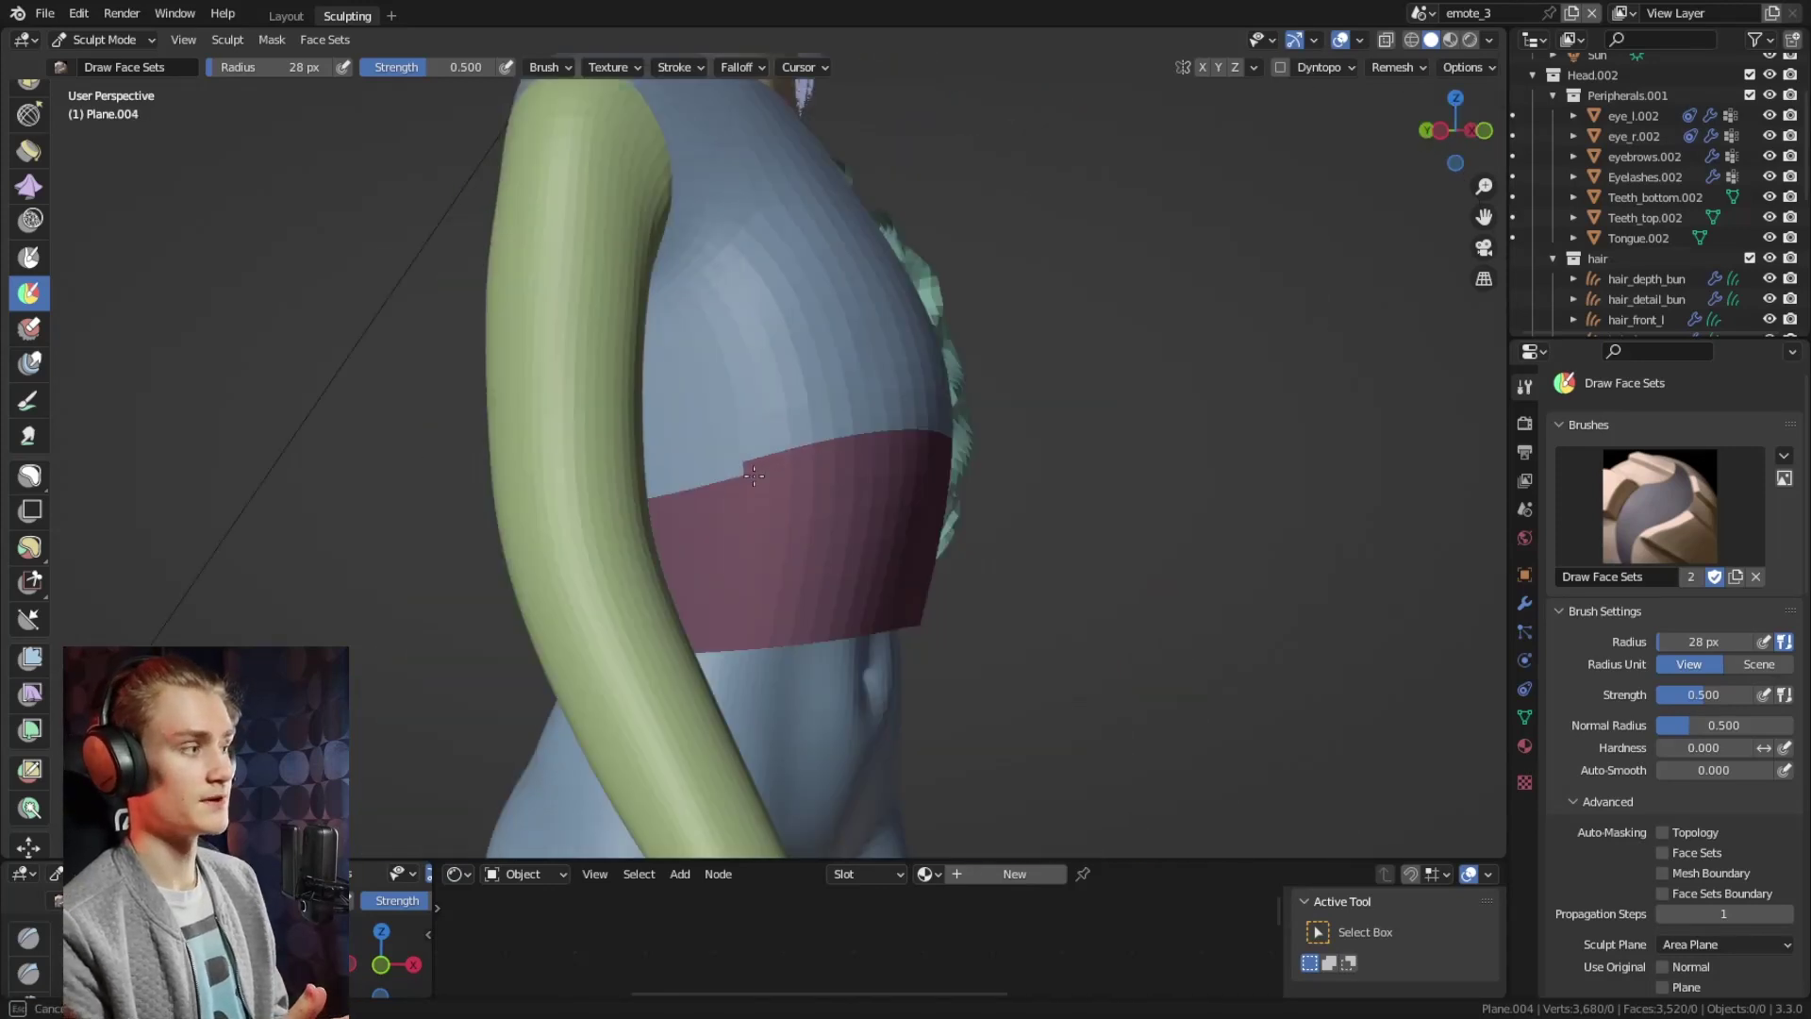
Gather the waist face set of the character's right torso half with a Scale Cloth Filter and switch to the Boundary brush
{"action": "left_click", "coordinate": [29, 693]}
{"action": "left_click", "coordinate": [1696, 413]}
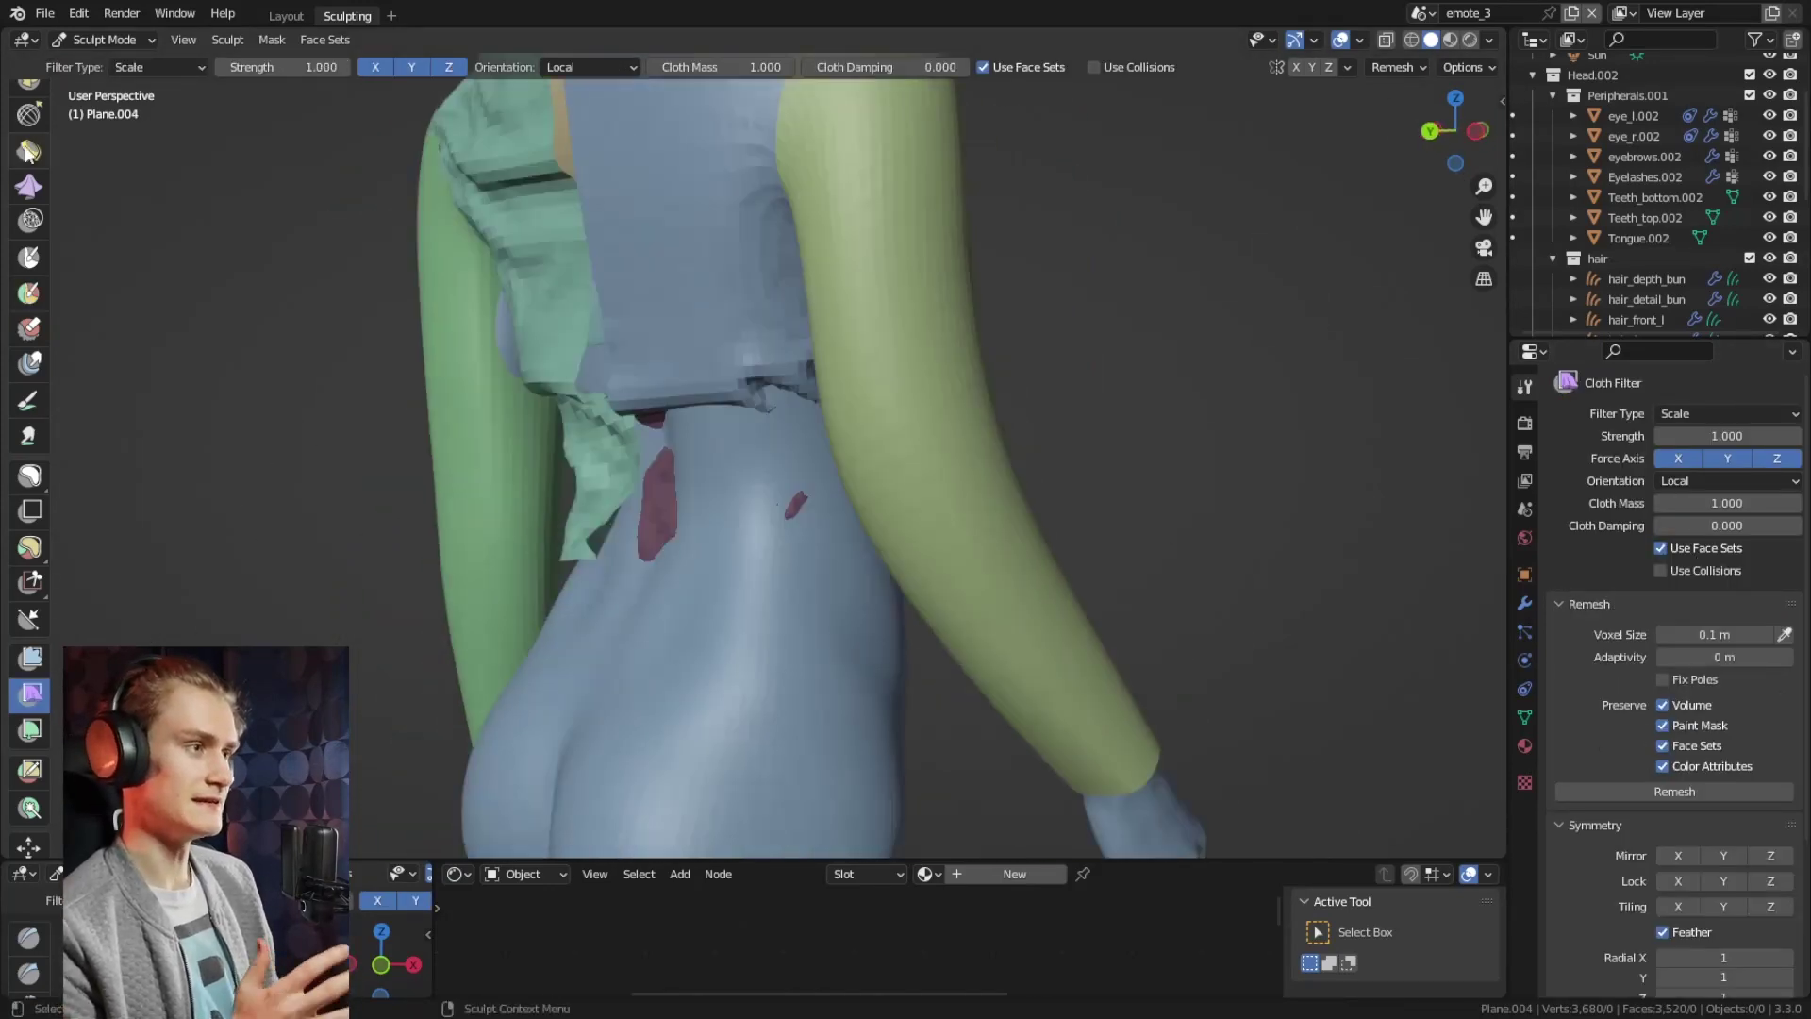
{"action": "left_click", "coordinate": [29, 151]}
{"action": "middle_click_drag", "start_coordinate": [528, 528], "coordinate": [599, 575]}
Shape the waist folds on both torso halves with the Grab brush, setting its radius to 125 px
{"action": "key", "text": "g"}
{"action": "mouse_move", "coordinate": [703, 516]}
{"action": "middle_mouse_down"}
{"action": "mouse_move", "coordinate": [870, 525]}
{"action": "mouse_move", "coordinate": [720, 507]}
{"action": "middle_mouse_up"}
{"action": "mouse_move", "coordinate": [712, 416]}
{"action": "middle_mouse_down"}
{"action": "mouse_move", "coordinate": [864, 570]}
{"action": "mouse_move", "coordinate": [635, 524]}
{"action": "mouse_move", "coordinate": [655, 545]}
{"action": "mouse_move", "coordinate": [940, 494]}
{"action": "middle_mouse_up"}
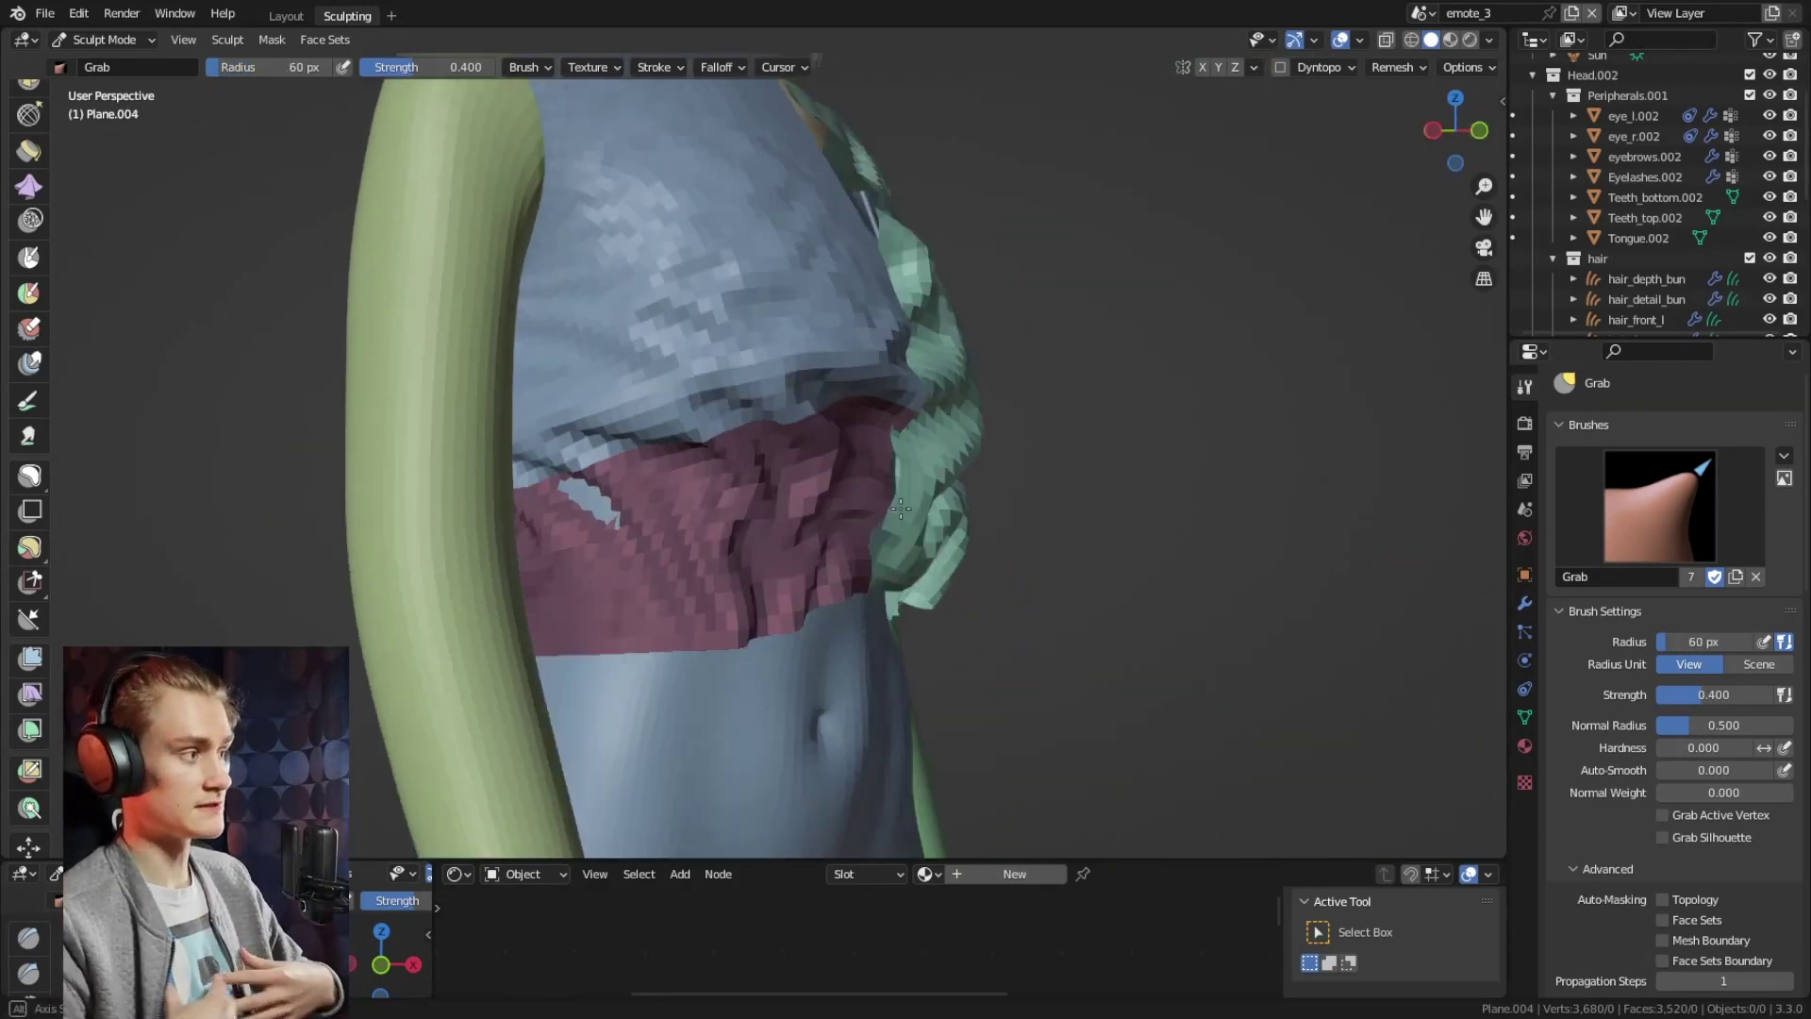
{"action": "scroll", "coordinate": [901, 509], "scroll_direction": "down", "scroll_amount": 4}
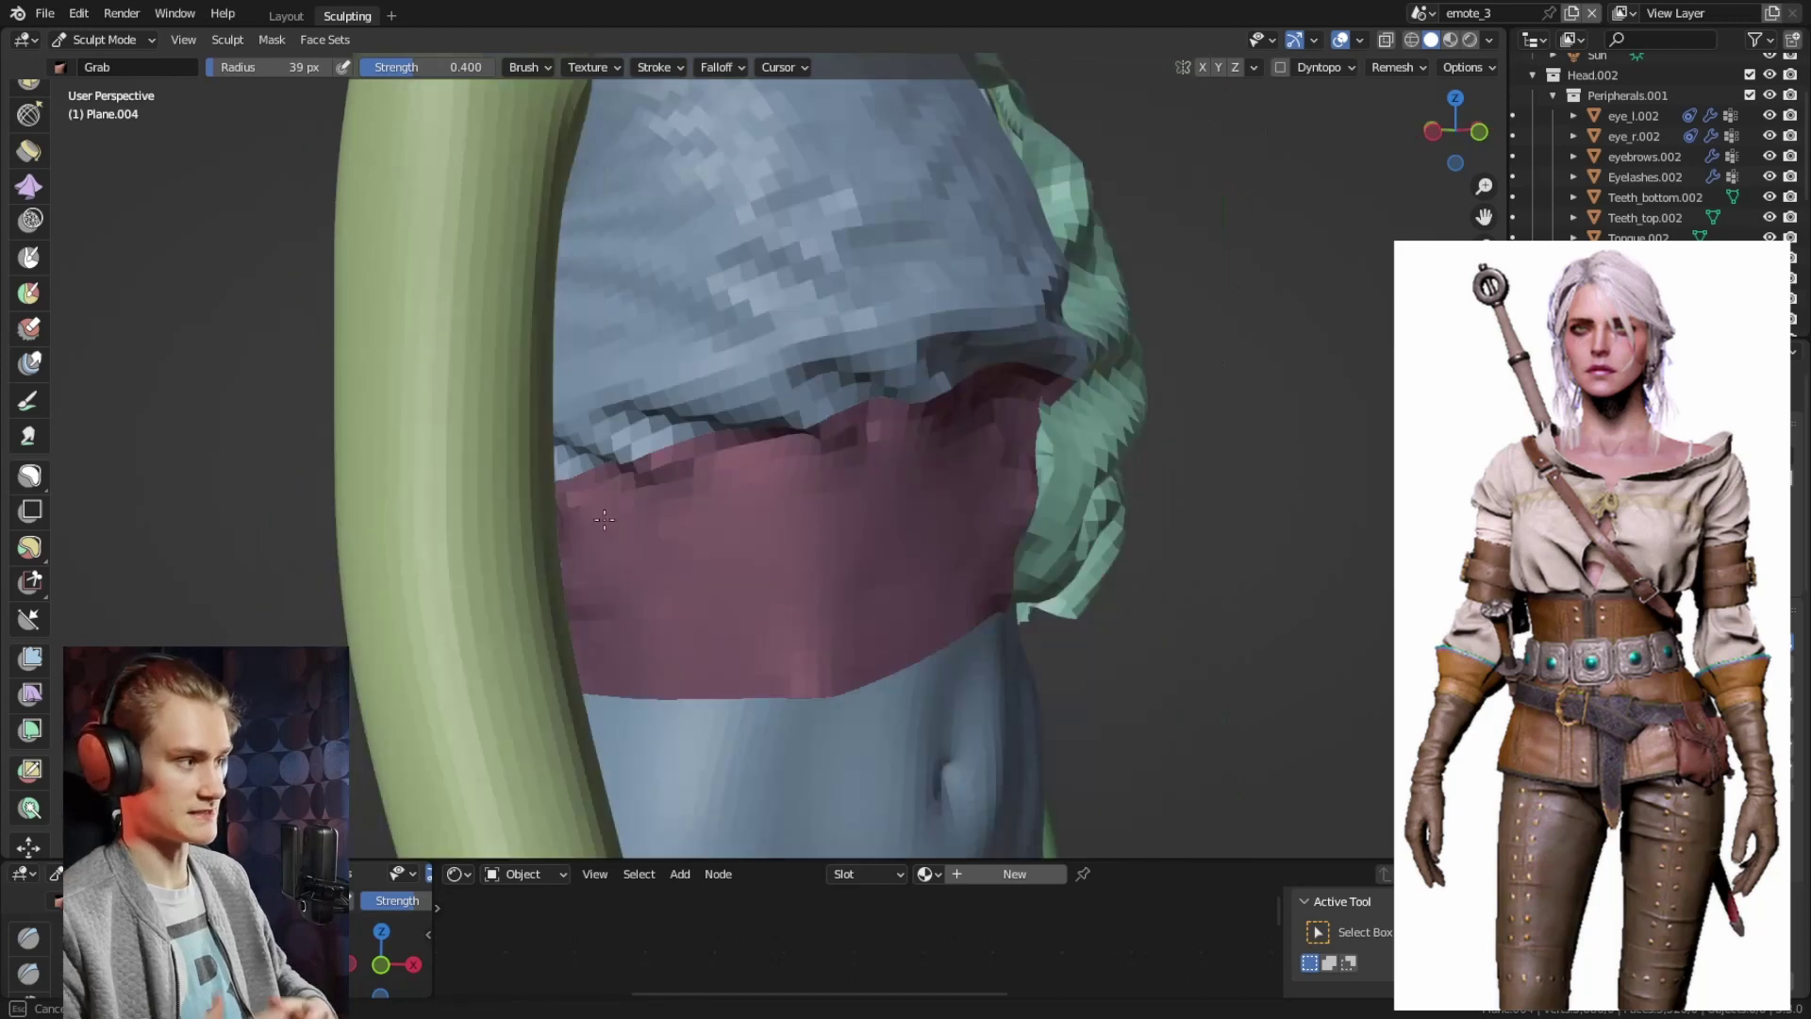
{"action": "mouse_move", "coordinate": [604, 519]}
{"action": "middle_mouse_down"}
{"action": "mouse_move", "coordinate": [594, 497]}
{"action": "mouse_move", "coordinate": [931, 430]}
{"action": "mouse_move", "coordinate": [882, 505]}
{"action": "mouse_move", "coordinate": [773, 471]}
{"action": "mouse_move", "coordinate": [760, 579]}
{"action": "middle_mouse_up"}
{"action": "key", "text": "f"}
{"action": "left_click", "coordinate": [668, 465]}
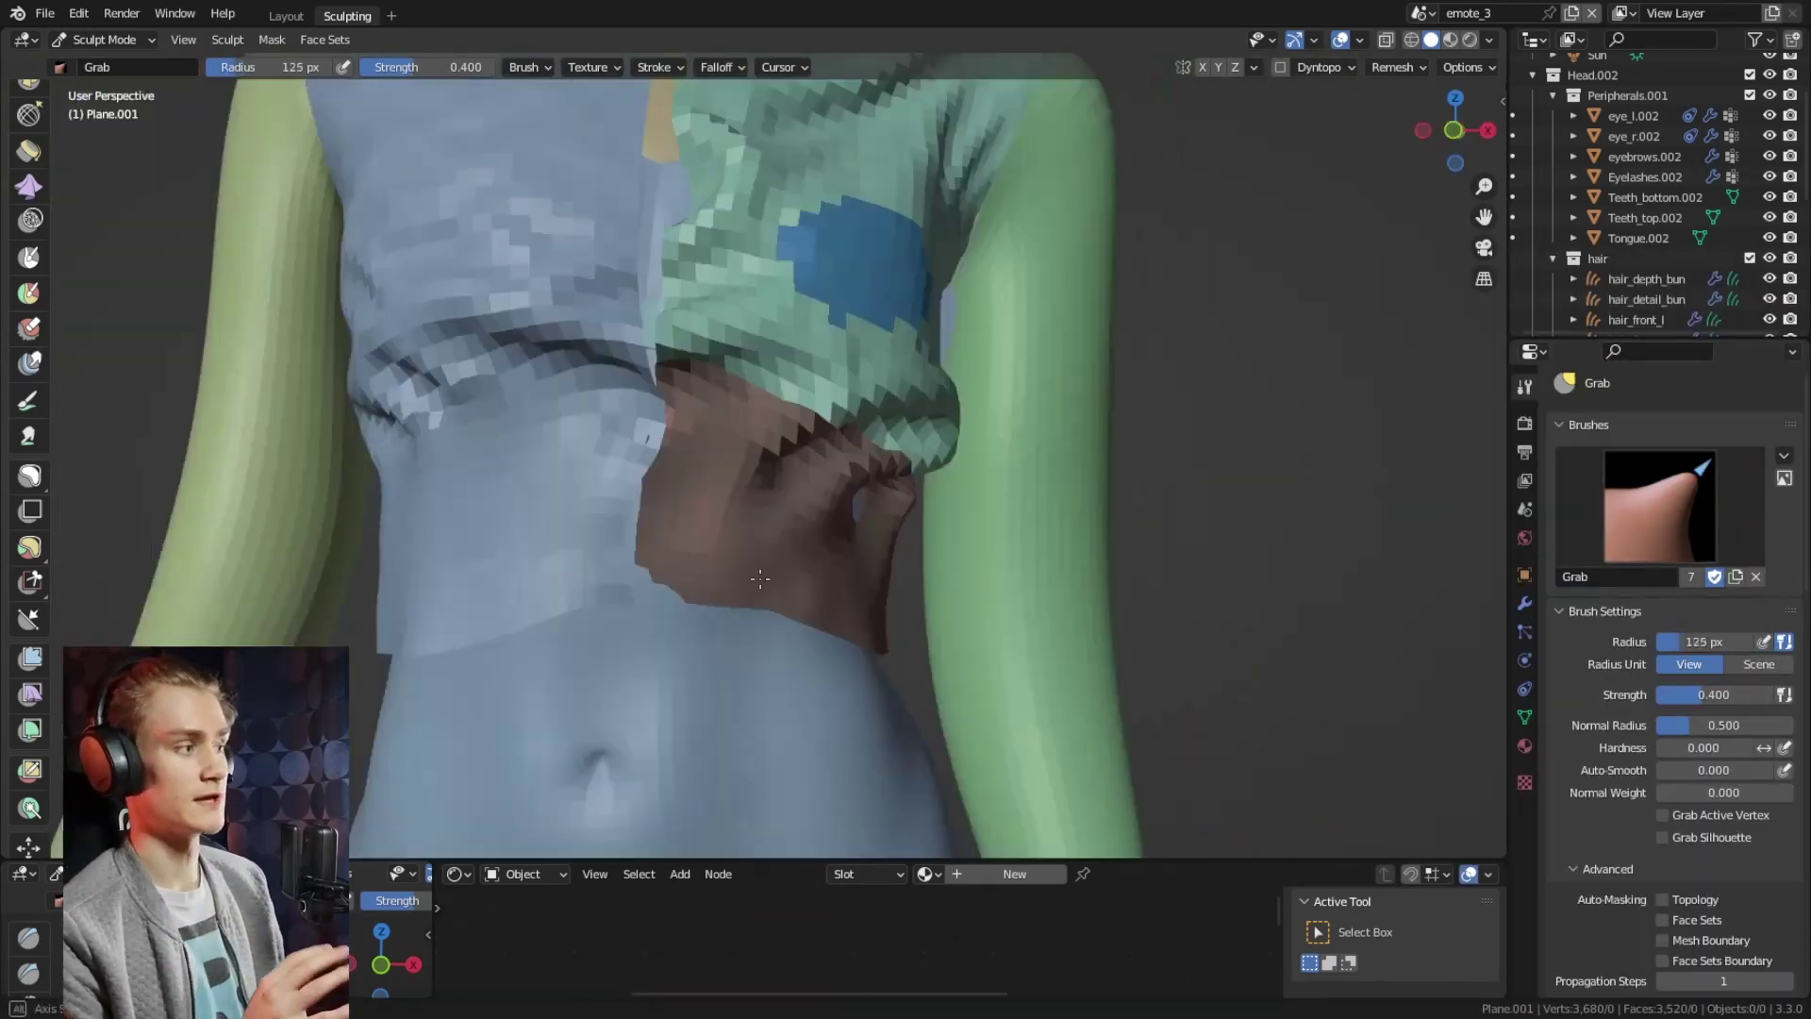
Shape the neckline and shoulder of the character's right torso half with the Boundary, Pose and Grab brushes
{"action": "mouse_move", "coordinate": [828, 525]}
{"action": "middle_mouse_down"}
{"action": "mouse_move", "coordinate": [680, 490]}
{"action": "mouse_move", "coordinate": [547, 519]}
{"action": "mouse_move", "coordinate": [808, 416]}
{"action": "mouse_move", "coordinate": [764, 421]}
{"action": "mouse_move", "coordinate": [719, 582]}
{"action": "mouse_move", "coordinate": [862, 400]}
{"action": "middle_mouse_up"}
{"action": "key", "text": "f"}
{"action": "left_click", "coordinate": [572, 521]}
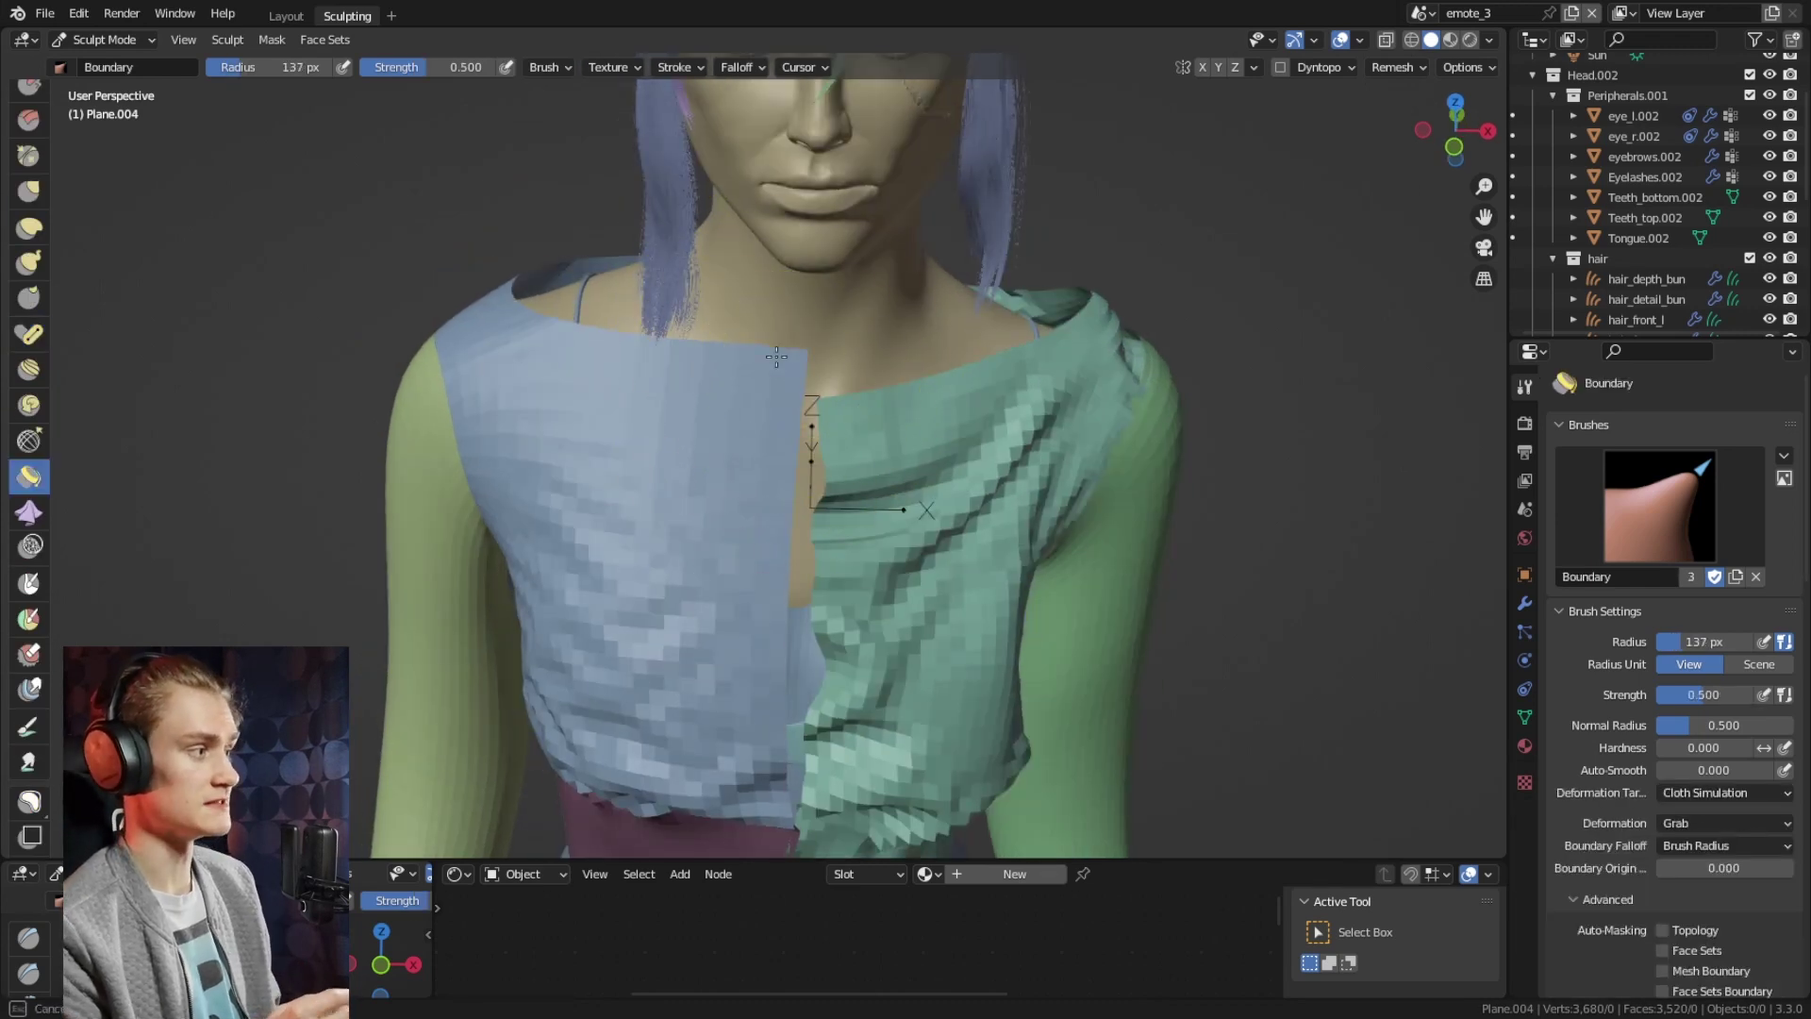
{"action": "middle_click_drag", "start_coordinate": [1215, 382], "coordinate": [905, 438]}
{"action": "left_click", "coordinate": [29, 332]}
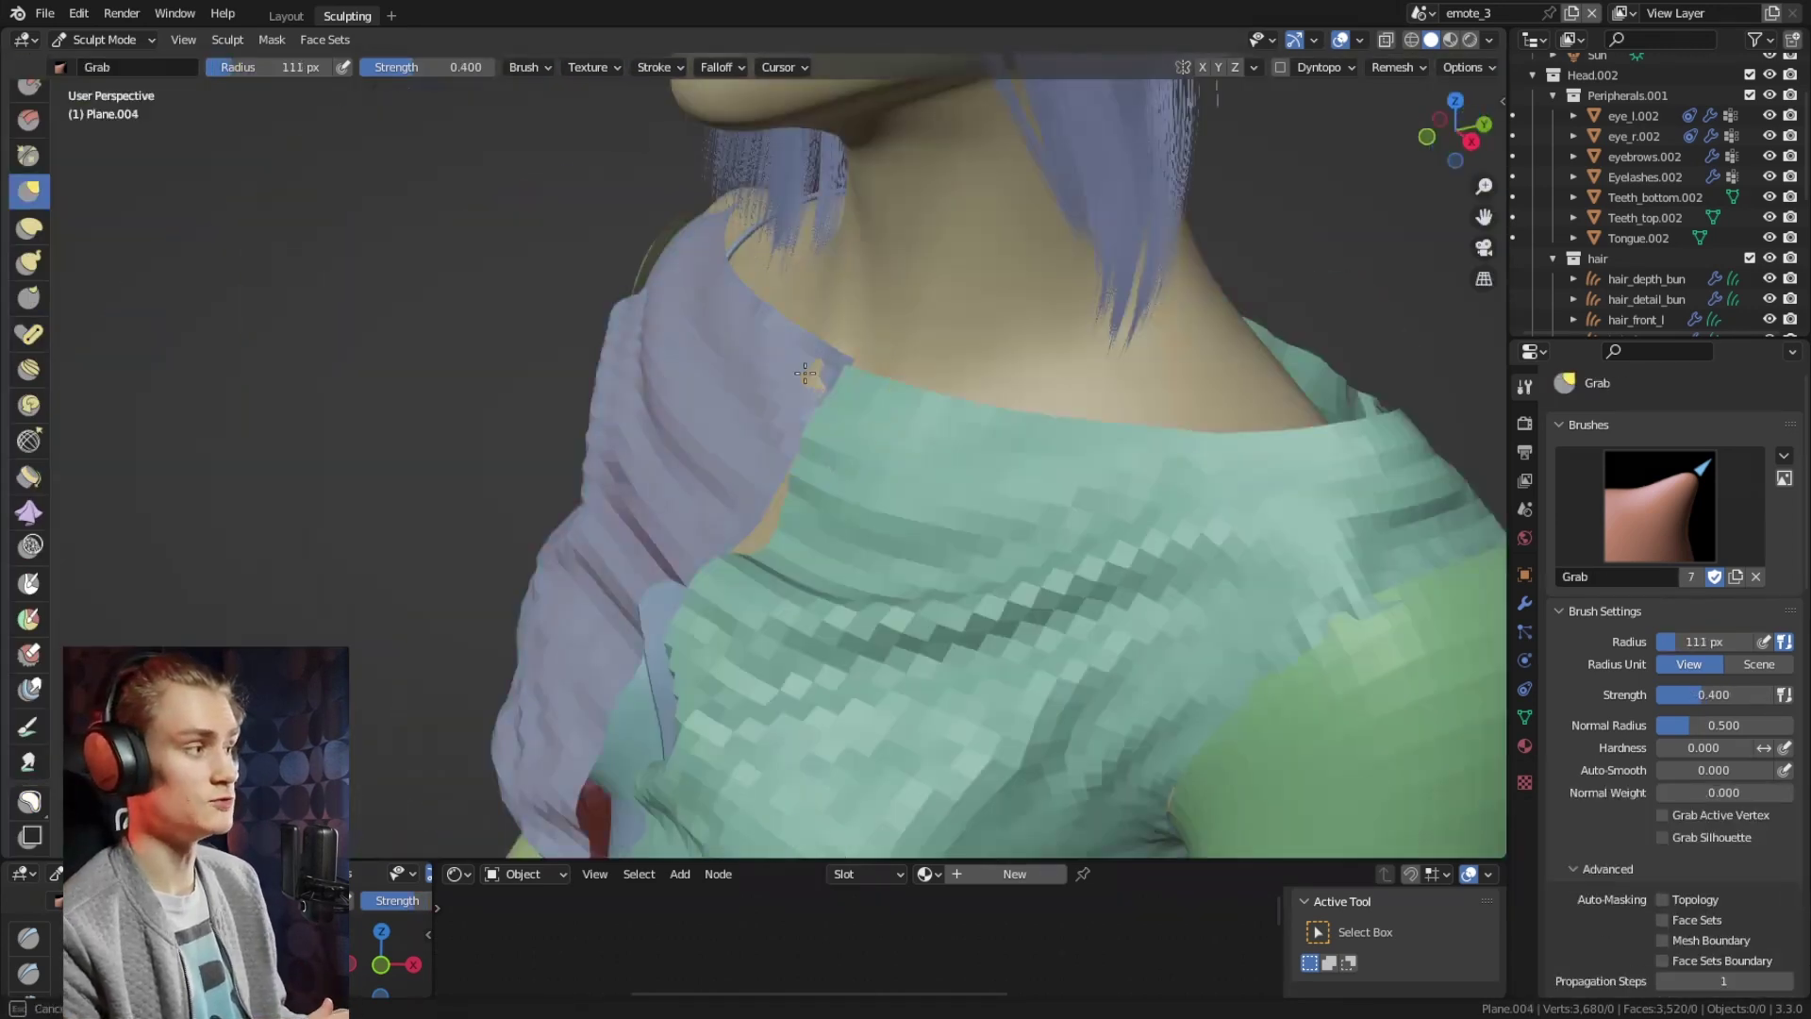
{"action": "mouse_move", "coordinate": [660, 453]}
{"action": "middle_mouse_down"}
{"action": "mouse_move", "coordinate": [781, 499]}
{"action": "mouse_move", "coordinate": [566, 566]}
{"action": "middle_mouse_up"}
{"action": "left_click", "coordinate": [745, 525]}
{"action": "key", "text": "g"}
{"action": "scroll", "coordinate": [41, 665], "scroll_direction": "down", "scroll_amount": 3}
Paint a face set on the right chest for an Inflate Cloth Filter, and adjust the shoulder neckline with a 73 px Boundary brush
{"action": "left_click", "coordinate": [28, 294]}
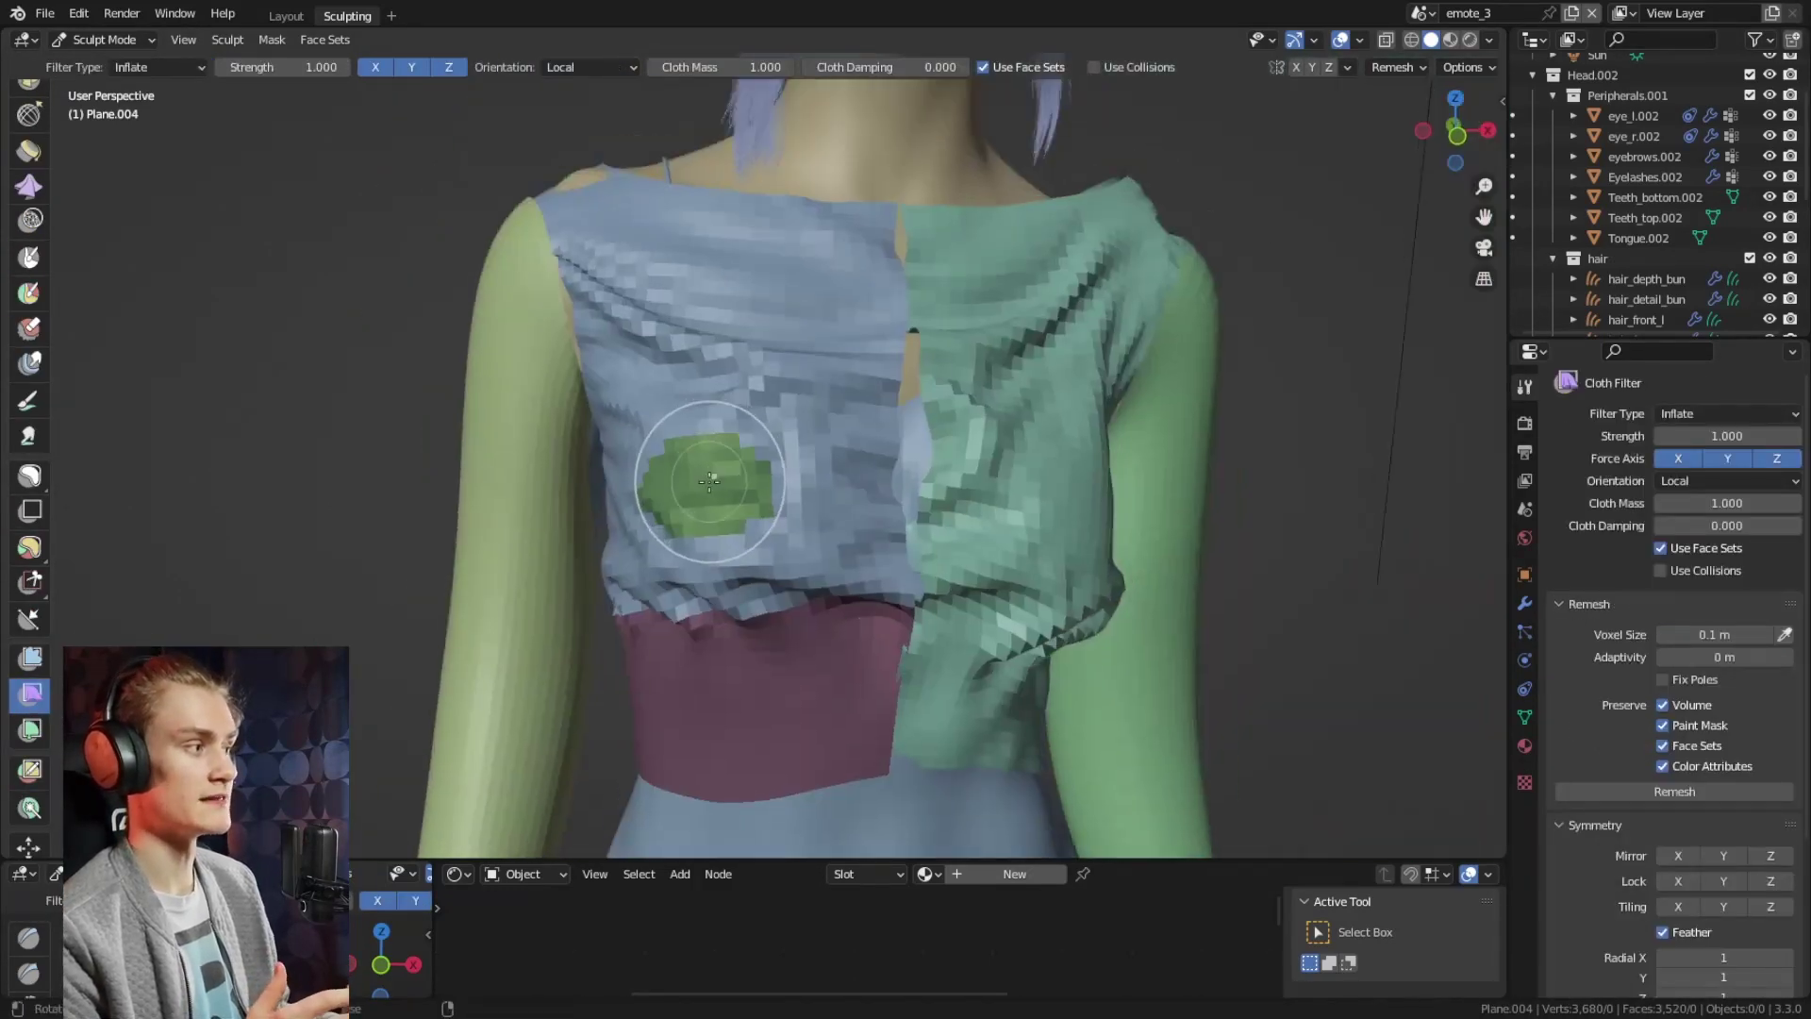
{"action": "left_click", "coordinate": [325, 40]}
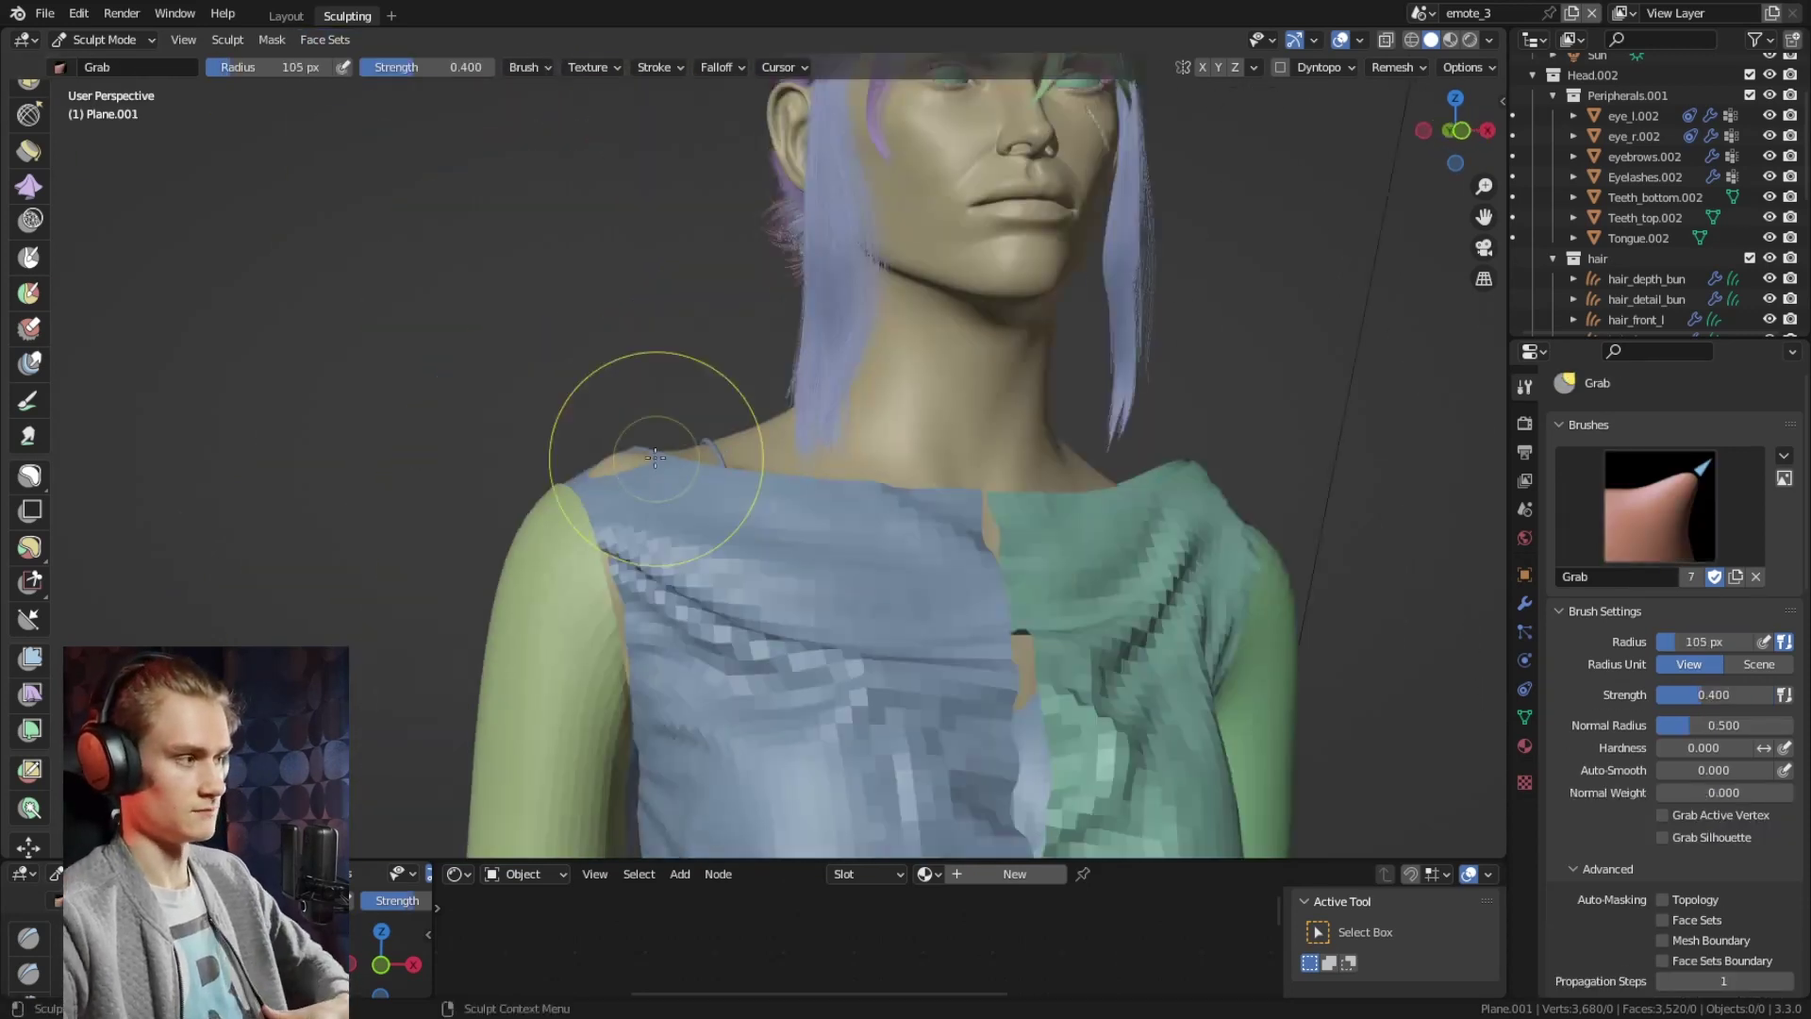
{"action": "scroll", "coordinate": [678, 457], "scroll_direction": "up", "scroll_amount": 6}
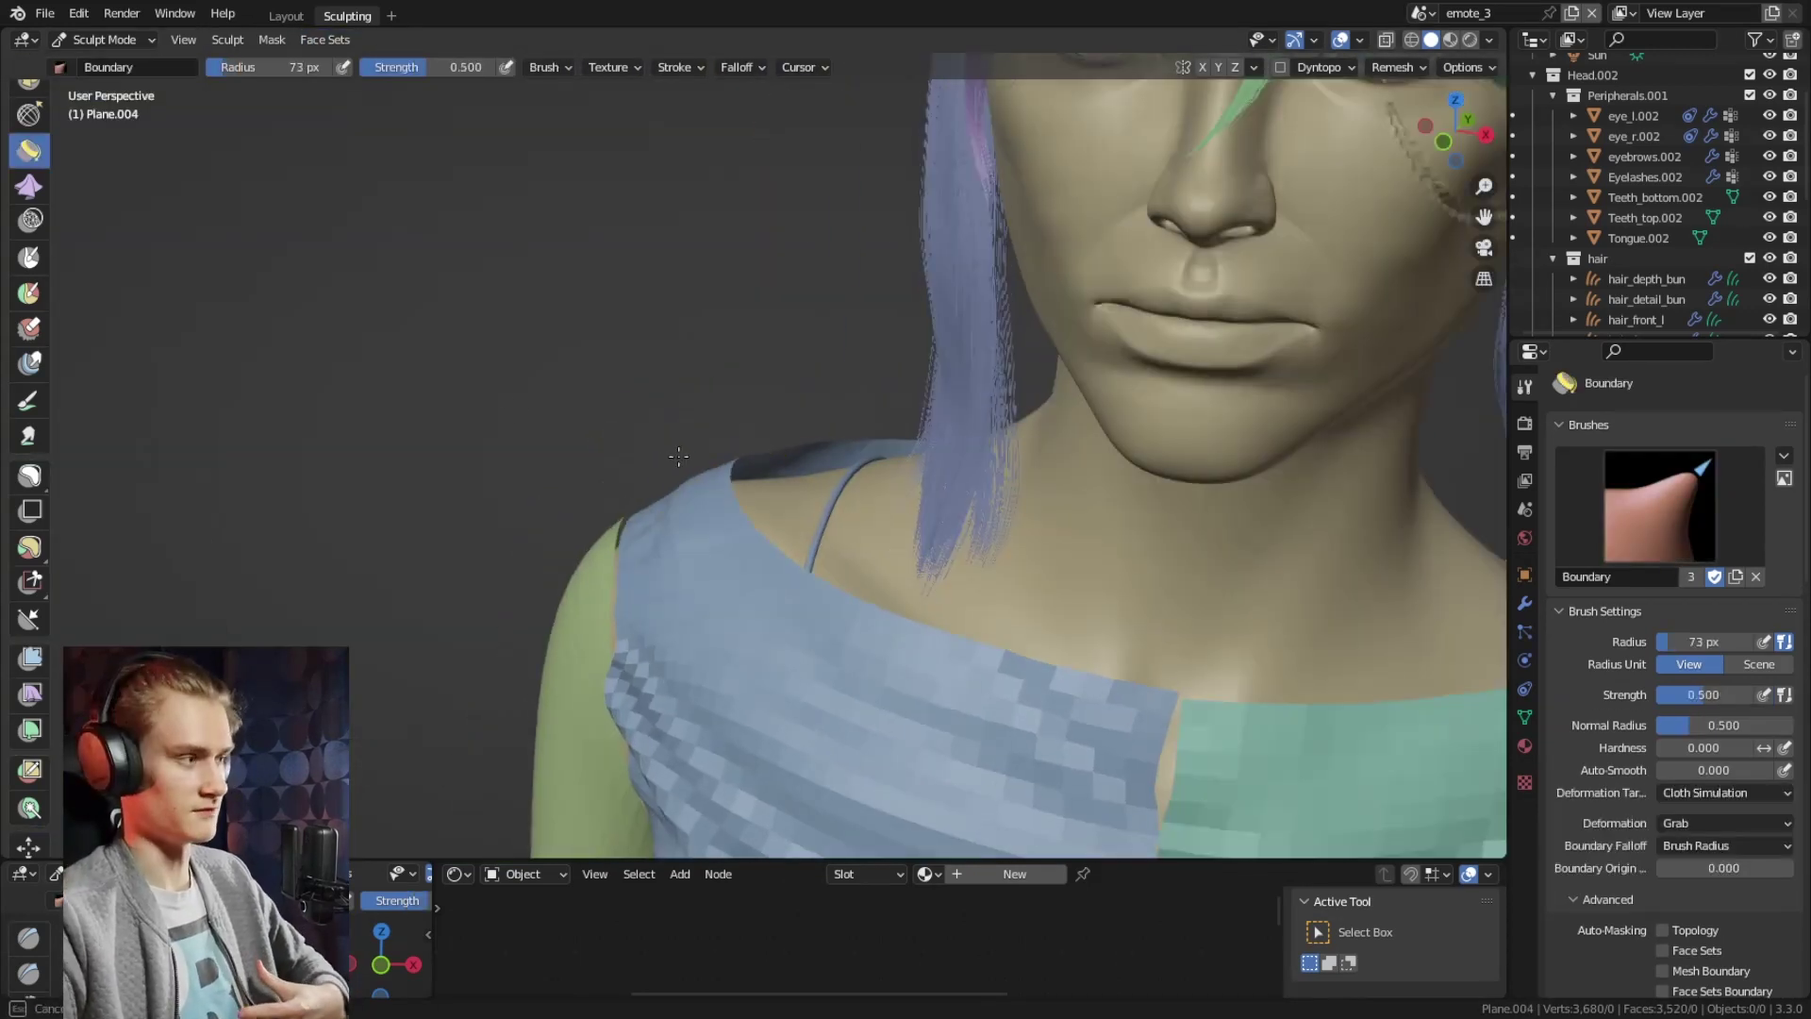
{"action": "scroll", "coordinate": [1593, 803], "scroll_direction": "down", "scroll_amount": 10}
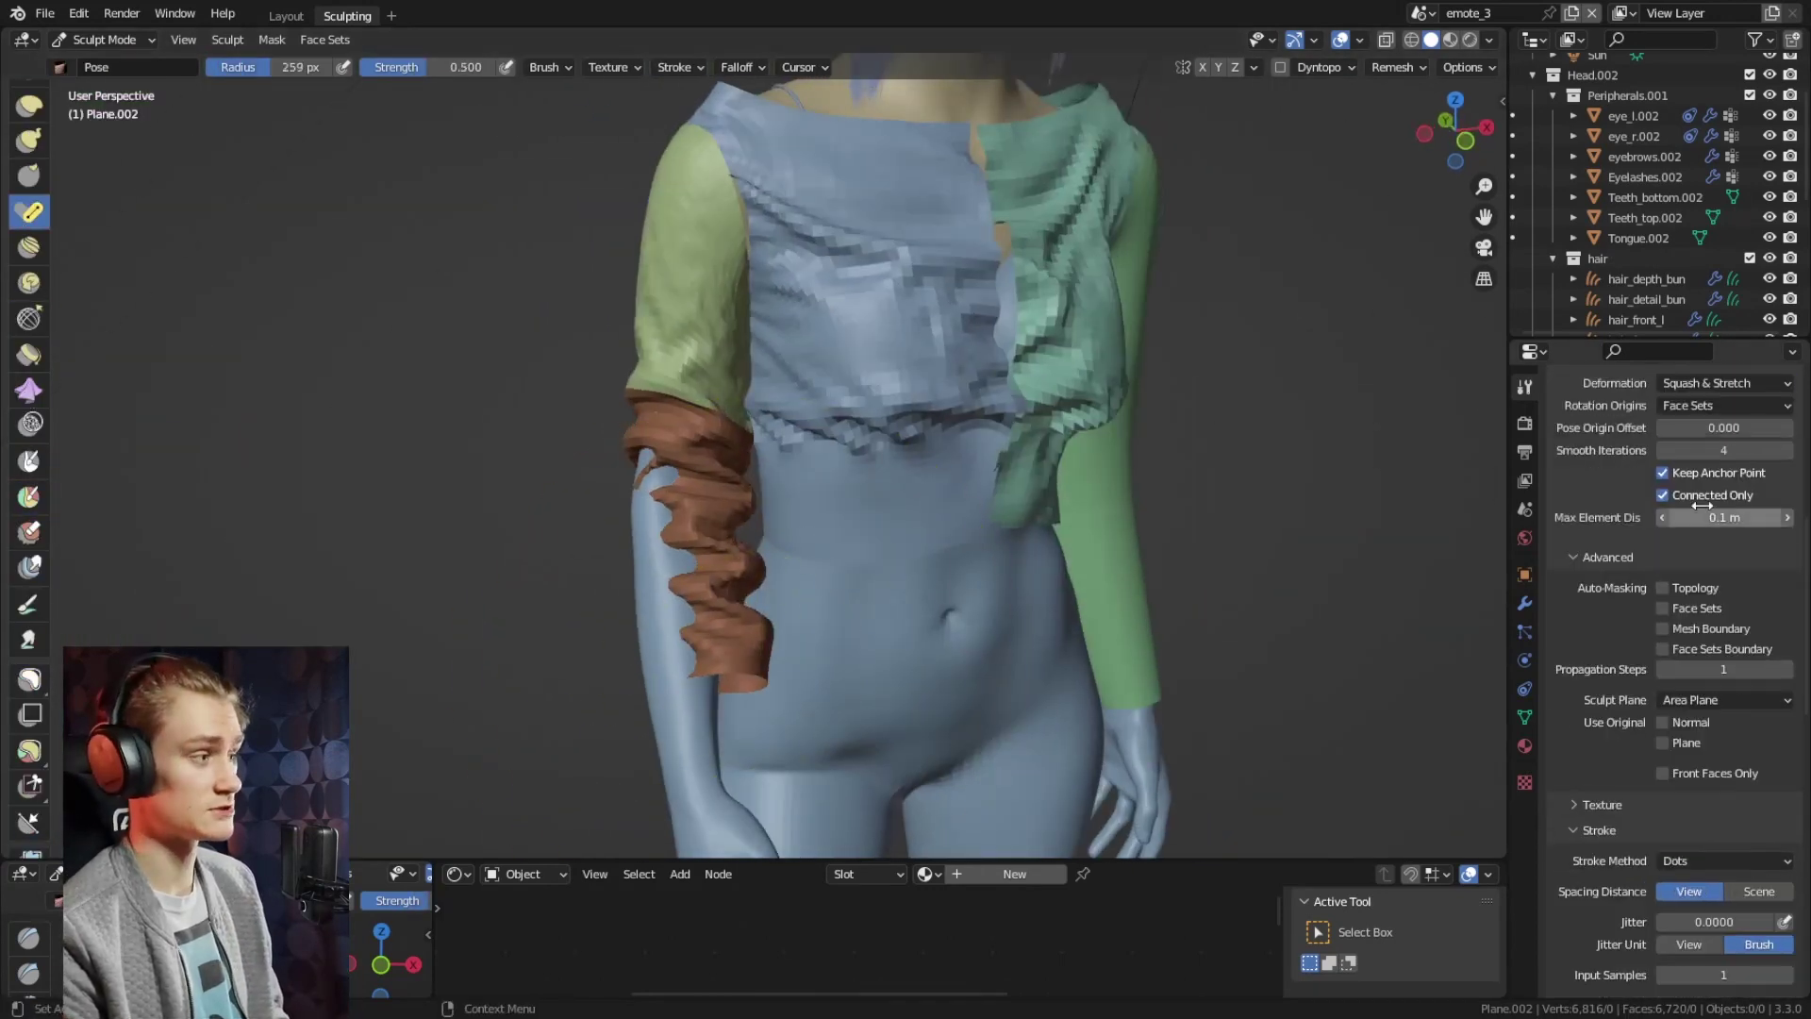
Crumple the character's right forearm sleeve into folds with the Grab brush and the Cloth Simulation Pose brush set to Rotate/Twist
{"action": "key", "text": "g"}
{"action": "scroll", "coordinate": [783, 661], "scroll_direction": "up", "scroll_amount": 3}
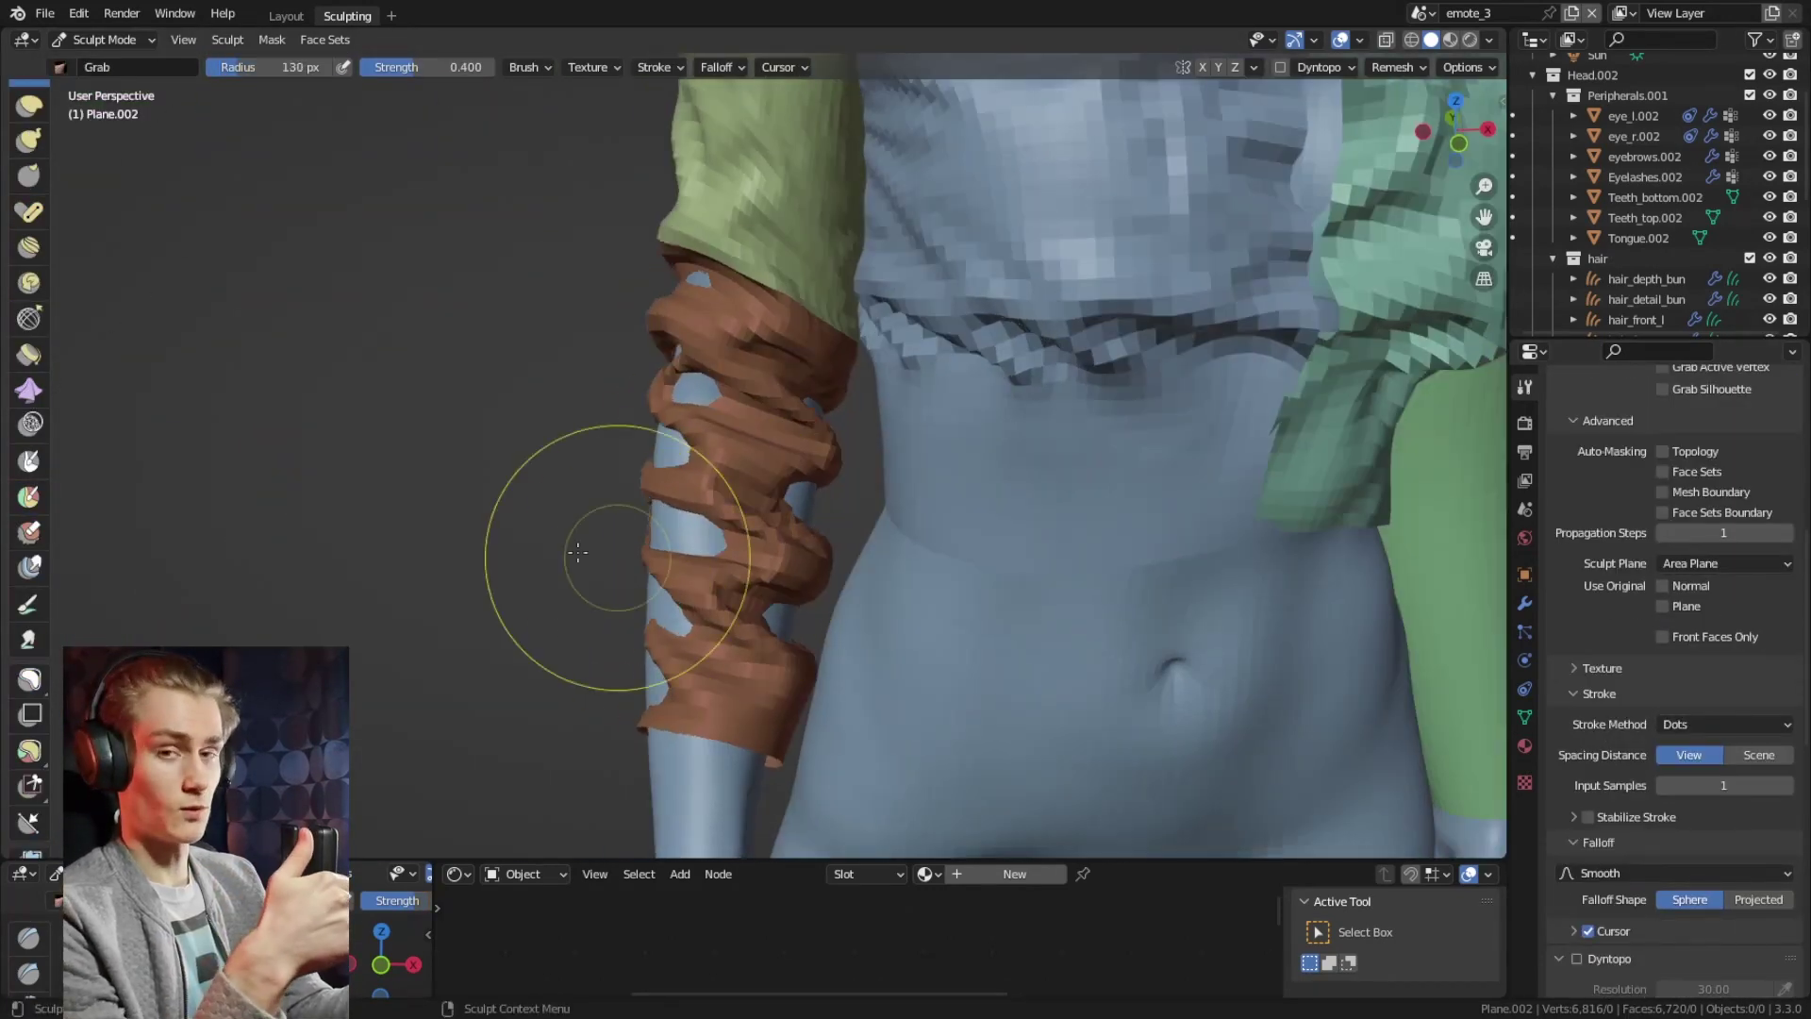
{"action": "middle_click_drag", "start_coordinate": [852, 540], "coordinate": [811, 514]}
{"action": "key", "text": "g"}
{"action": "scroll", "coordinate": [775, 479], "scroll_direction": "up", "scroll_amount": 3}
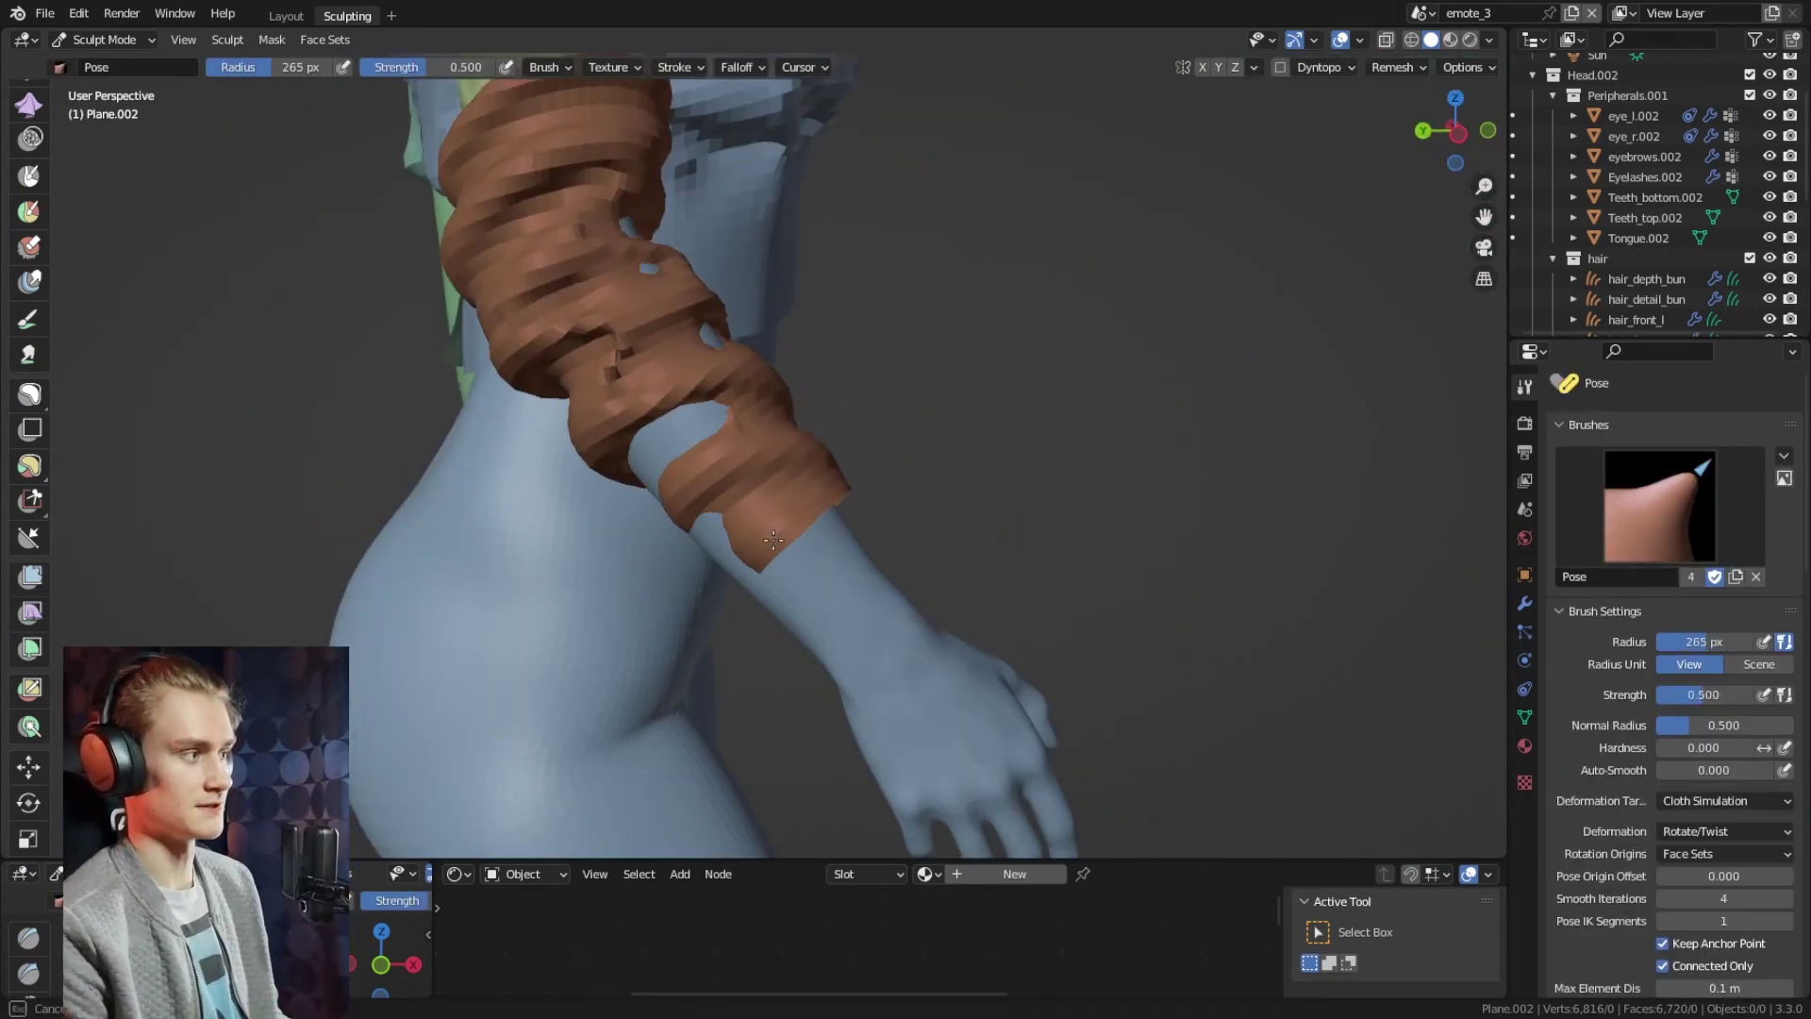
{"action": "mouse_move", "coordinate": [774, 540]}
{"action": "middle_mouse_down"}
{"action": "mouse_move", "coordinate": [717, 528]}
{"action": "mouse_move", "coordinate": [774, 514]}
{"action": "mouse_move", "coordinate": [781, 389]}
{"action": "middle_mouse_up"}
Paint face sets around the armhole and elbow of the character's right sleeve with the Draw Face Sets brush
{"action": "left_click", "coordinate": [29, 211]}
{"action": "scroll", "coordinate": [766, 516], "scroll_direction": "up", "scroll_amount": 3}
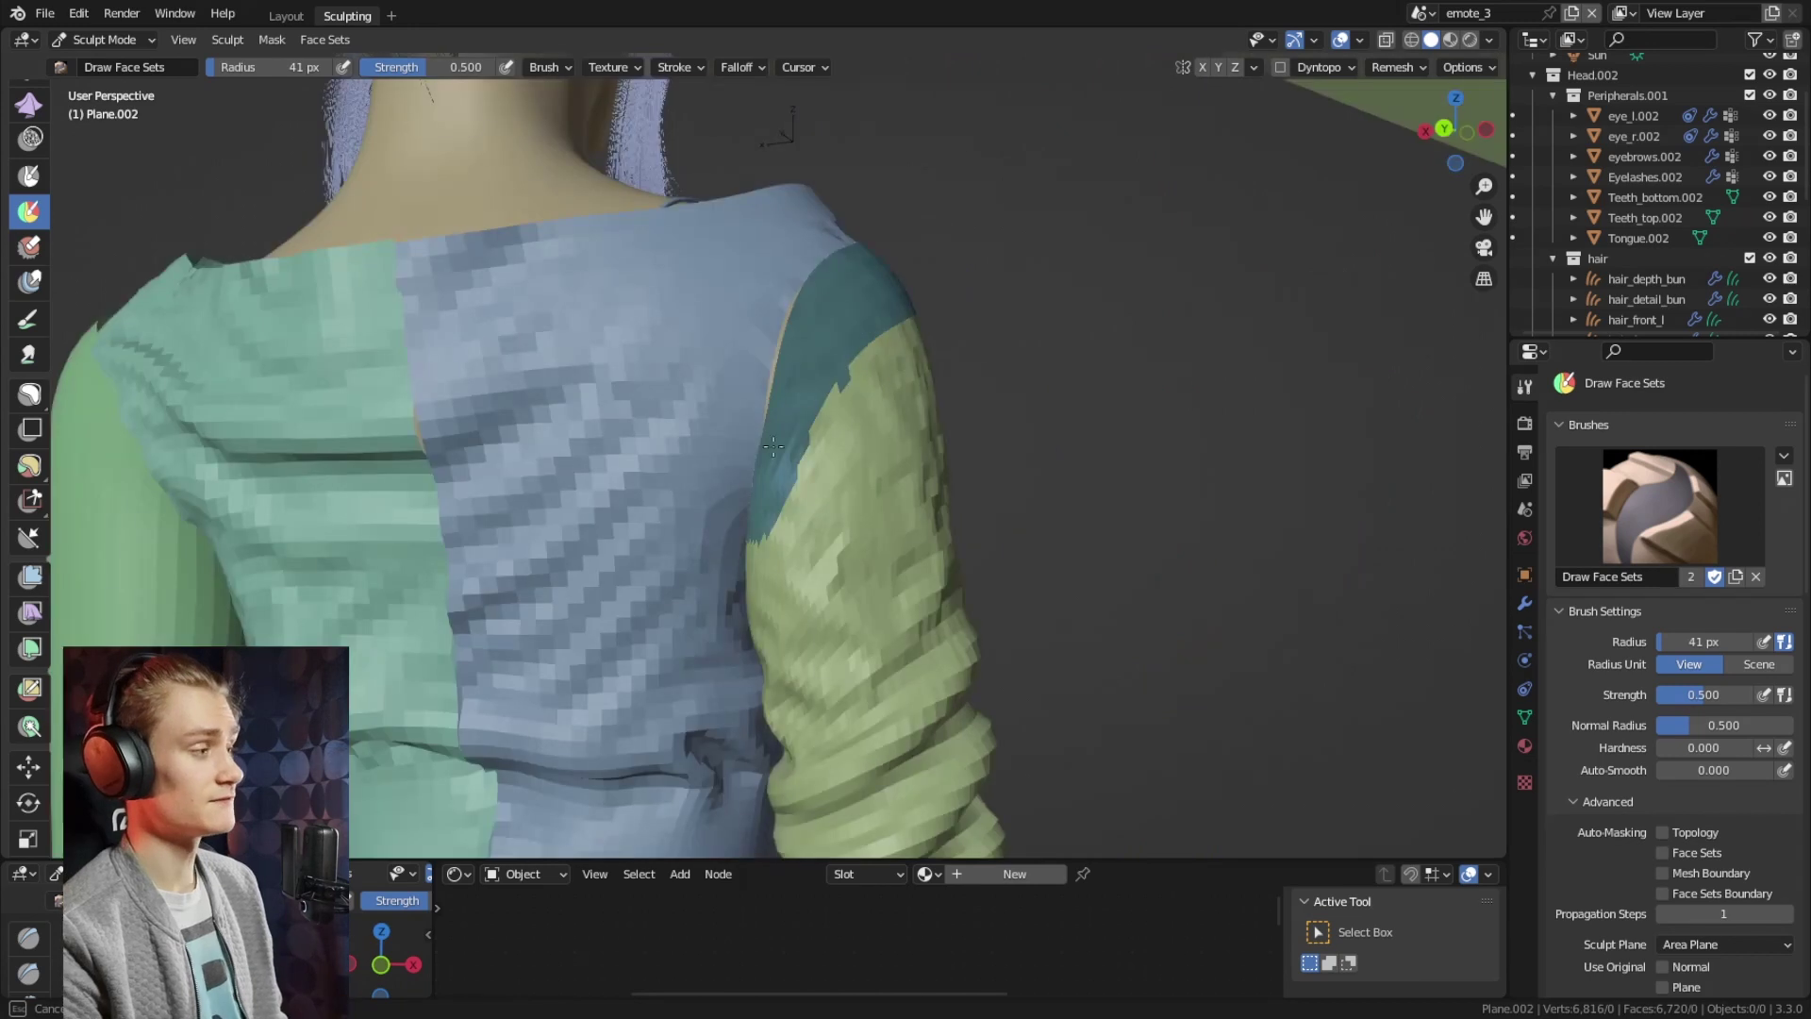
{"action": "key", "text": "KP_Divide"}
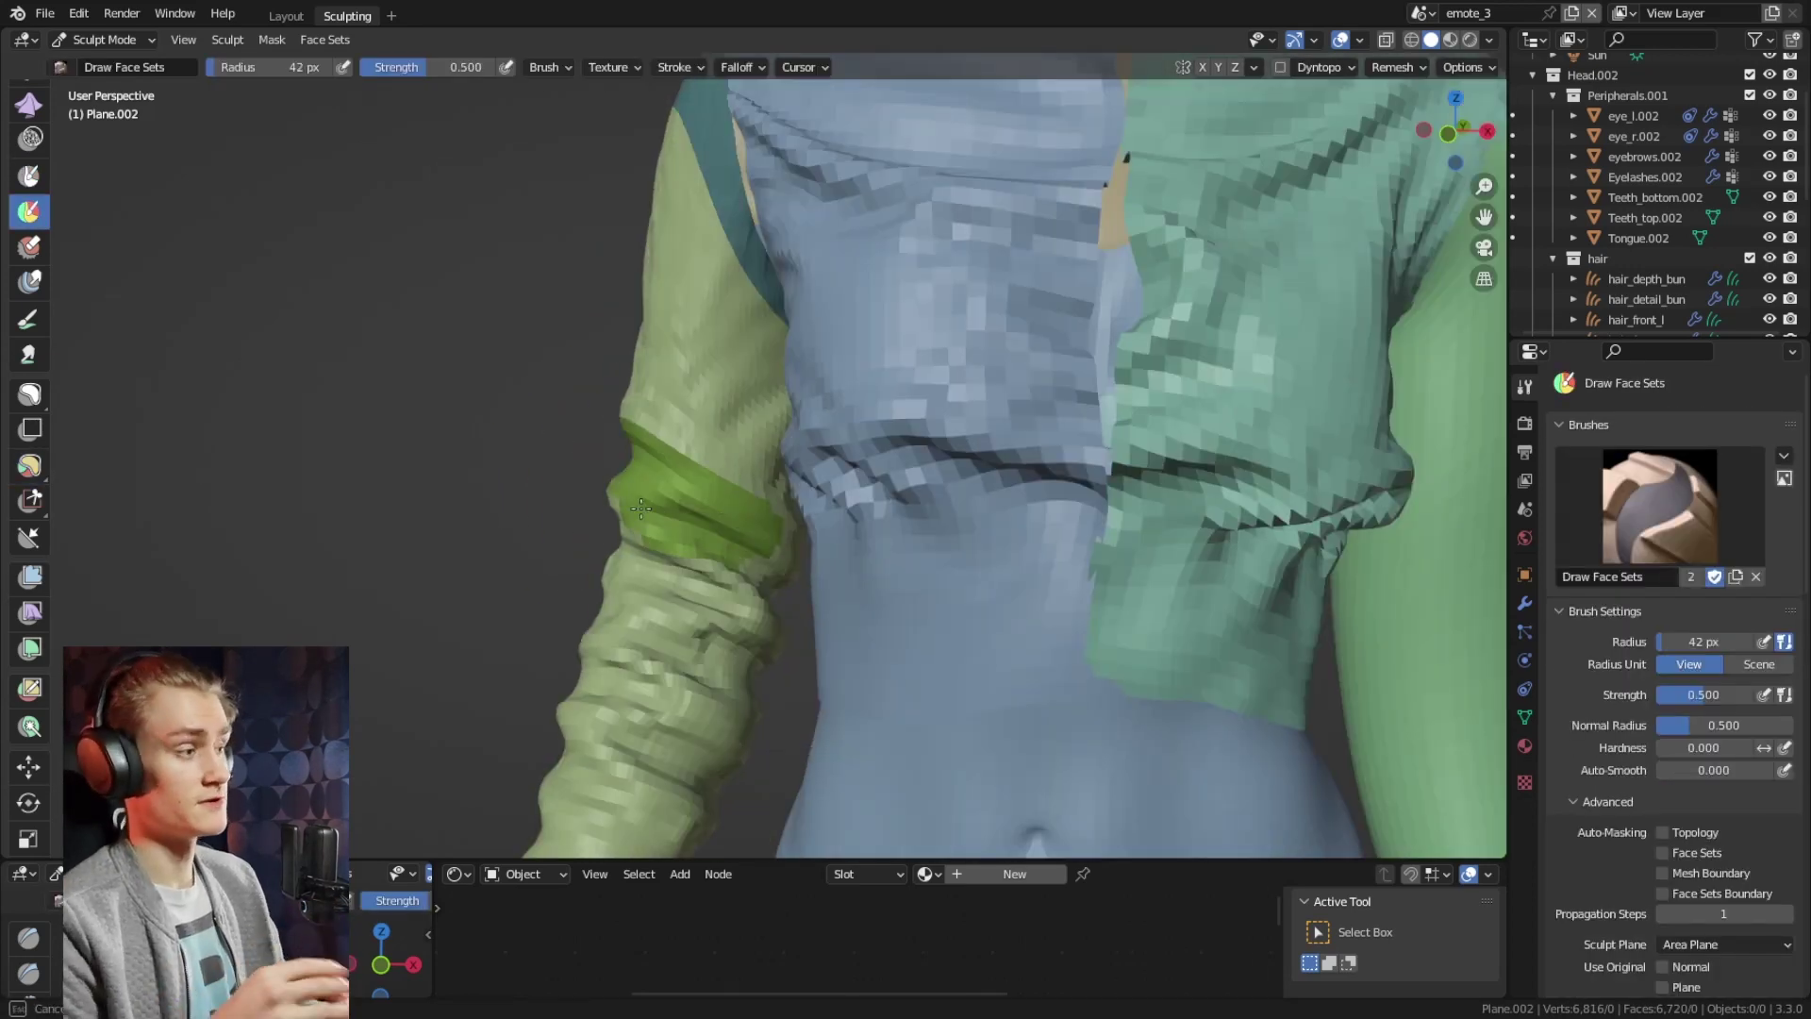
{"action": "middle_click_drag", "start_coordinate": [640, 509], "coordinate": [677, 564]}
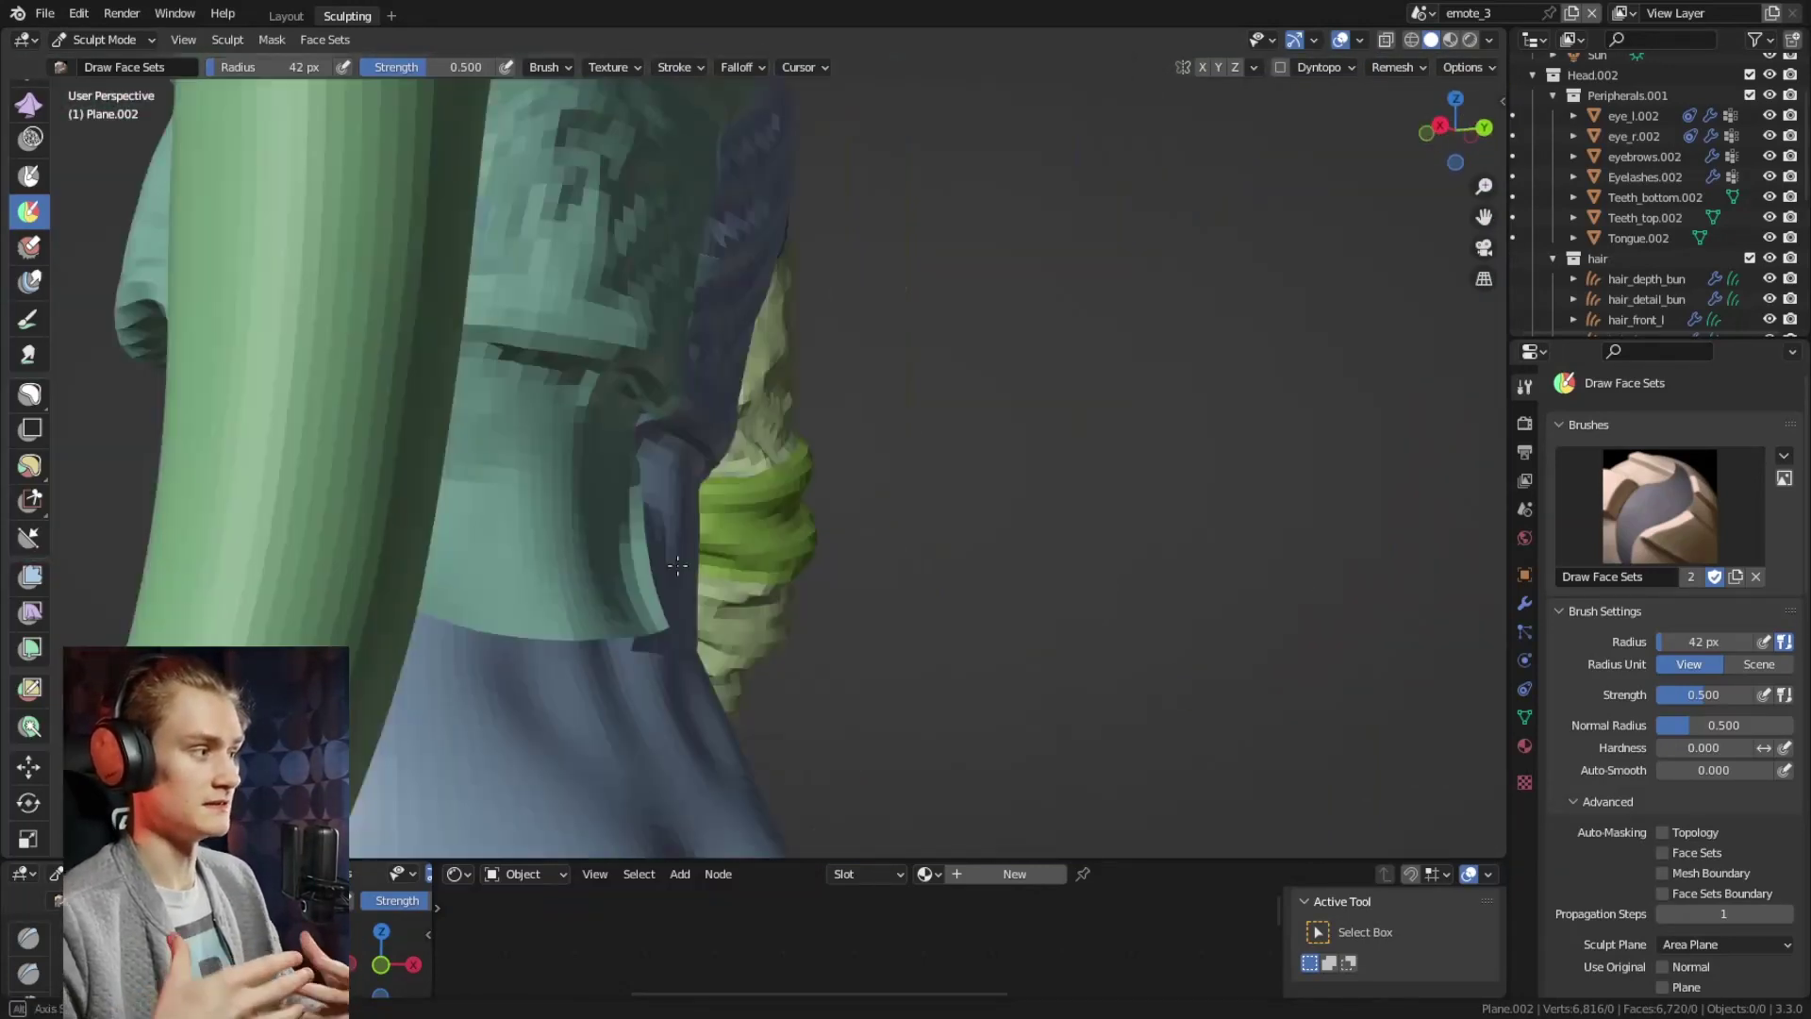
Tighten the right sleeve's elbow band with a Scale Cloth Filter and shape the fabric around it with the Boundary and Grab brushes
{"action": "left_click", "coordinate": [1743, 413]}
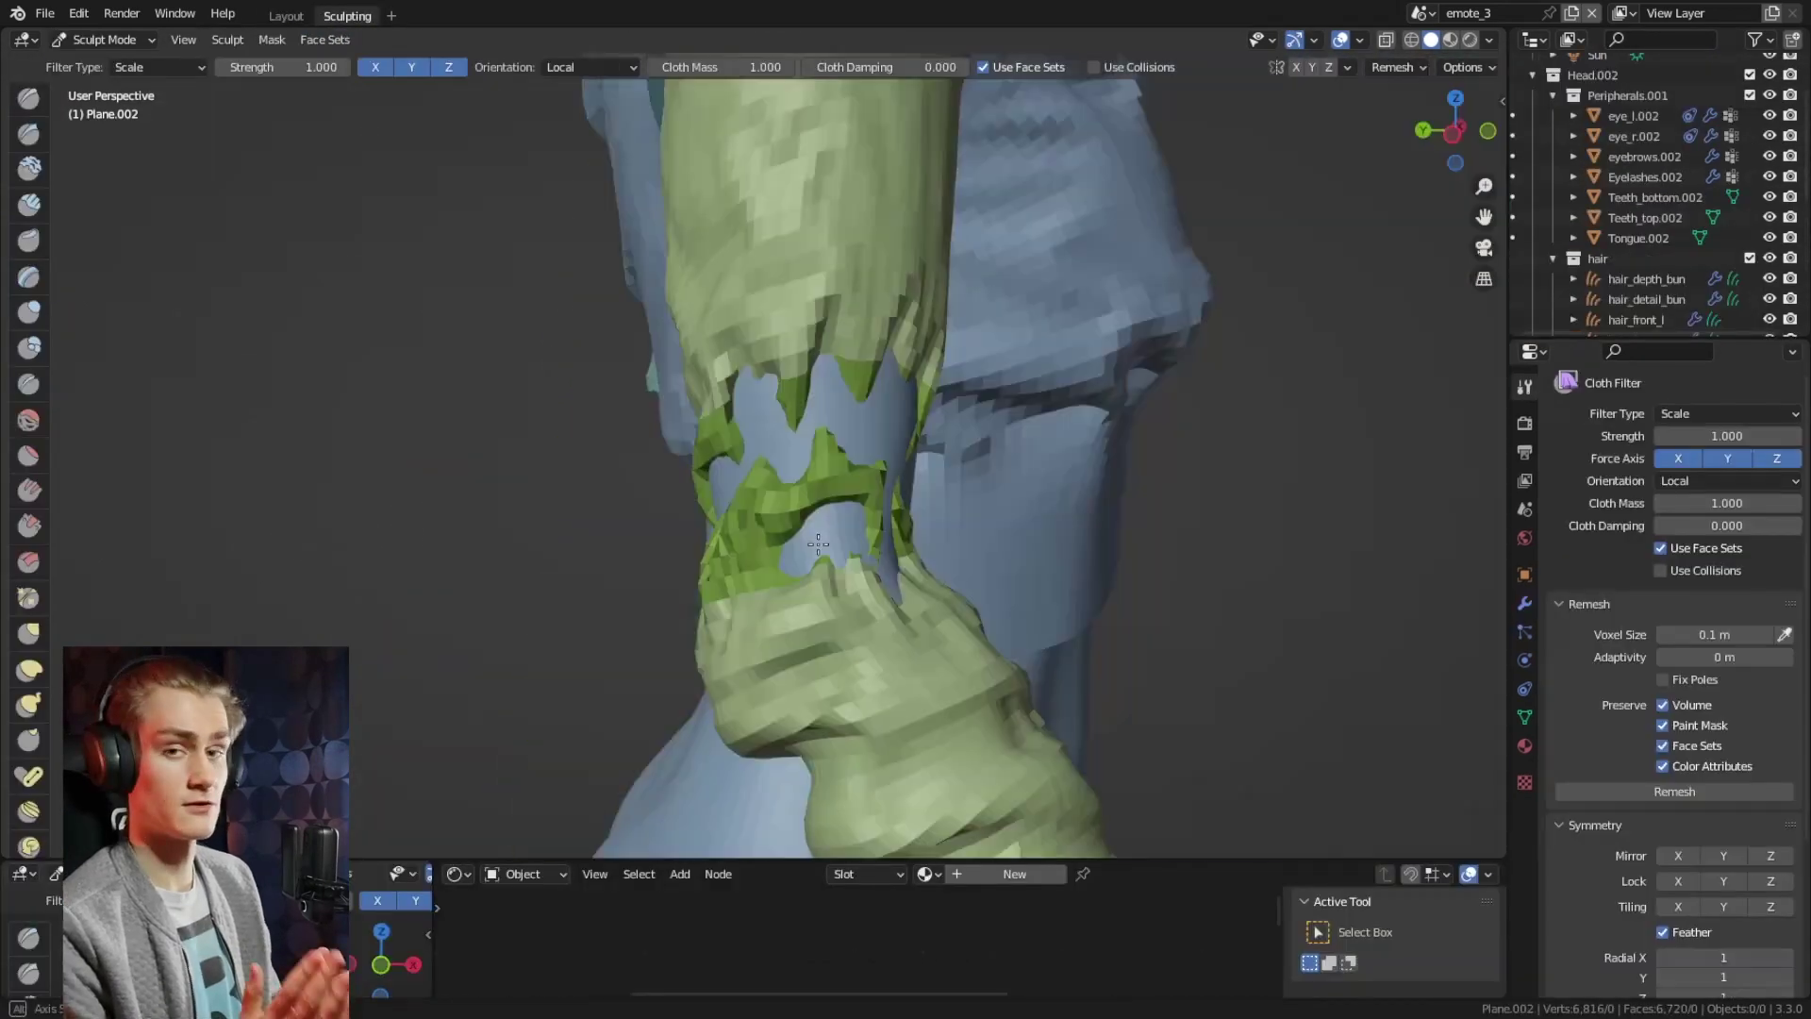
{"action": "middle_click_drag", "start_coordinate": [817, 544], "coordinate": [513, 540]}
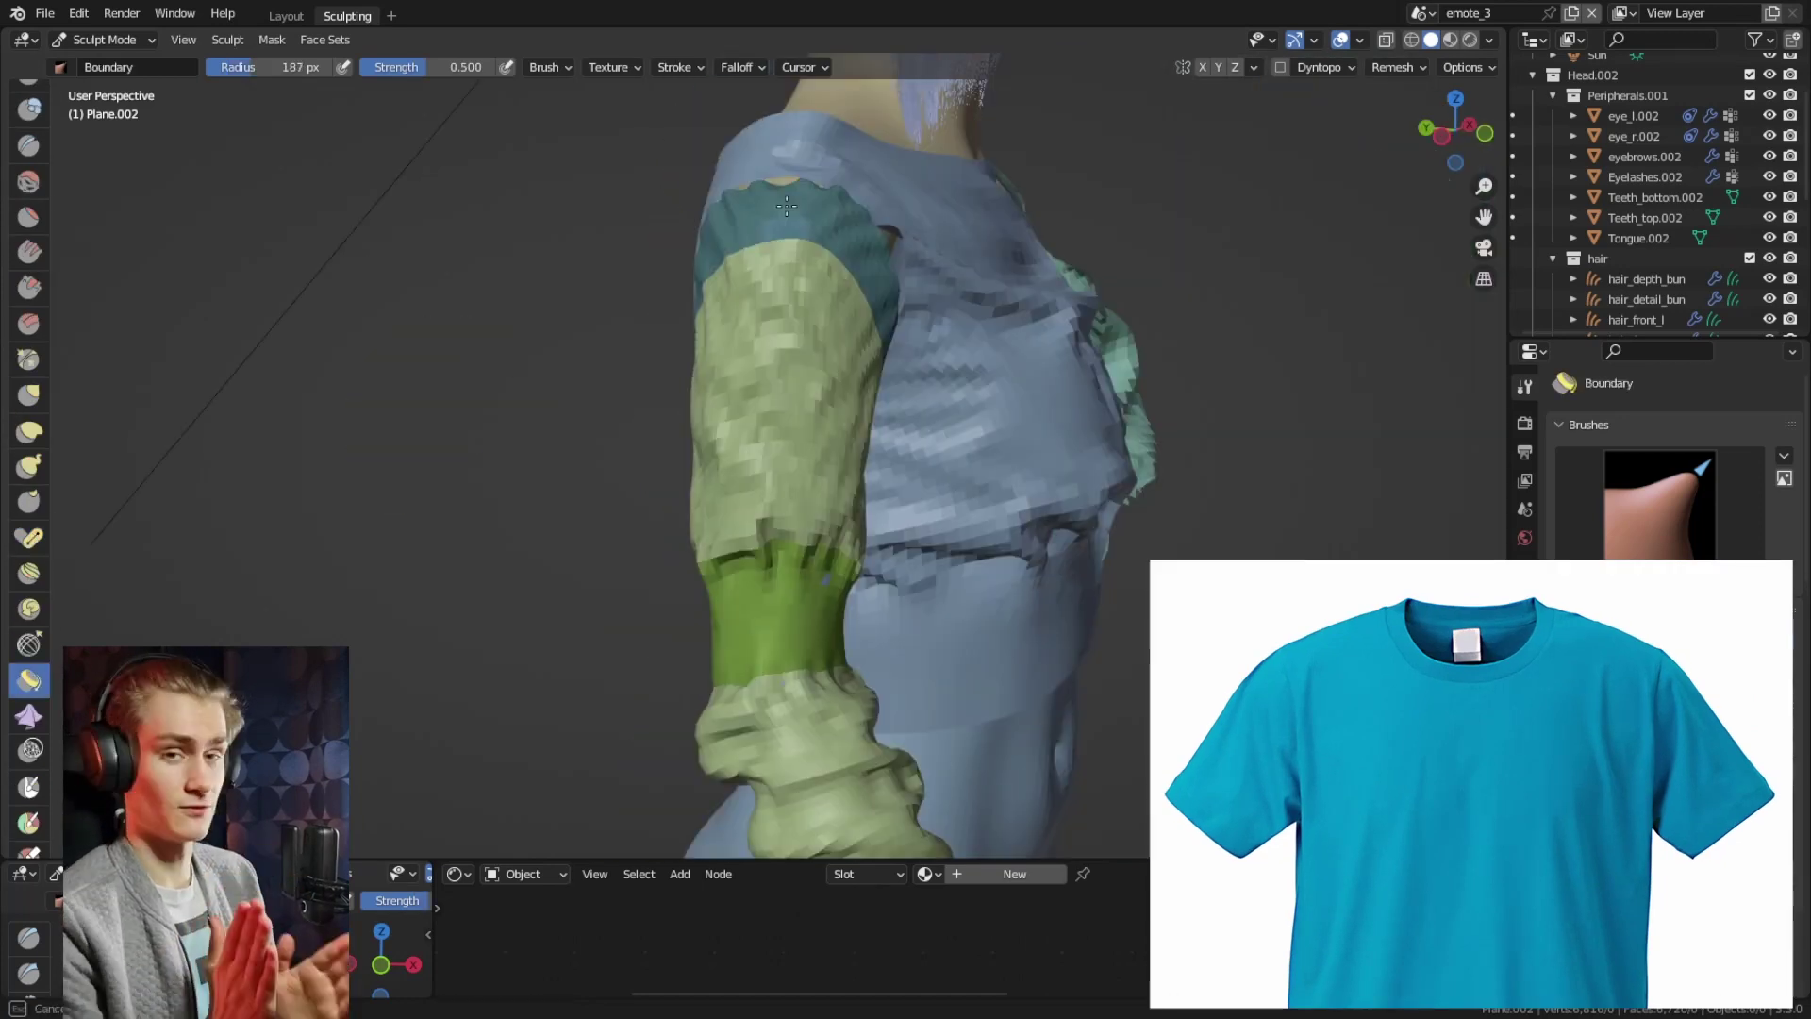
{"action": "key", "text": "bracketleft"}
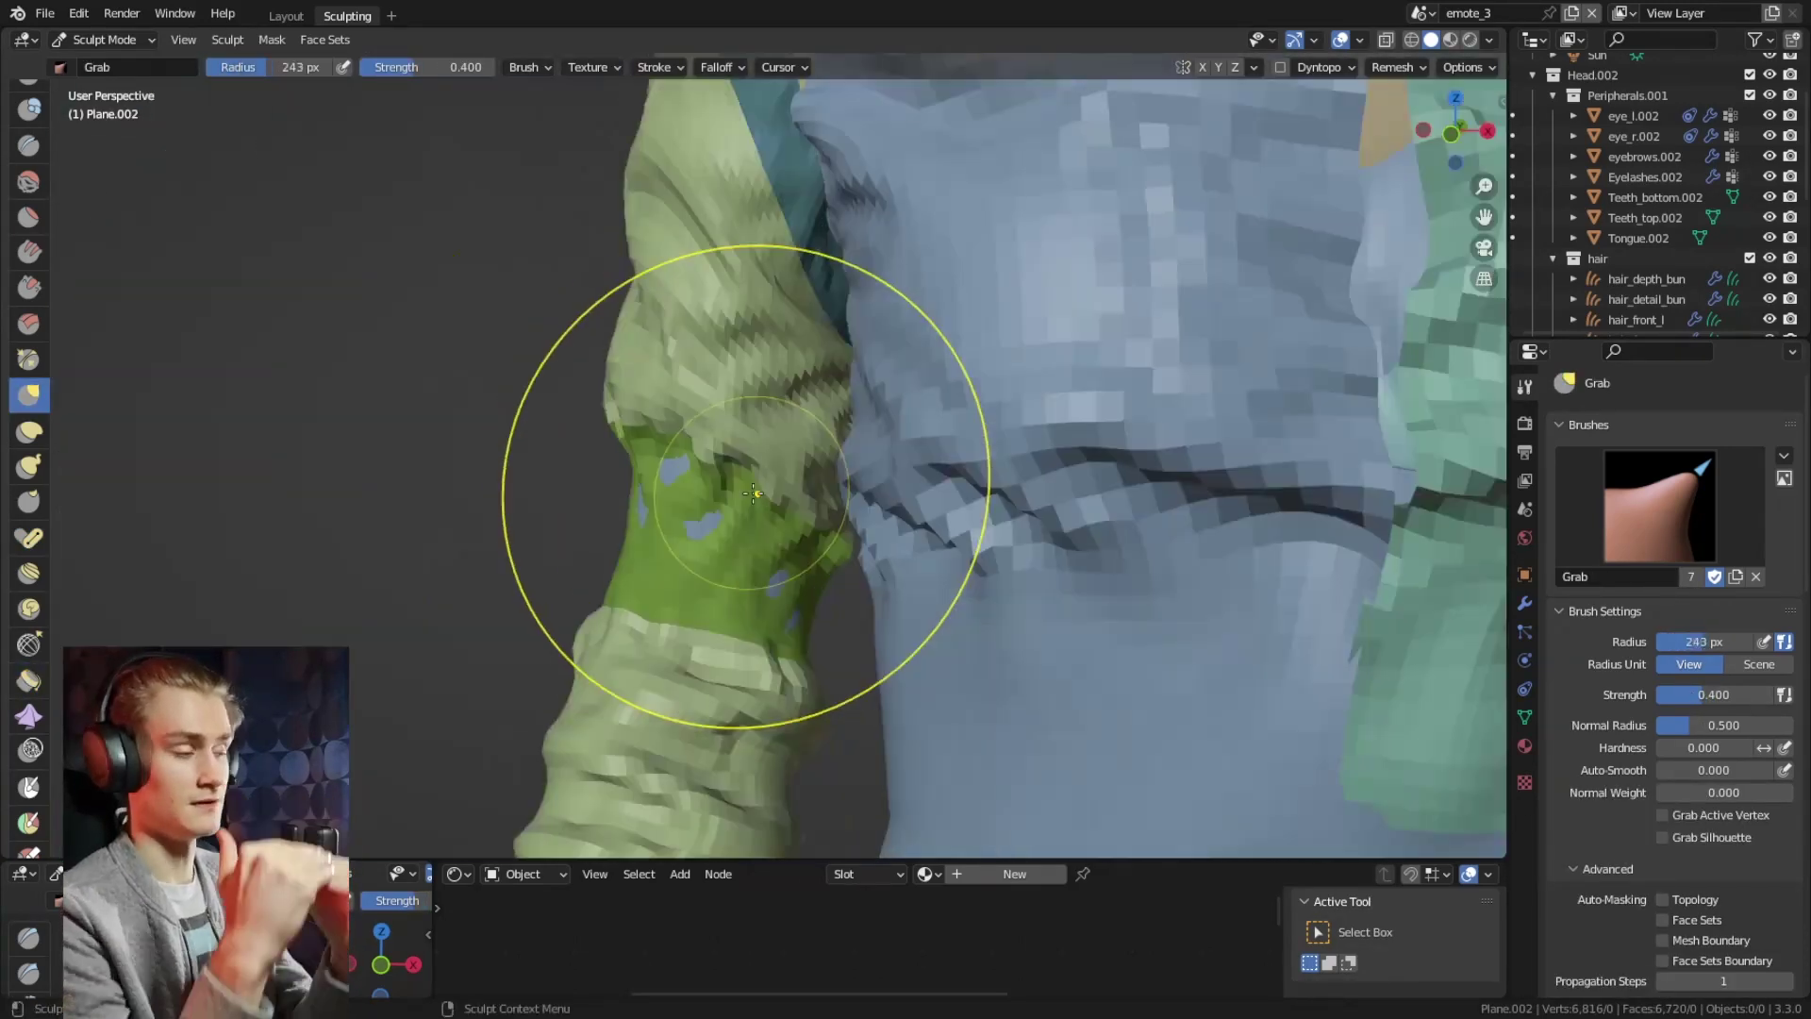
{"action": "scroll", "coordinate": [754, 492], "scroll_direction": "down", "scroll_amount": 3}
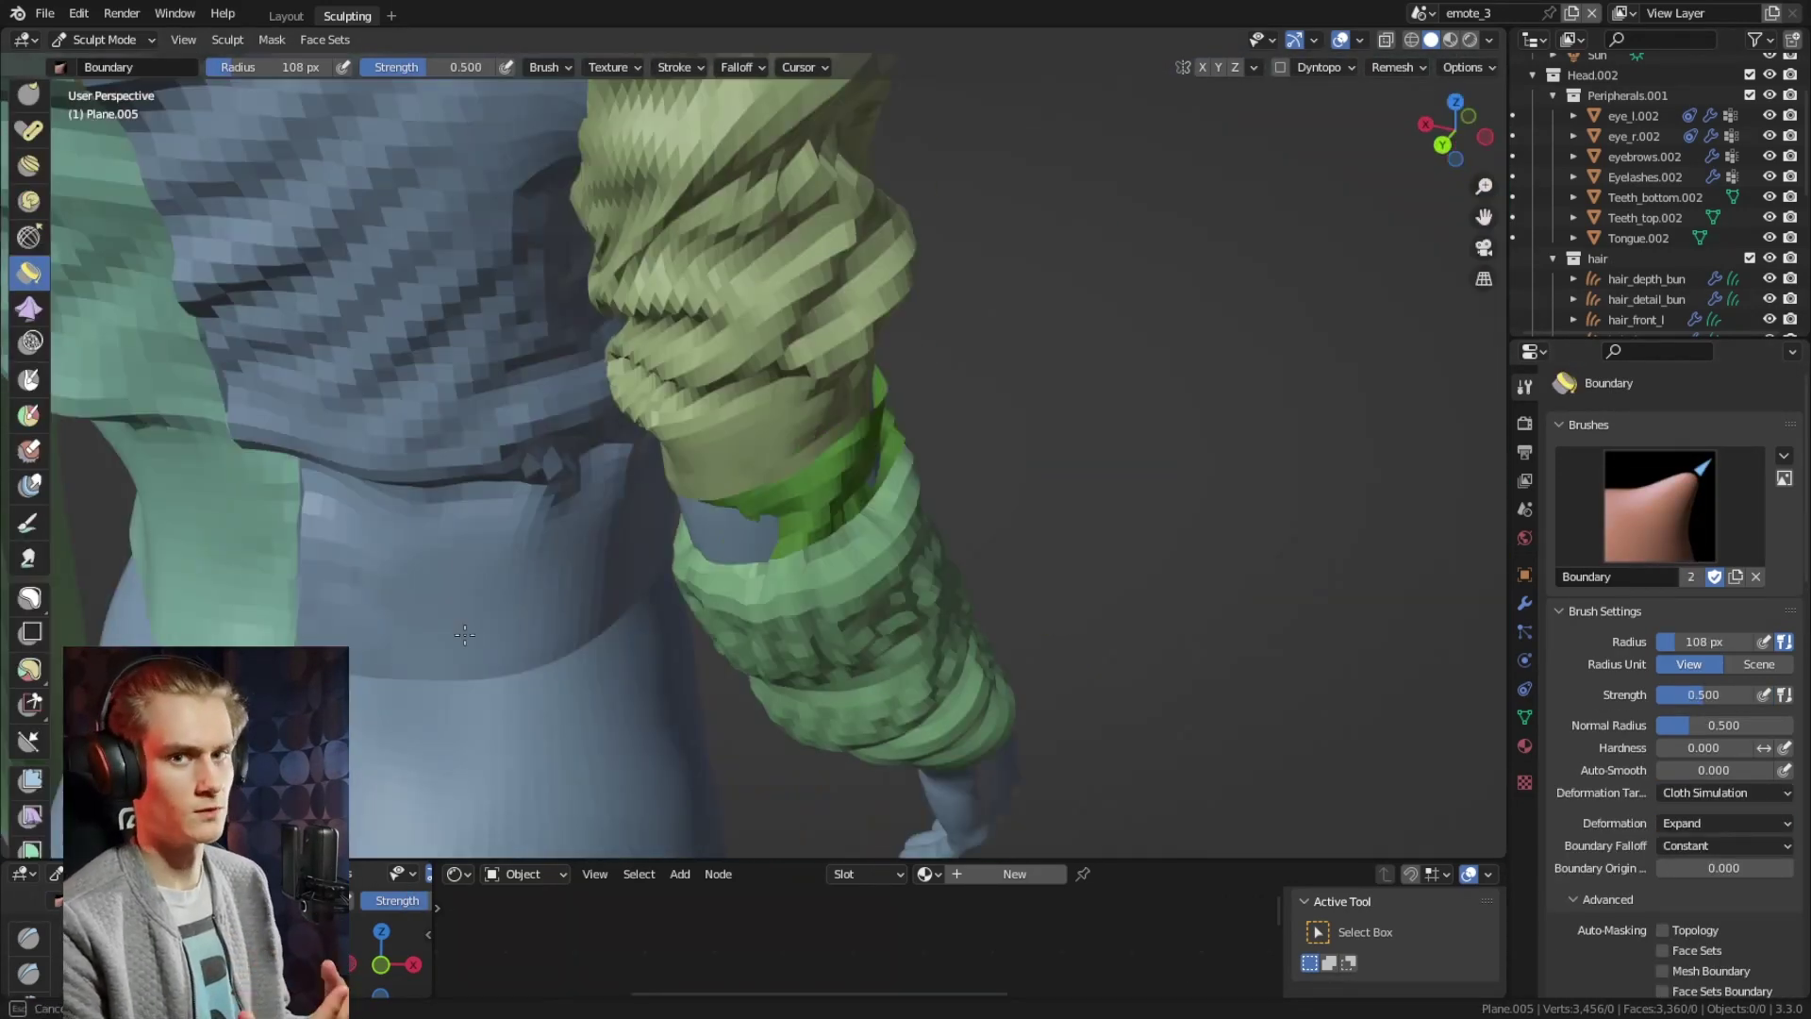
{"action": "left_click", "coordinate": [1688, 823]}
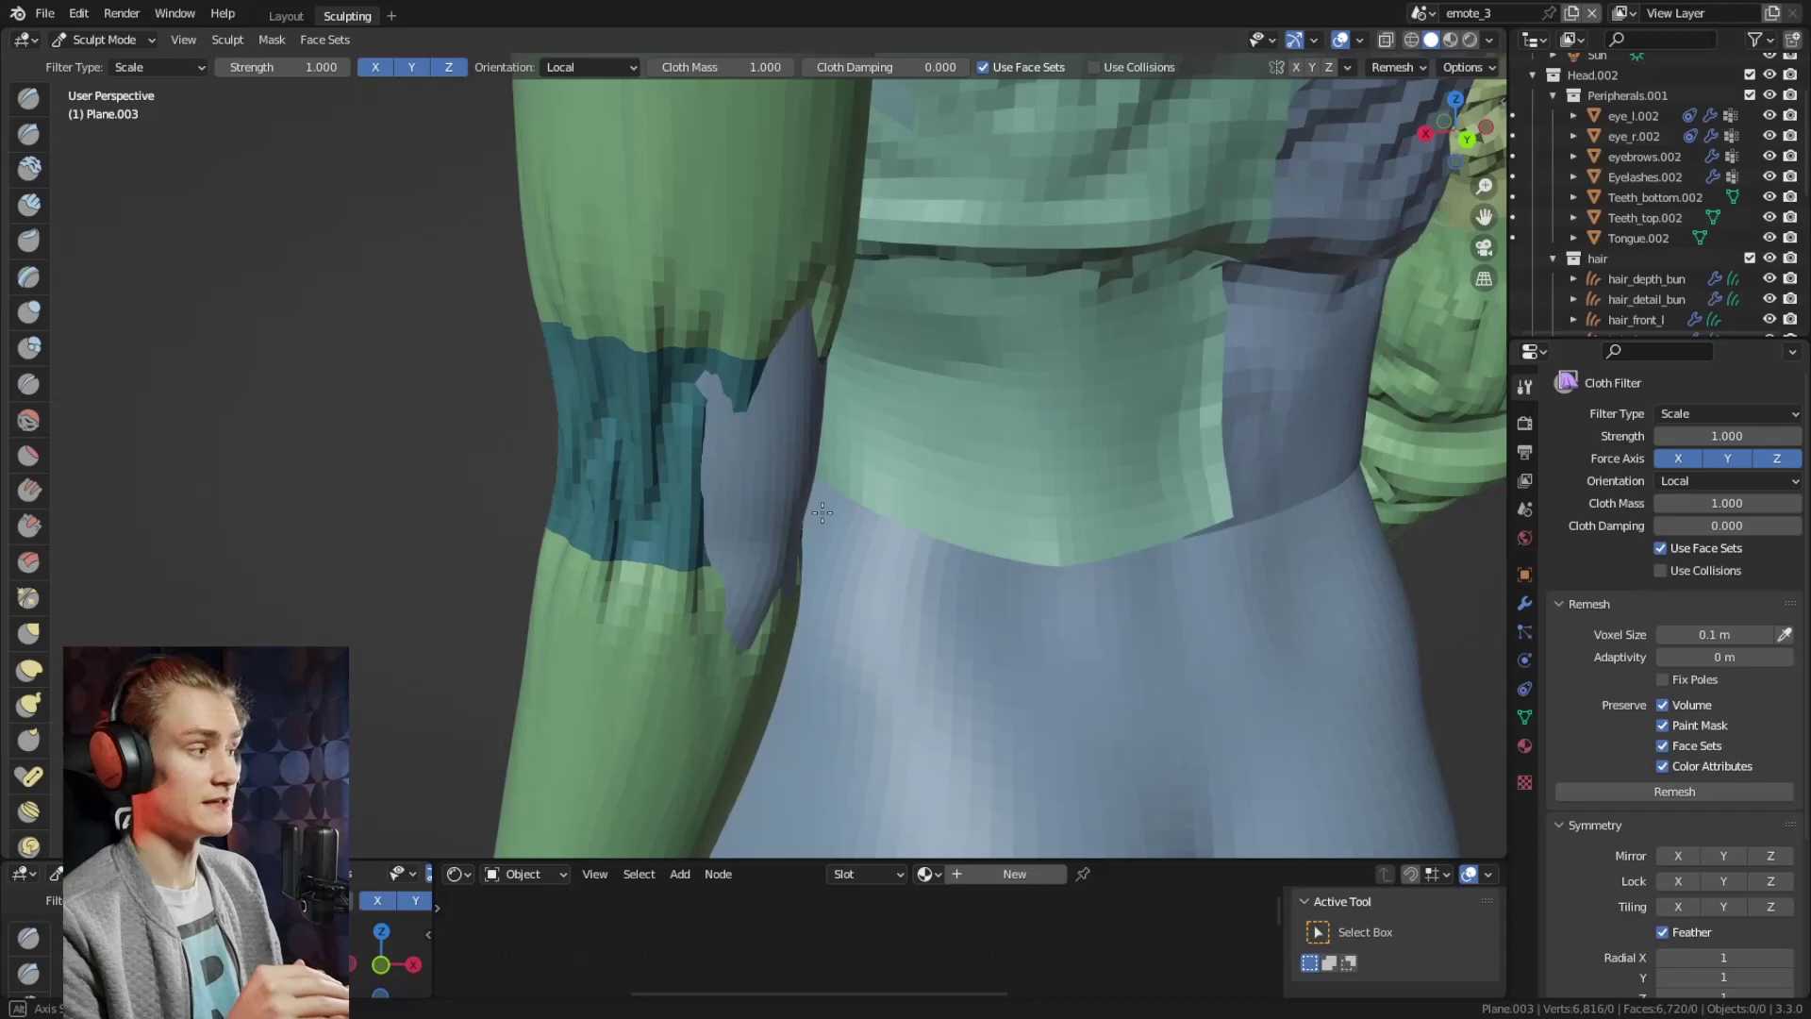
Shape the folds of the character's left sleeve with the Grab brush and set the Clay Strips radius to 73 px
{"action": "key", "text": "g"}
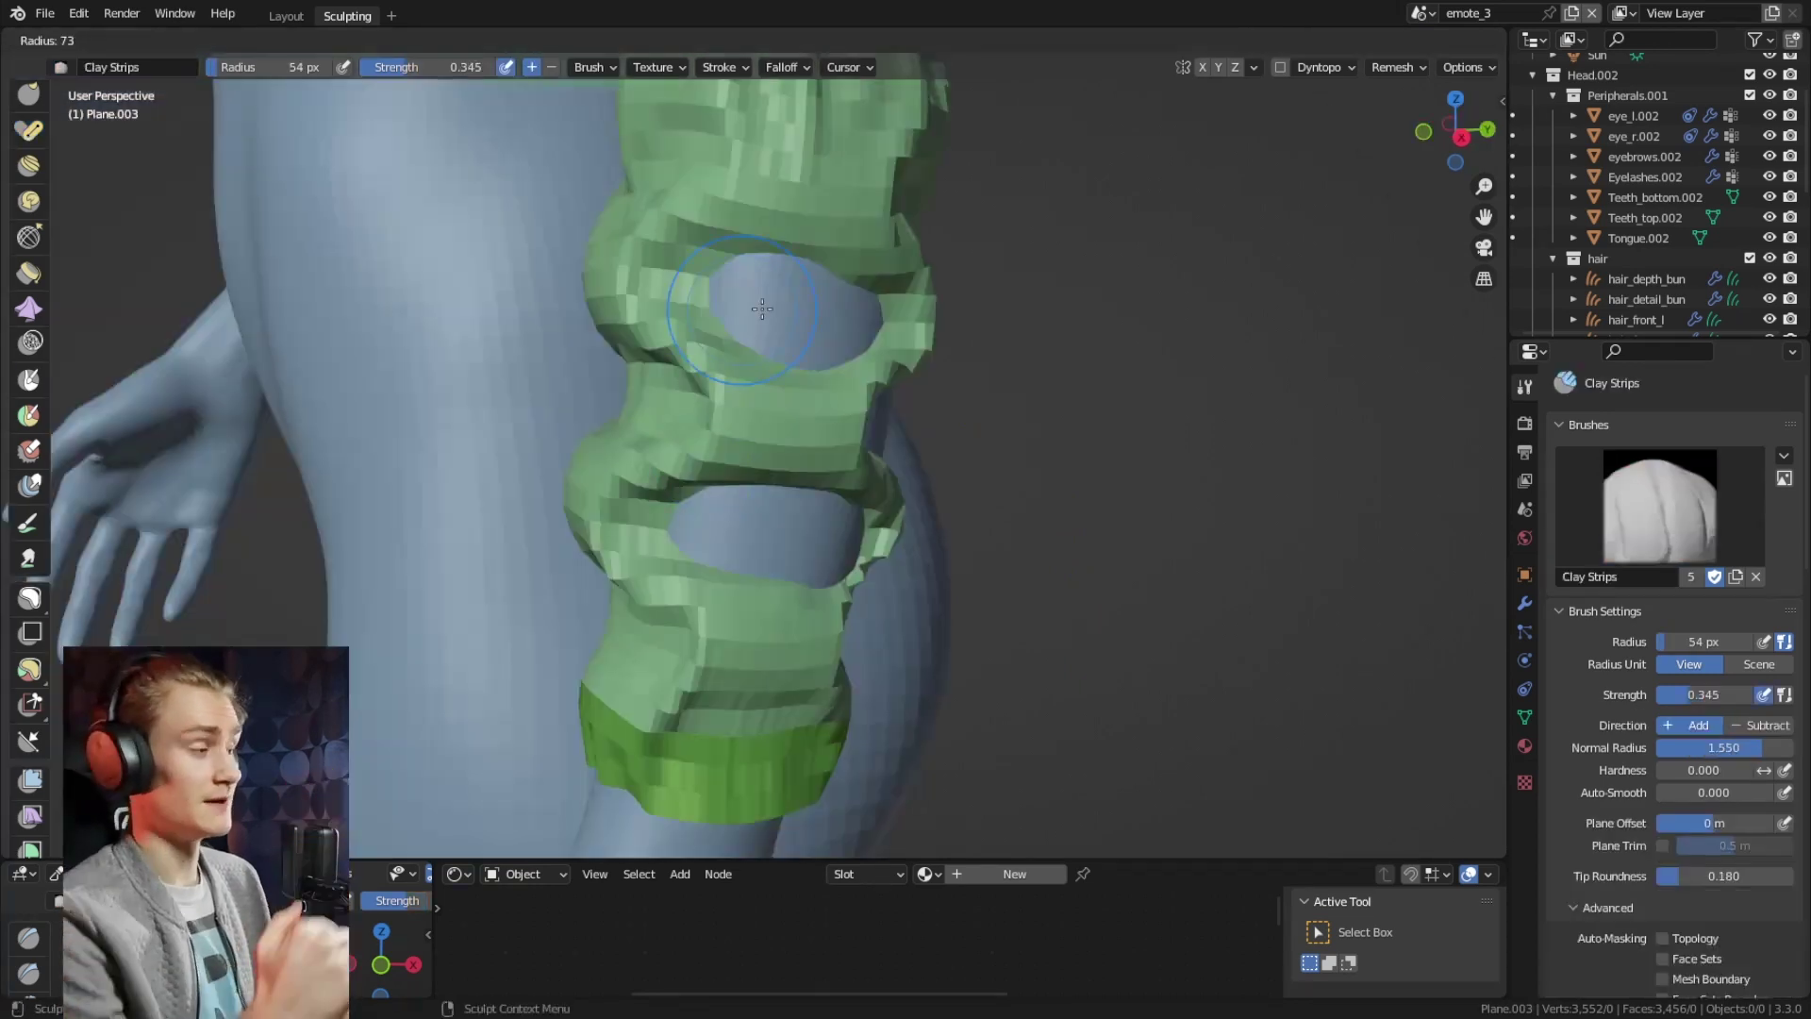
{"action": "left_click", "coordinate": [762, 309]}
{"action": "middle_click_drag", "start_coordinate": [762, 308], "coordinate": [790, 412]}
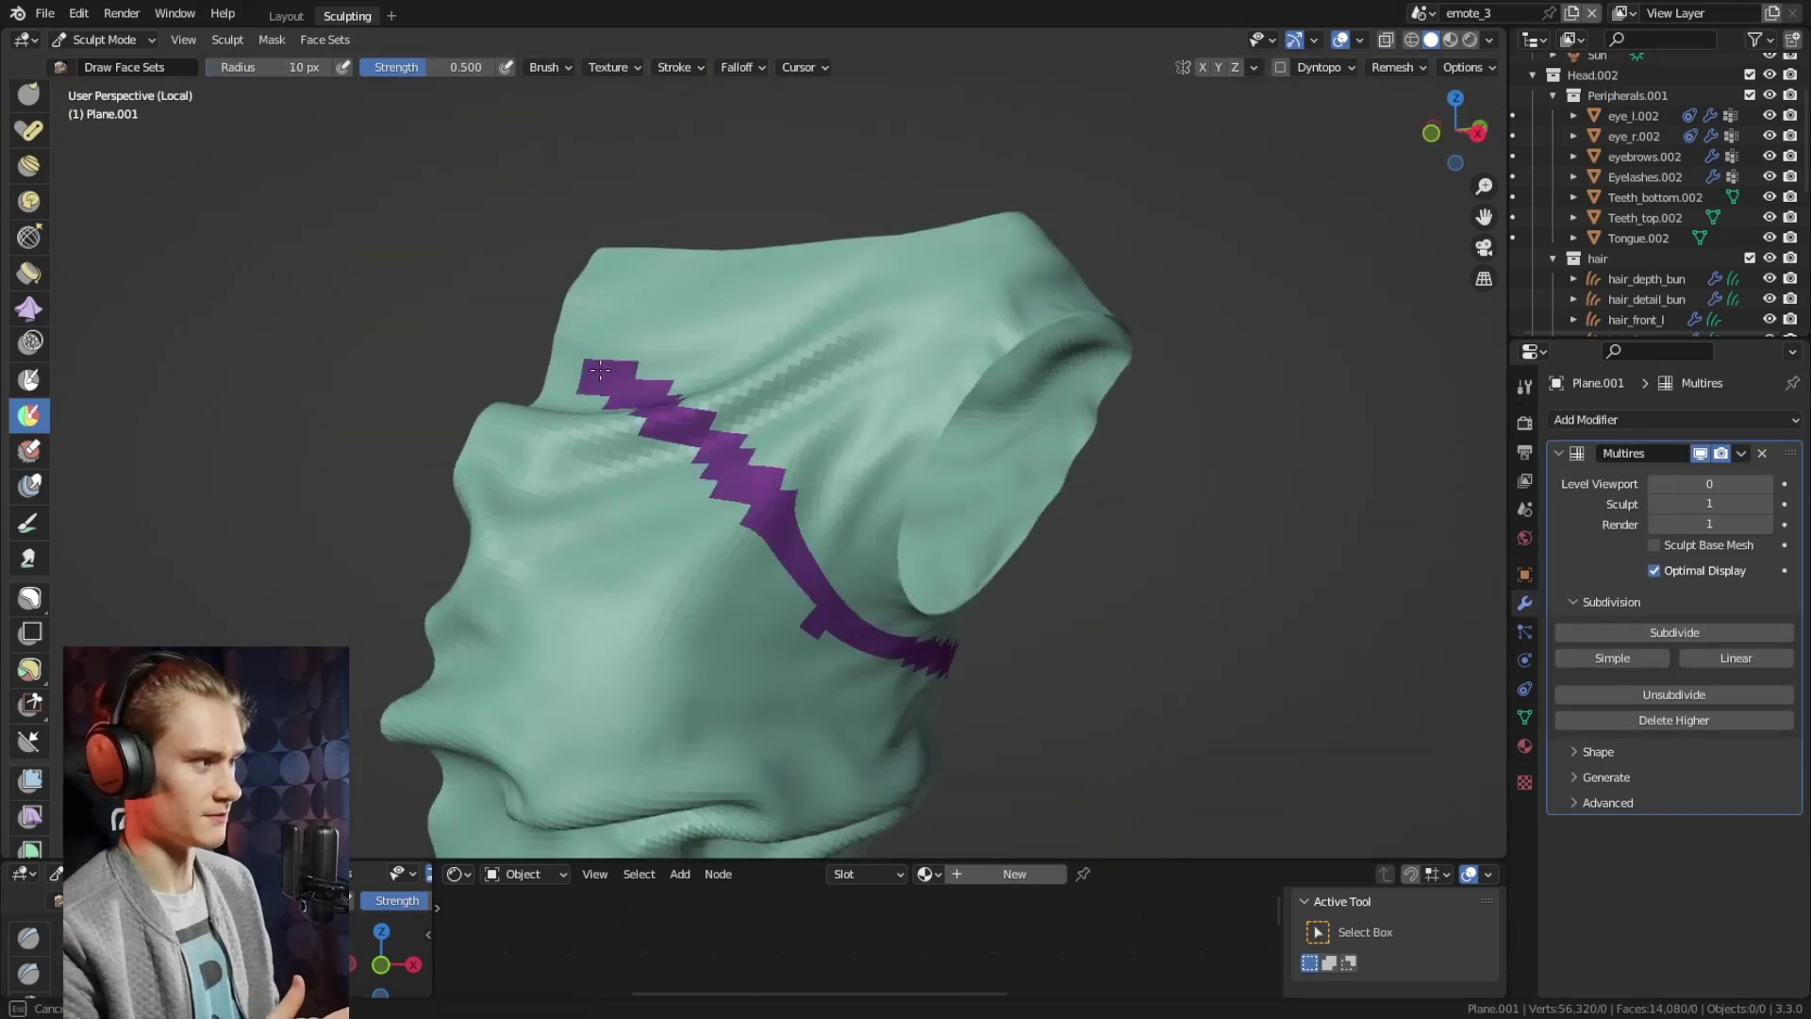
Pinch the fabric along the diagonal chest face set on the character's left torso half with the Cloth Filter
{"action": "key", "text": "KP_Divide"}
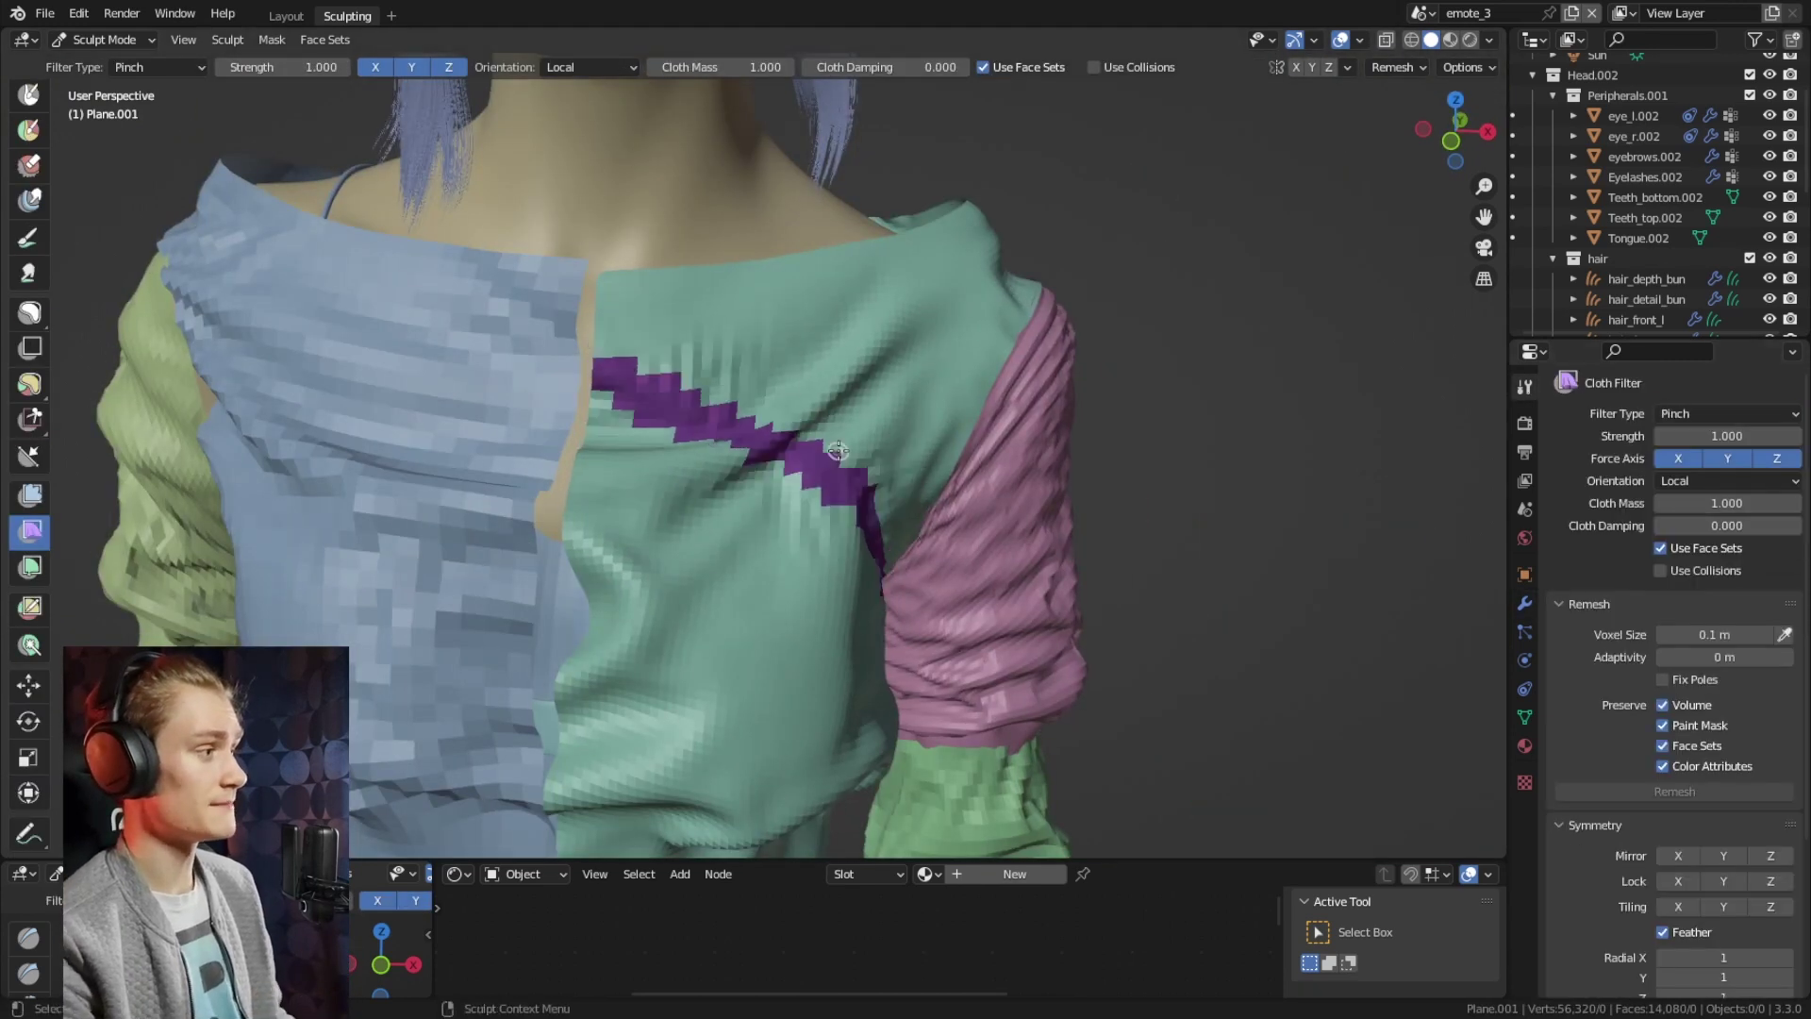
{"action": "left_click_drag", "start_coordinate": [838, 450], "coordinate": [924, 453]}
{"action": "left_click", "coordinate": [1689, 481]}
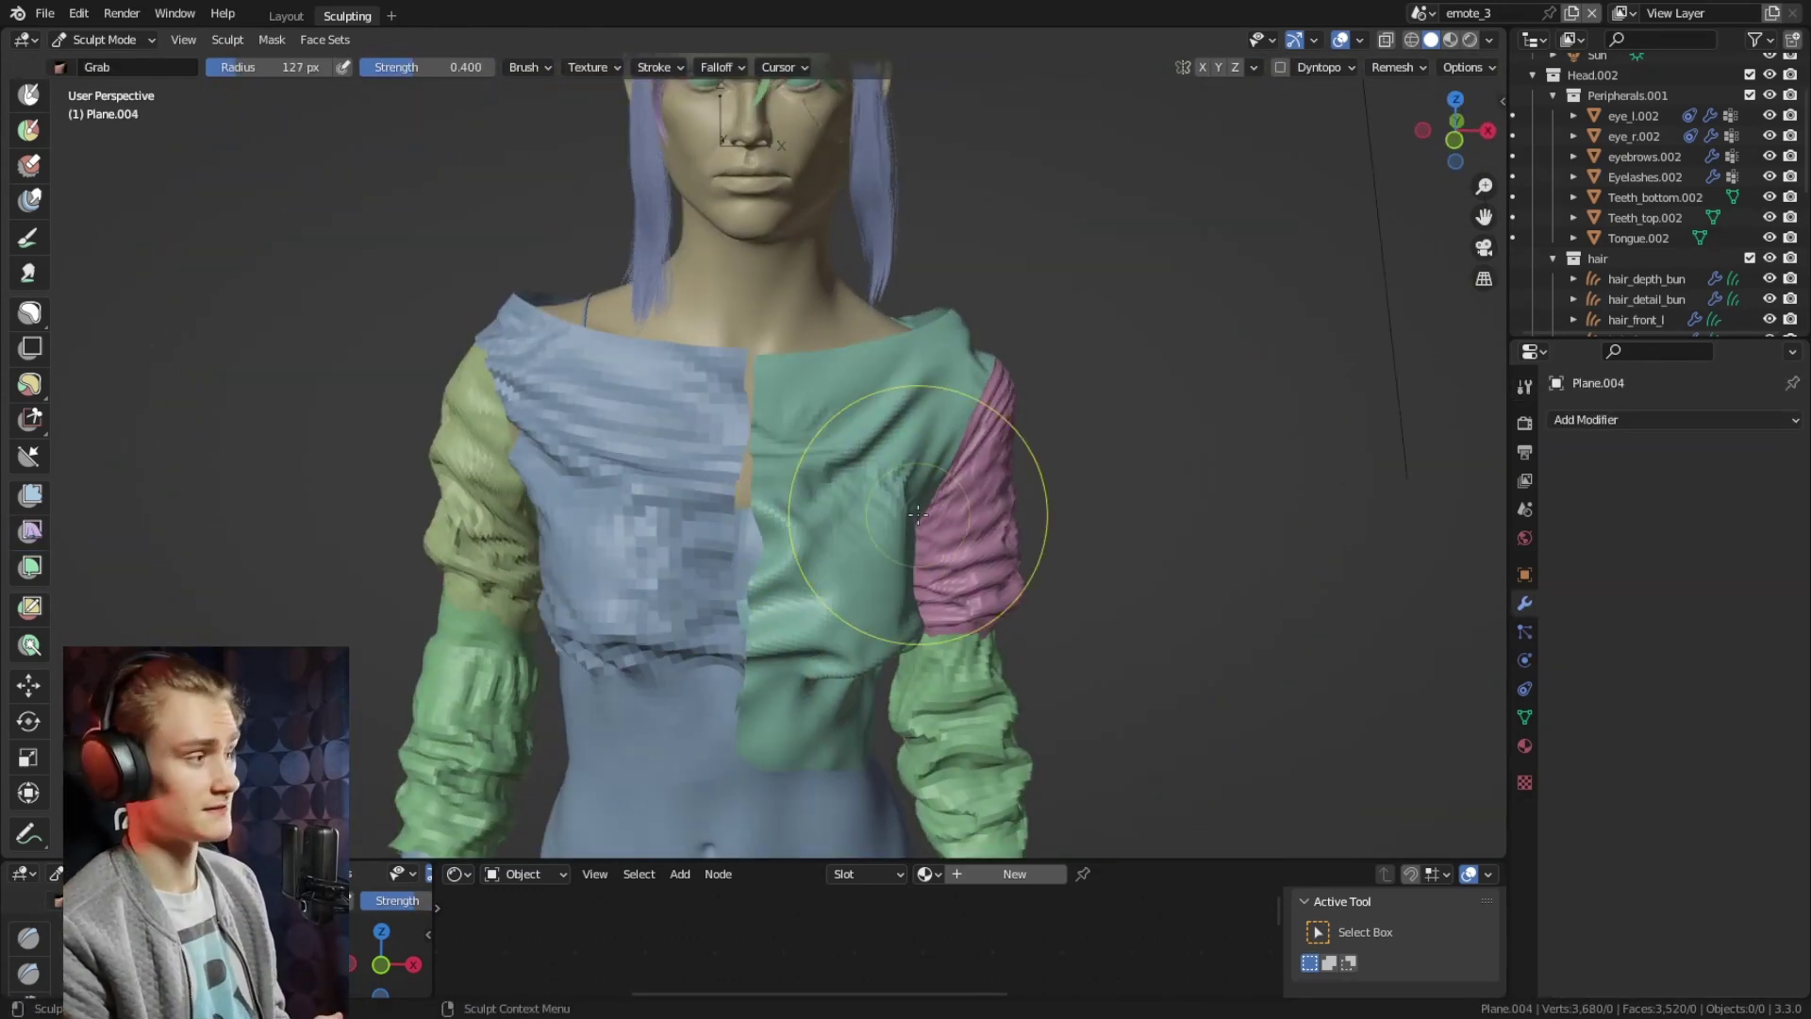
Subdivide the right torso half with Multires, paint a face set strip from its armhole, and tighten it with a Scale Cloth Filter
{"action": "left_click", "coordinate": [1674, 632]}
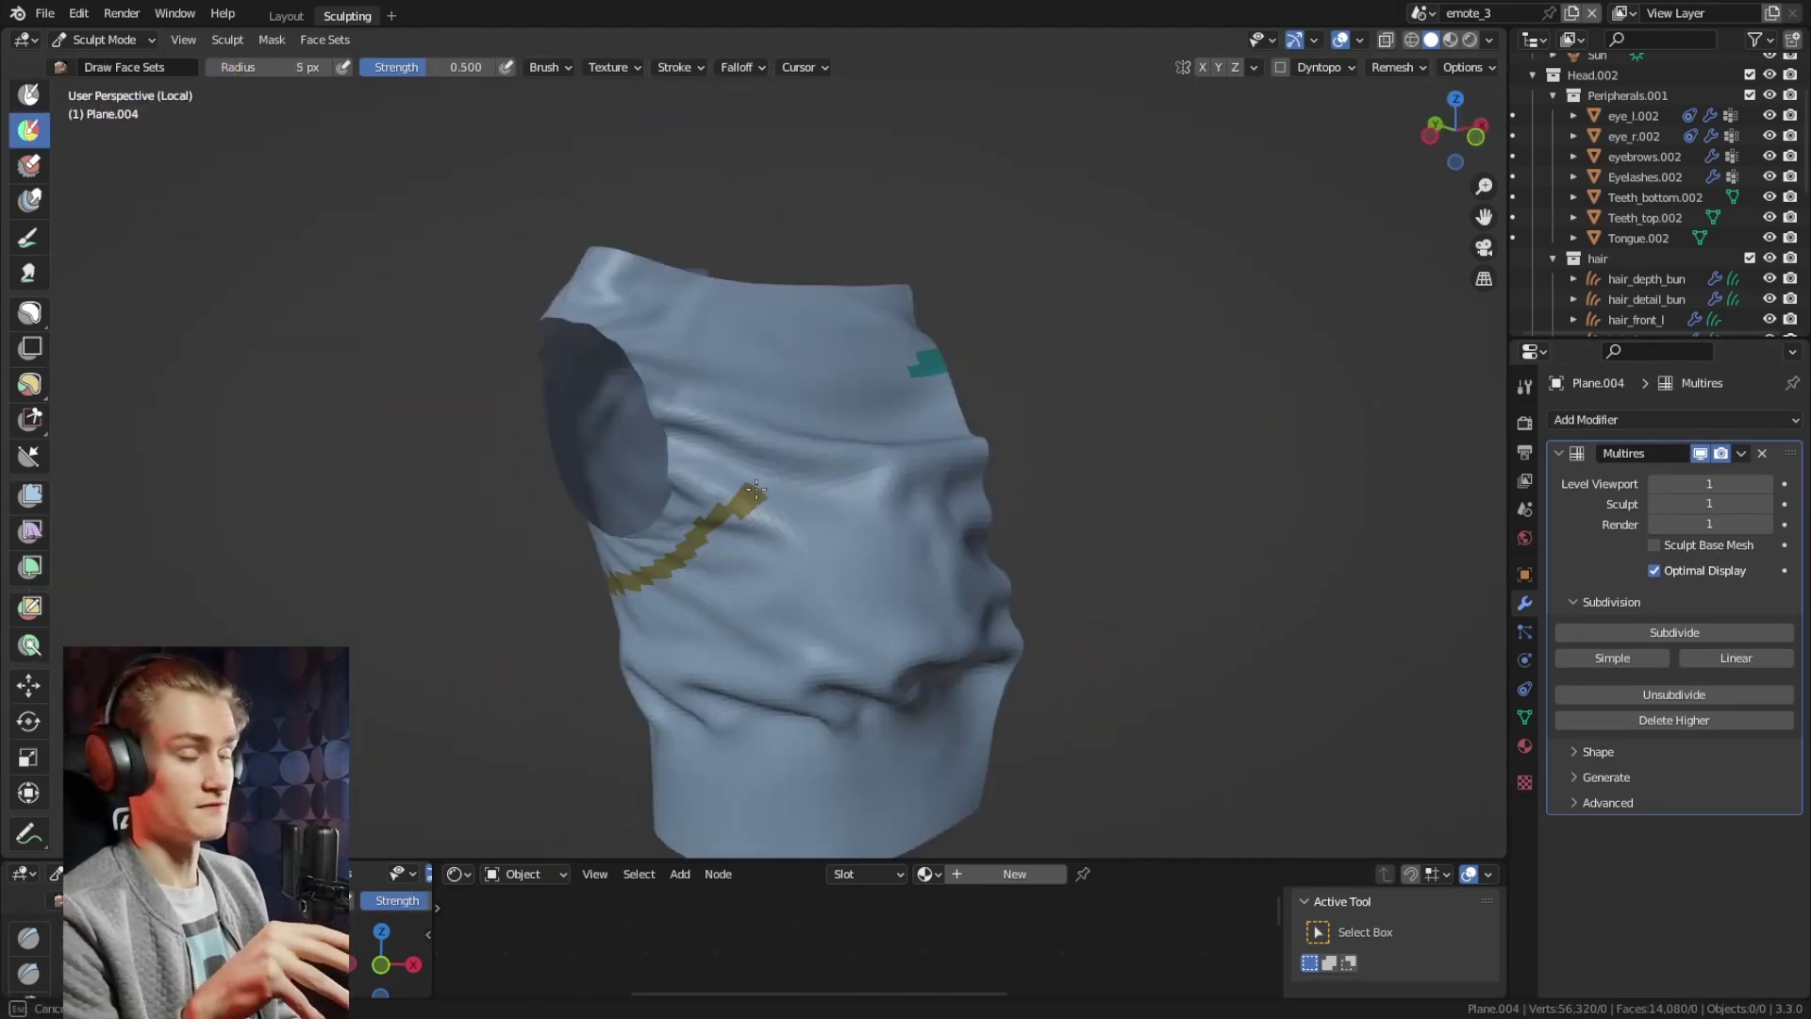
{"action": "key", "text": "KP_Divide"}
{"action": "middle_click_drag", "start_coordinate": [663, 377], "coordinate": [951, 539]}
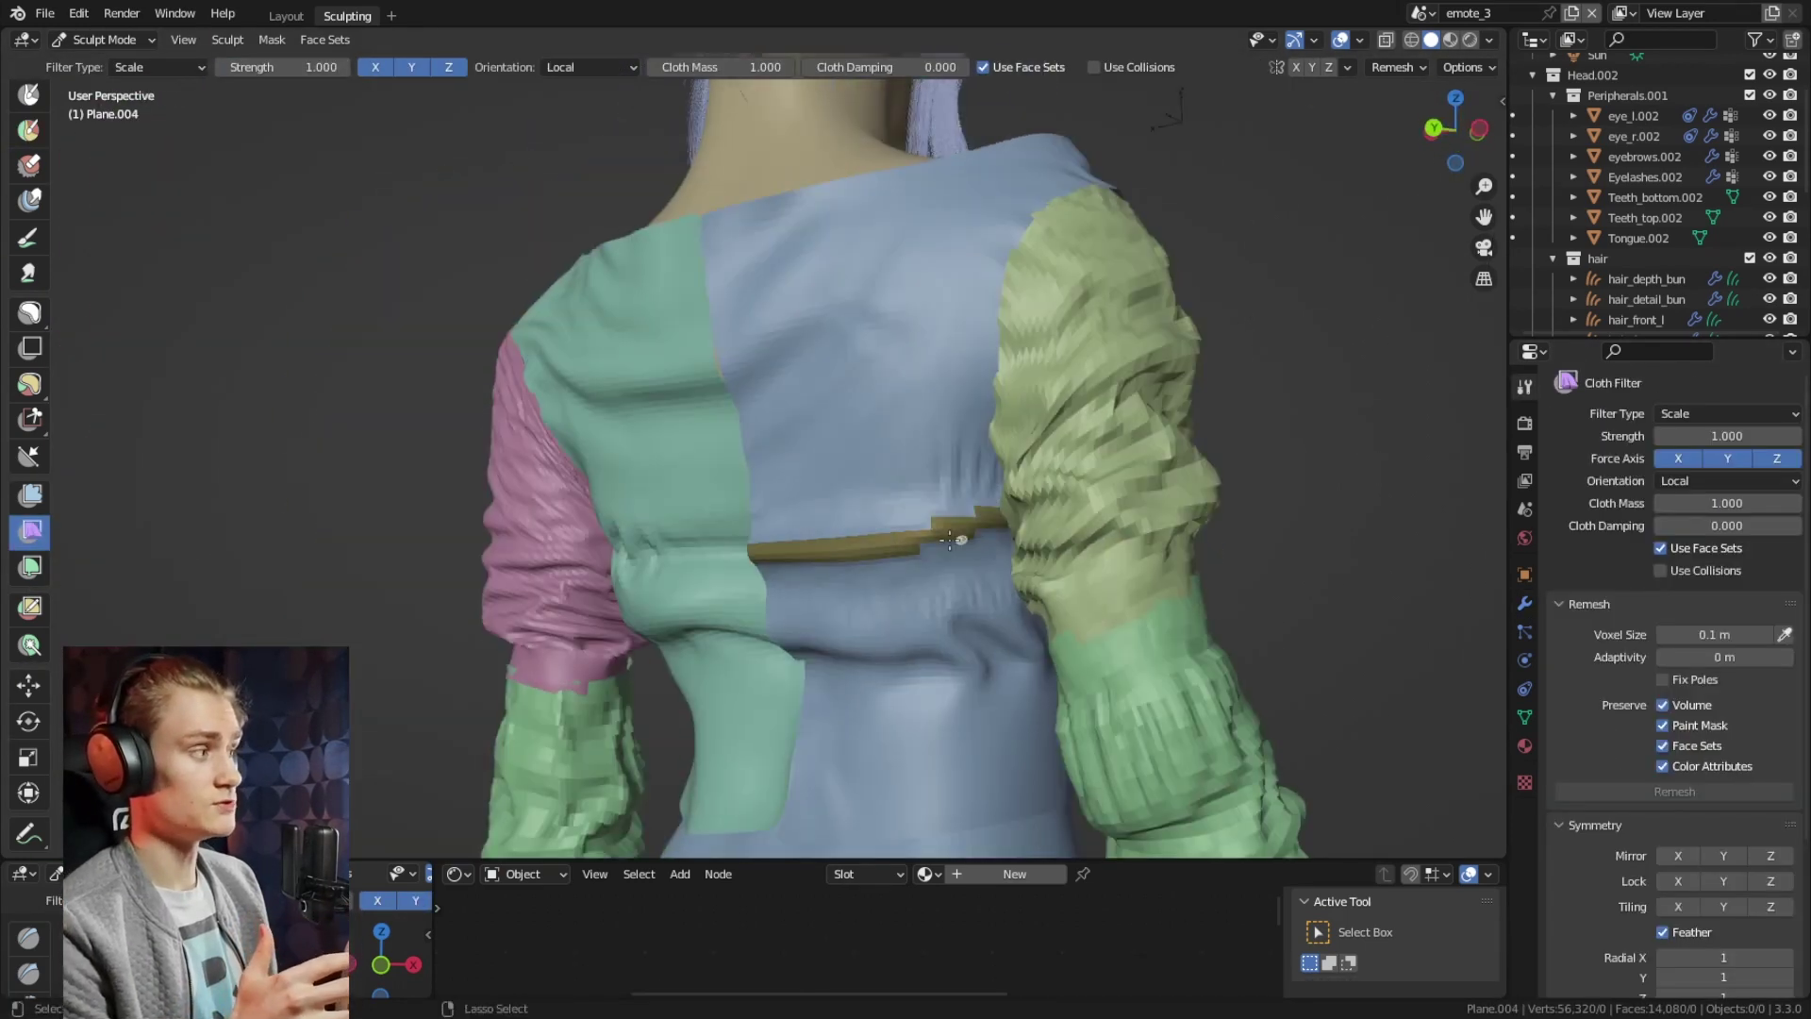
Fit the collar strip around the neckline and line up its centre edges with the torso seams using the Grab brush
{"action": "key", "text": "shift+s"}
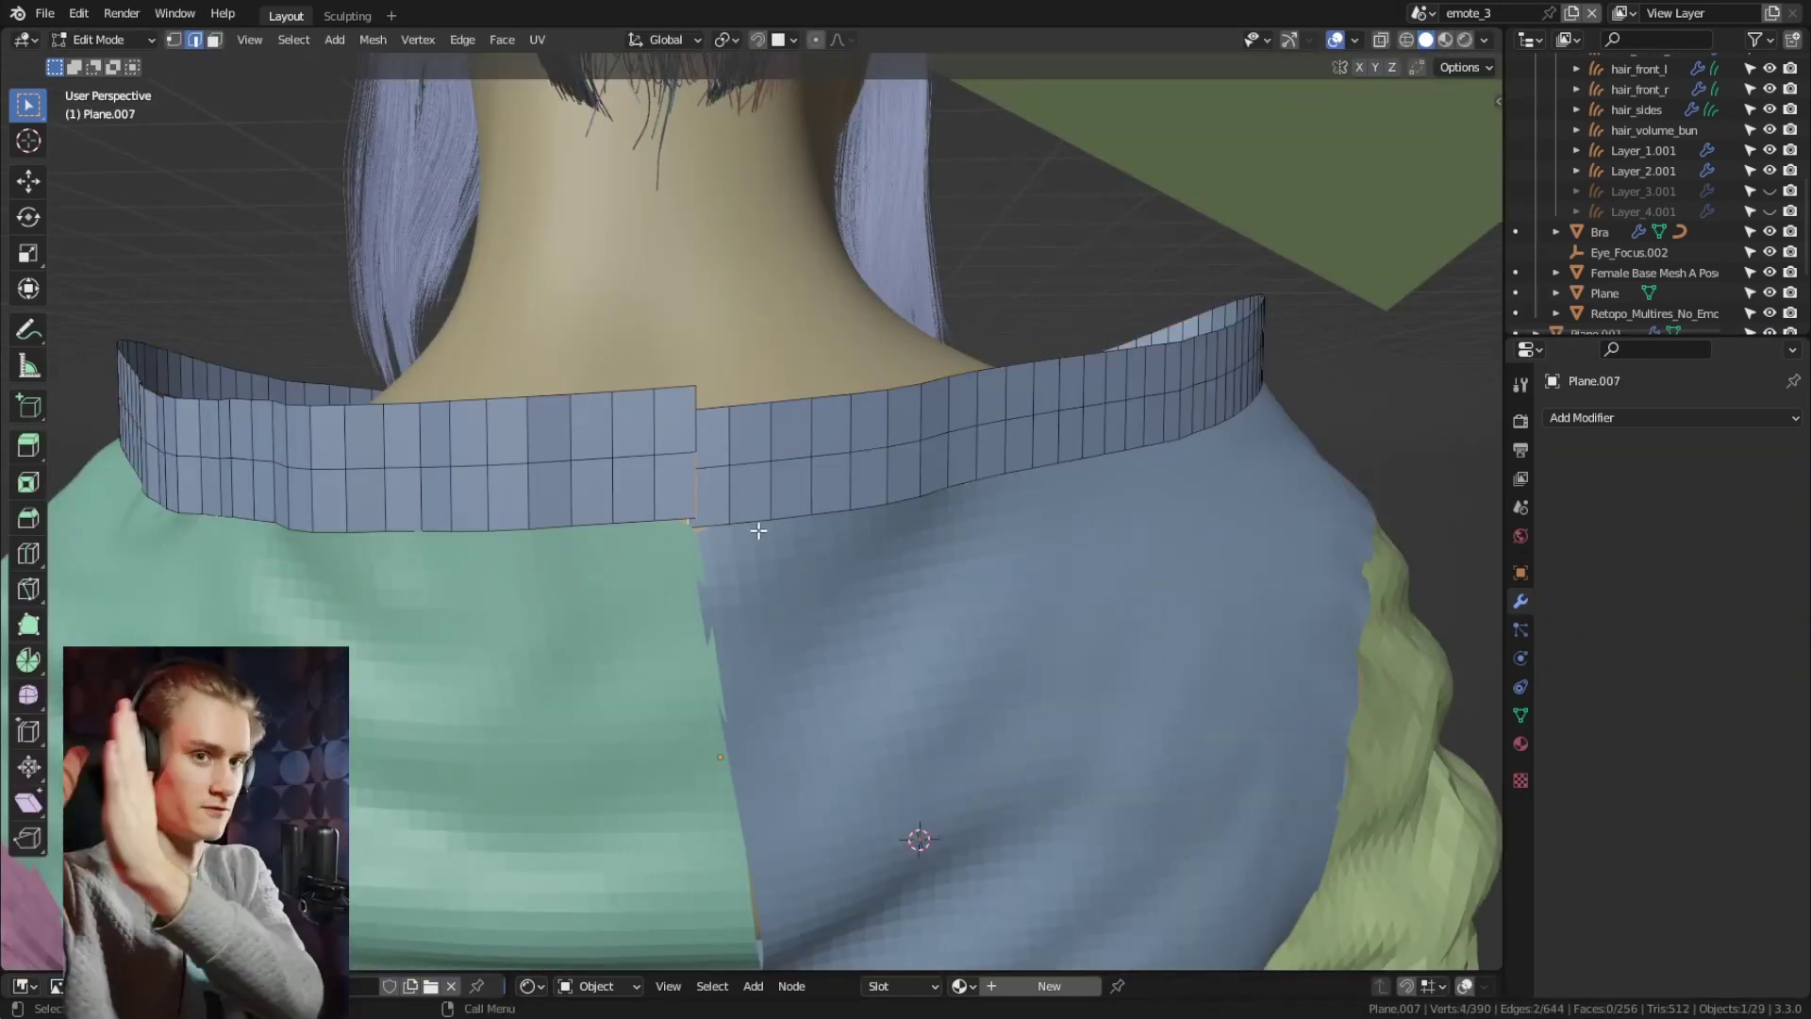
{"action": "left_click", "coordinate": [830, 611]}
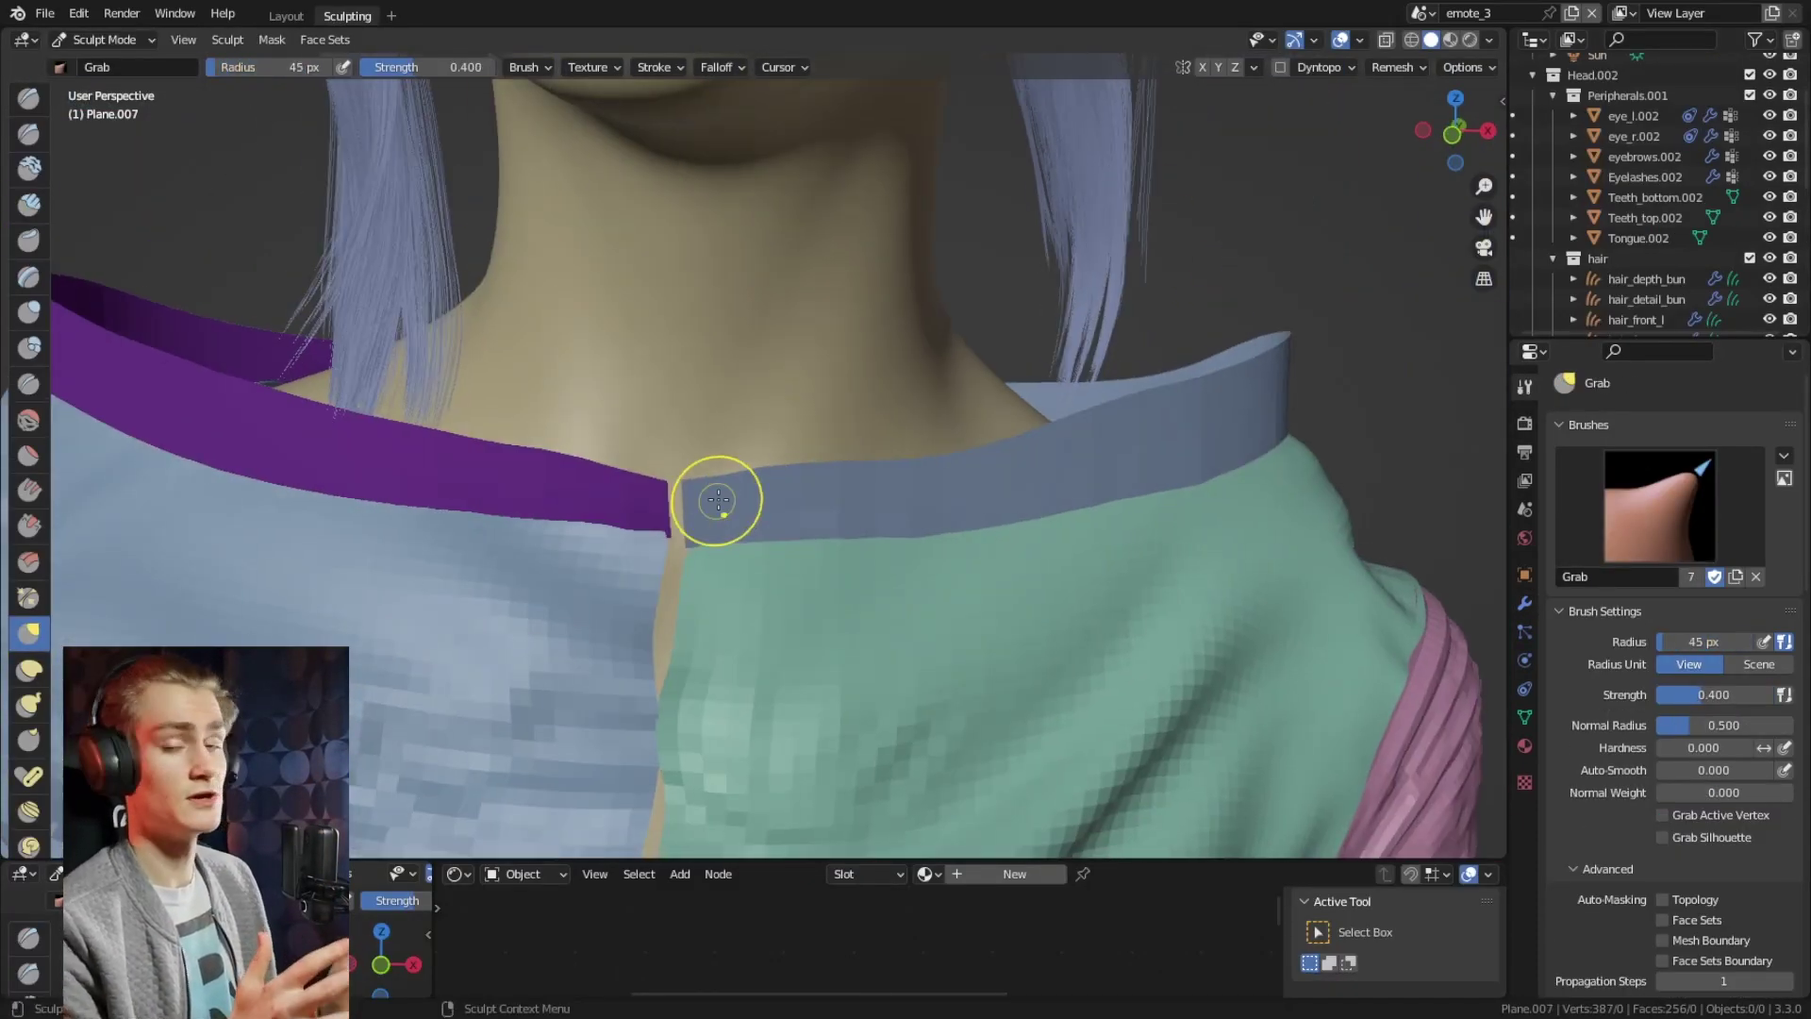
{"action": "mouse_move", "coordinate": [720, 493]}
{"action": "middle_mouse_down"}
{"action": "mouse_move", "coordinate": [586, 493]}
{"action": "mouse_move", "coordinate": [569, 424]}
{"action": "mouse_move", "coordinate": [608, 574]}
{"action": "middle_mouse_up"}
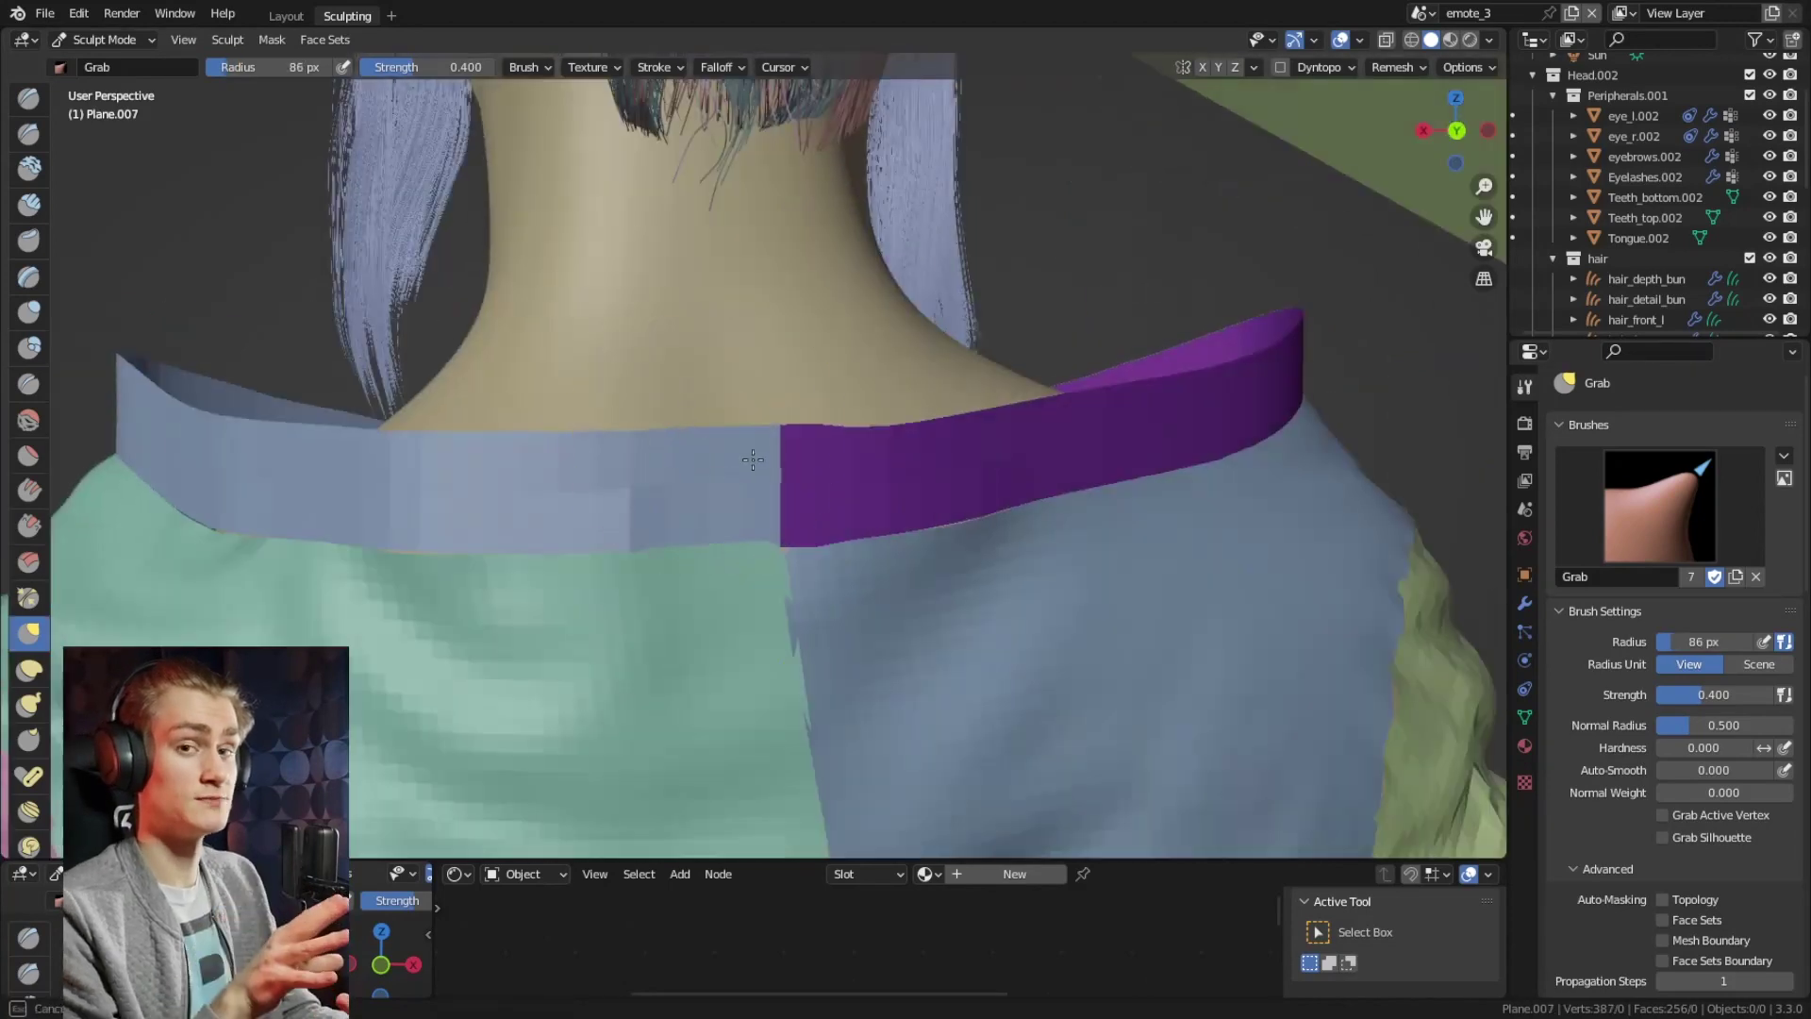
Reassign the collar's face sets and fold its edge outward with the Boundary brush, using Grab deformation on the Cloth Simulation target
{"action": "left_click", "coordinate": [325, 39]}
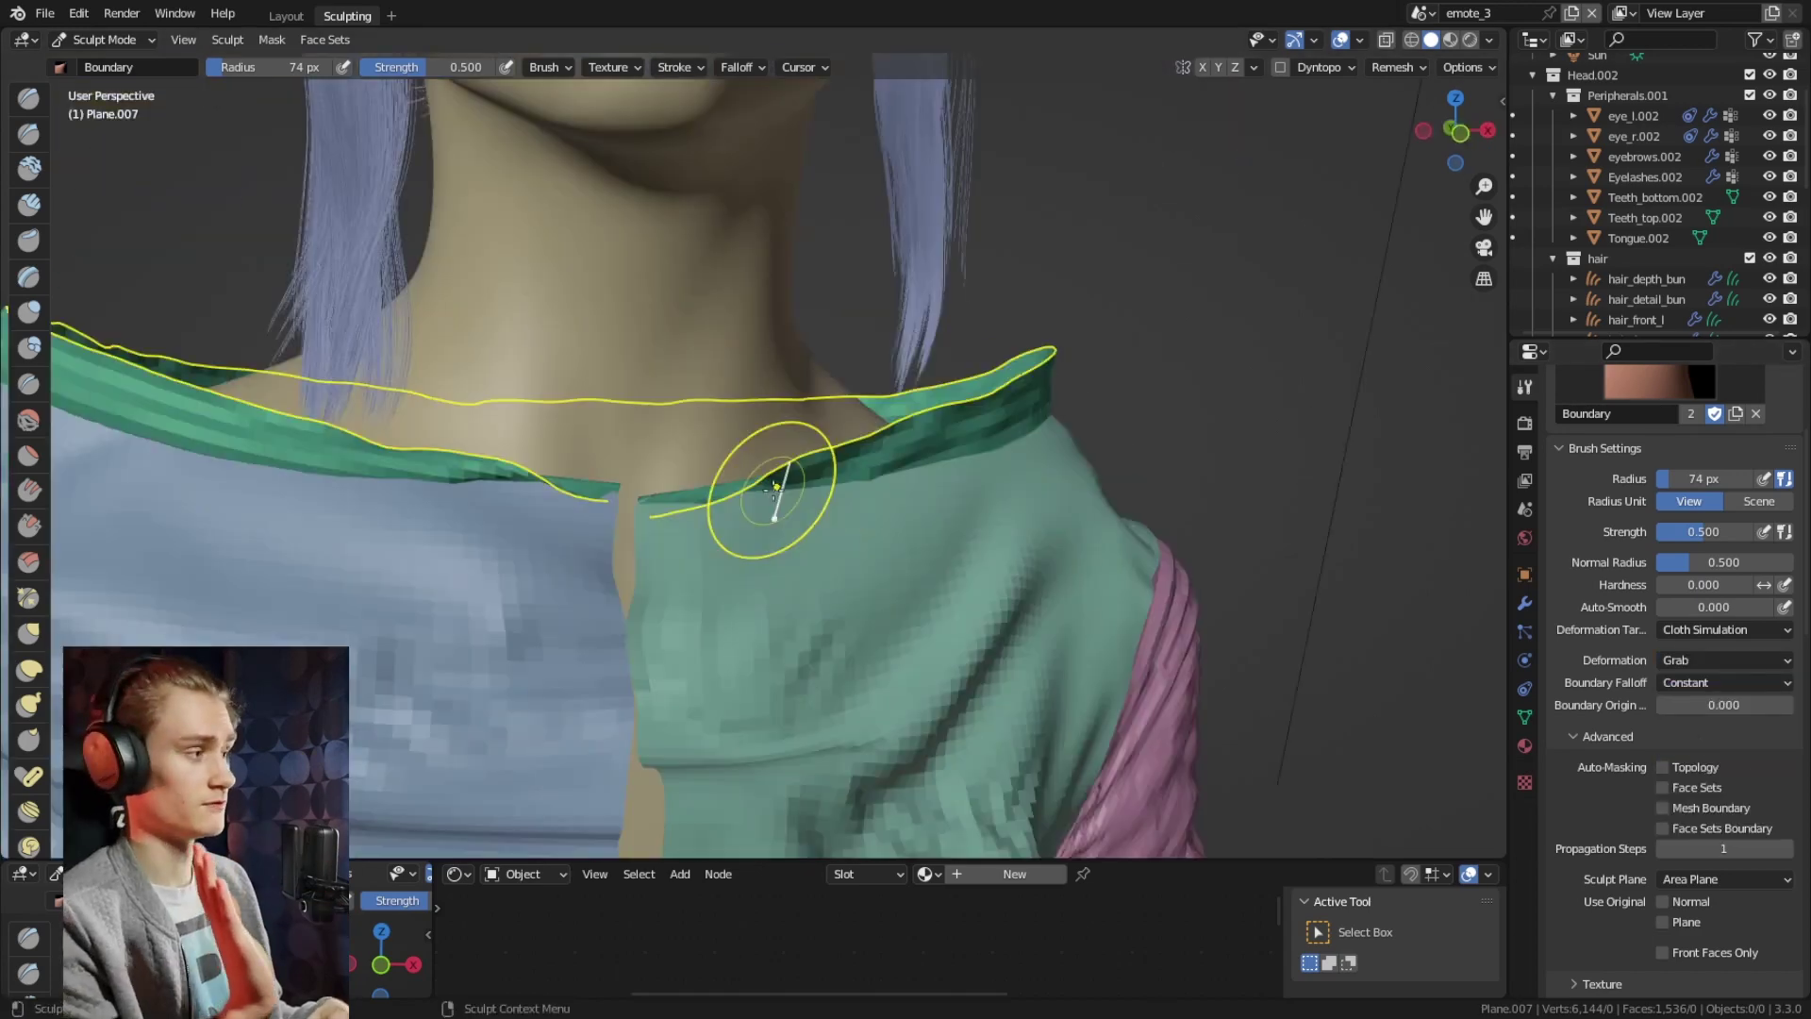
{"action": "left_click_drag", "start_coordinate": [769, 494], "coordinate": [870, 525]}
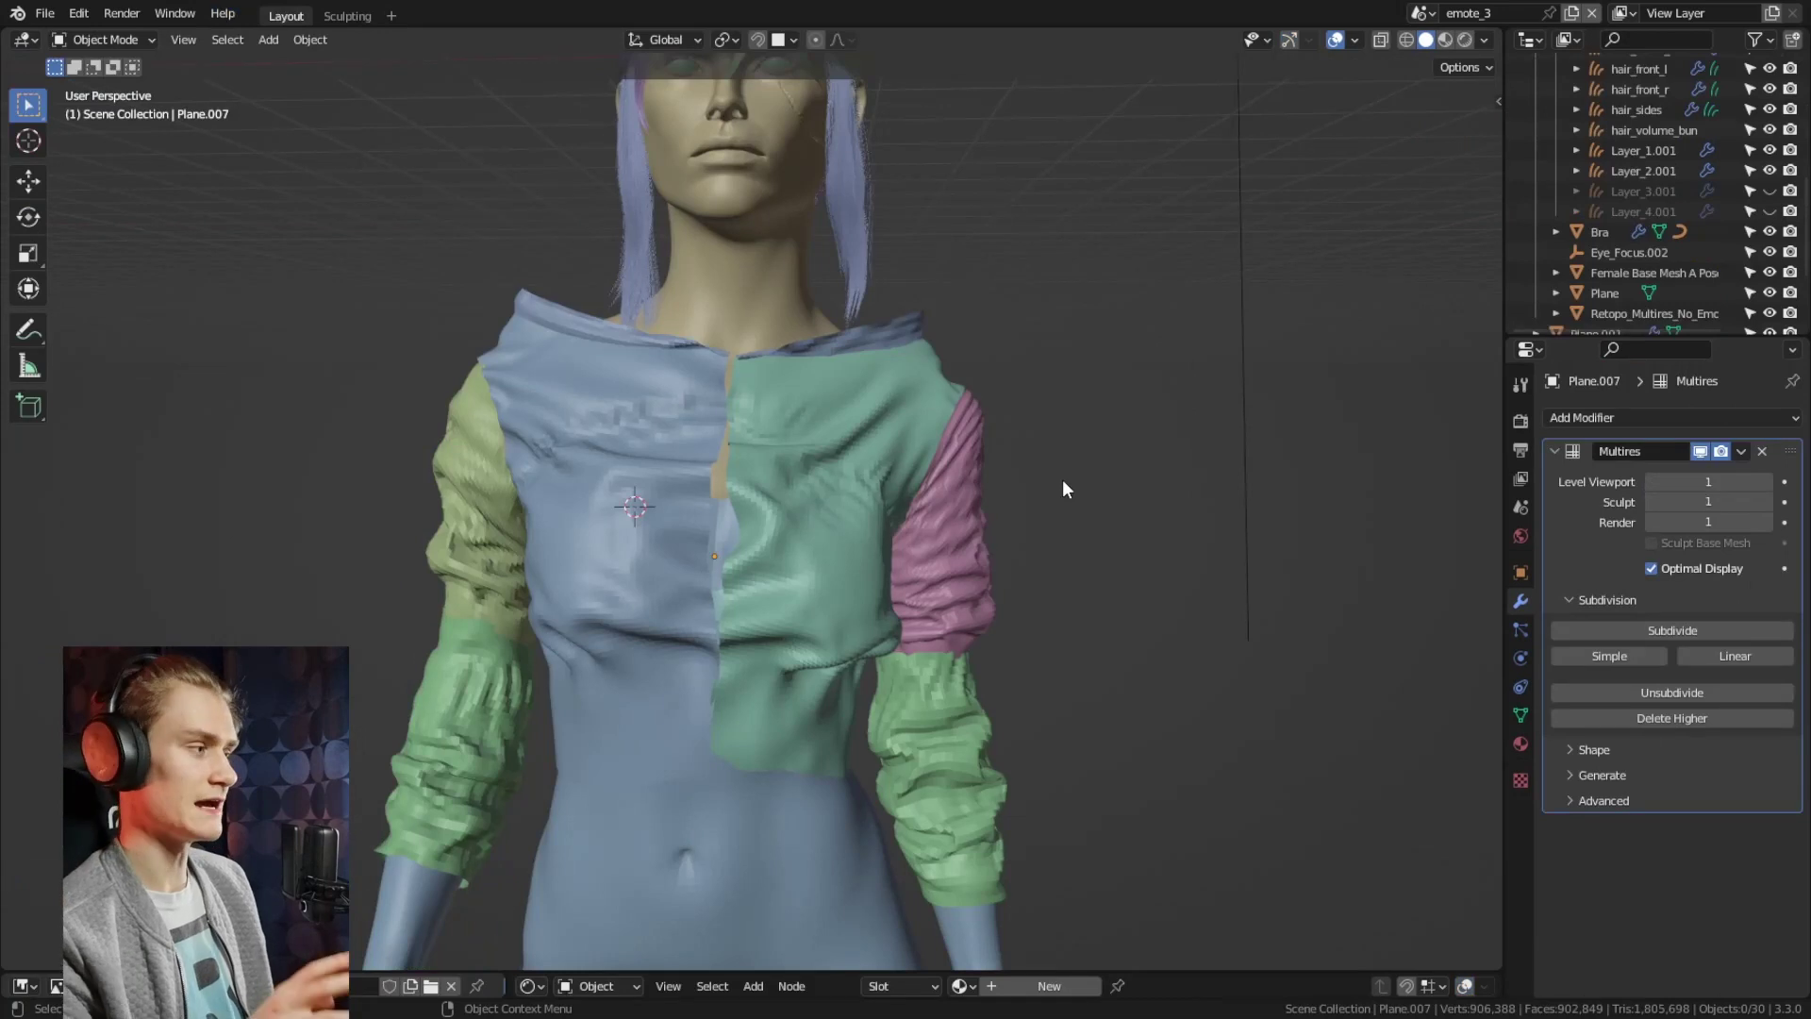
Extrude ribbon strips across the chest and back from small planes, using Subdivision and Shrinkwrap modifiers projected onto the torso panels
{"action": "scroll", "coordinate": [1062, 479], "scroll_direction": "up", "scroll_amount": 3}
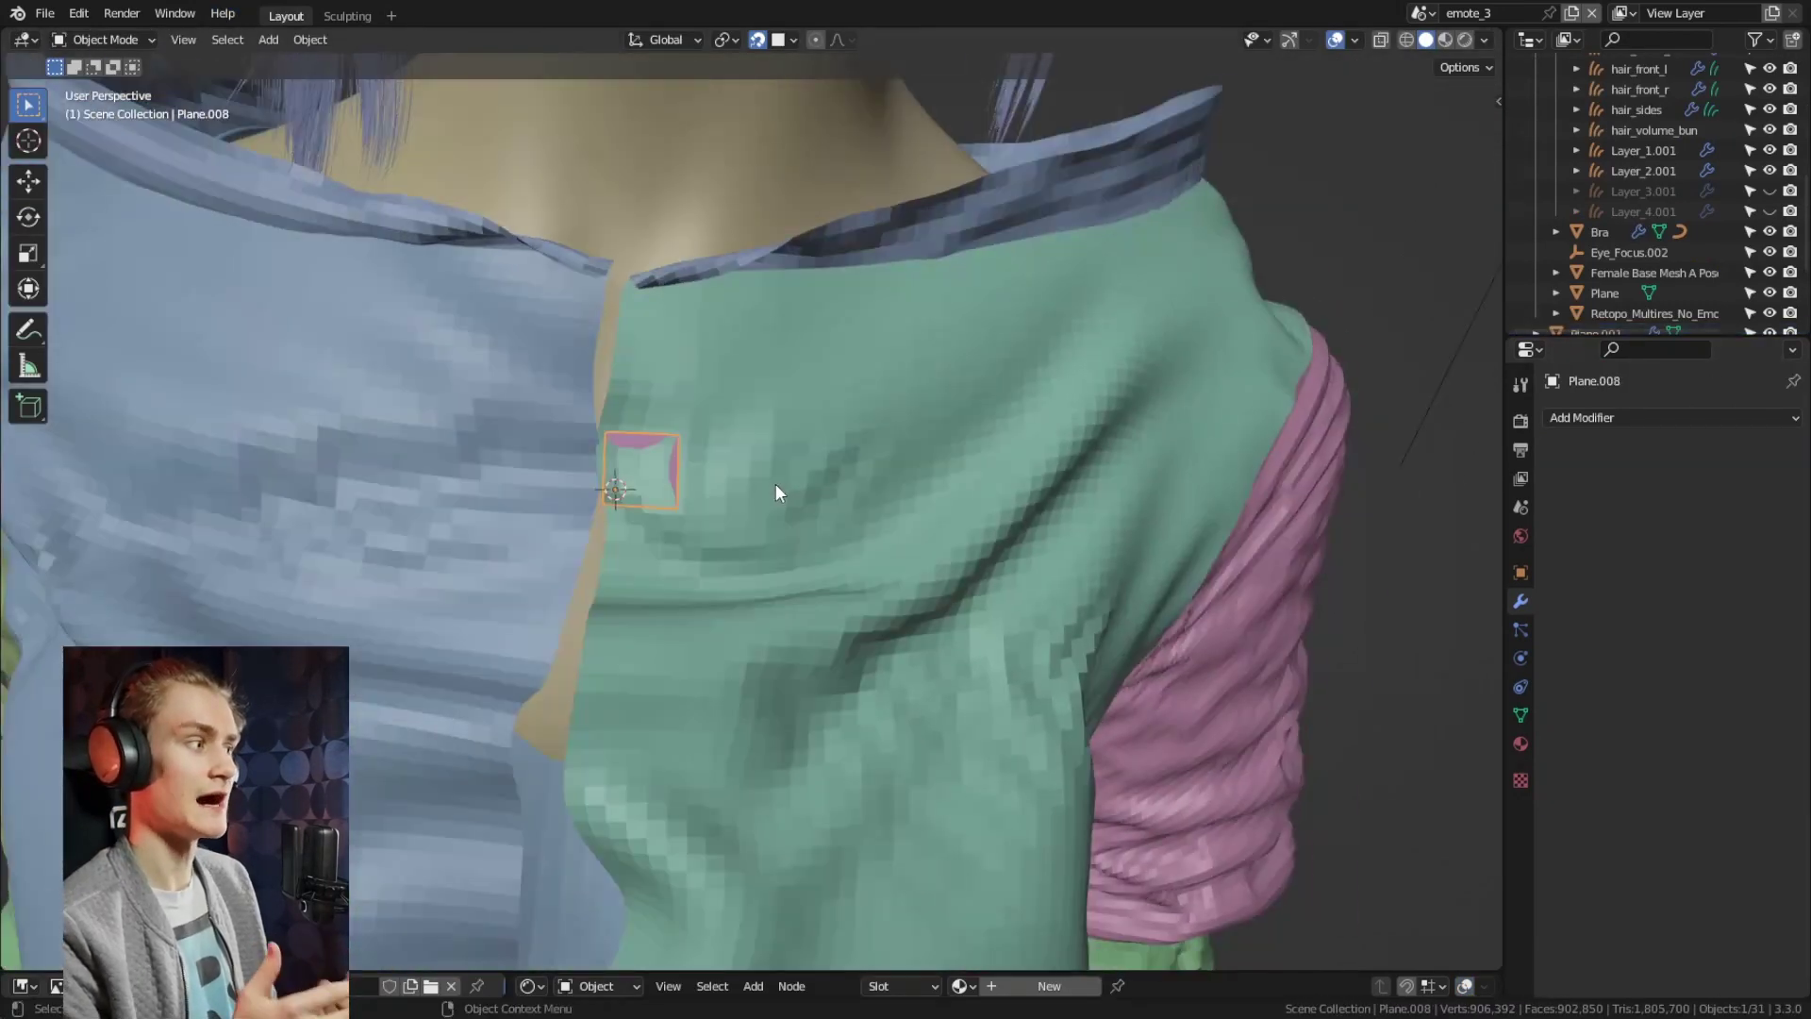
{"action": "left_click", "coordinate": [1670, 417]}
{"action": "left_click", "coordinate": [1540, 804]}
{"action": "left_click", "coordinate": [729, 508]}
{"action": "key", "text": "Tab"}
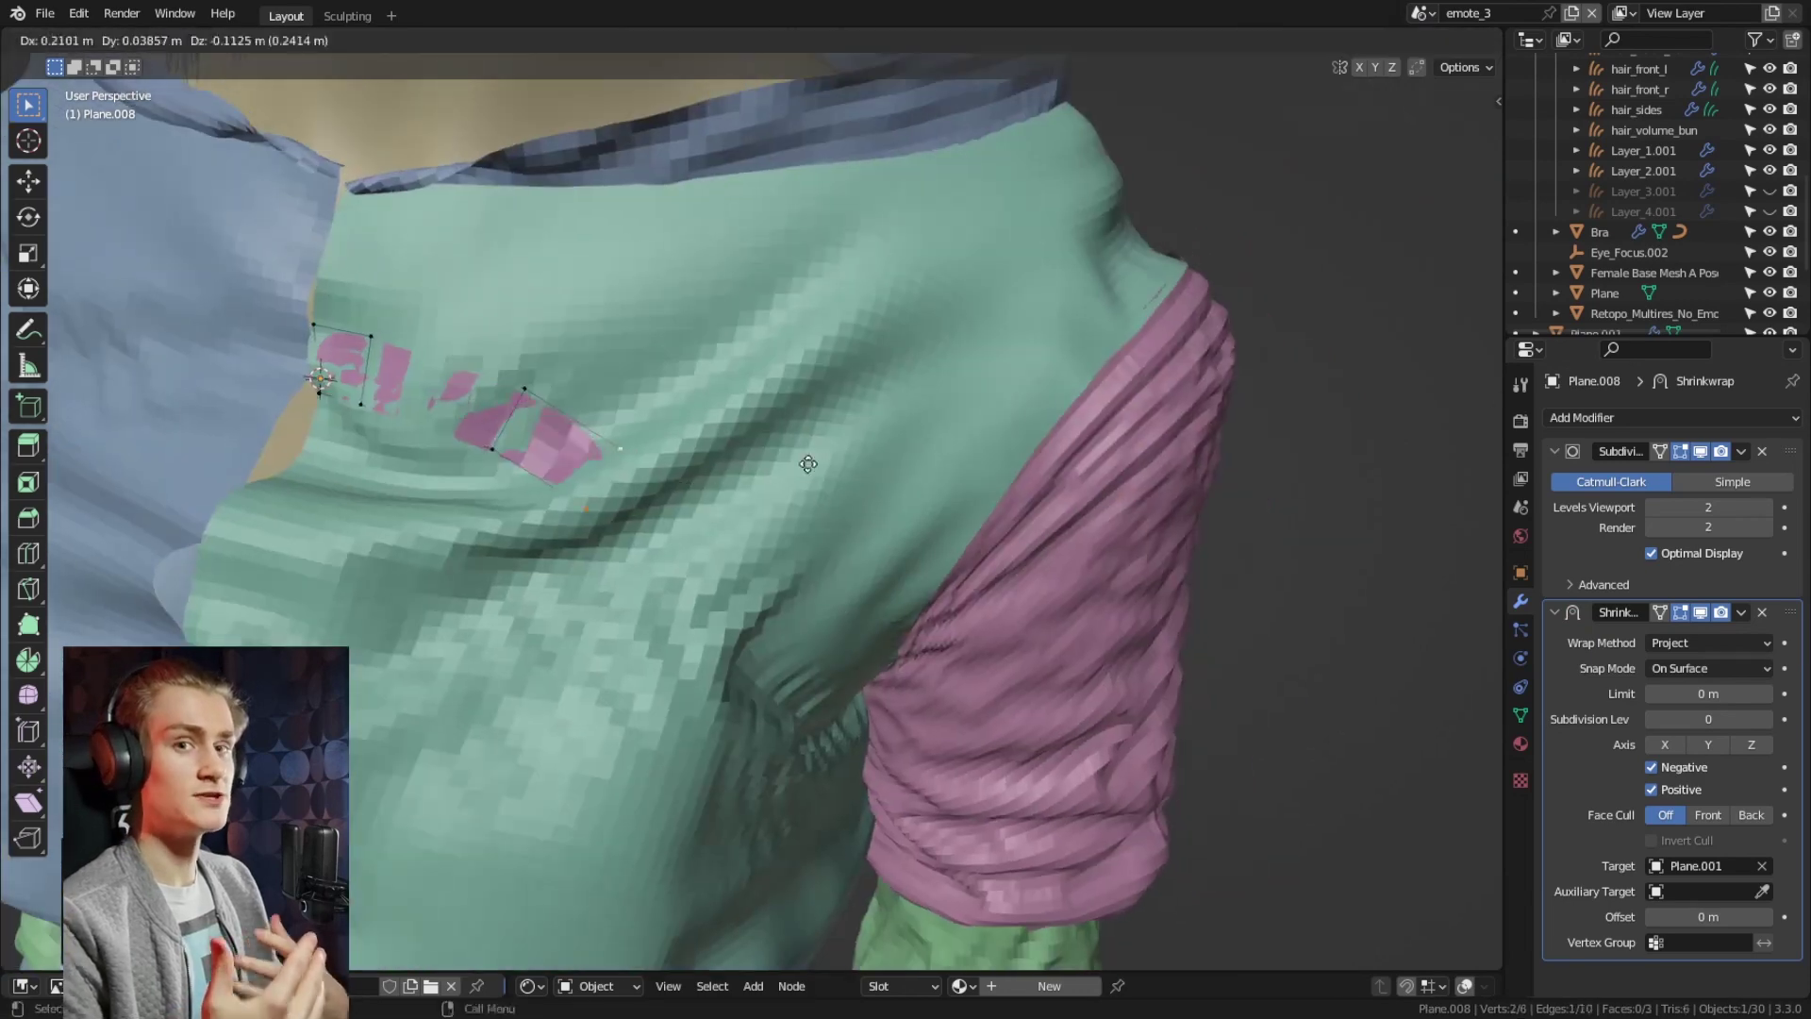
{"action": "middle_click_drag", "start_coordinate": [727, 481], "coordinate": [582, 474]}
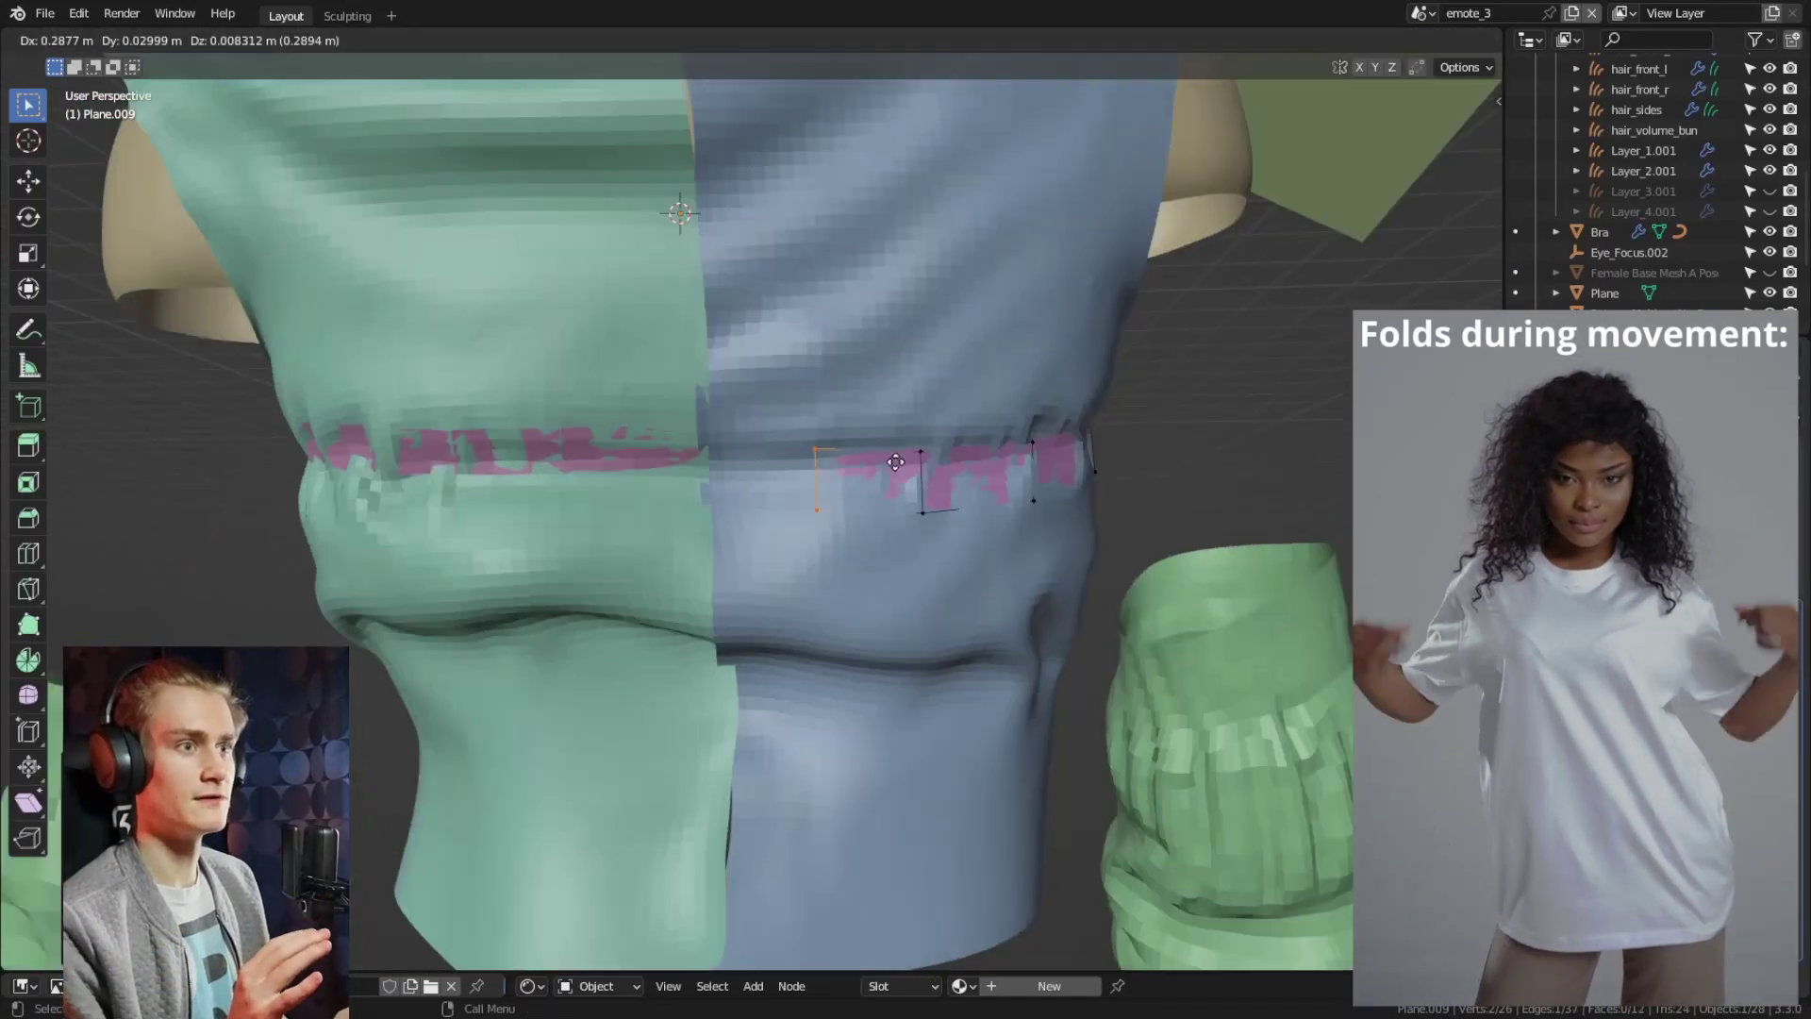
{"action": "middle_click_drag", "start_coordinate": [710, 463], "coordinate": [889, 343]}
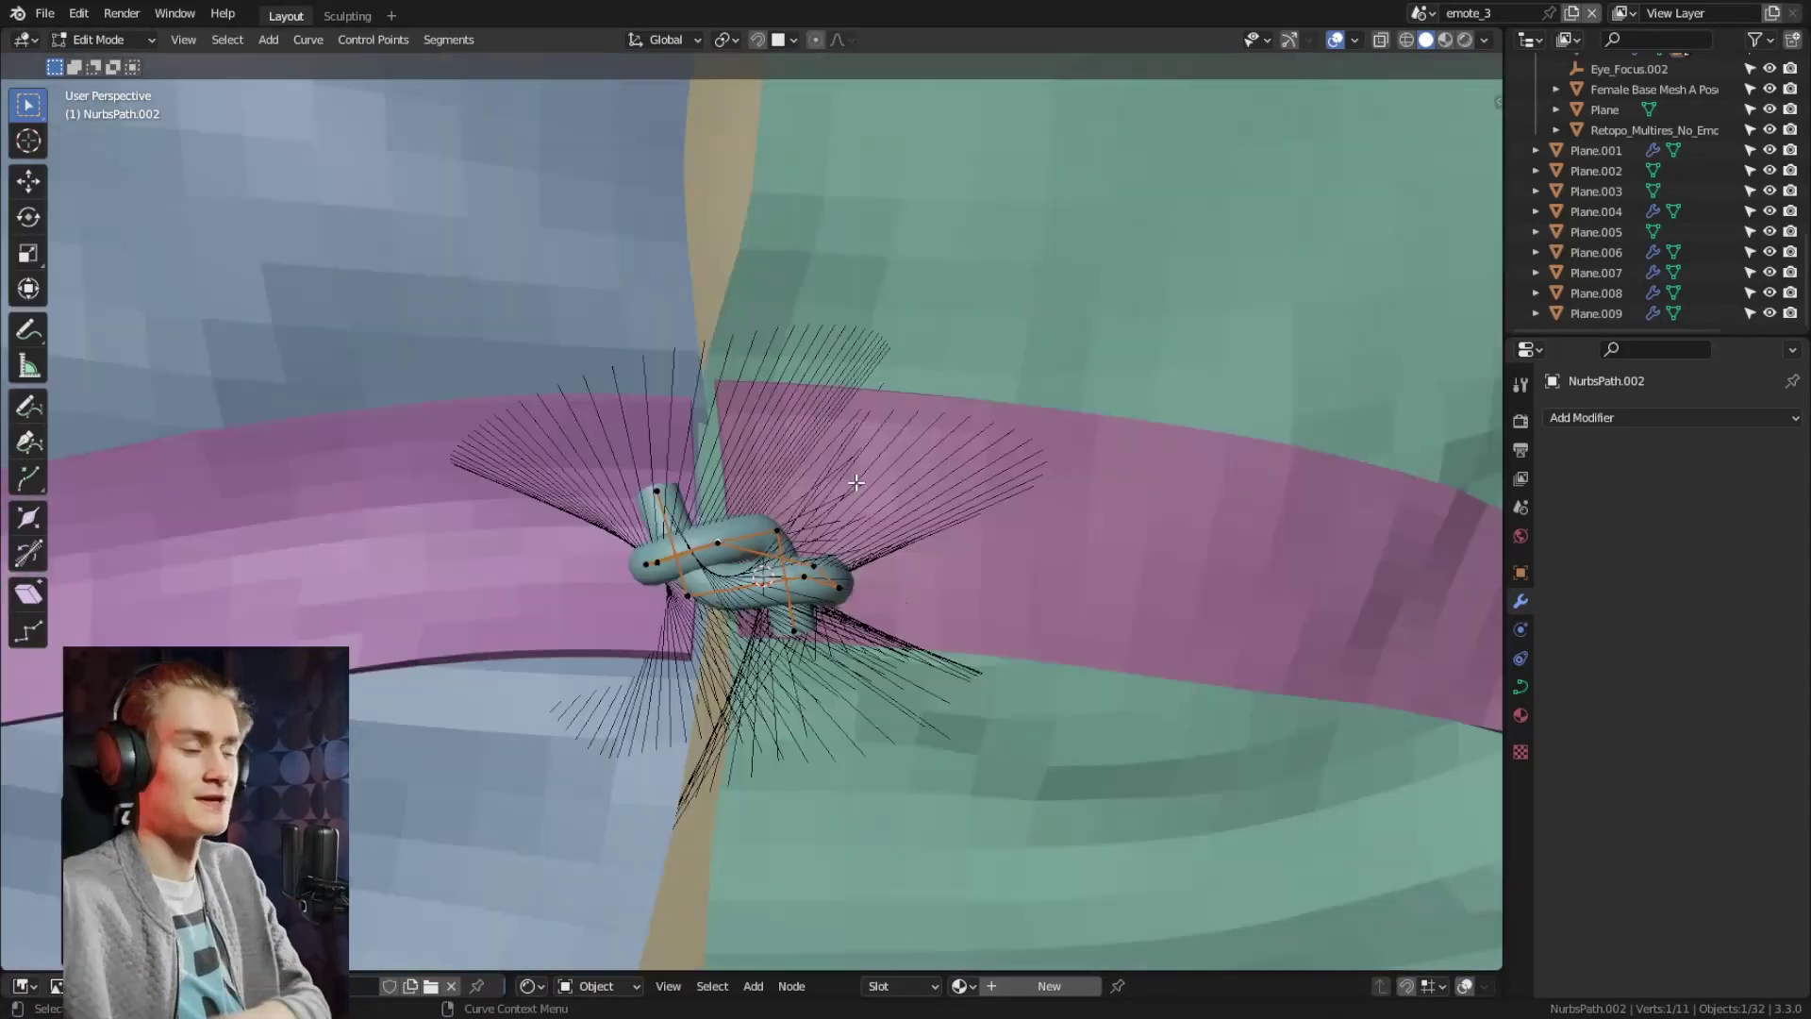
Extend the knot curve at the ribbon's centre gap into a long hanging loop and adjust its control points' thickness with Shrink/Fatten
{"action": "middle_click_drag", "start_coordinate": [856, 482], "coordinate": [758, 556]}
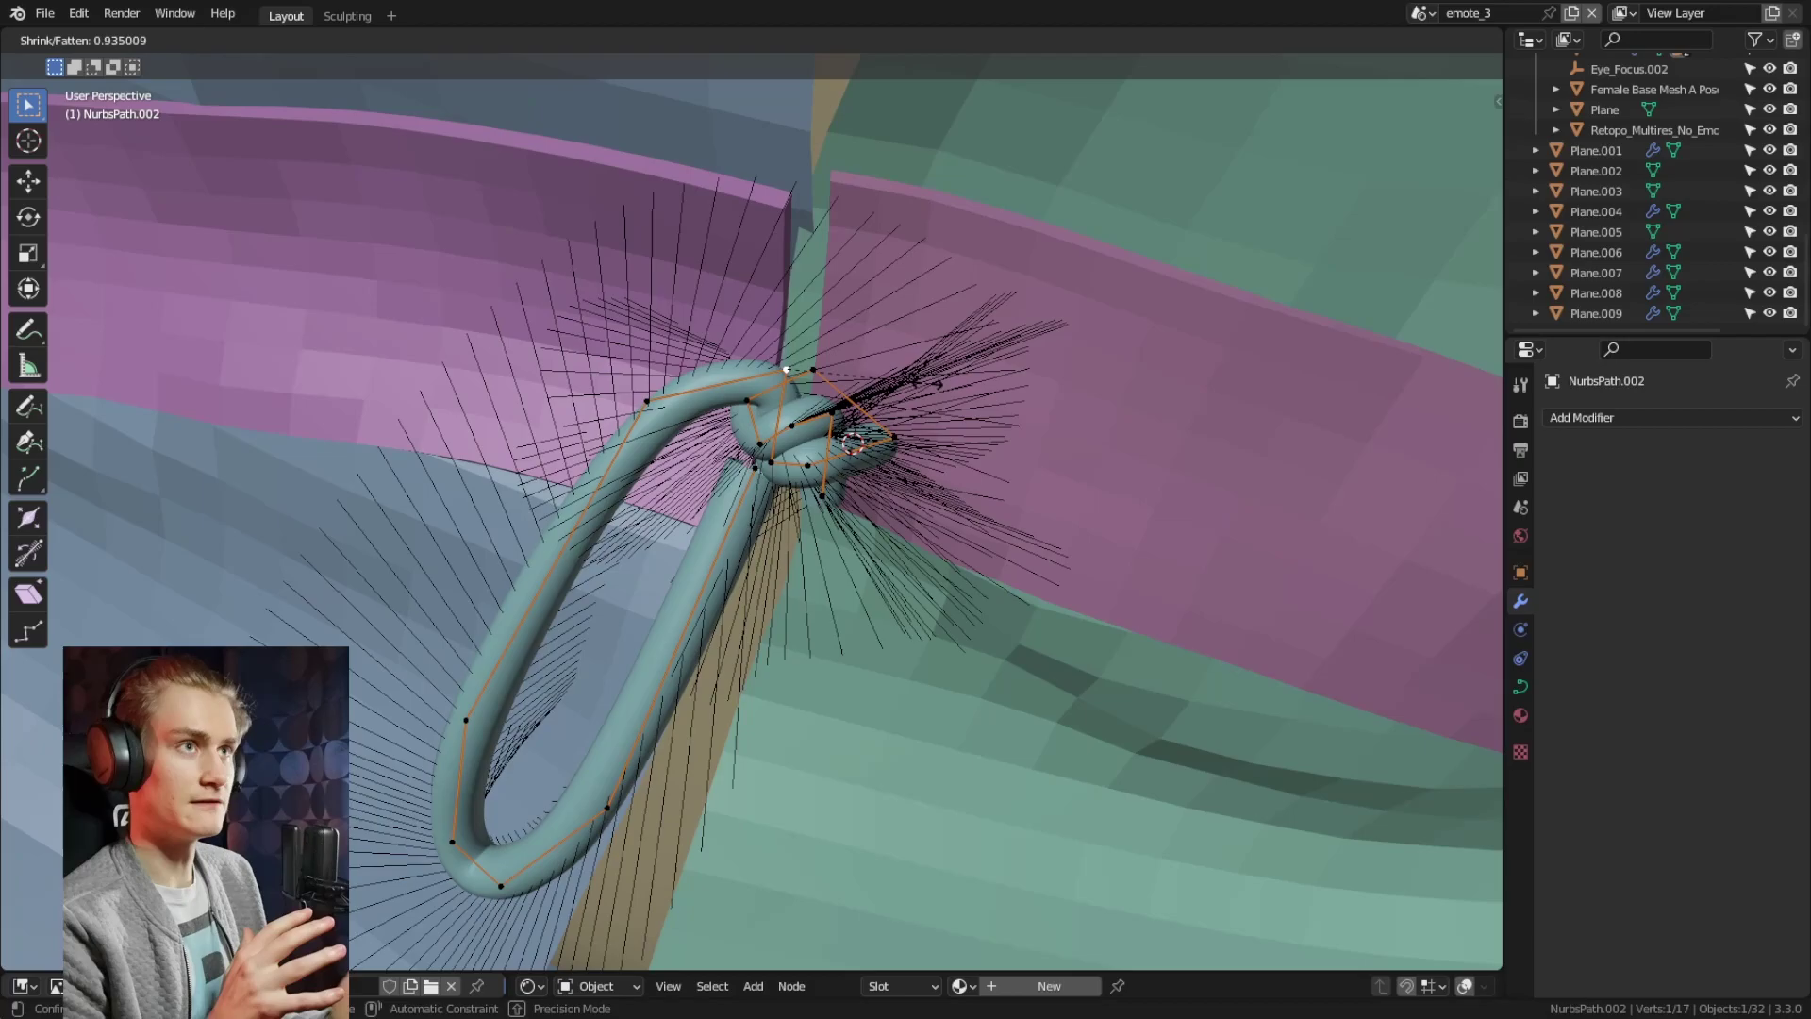
{"action": "left_click", "coordinate": [786, 369]}
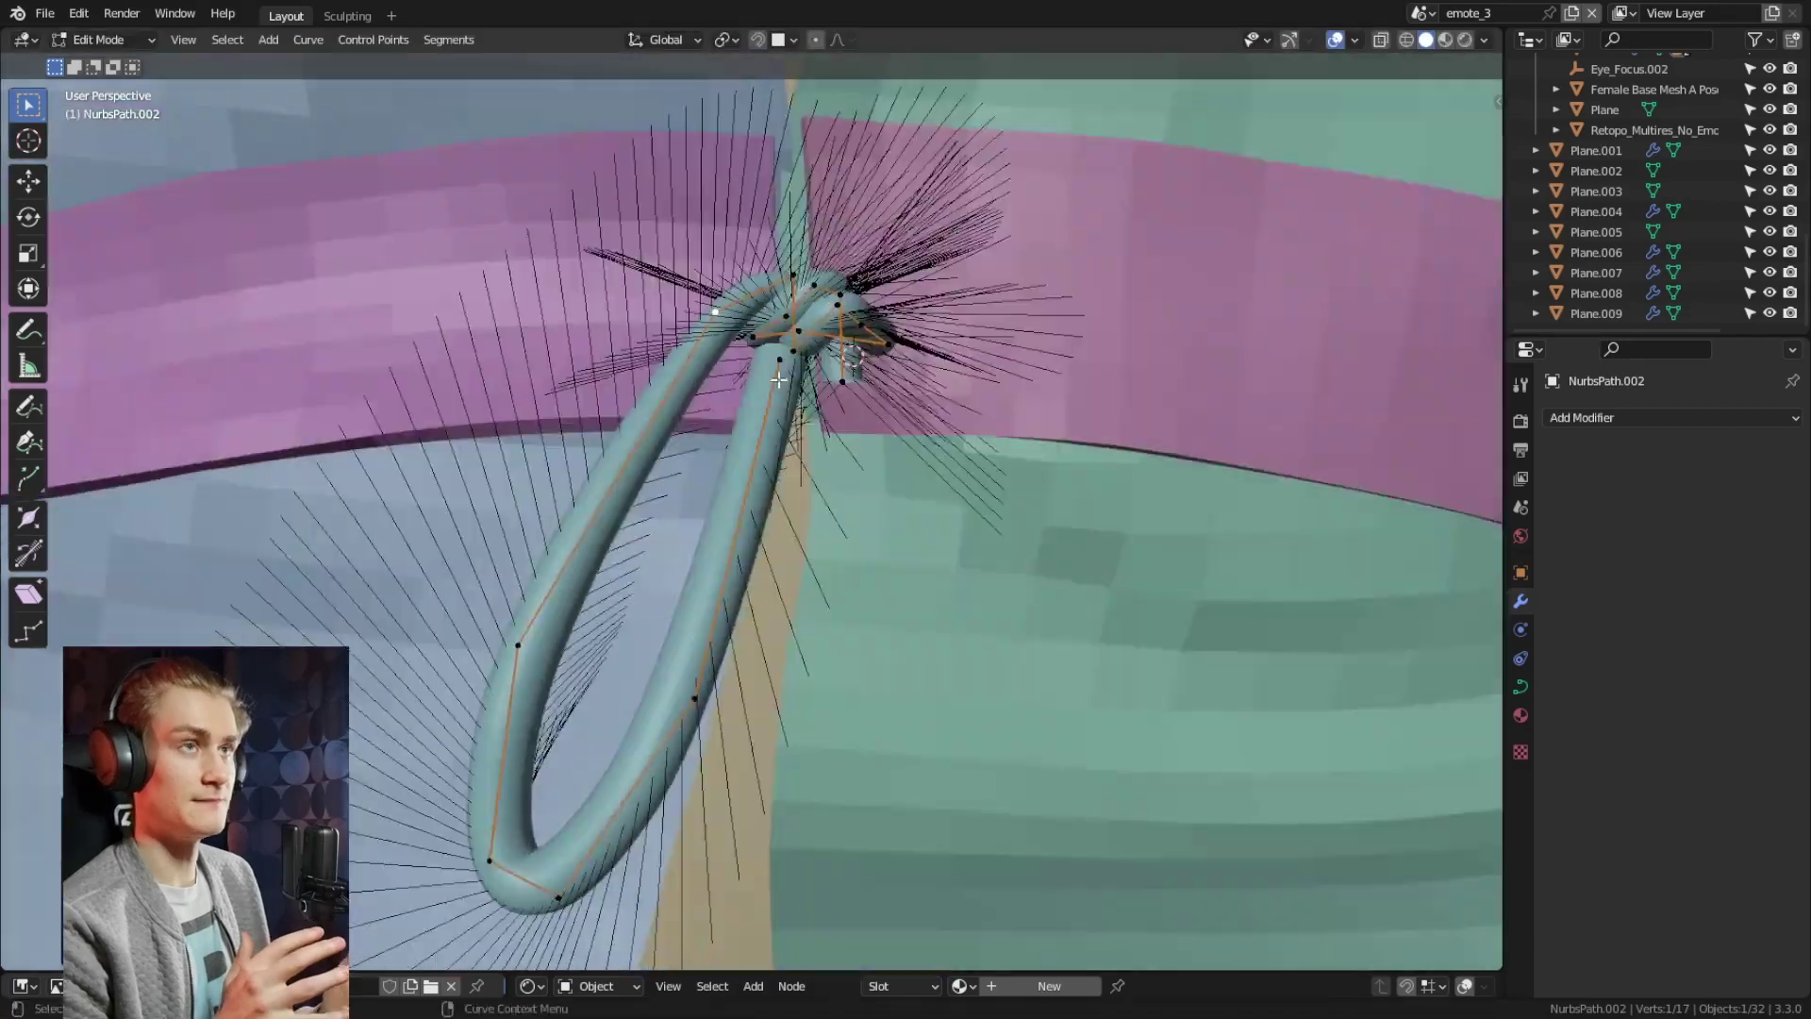
{"action": "middle_click_drag", "start_coordinate": [785, 369], "coordinate": [841, 716]}
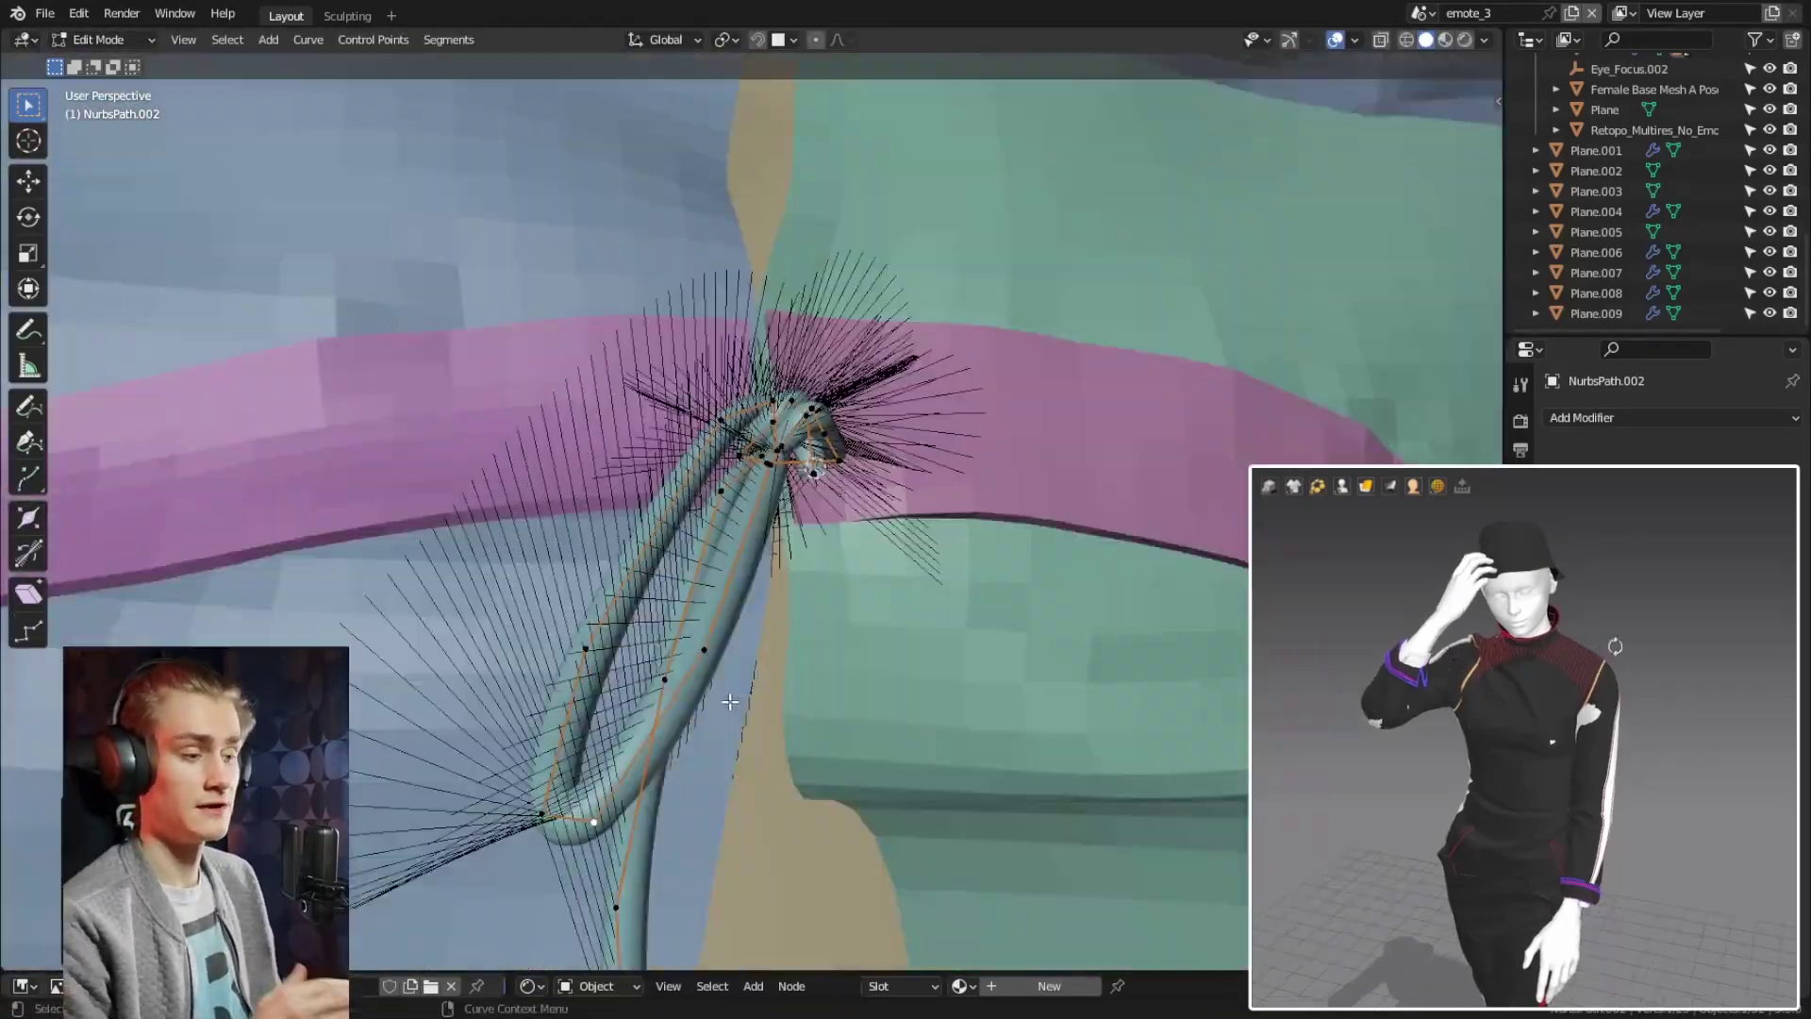
Extrude the cord's other end from the knot into the second hanging loop of the bow on the character's left
{"action": "middle_click_drag", "start_coordinate": [730, 702], "coordinate": [830, 500]}
{"action": "scroll", "coordinate": [830, 500], "scroll_direction": "down", "scroll_amount": 5}
{"action": "key", "text": "g"}
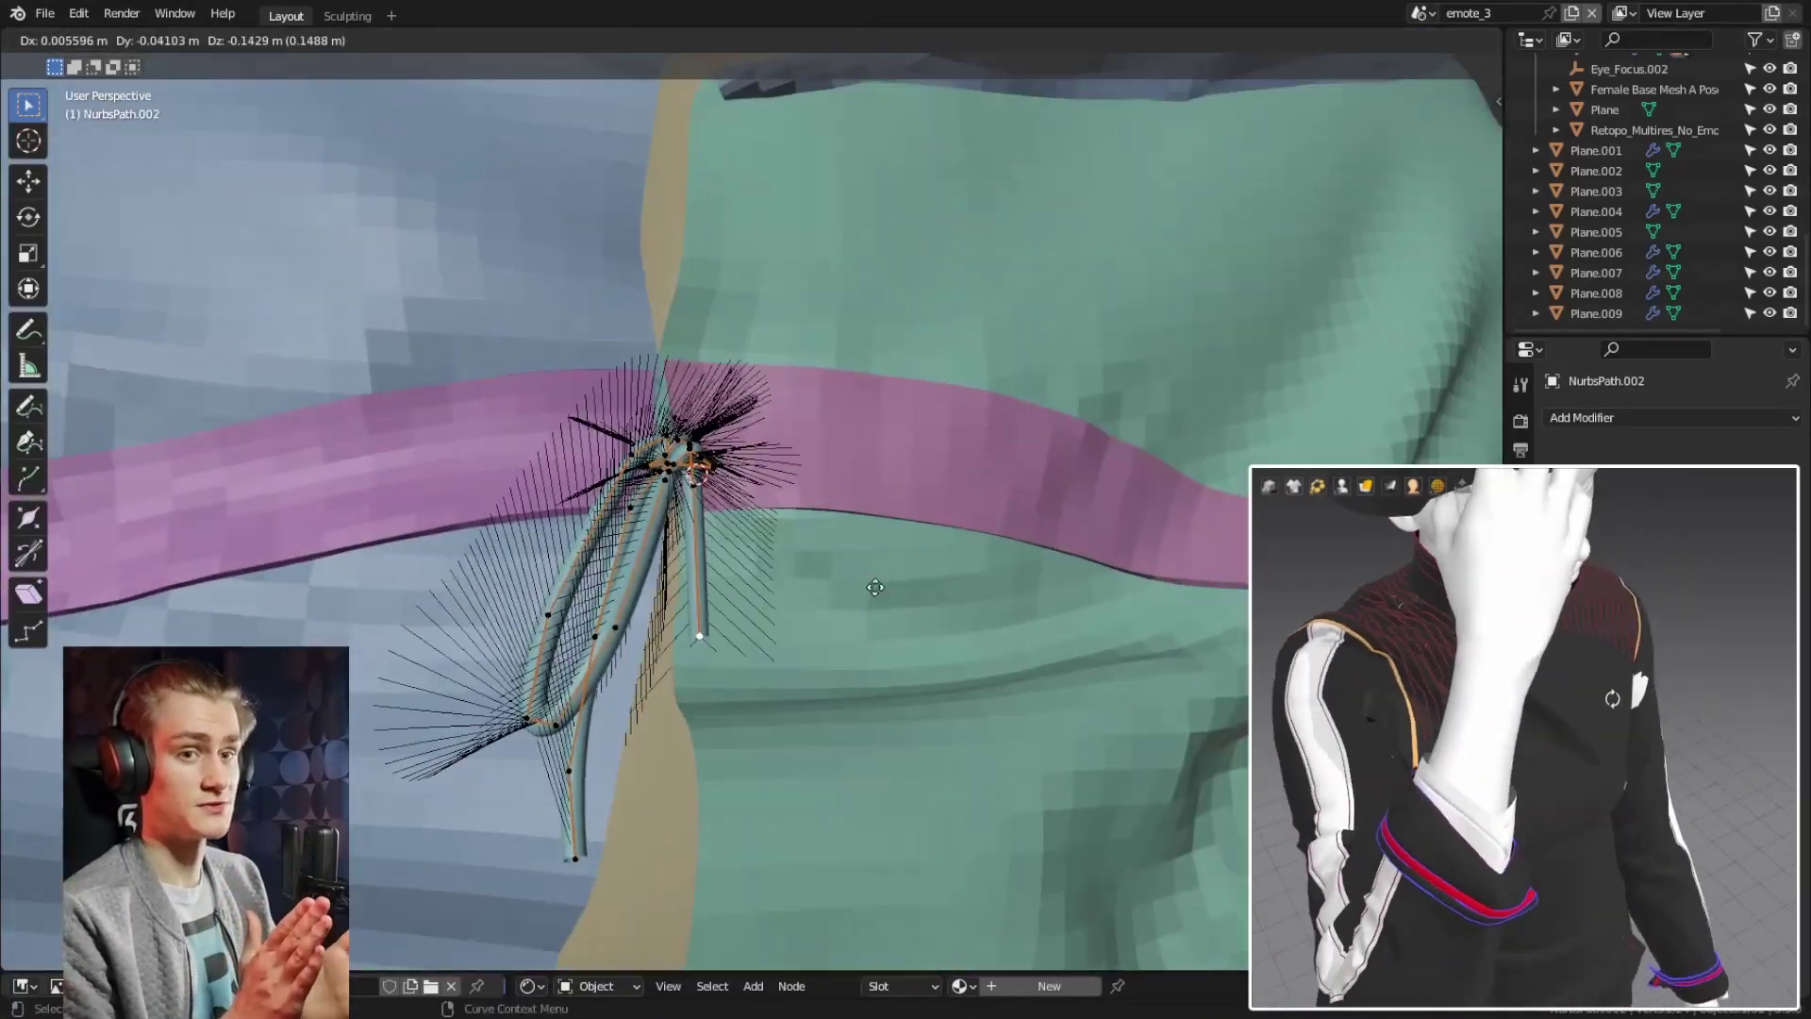
{"action": "left_click", "coordinate": [922, 595]}
{"action": "middle_click_drag", "start_coordinate": [923, 595], "coordinate": [830, 479]}
{"action": "key", "text": "e"}
{"action": "left_click", "coordinate": [869, 610]}
{"action": "key", "text": "e"}
{"action": "left_click", "coordinate": [871, 440]}
{"action": "key", "text": "Tab"}
Add a small UV sphere as a bead at the loose cord end on the character's left
{"action": "key", "text": "shift+a"}
{"action": "mouse_move", "coordinate": [830, 479]}
{"action": "left_click", "coordinate": [845, 547]}
{"action": "scroll", "coordinate": [846, 547], "scroll_direction": "down", "scroll_amount": 4}
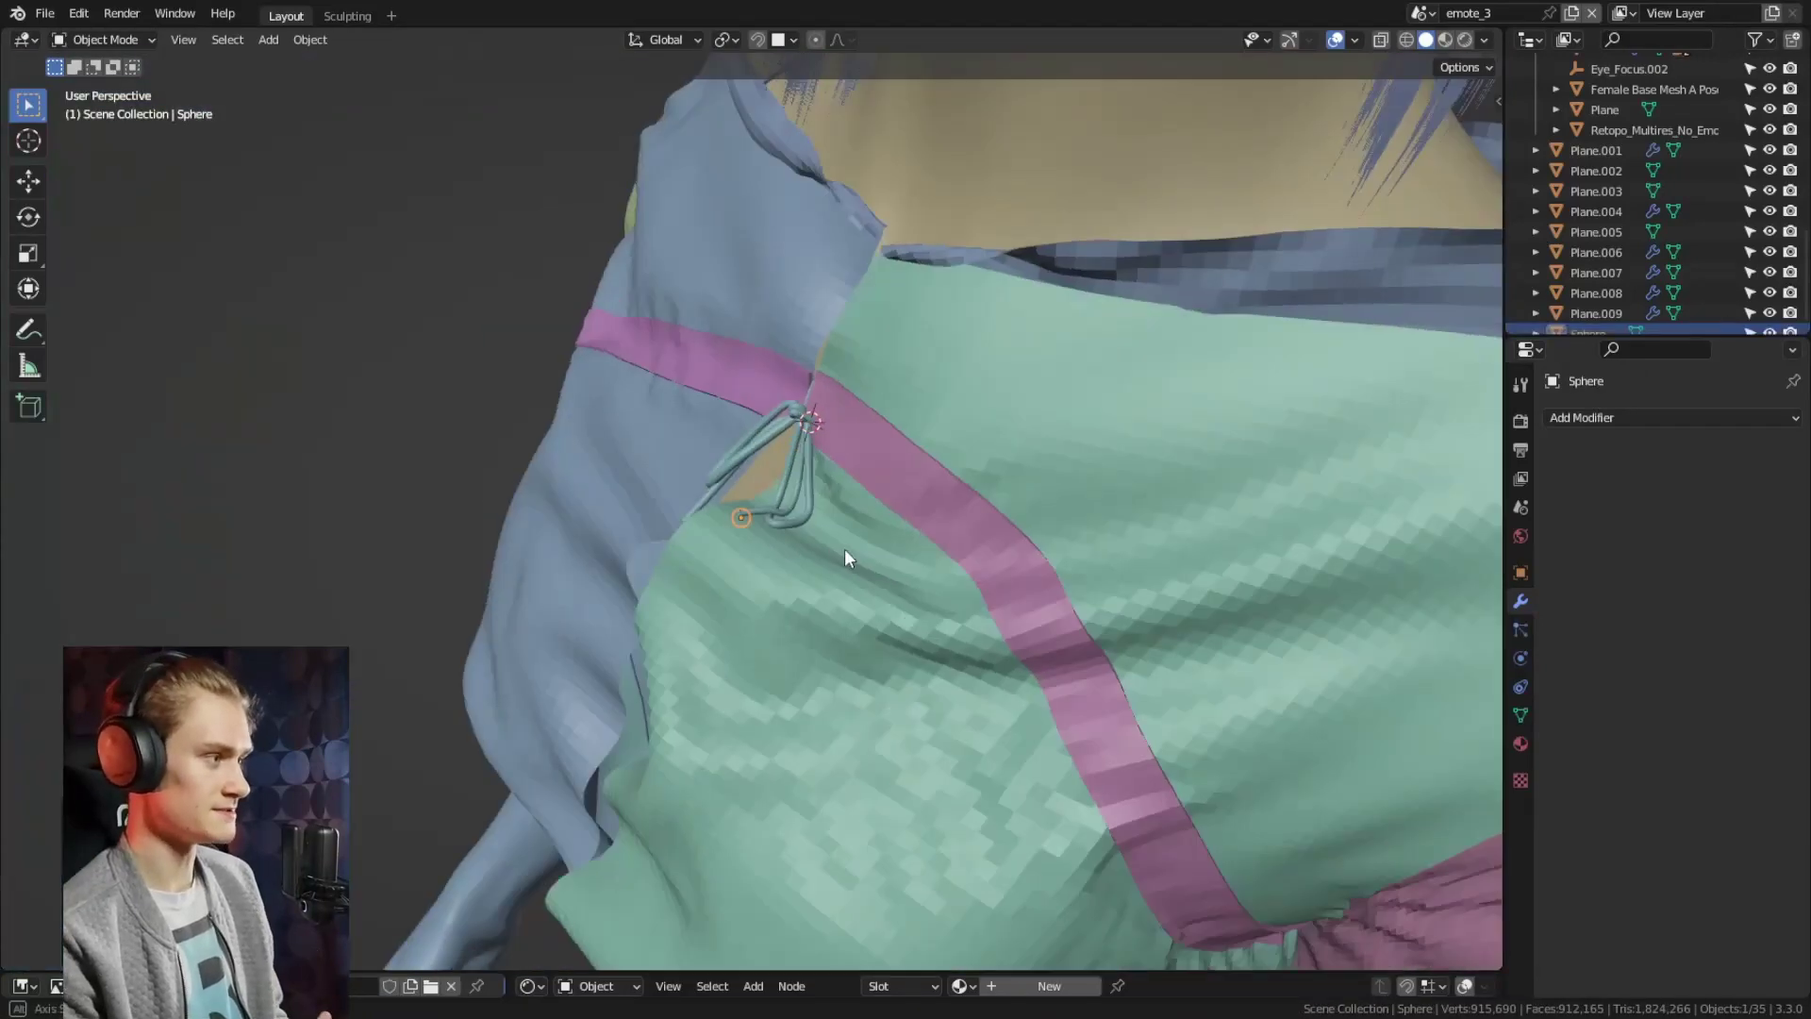
{"action": "scroll", "coordinate": [845, 547], "scroll_direction": "up", "scroll_amount": 6}
{"action": "key", "text": "r"}
{"action": "key", "text": "r"}
{"action": "left_click", "coordinate": [920, 415]}
{"action": "mouse_move", "coordinate": [919, 415]}
{"action": "middle_mouse_down"}
{"action": "mouse_move", "coordinate": [1032, 598]}
{"action": "mouse_move", "coordinate": [923, 405]}
{"action": "middle_mouse_up"}
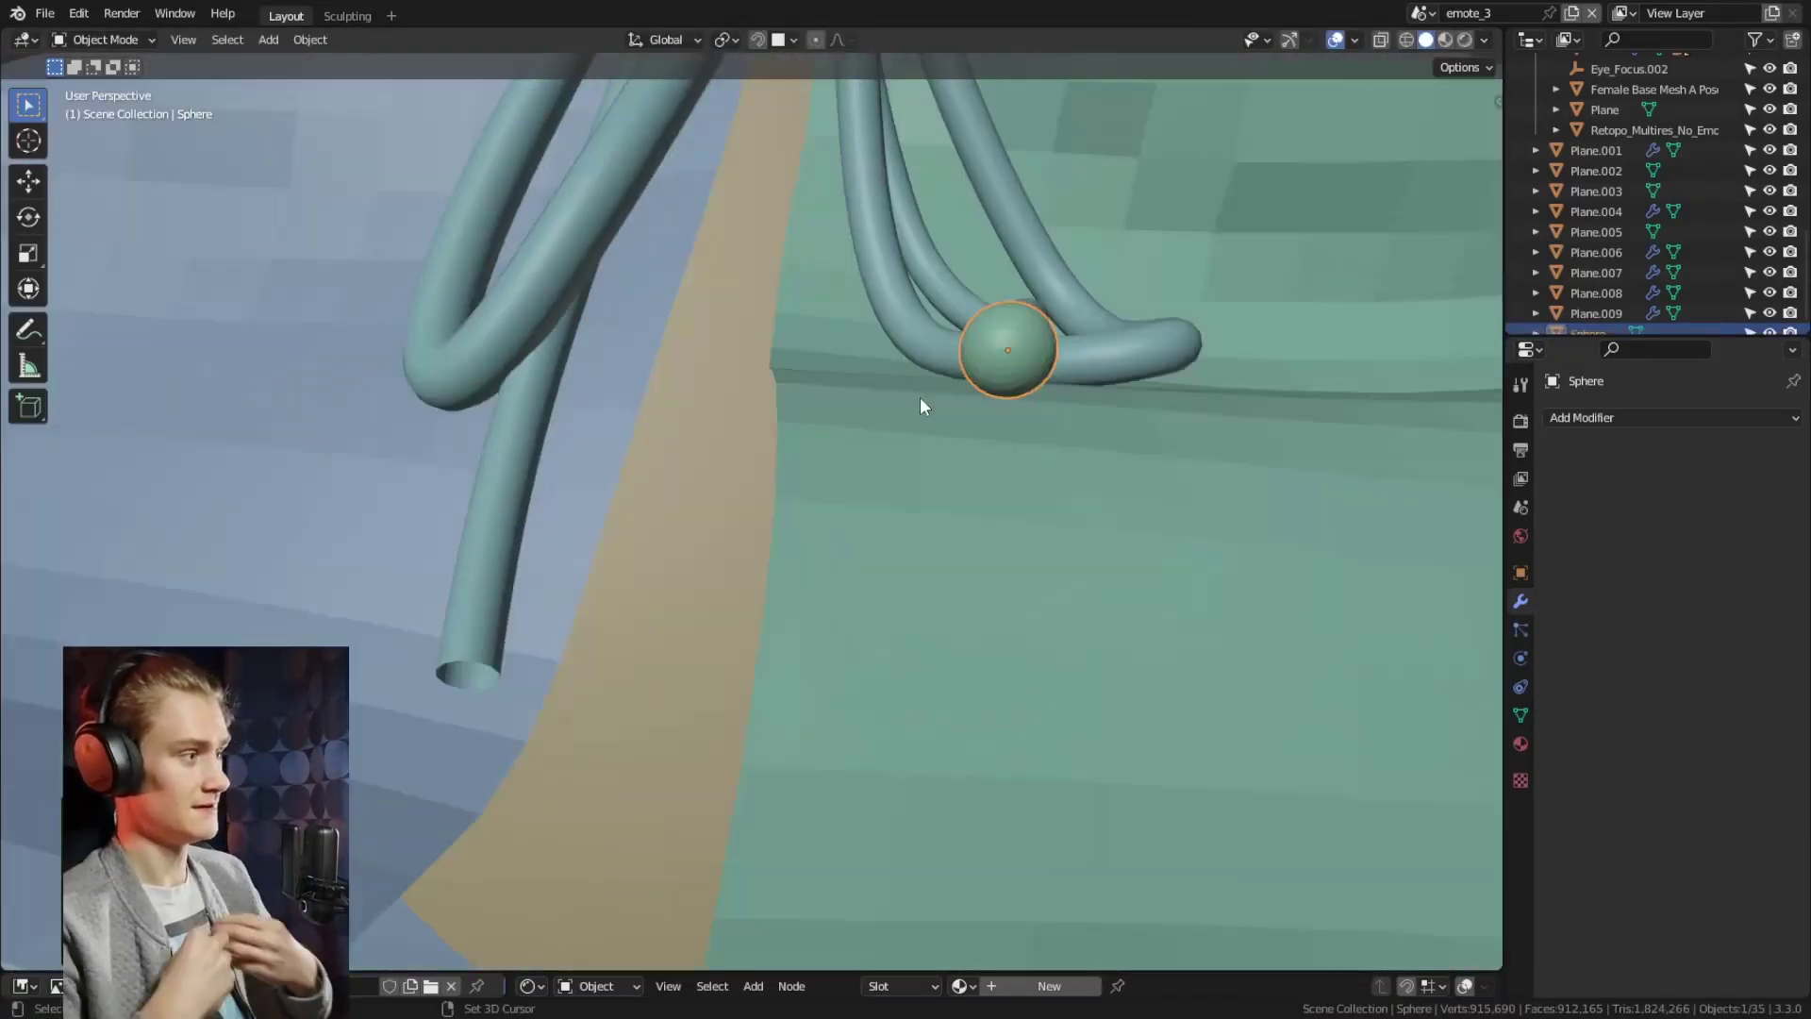
Place a copy of the bead at the bow's other loose cord end and fit the curve's end point to it
{"action": "left_click", "coordinate": [818, 528]}
{"action": "middle_click_drag", "start_coordinate": [819, 528], "coordinate": [937, 394]}
{"action": "left_click", "coordinate": [777, 130]}
{"action": "left_click", "coordinate": [660, 245]}
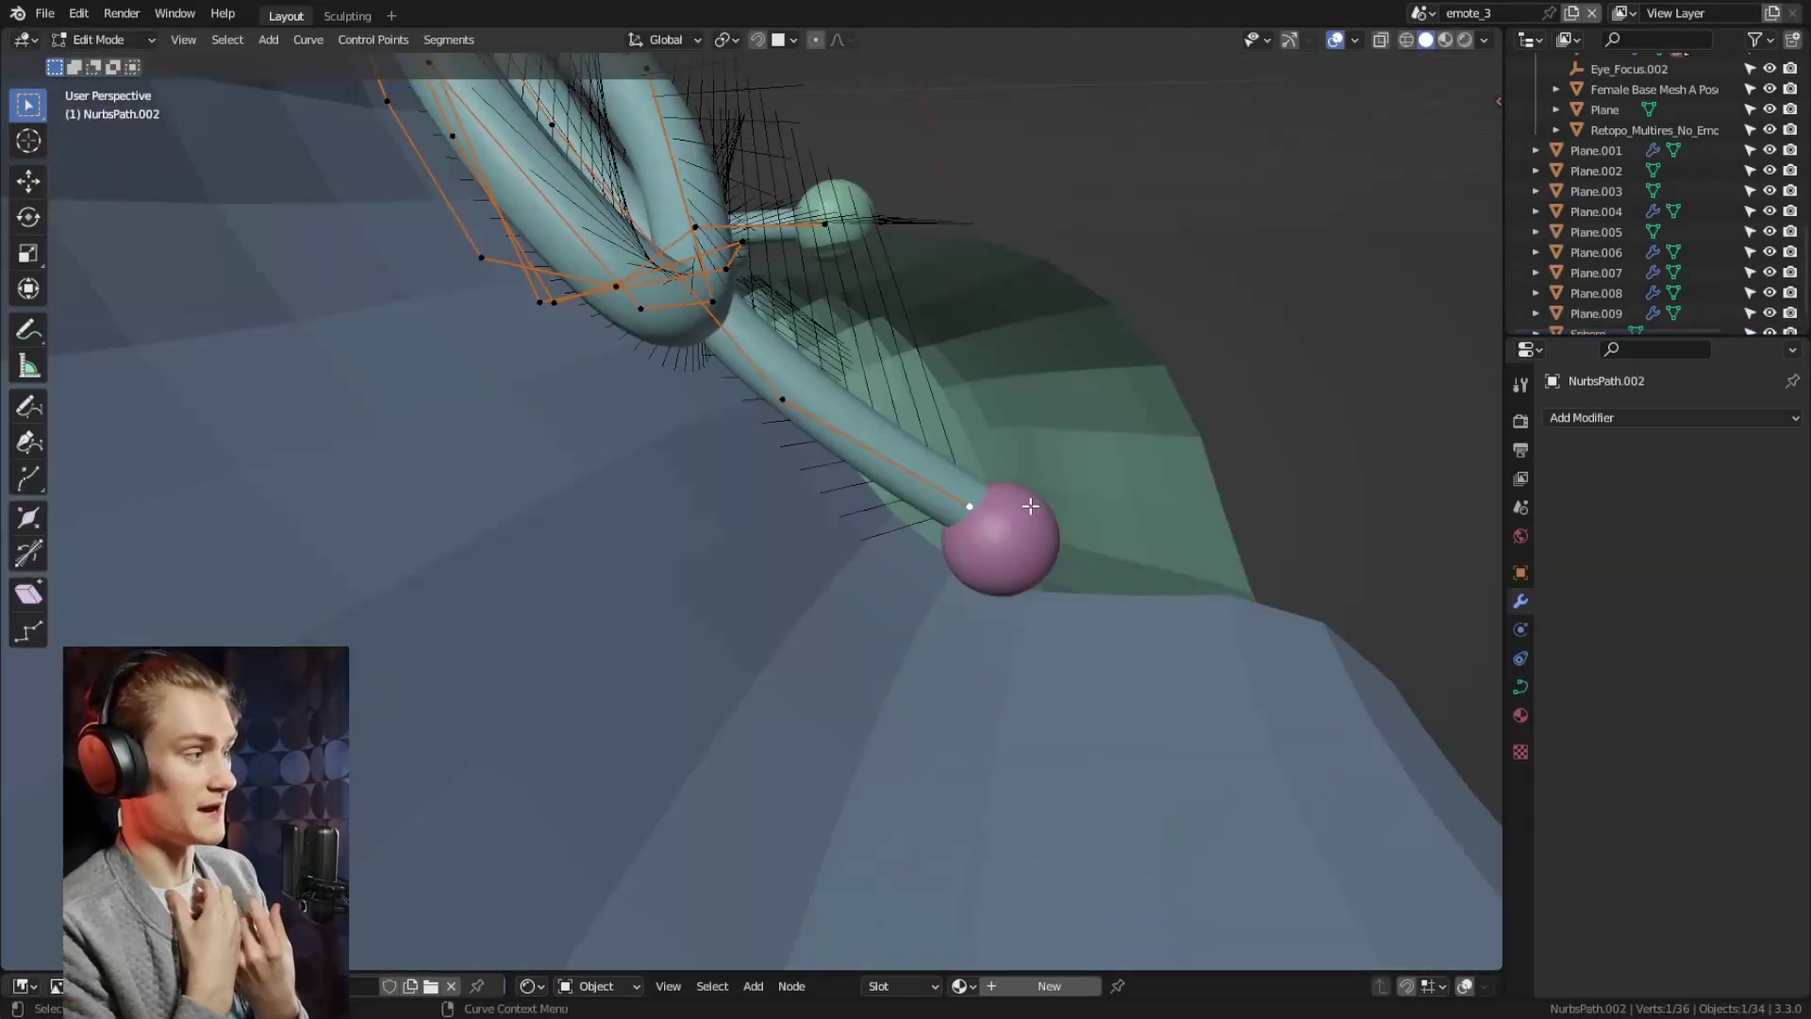
{"action": "middle_click_drag", "start_coordinate": [661, 246], "coordinate": [773, 528]}
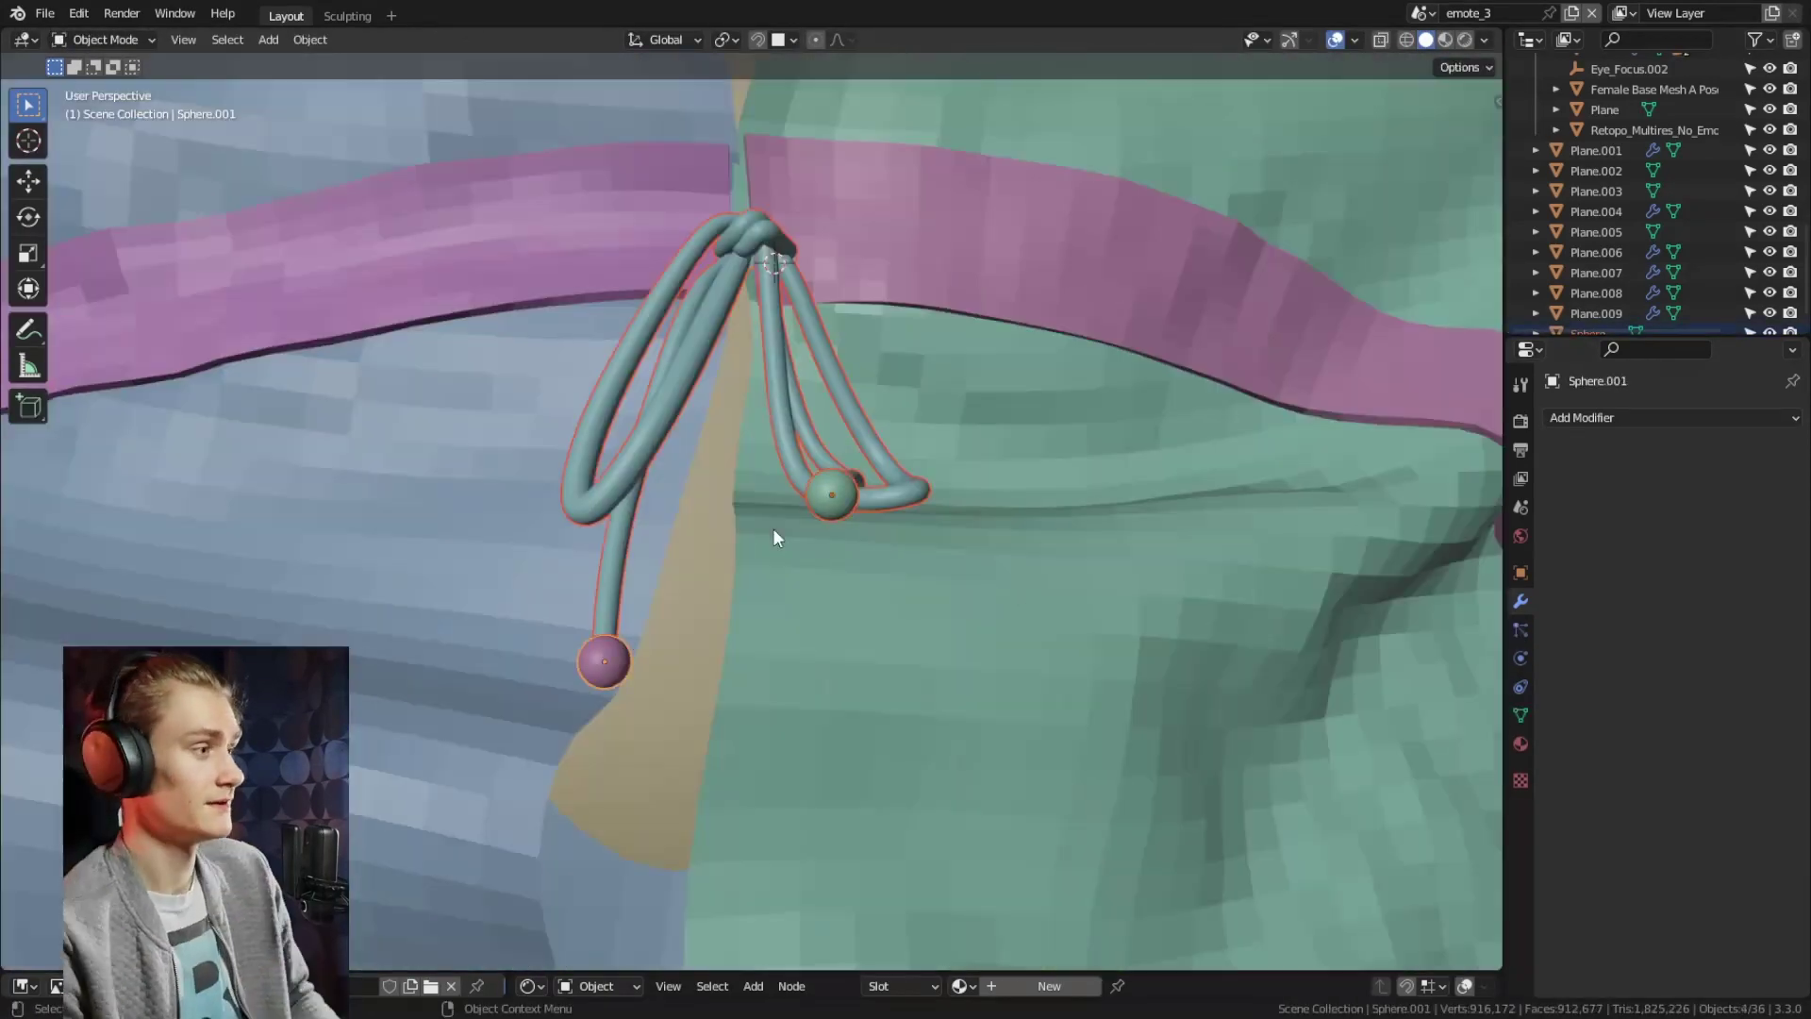
Parent the bow cord and its end beads together and tidy the expanded object list
{"action": "left_click", "coordinate": [596, 660]}
{"action": "scroll", "coordinate": [1624, 196], "scroll_direction": "up", "scroll_amount": 5}
{"action": "middle_click_drag", "start_coordinate": [801, 451], "coordinate": [772, 673]}
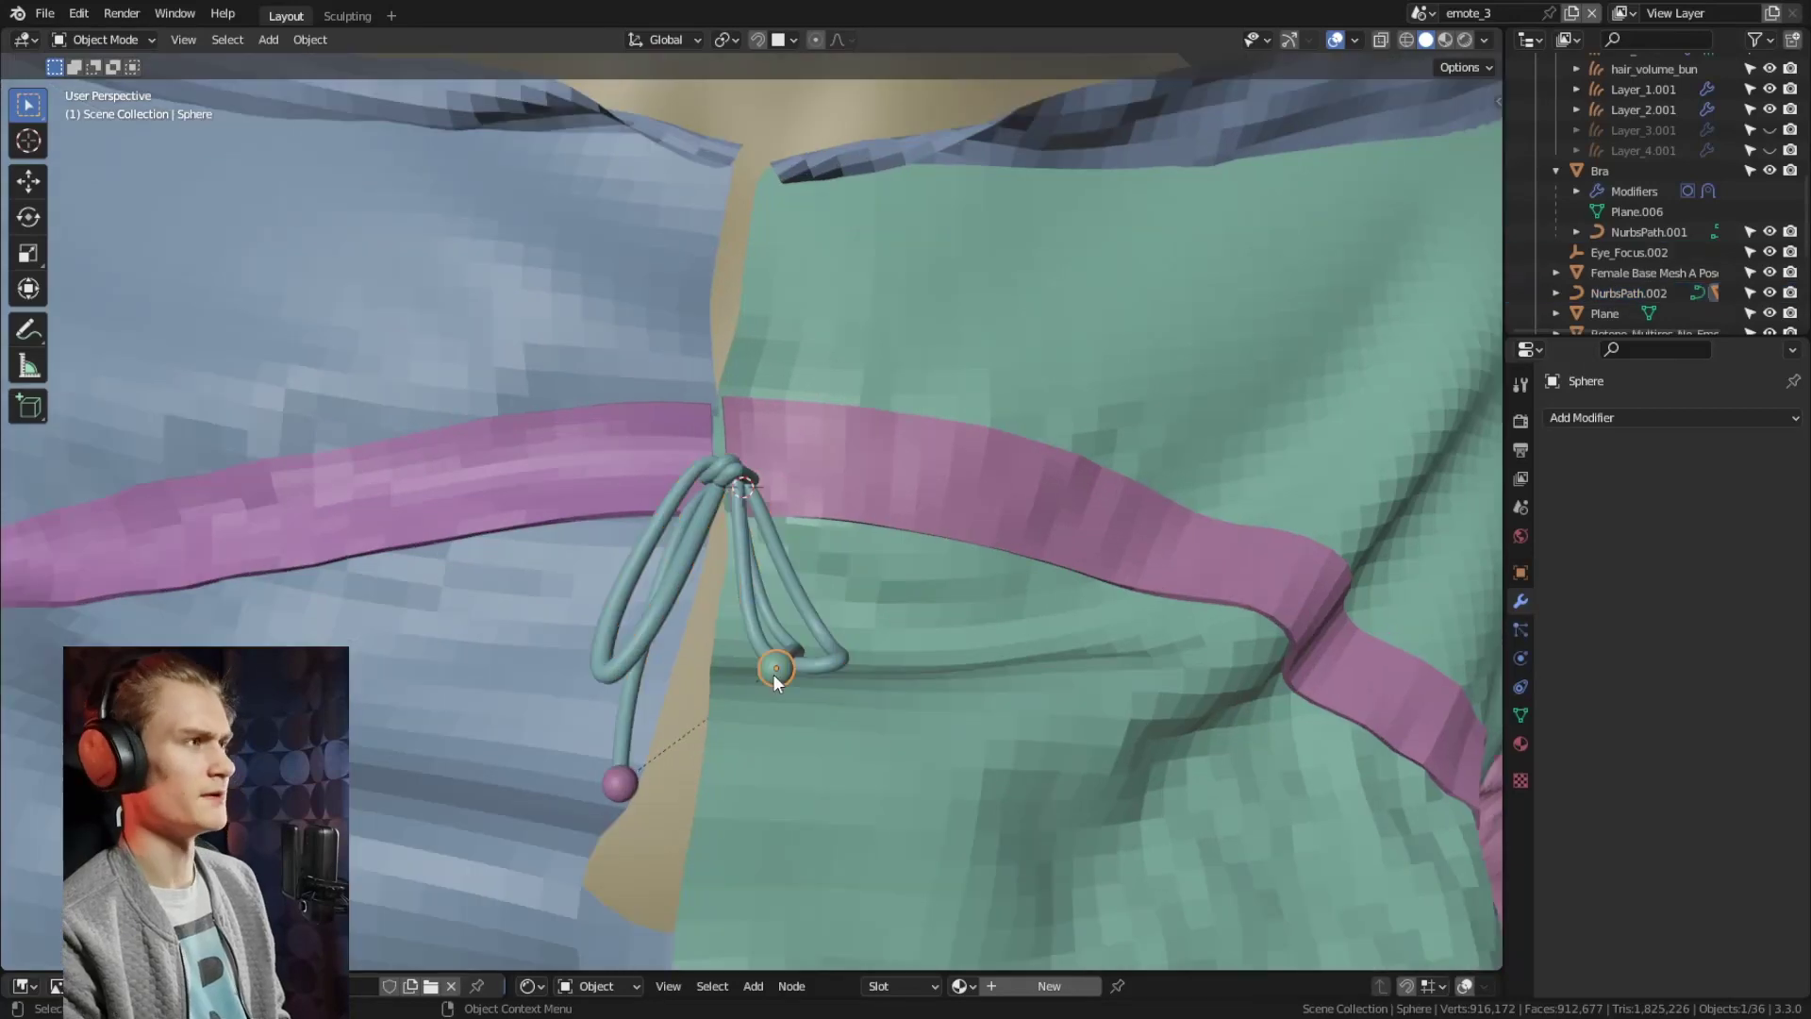
{"action": "left_click", "coordinate": [773, 673]}
{"action": "scroll", "coordinate": [1638, 237], "scroll_direction": "down", "scroll_amount": 5}
{"action": "left_click", "coordinate": [1532, 111]}
Build an elbow cuff from a cylinder with Subdivision, 0.066 m Solidify and 0.025 m Bevel modifiers, and scale it around the arm proportionally
{"action": "scroll", "coordinate": [1558, 166], "scroll_direction": "up", "scroll_amount": 4}
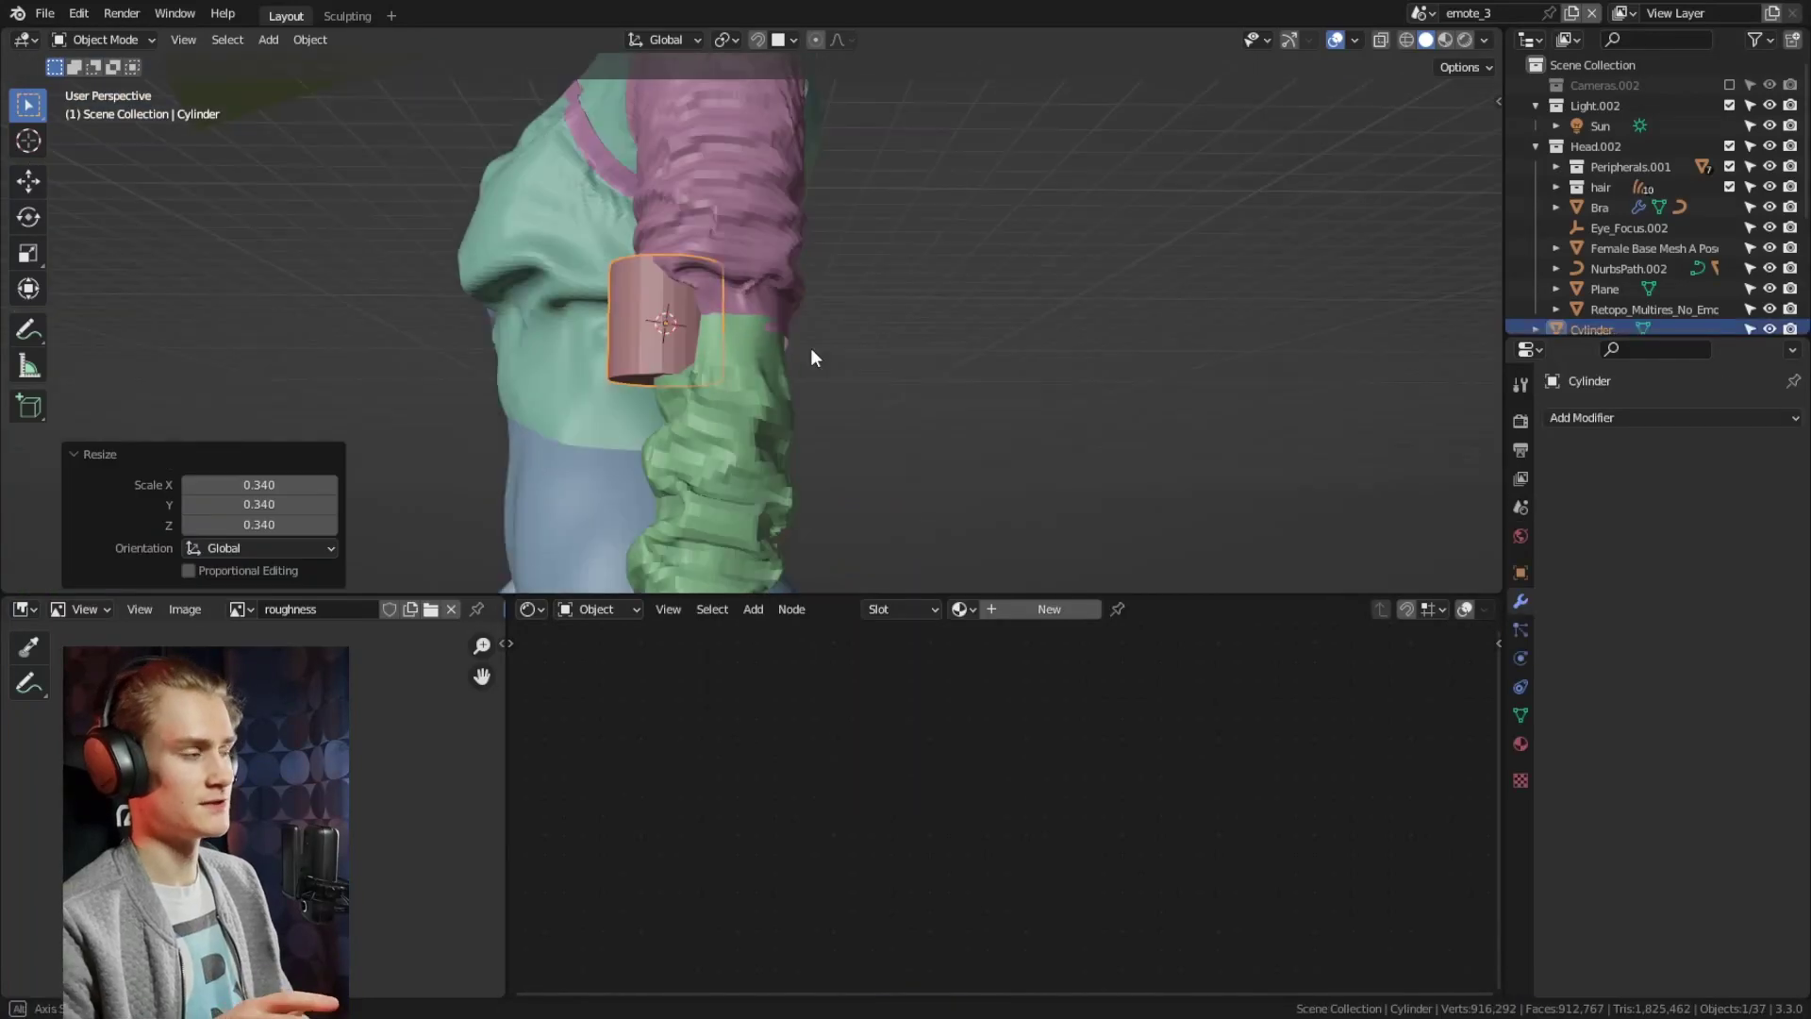
{"action": "key", "text": "KP_Decimal"}
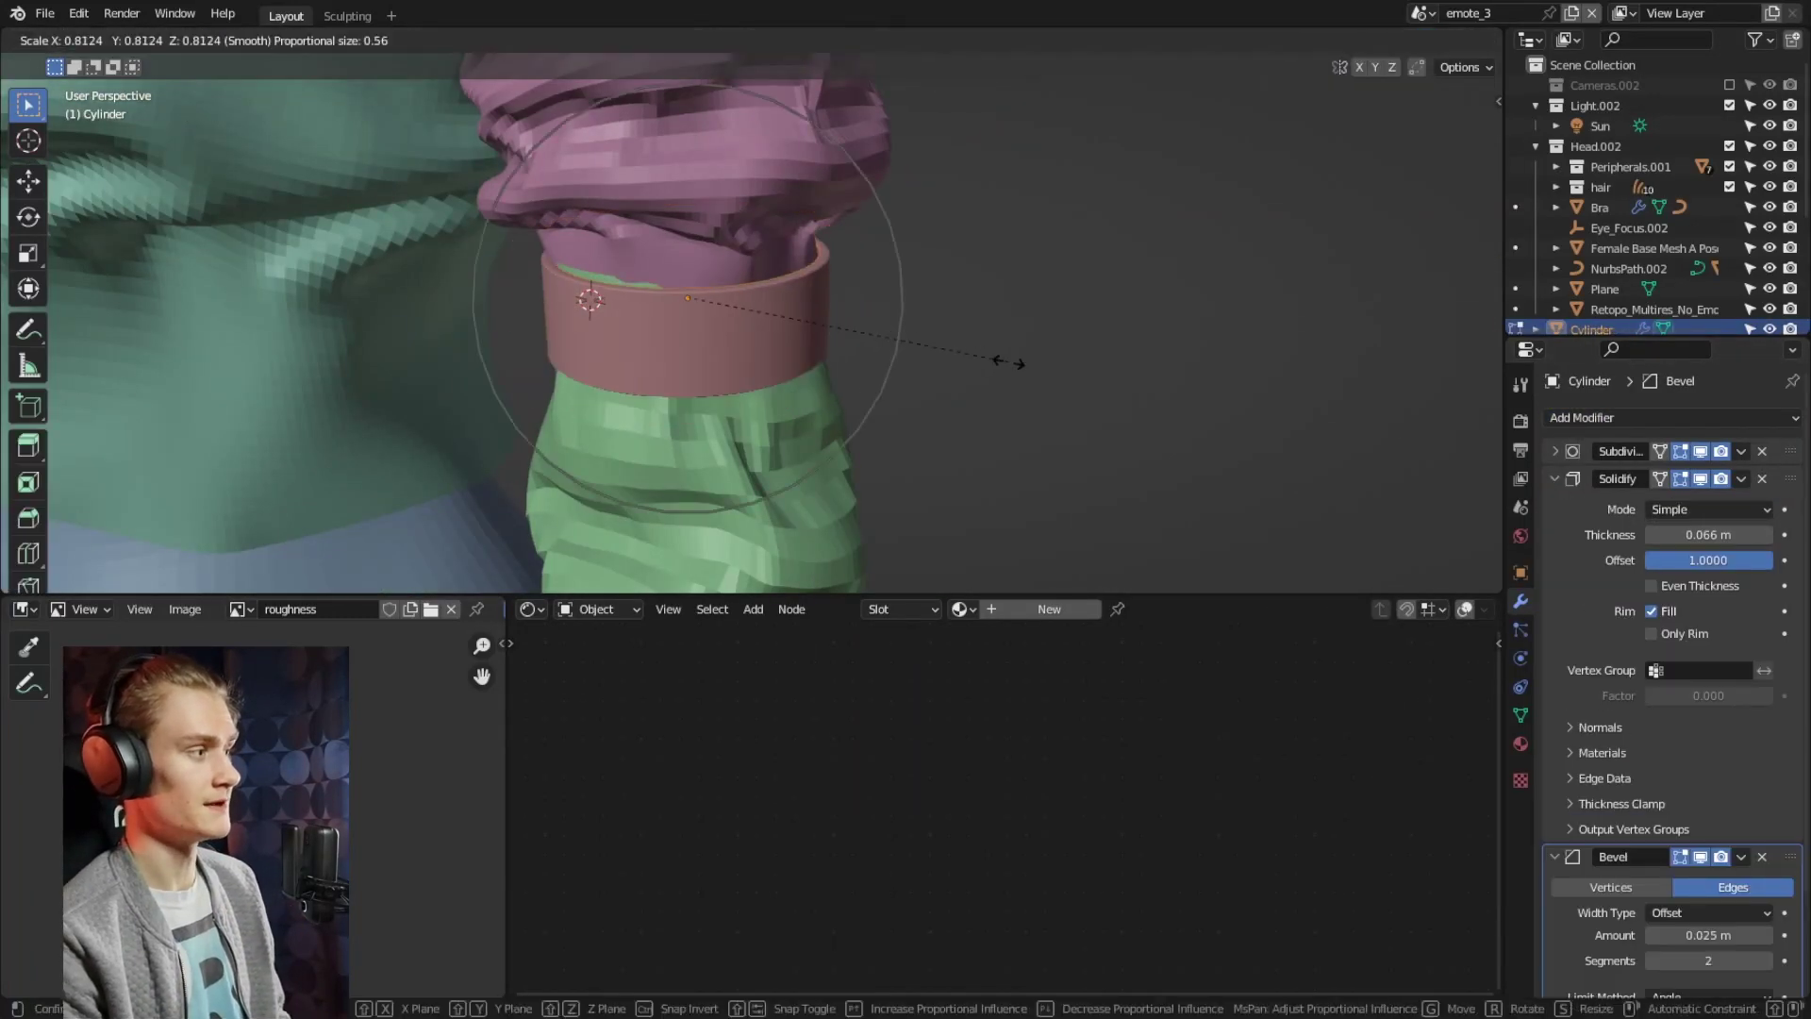
{"action": "left_click", "coordinate": [1008, 361]}
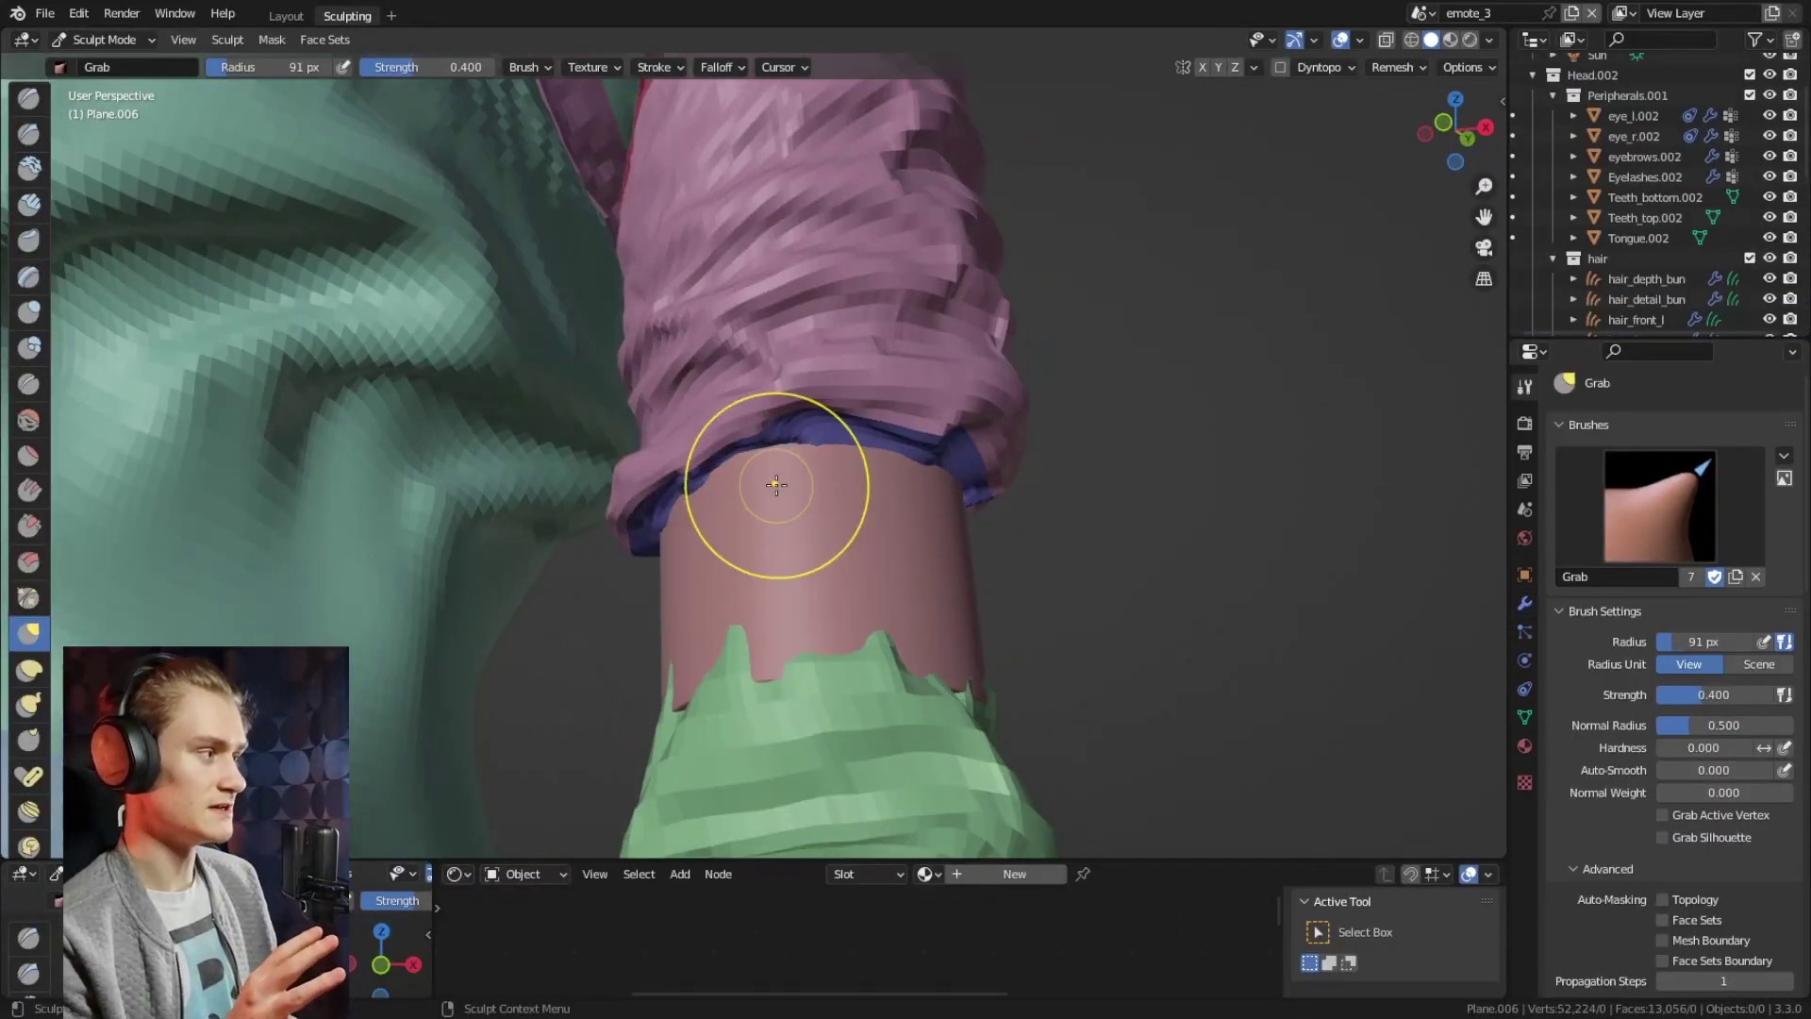
Pull the upper sleeve's hem over the cuff with the Grab brush and undo the last edge crease on the cuff's outer band
{"action": "left_click_drag", "start_coordinate": [767, 472], "coordinate": [850, 484]}
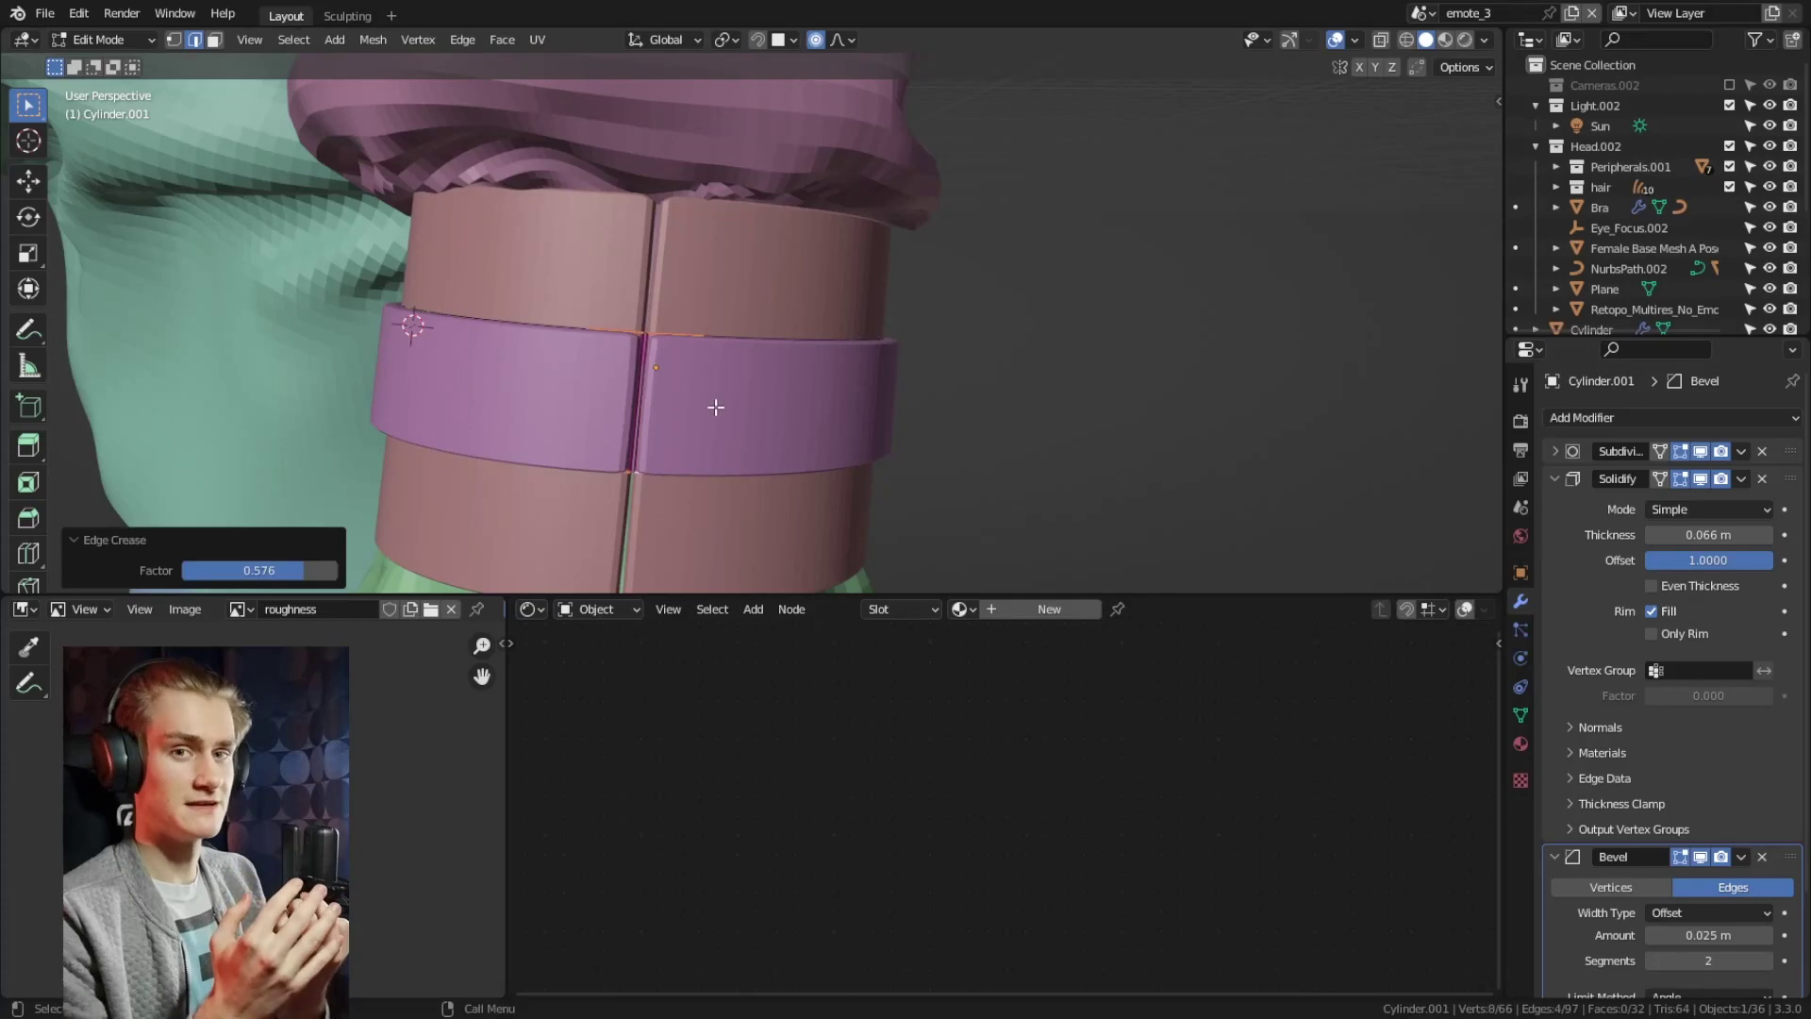
{"action": "key", "text": "ctrl+z"}
{"action": "key", "text": "F3"}
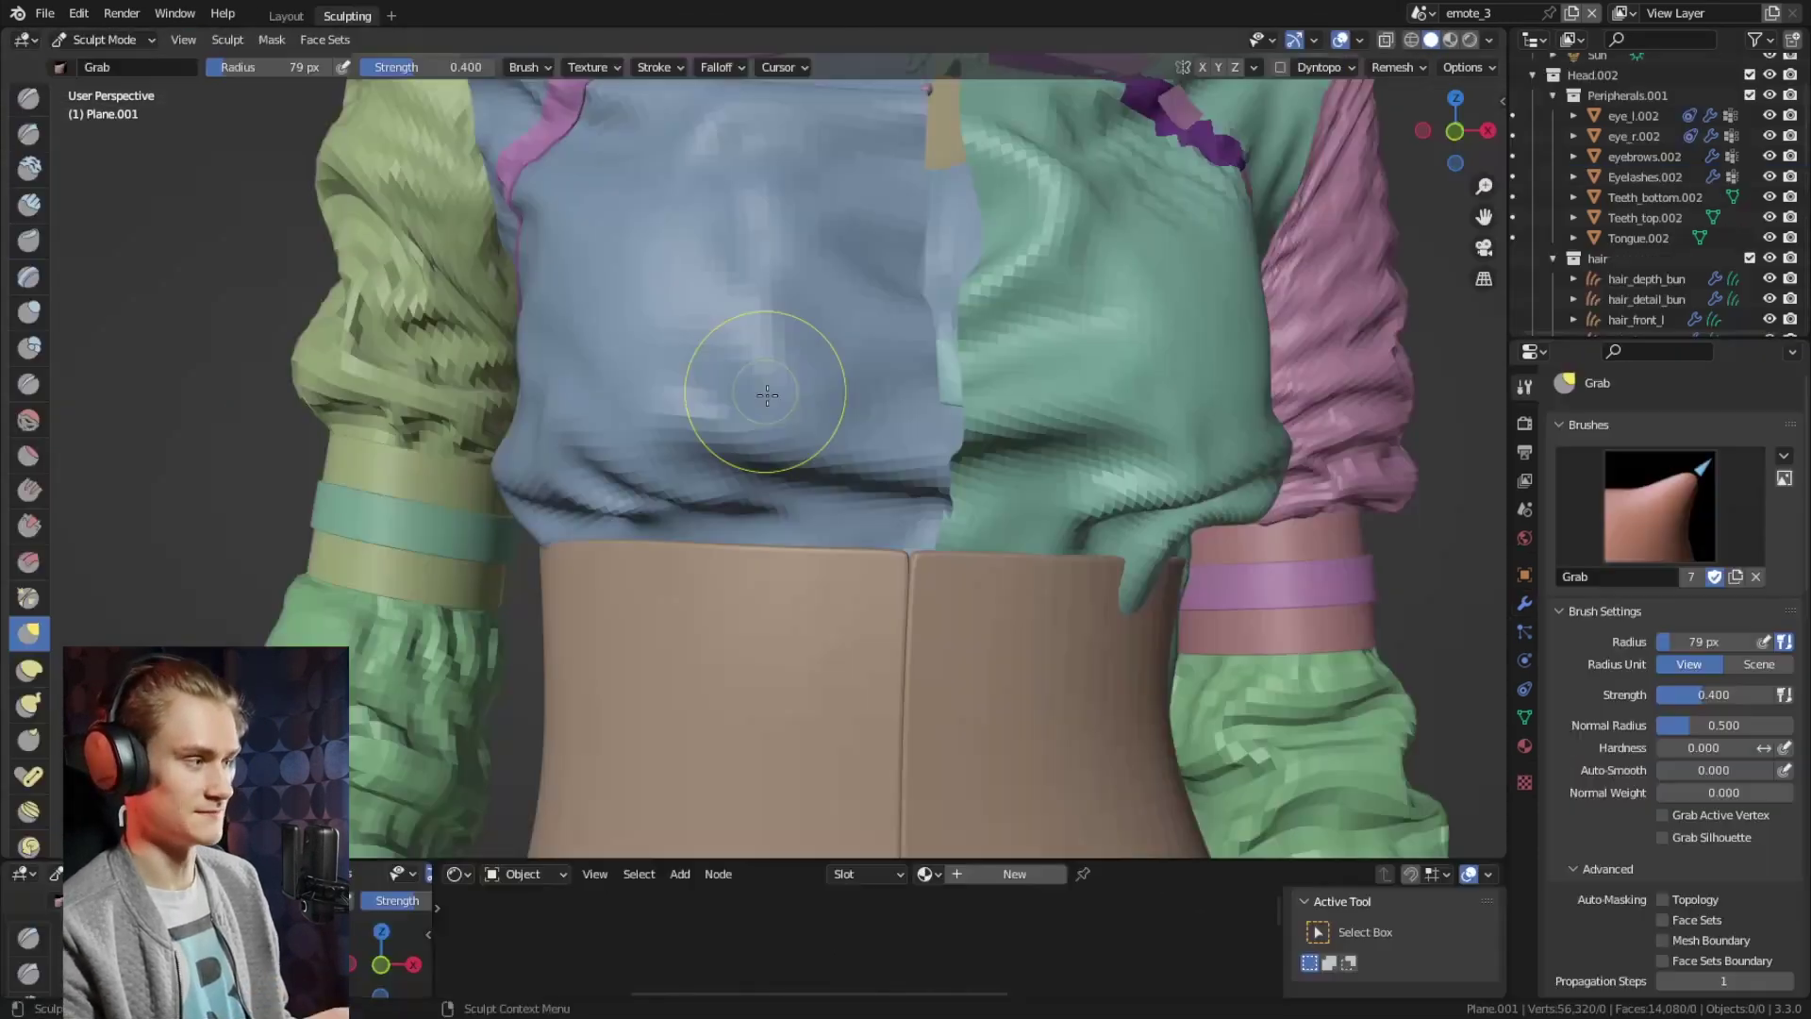
Resize the Grab brush and shape the torso panels' lower hem over the top of the corset, front and back
{"action": "key", "text": "f"}
{"action": "scroll", "coordinate": [805, 510], "scroll_direction": "up", "scroll_amount": 4}
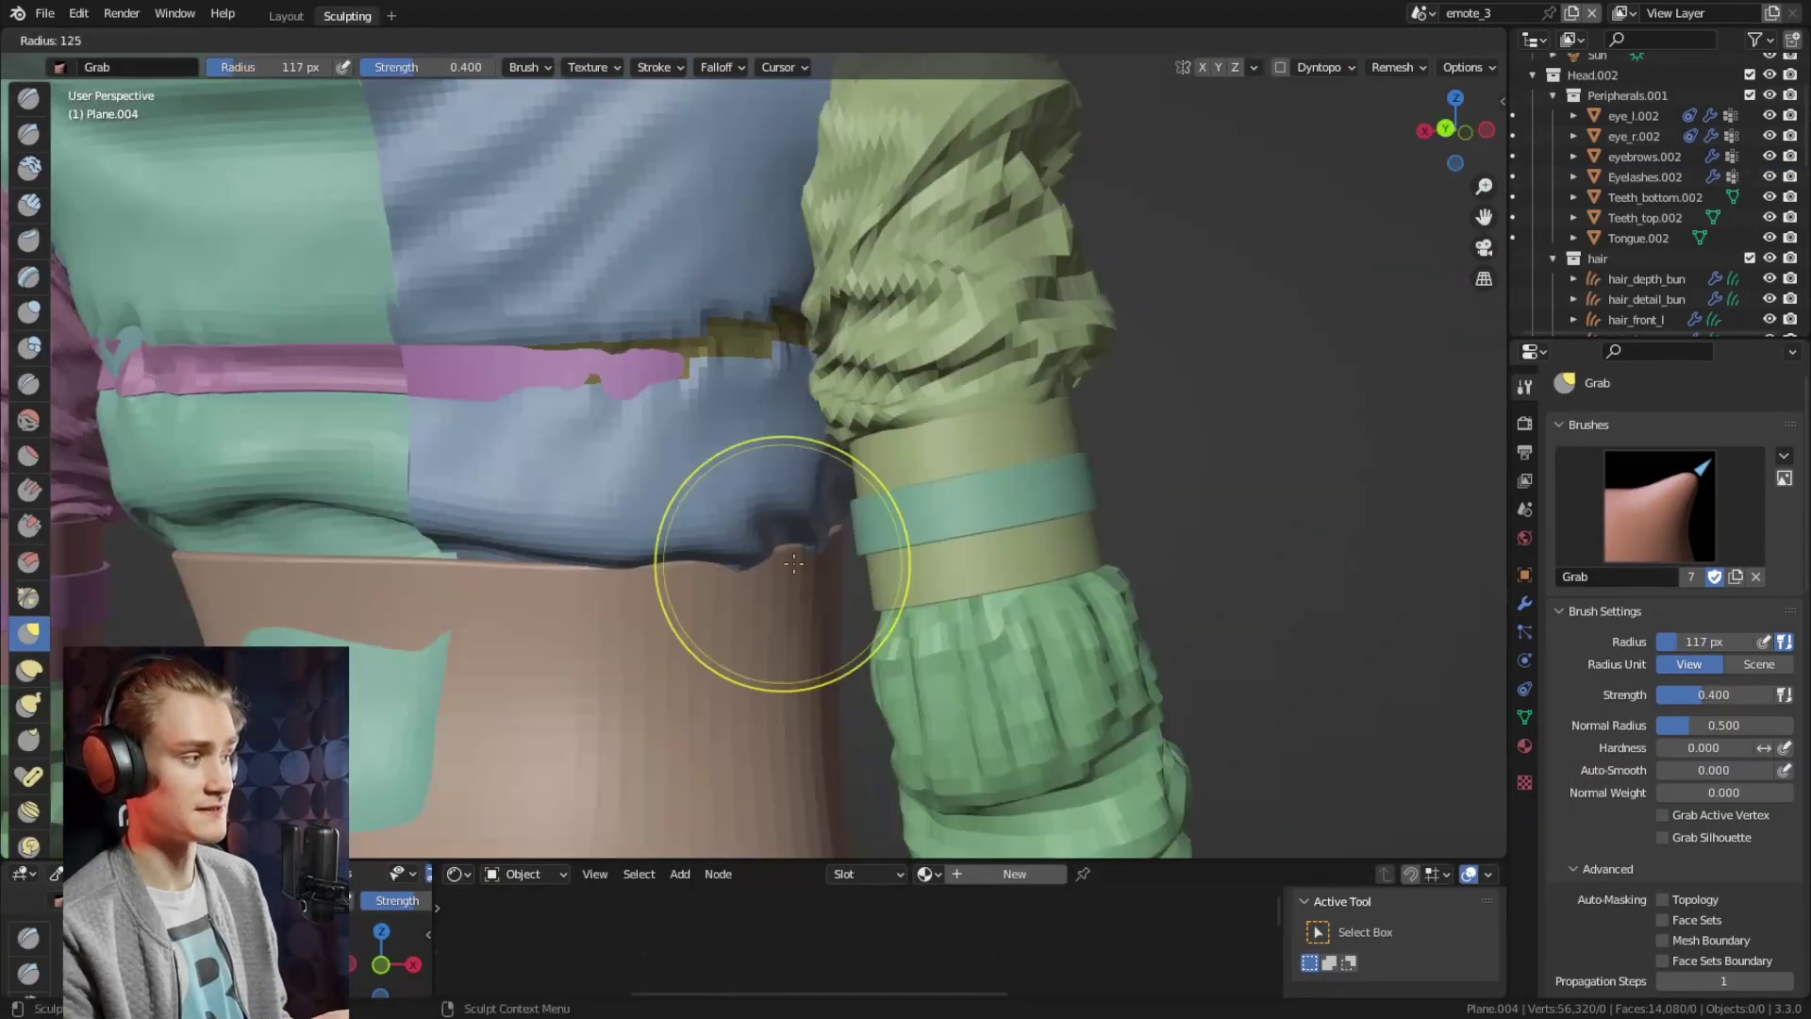
{"action": "scroll", "coordinate": [727, 525], "scroll_direction": "down", "scroll_amount": 3}
{"action": "scroll", "coordinate": [799, 630], "scroll_direction": "up", "scroll_amount": 3}
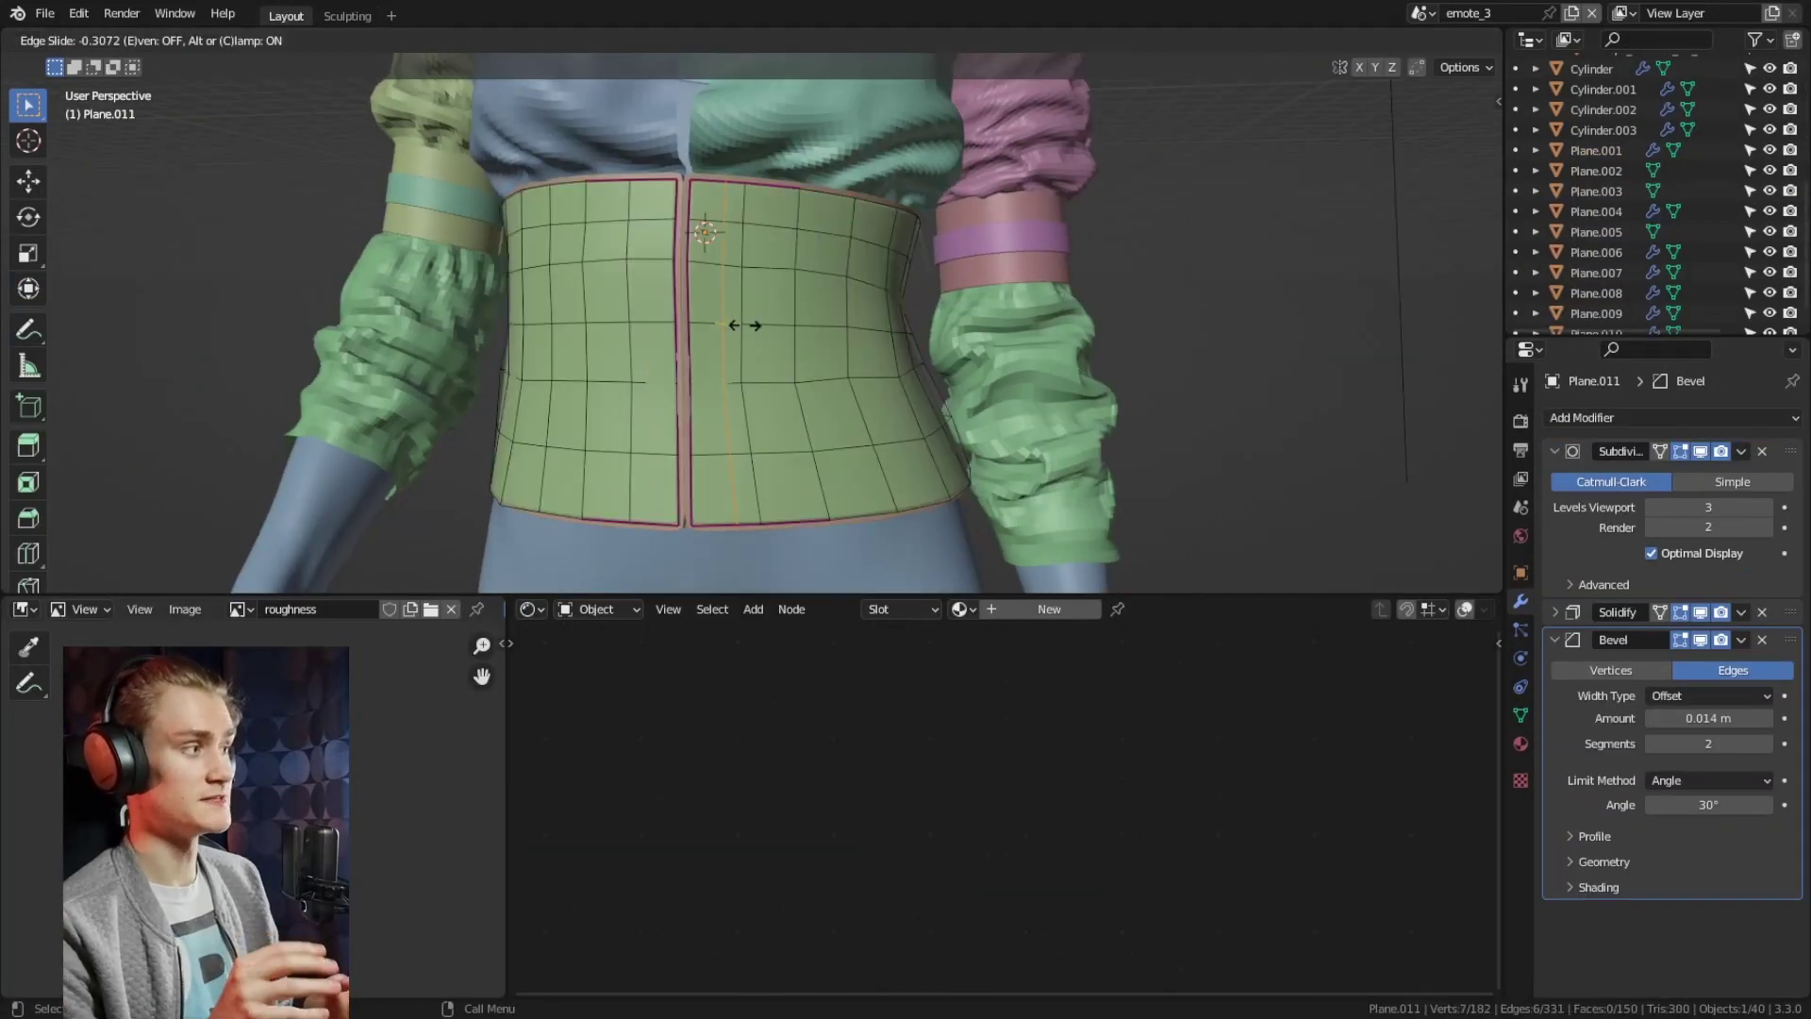
Slide the corset's vertical edge loop near the front opening and refine the separated vertical panels in Edit Mode
{"action": "left_click", "coordinate": [745, 325]}
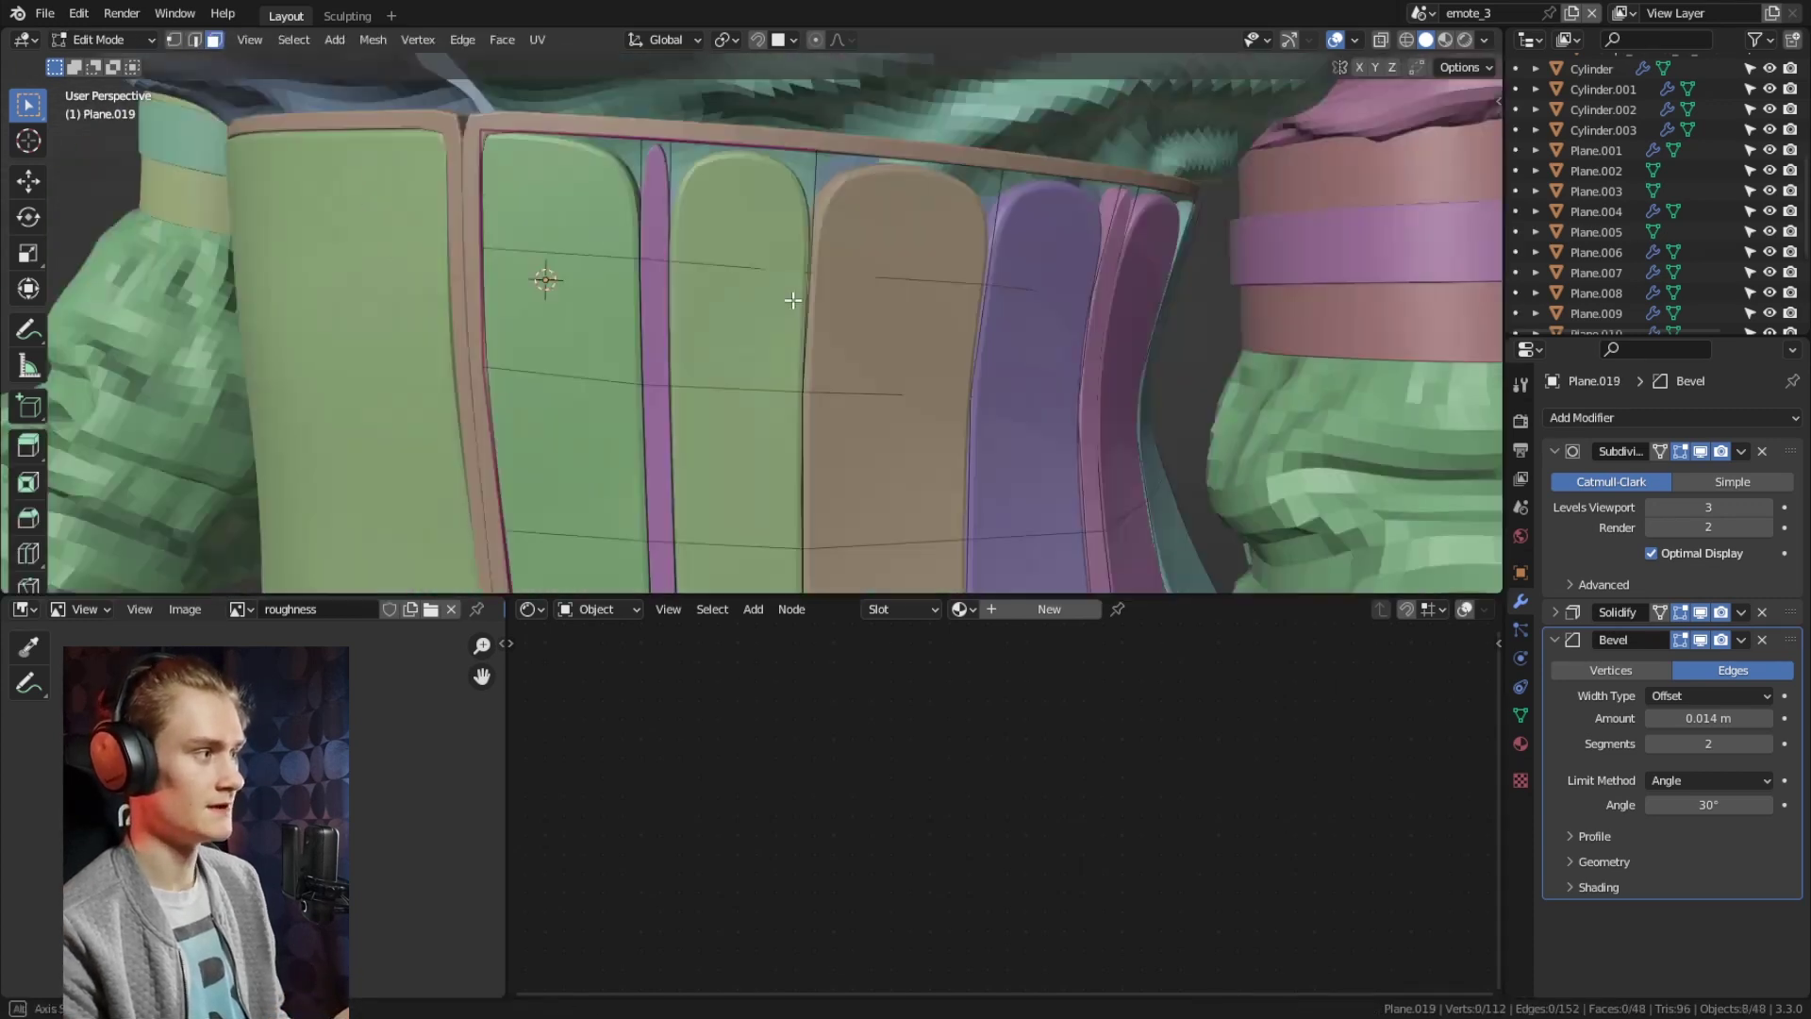
{"action": "left_click", "coordinate": [706, 179]}
{"action": "right_click", "coordinate": [706, 179]}
{"action": "middle_click_drag", "start_coordinate": [706, 179], "coordinate": [697, 184]}
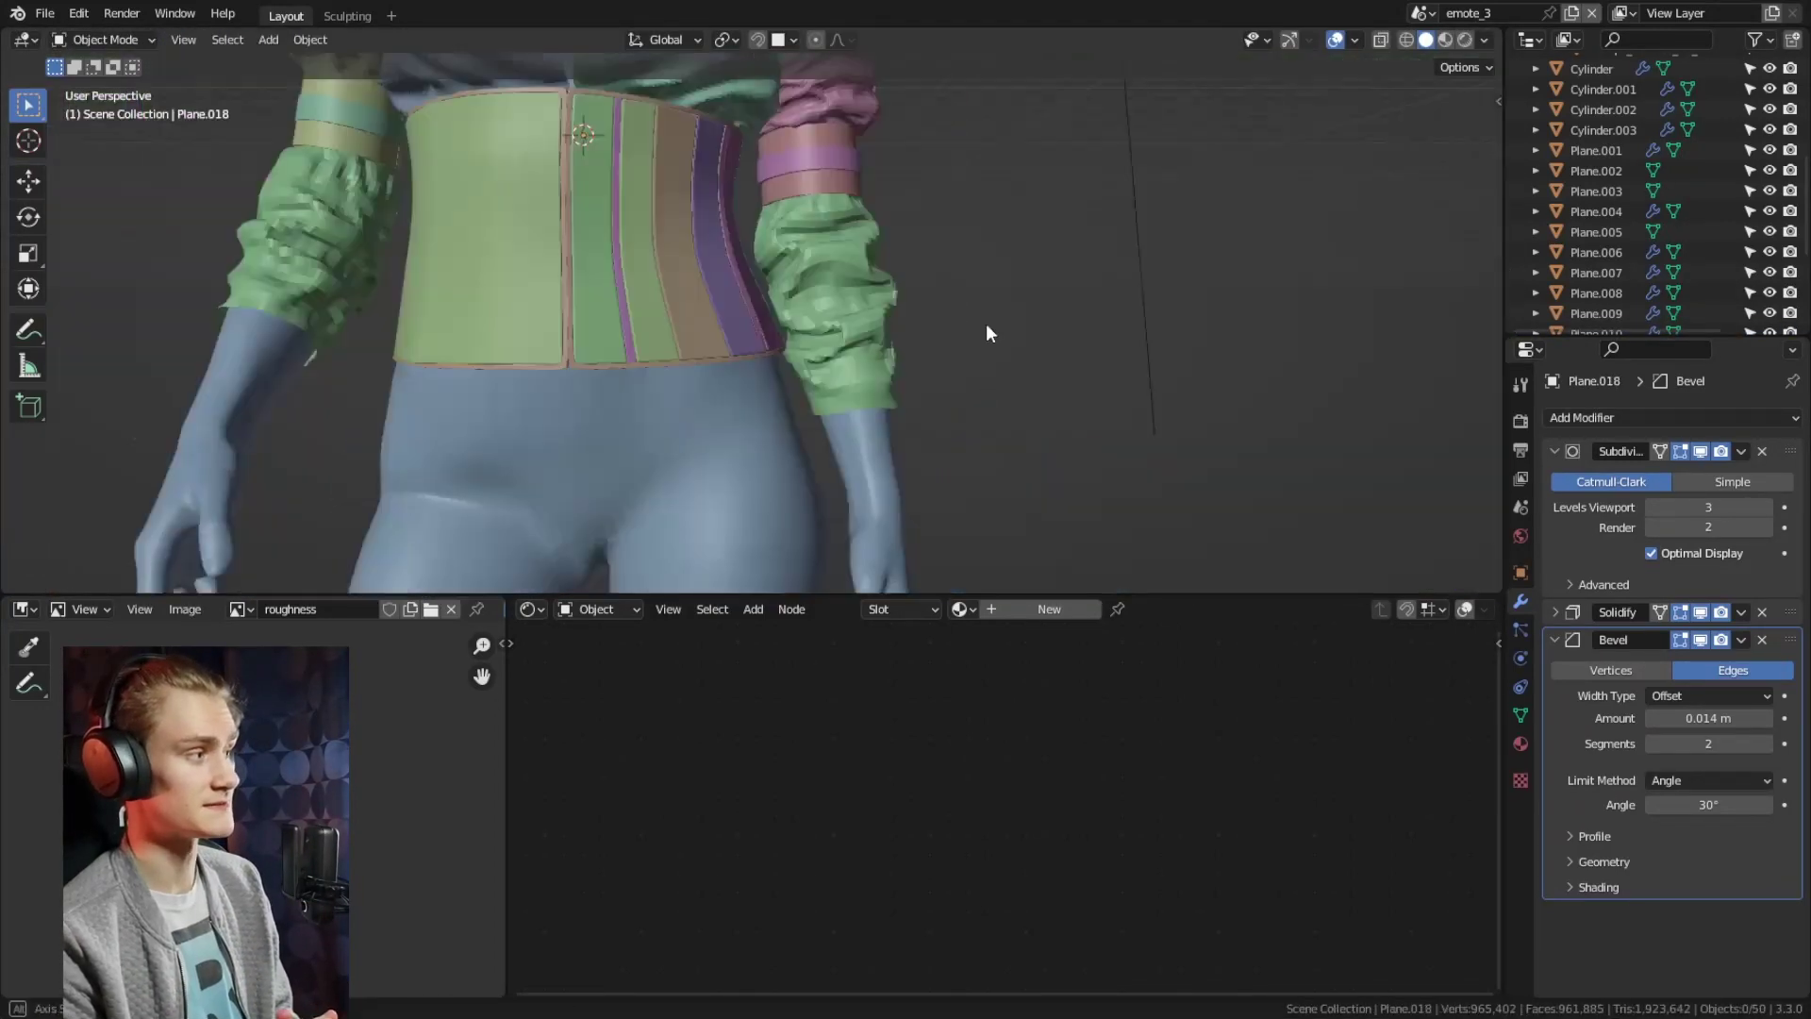
Join the neighbouring corset side panels, merge their overlapping vertices, and set the corner edges' crease to 1.000
{"action": "middle_click_drag", "start_coordinate": [987, 331], "coordinate": [665, 292]}
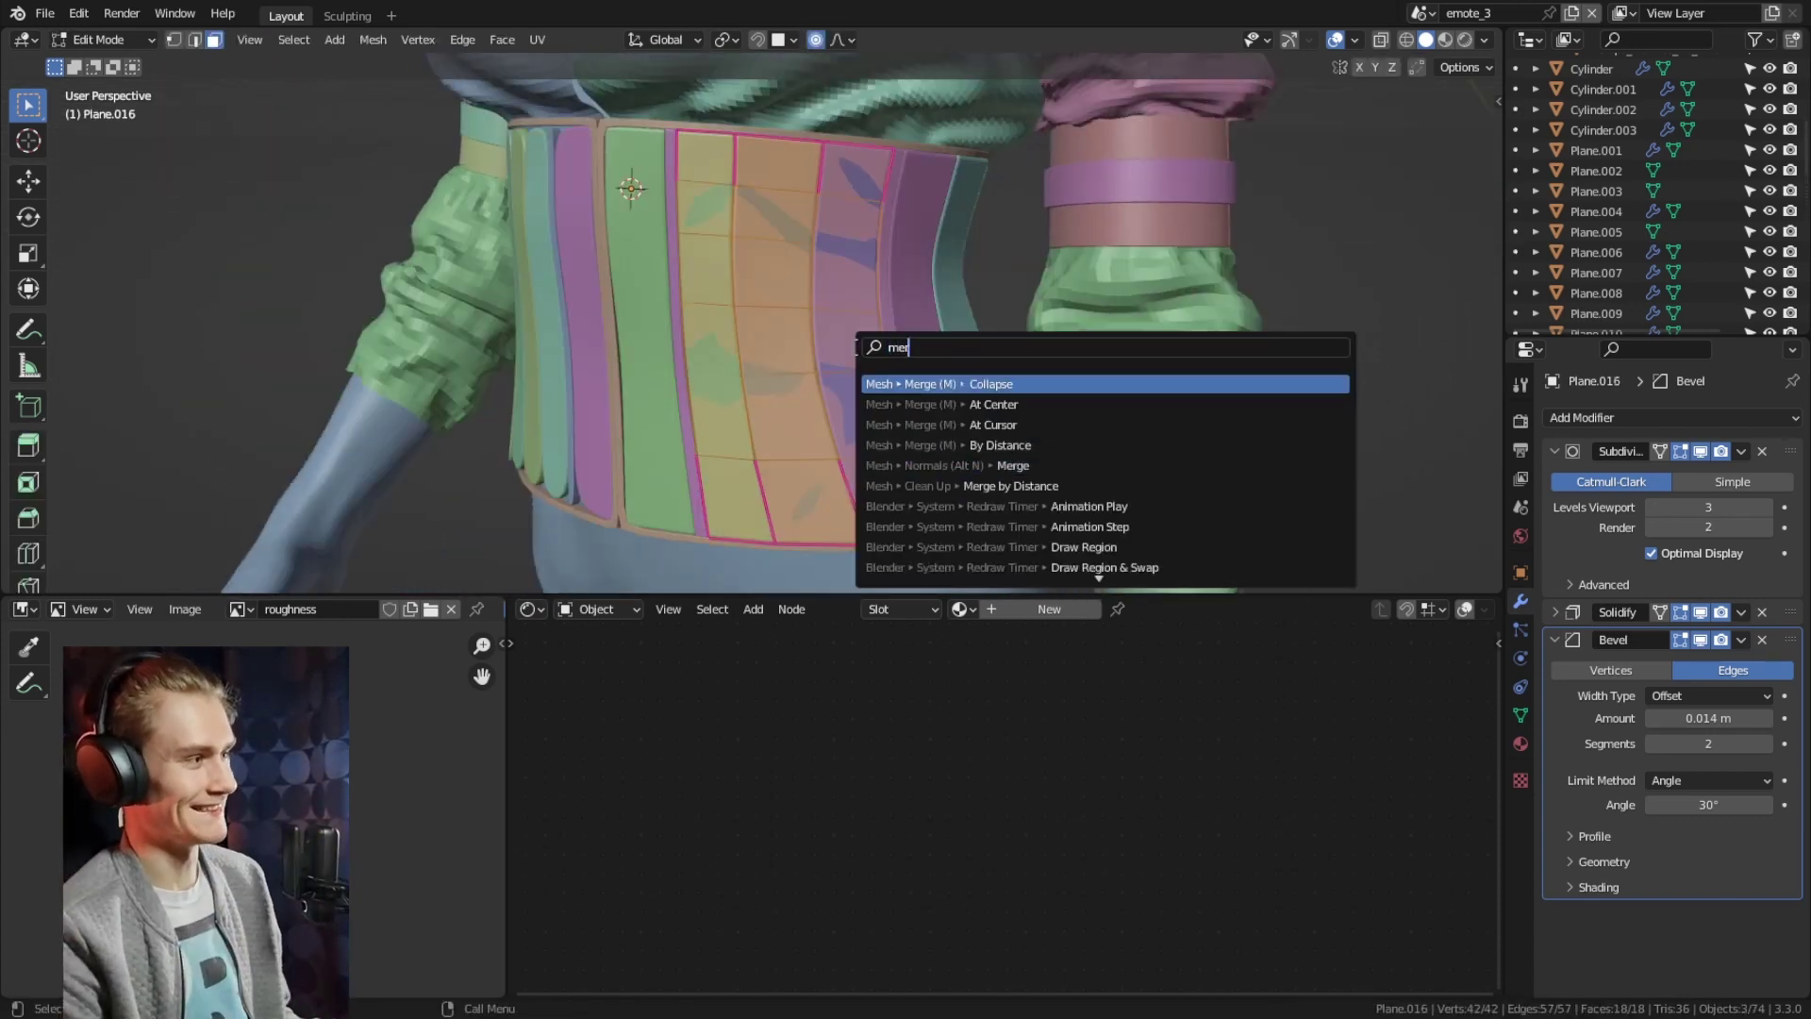
{"action": "left_click", "coordinate": [901, 328]}
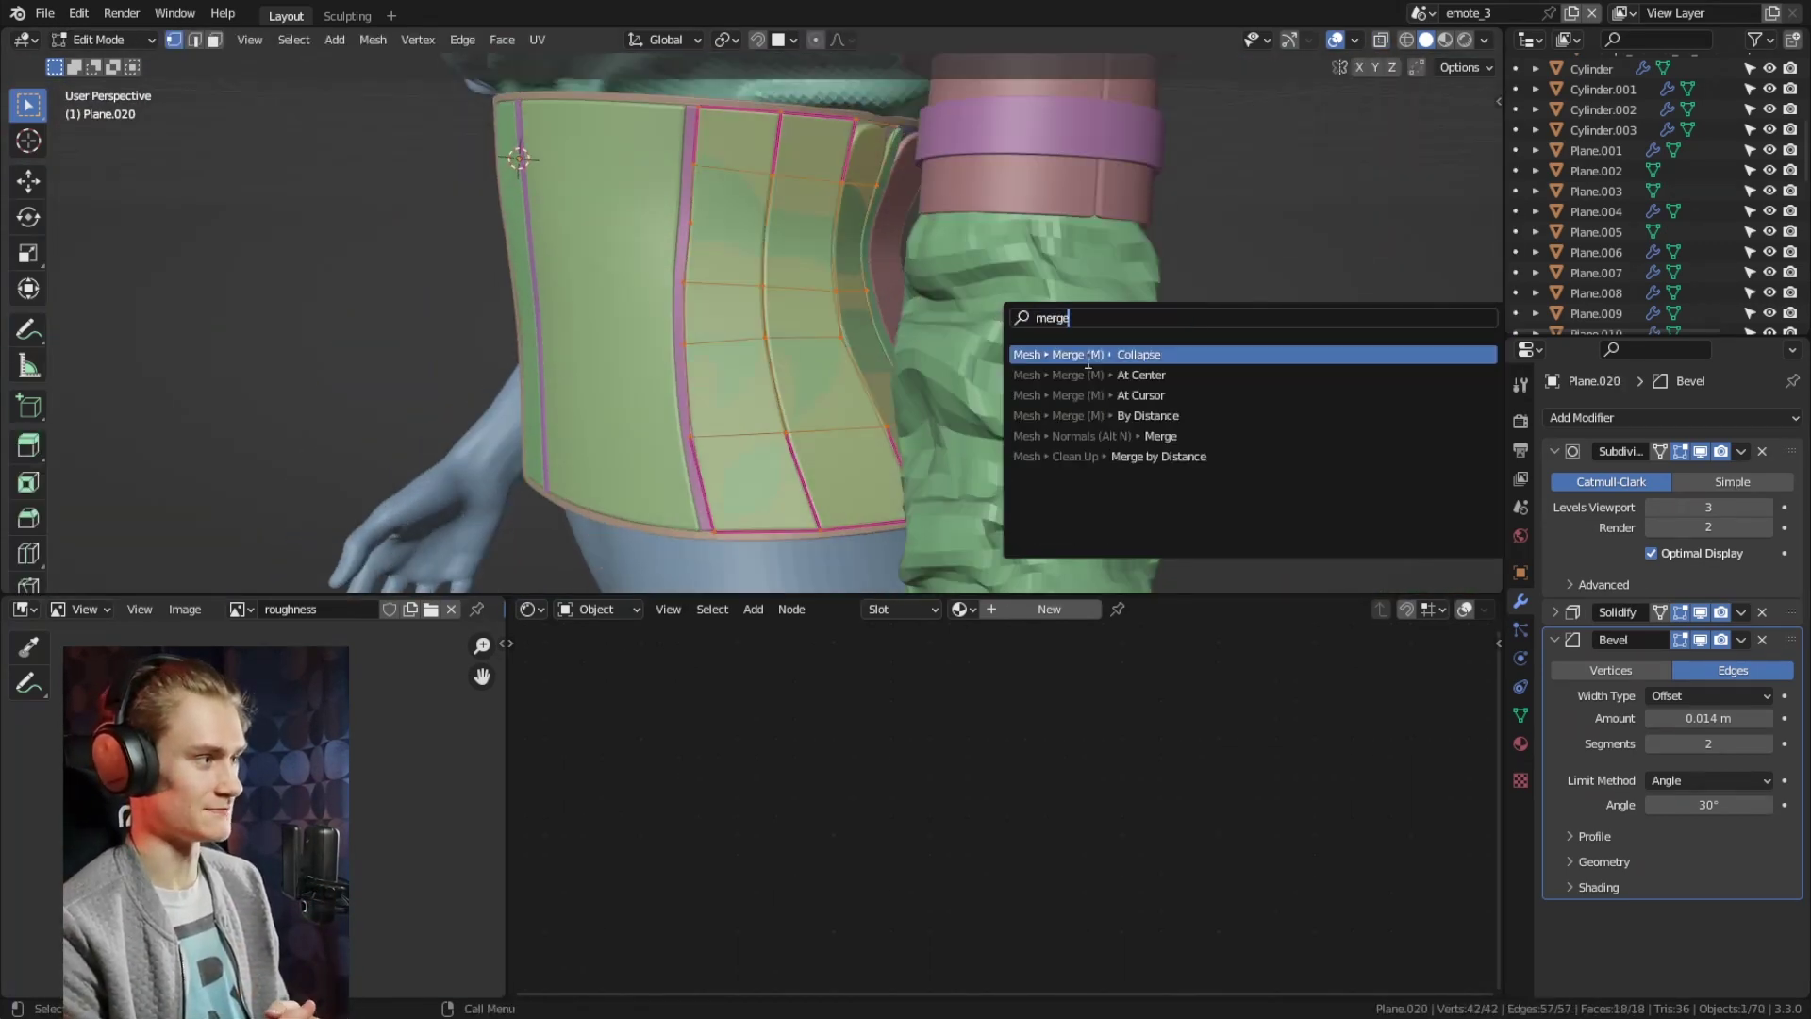
{"action": "left_click", "coordinate": [1087, 355]}
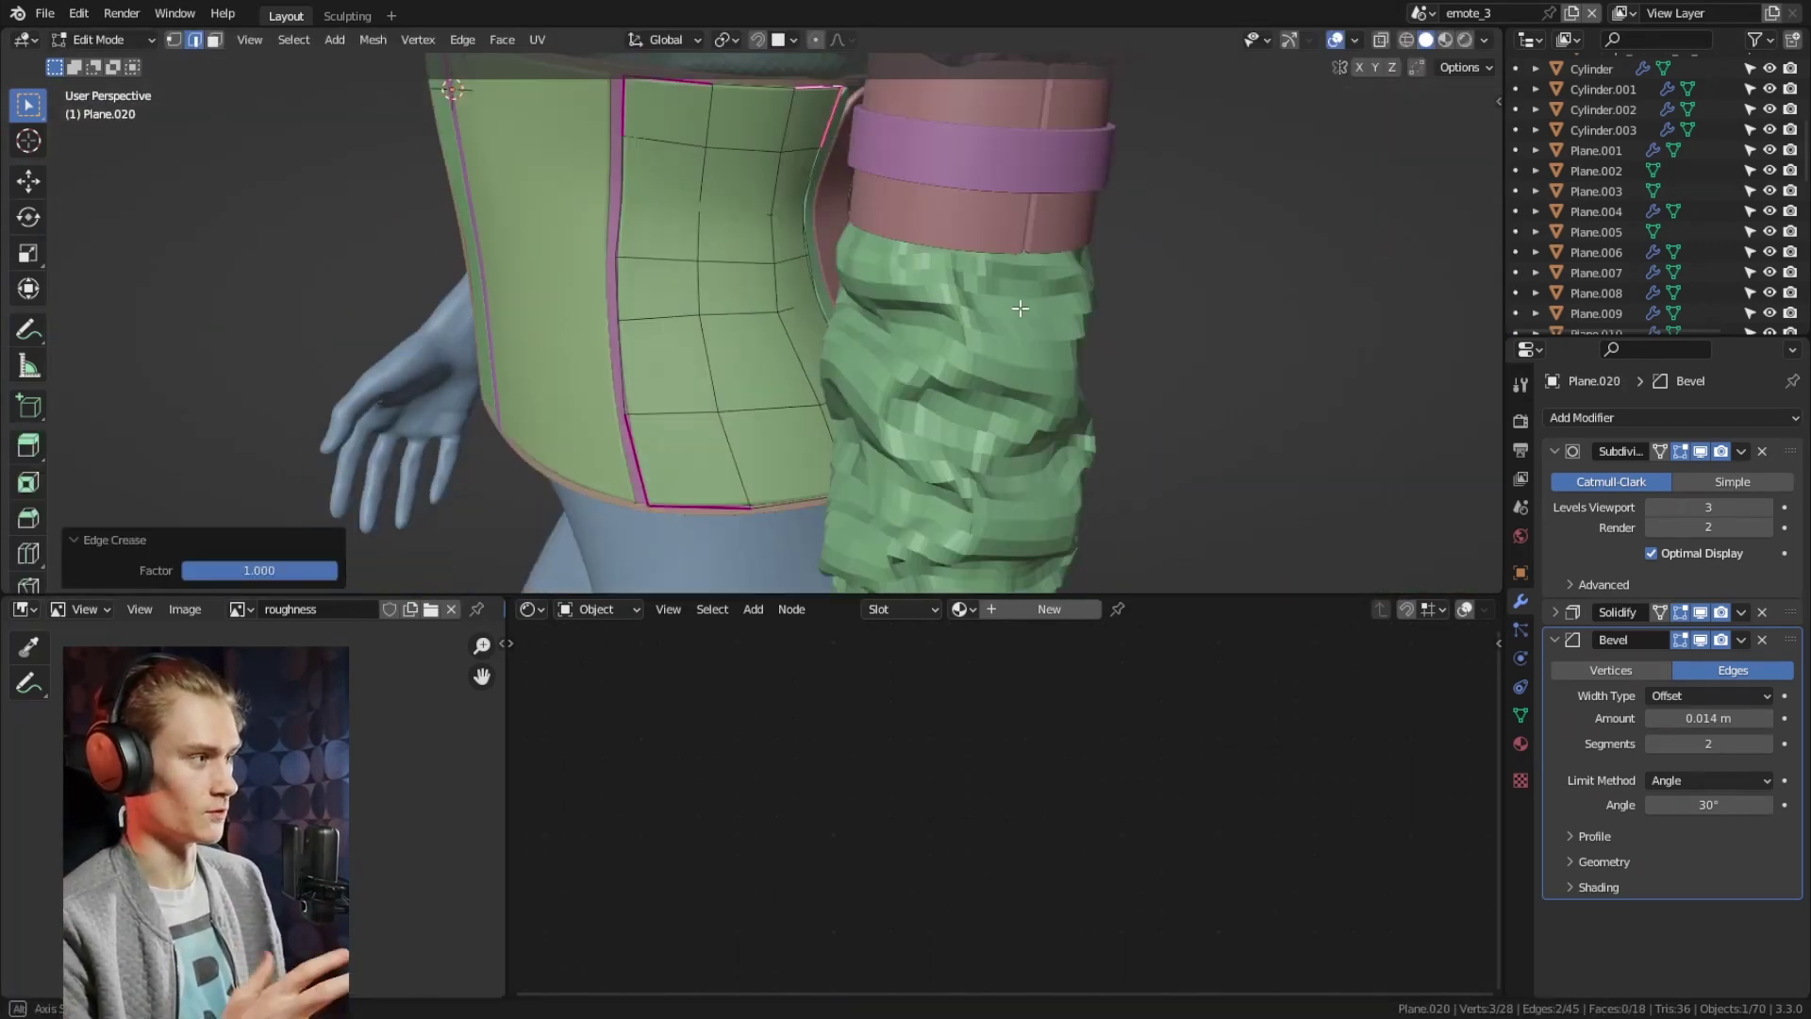
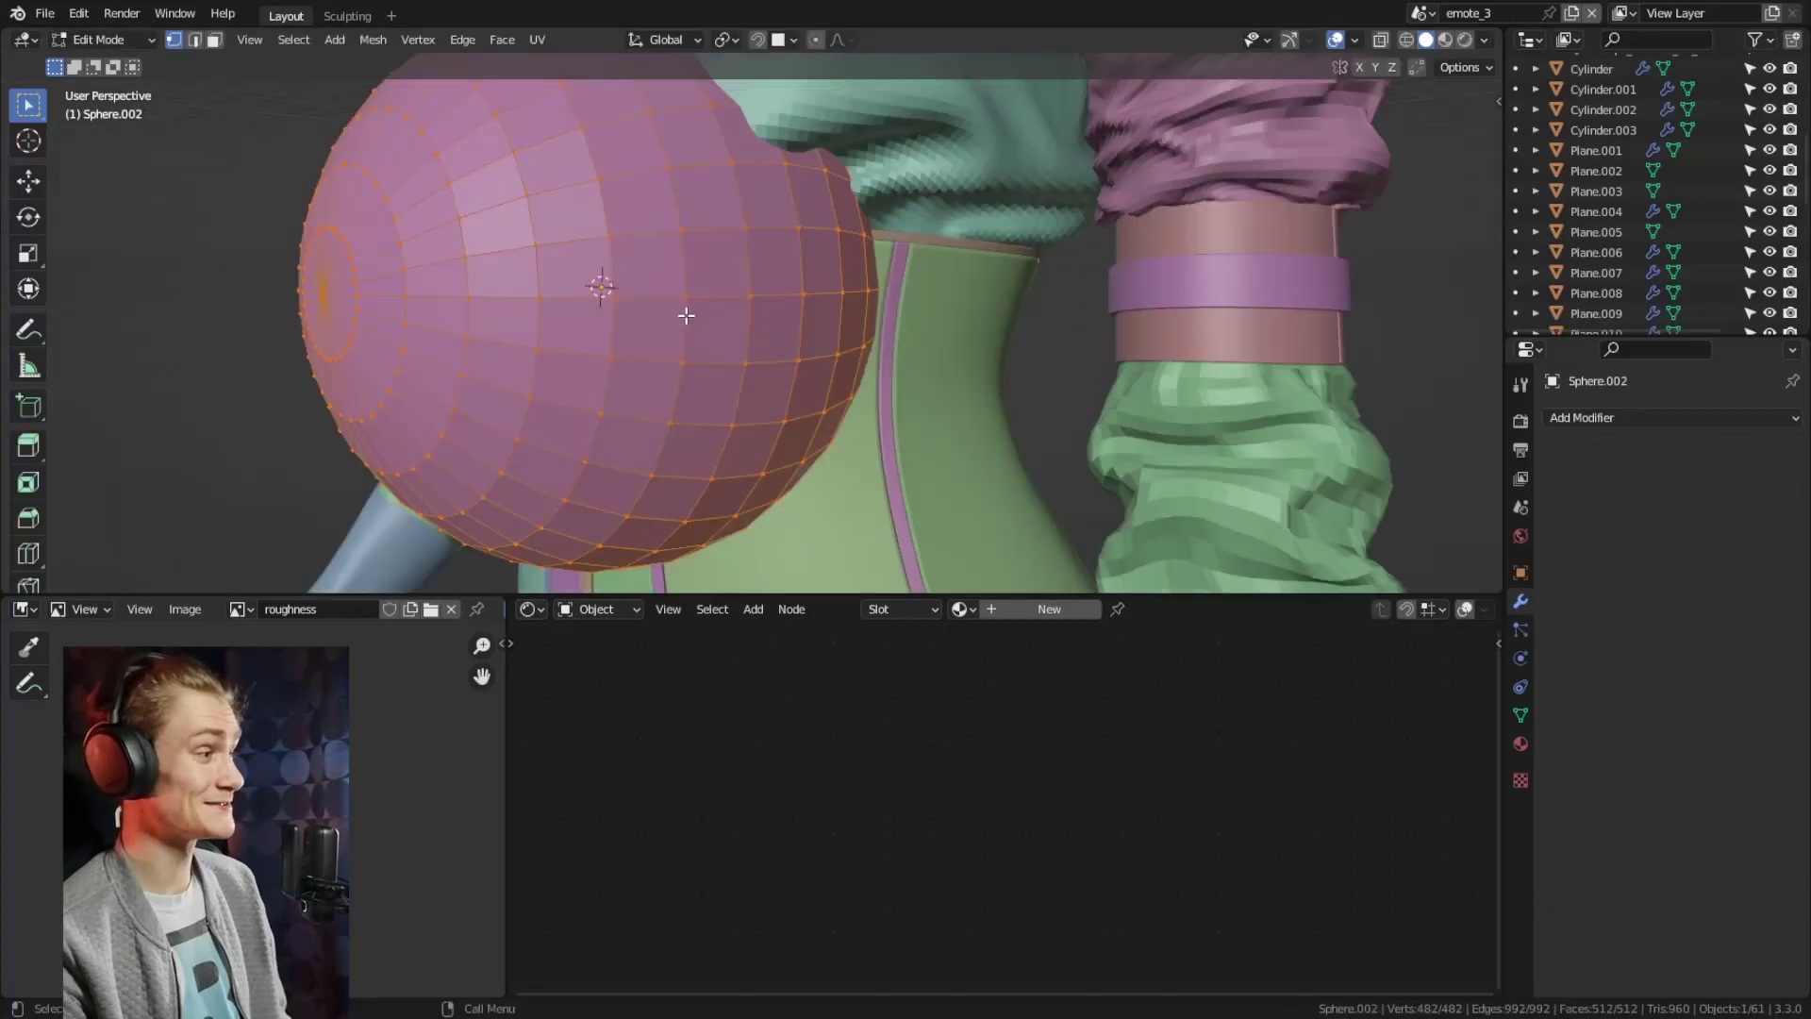
Cut the new sphere down to a shallow button dome and close its open loop with Grid Fill, span 8 and offset 3
{"action": "key", "text": "x"}
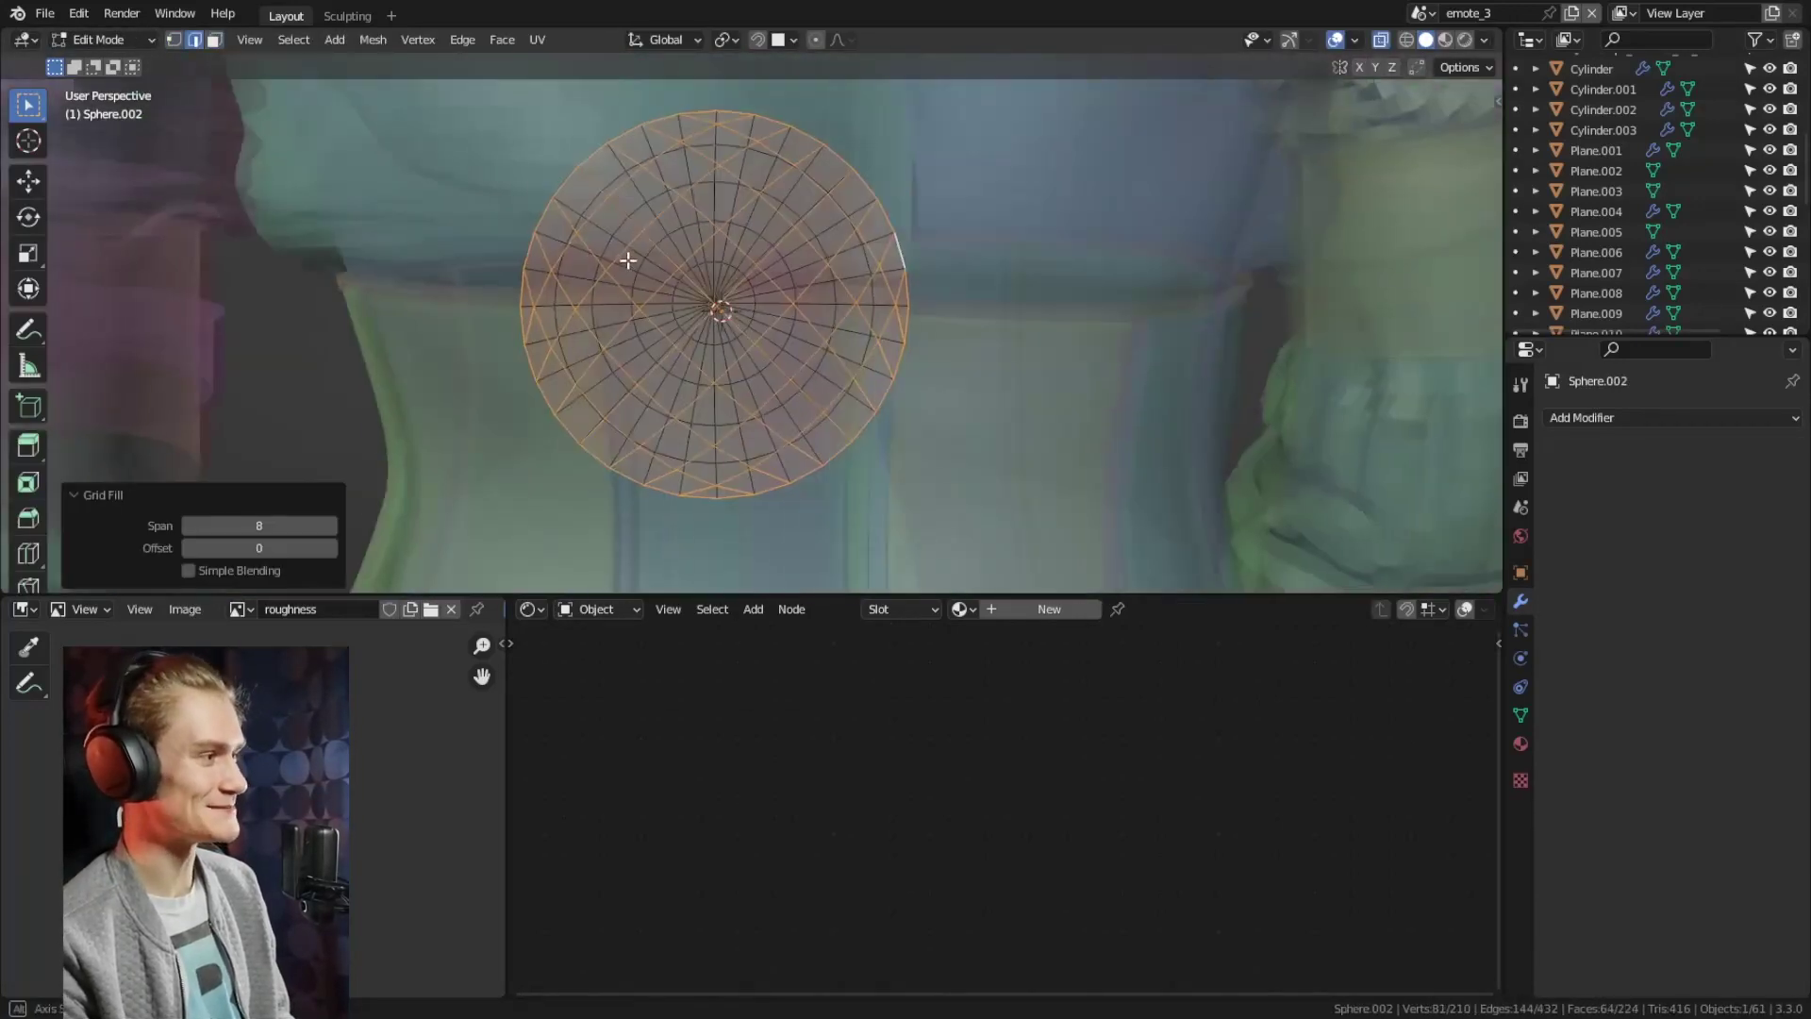
{"action": "key", "text": "alt+z"}
{"action": "key", "text": "2"}
{"action": "left_click", "coordinate": [930, 344], "text": "alt"}
{"action": "middle_click_drag", "start_coordinate": [930, 343], "coordinate": [843, 320]}
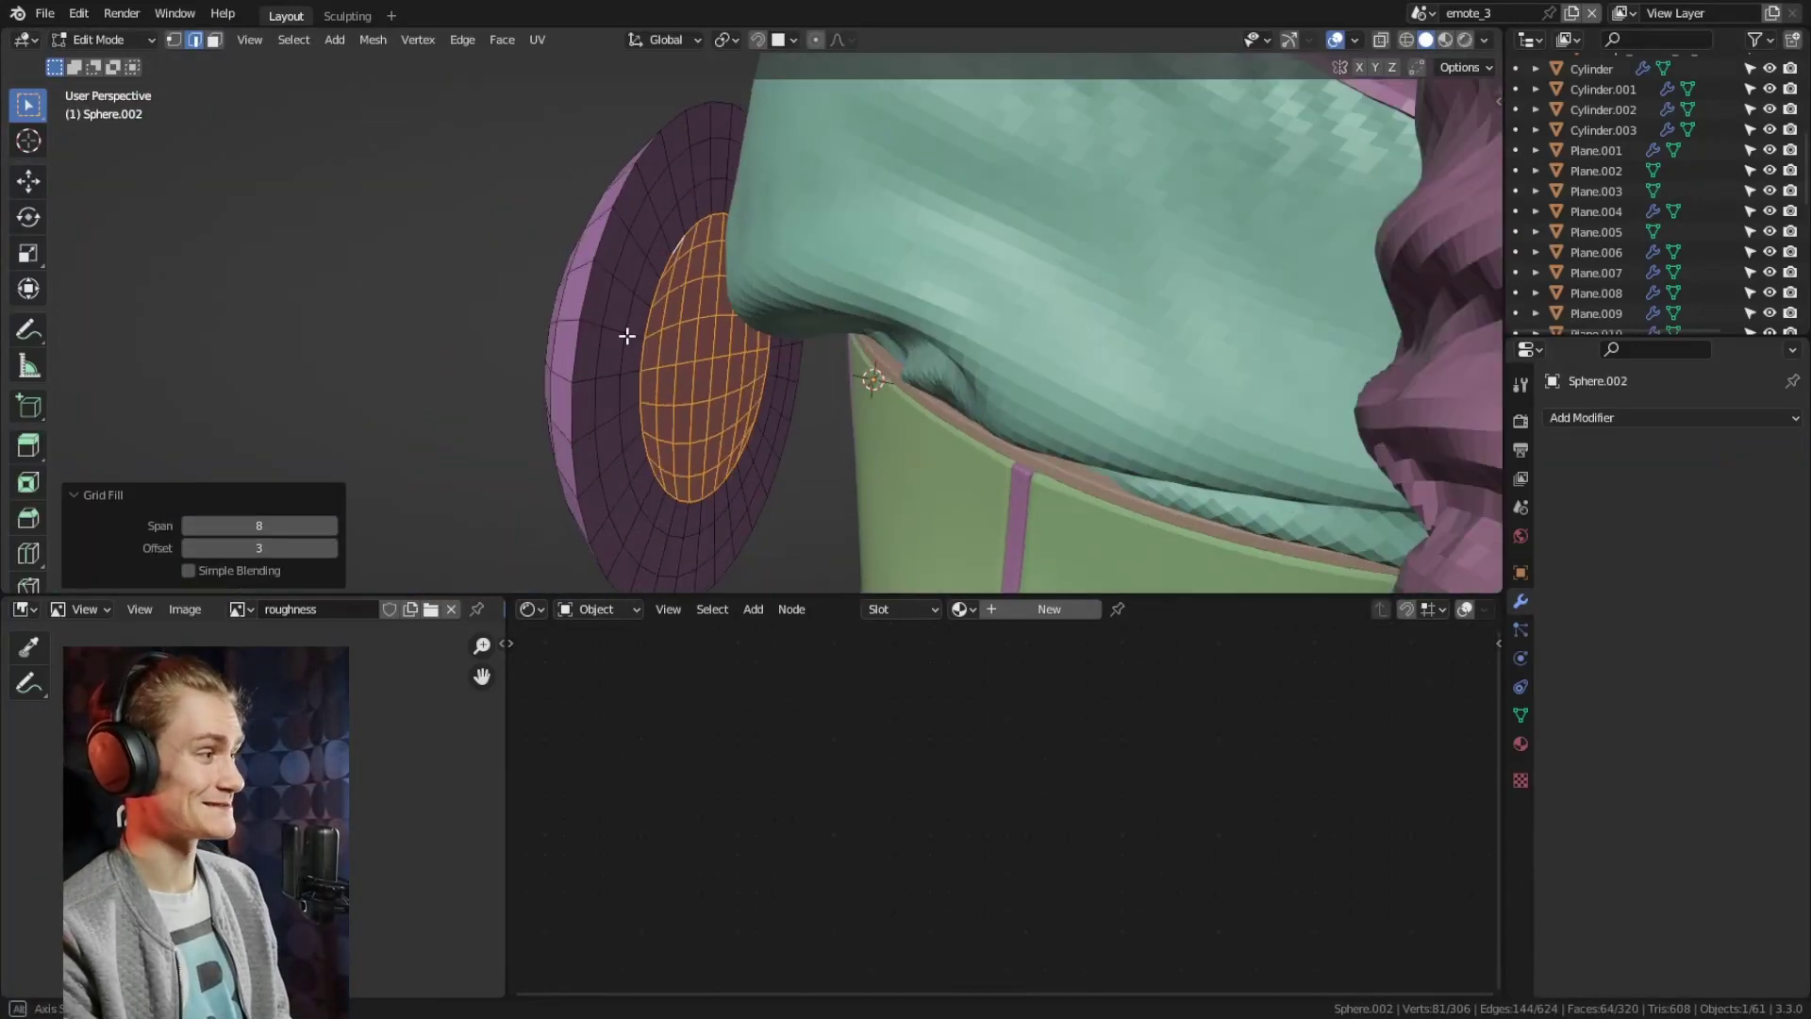
Place the button on the corset and duplicate it in pairs along both sides of the front opening
{"action": "key", "text": "shift+s"}
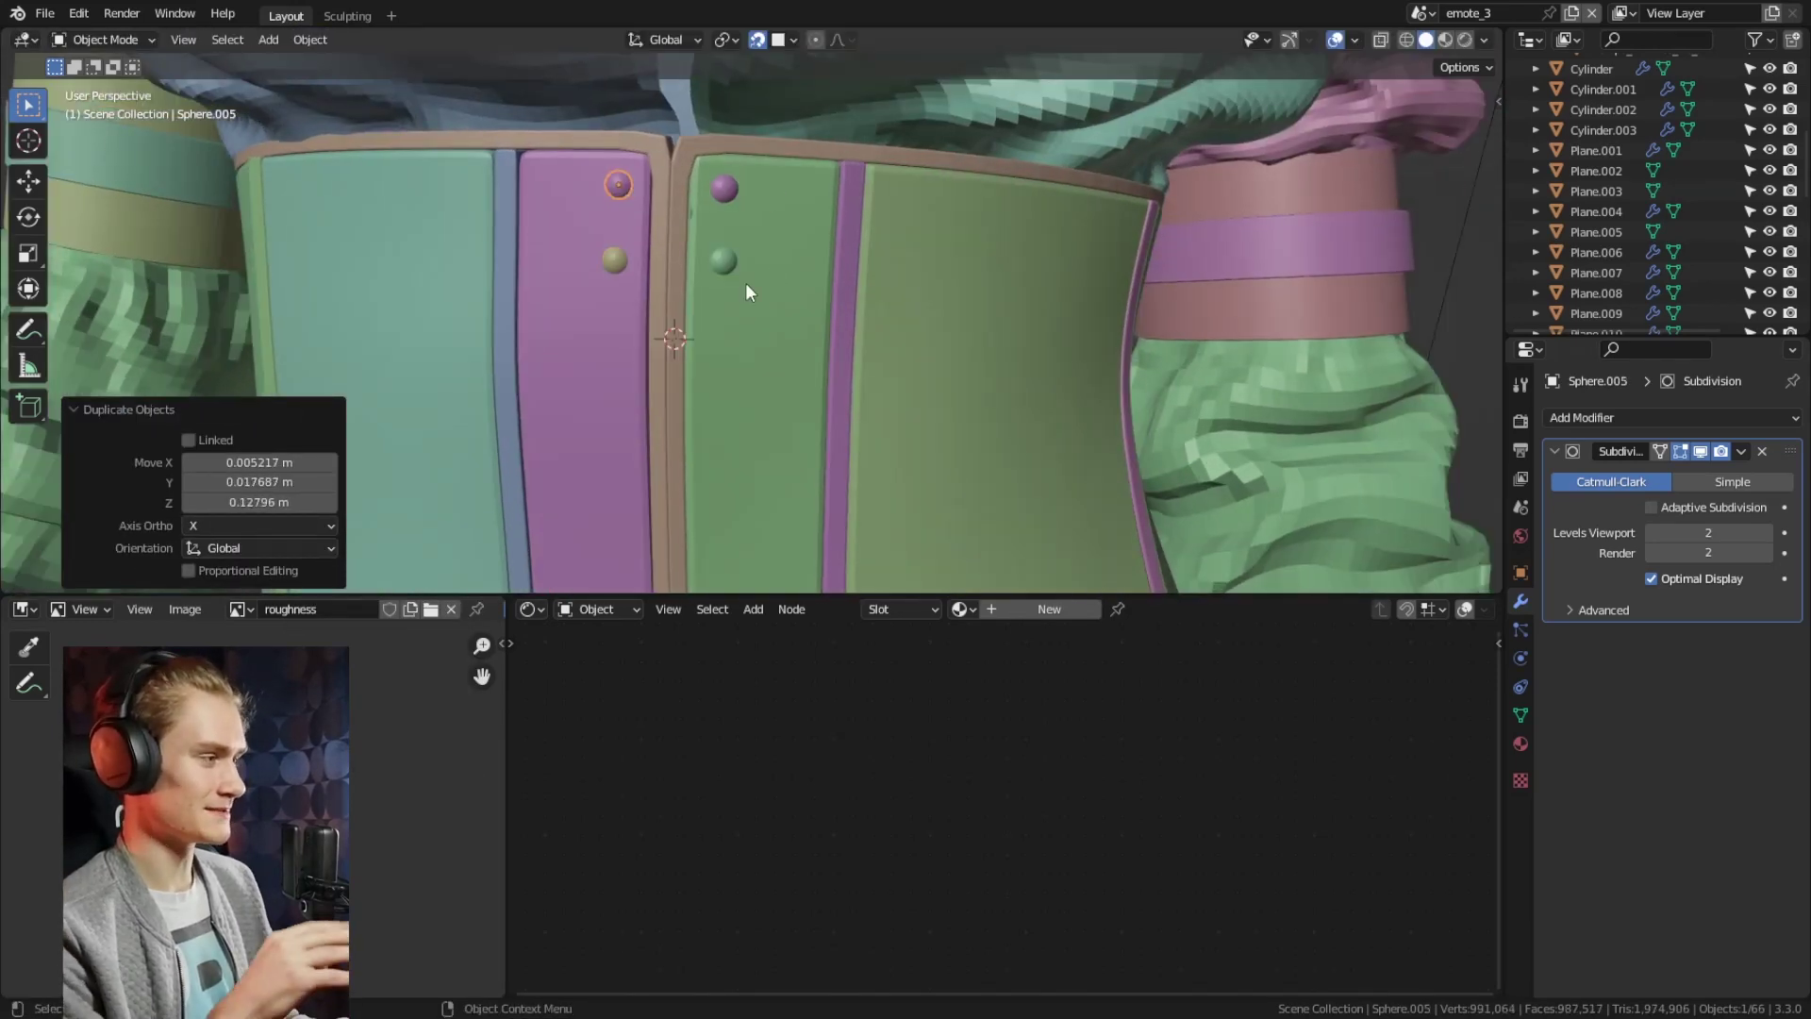
{"action": "scroll", "coordinate": [746, 281], "scroll_direction": "down", "scroll_amount": 4}
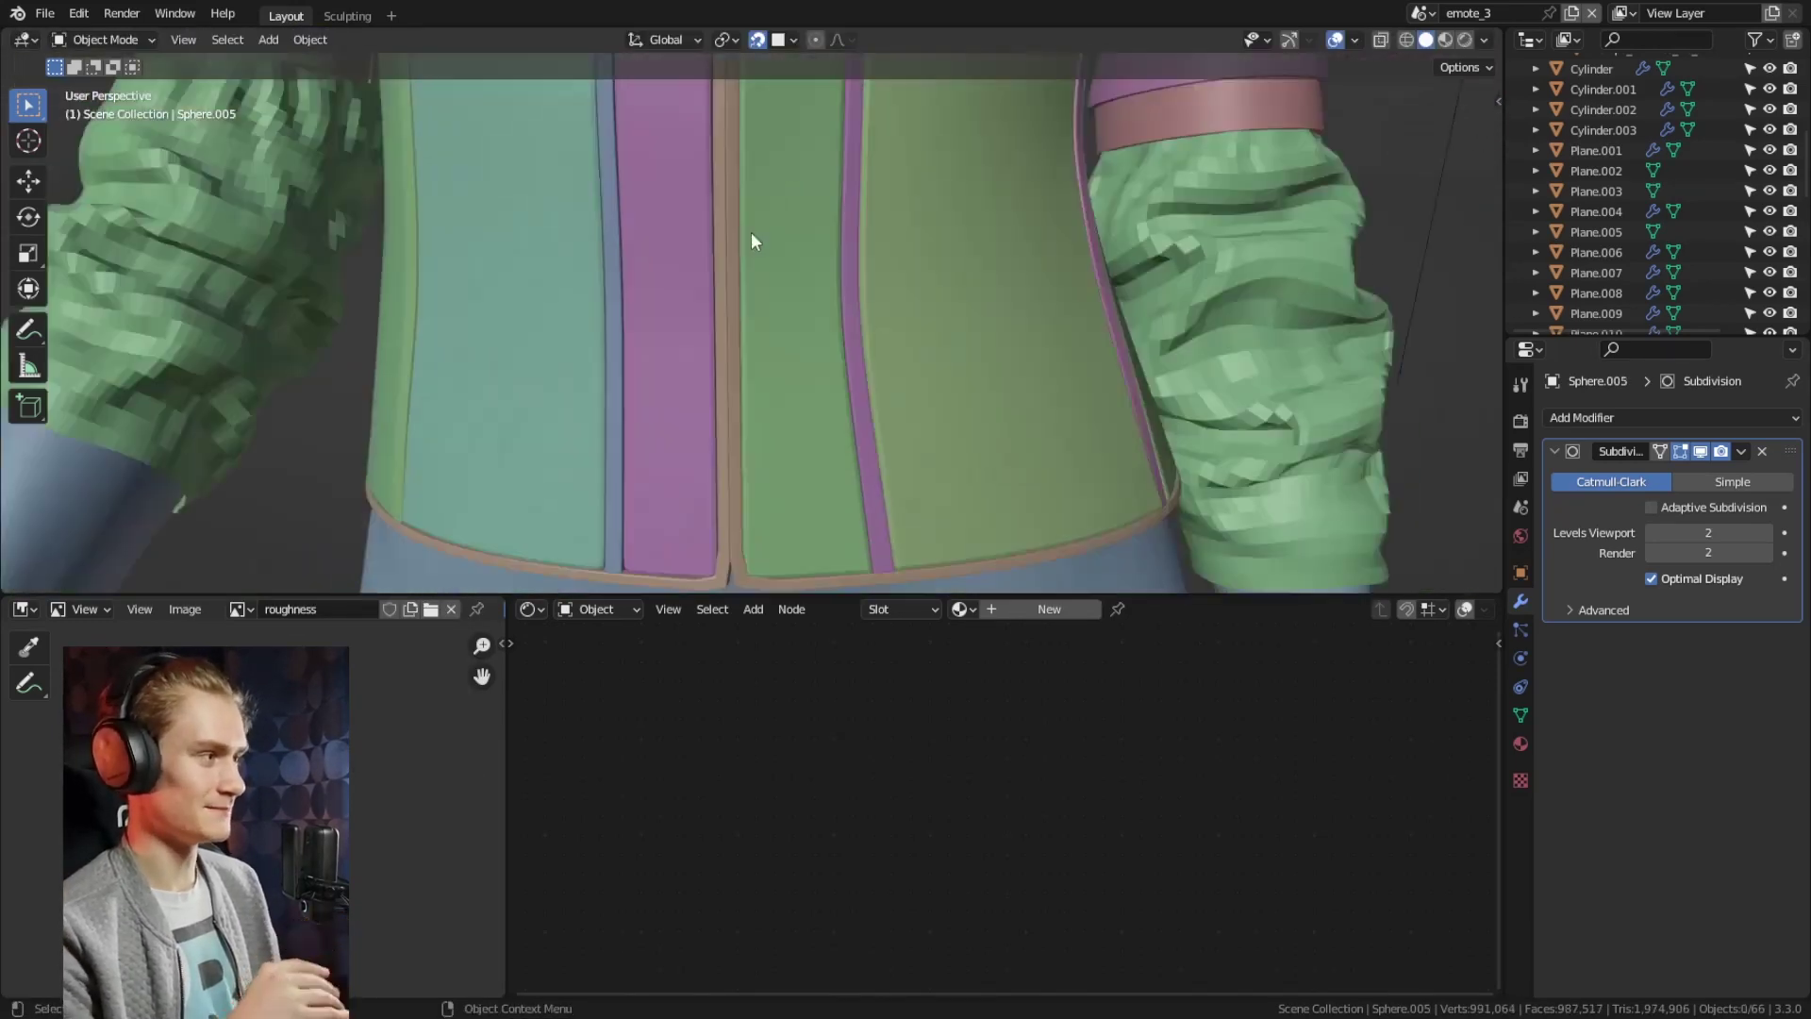
{"action": "scroll", "coordinate": [862, 240], "scroll_direction": "down", "scroll_amount": 3, "text": "shift"}
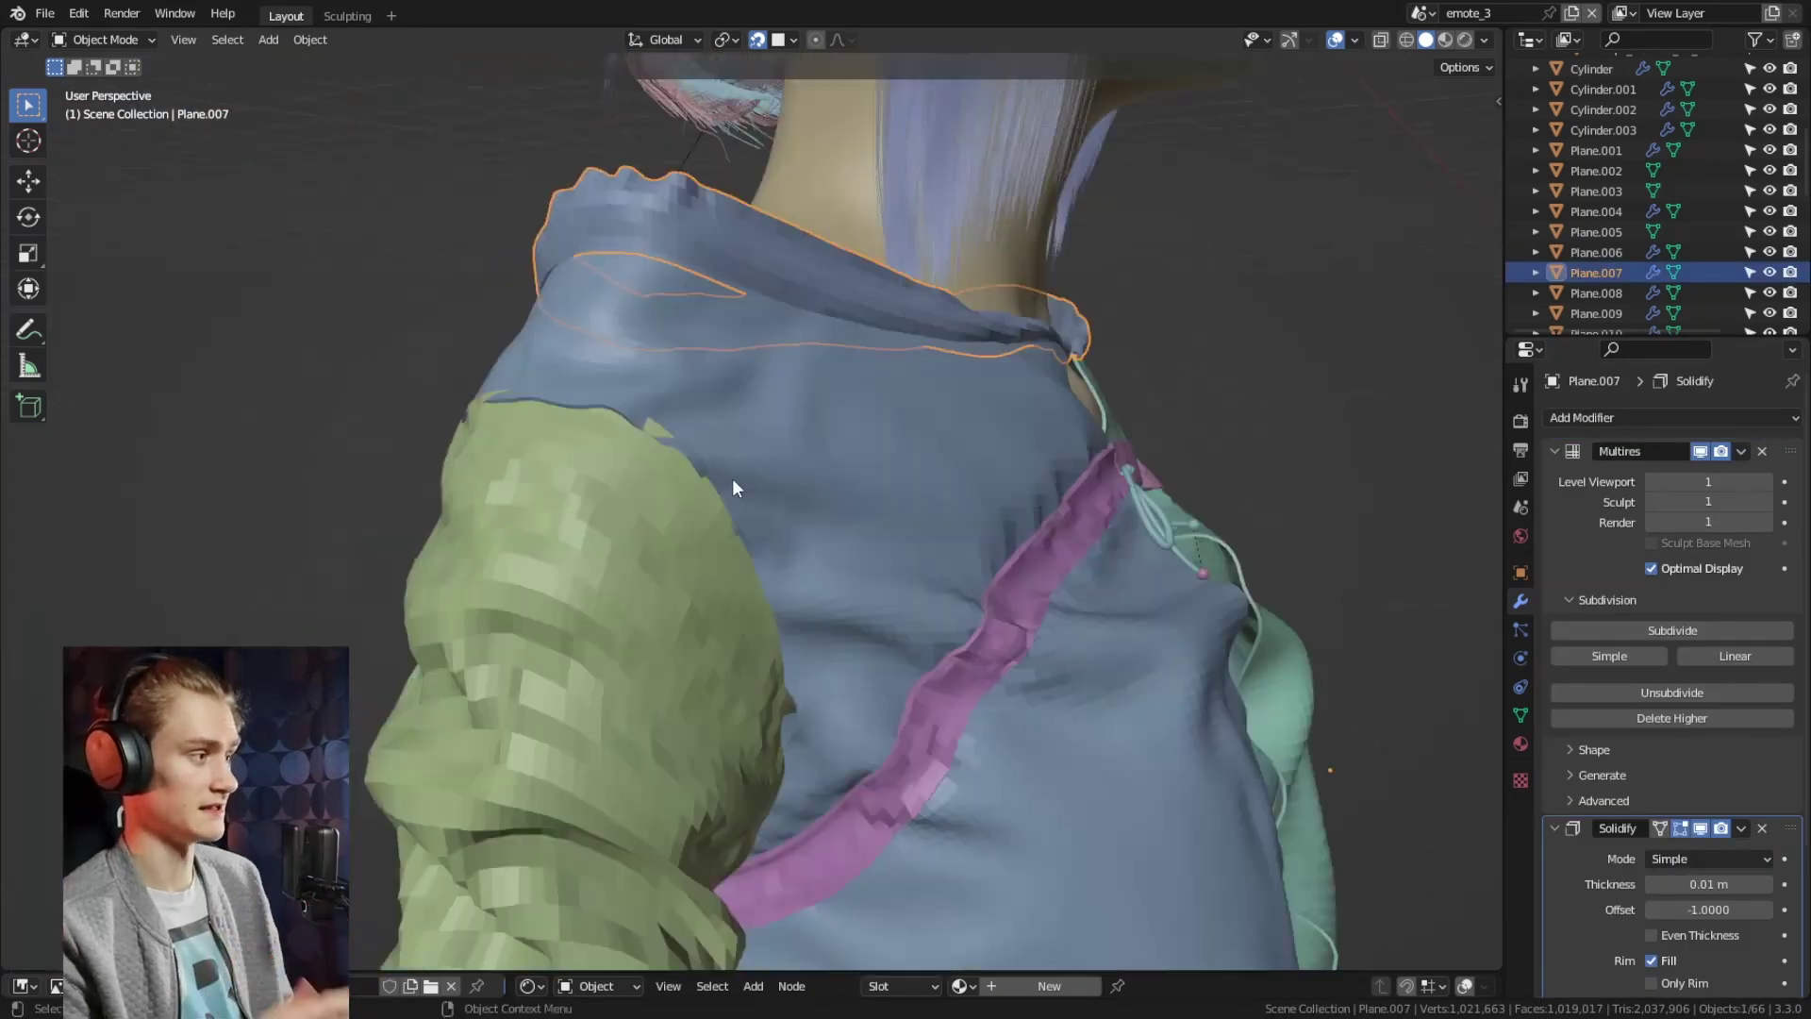
Add 0.01 m Solidify and two-segment Bevel modifiers to the right torso panel, and finish the chest ribbon with the same modifier types
{"action": "left_click", "coordinate": [1394, 497]}
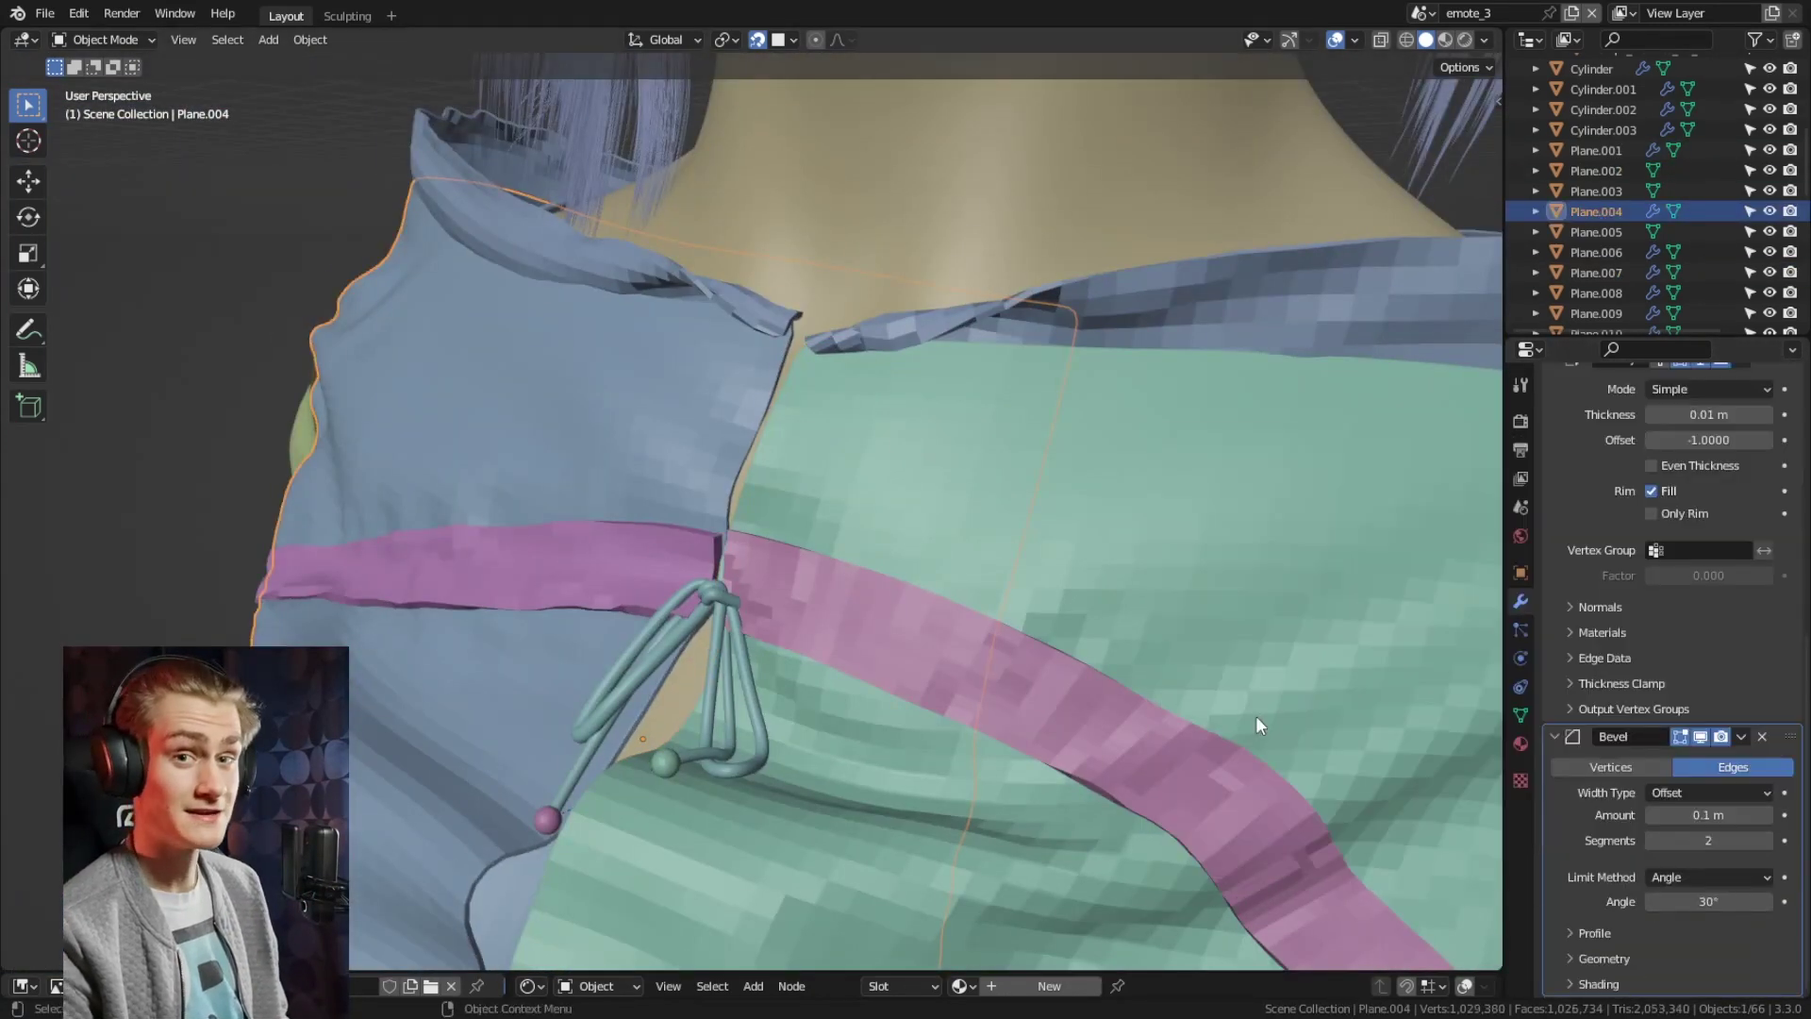
{"action": "left_click", "coordinate": [1570, 959]}
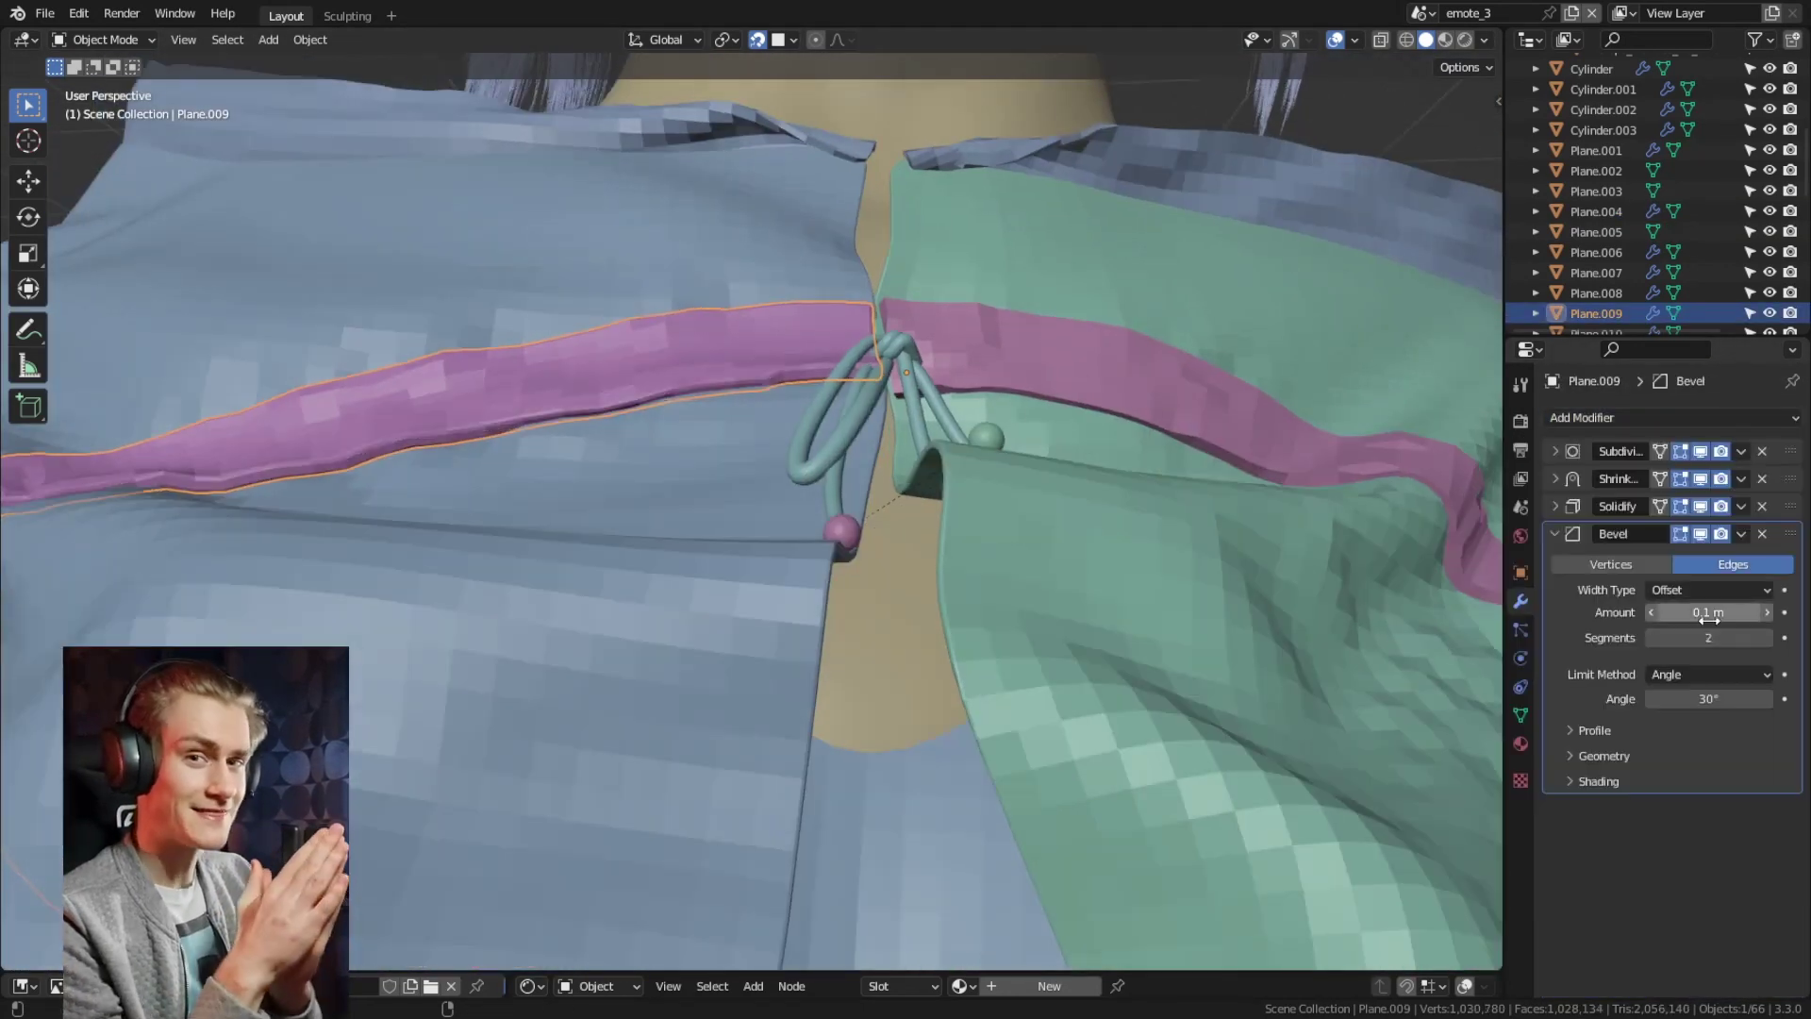
Turn off Clamp Overlap on the chest ribbon's bevel and colour its material beige, hue 0.090, saturation 0.445, value 0.708
{"action": "left_click", "coordinate": [1651, 873]}
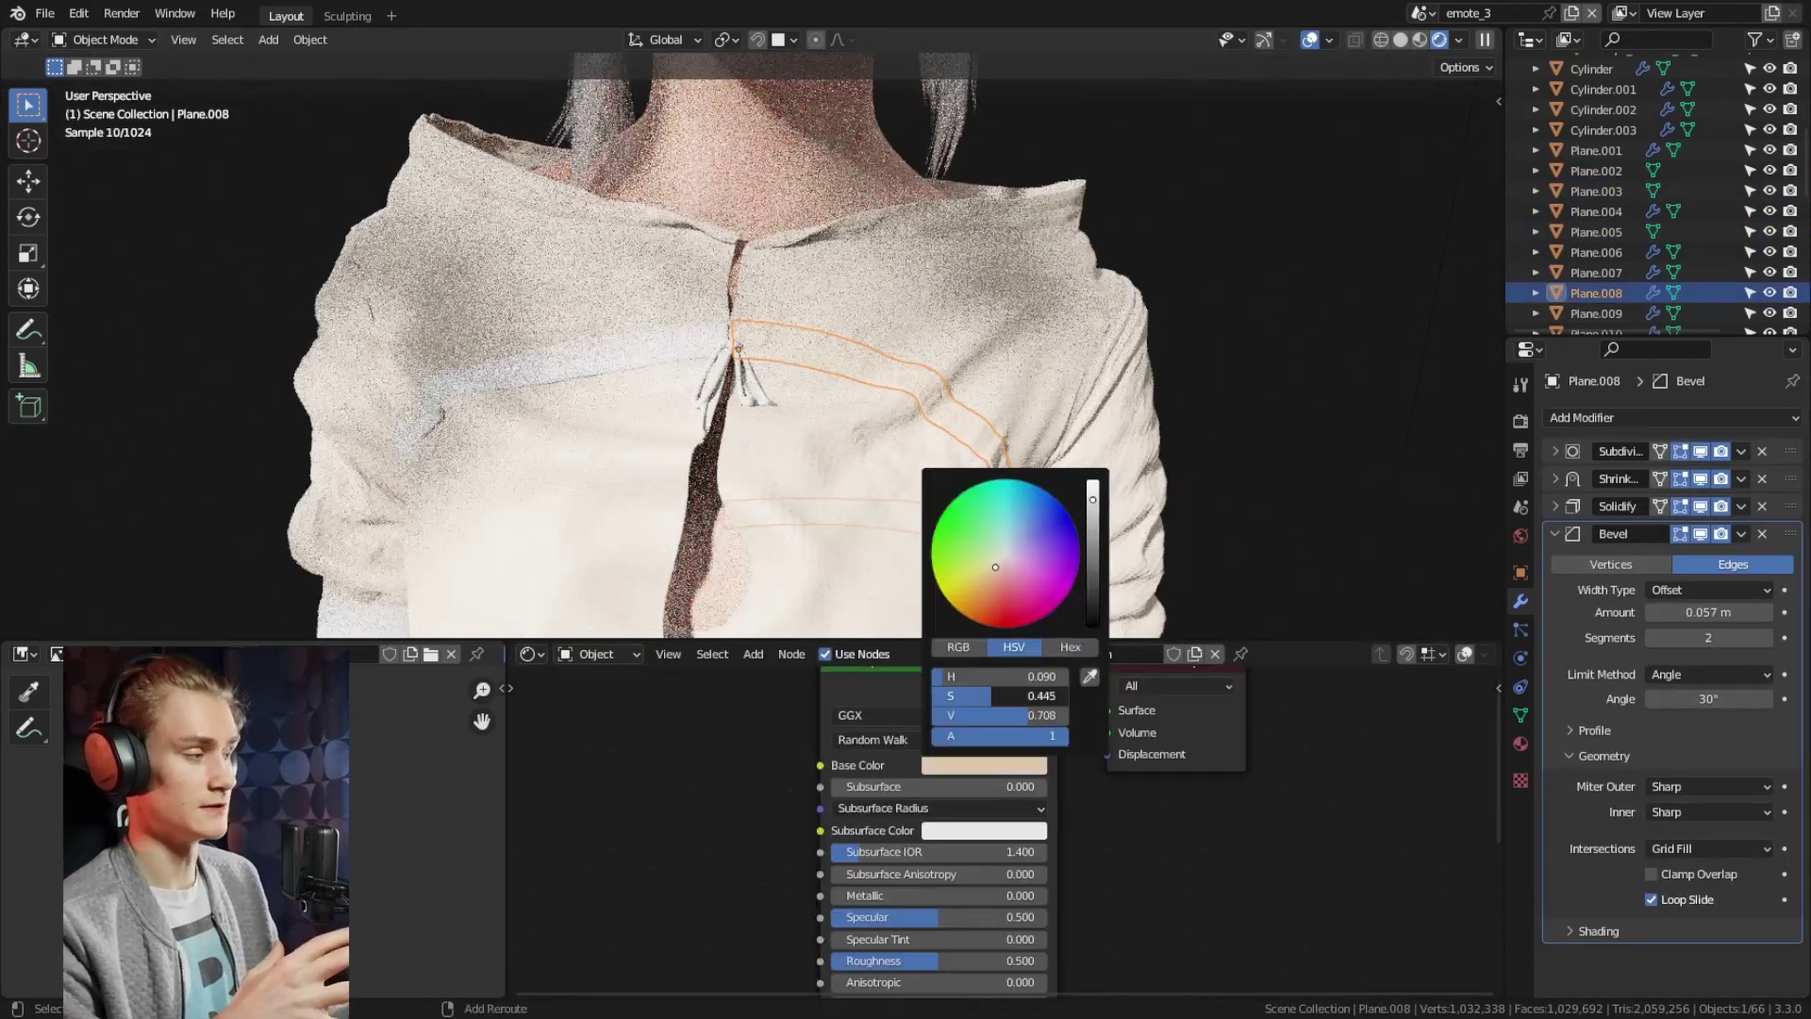
{"action": "left_click_drag", "start_coordinate": [989, 564], "coordinate": [992, 570]}
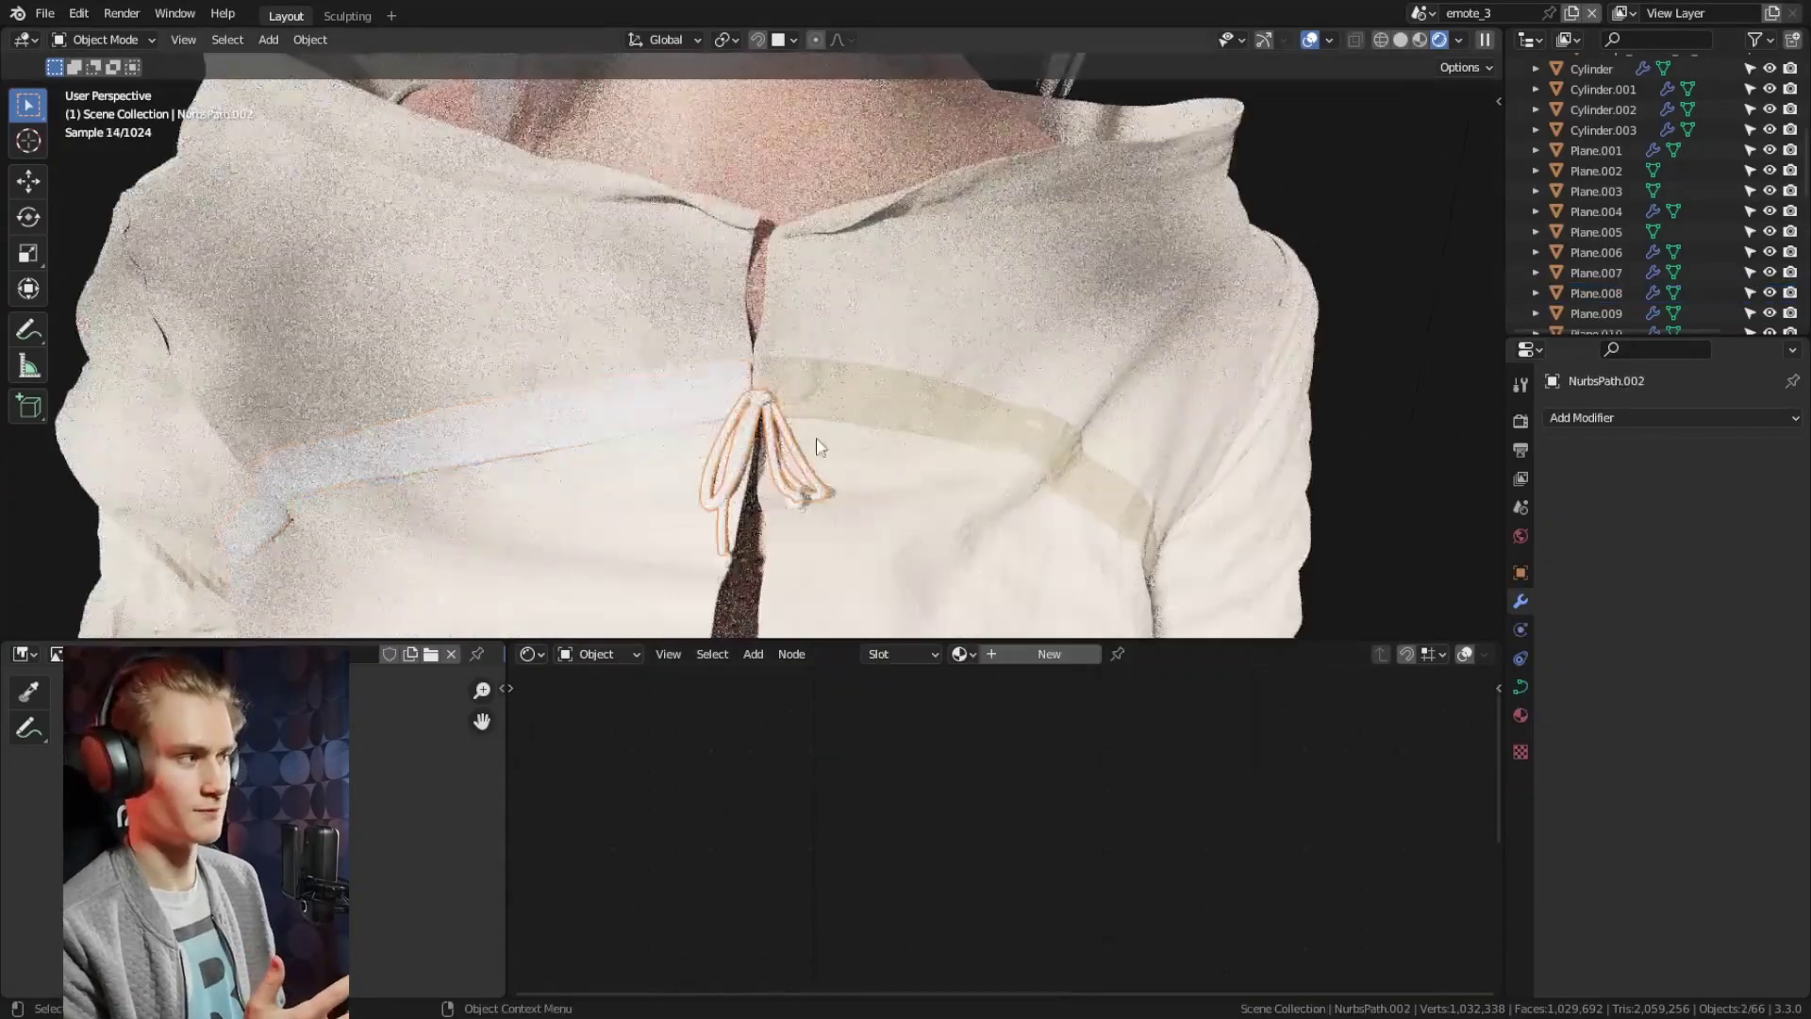
{"action": "type", "text": "sl"}
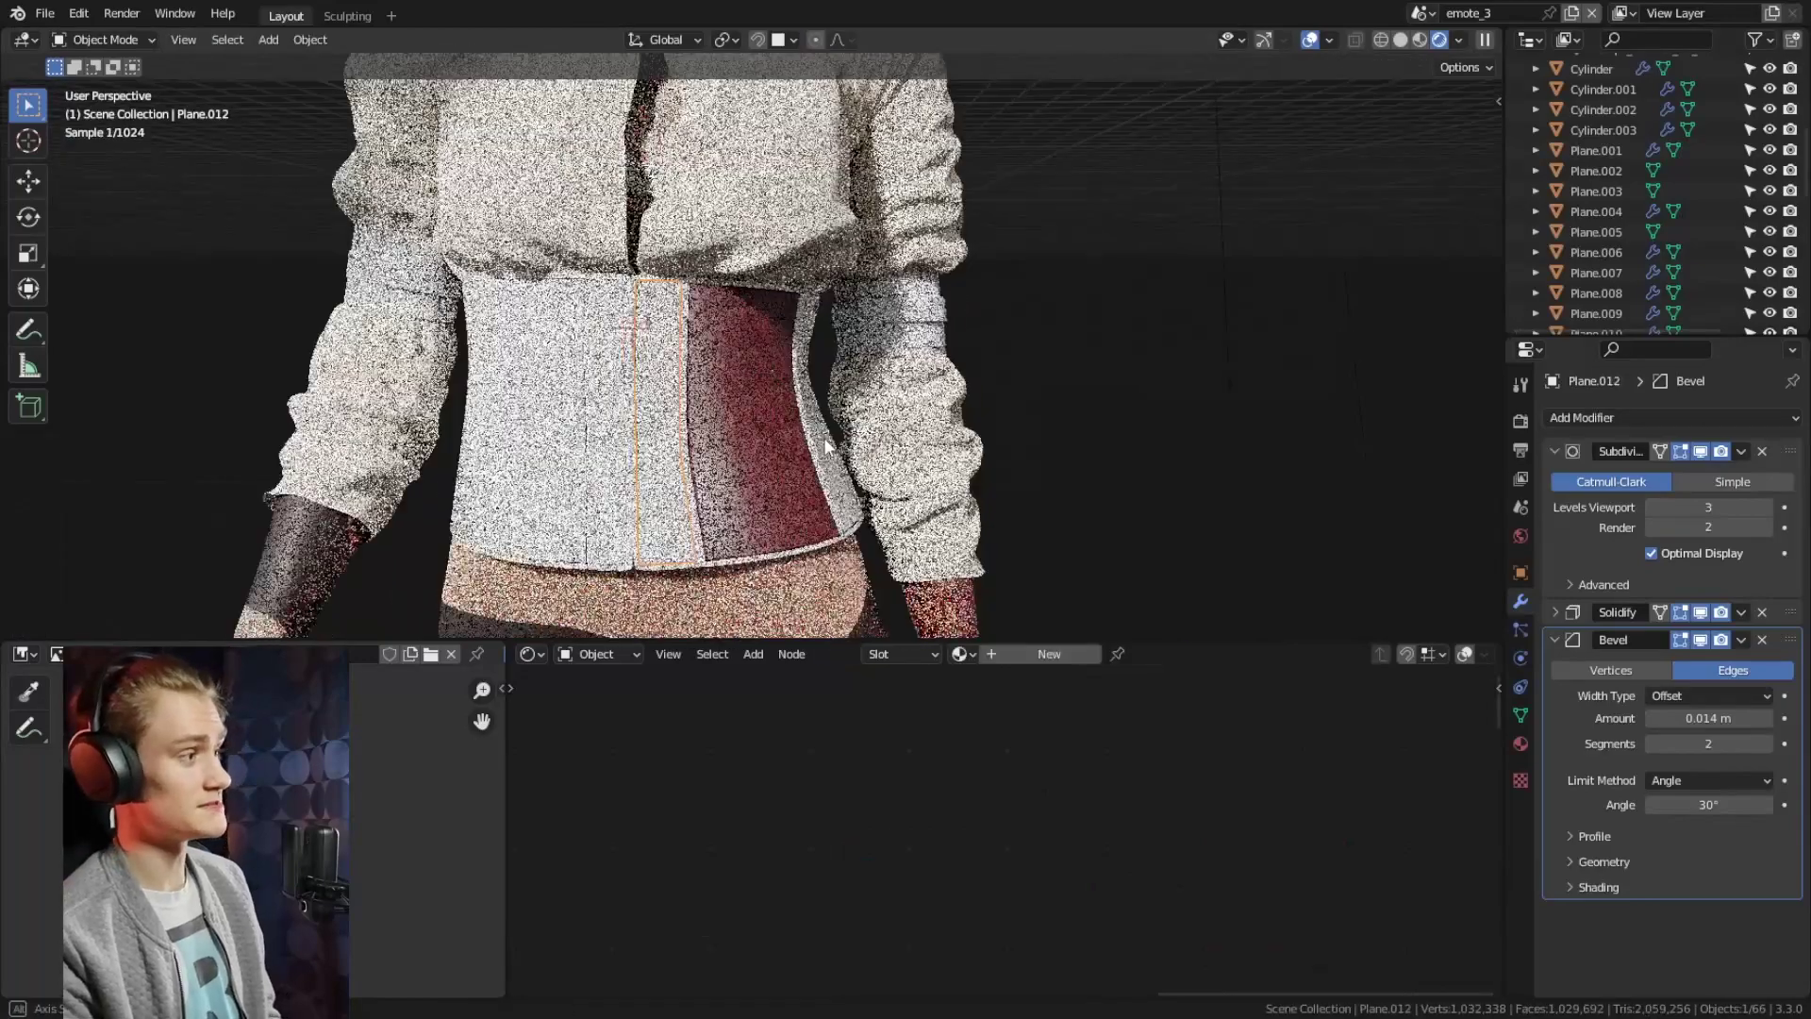
Wire the leather normal texture into the corset's leather_light material and set its Hue Saturation Value node's hue to 0.51
{"action": "left_click", "coordinate": [666, 415]}
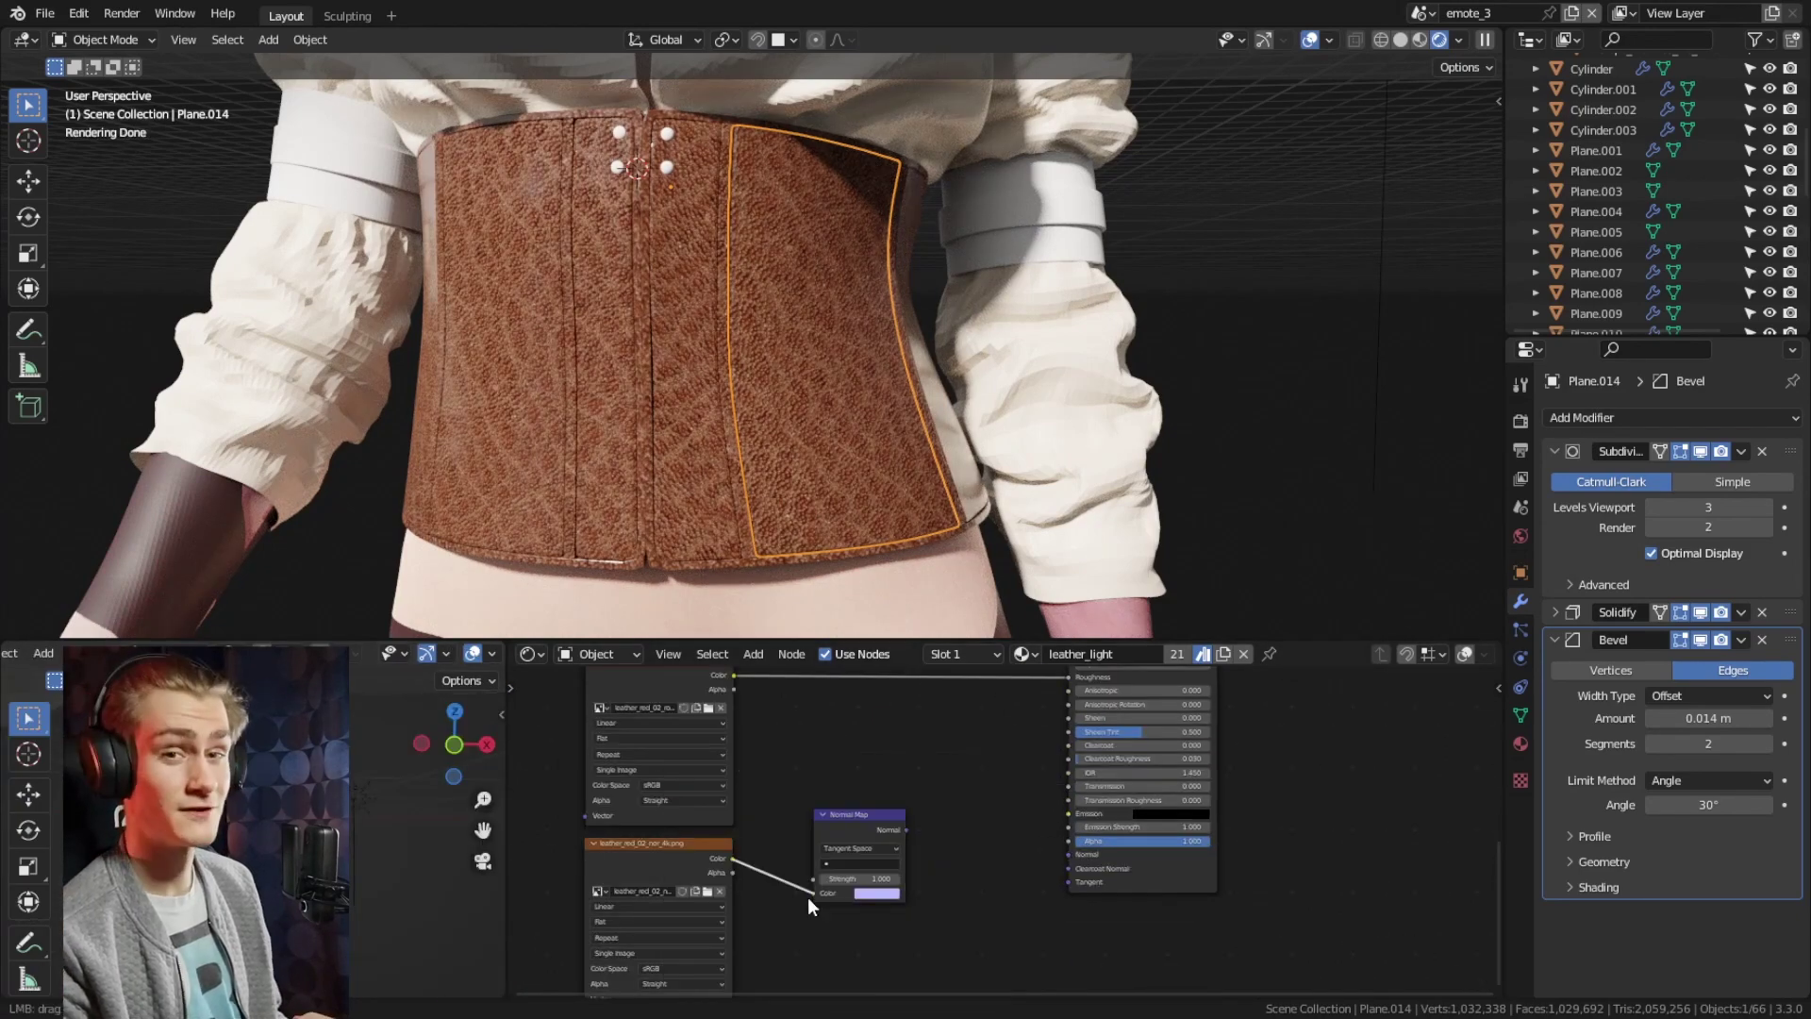
{"action": "left_click_drag", "start_coordinate": [808, 907], "coordinate": [813, 893]}
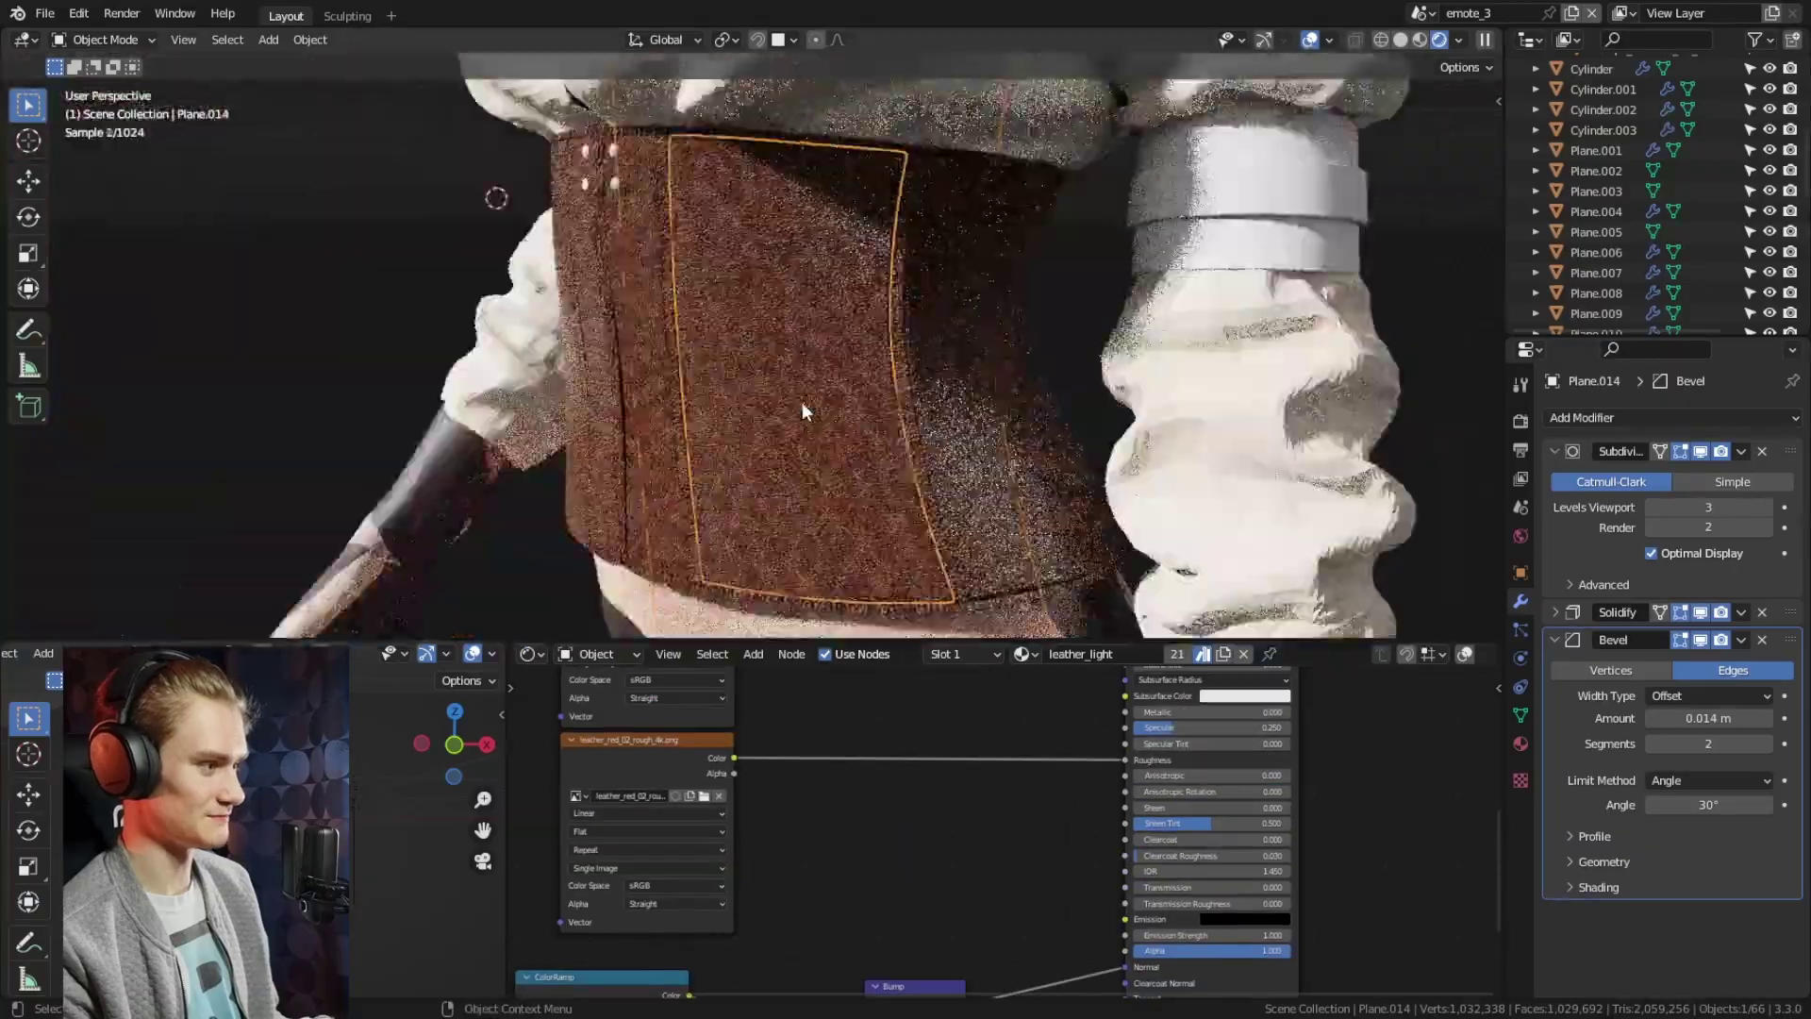
{"action": "left_click_drag", "start_coordinate": [817, 886], "coordinate": [789, 791]}
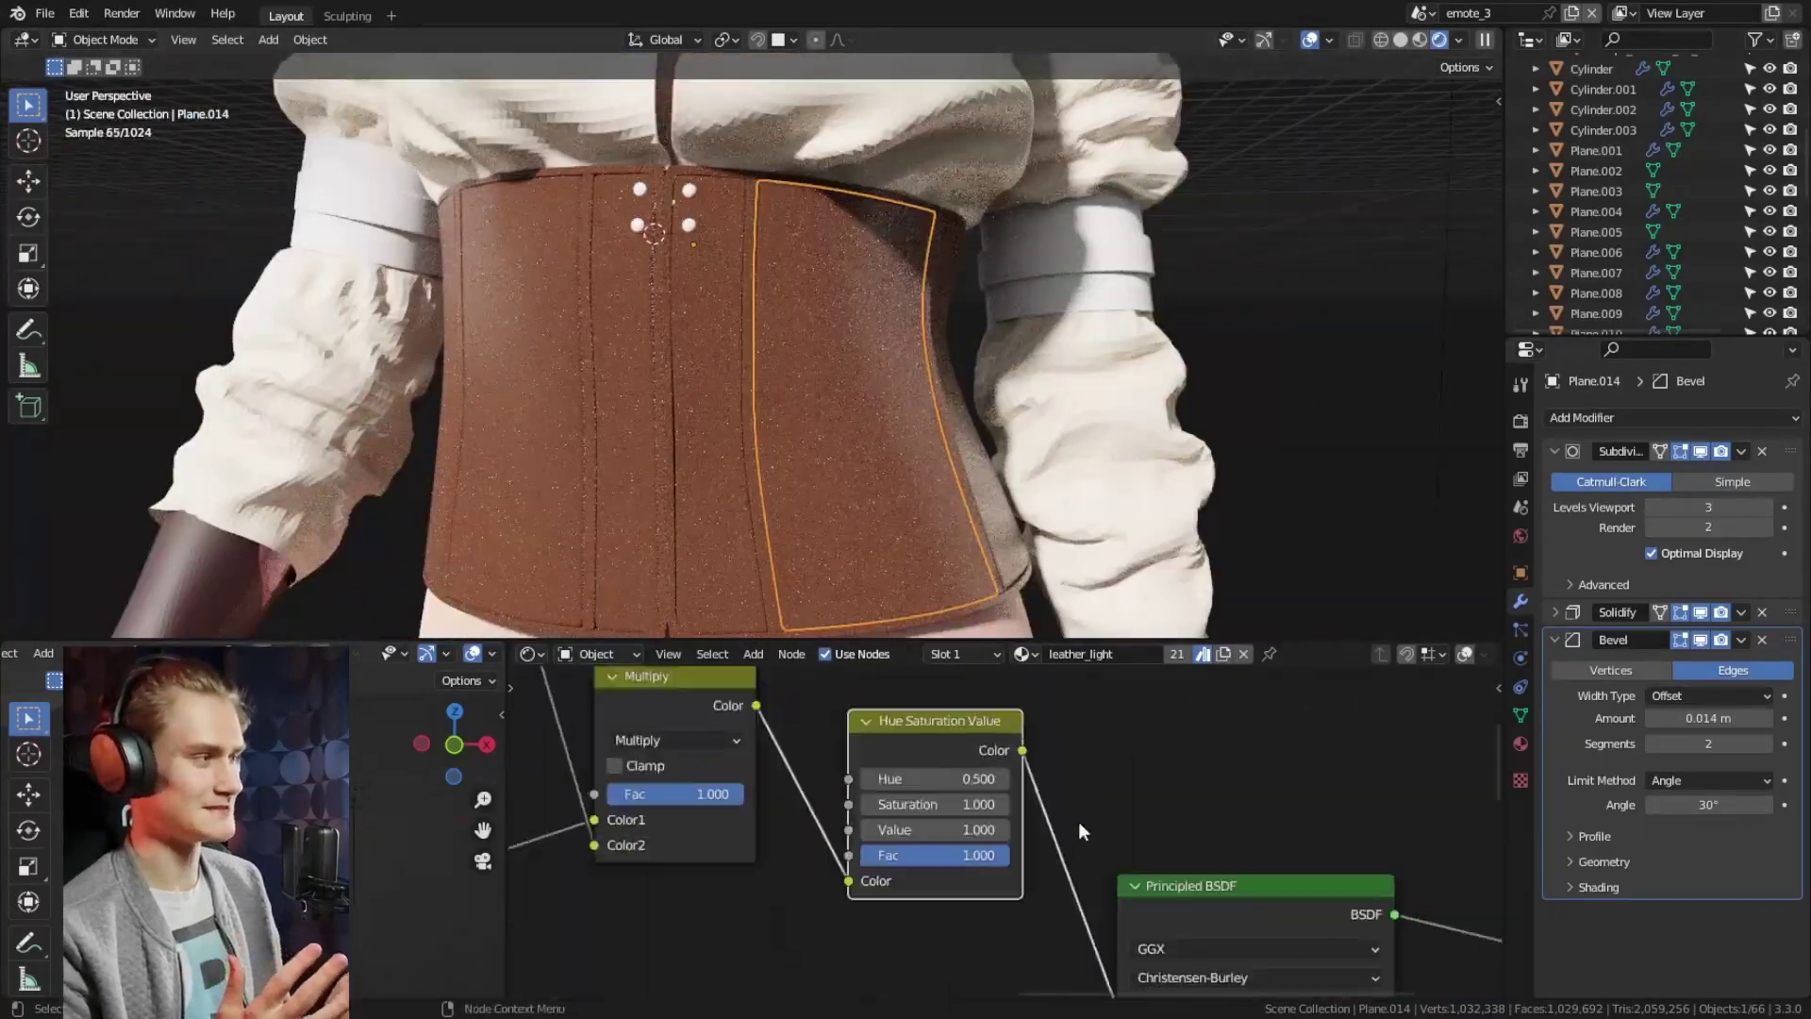
{"action": "left_click", "coordinate": [920, 759]}
{"action": "type", "text": "0.51"}
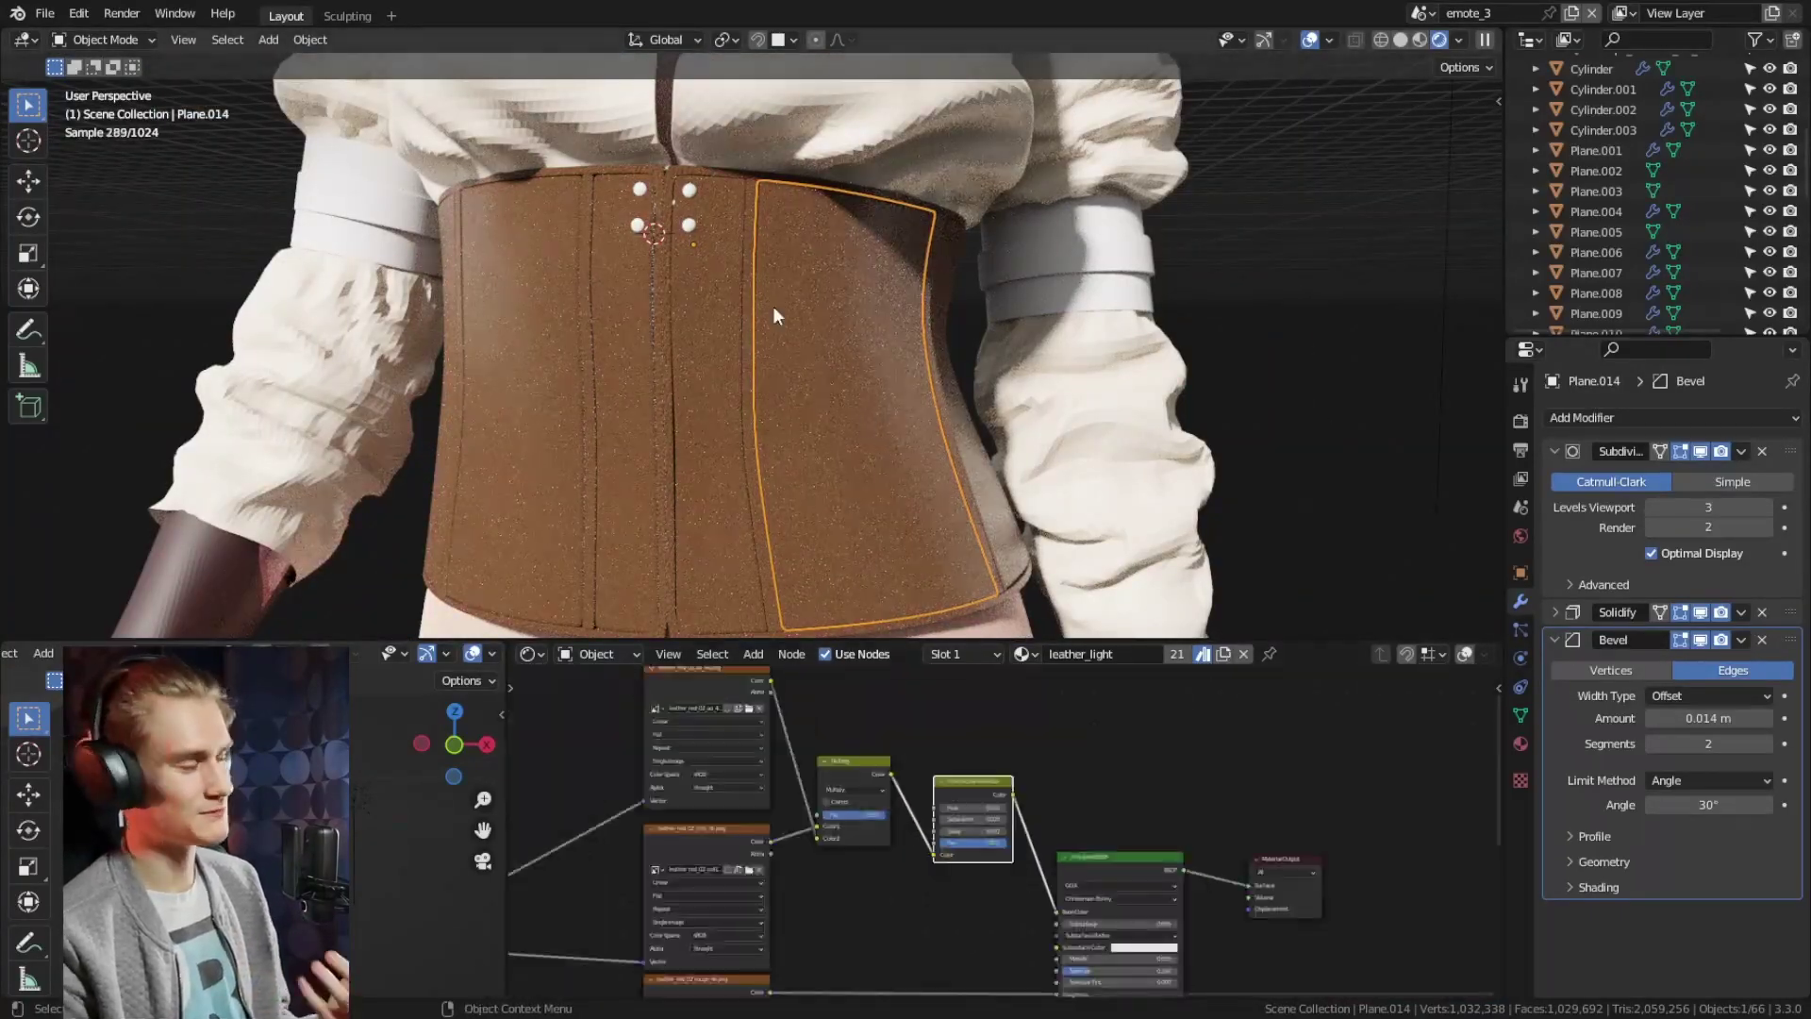
Tint the base colour of the corset buttons' silver material brownish and assign leather_light to the arm cuffs
{"action": "left_click", "coordinate": [688, 222]}
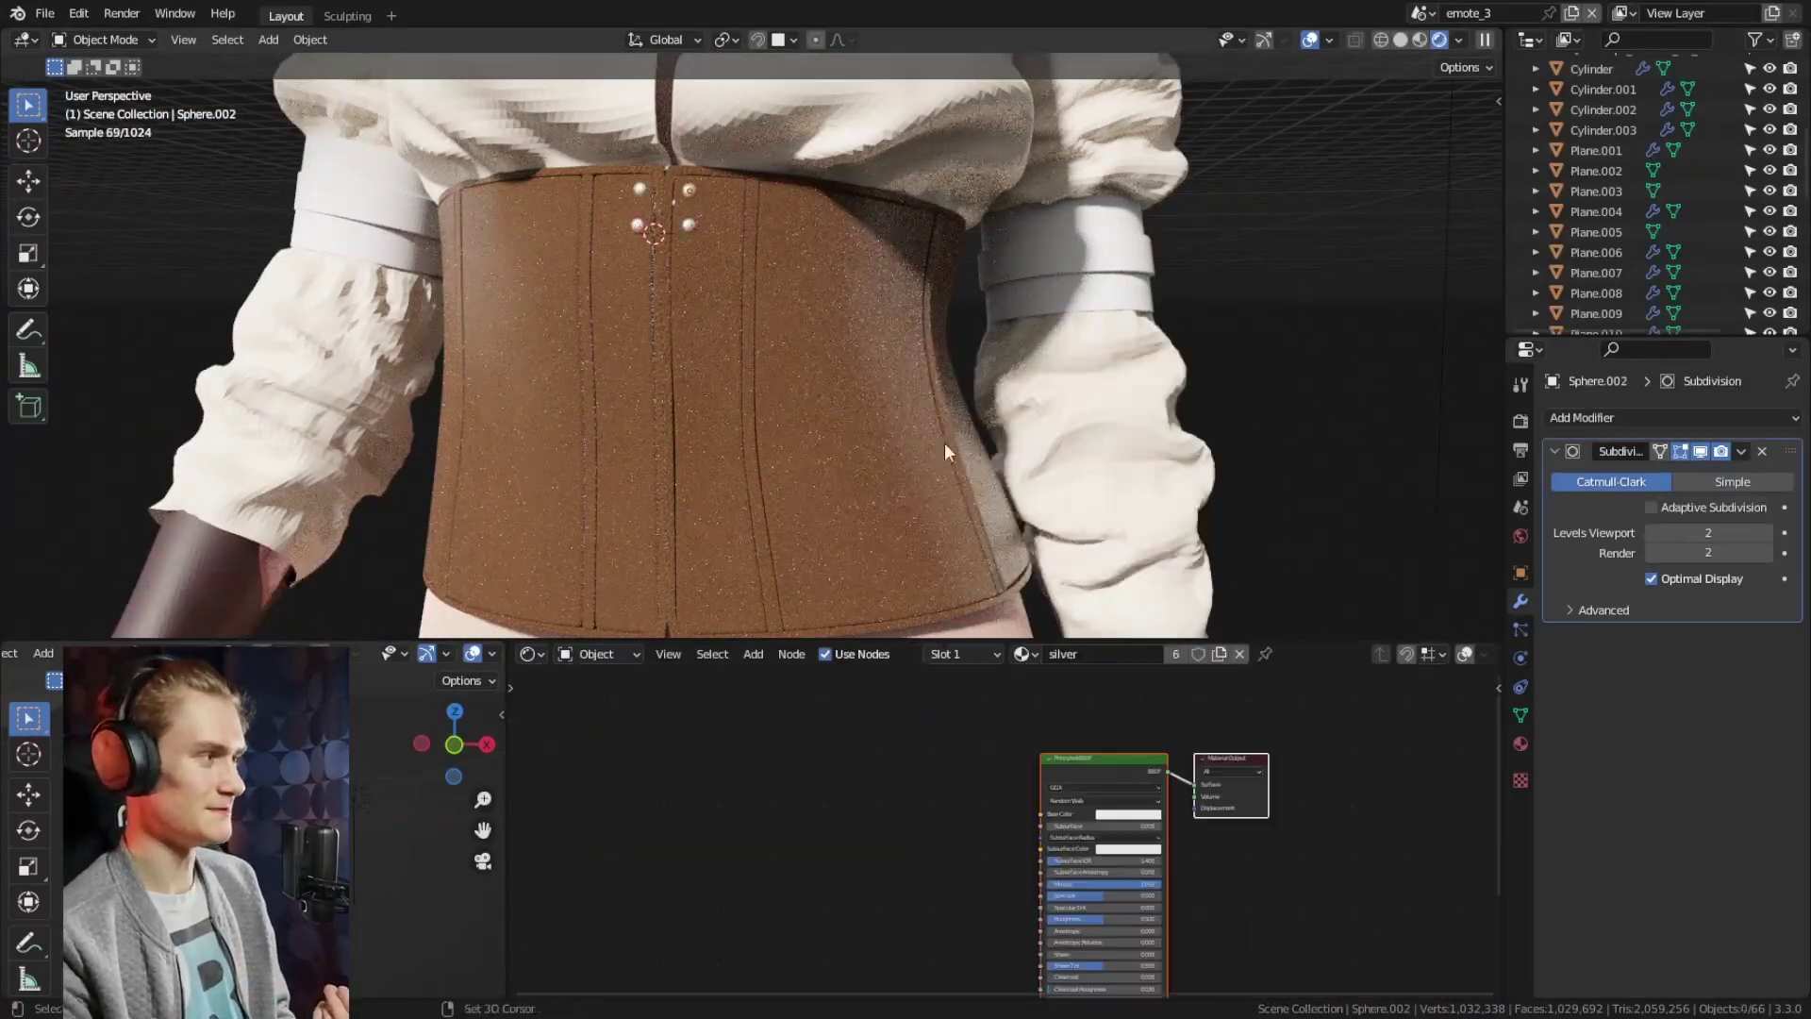
{"action": "left_click", "coordinate": [708, 534]}
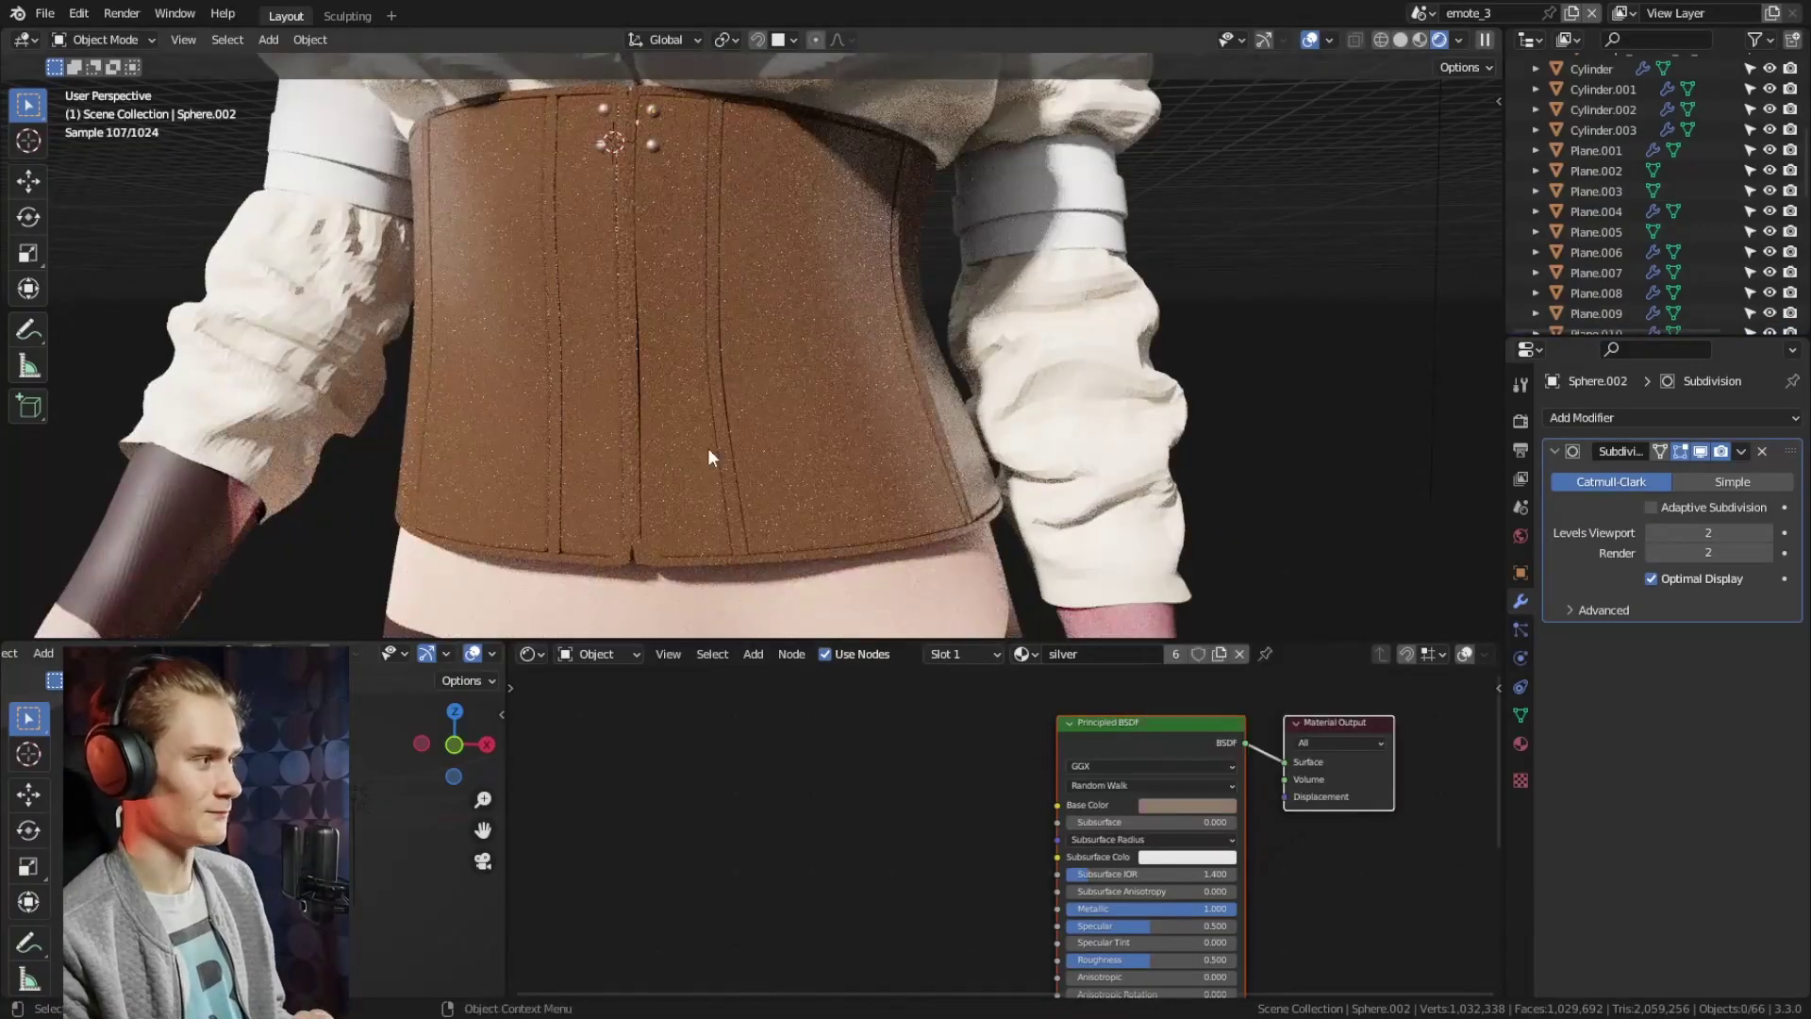
{"action": "type", "text": "ight"}
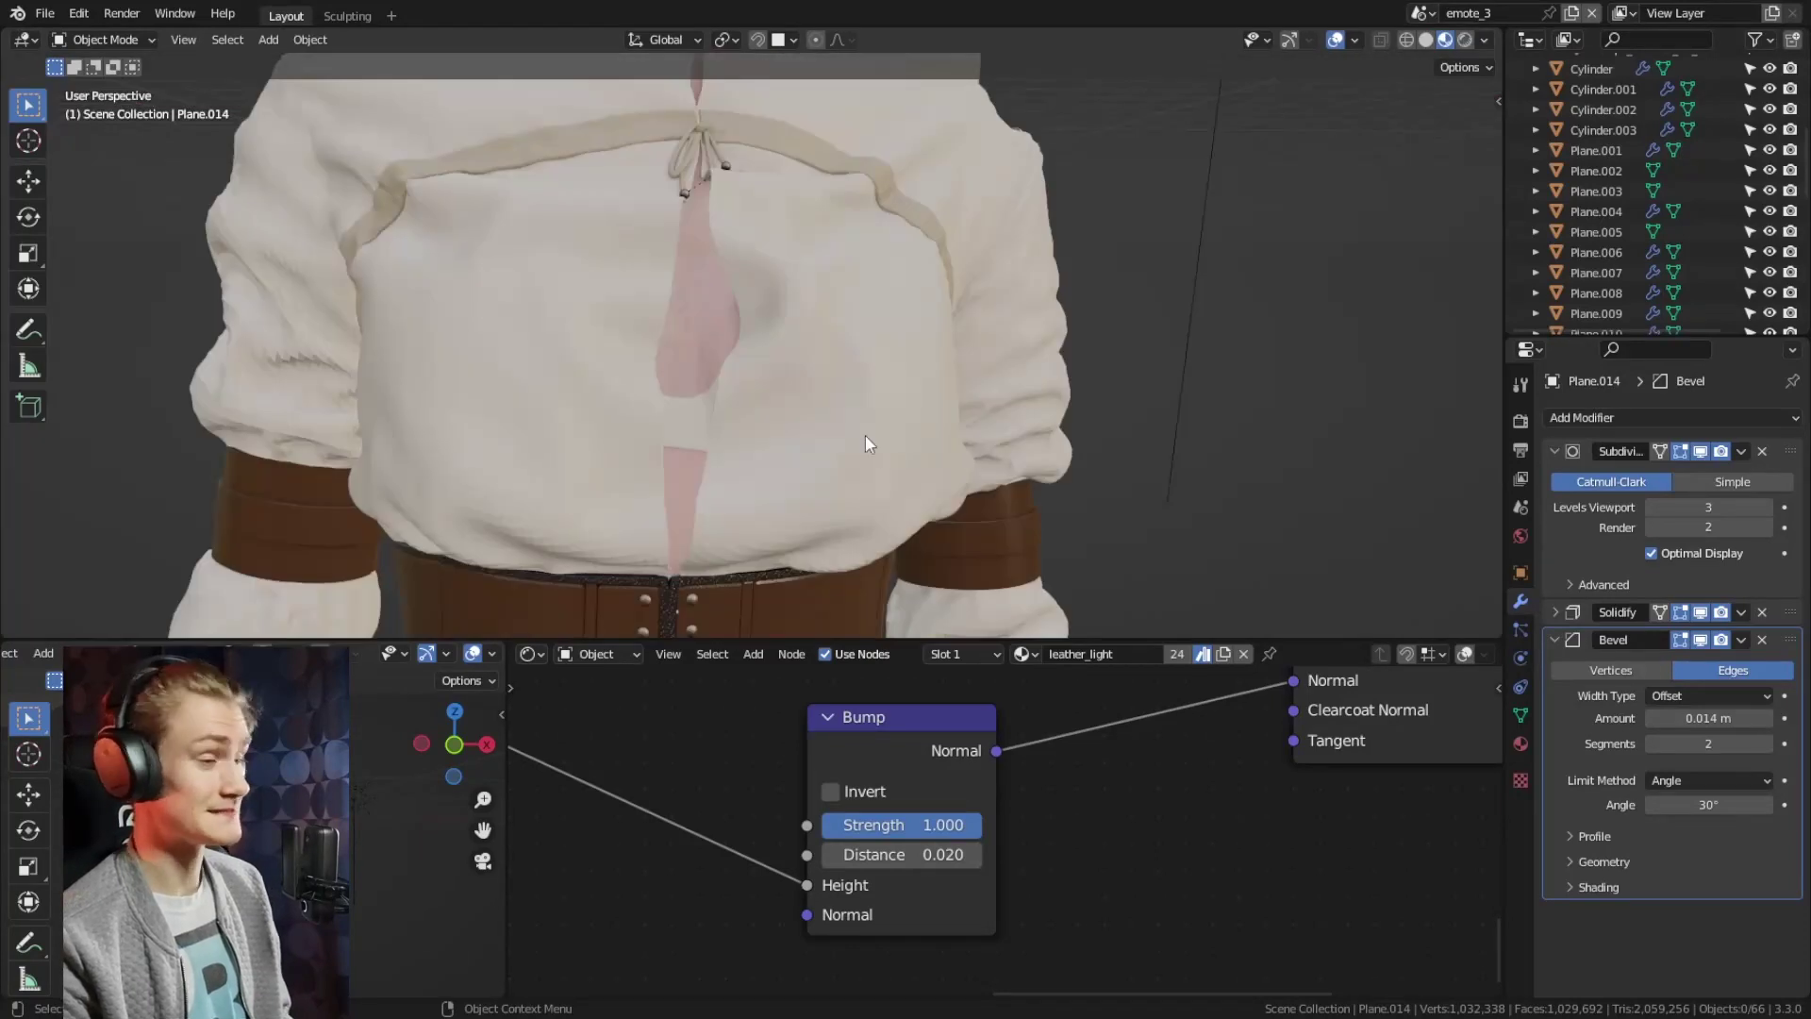
Add a Bump node with strength 1.000 to the shirt's cloth_white material so the fabric texture drives its normals
{"action": "left_click", "coordinate": [866, 435]}
{"action": "middle_click_drag", "start_coordinate": [870, 434], "coordinate": [896, 391]}
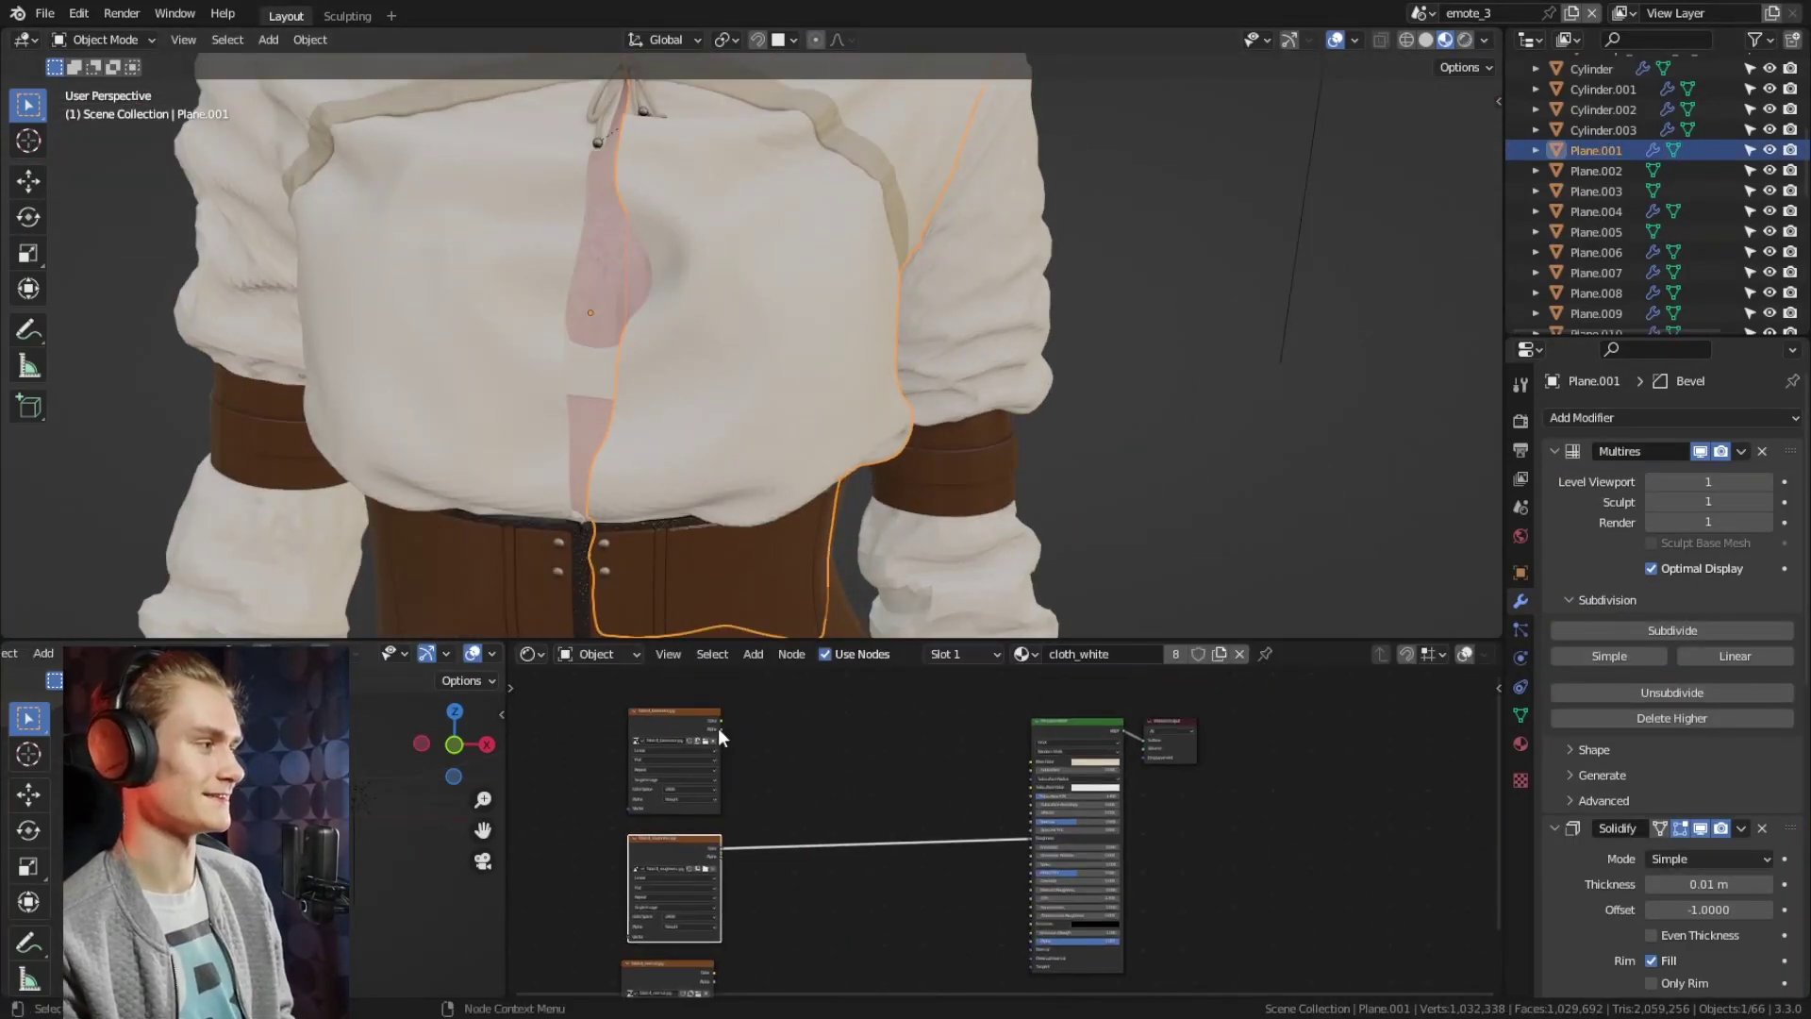
{"action": "key", "text": "shift+a"}
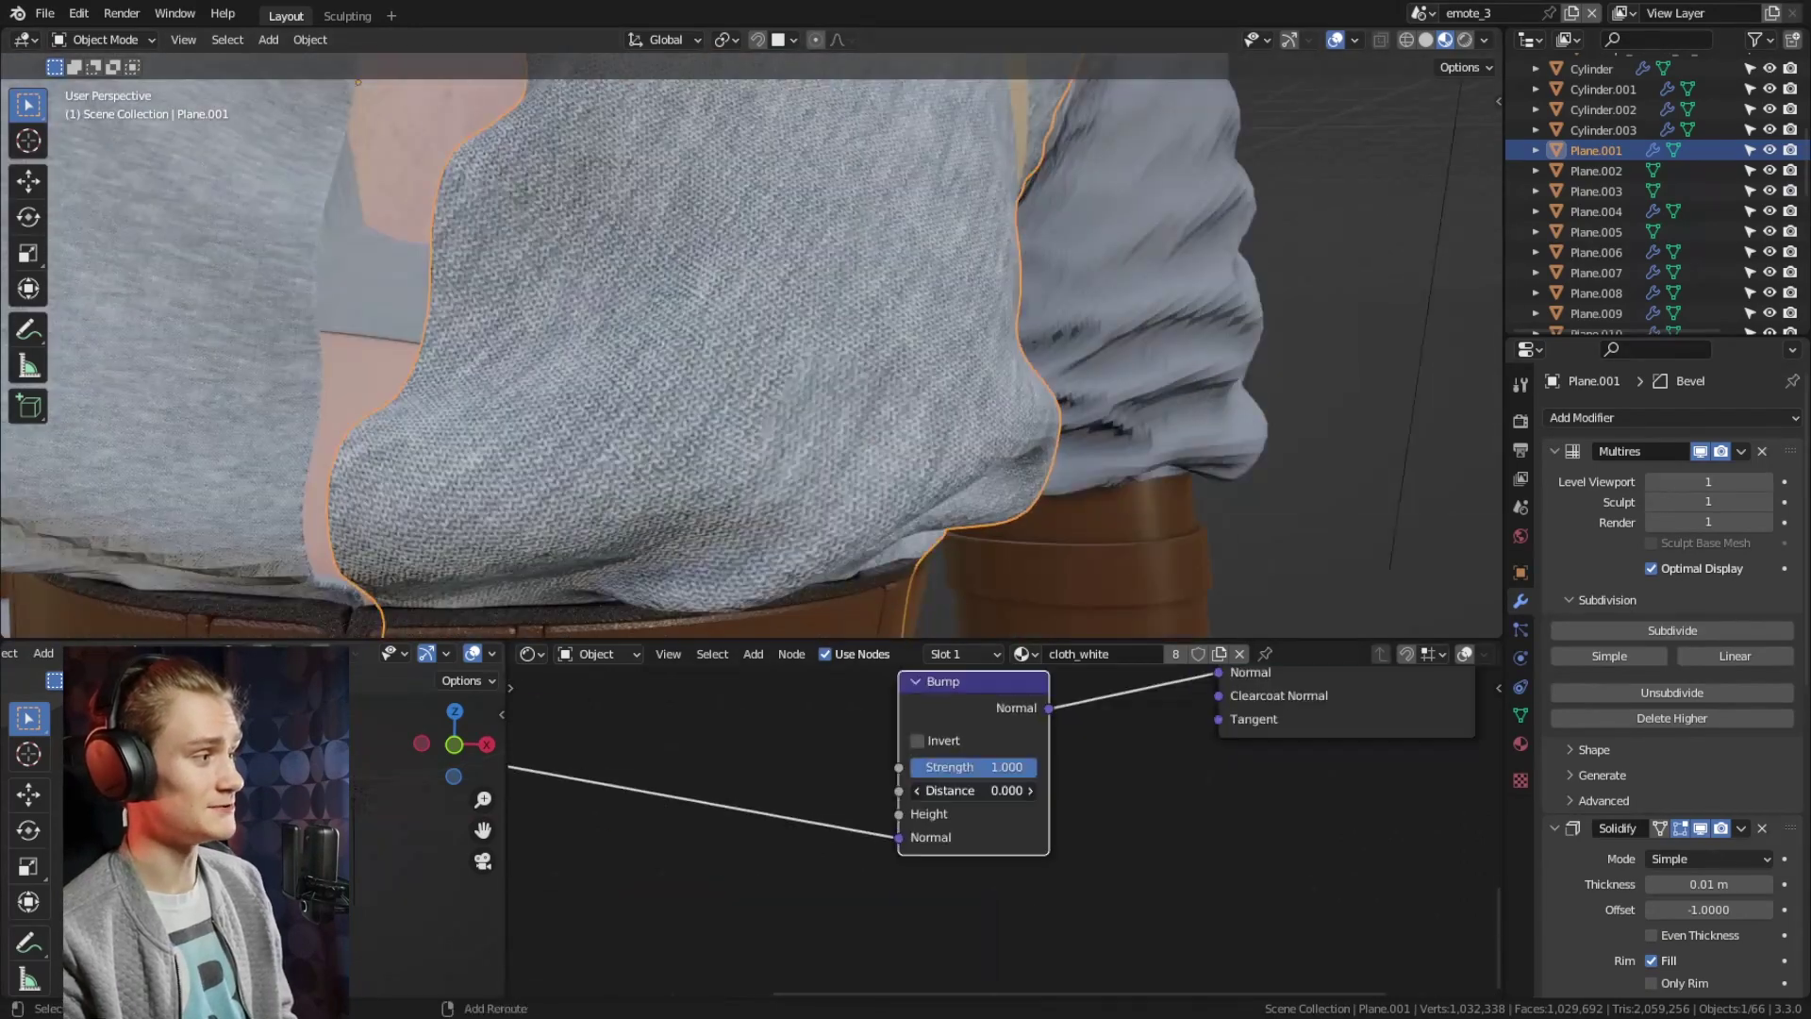
{"action": "scroll", "coordinate": [792, 347], "scroll_direction": "down", "scroll_amount": 3}
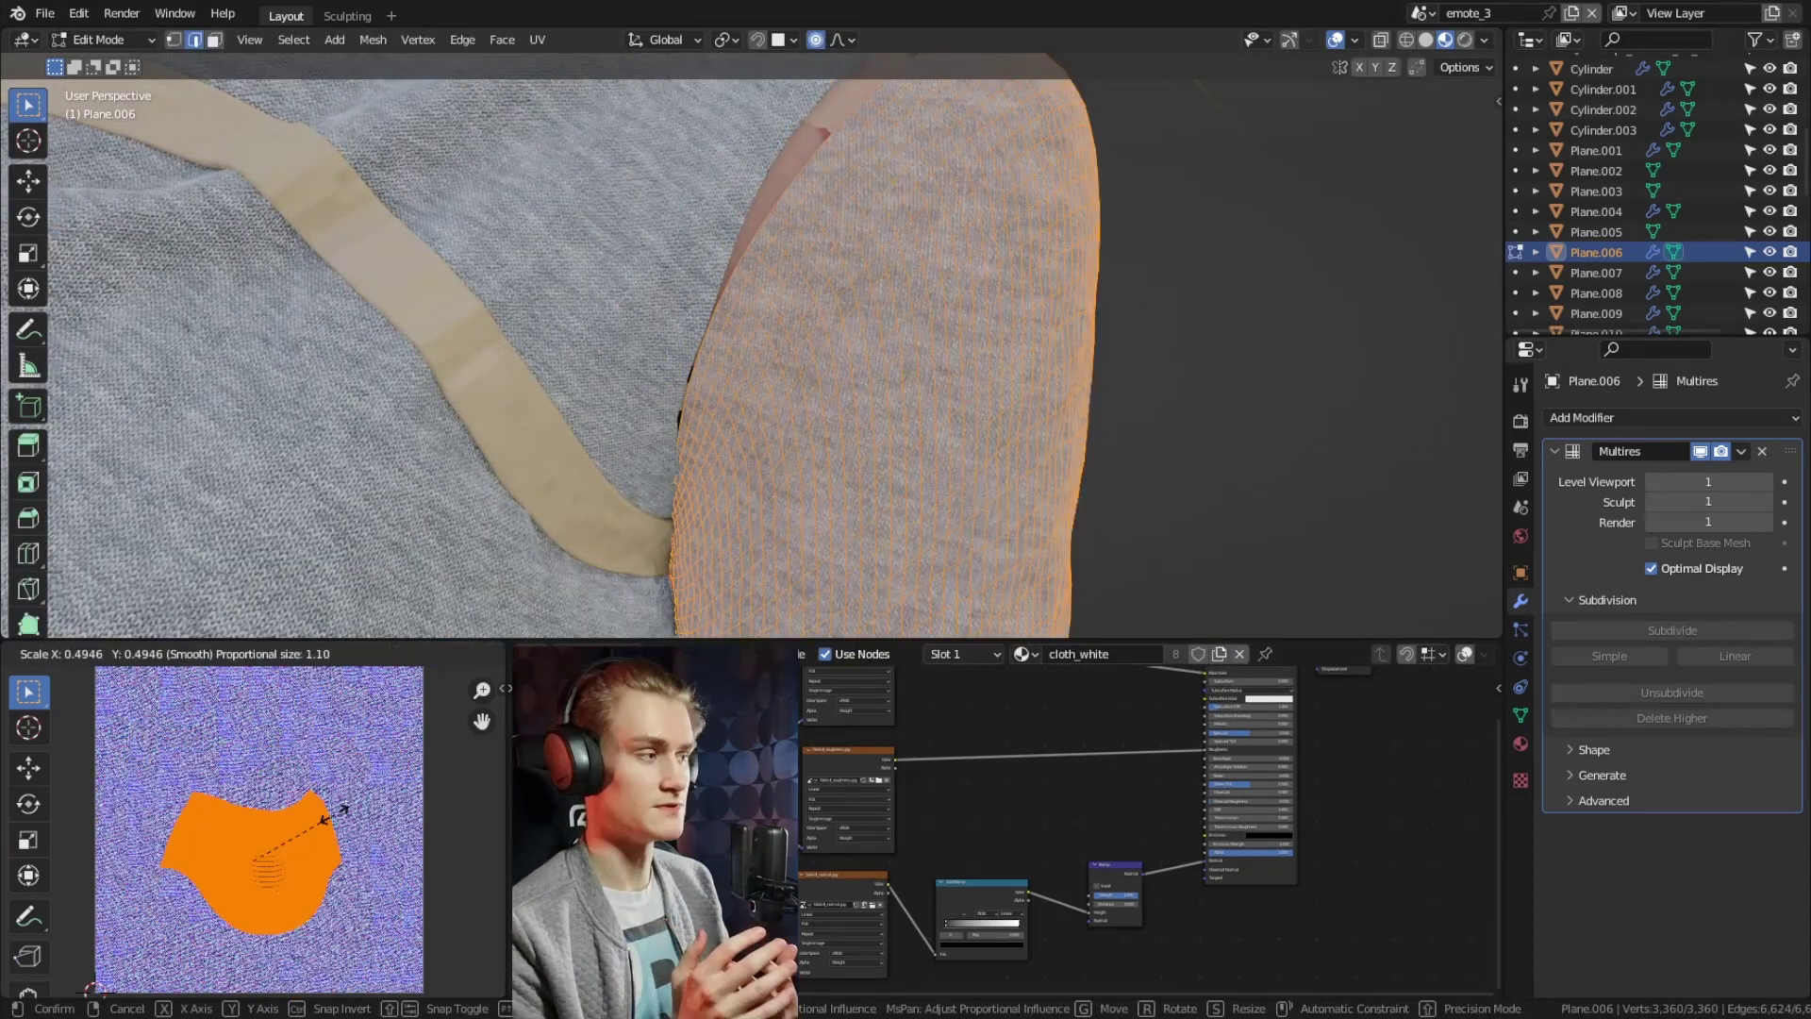
Scale the sleeve's UV island and rotate the UV strips of both chest ribbons to align the fabric weave
{"action": "key", "text": "s"}
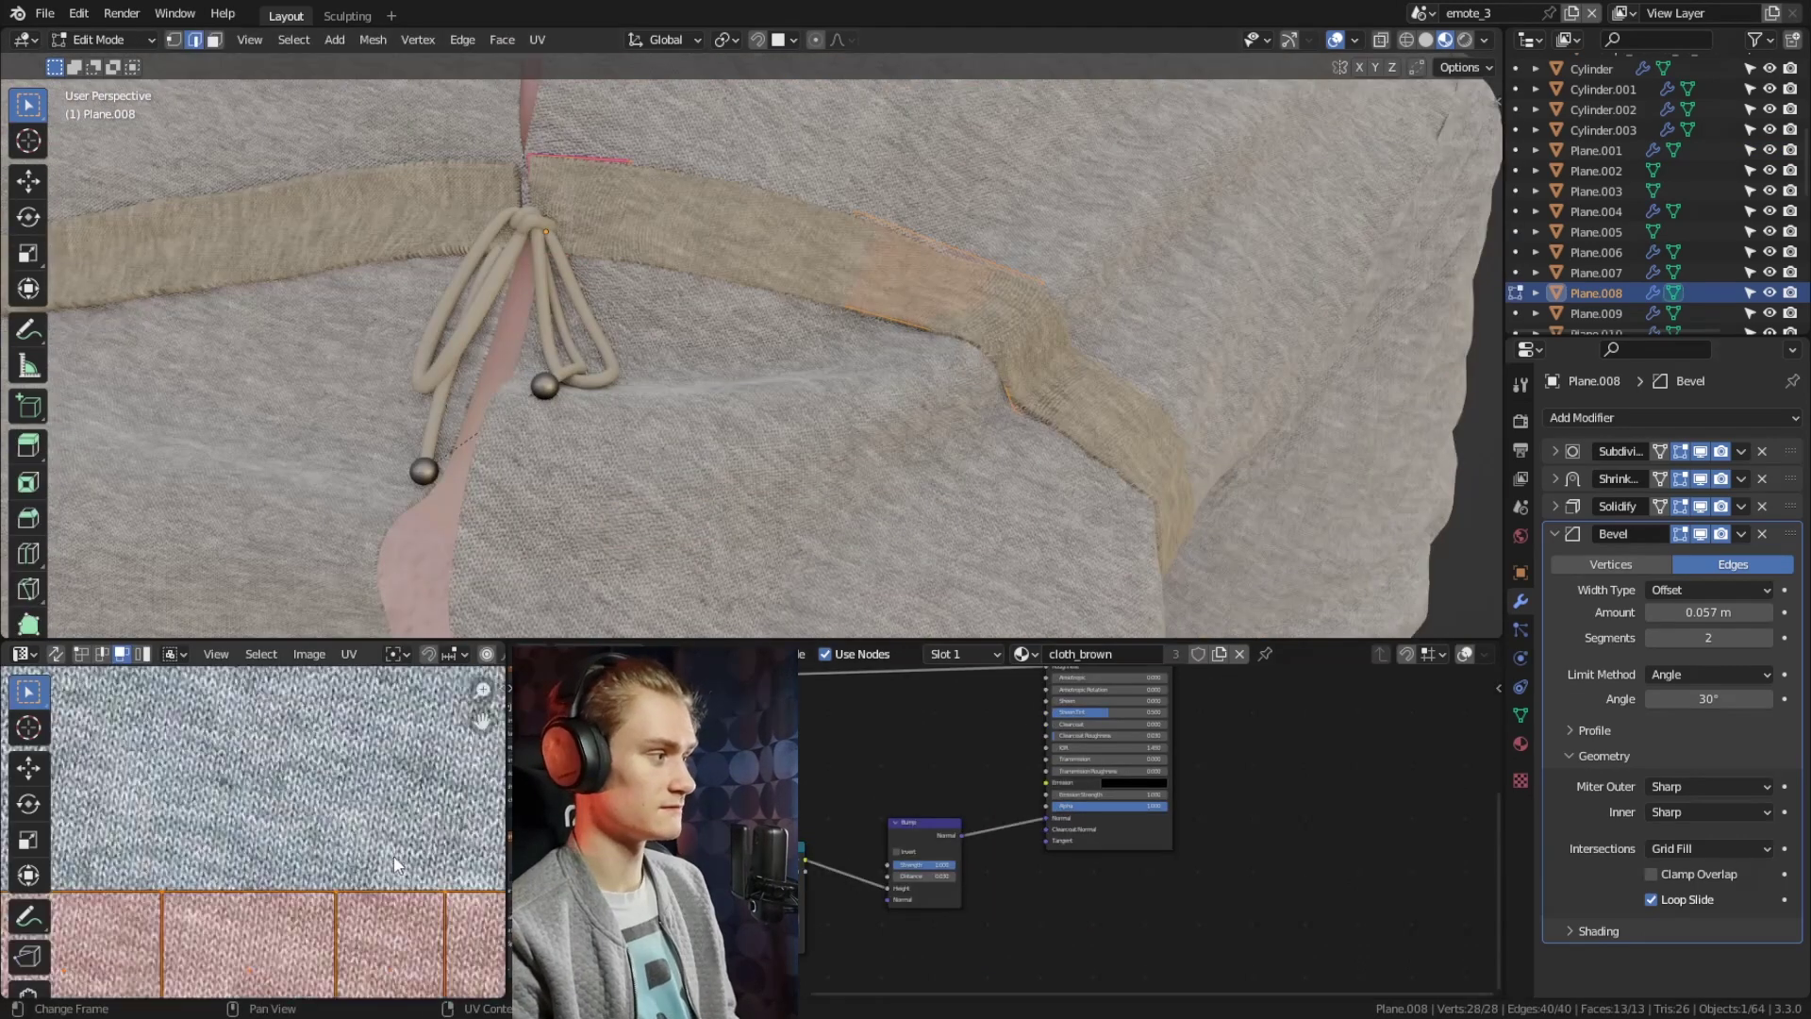
{"action": "key", "text": "r"}
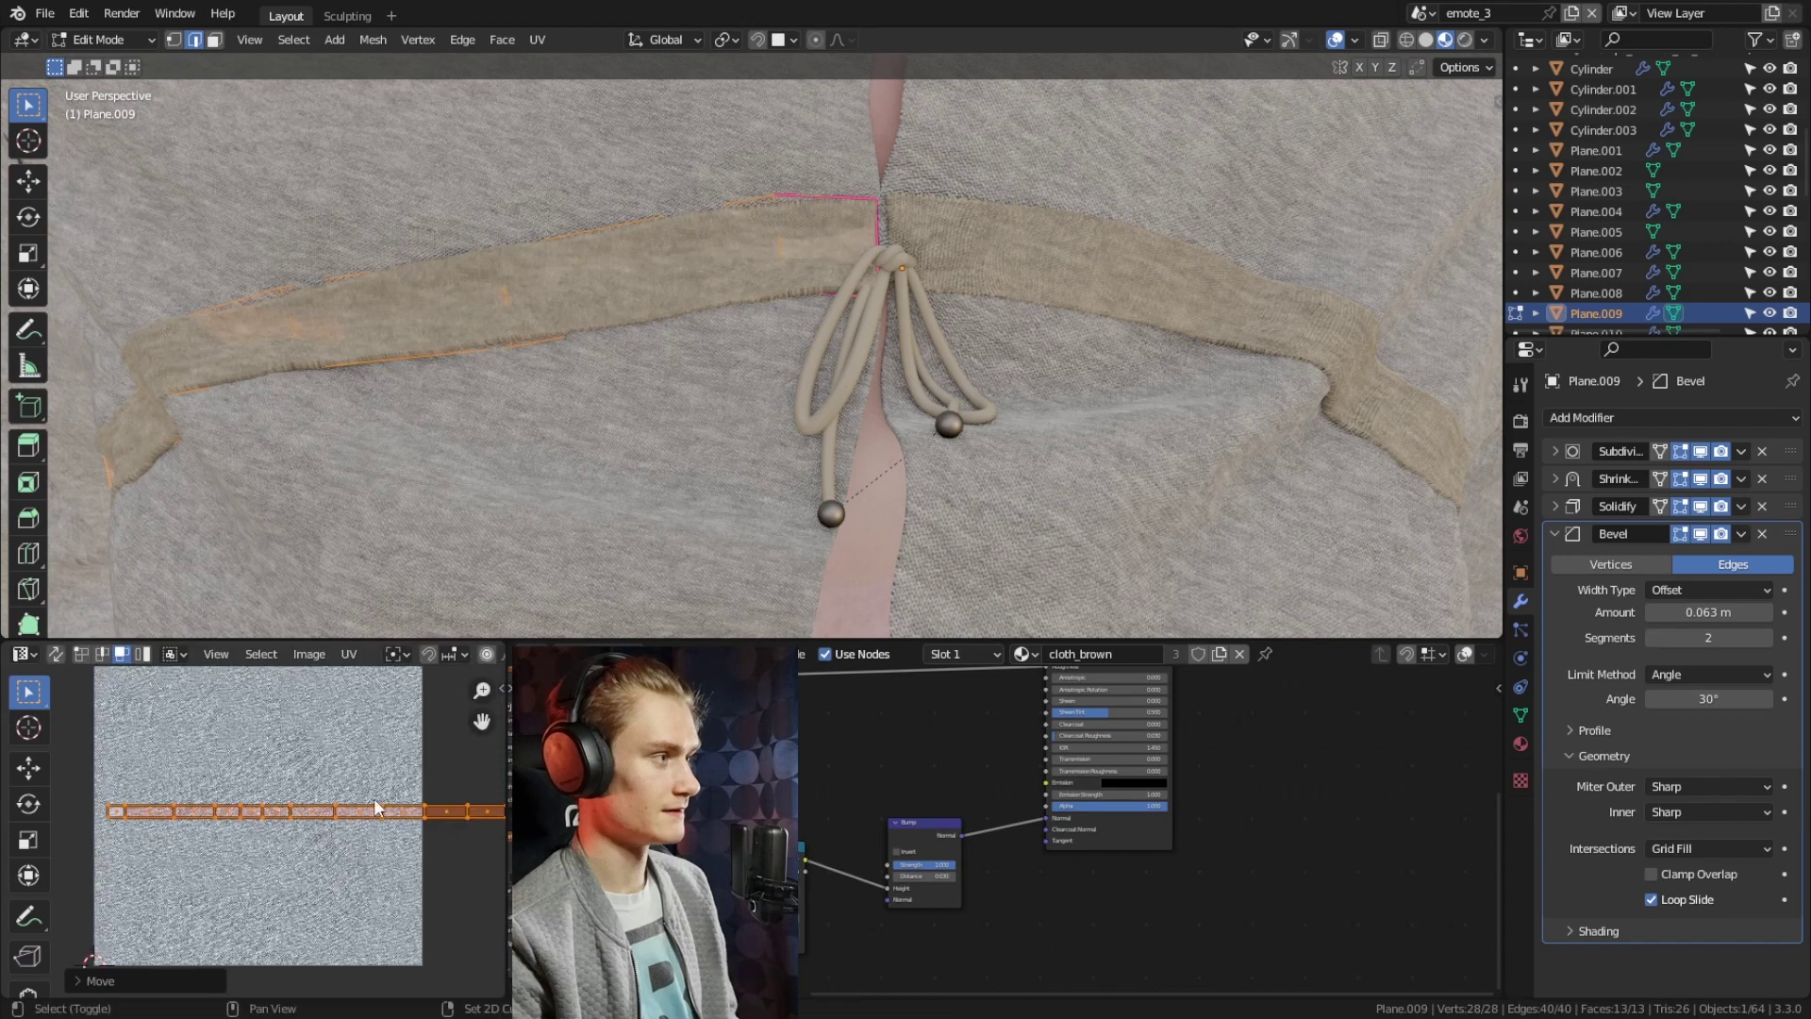
{"action": "key", "text": "r"}
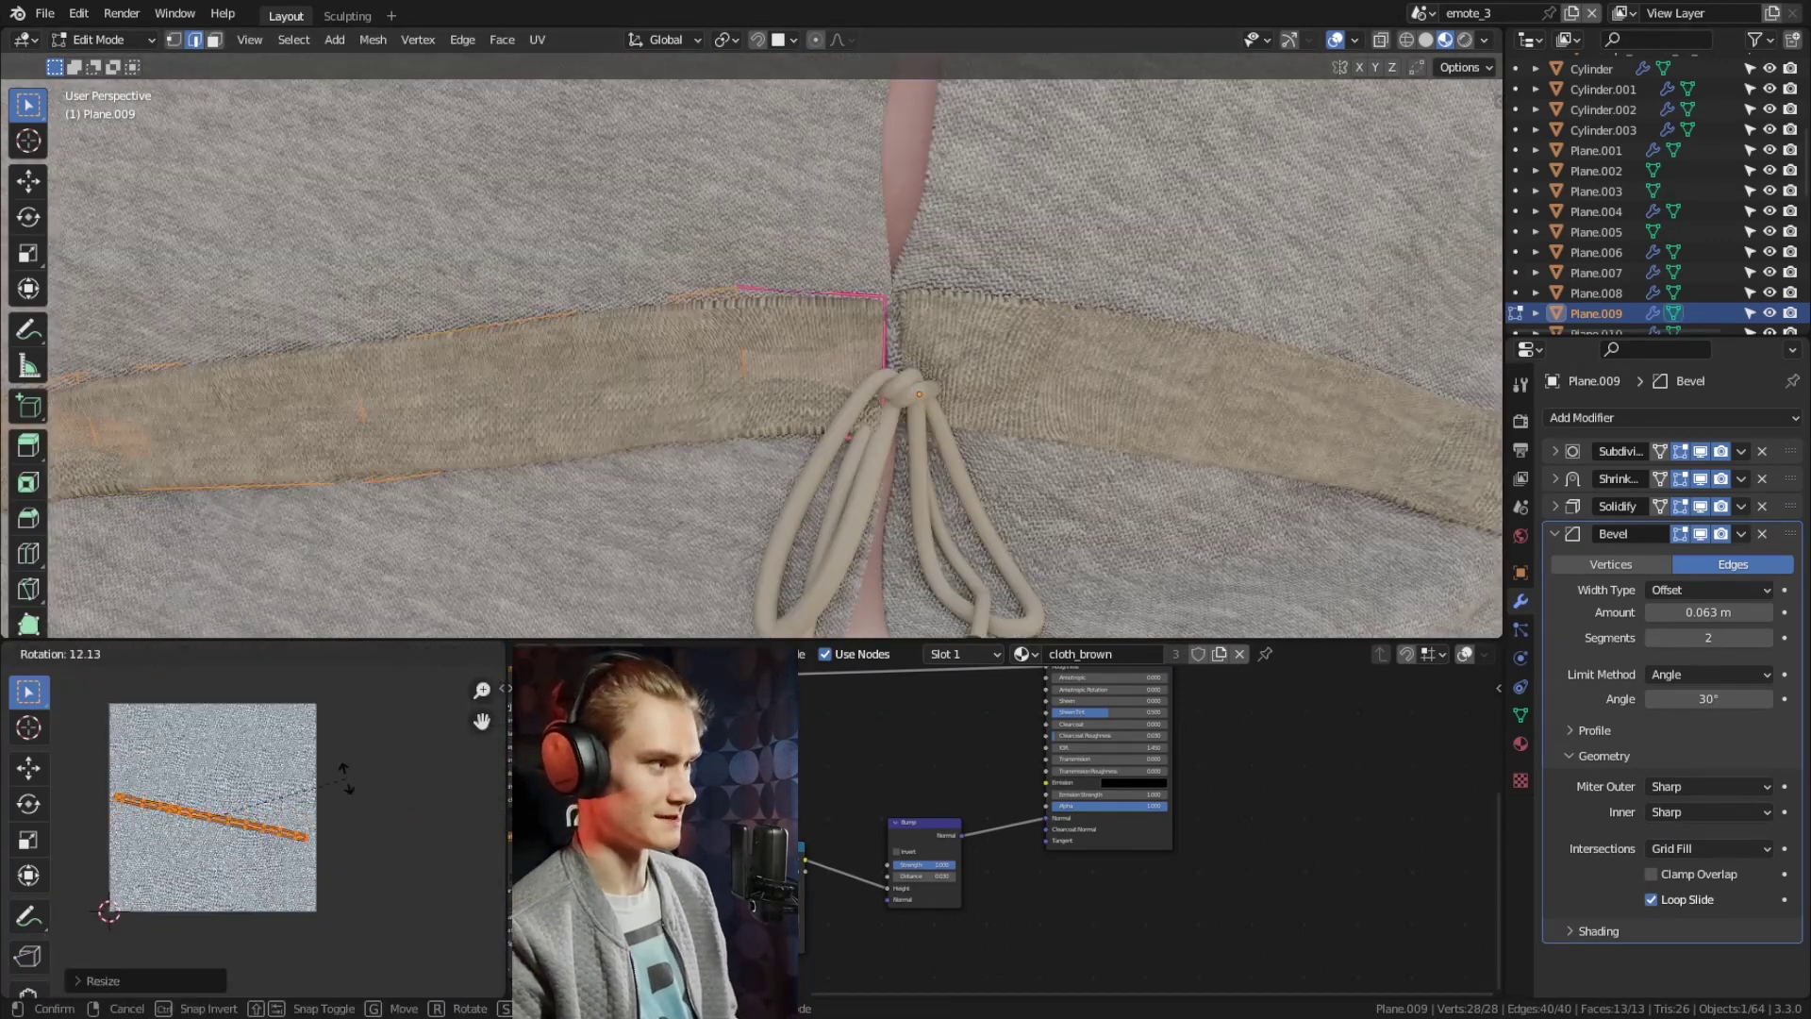
{"action": "left_click", "coordinate": [1521, 686]}
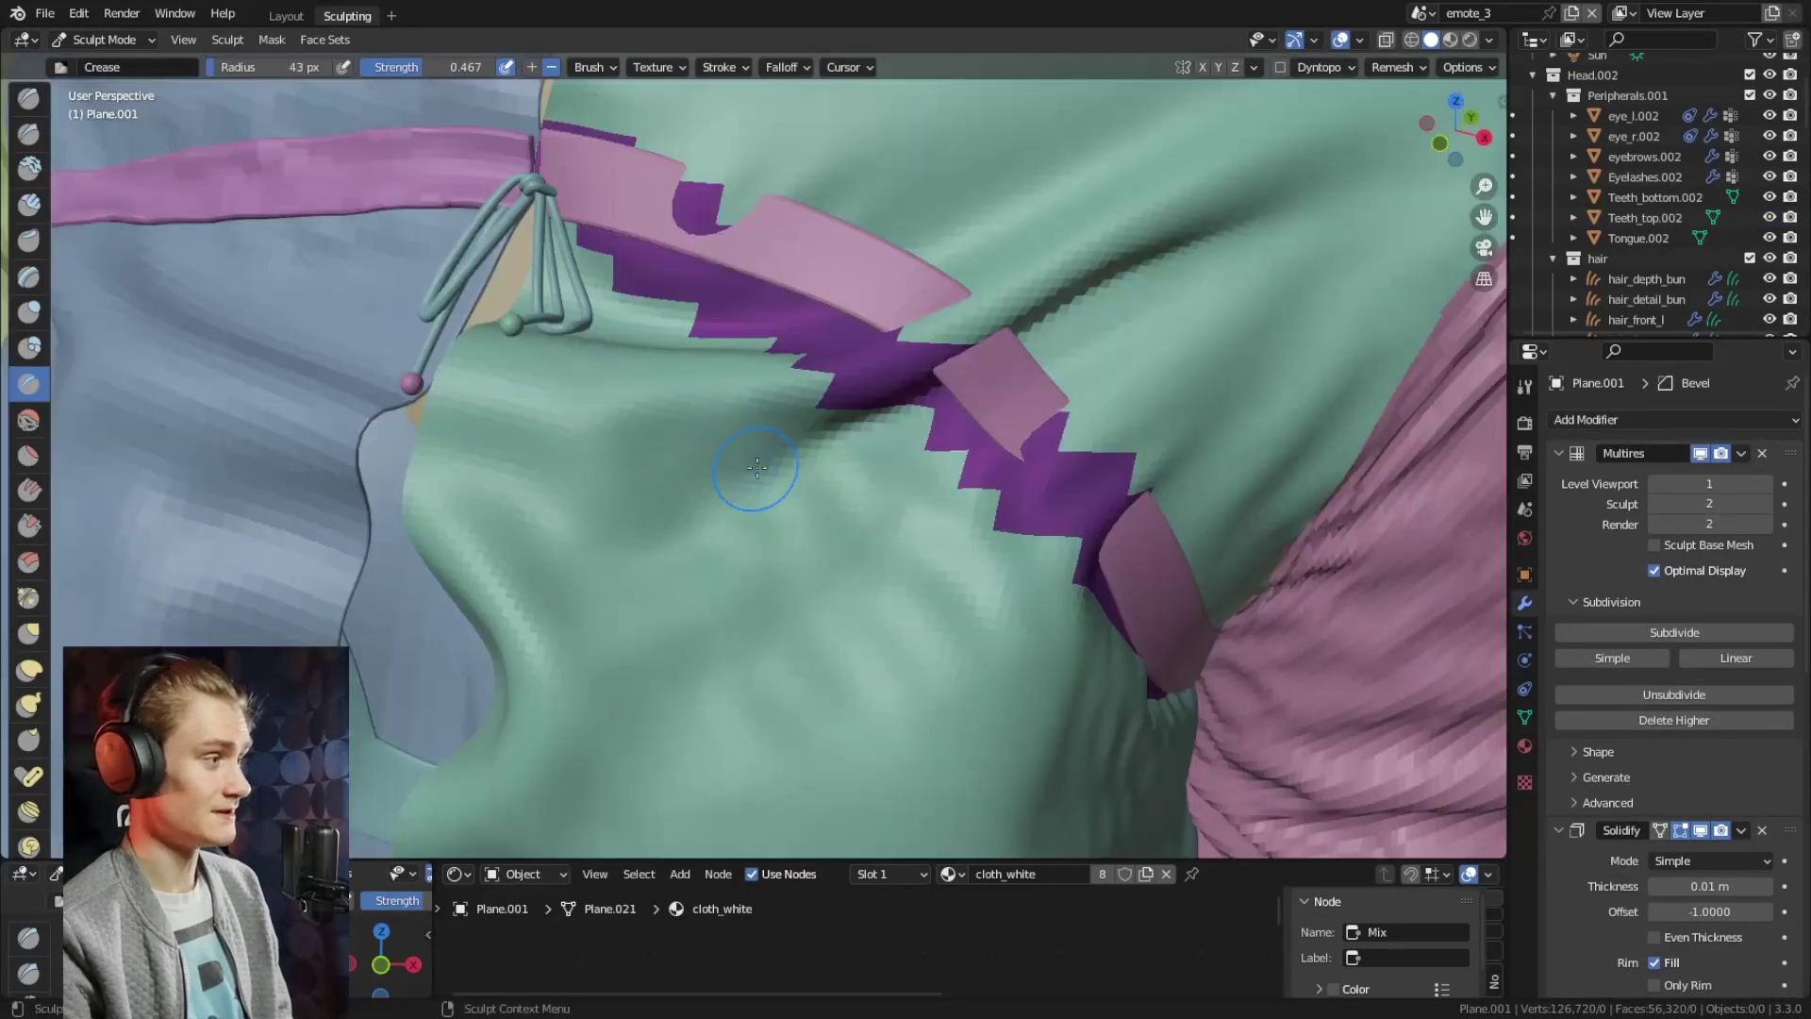
Sculpt deep folds down the front and along the gathered hem of the right torso panel using Crease at strength 0.382
{"action": "mouse_move", "coordinate": [699, 453]}
{"action": "middle_mouse_down"}
{"action": "mouse_move", "coordinate": [712, 425]}
{"action": "mouse_move", "coordinate": [774, 493]}
{"action": "mouse_move", "coordinate": [866, 518]}
{"action": "middle_mouse_up"}
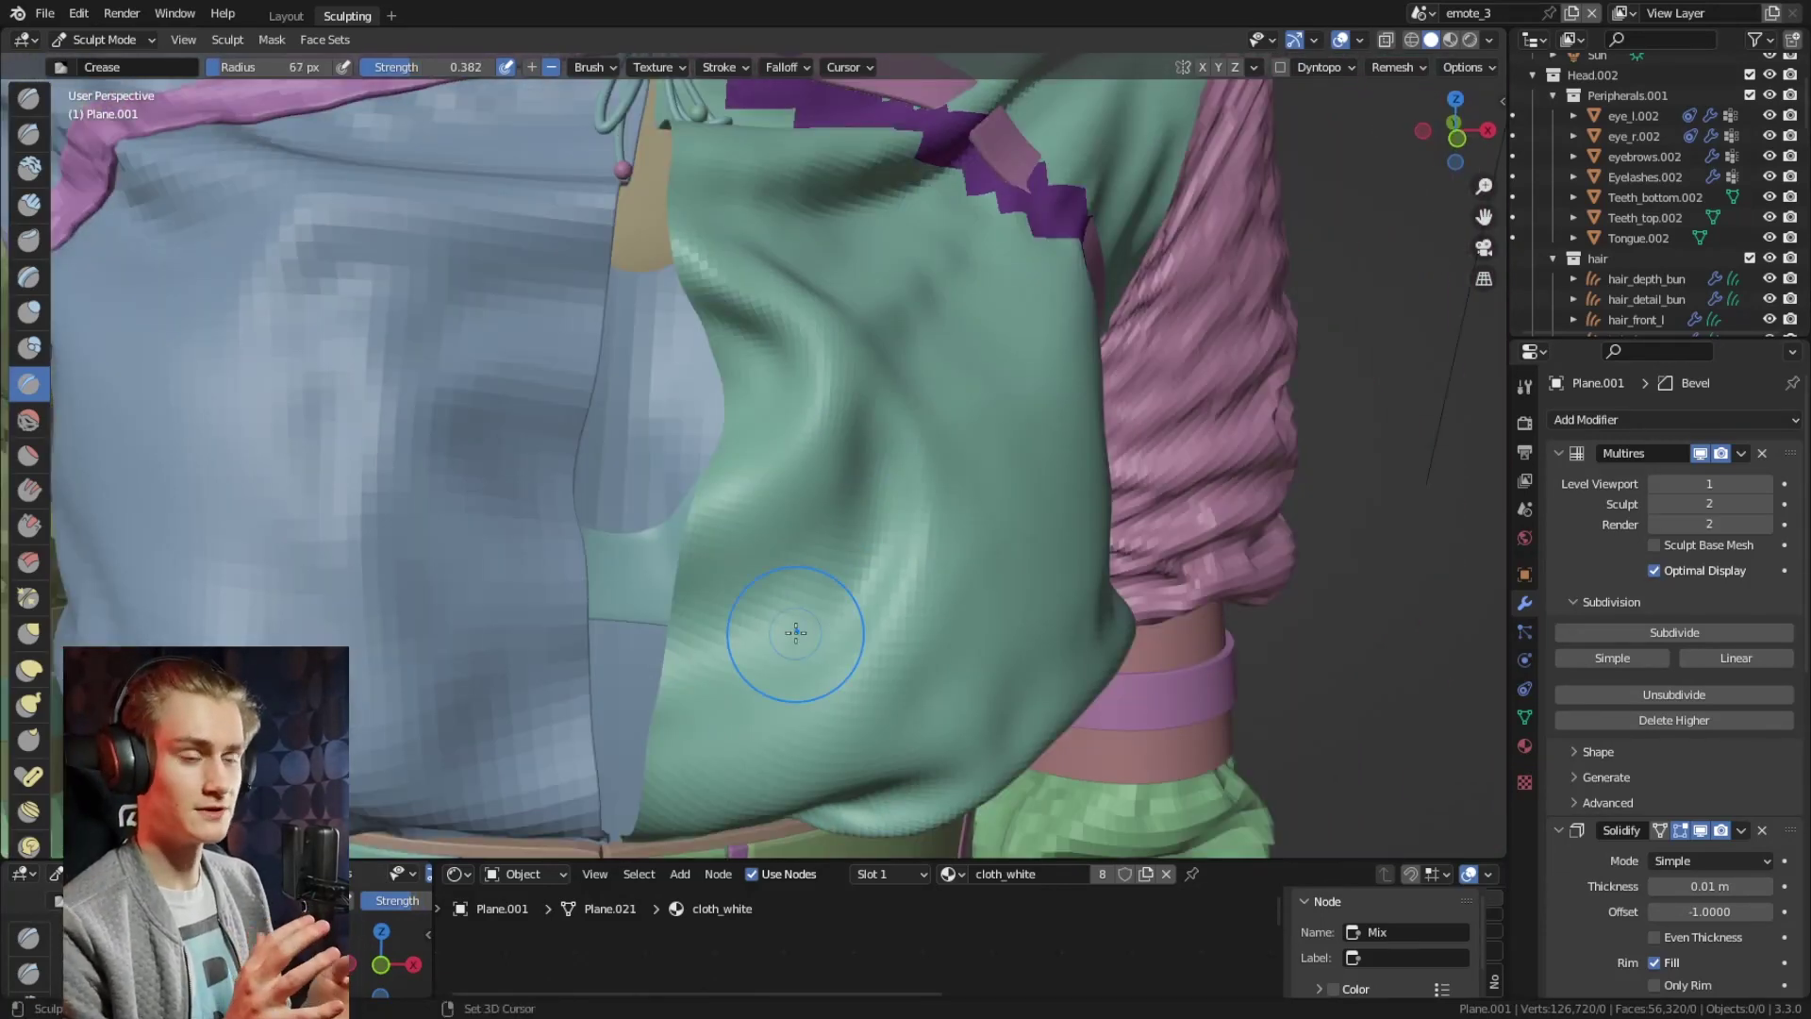
{"action": "mouse_move", "coordinate": [795, 632]}
{"action": "middle_mouse_down"}
{"action": "mouse_move", "coordinate": [740, 525]}
{"action": "mouse_move", "coordinate": [829, 343]}
{"action": "mouse_move", "coordinate": [771, 297]}
{"action": "middle_mouse_up"}
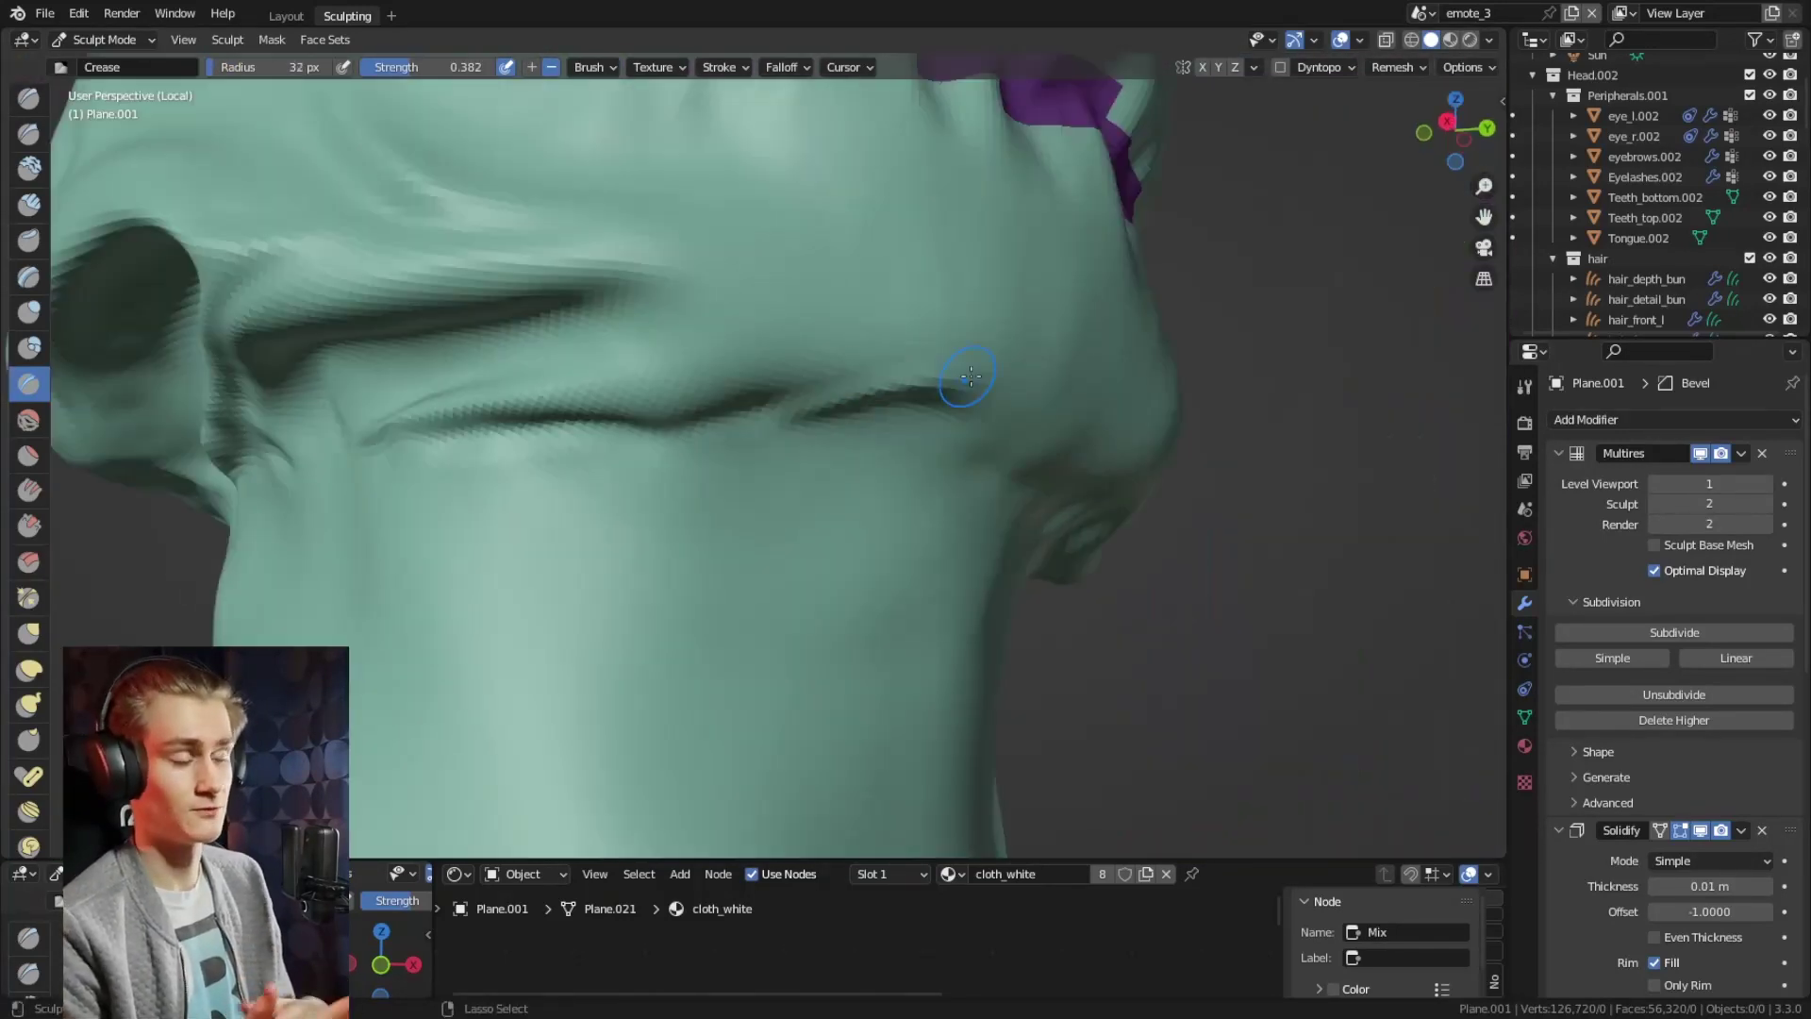
{"action": "key", "text": "KP_Divide"}
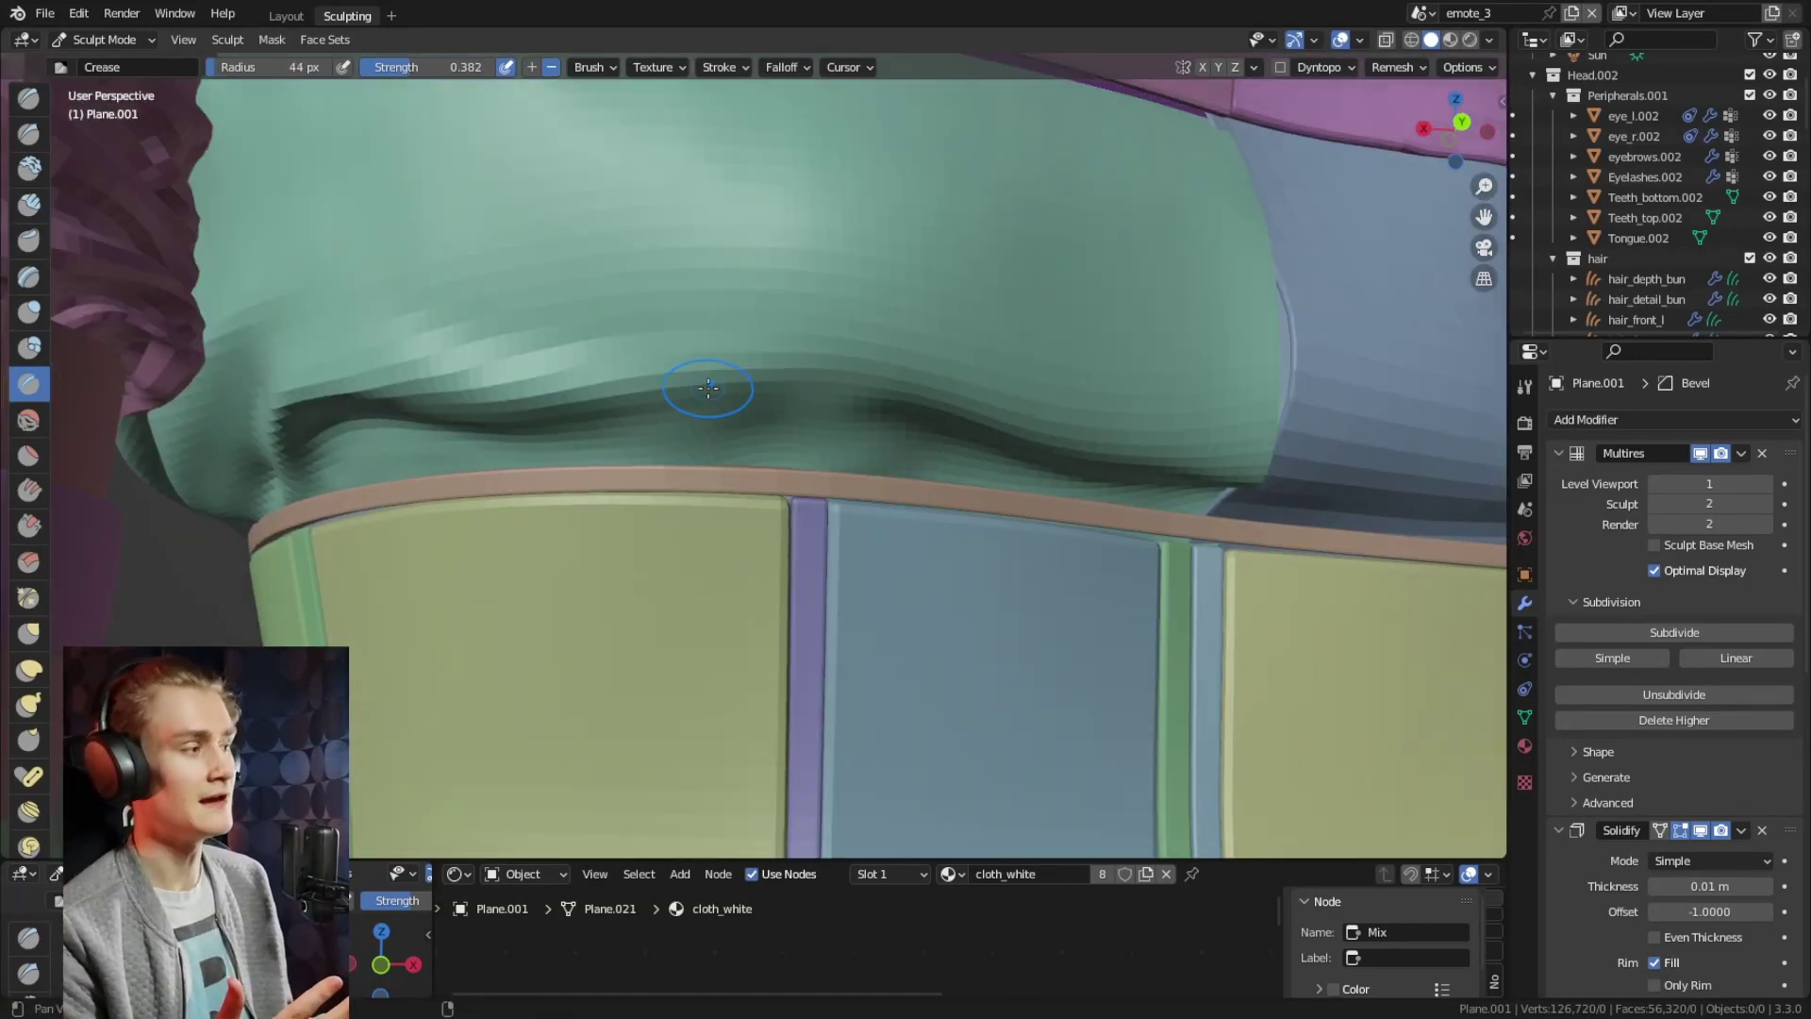
{"action": "scroll", "coordinate": [648, 410], "scroll_direction": "down", "scroll_amount": 2}
{"action": "mouse_move", "coordinate": [708, 387]}
{"action": "middle_mouse_down", "text": "shift"}
{"action": "mouse_move", "coordinate": [648, 410]}
{"action": "mouse_move", "coordinate": [760, 374]}
{"action": "middle_mouse_up", "text": "shift"}
{"action": "scroll", "coordinate": [760, 373], "scroll_direction": "down", "scroll_amount": 2}
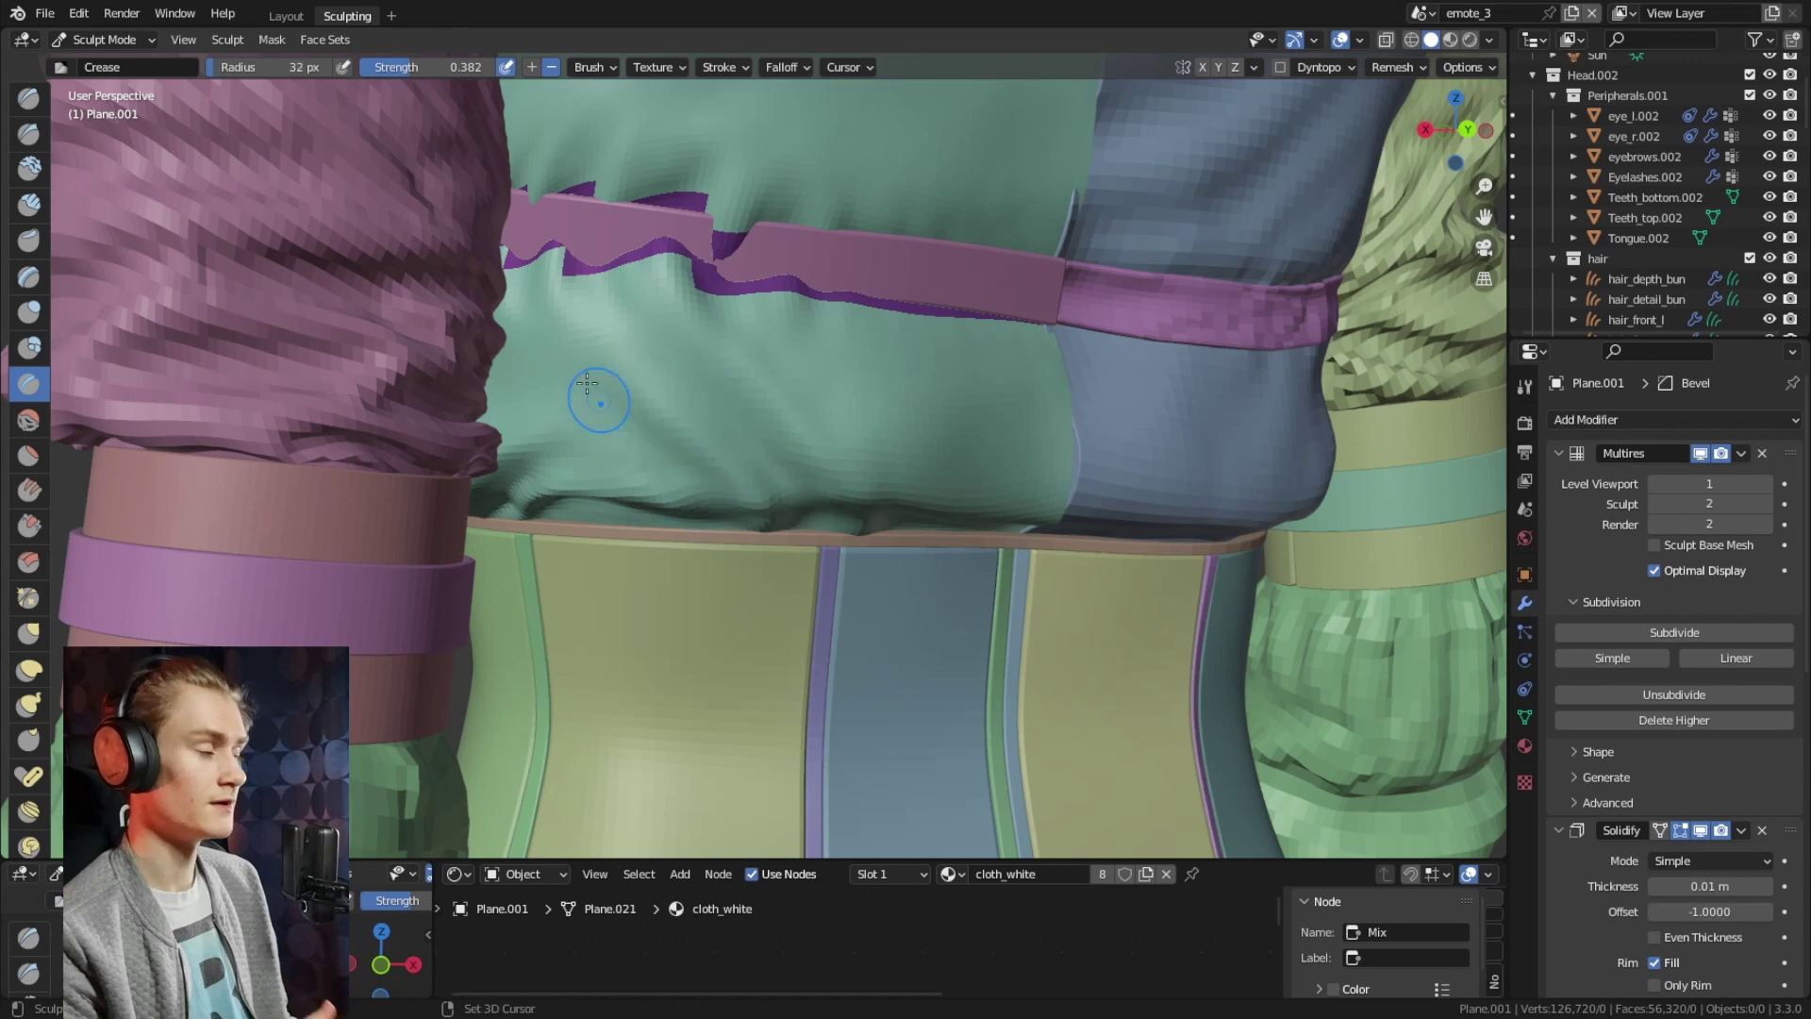
Crease gathered folds into the right torso panel's lower back below the ribbon and around its shoulder seam
{"action": "middle_click_drag", "start_coordinate": [587, 382], "coordinate": [849, 396]}
{"action": "key", "text": "f"}
{"action": "scroll", "coordinate": [675, 355], "scroll_direction": "down", "scroll_amount": 2}
{"action": "scroll", "coordinate": [928, 423], "scroll_direction": "down", "scroll_amount": 5}
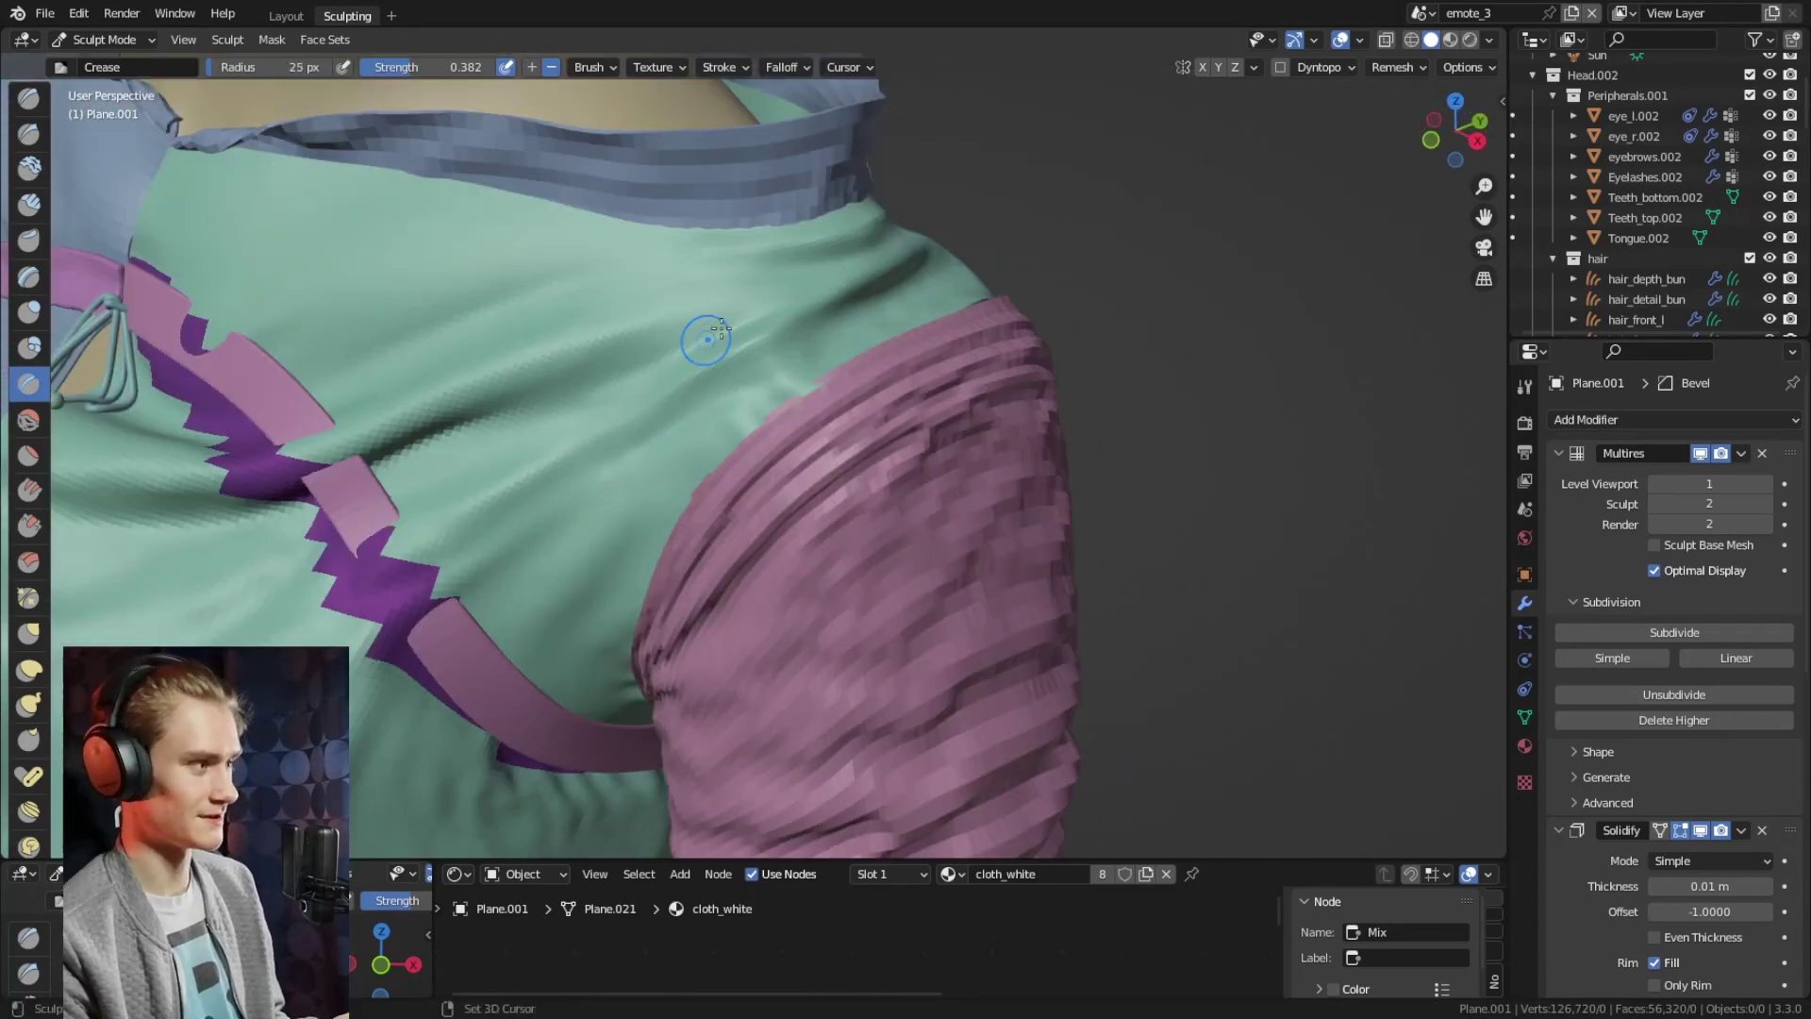
{"action": "mouse_move", "coordinate": [707, 338]}
{"action": "middle_mouse_down"}
{"action": "mouse_move", "coordinate": [728, 469]}
{"action": "mouse_move", "coordinate": [824, 444]}
{"action": "mouse_move", "coordinate": [579, 339]}
{"action": "mouse_move", "coordinate": [981, 353]}
{"action": "middle_mouse_up"}
{"action": "key", "text": "f"}
{"action": "scroll", "coordinate": [981, 353], "scroll_direction": "down", "scroll_amount": 2}
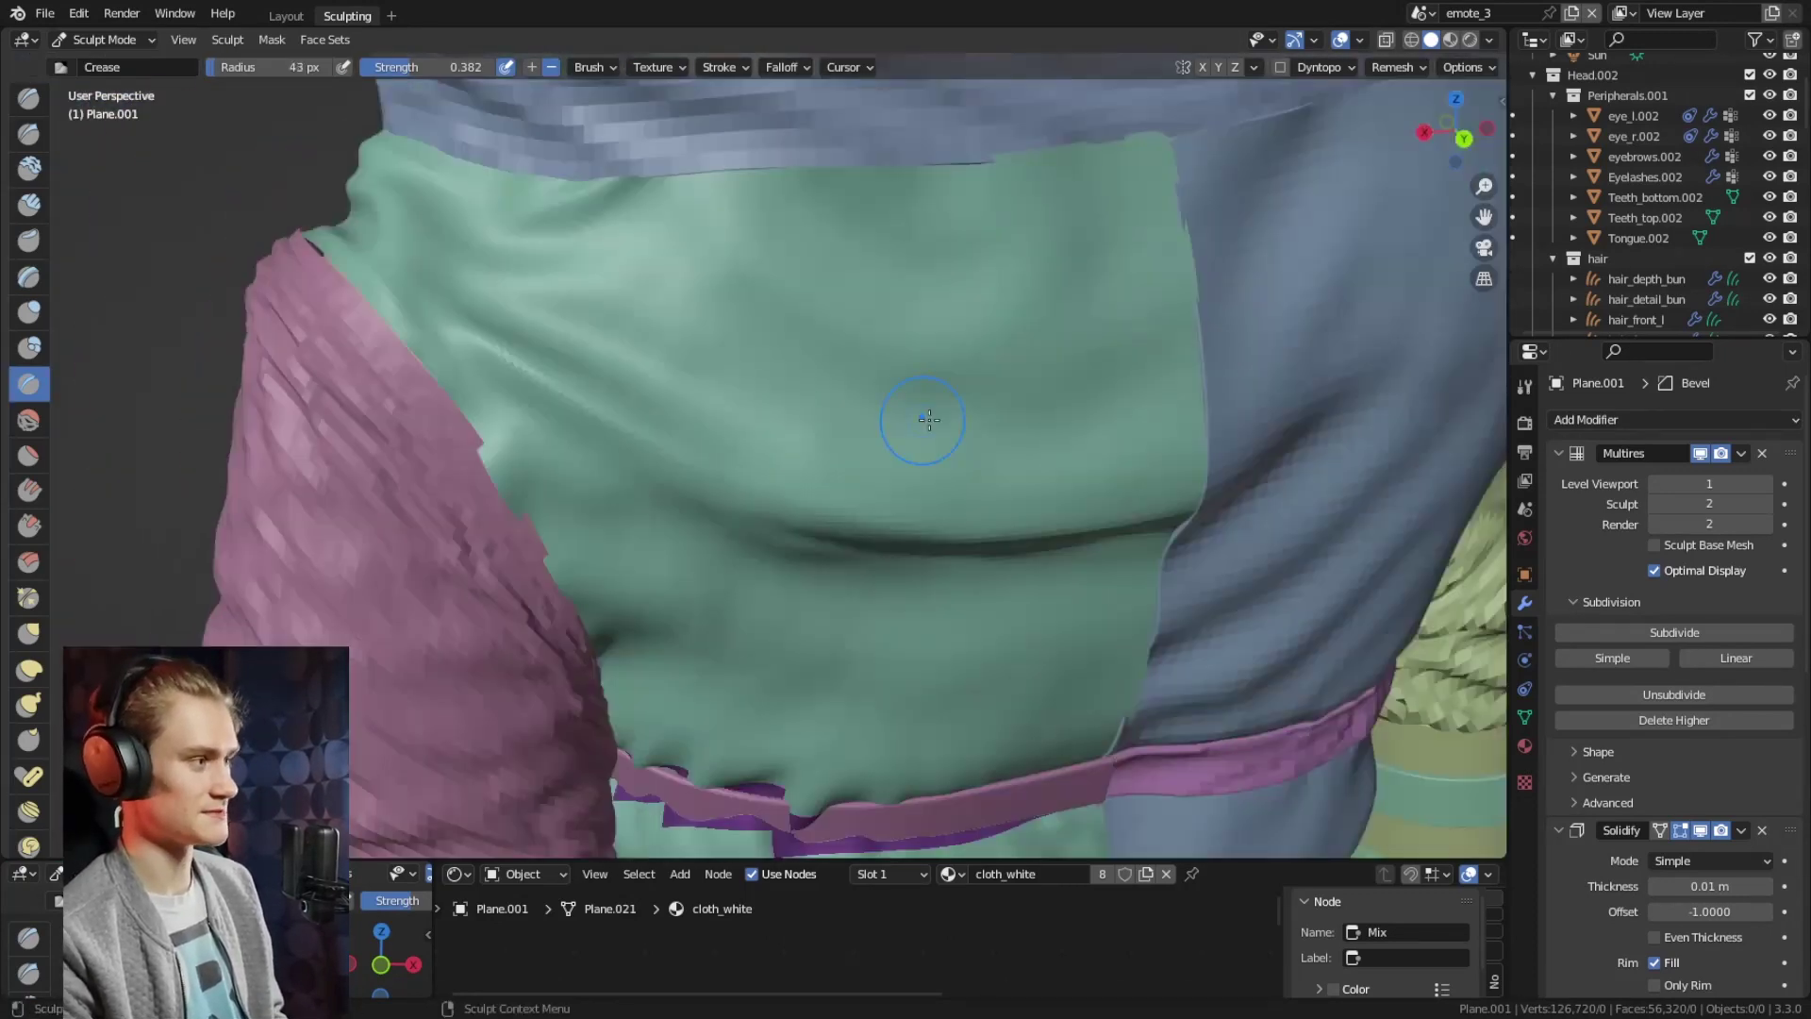
Crease long flowing folds across the right torso panel's upper back, running from the sleeve seam towards the ribbon
{"action": "mouse_move", "coordinate": [913, 412]}
{"action": "middle_mouse_down"}
{"action": "mouse_move", "coordinate": [739, 416]}
{"action": "mouse_move", "coordinate": [873, 396]}
{"action": "mouse_move", "coordinate": [818, 382]}
{"action": "middle_mouse_up"}
{"action": "scroll", "coordinate": [819, 382], "scroll_direction": "down", "scroll_amount": 3}
{"action": "scroll", "coordinate": [819, 382], "scroll_direction": "up", "scroll_amount": 3}
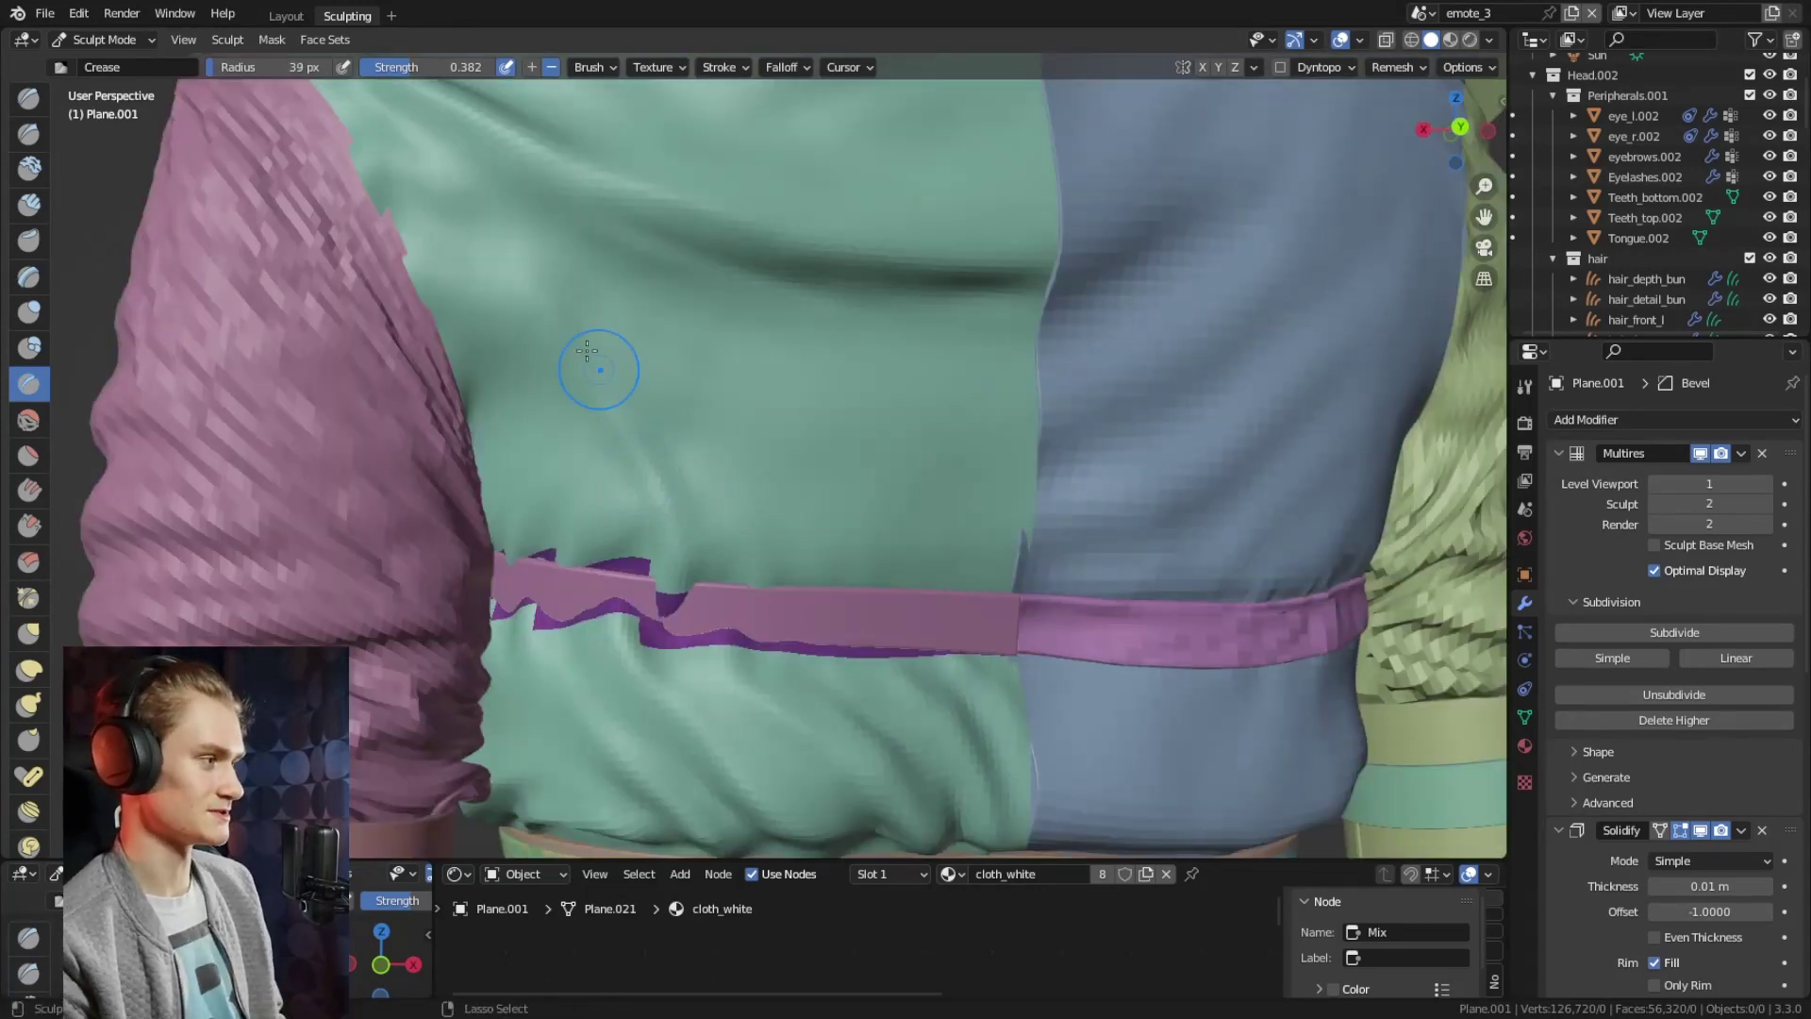
{"action": "scroll", "coordinate": [891, 502], "scroll_direction": "down", "scroll_amount": 3}
{"action": "scroll", "coordinate": [709, 491], "scroll_direction": "up", "scroll_amount": 2}
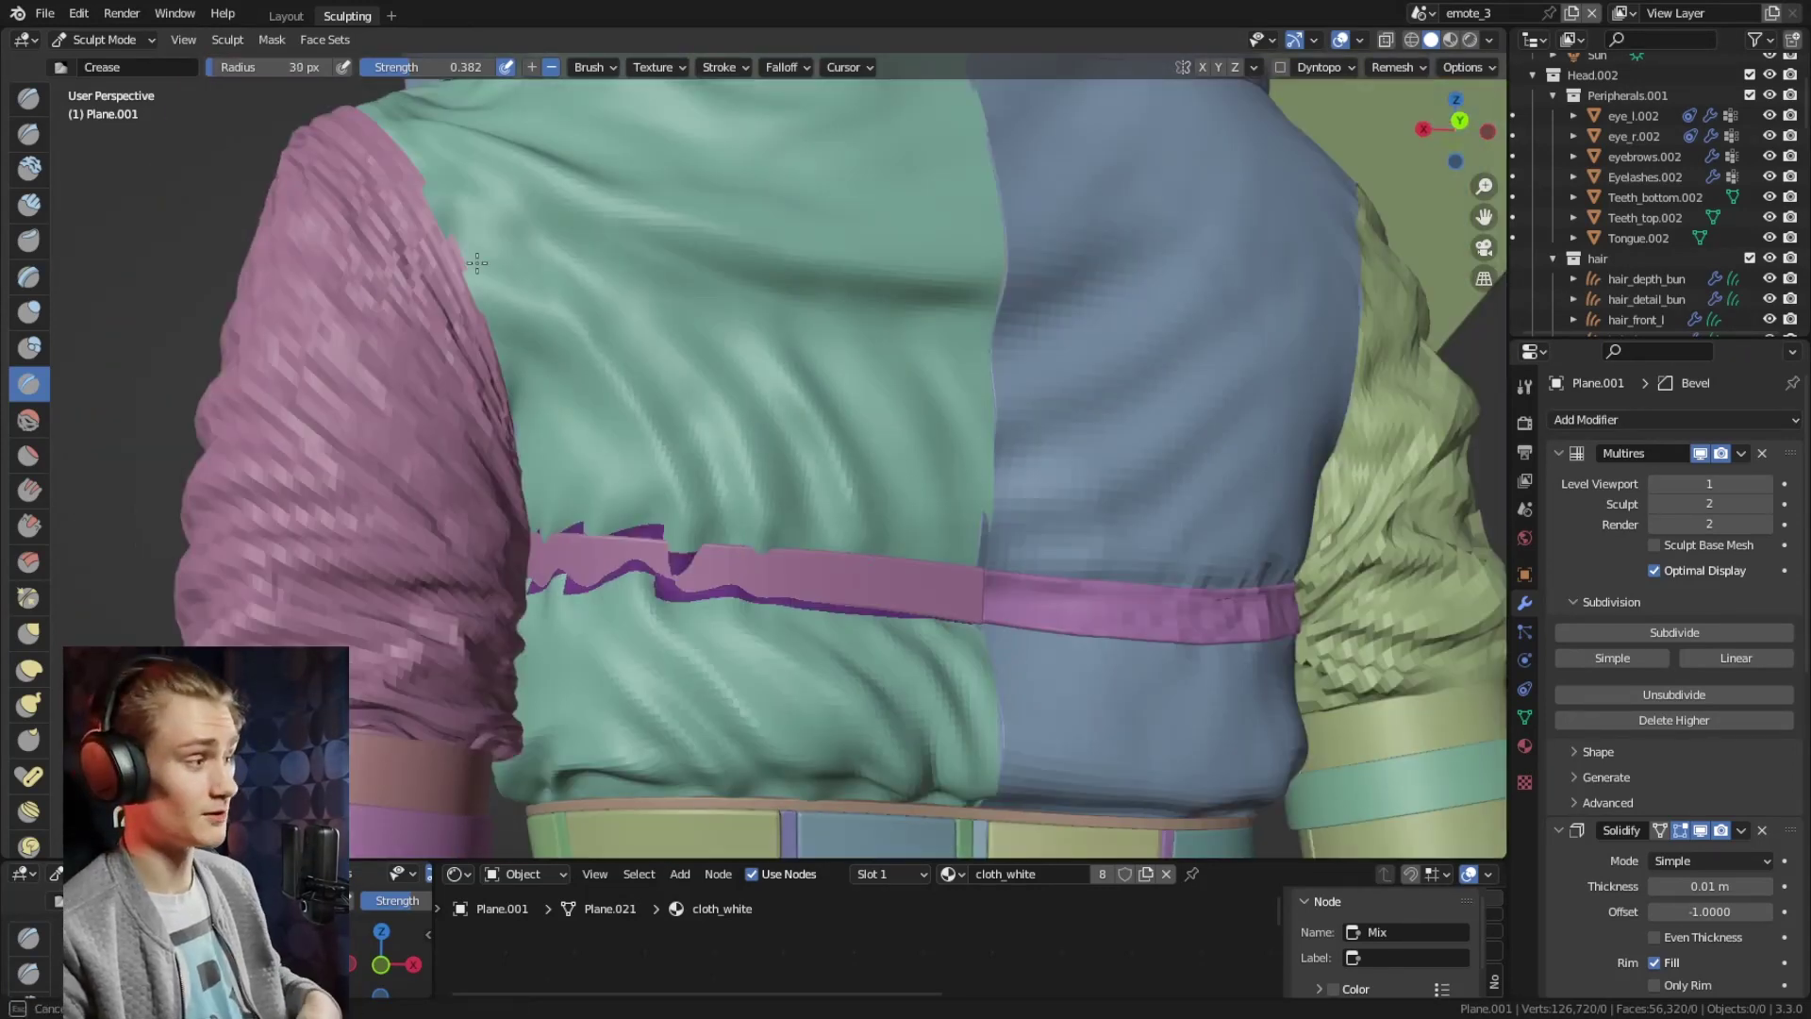
{"action": "scroll", "coordinate": [849, 462], "scroll_direction": "down", "scroll_amount": 4}
{"action": "scroll", "coordinate": [688, 490], "scroll_direction": "up", "scroll_amount": 2}
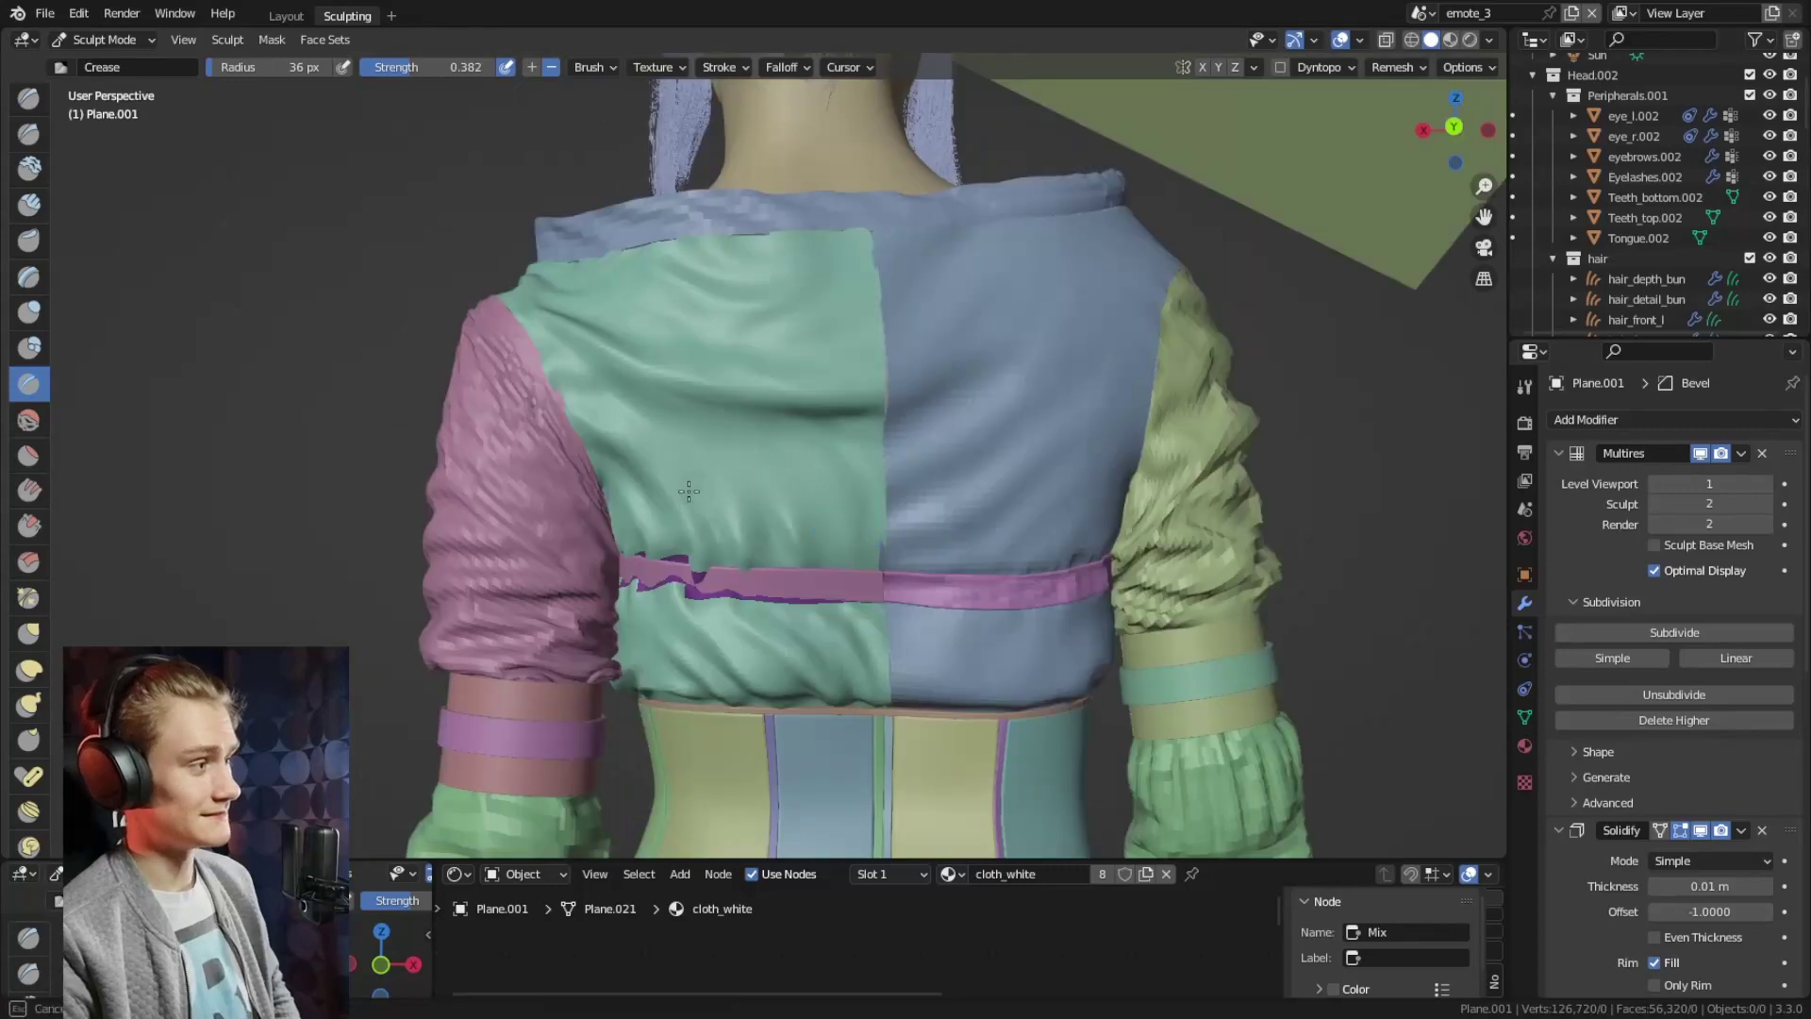
{"action": "scroll", "coordinate": [689, 491], "scroll_direction": "down", "scroll_amount": 2}
{"action": "scroll", "coordinate": [699, 533], "scroll_direction": "up", "scroll_amount": 2}
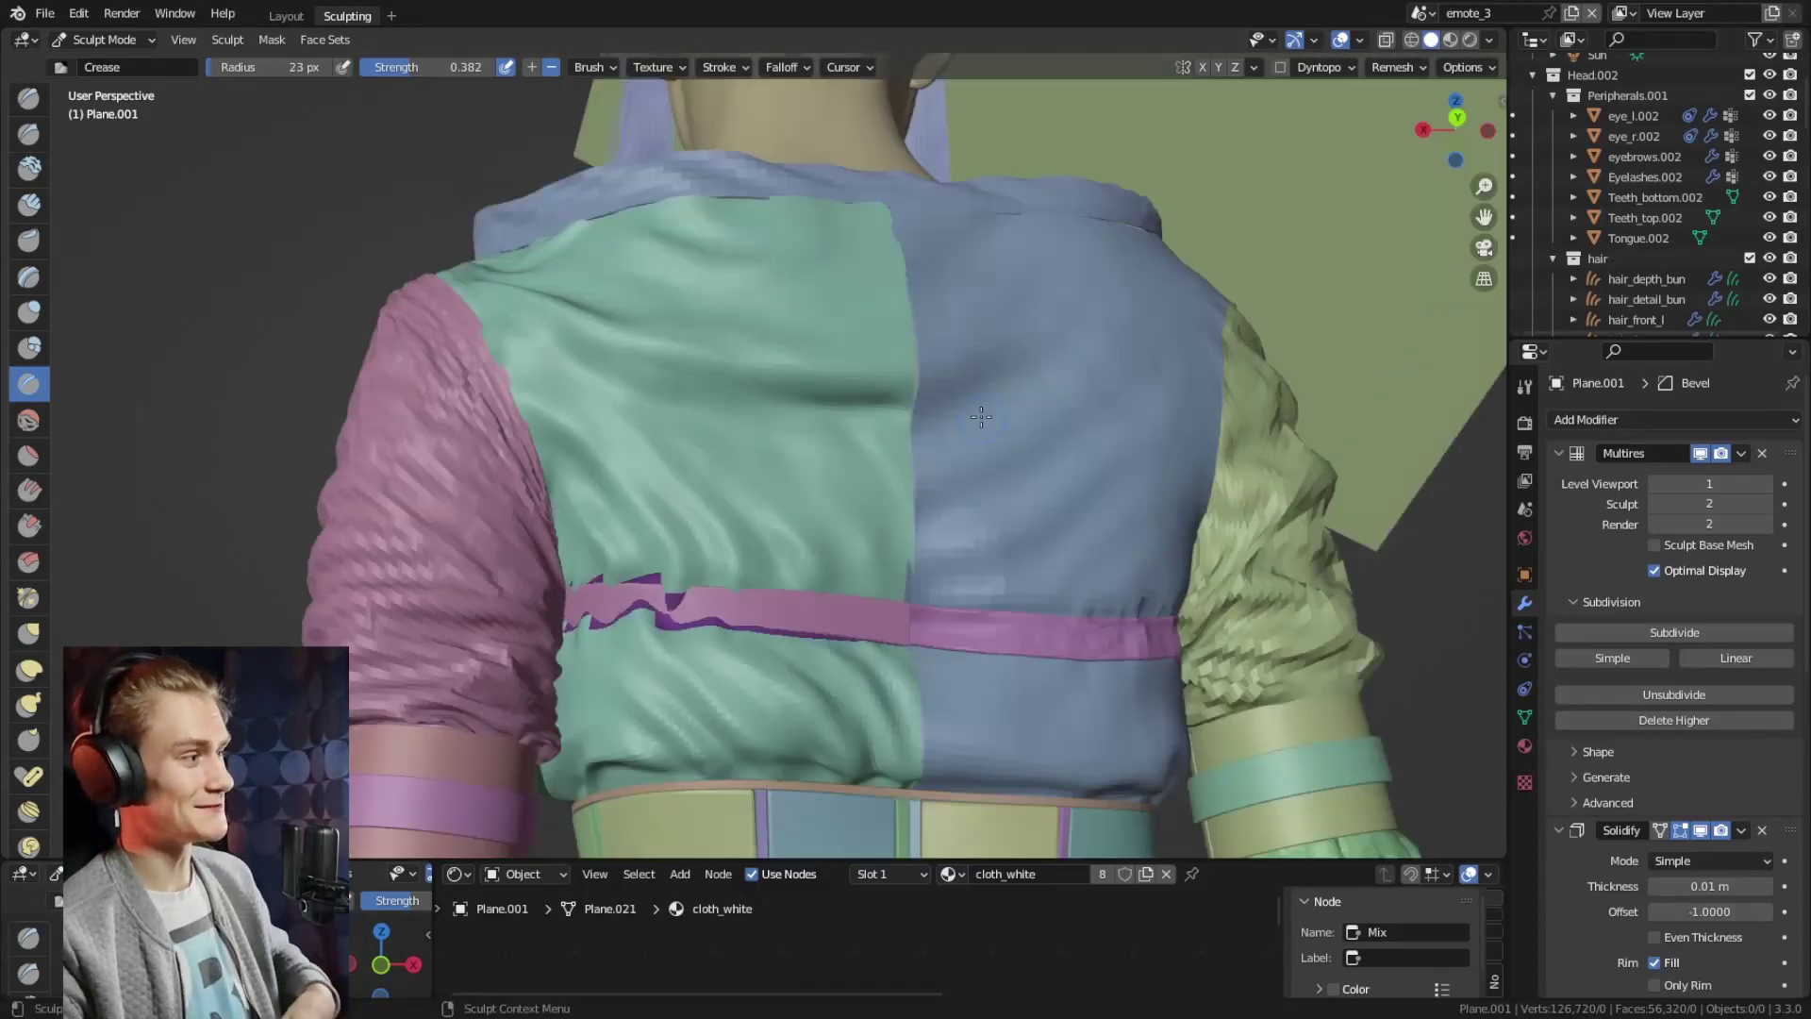
Crease fine folds around the ribbon on the right torso panel's front with a brush radius of about 15 px
{"action": "middle_click_drag", "start_coordinate": [873, 527], "coordinate": [860, 358]}
{"action": "scroll", "coordinate": [860, 357], "scroll_direction": "up", "scroll_amount": 3}
{"action": "scroll", "coordinate": [1355, 173], "scroll_direction": "down", "scroll_amount": 4}
{"action": "middle_click_drag", "start_coordinate": [679, 345], "coordinate": [670, 341]}
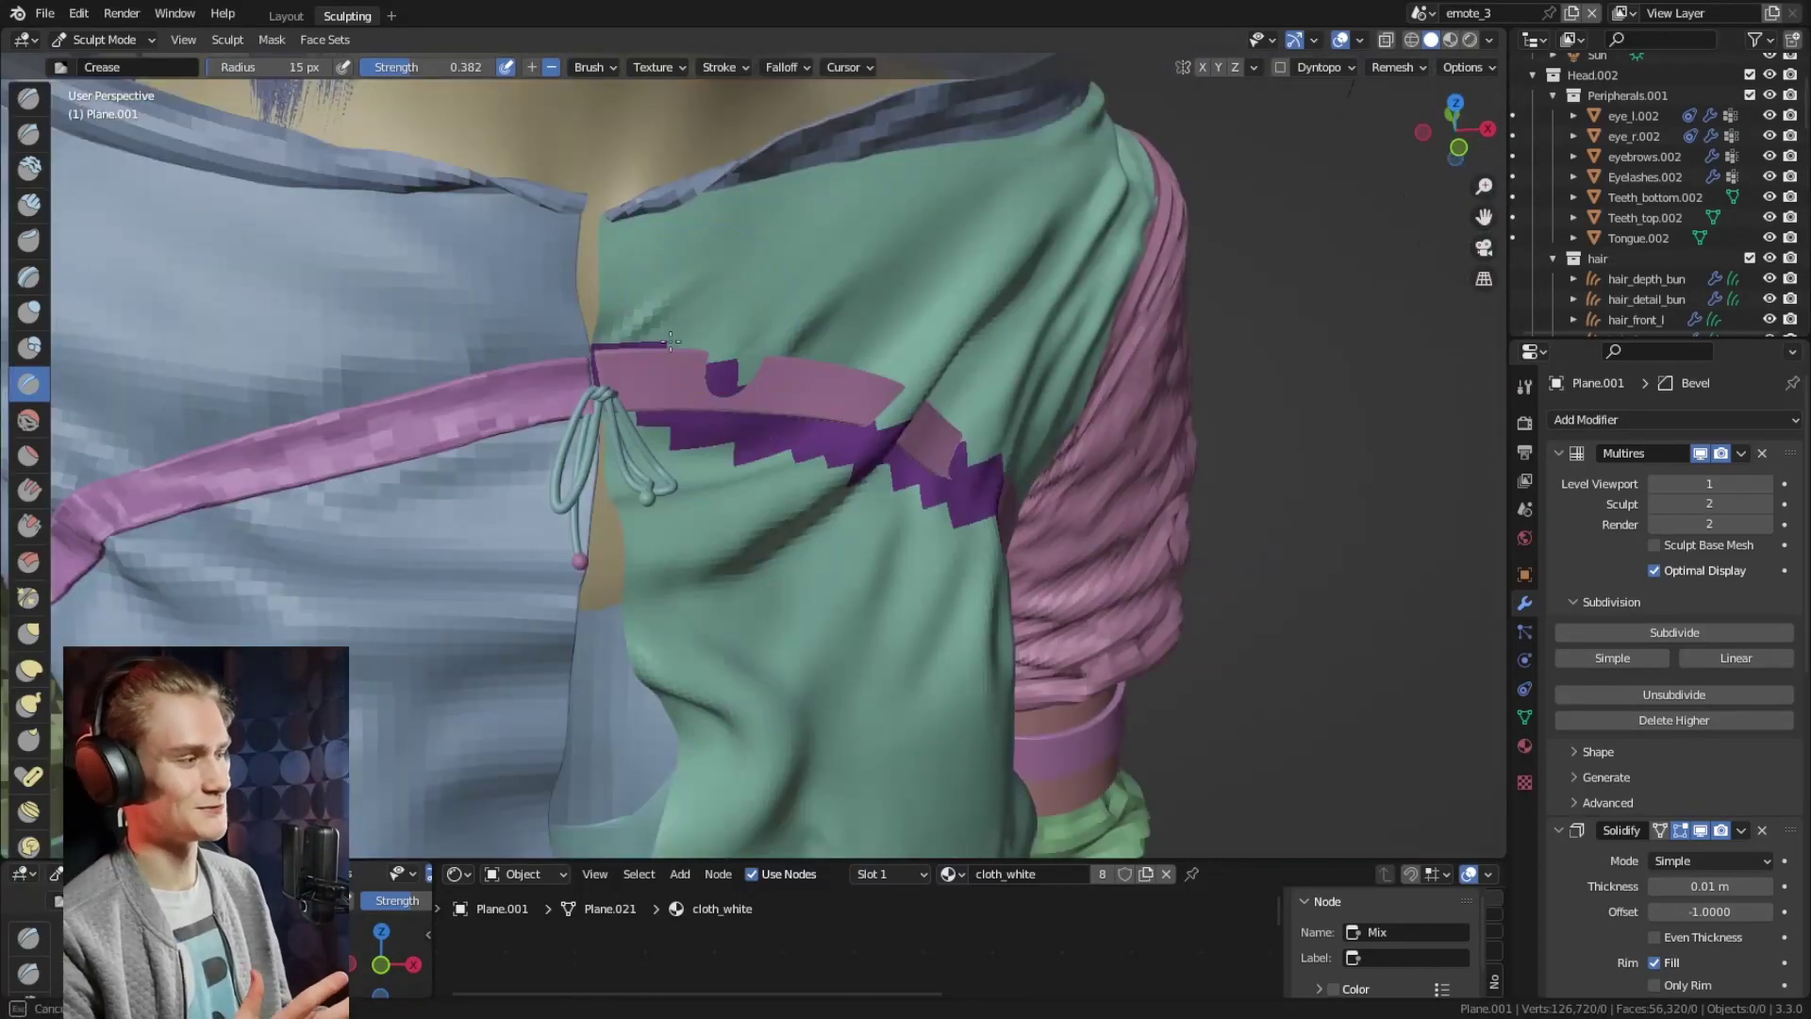
{"action": "scroll", "coordinate": [764, 323], "scroll_direction": "down", "scroll_amount": 4}
{"action": "scroll", "coordinate": [801, 334], "scroll_direction": "up", "scroll_amount": 2}
{"action": "scroll", "coordinate": [842, 344], "scroll_direction": "down", "scroll_amount": 2}
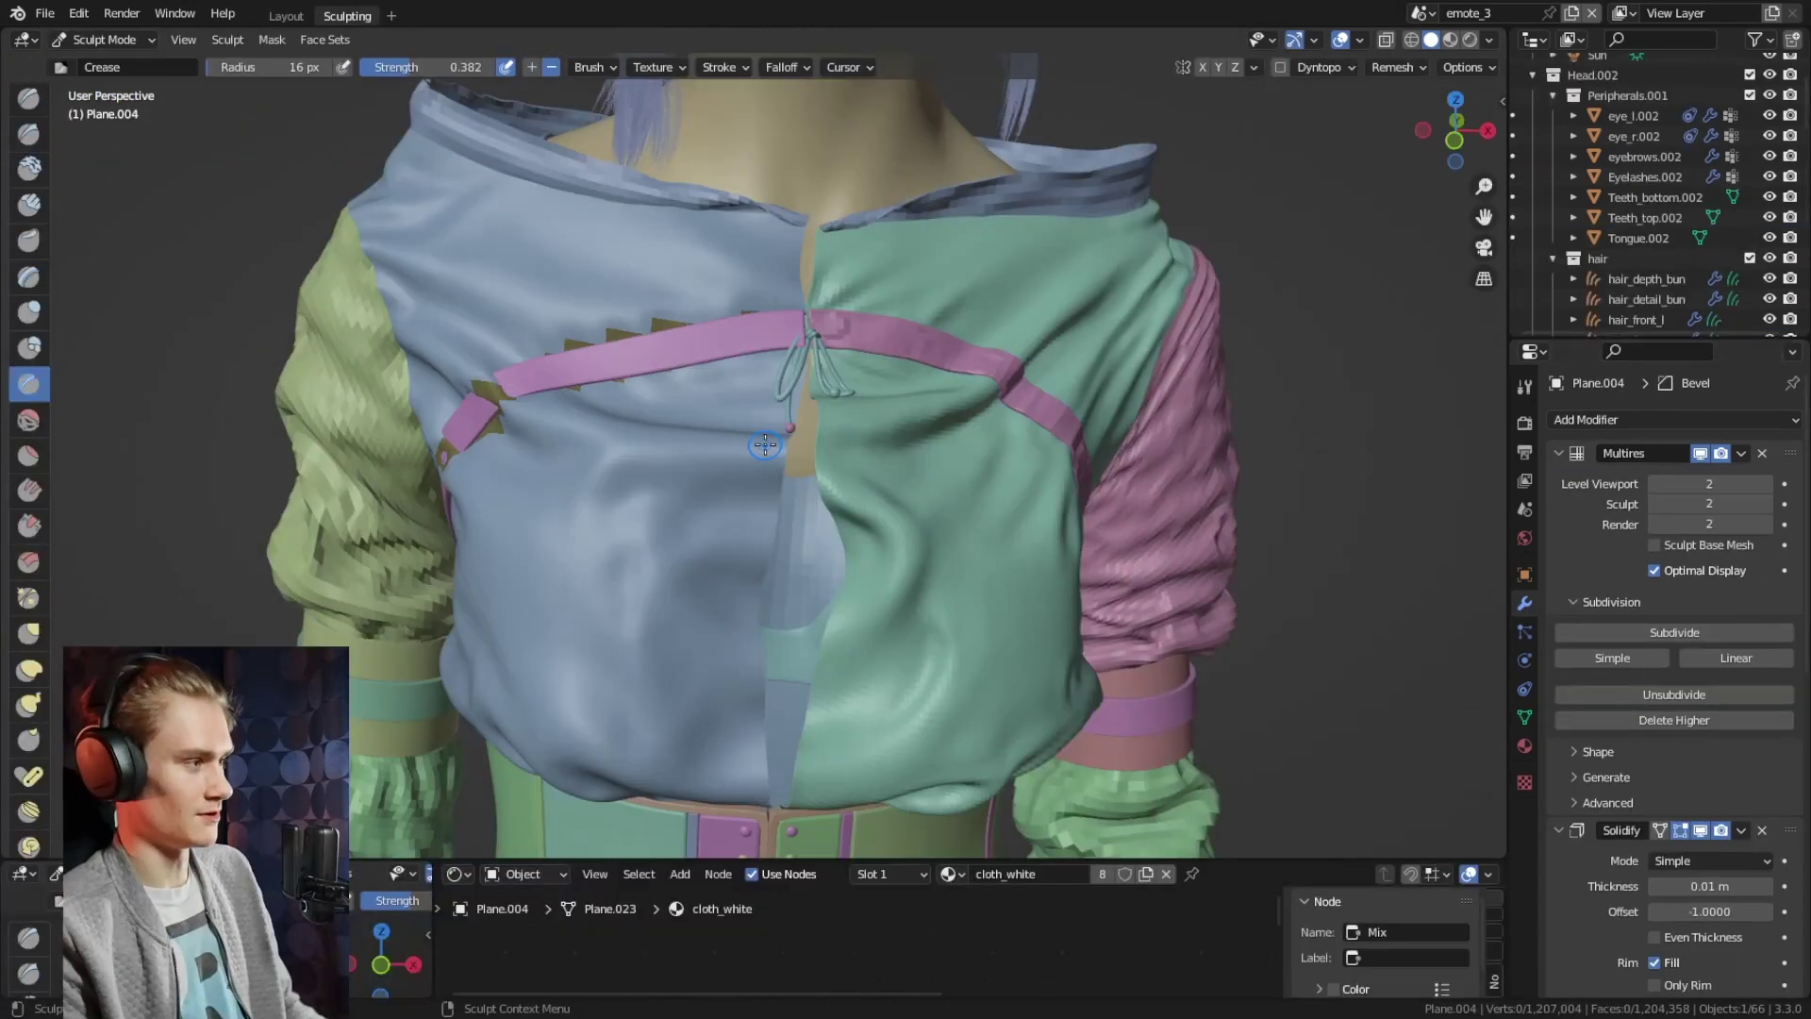
Sculpt broad Crease folds over the left torso panel's front and side, bunching the cloth above the corset
{"action": "scroll", "coordinate": [884, 465], "scroll_direction": "up", "scroll_amount": 4}
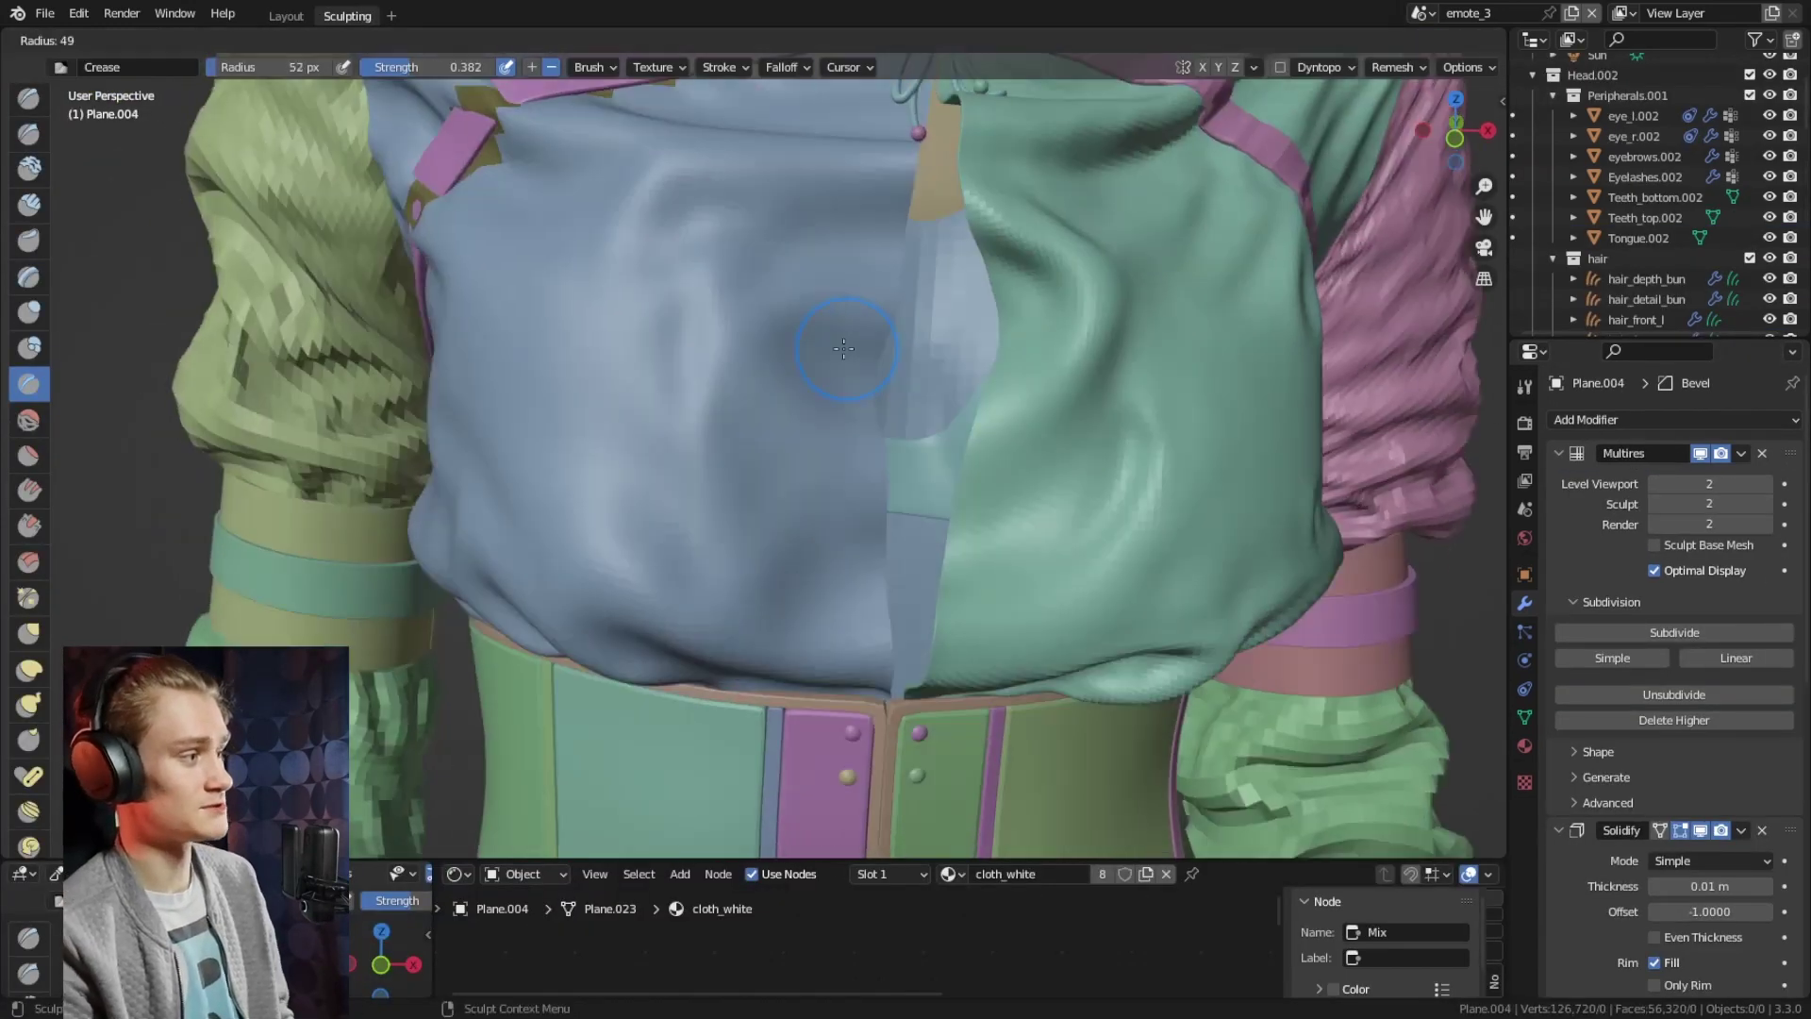
{"action": "scroll", "coordinate": [883, 464], "scroll_direction": "up", "scroll_amount": 2}
{"action": "mouse_move", "coordinate": [570, 245]}
{"action": "middle_mouse_down"}
{"action": "mouse_move", "coordinate": [687, 404]}
{"action": "mouse_move", "coordinate": [760, 445]}
{"action": "mouse_move", "coordinate": [869, 303]}
{"action": "mouse_move", "coordinate": [919, 300]}
{"action": "mouse_move", "coordinate": [1123, 452]}
{"action": "mouse_move", "coordinate": [807, 323]}
{"action": "middle_mouse_up"}
{"action": "key", "text": "f"}
{"action": "middle_click_drag", "start_coordinate": [834, 402], "coordinate": [748, 401]}
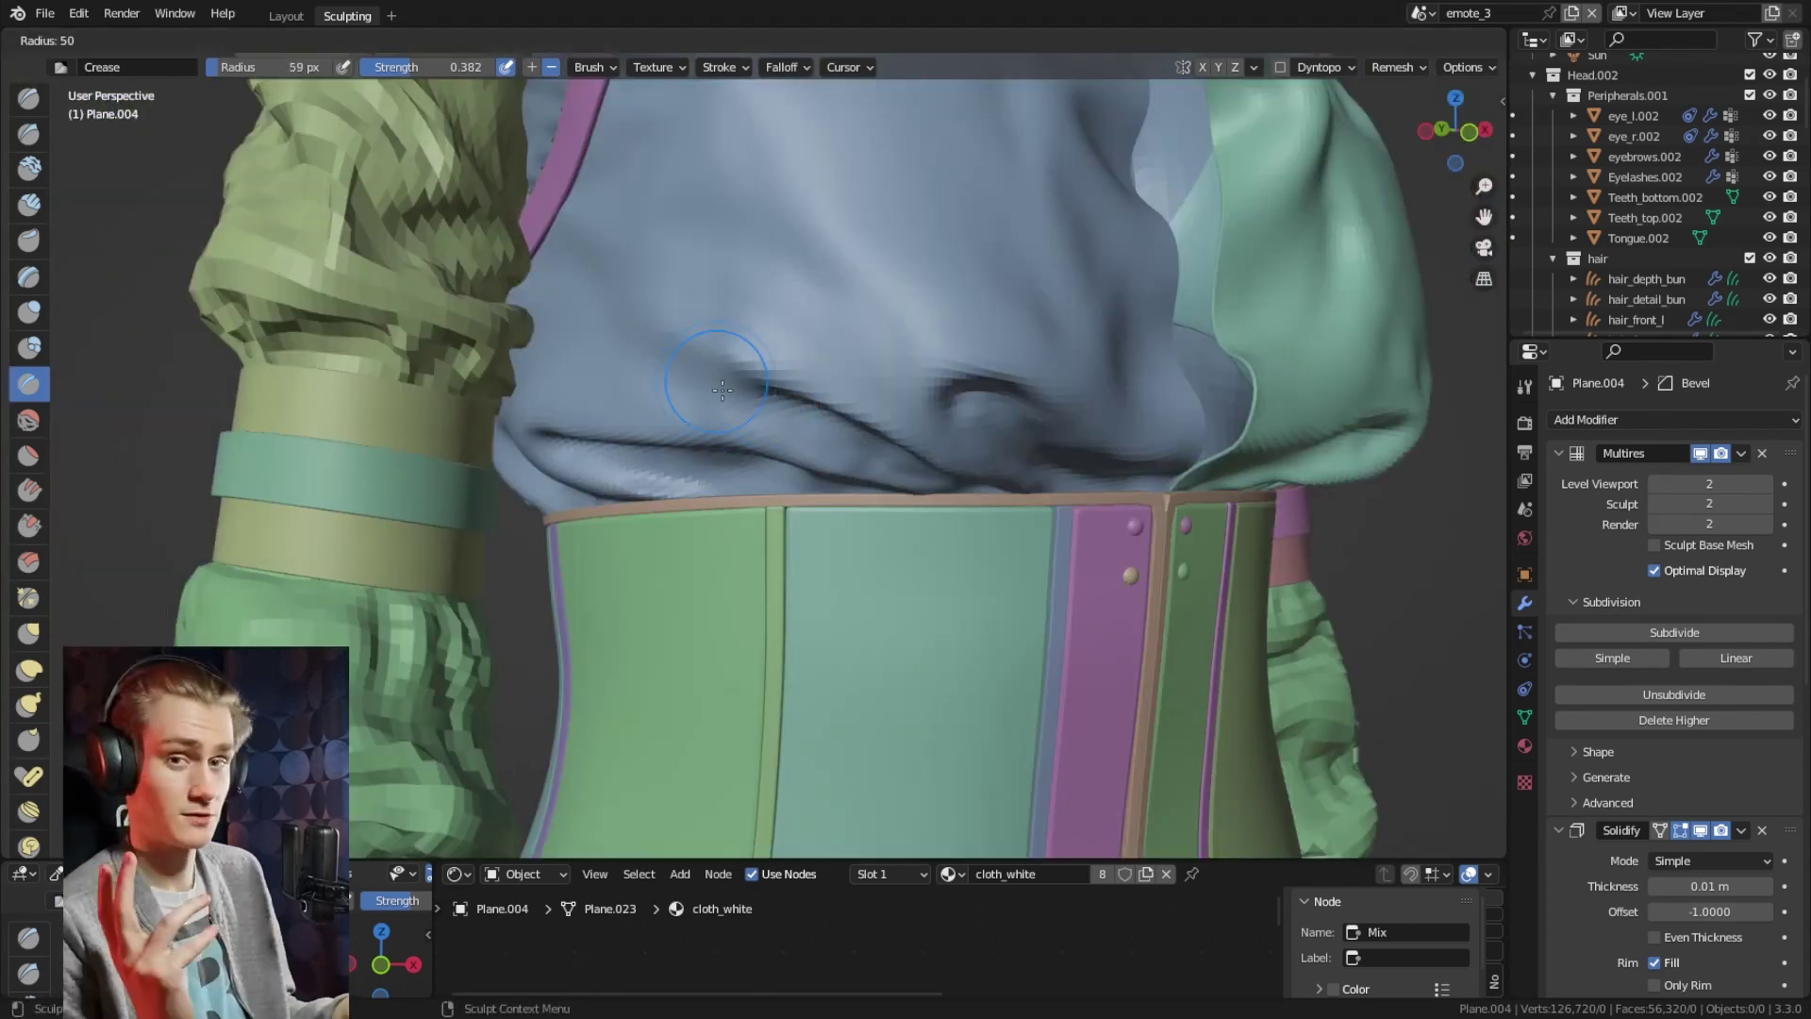
{"action": "left_click", "coordinate": [723, 390]}
Crease gathered folds into the left torso panel's back between the ribbon and the corset
{"action": "middle_click_drag", "start_coordinate": [849, 302], "coordinate": [830, 434]}
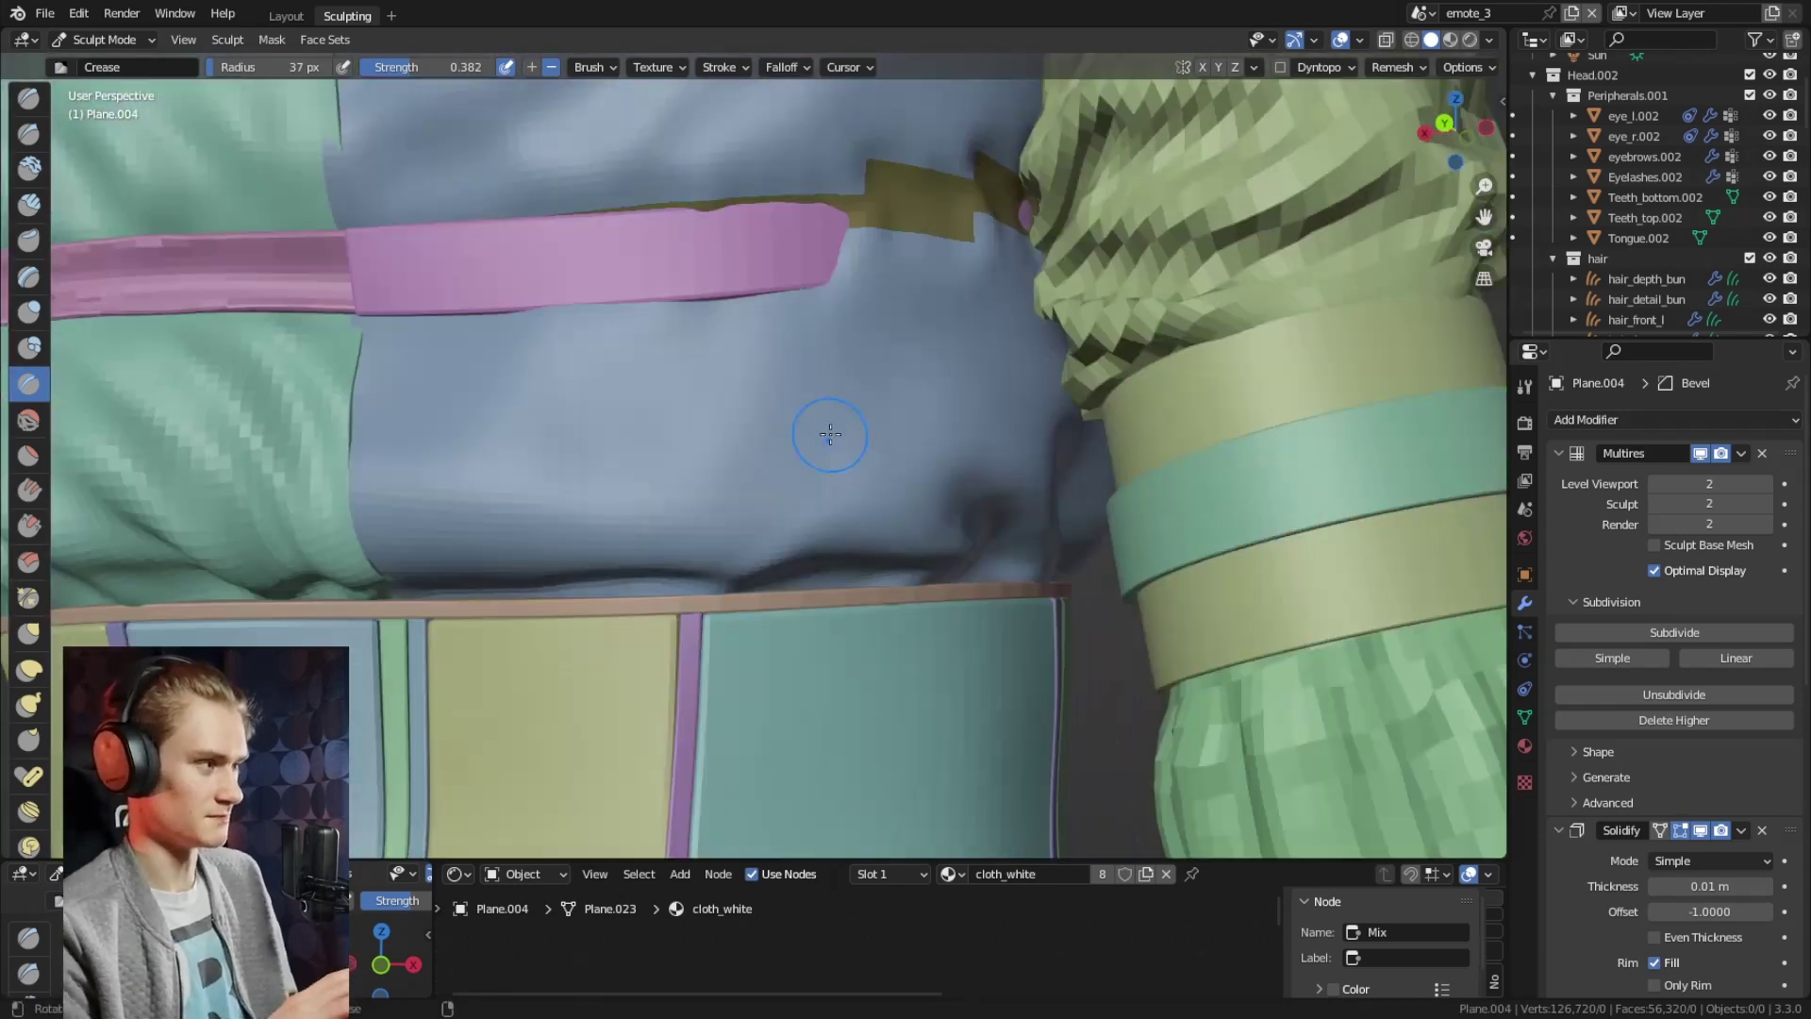
{"action": "mouse_move", "coordinate": [834, 313]}
{"action": "middle_mouse_down"}
{"action": "mouse_move", "coordinate": [980, 499]}
{"action": "mouse_move", "coordinate": [863, 509]}
{"action": "mouse_move", "coordinate": [635, 412]}
{"action": "middle_mouse_up"}
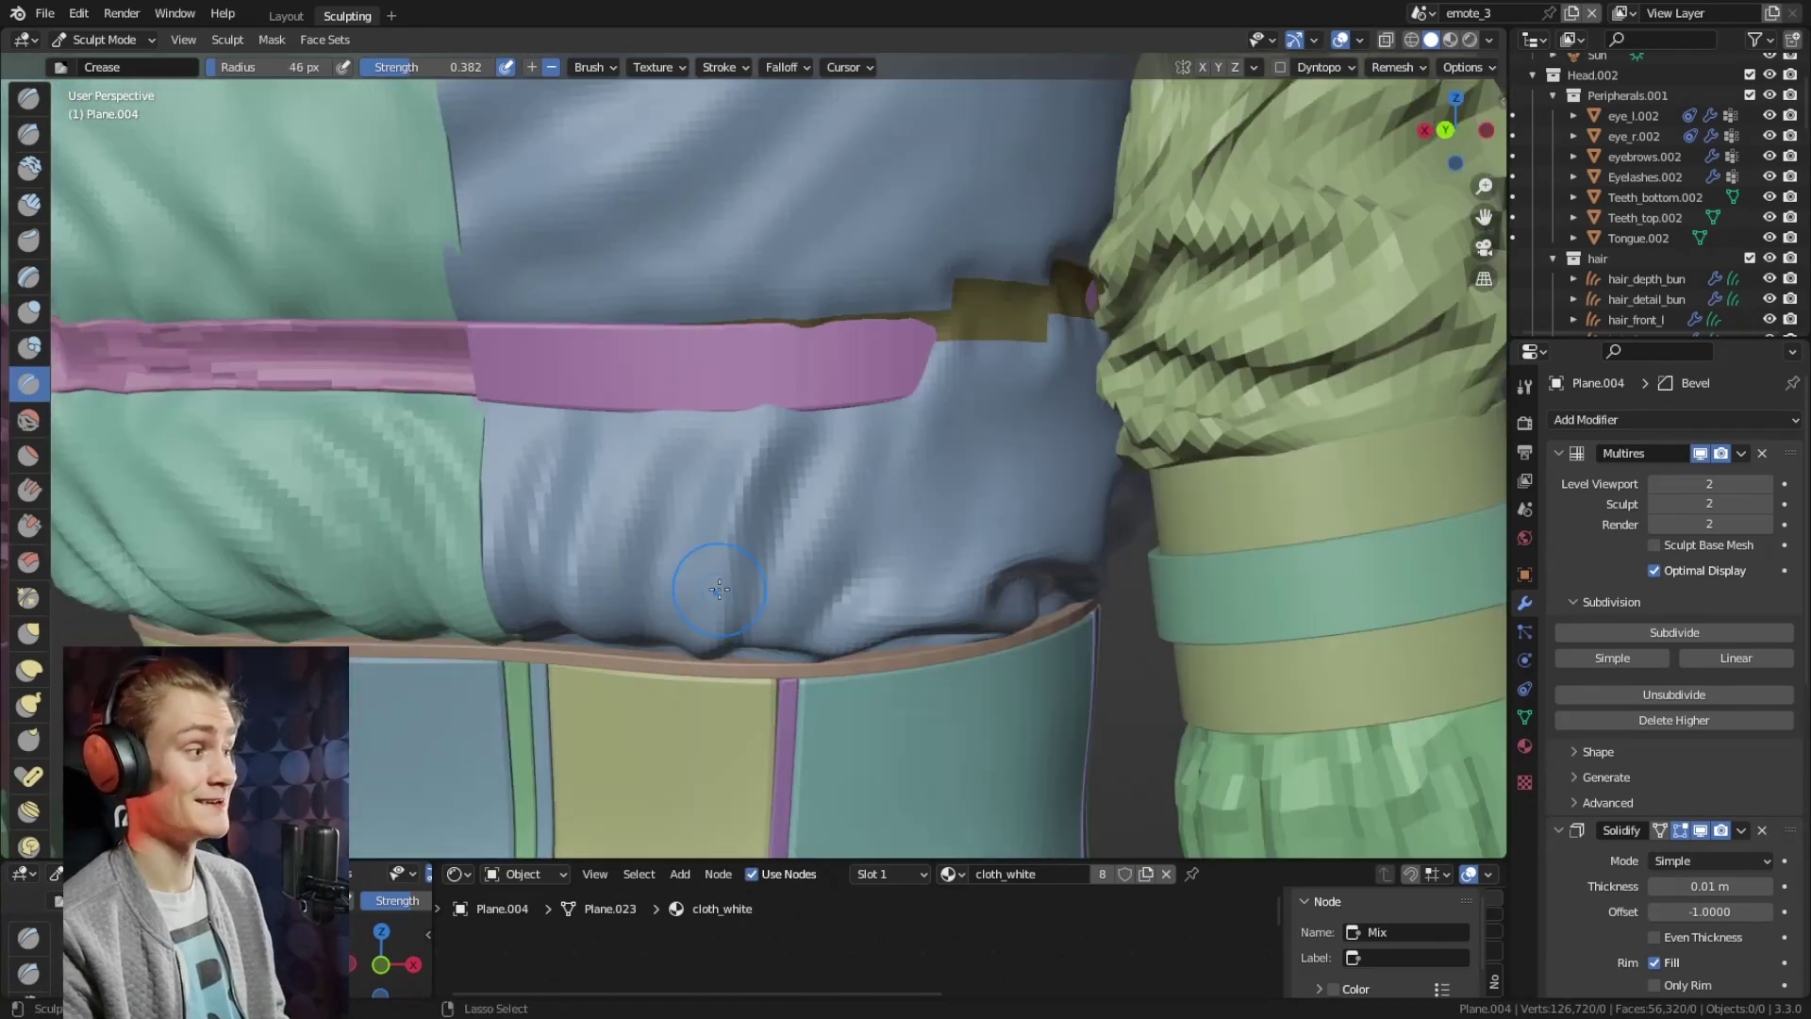
{"action": "scroll", "coordinate": [718, 590], "scroll_direction": "down", "scroll_amount": 5}
{"action": "middle_click_drag", "start_coordinate": [719, 589], "coordinate": [883, 477]}
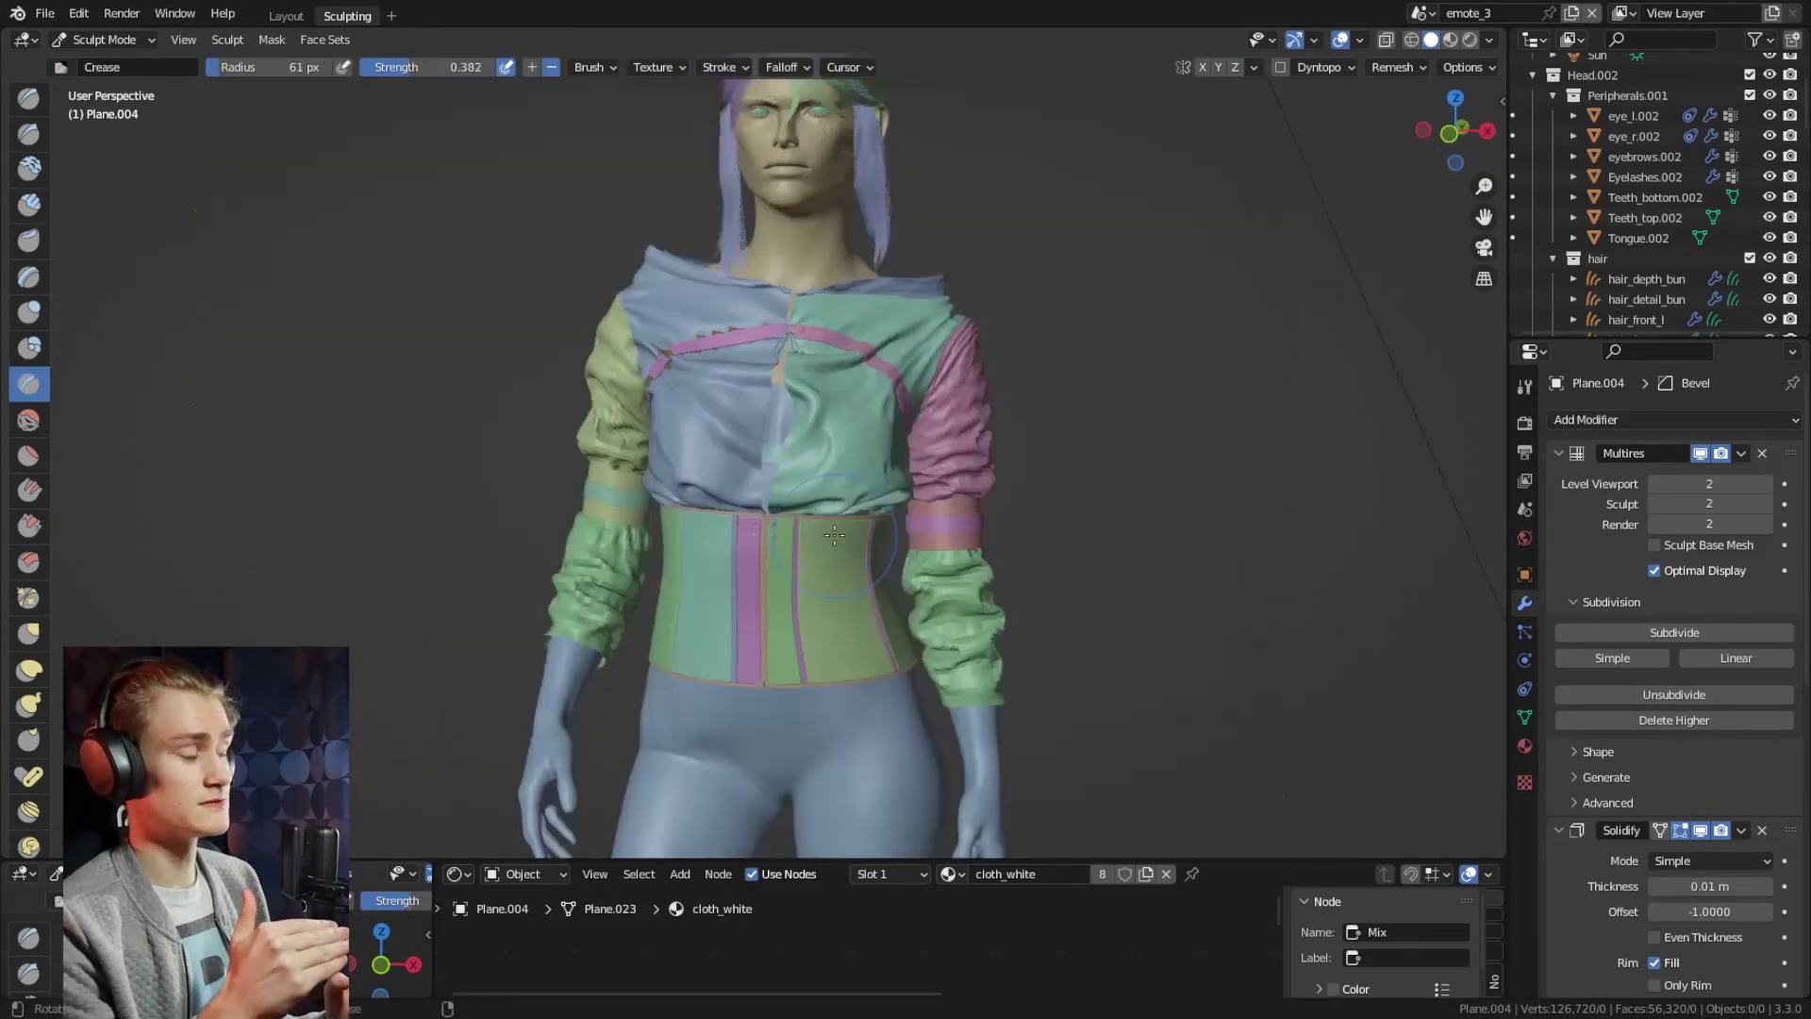
{"action": "scroll", "coordinate": [802, 491], "scroll_direction": "up", "scroll_amount": 5}
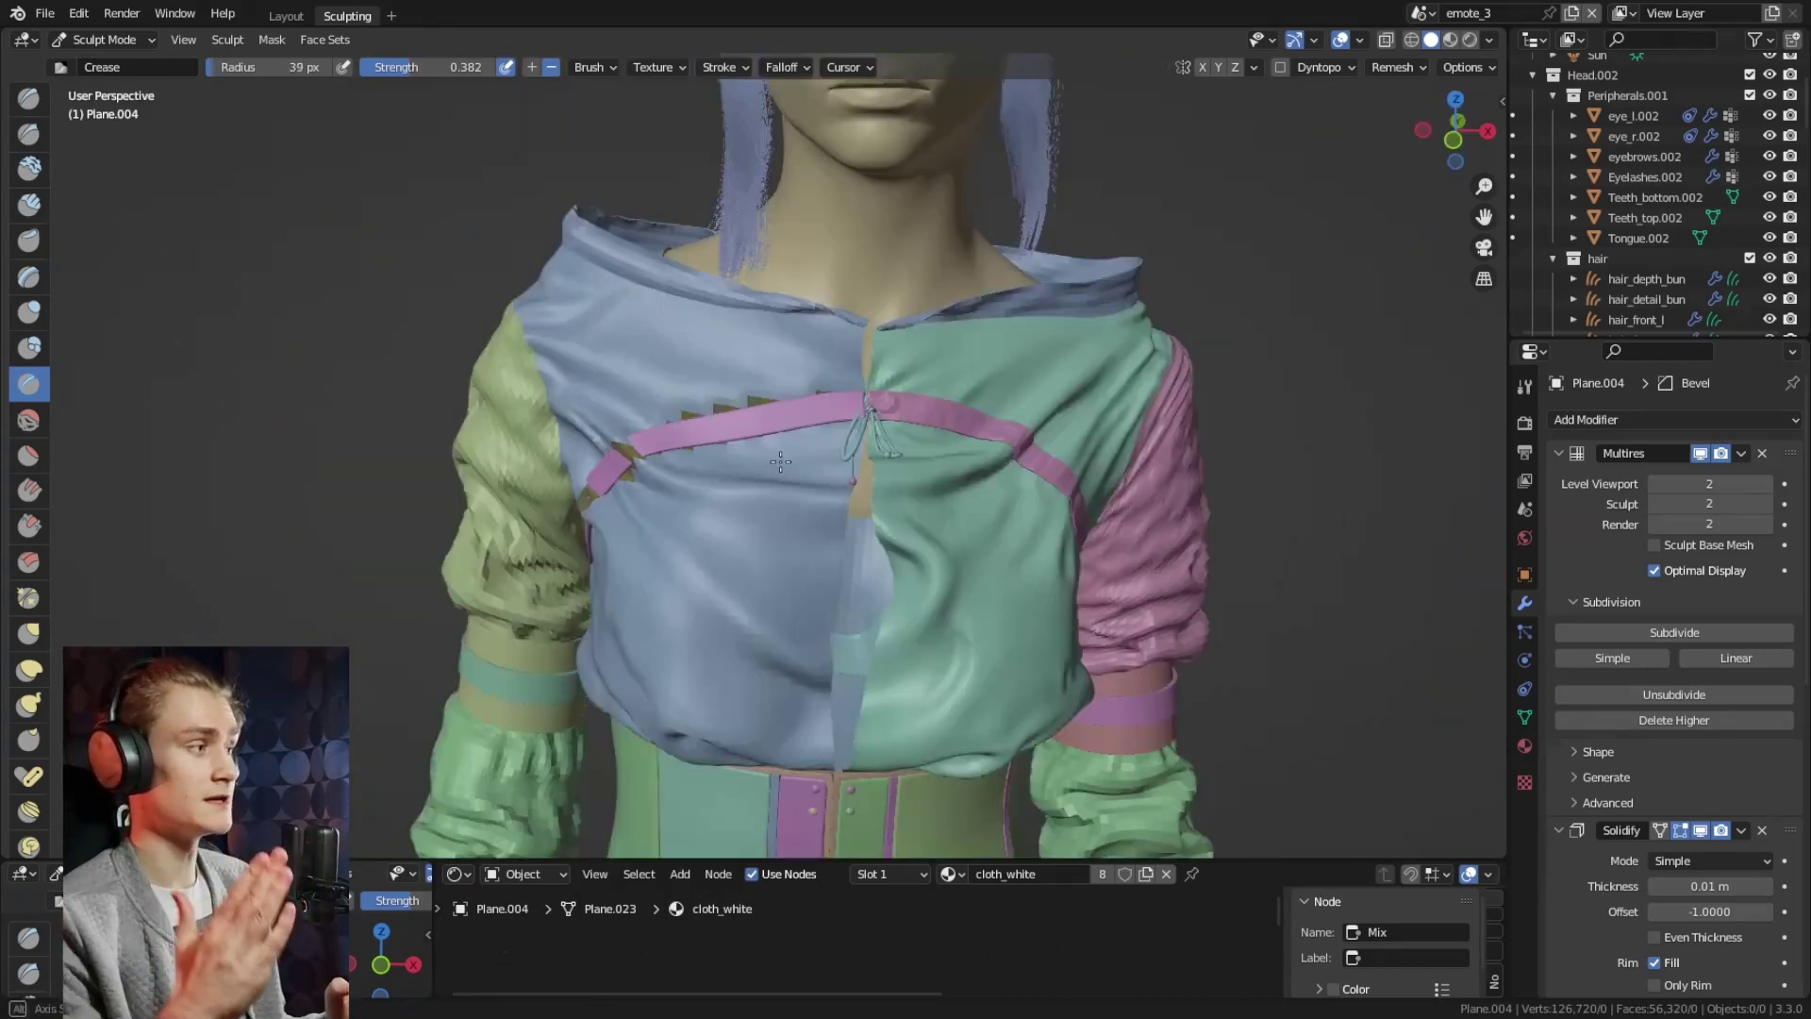
Crease fine folds at strength 0.485 over the left torso panel's front shoulder, running inward from the sleeve seam
{"action": "scroll", "coordinate": [788, 444], "scroll_direction": "up", "scroll_amount": 4}
{"action": "mouse_move", "coordinate": [825, 347]}
{"action": "middle_mouse_down"}
{"action": "mouse_move", "coordinate": [606, 456]}
{"action": "mouse_move", "coordinate": [679, 386]}
{"action": "middle_mouse_up"}
{"action": "key", "text": "f"}
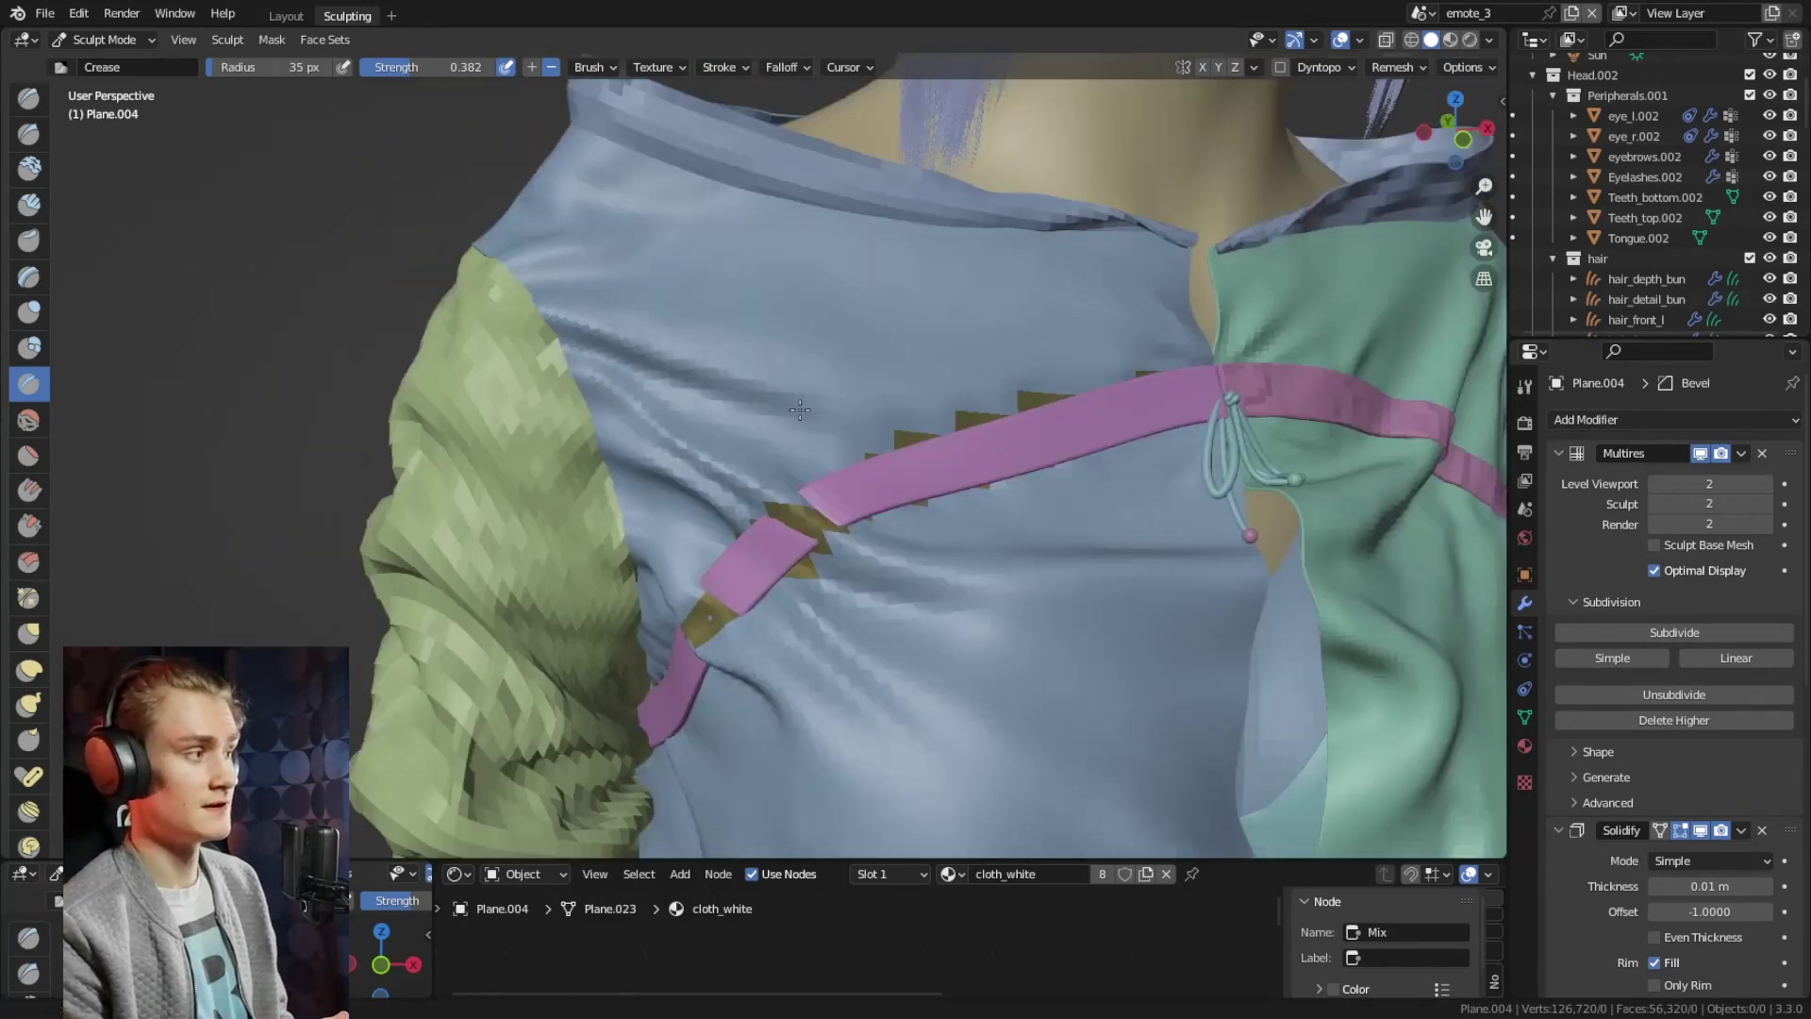
{"action": "mouse_move", "coordinate": [687, 446]}
{"action": "middle_mouse_down"}
{"action": "mouse_move", "coordinate": [652, 403]}
{"action": "mouse_move", "coordinate": [709, 642]}
{"action": "mouse_move", "coordinate": [640, 438]}
{"action": "middle_mouse_up"}
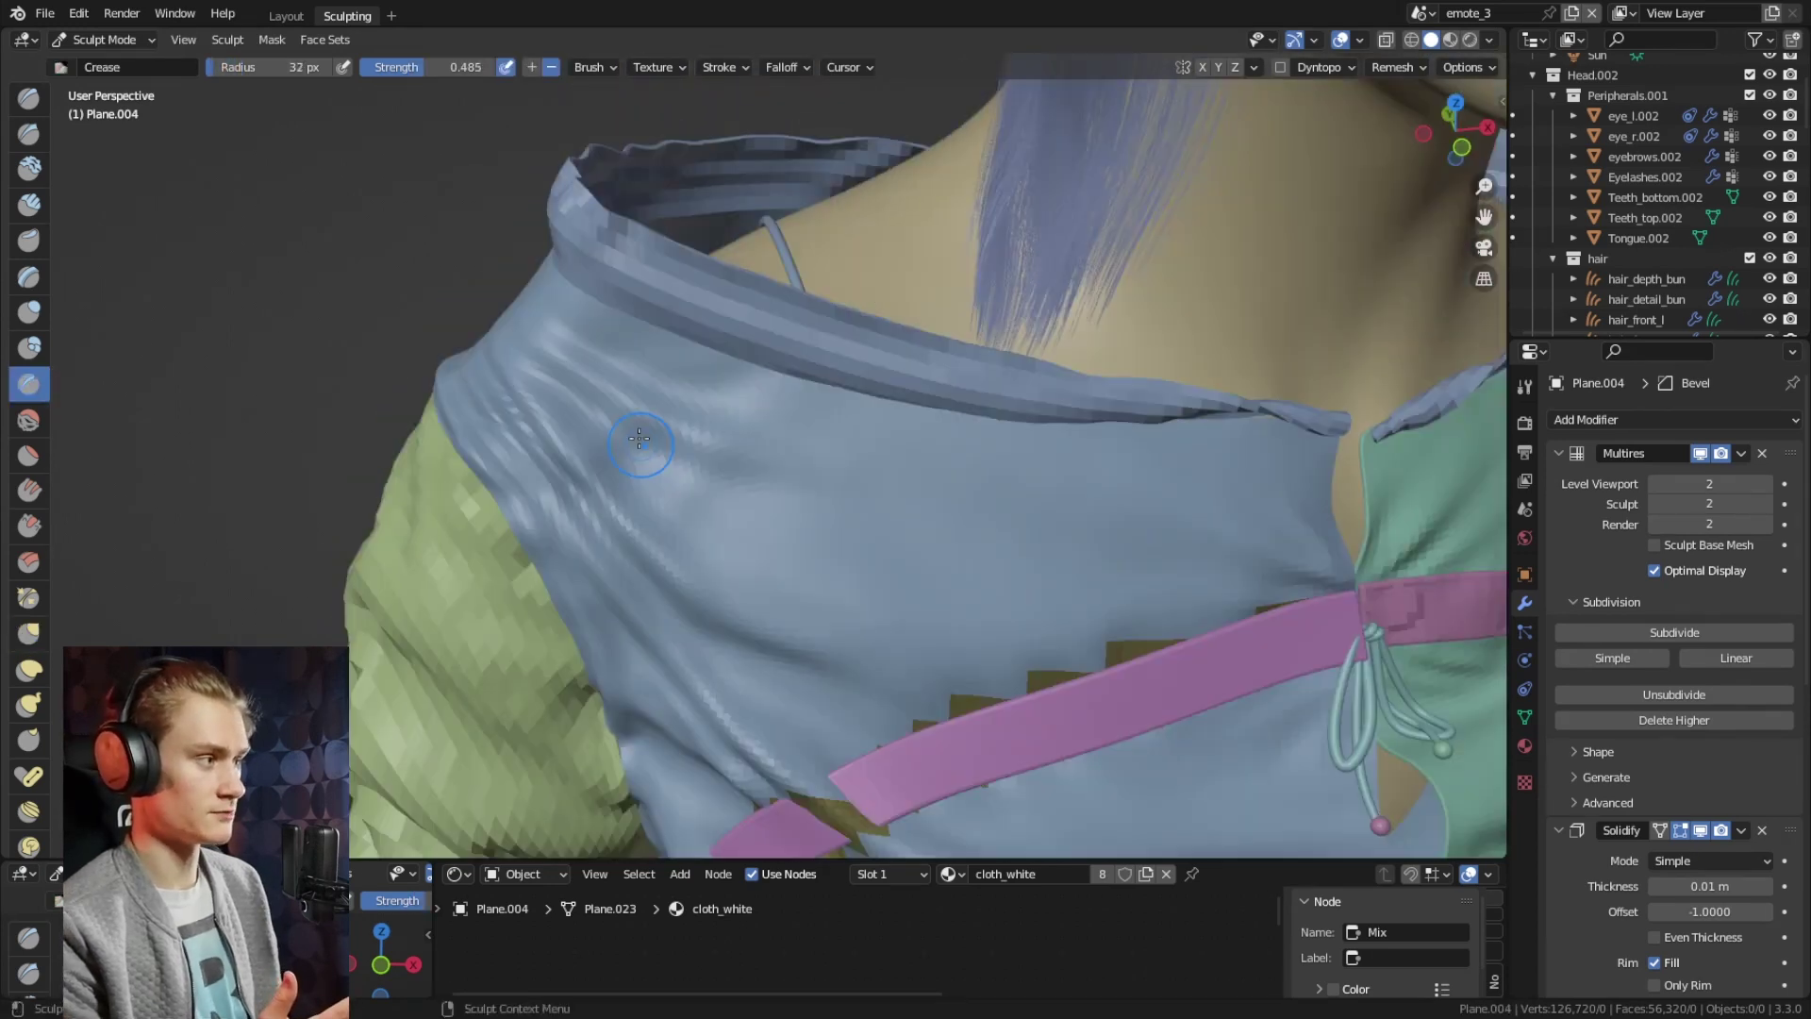
Crease diagonal folds into the left torso panel's upper back, from the sleeve seam towards the ribbon
{"action": "left_click", "coordinate": [1121, 510]}
{"action": "mouse_move", "coordinate": [1121, 510]}
{"action": "middle_mouse_down"}
{"action": "mouse_move", "coordinate": [1019, 424]}
{"action": "mouse_move", "coordinate": [768, 303]}
{"action": "middle_mouse_up"}
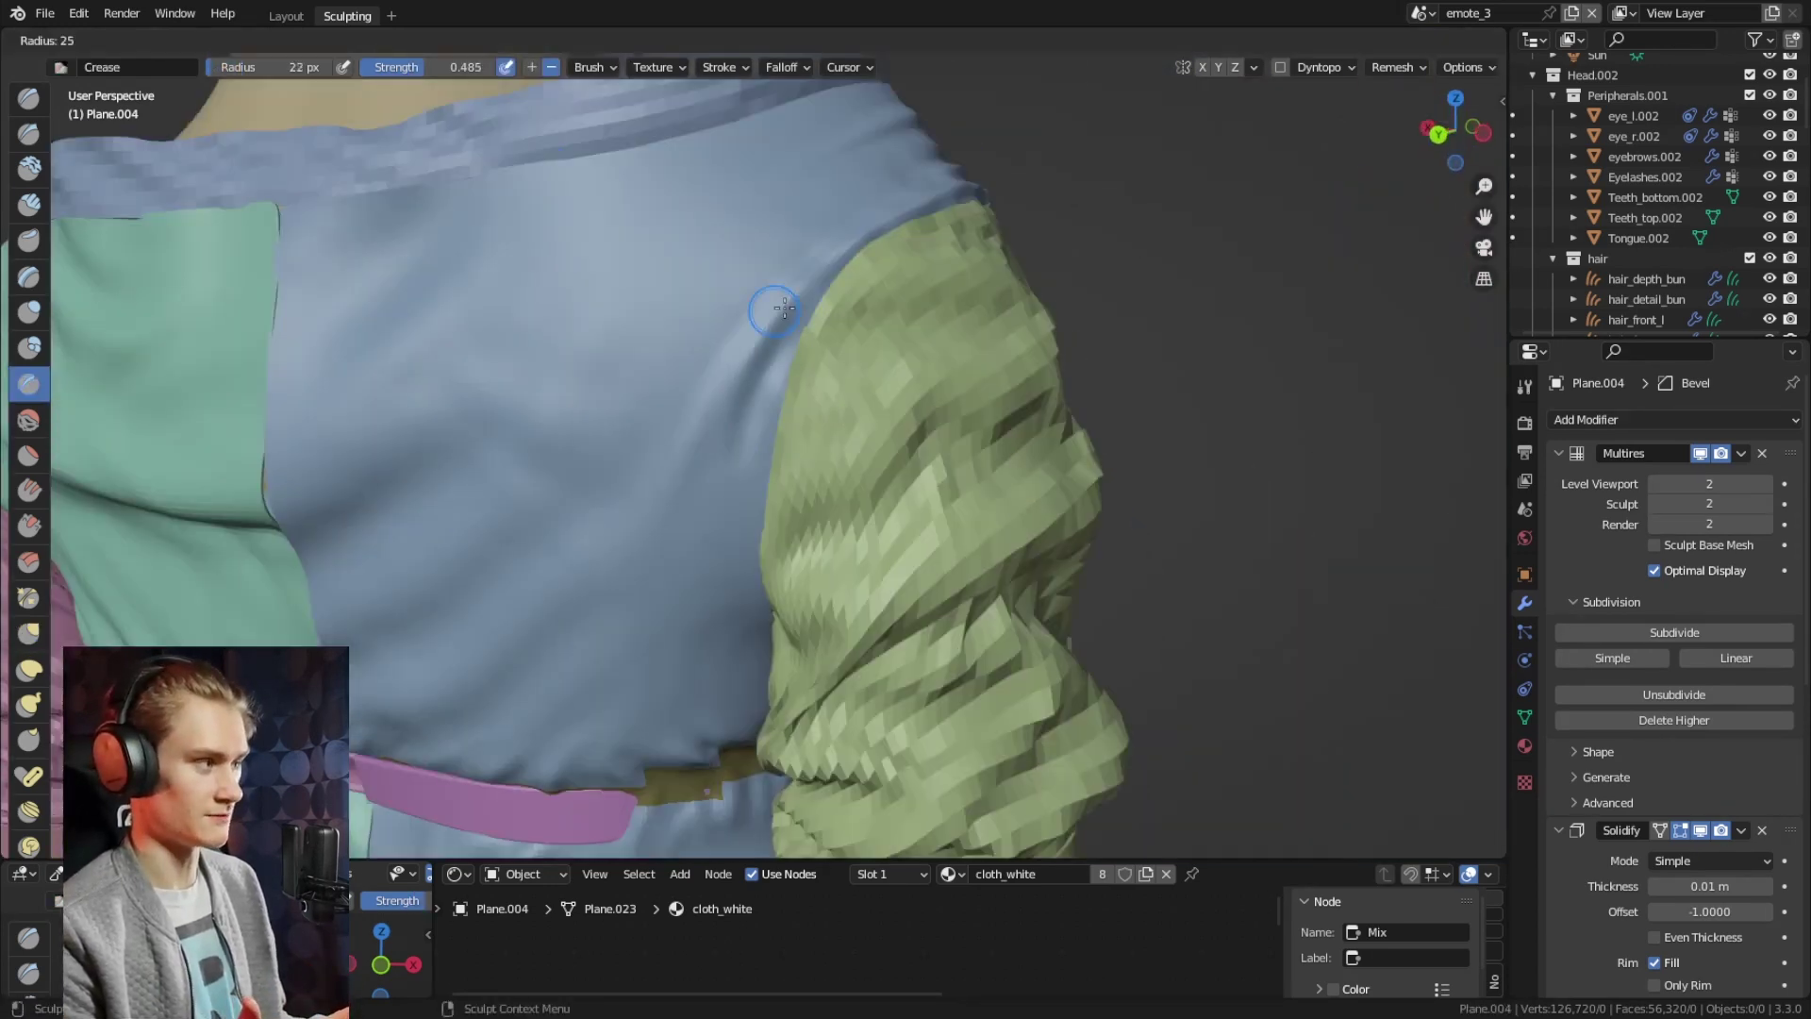
{"action": "mouse_move", "coordinate": [910, 242]}
{"action": "middle_mouse_down"}
{"action": "mouse_move", "coordinate": [626, 403]}
{"action": "mouse_move", "coordinate": [617, 391]}
{"action": "mouse_move", "coordinate": [1000, 302]}
{"action": "mouse_move", "coordinate": [809, 182]}
{"action": "mouse_move", "coordinate": [808, 384]}
{"action": "mouse_move", "coordinate": [629, 476]}
{"action": "mouse_move", "coordinate": [698, 358]}
{"action": "mouse_move", "coordinate": [719, 392]}
{"action": "middle_mouse_up"}
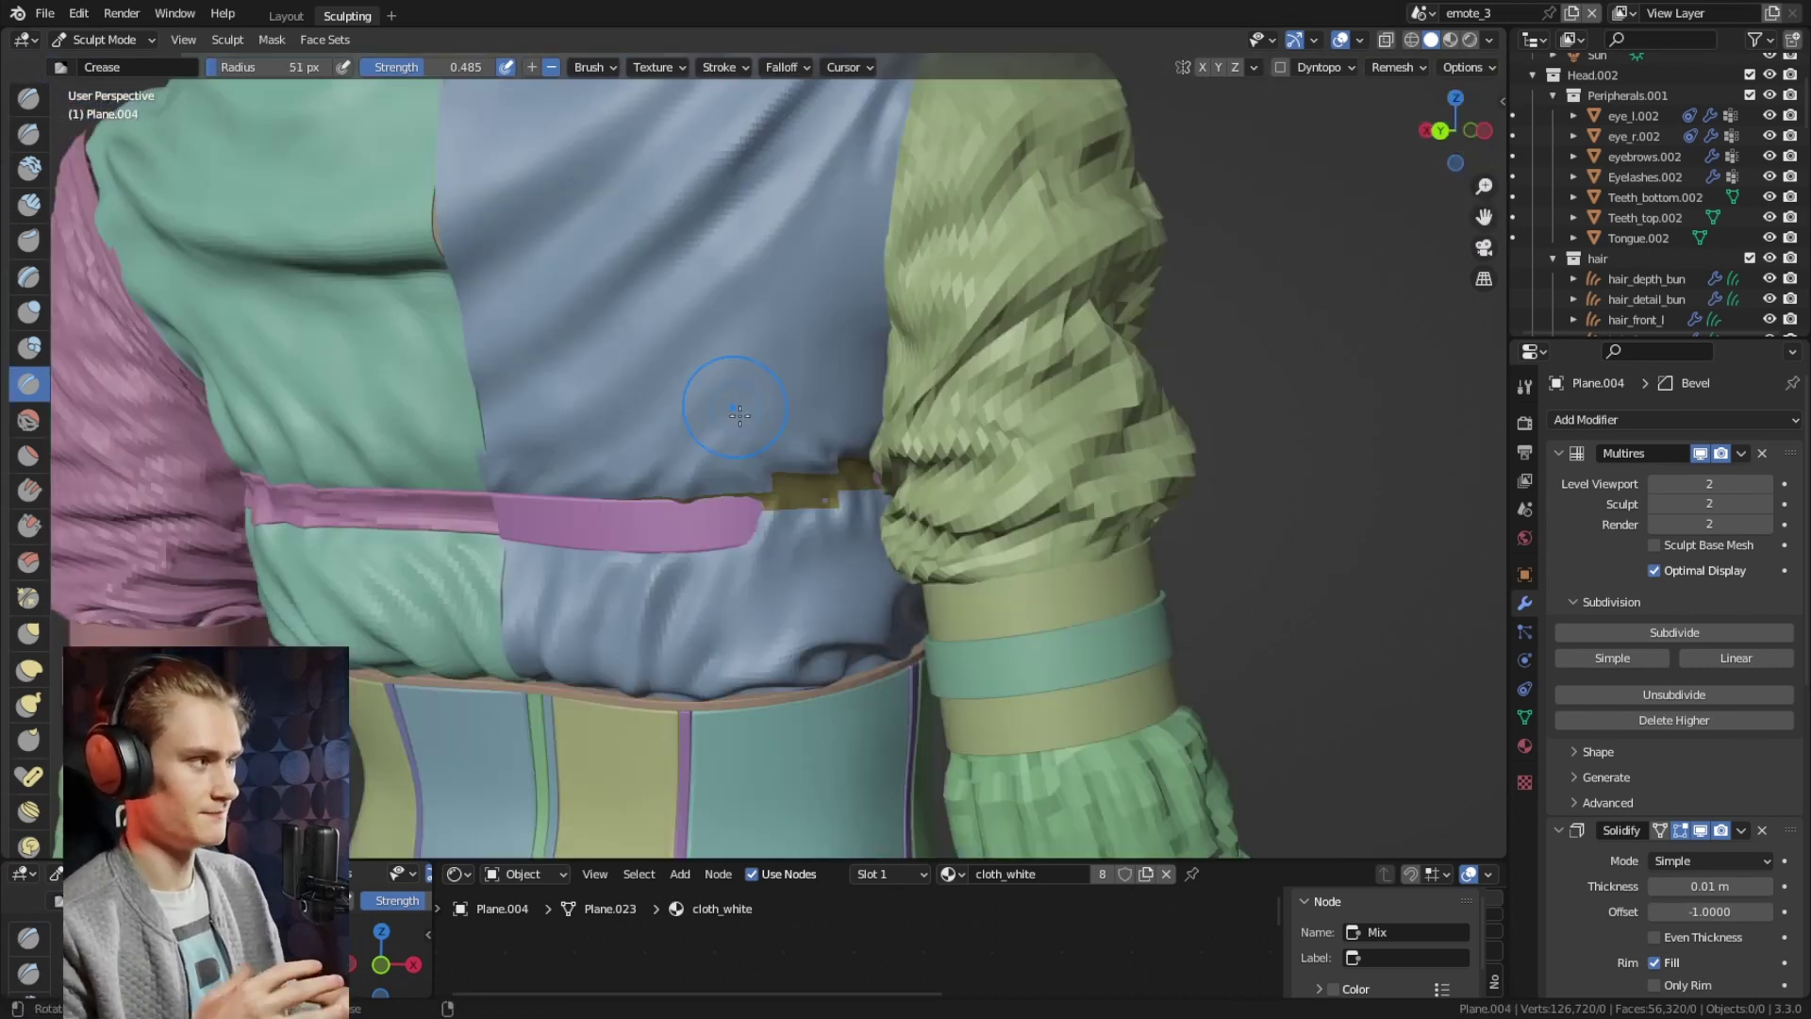
{"action": "scroll", "coordinate": [719, 392], "scroll_direction": "up", "scroll_amount": 3}
{"action": "scroll", "coordinate": [798, 401], "scroll_direction": "down", "scroll_amount": 6}
{"action": "scroll", "coordinate": [818, 312], "scroll_direction": "up", "scroll_amount": 4}
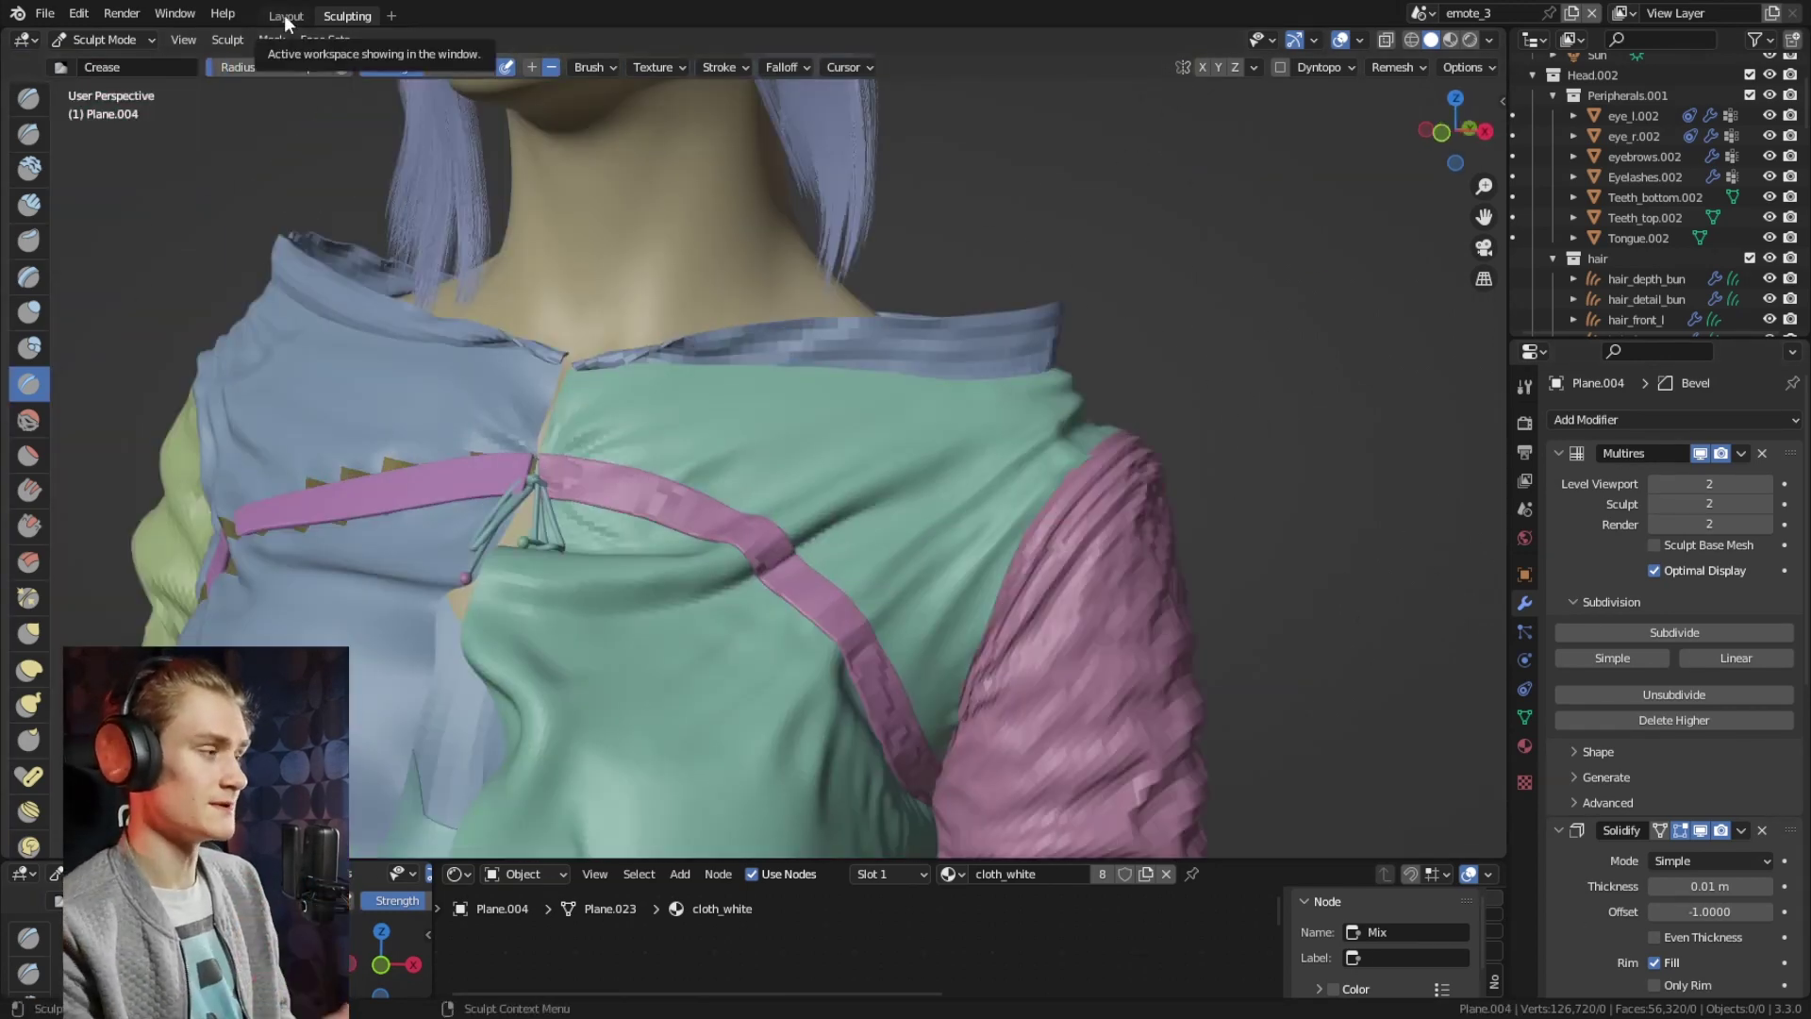
Select the right half of the collar and crease long folds along its length at Multires sculpt level 2
{"action": "left_click", "coordinate": [285, 16]}
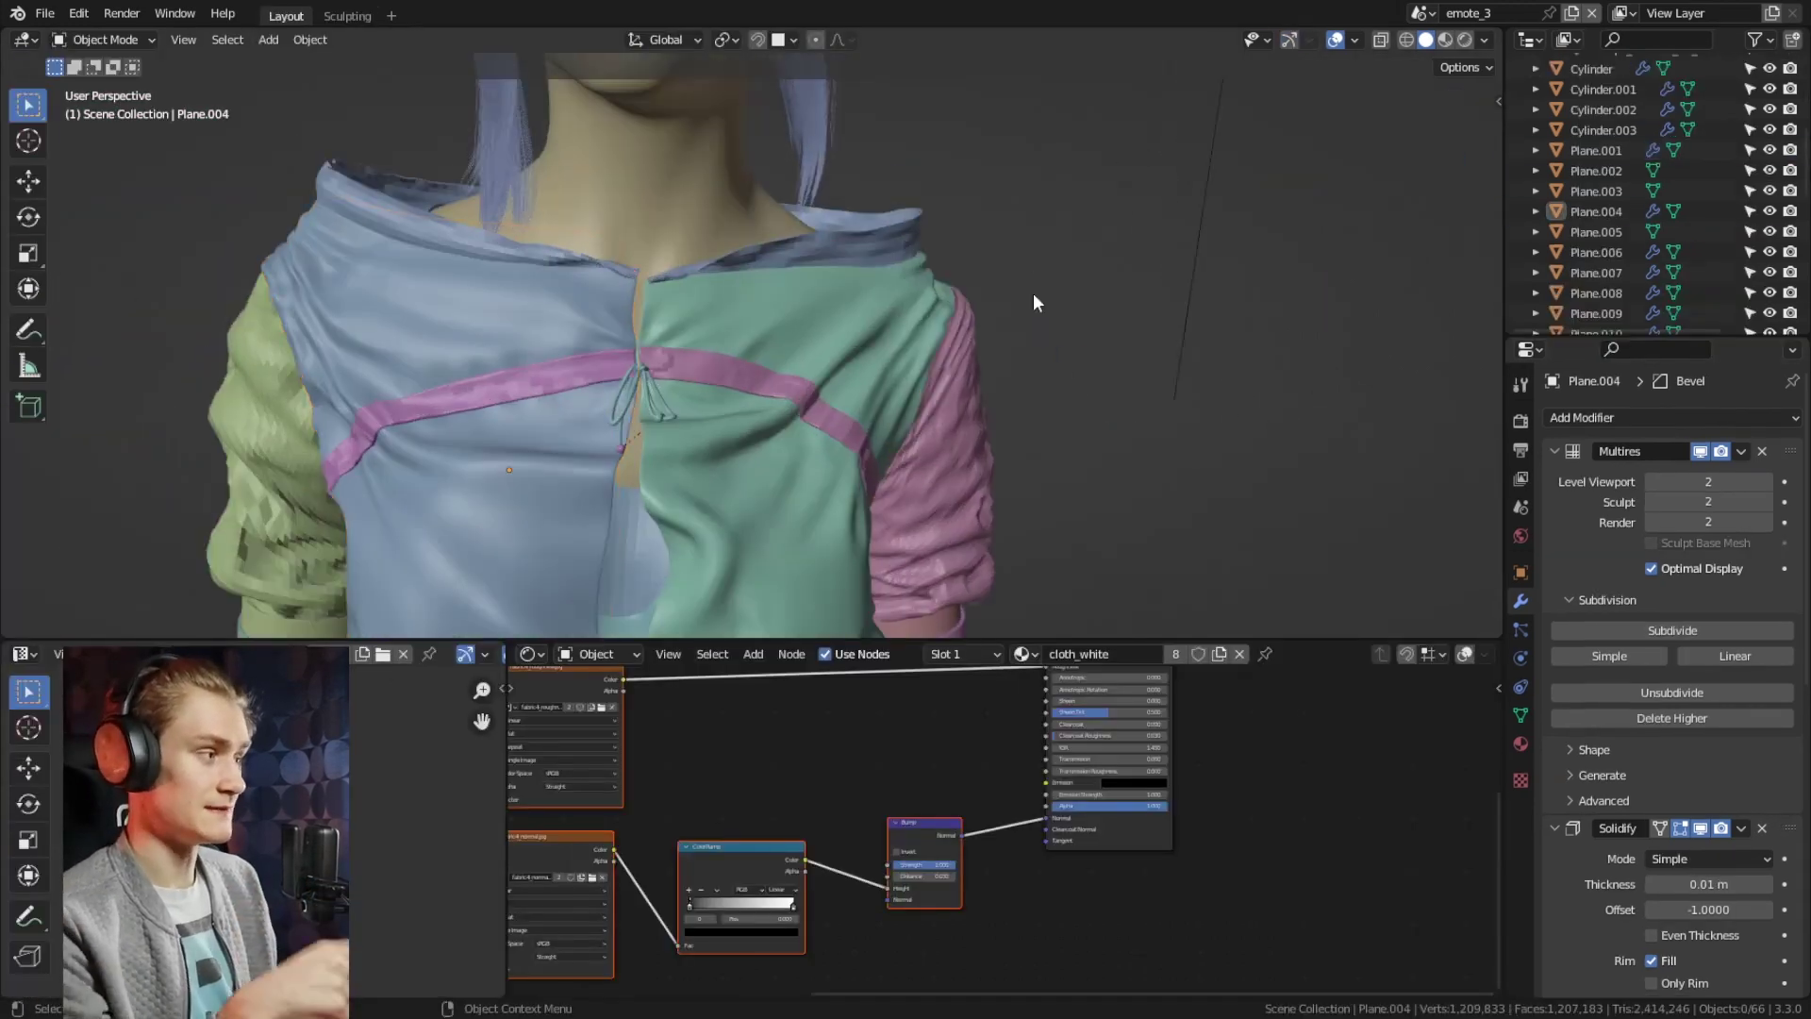
{"action": "scroll", "coordinate": [990, 393], "scroll_direction": "down", "scroll_amount": 5}
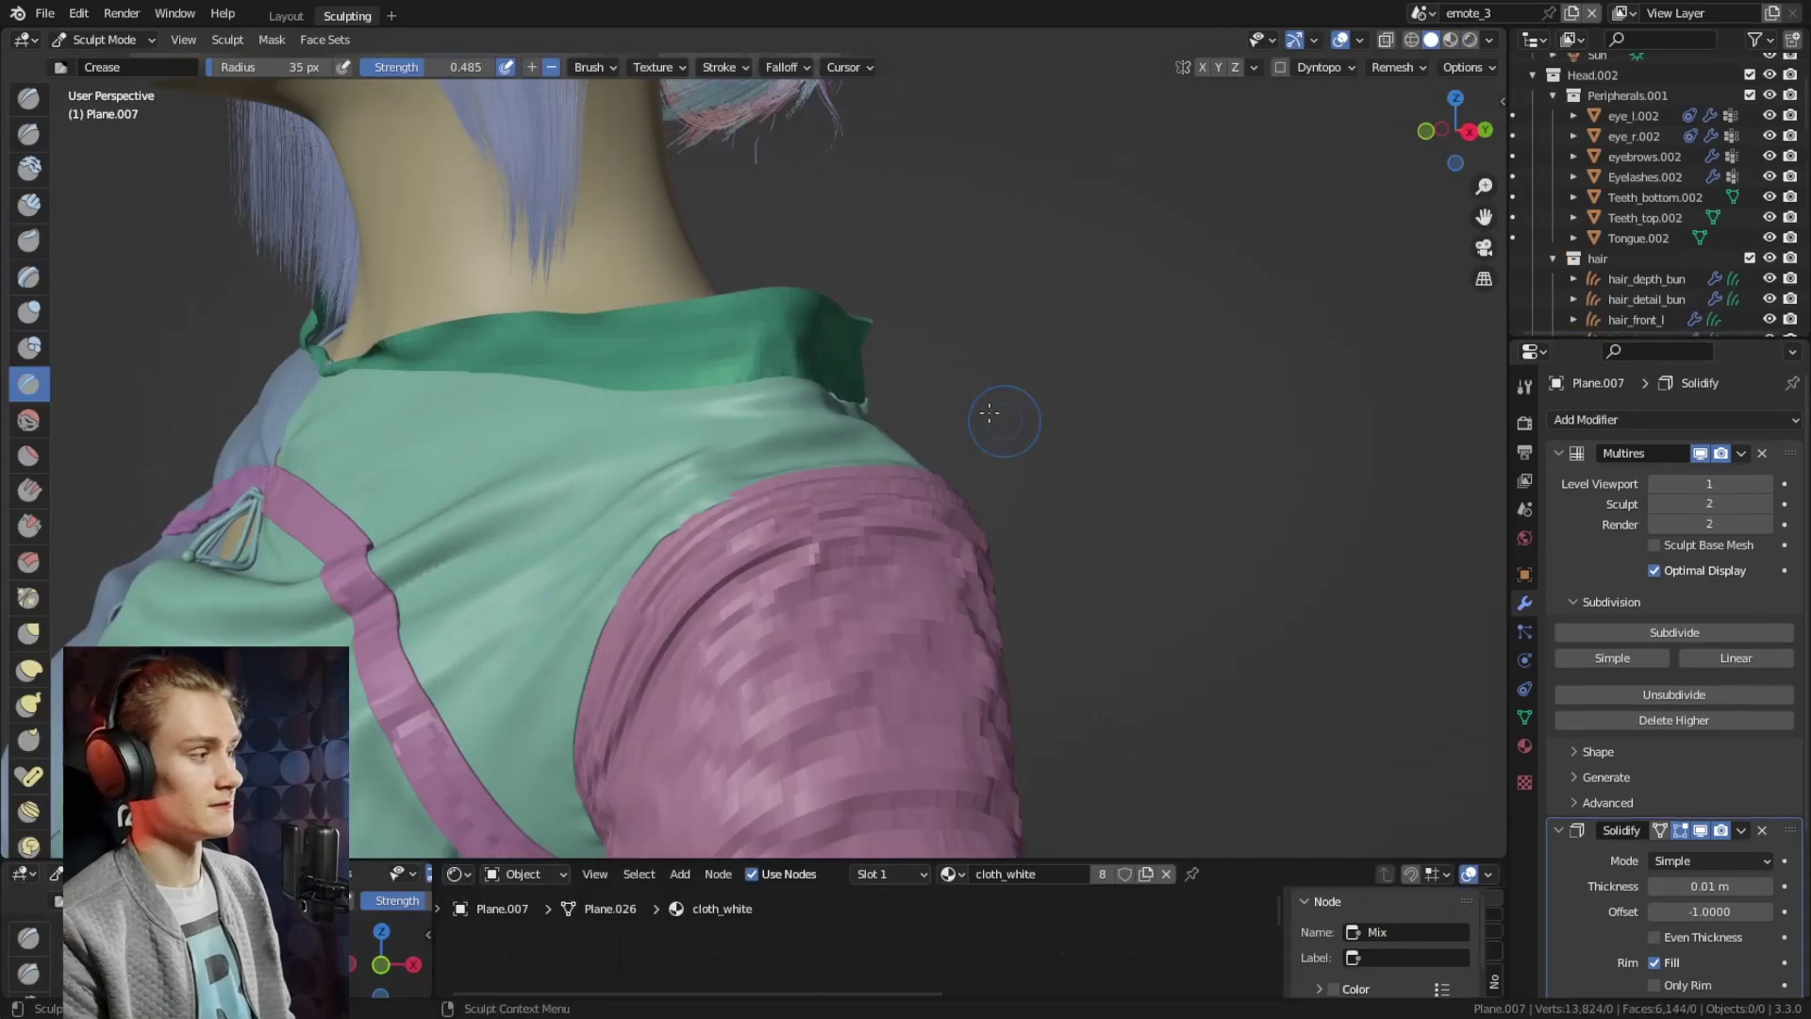
{"action": "middle_click_drag", "start_coordinate": [989, 412], "coordinate": [745, 314]}
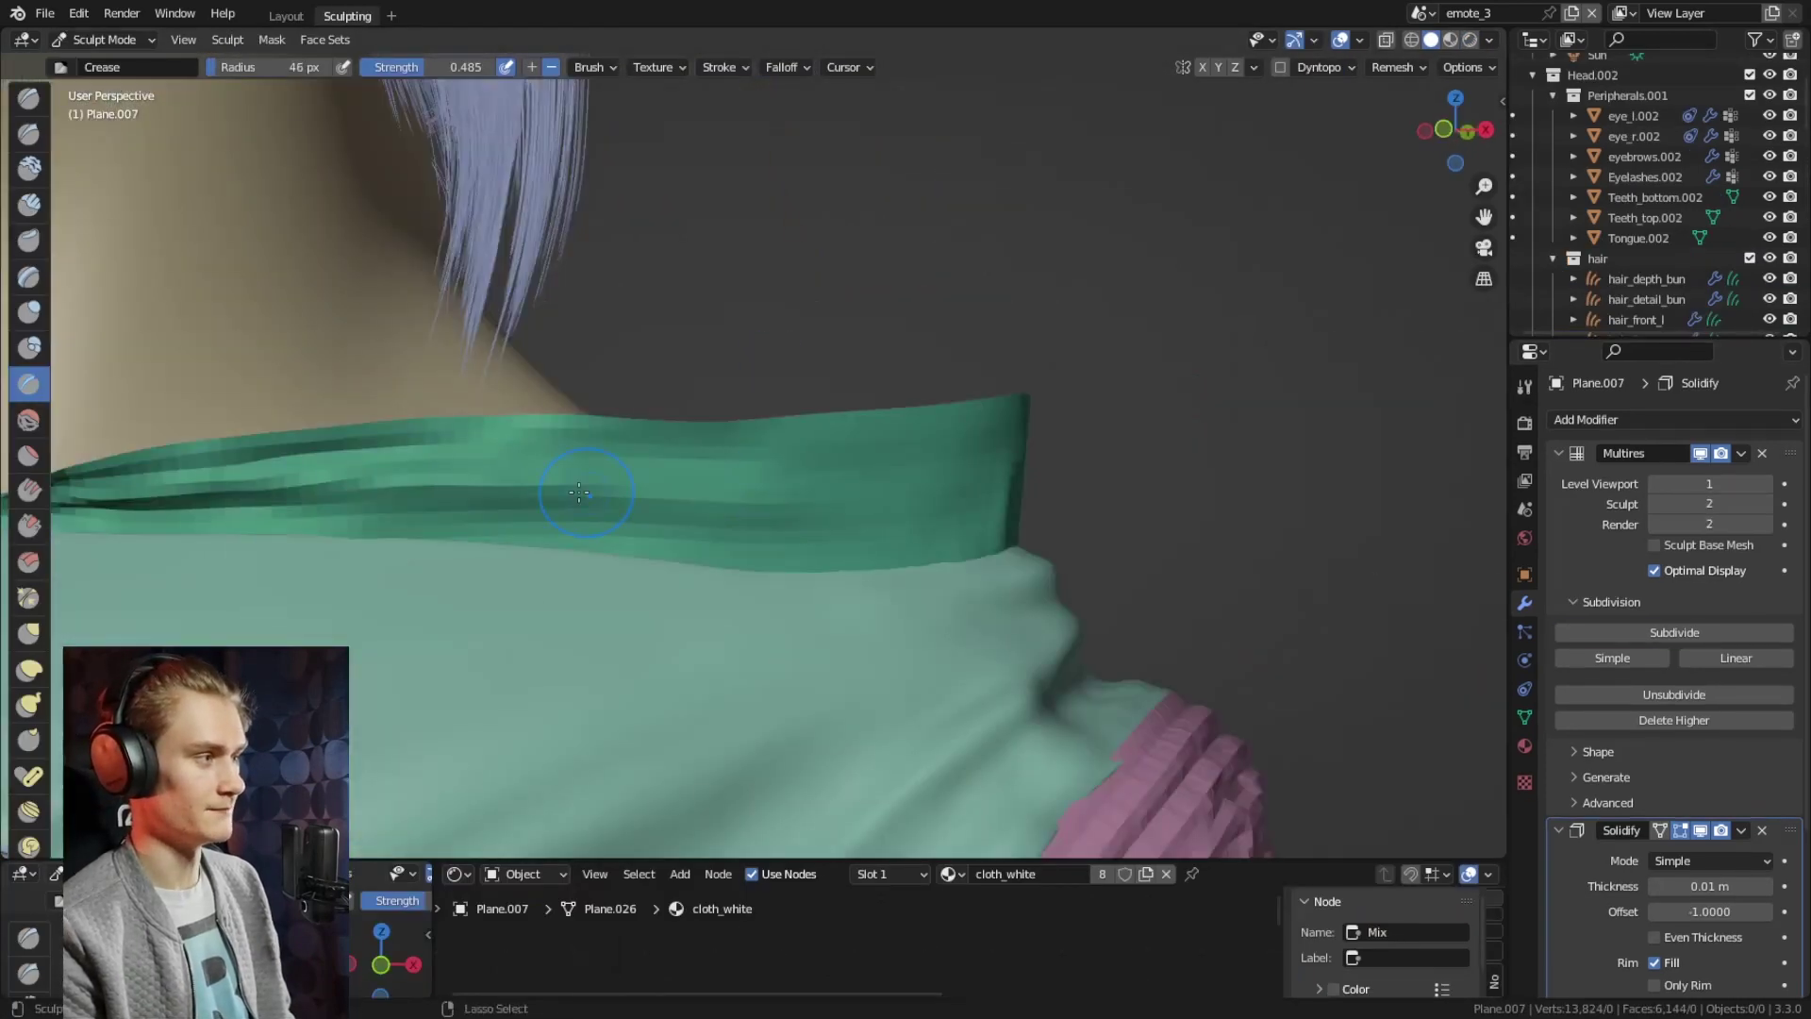
{"action": "mouse_move", "coordinate": [1038, 472]}
{"action": "middle_mouse_down"}
{"action": "mouse_move", "coordinate": [918, 545]}
{"action": "mouse_move", "coordinate": [719, 495]}
{"action": "mouse_move", "coordinate": [674, 452]}
{"action": "mouse_move", "coordinate": [734, 302]}
{"action": "mouse_move", "coordinate": [712, 549]}
{"action": "middle_mouse_up"}
{"action": "key", "text": "g"}
{"action": "key", "text": "shift+c"}
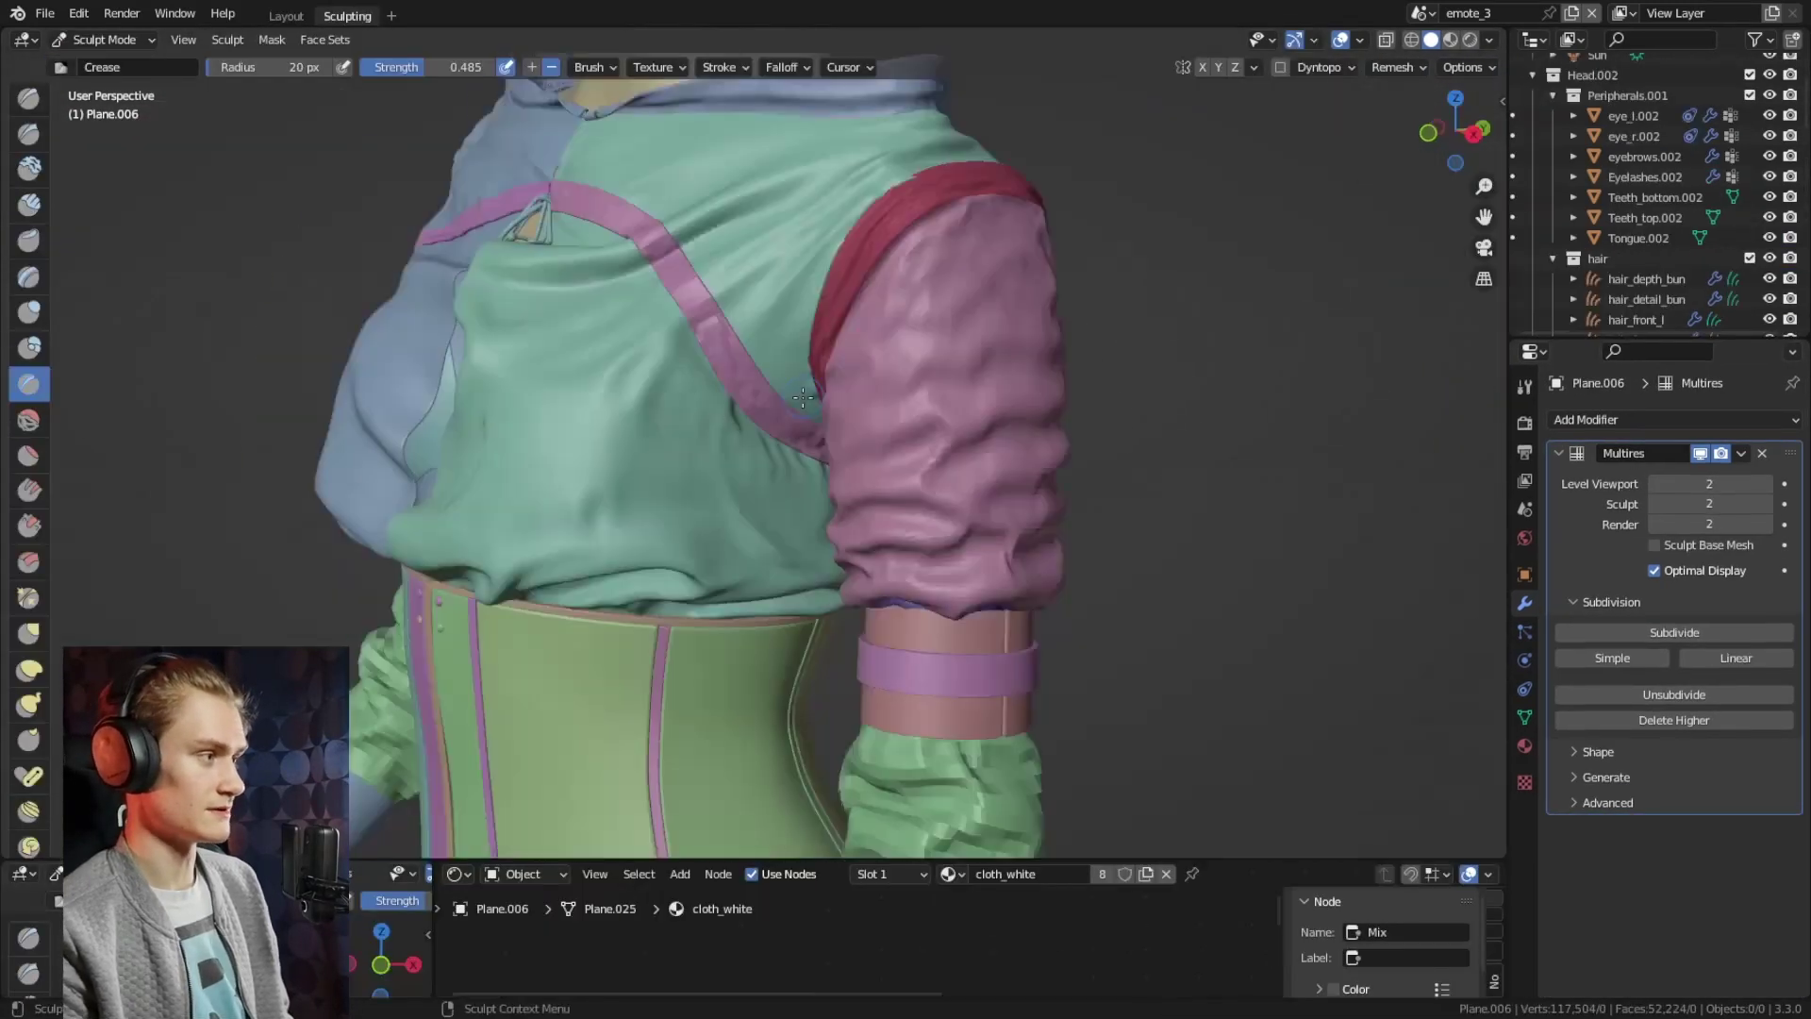
Crease folds into the right upper sleeve's inner side near the armpit, varying the brush radius
{"action": "scroll", "coordinate": [842, 381], "scroll_direction": "up", "scroll_amount": 5}
{"action": "mouse_move", "coordinate": [843, 381]}
{"action": "middle_mouse_down"}
{"action": "mouse_move", "coordinate": [768, 424]}
{"action": "mouse_move", "coordinate": [783, 396]}
{"action": "mouse_move", "coordinate": [947, 401]}
{"action": "mouse_move", "coordinate": [728, 451]}
{"action": "mouse_move", "coordinate": [880, 410]}
{"action": "mouse_move", "coordinate": [828, 356]}
{"action": "mouse_move", "coordinate": [811, 377]}
{"action": "middle_mouse_up"}
{"action": "scroll", "coordinate": [783, 396], "scroll_direction": "up", "scroll_amount": 3}
{"action": "key", "text": "shift+c"}
{"action": "key", "text": "bracketleft"}
{"action": "key", "text": "bracketleft"}
{"action": "key", "text": "bracketright"}
{"action": "key", "text": "bracketright"}
{"action": "key", "text": "bracketright"}
{"action": "key", "text": "bracketright"}
{"action": "scroll", "coordinate": [811, 378], "scroll_direction": "up", "scroll_amount": 2}
{"action": "key", "text": "bracketleft"}
Crease bunched folds around the lower front of the right upper sleeve, just above the cuff
{"action": "mouse_move", "coordinate": [780, 437]}
{"action": "middle_mouse_down"}
{"action": "mouse_move", "coordinate": [752, 314]}
{"action": "mouse_move", "coordinate": [906, 501]}
{"action": "mouse_move", "coordinate": [861, 493]}
{"action": "mouse_move", "coordinate": [840, 453]}
{"action": "mouse_move", "coordinate": [671, 511]}
{"action": "middle_mouse_up"}
{"action": "key", "text": "bracketright"}
{"action": "key", "text": "bracketright"}
{"action": "key", "text": "bracketright"}
{"action": "key", "text": "bracketleft"}
{"action": "key", "text": "bracketleft"}
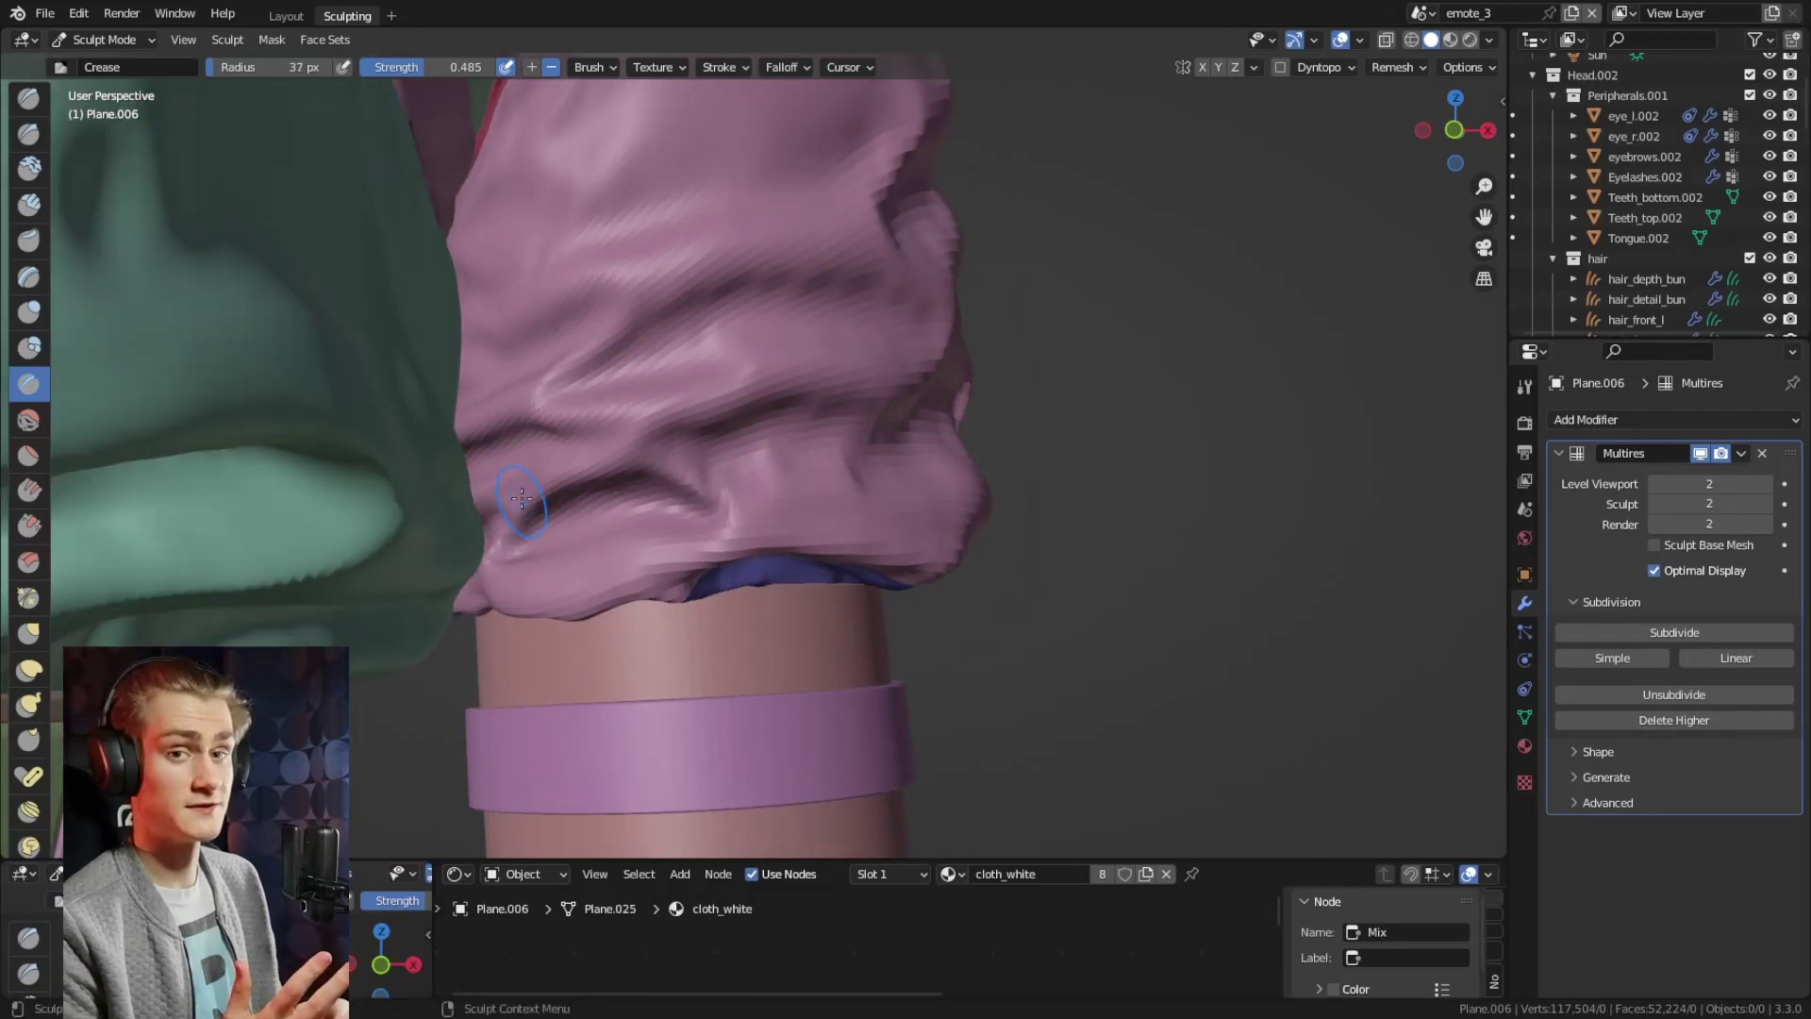
{"action": "middle_click_drag", "start_coordinate": [749, 388], "coordinate": [558, 440]}
{"action": "key", "text": "bracketright"}
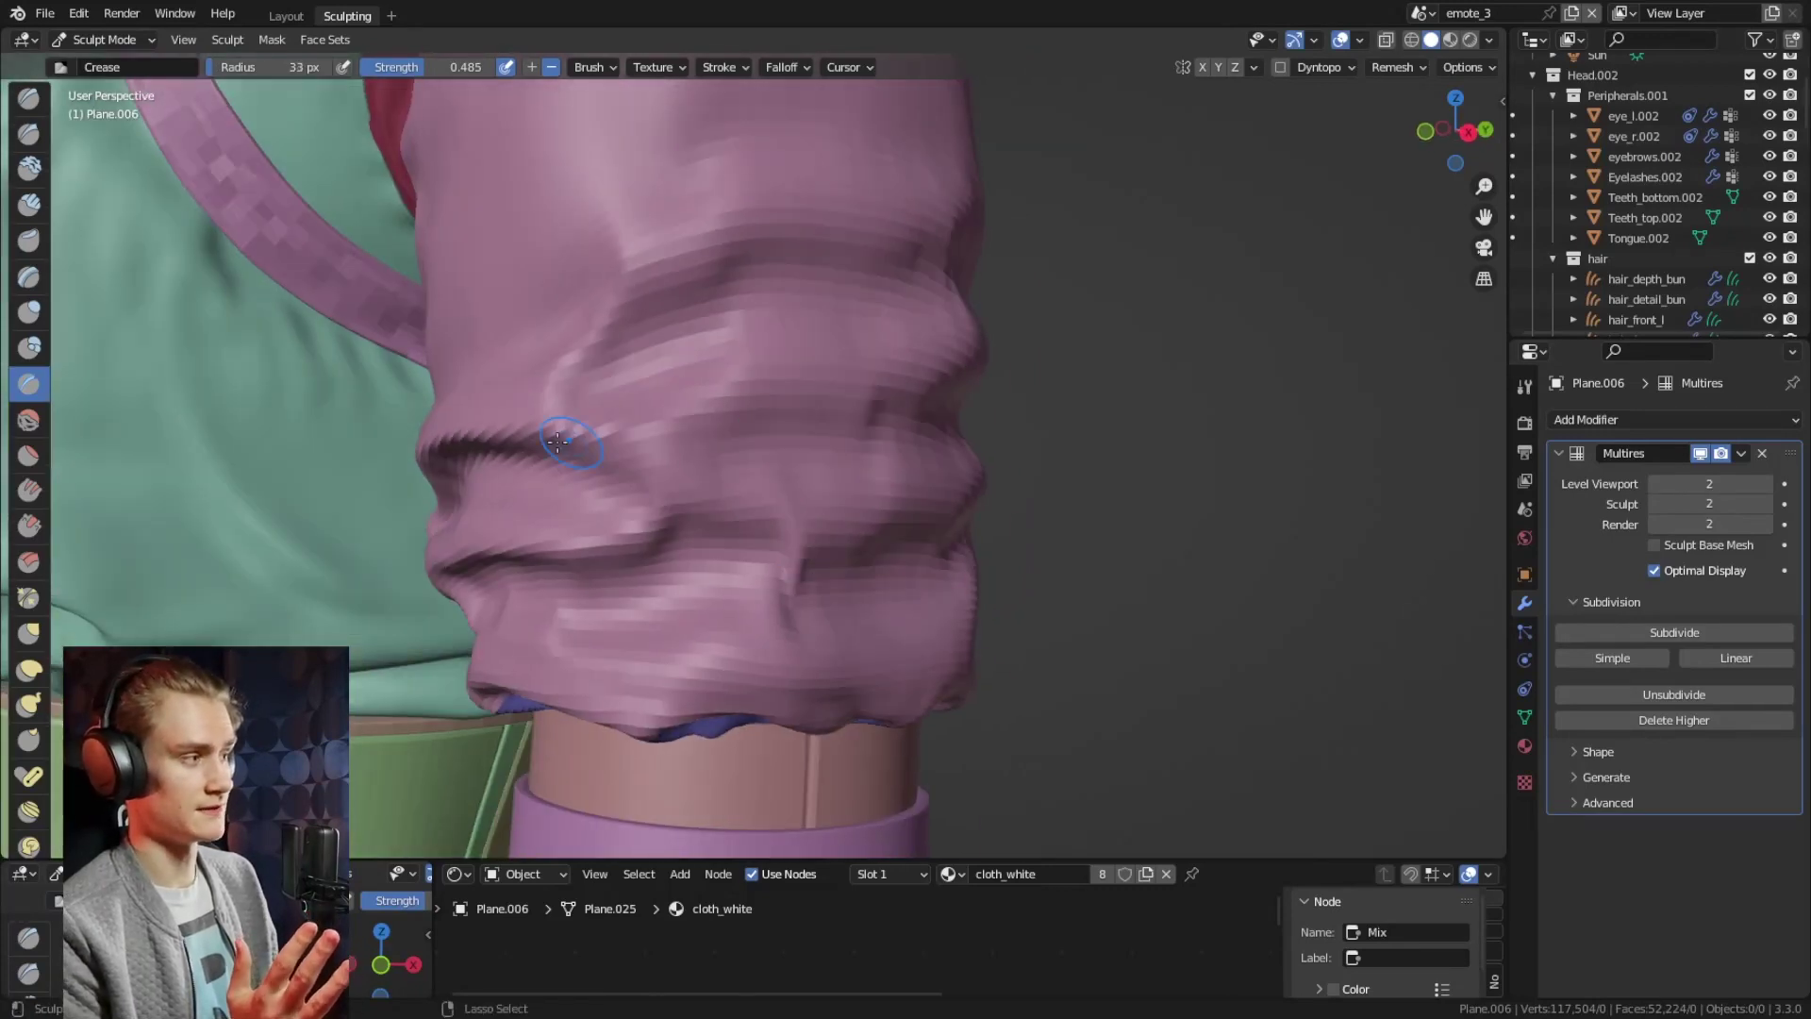
Crease deeper horizontal folds around the outer side of the right upper sleeve, adjusting the brush radius between strokes
{"action": "mouse_move", "coordinate": [754, 396]}
{"action": "middle_mouse_down"}
{"action": "mouse_move", "coordinate": [727, 404]}
{"action": "mouse_move", "coordinate": [667, 364]}
{"action": "mouse_move", "coordinate": [598, 222]}
{"action": "mouse_move", "coordinate": [595, 367]}
{"action": "mouse_move", "coordinate": [902, 231]}
{"action": "mouse_move", "coordinate": [720, 283]}
{"action": "mouse_move", "coordinate": [655, 428]}
{"action": "mouse_move", "coordinate": [645, 402]}
{"action": "mouse_move", "coordinate": [839, 411]}
{"action": "middle_mouse_up"}
{"action": "key", "text": "bracketright"}
{"action": "key", "text": "bracketright"}
{"action": "key", "text": "bracketleft"}
{"action": "key", "text": "bracketleft"}
{"action": "key", "text": "bracketleft"}
{"action": "key", "text": "bracketleft"}
{"action": "key", "text": "bracketleft"}
{"action": "key", "text": "bracketleft"}
{"action": "mouse_move", "coordinate": [866, 501]}
{"action": "middle_mouse_down"}
{"action": "mouse_move", "coordinate": [861, 344]}
{"action": "mouse_move", "coordinate": [896, 377]}
{"action": "mouse_move", "coordinate": [870, 323]}
{"action": "mouse_move", "coordinate": [768, 425]}
{"action": "mouse_move", "coordinate": [716, 538]}
{"action": "mouse_move", "coordinate": [821, 554]}
{"action": "mouse_move", "coordinate": [824, 175]}
{"action": "mouse_move", "coordinate": [792, 485]}
{"action": "mouse_move", "coordinate": [695, 404]}
{"action": "mouse_move", "coordinate": [626, 546]}
{"action": "middle_mouse_up"}
Shape the right lower sleeve's bulges with Grab and crease broad folds across it
{"action": "key", "text": "g"}
{"action": "key", "text": "bracketleft"}
{"action": "key", "text": "bracketleft"}
{"action": "key", "text": "shift+c"}
{"action": "key", "text": "bracketright"}
{"action": "key", "text": "bracketright"}
{"action": "key", "text": "bracketright"}
{"action": "key", "text": "bracketright"}
{"action": "mouse_move", "coordinate": [677, 473]}
{"action": "middle_mouse_down"}
{"action": "mouse_move", "coordinate": [635, 659]}
{"action": "mouse_move", "coordinate": [840, 324]}
{"action": "mouse_move", "coordinate": [688, 473]}
{"action": "mouse_move", "coordinate": [829, 282]}
{"action": "mouse_move", "coordinate": [675, 302]}
{"action": "mouse_move", "coordinate": [595, 405]}
{"action": "mouse_move", "coordinate": [650, 472]}
{"action": "mouse_move", "coordinate": [808, 533]}
{"action": "mouse_move", "coordinate": [770, 474]}
{"action": "mouse_move", "coordinate": [861, 400]}
{"action": "mouse_move", "coordinate": [827, 485]}
{"action": "mouse_move", "coordinate": [764, 396]}
{"action": "middle_mouse_up"}
Crease bunched folds down the right lower sleeve's front with a brush radius of about 20 px
{"action": "key", "text": "bracketleft"}
{"action": "key", "text": "bracketleft"}
{"action": "key", "text": "f"}
{"action": "key", "text": "bracketleft"}
{"action": "key", "text": "bracketleft"}
{"action": "key", "text": "bracketleft"}
{"action": "key", "text": "bracketleft"}
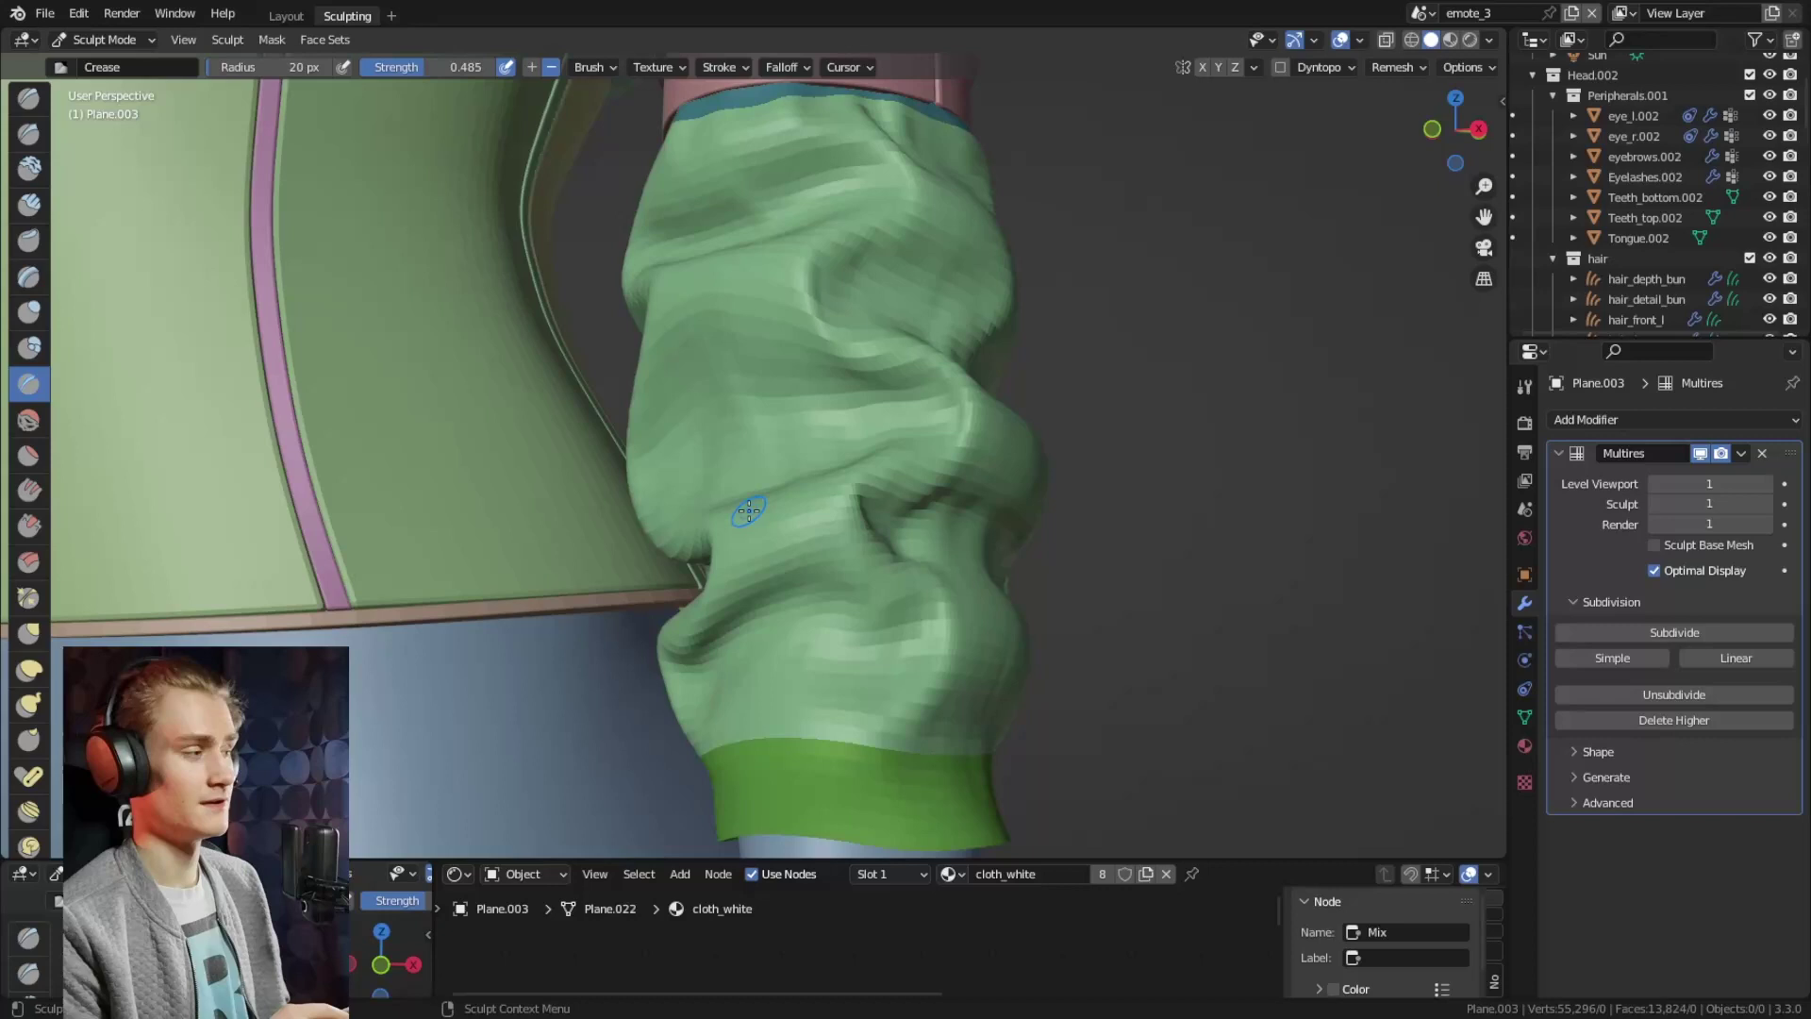
Crease larger folds just below the cuff on the right lower sleeve's outer side and back, enlarging the brush
{"action": "key", "text": "f"}
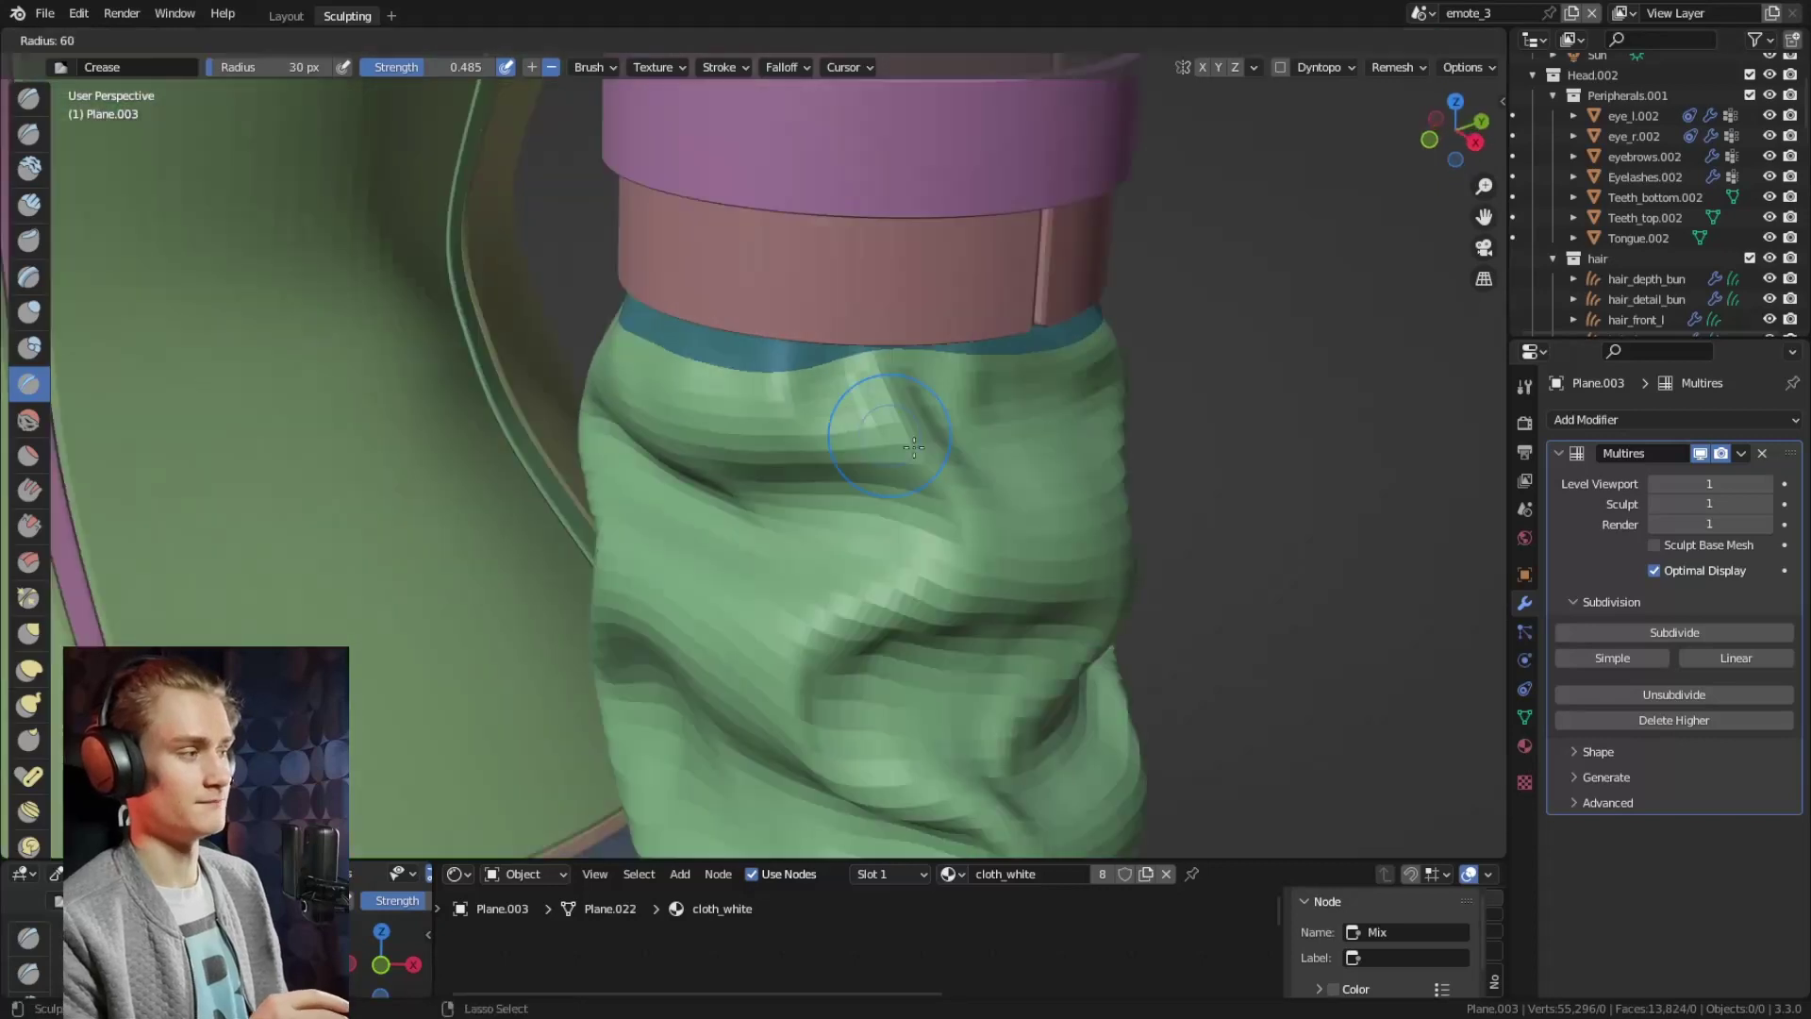
{"action": "left_click", "coordinate": [913, 447]}
{"action": "middle_click_drag", "start_coordinate": [913, 447], "coordinate": [745, 449]}
{"action": "middle_click_drag", "start_coordinate": [545, 435], "coordinate": [805, 363]}
{"action": "key", "text": "f"}
{"action": "left_click", "coordinate": [604, 425]}
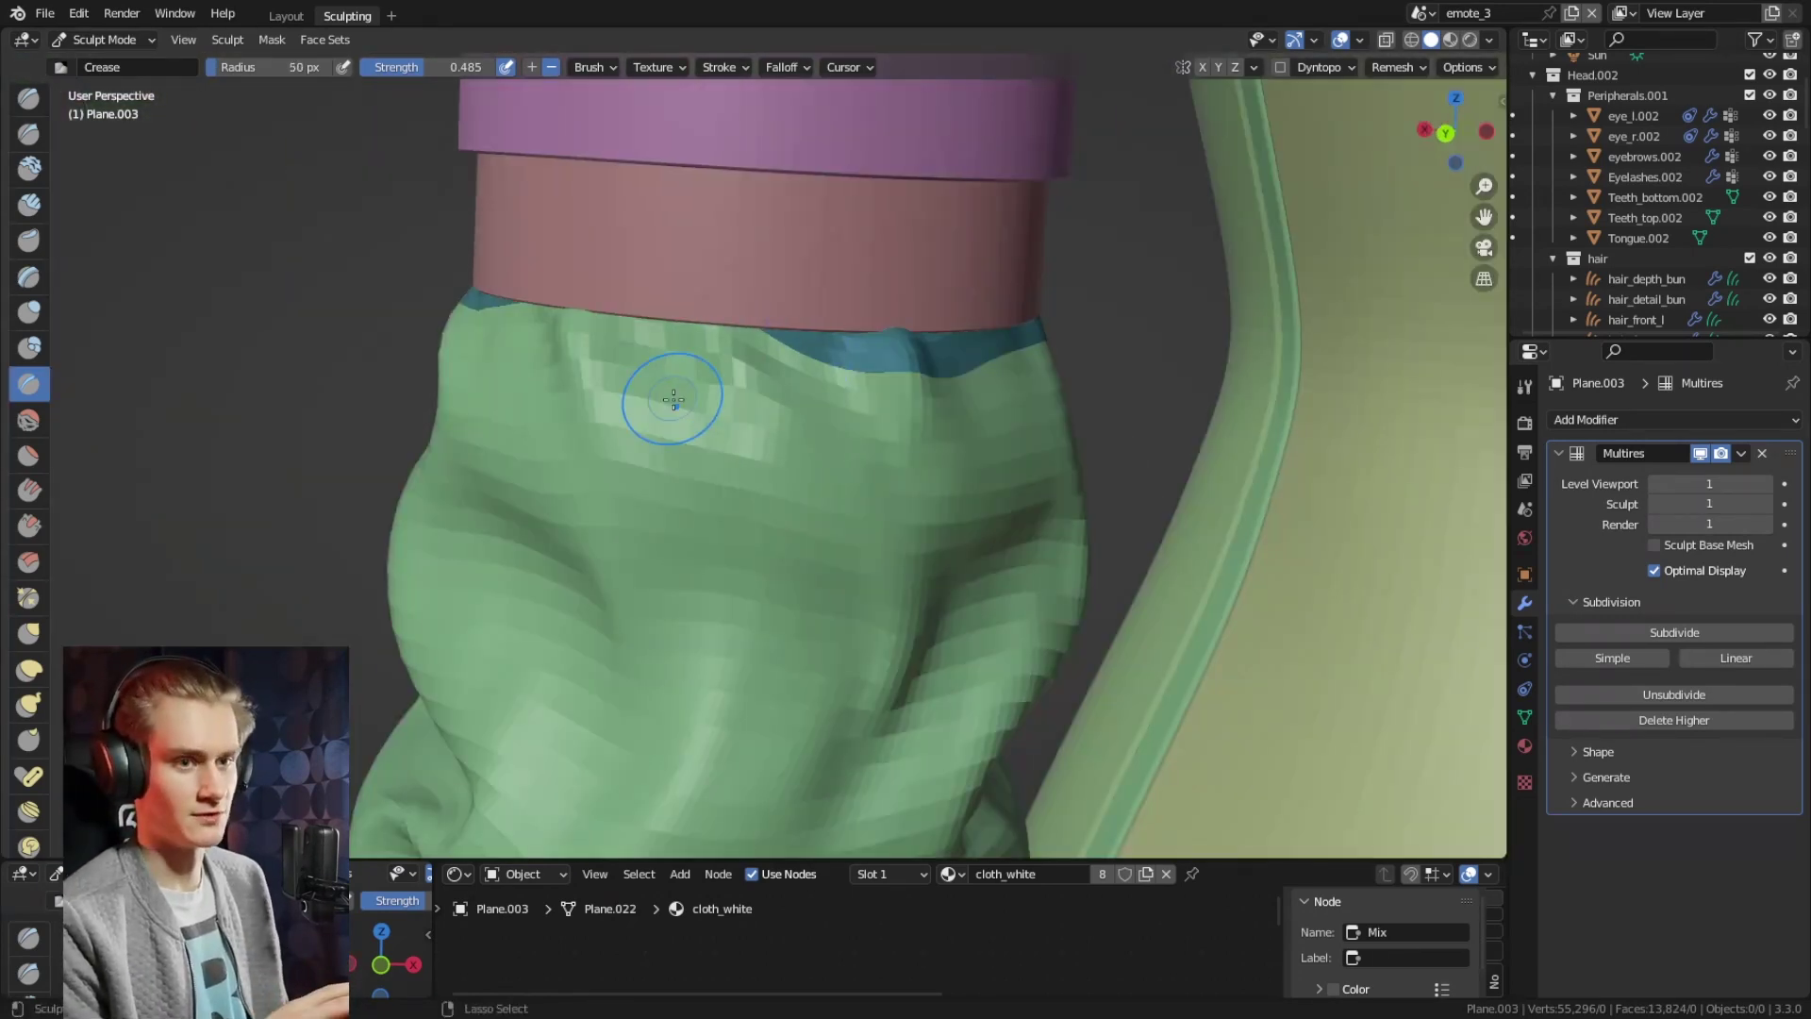
Crease gathered folds down the rest of the right lower sleeve to its hem, resizing the brush between strokes
{"action": "mouse_move", "coordinate": [673, 399]}
{"action": "middle_mouse_down"}
{"action": "mouse_move", "coordinate": [660, 415]}
{"action": "mouse_move", "coordinate": [698, 377]}
{"action": "mouse_move", "coordinate": [688, 303]}
{"action": "mouse_move", "coordinate": [692, 566]}
{"action": "mouse_move", "coordinate": [707, 404]}
{"action": "mouse_move", "coordinate": [814, 445]}
{"action": "mouse_move", "coordinate": [670, 432]}
{"action": "mouse_move", "coordinate": [875, 517]}
{"action": "middle_mouse_up"}
{"action": "key", "text": "f"}
{"action": "left_click", "coordinate": [692, 566]}
{"action": "key", "text": "f"}
{"action": "left_click", "coordinate": [708, 433]}
{"action": "key", "text": "f"}
{"action": "left_click", "coordinate": [875, 517]}
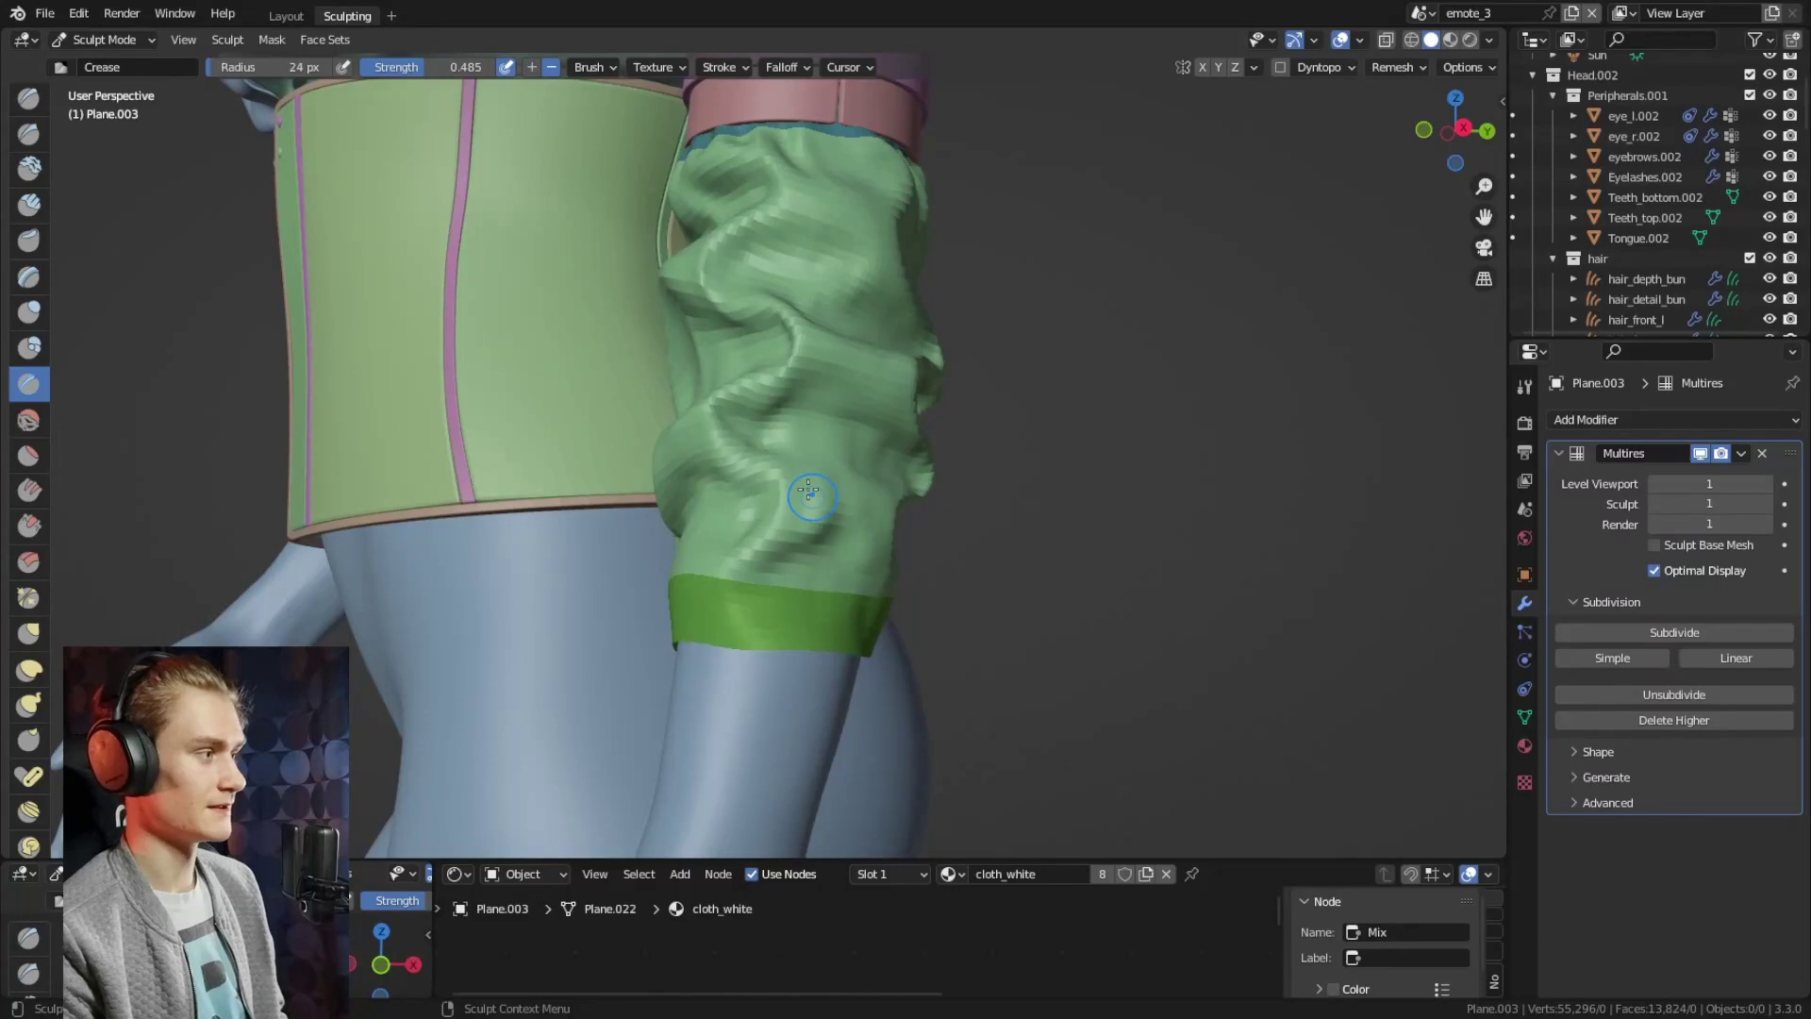
Switch the sculpting target to the left upper sleeve by selecting it in the Layout workspace and returning to Sculpting
{"action": "scroll", "coordinate": [809, 492], "scroll_direction": "down", "scroll_amount": 5}
{"action": "left_click", "coordinate": [286, 16]}
{"action": "scroll", "coordinate": [849, 424], "scroll_direction": "up", "scroll_amount": 5}
{"action": "left_click", "coordinate": [602, 303]}
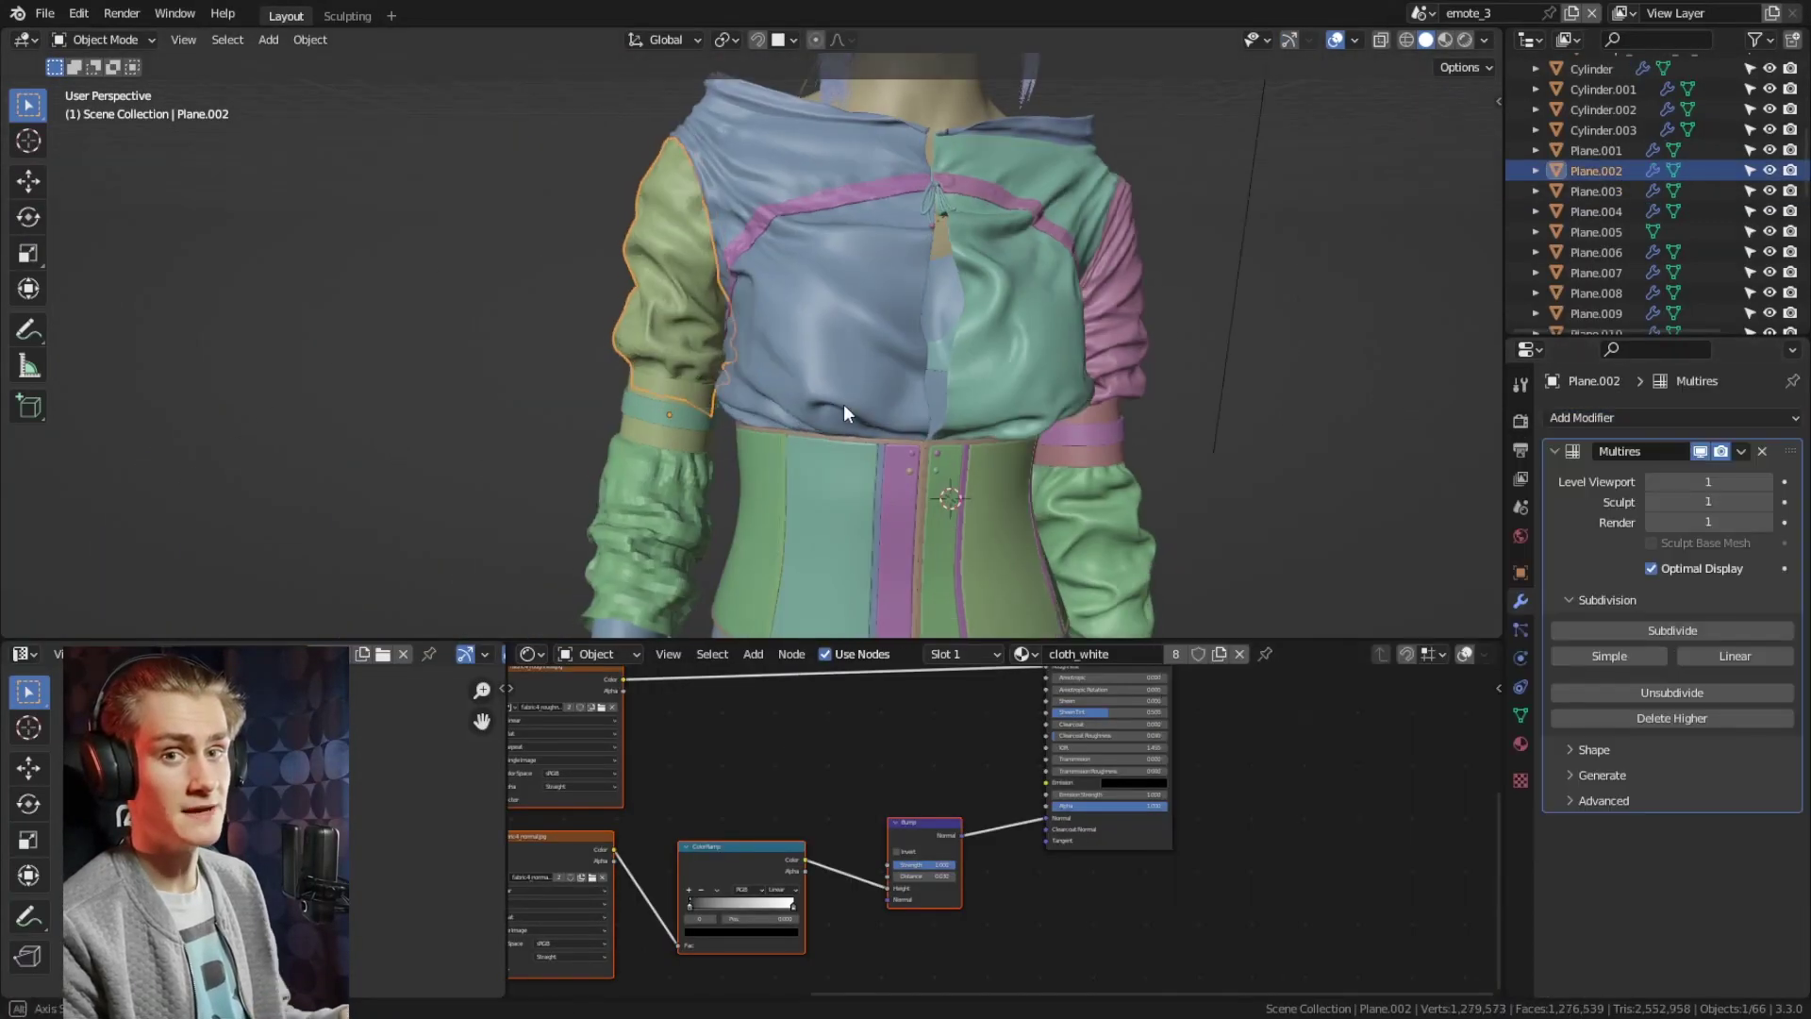
{"action": "left_click", "coordinate": [347, 16]}
{"action": "scroll", "coordinate": [836, 432], "scroll_direction": "up", "scroll_amount": 8}
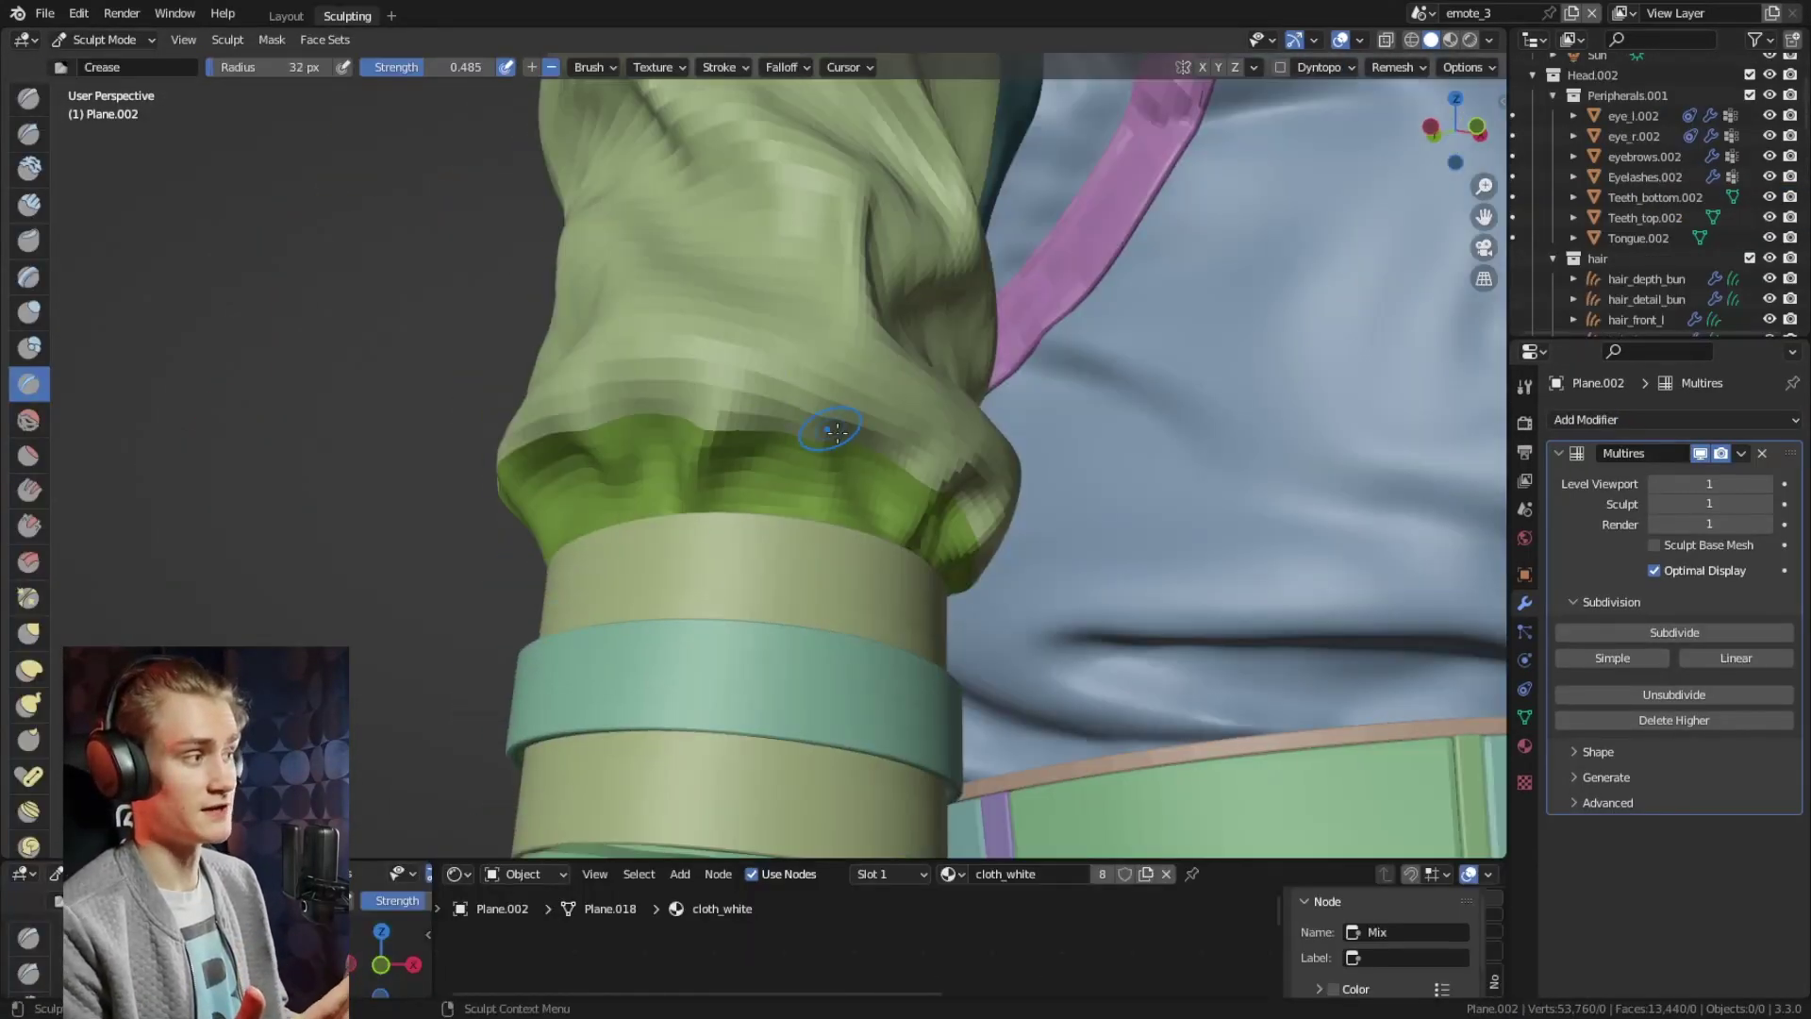
Crease broad folds around the left upper sleeve above its lower hem at Multires sculpt level 1
{"action": "mouse_move", "coordinate": [837, 432]}
{"action": "middle_mouse_down"}
{"action": "mouse_move", "coordinate": [861, 485]}
{"action": "mouse_move", "coordinate": [830, 269]}
{"action": "mouse_move", "coordinate": [732, 566]}
{"action": "mouse_move", "coordinate": [829, 546]}
{"action": "mouse_move", "coordinate": [999, 352]}
{"action": "mouse_move", "coordinate": [937, 538]}
{"action": "mouse_move", "coordinate": [688, 415]}
{"action": "mouse_move", "coordinate": [755, 377]}
{"action": "mouse_move", "coordinate": [787, 438]}
{"action": "mouse_move", "coordinate": [809, 315]}
{"action": "mouse_move", "coordinate": [786, 424]}
{"action": "mouse_move", "coordinate": [728, 301]}
{"action": "mouse_move", "coordinate": [724, 441]}
{"action": "mouse_move", "coordinate": [776, 395]}
{"action": "mouse_move", "coordinate": [771, 545]}
{"action": "middle_mouse_up"}
{"action": "key", "text": "f"}
{"action": "left_click", "coordinate": [776, 395]}
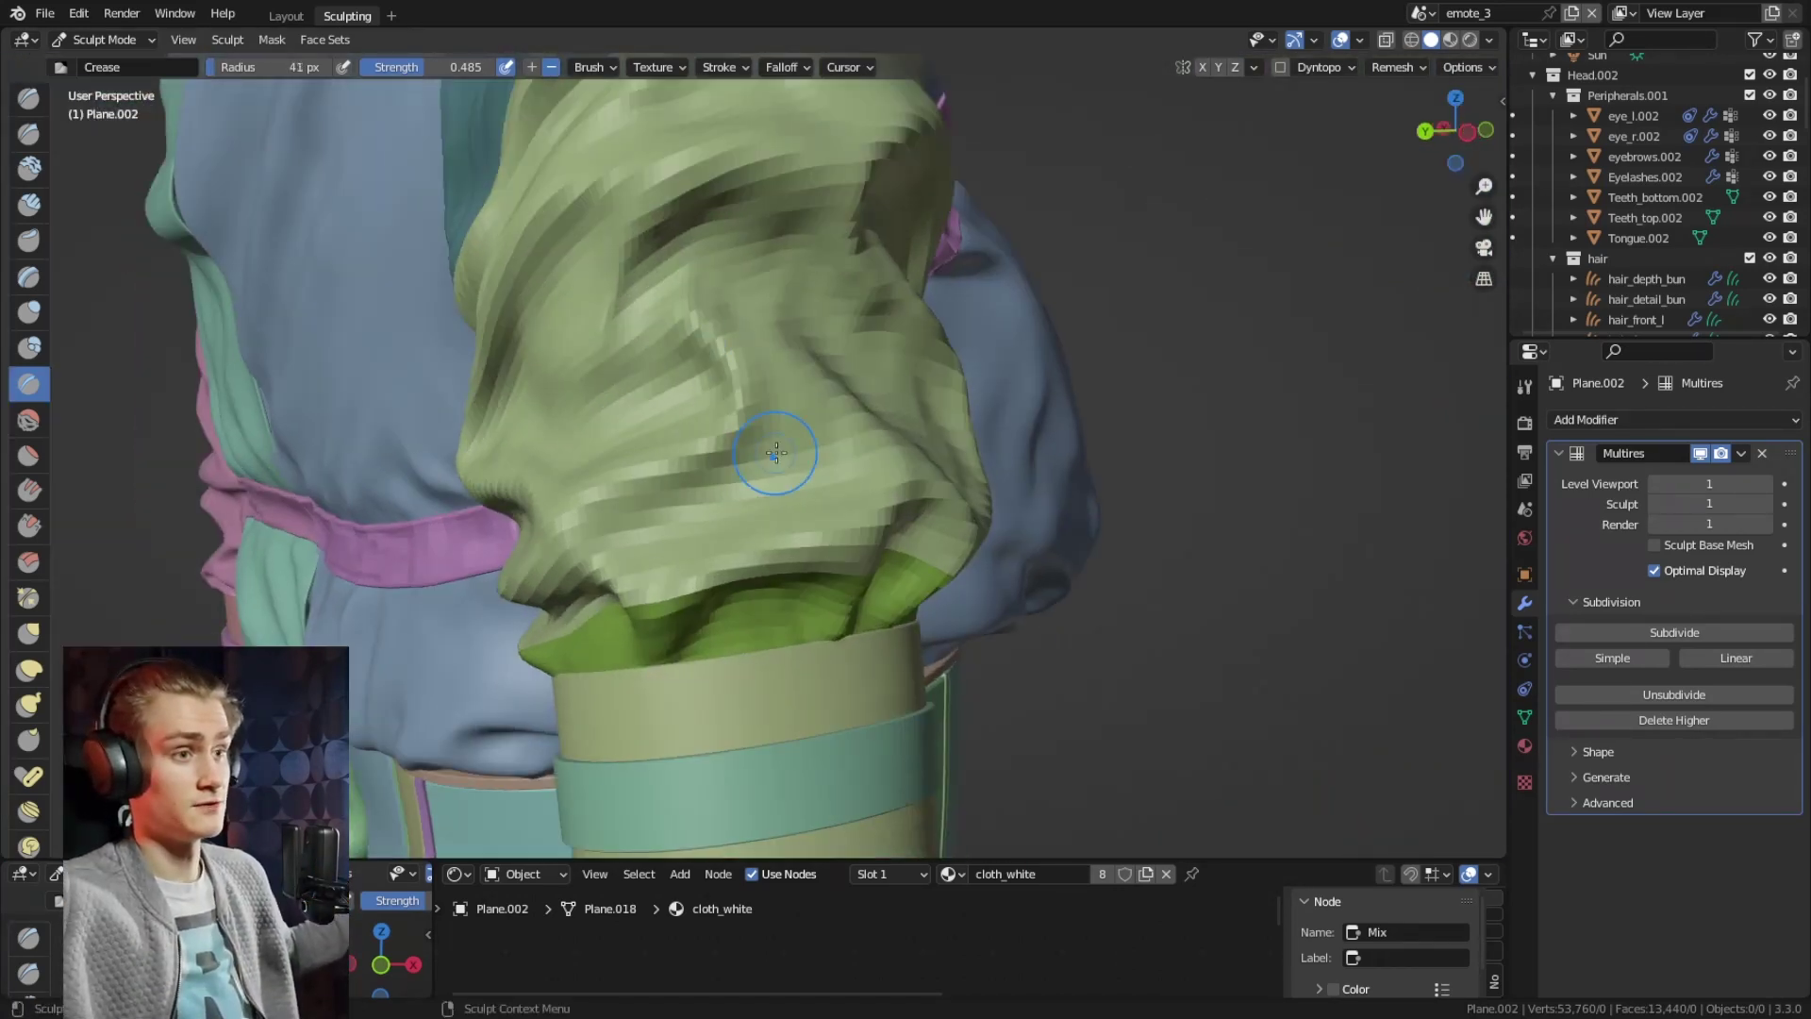
{"action": "middle_click_drag", "start_coordinate": [775, 453], "coordinate": [769, 403]}
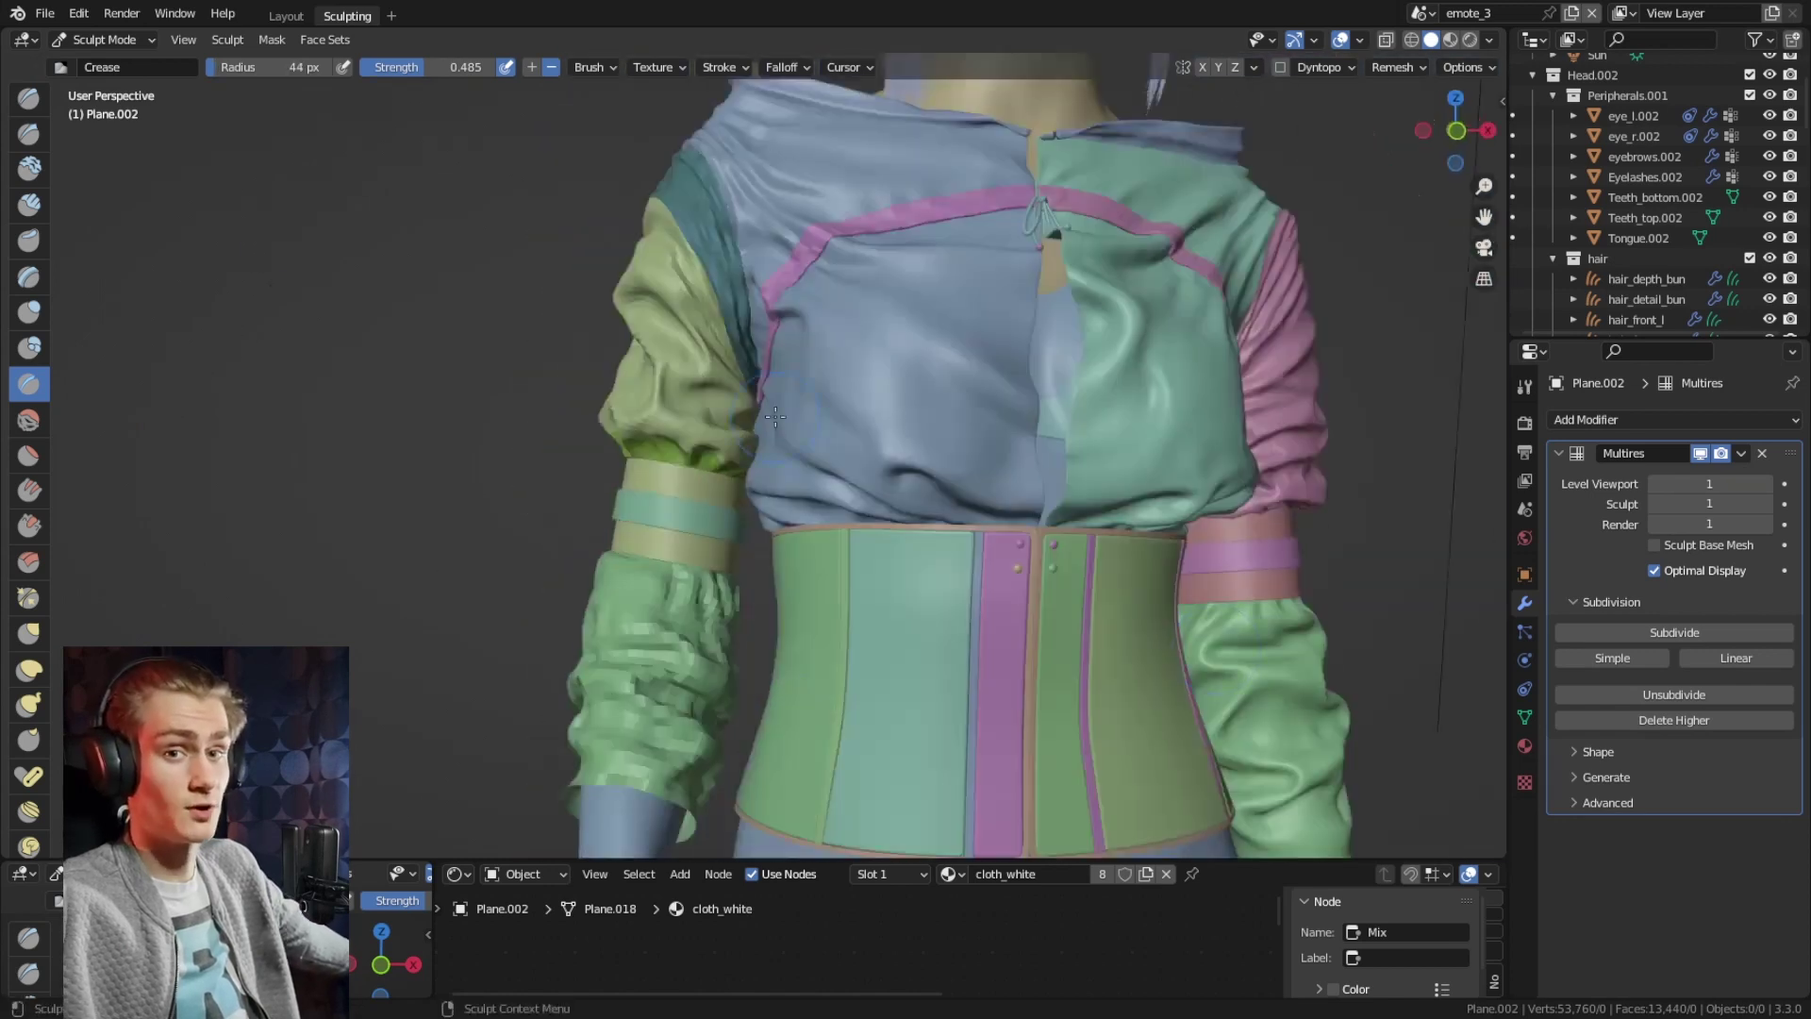
Refine the folds on the left upper sleeve's hem and back with Crease at Multires sculpt level 2
{"action": "scroll", "coordinate": [729, 480], "scroll_direction": "up", "scroll_amount": 8}
{"action": "key", "text": "f"}
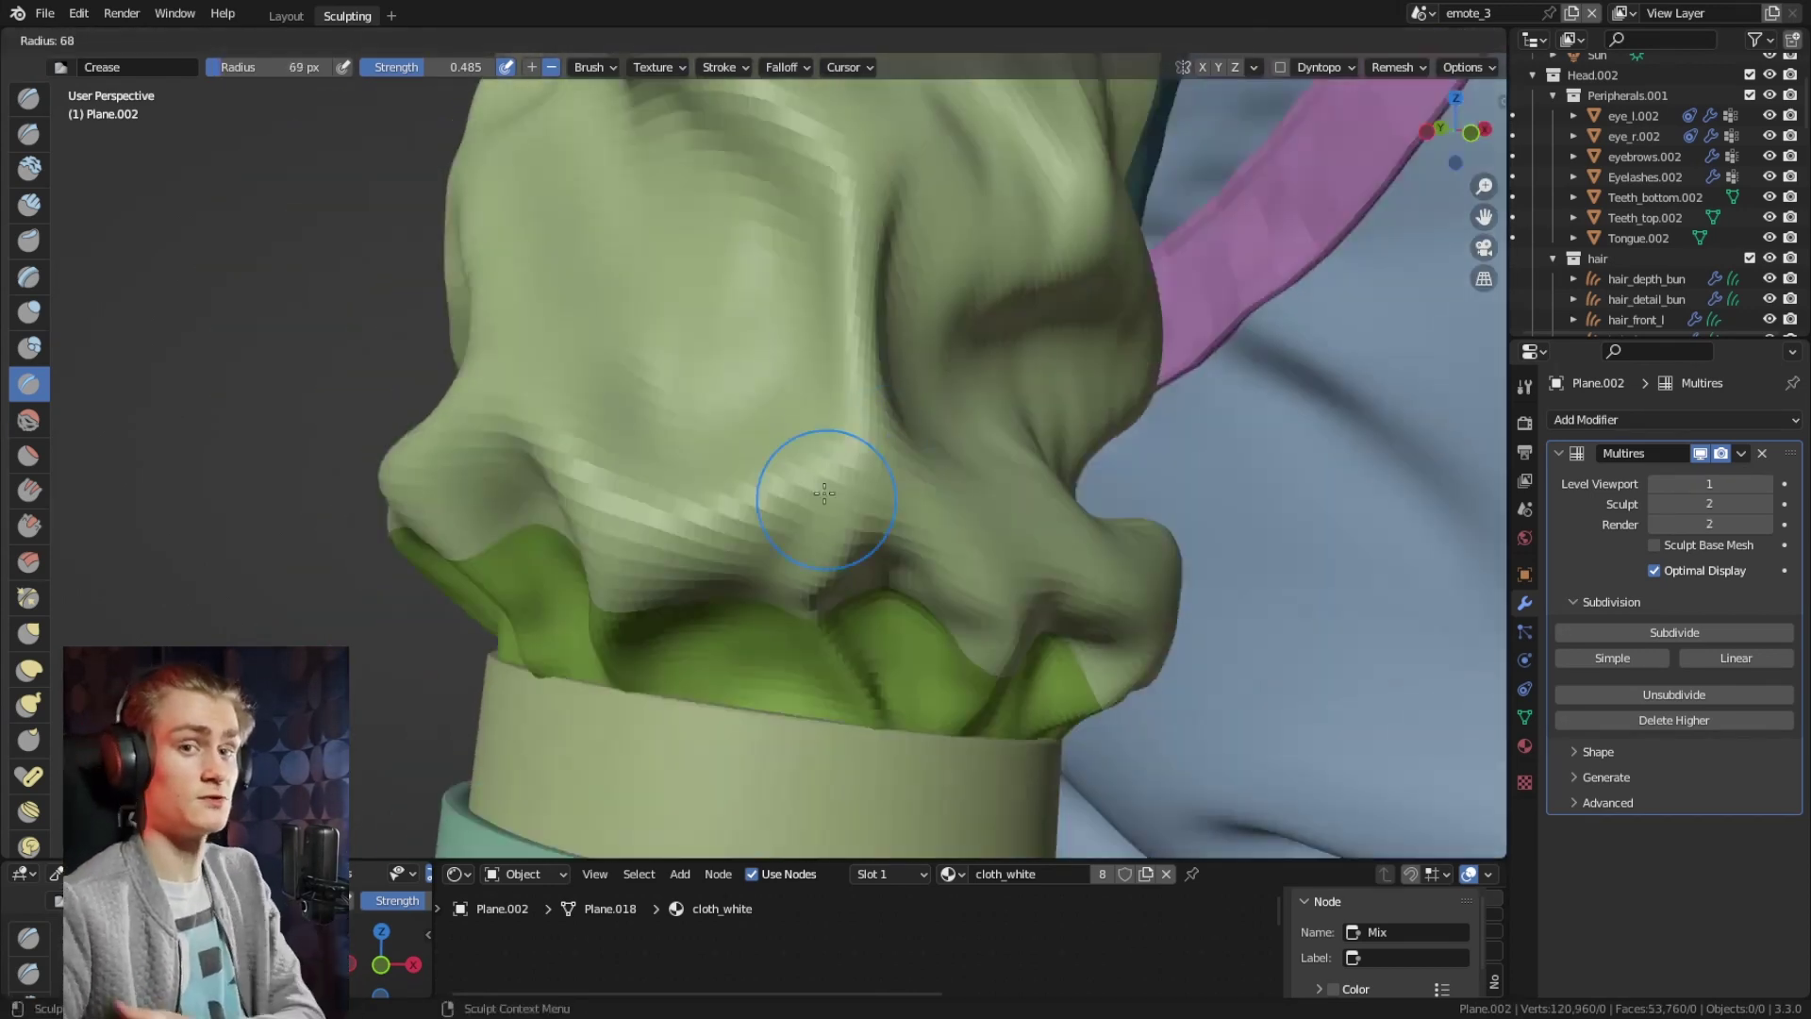
{"action": "left_click", "coordinate": [824, 493]}
{"action": "mouse_move", "coordinate": [824, 493]}
{"action": "middle_mouse_down"}
{"action": "mouse_move", "coordinate": [875, 511]}
{"action": "mouse_move", "coordinate": [679, 494]}
{"action": "mouse_move", "coordinate": [647, 537]}
{"action": "middle_mouse_up"}
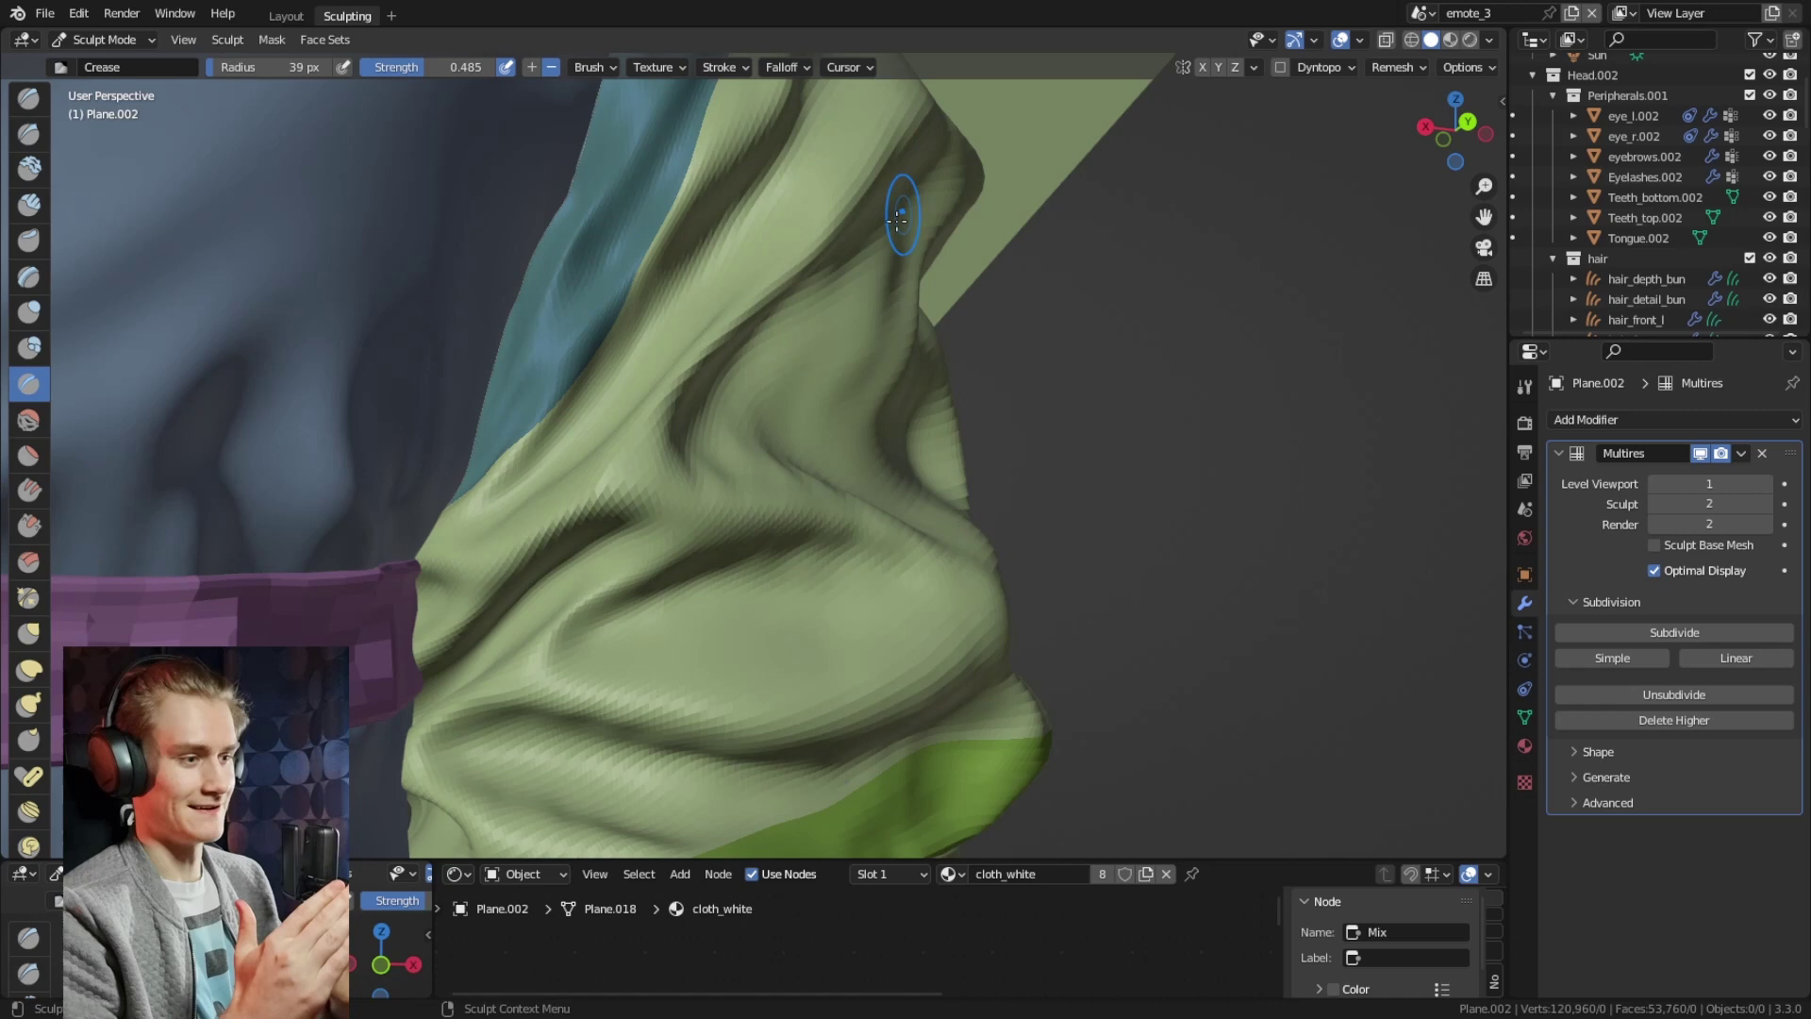
{"action": "middle_click_drag", "start_coordinate": [899, 216], "coordinate": [686, 421]}
Crease long fine folds over the left upper sleeve's teal shoulder section and adjust its seam with Grab
{"action": "middle_click_drag", "start_coordinate": [768, 369], "coordinate": [697, 500]}
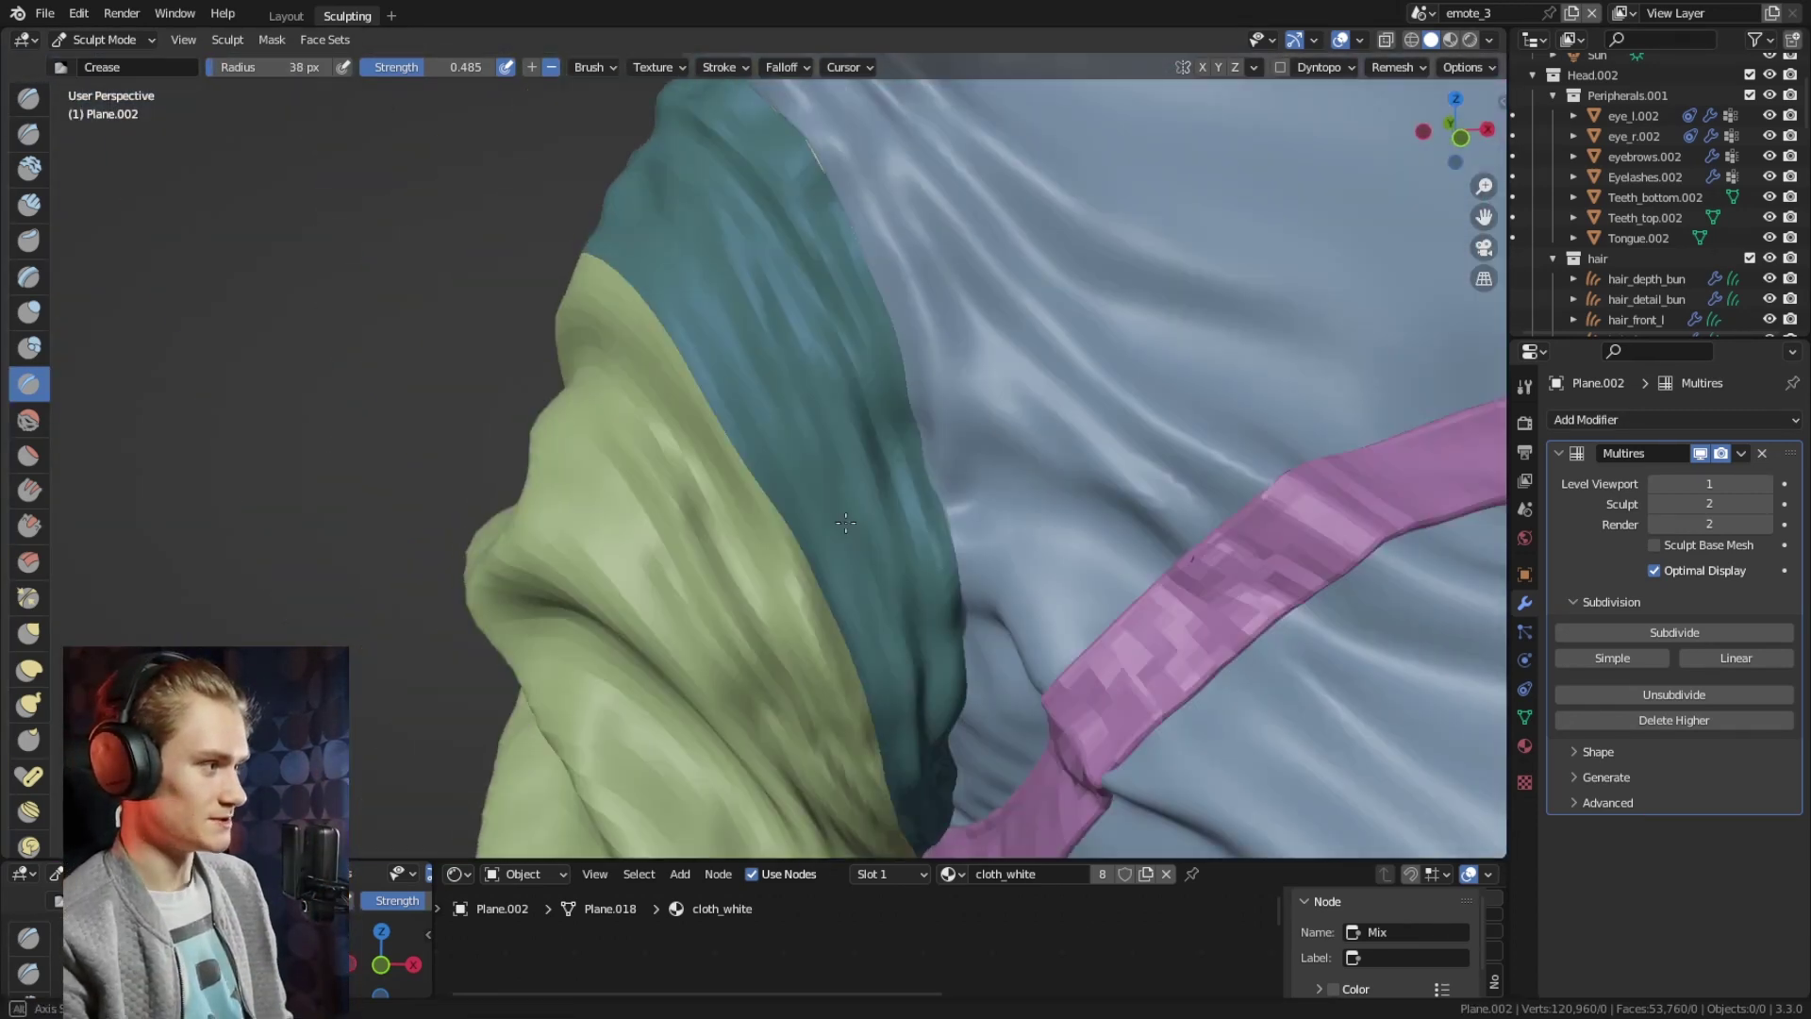
{"action": "middle_click_drag", "start_coordinate": [846, 523], "coordinate": [693, 351]}
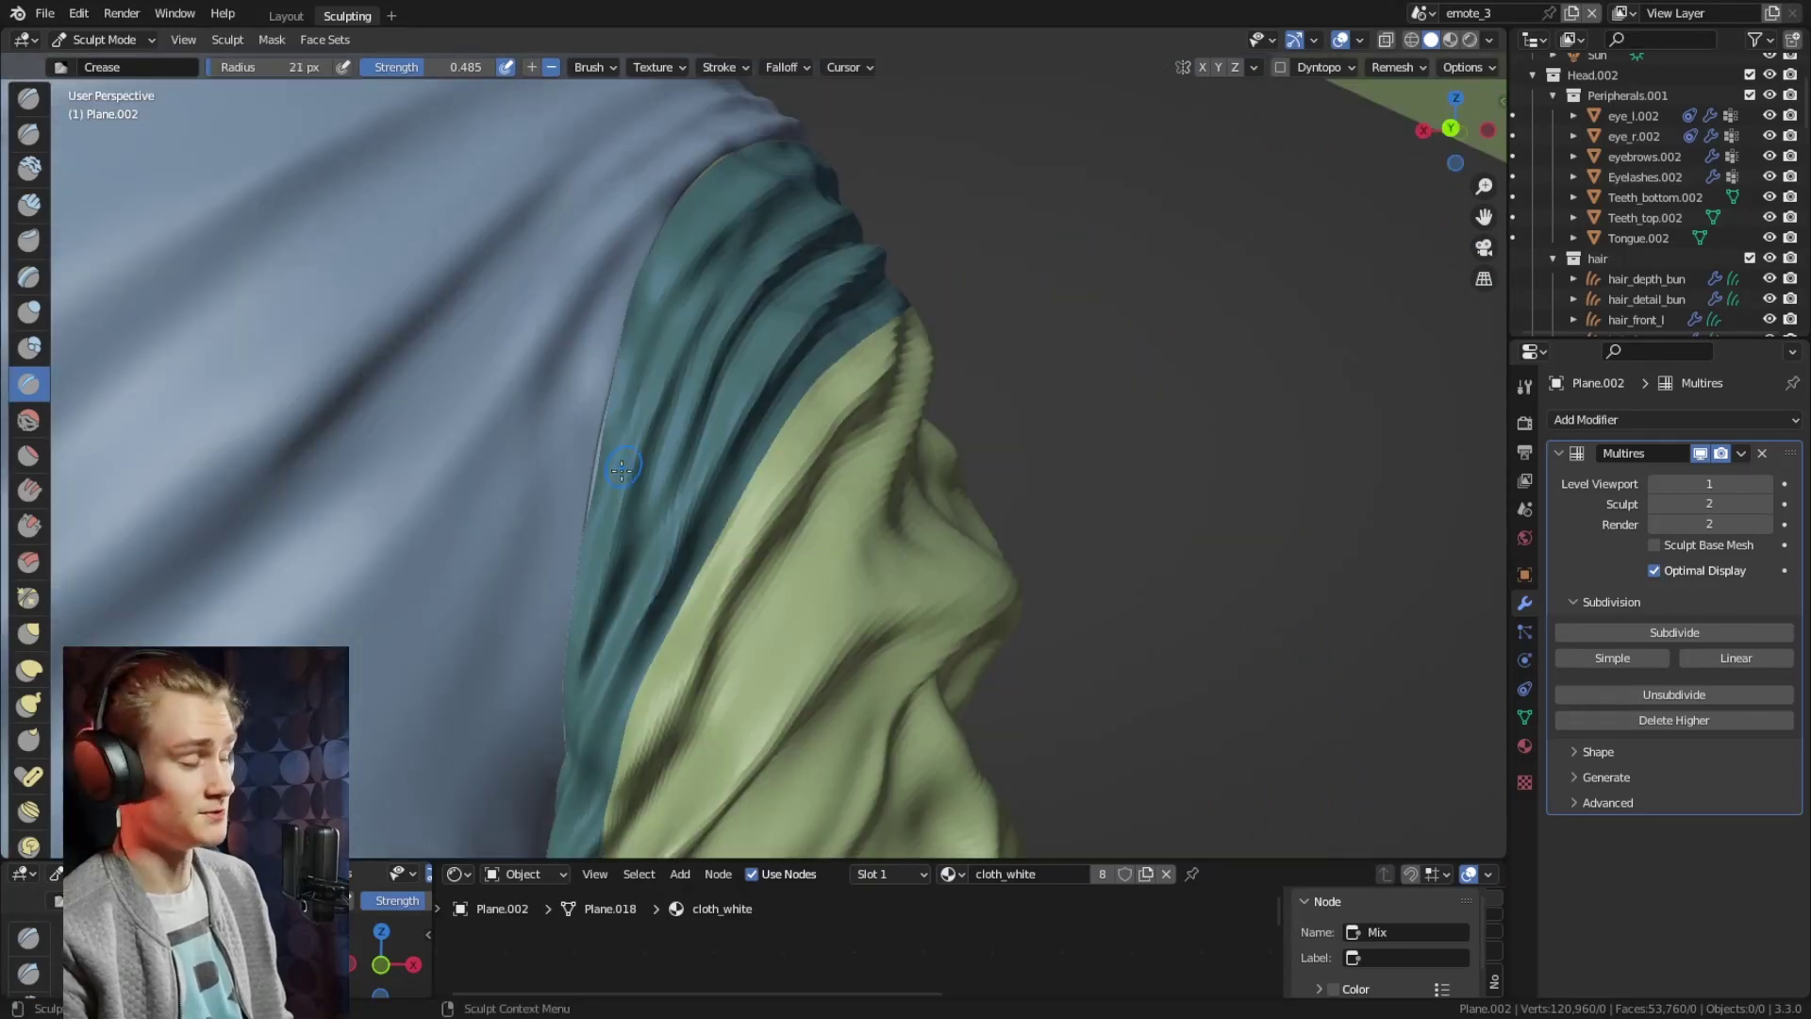
{"action": "middle_click_drag", "start_coordinate": [622, 469], "coordinate": [744, 386]}
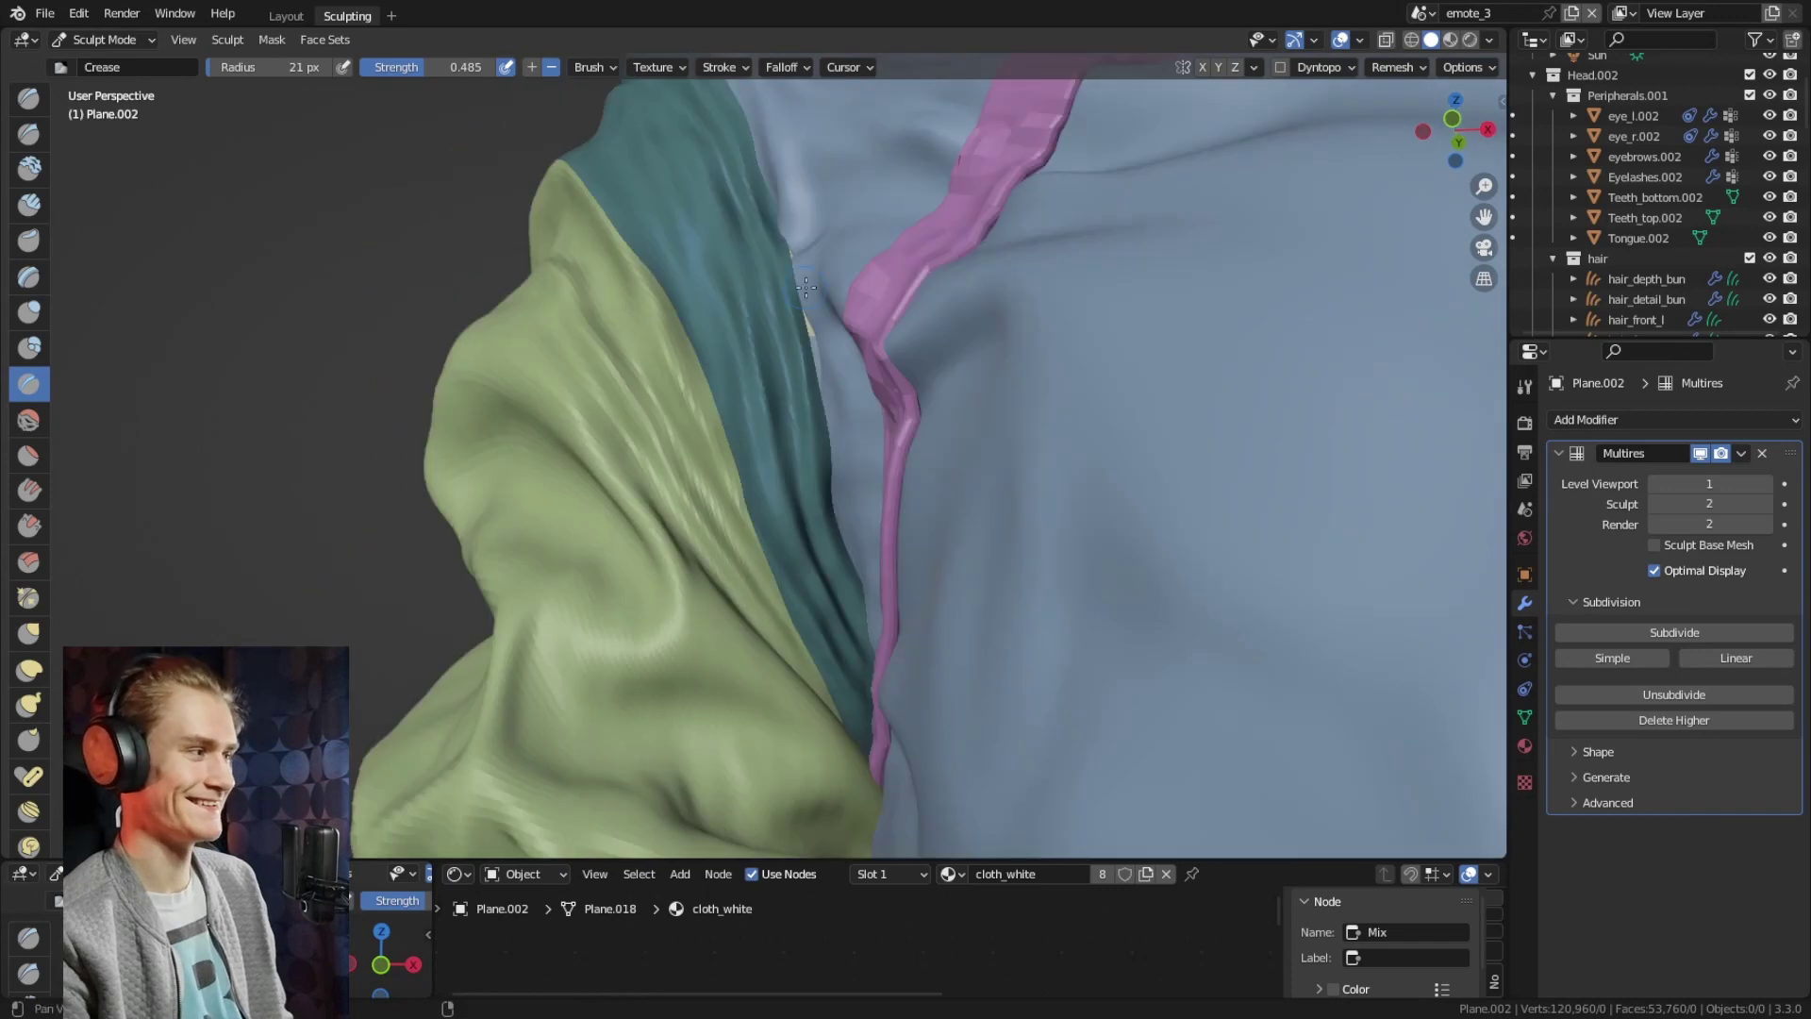
{"action": "key", "text": "g"}
{"action": "scroll", "coordinate": [806, 287], "scroll_direction": "down", "scroll_amount": 6}
{"action": "middle_click_drag", "start_coordinate": [604, 359], "coordinate": [498, 356]}
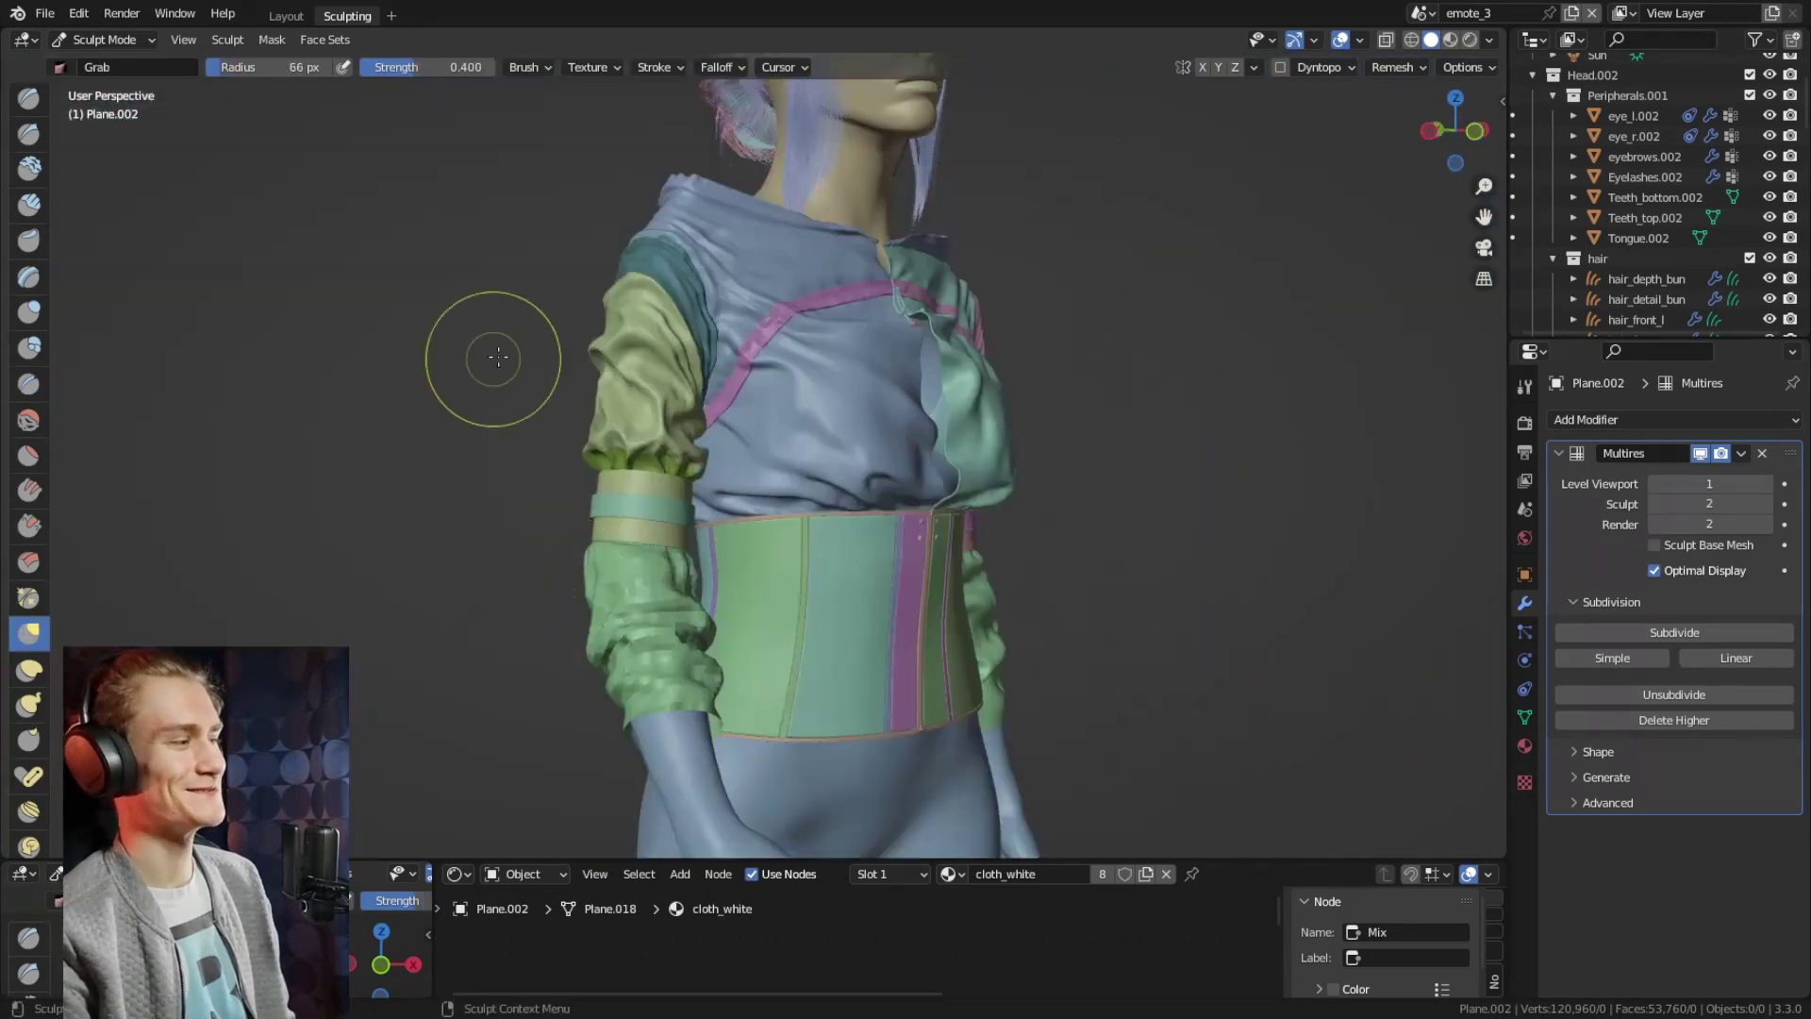
Sculpt the left lower sleeve at Multires level 1, creasing vertical gathers below the cuff and folds beneath them
{"action": "middle_click_drag", "start_coordinate": [766, 518], "coordinate": [760, 158]}
{"action": "key", "text": "ctrl+1"}
{"action": "scroll", "coordinate": [780, 419], "scroll_direction": "up", "scroll_amount": 4}
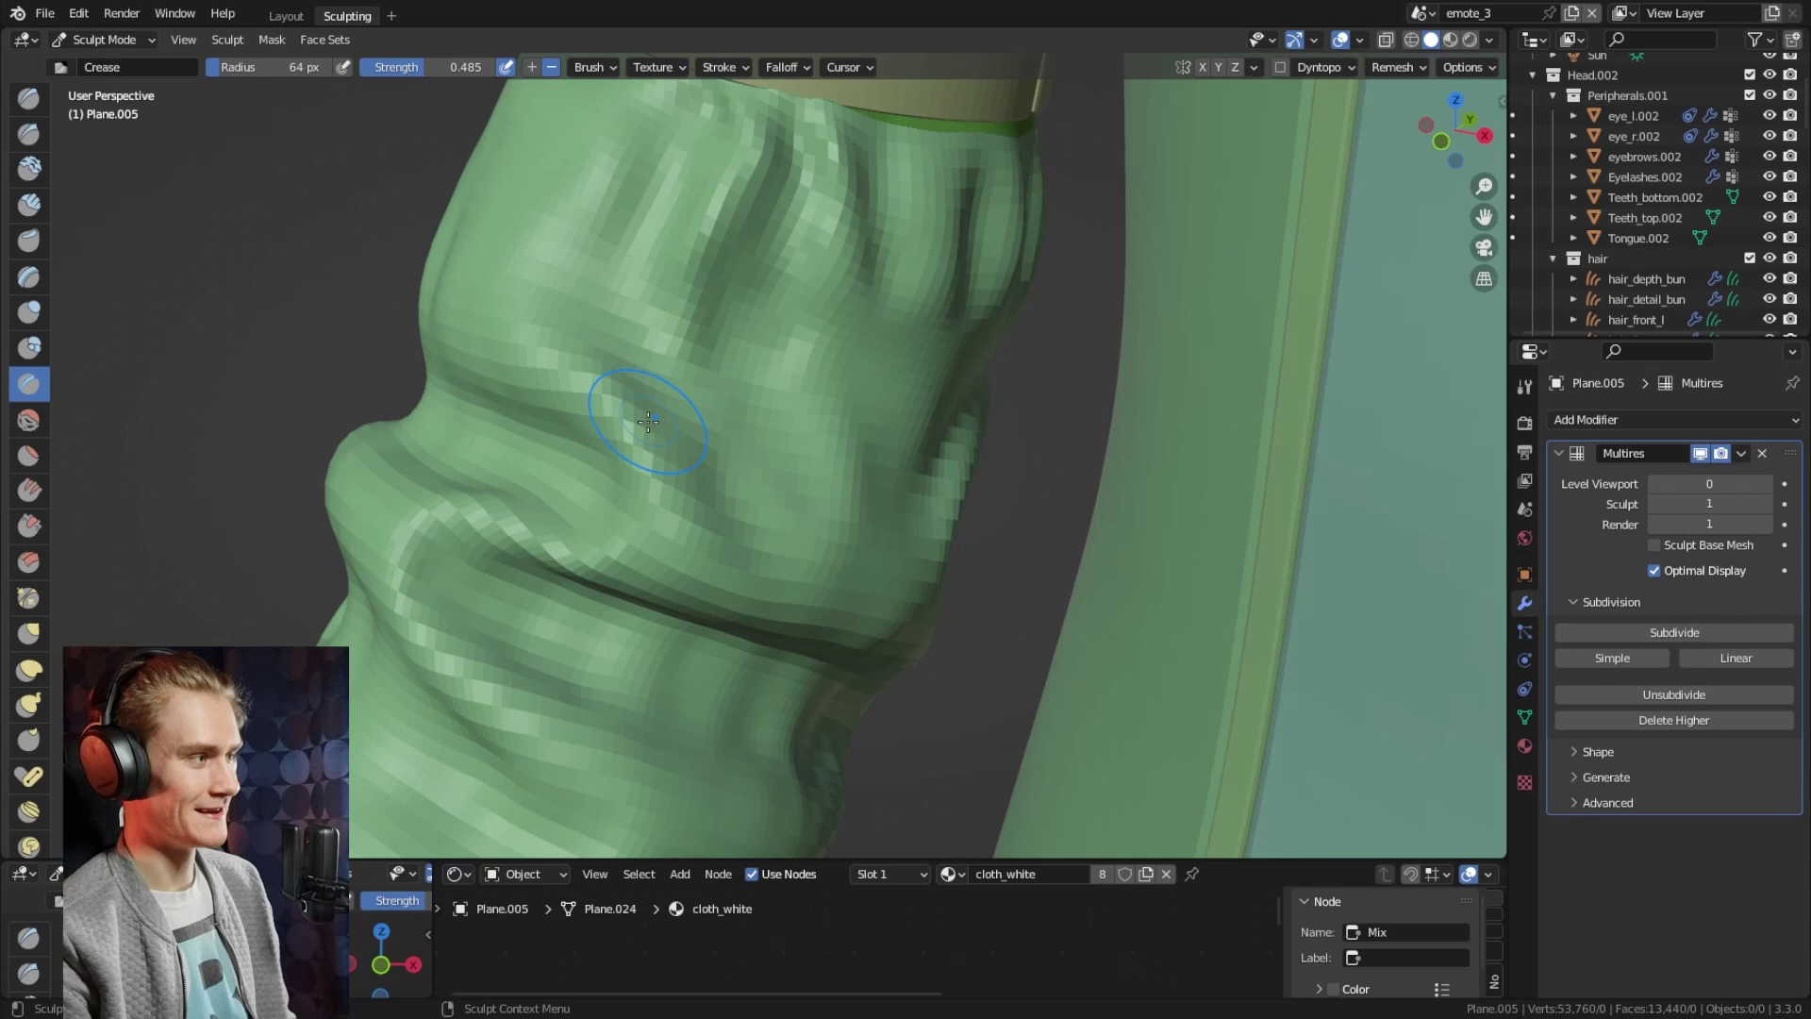
{"action": "mouse_move", "coordinate": [648, 421]}
{"action": "middle_mouse_down"}
{"action": "mouse_move", "coordinate": [703, 457]}
{"action": "mouse_move", "coordinate": [708, 574]}
{"action": "mouse_move", "coordinate": [785, 521]}
{"action": "middle_mouse_up"}
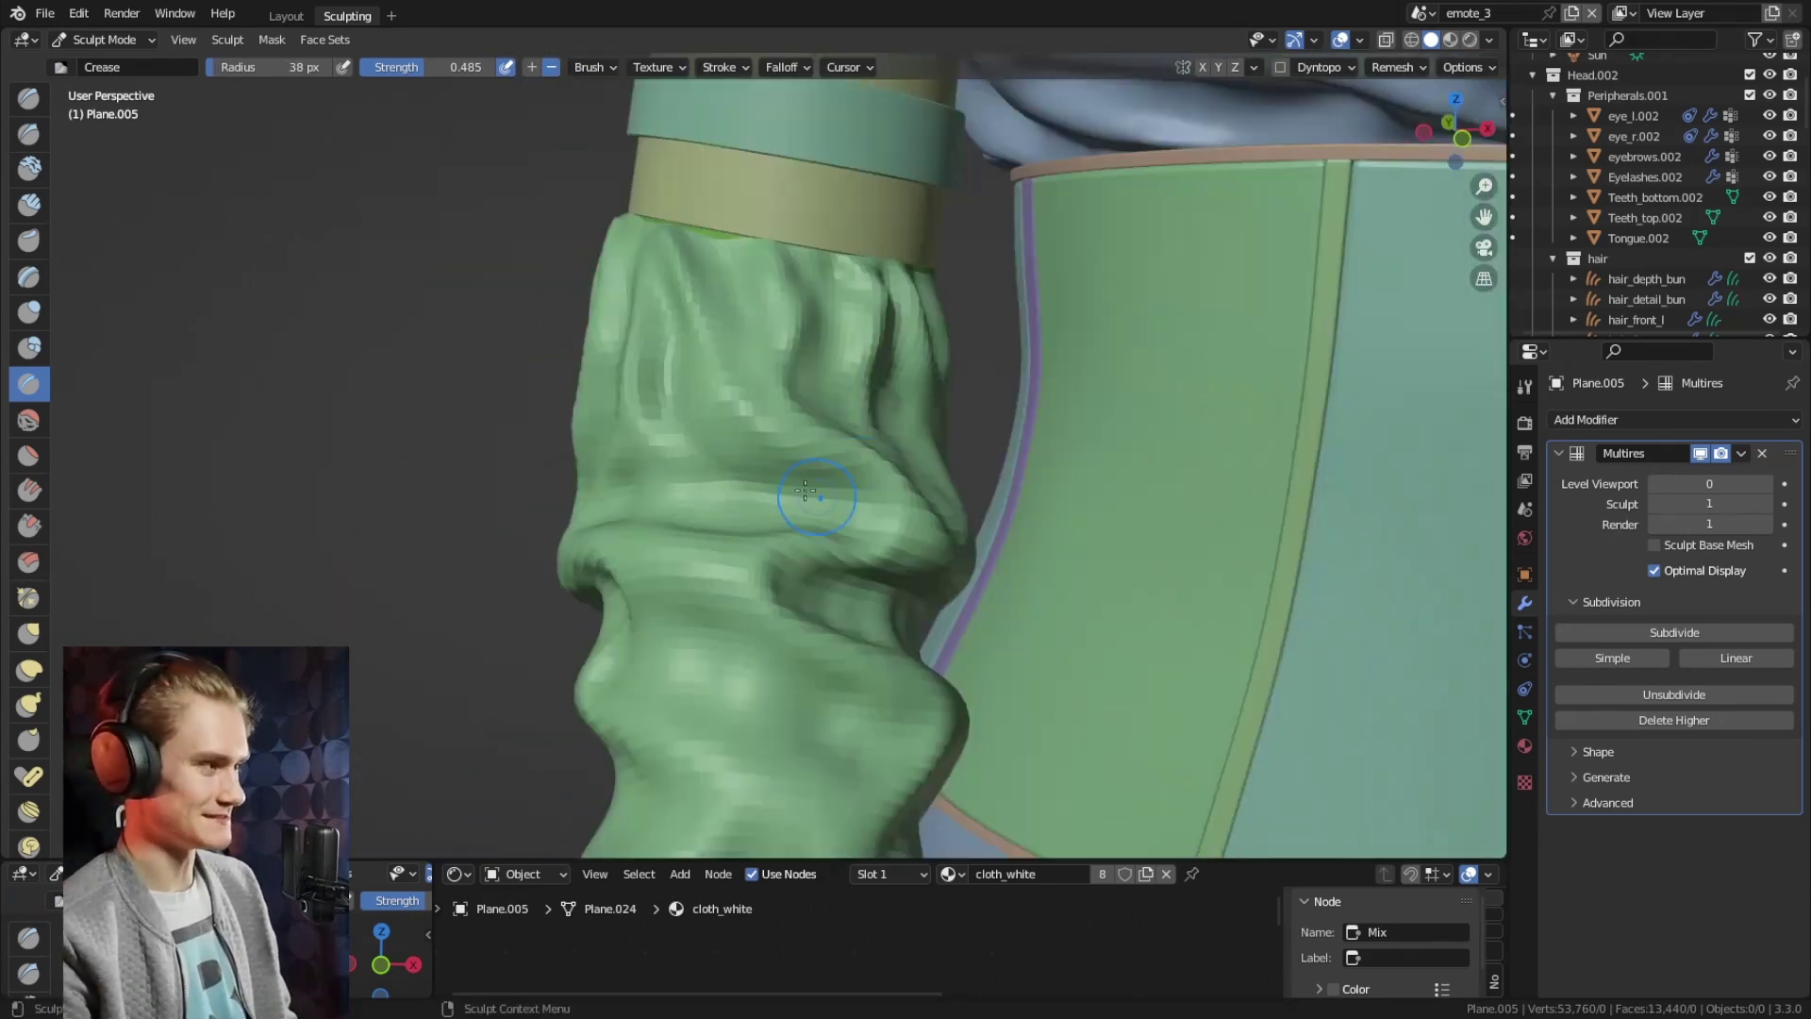
Adjust the left lower sleeve's shape with Grab and crease gathered folds around its back
{"action": "key", "text": "g"}
{"action": "mouse_move", "coordinate": [660, 467]}
{"action": "middle_mouse_down"}
{"action": "mouse_move", "coordinate": [639, 482]}
{"action": "mouse_move", "coordinate": [748, 478]}
{"action": "mouse_move", "coordinate": [702, 282]}
{"action": "mouse_move", "coordinate": [659, 526]}
{"action": "mouse_move", "coordinate": [797, 479]}
{"action": "middle_mouse_up"}
{"action": "key", "text": "shift+c"}
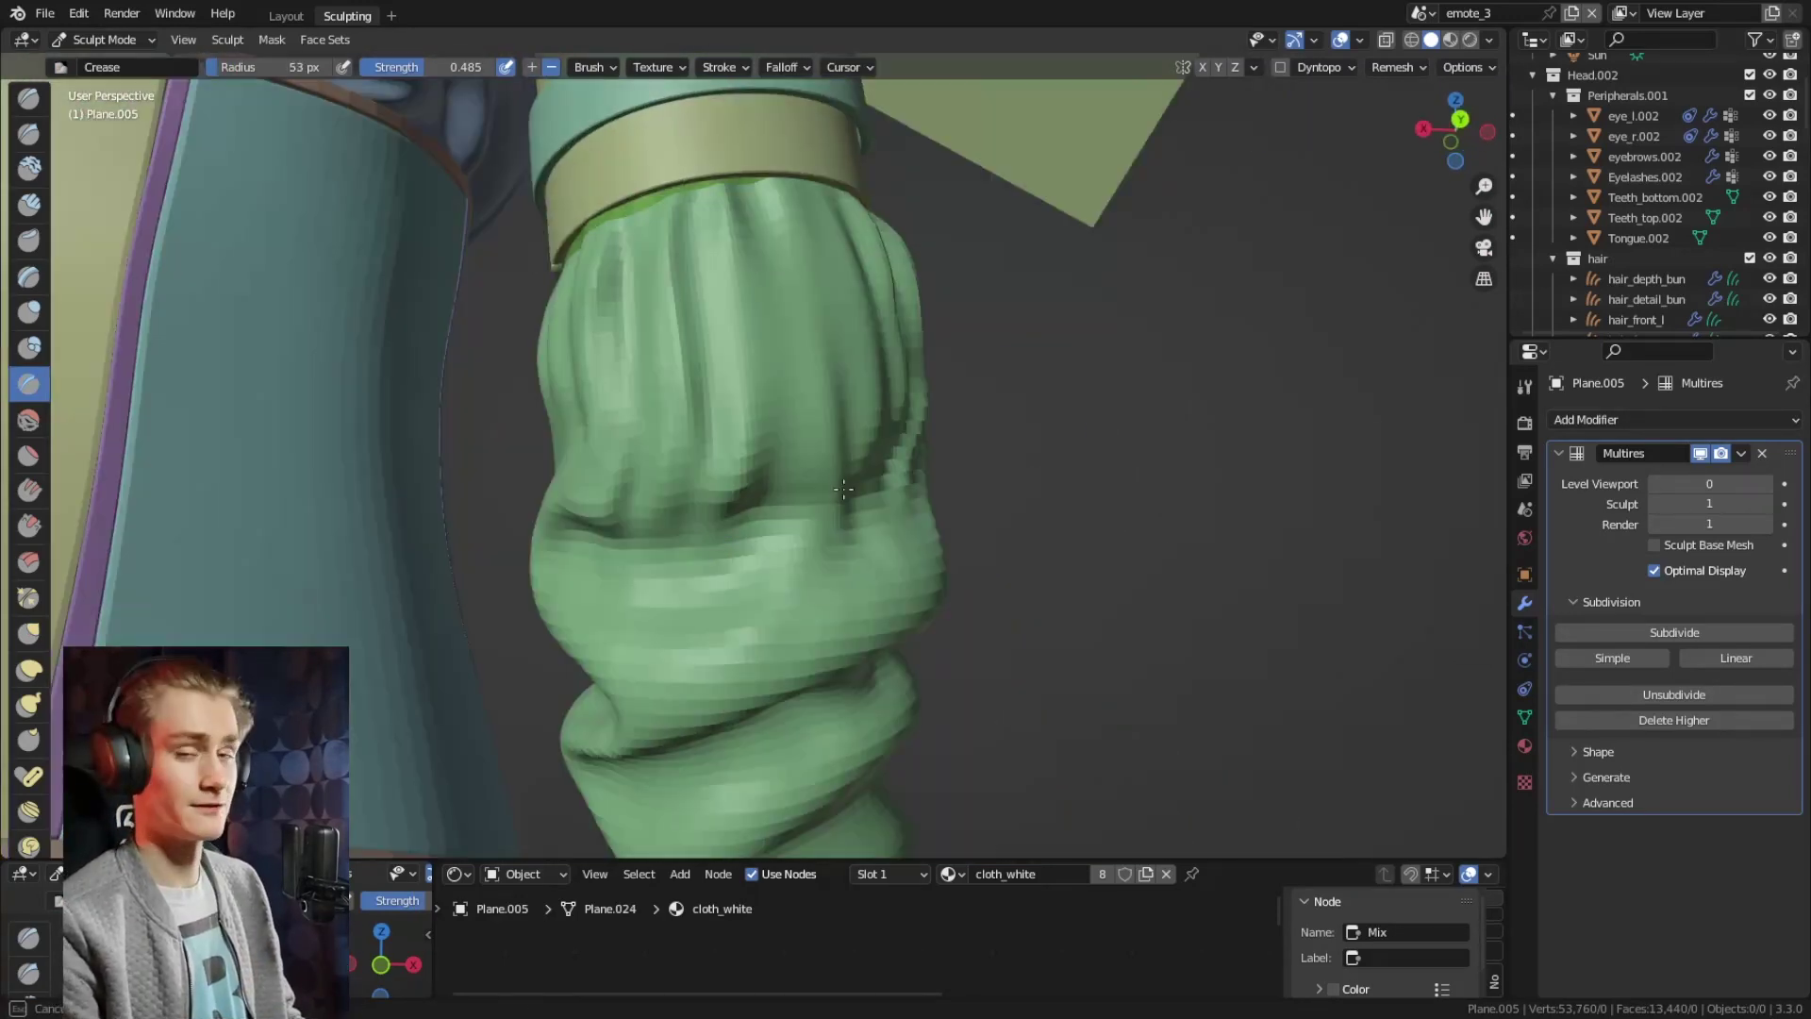
{"action": "mouse_move", "coordinate": [717, 528]}
{"action": "middle_mouse_down"}
{"action": "mouse_move", "coordinate": [645, 579]}
{"action": "mouse_move", "coordinate": [773, 444]}
{"action": "mouse_move", "coordinate": [905, 364]}
{"action": "mouse_move", "coordinate": [891, 472]}
{"action": "mouse_move", "coordinate": [849, 443]}
{"action": "middle_mouse_up"}
{"action": "key", "text": "f"}
{"action": "left_click", "coordinate": [660, 491]}
{"action": "key", "text": "f"}
{"action": "left_click", "coordinate": [906, 364]}
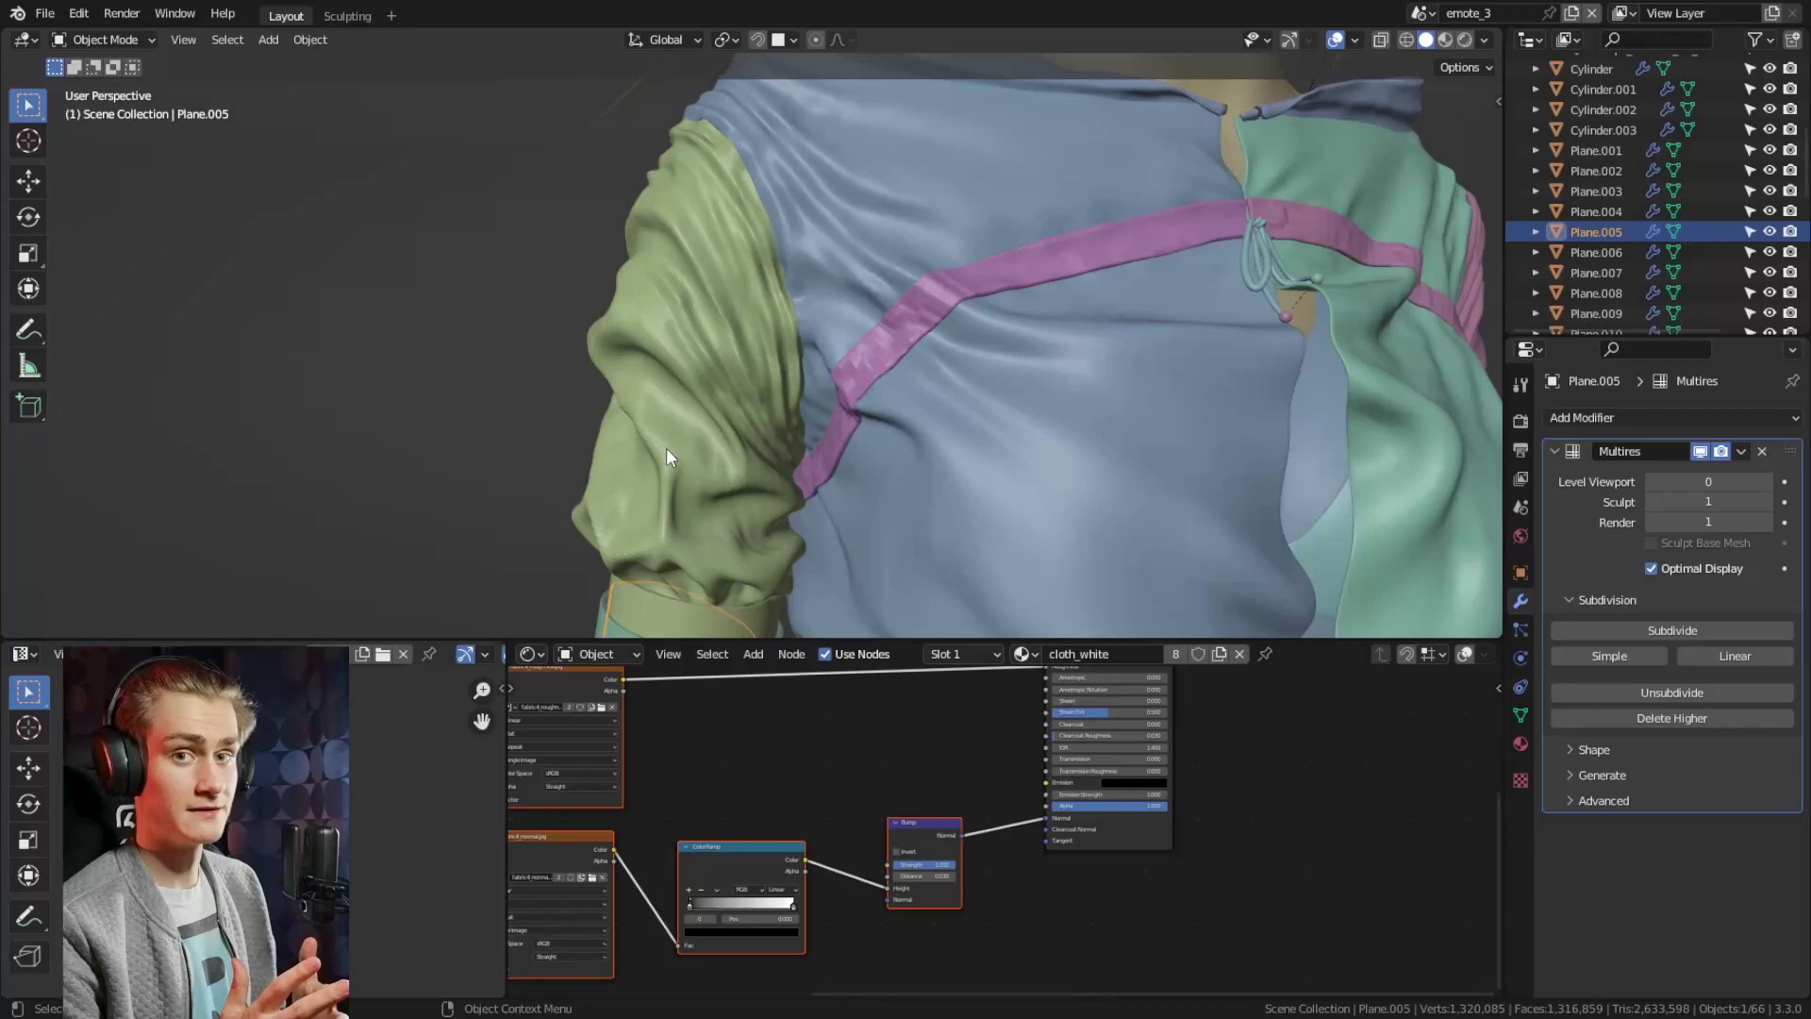
Shade the left upper sleeve smooth and save the file
{"action": "right_click", "coordinate": [743, 327]}
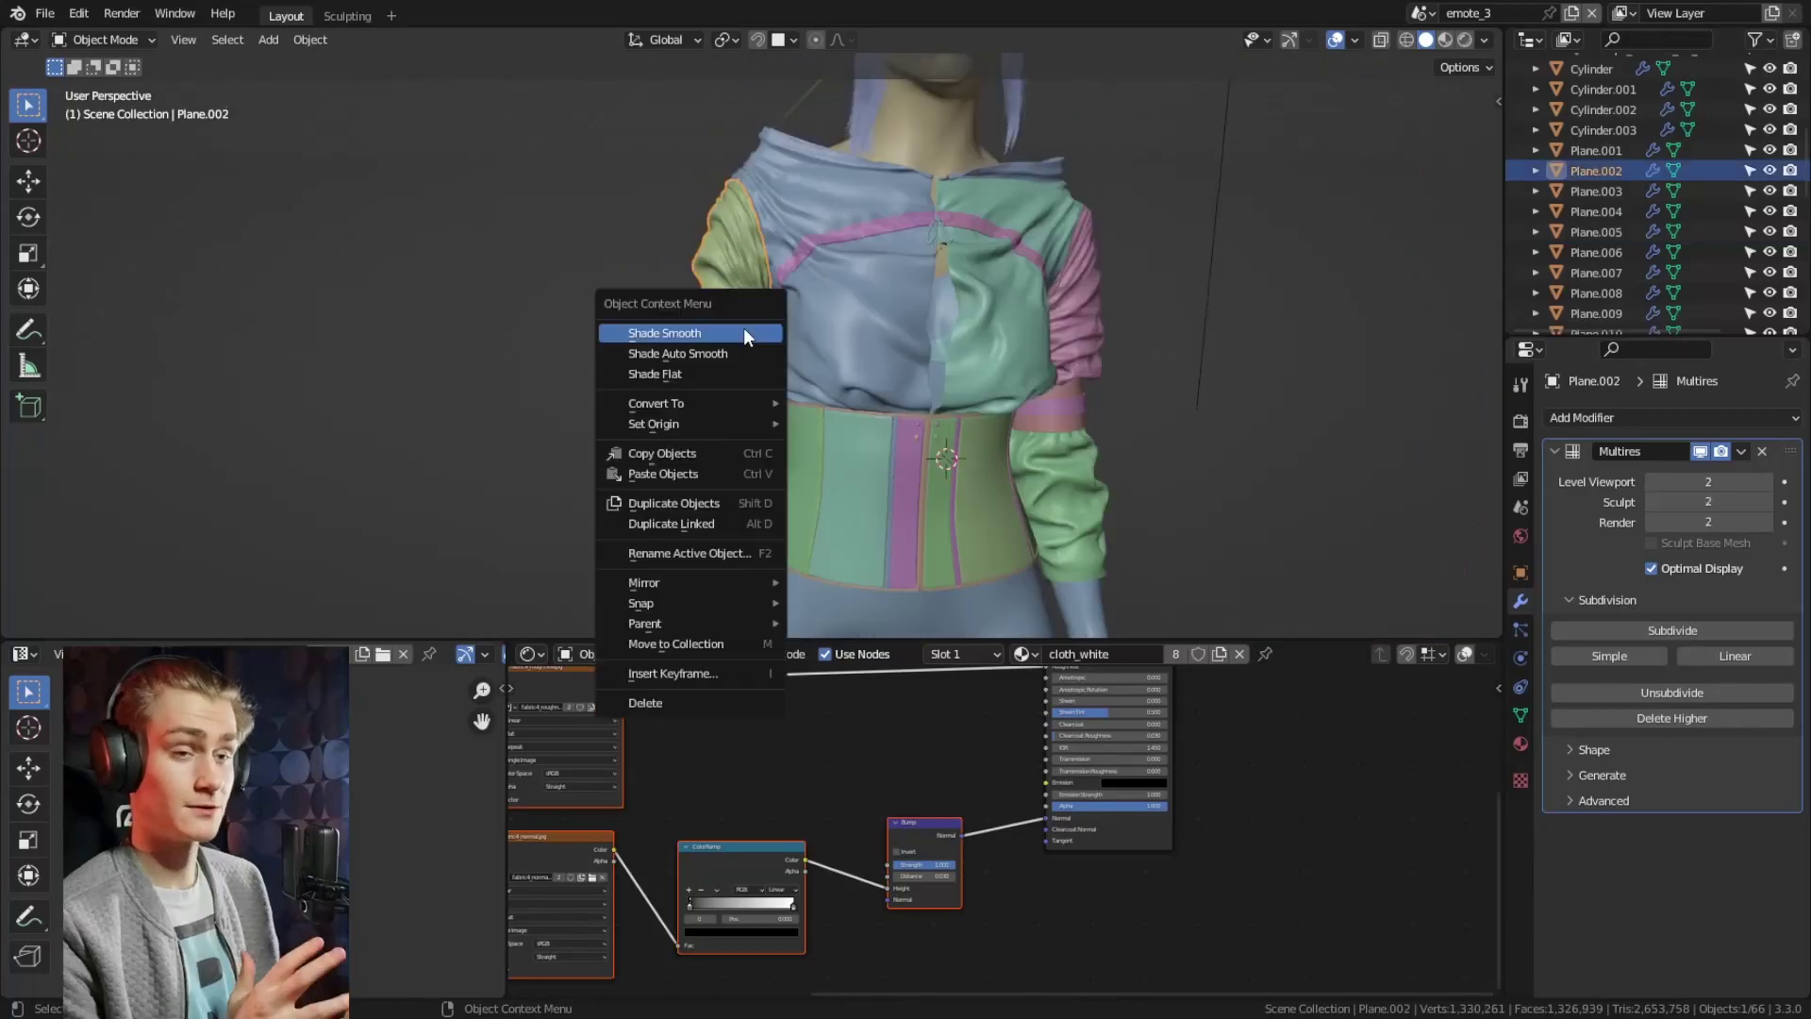
{"action": "key", "text": "ctrl+s"}
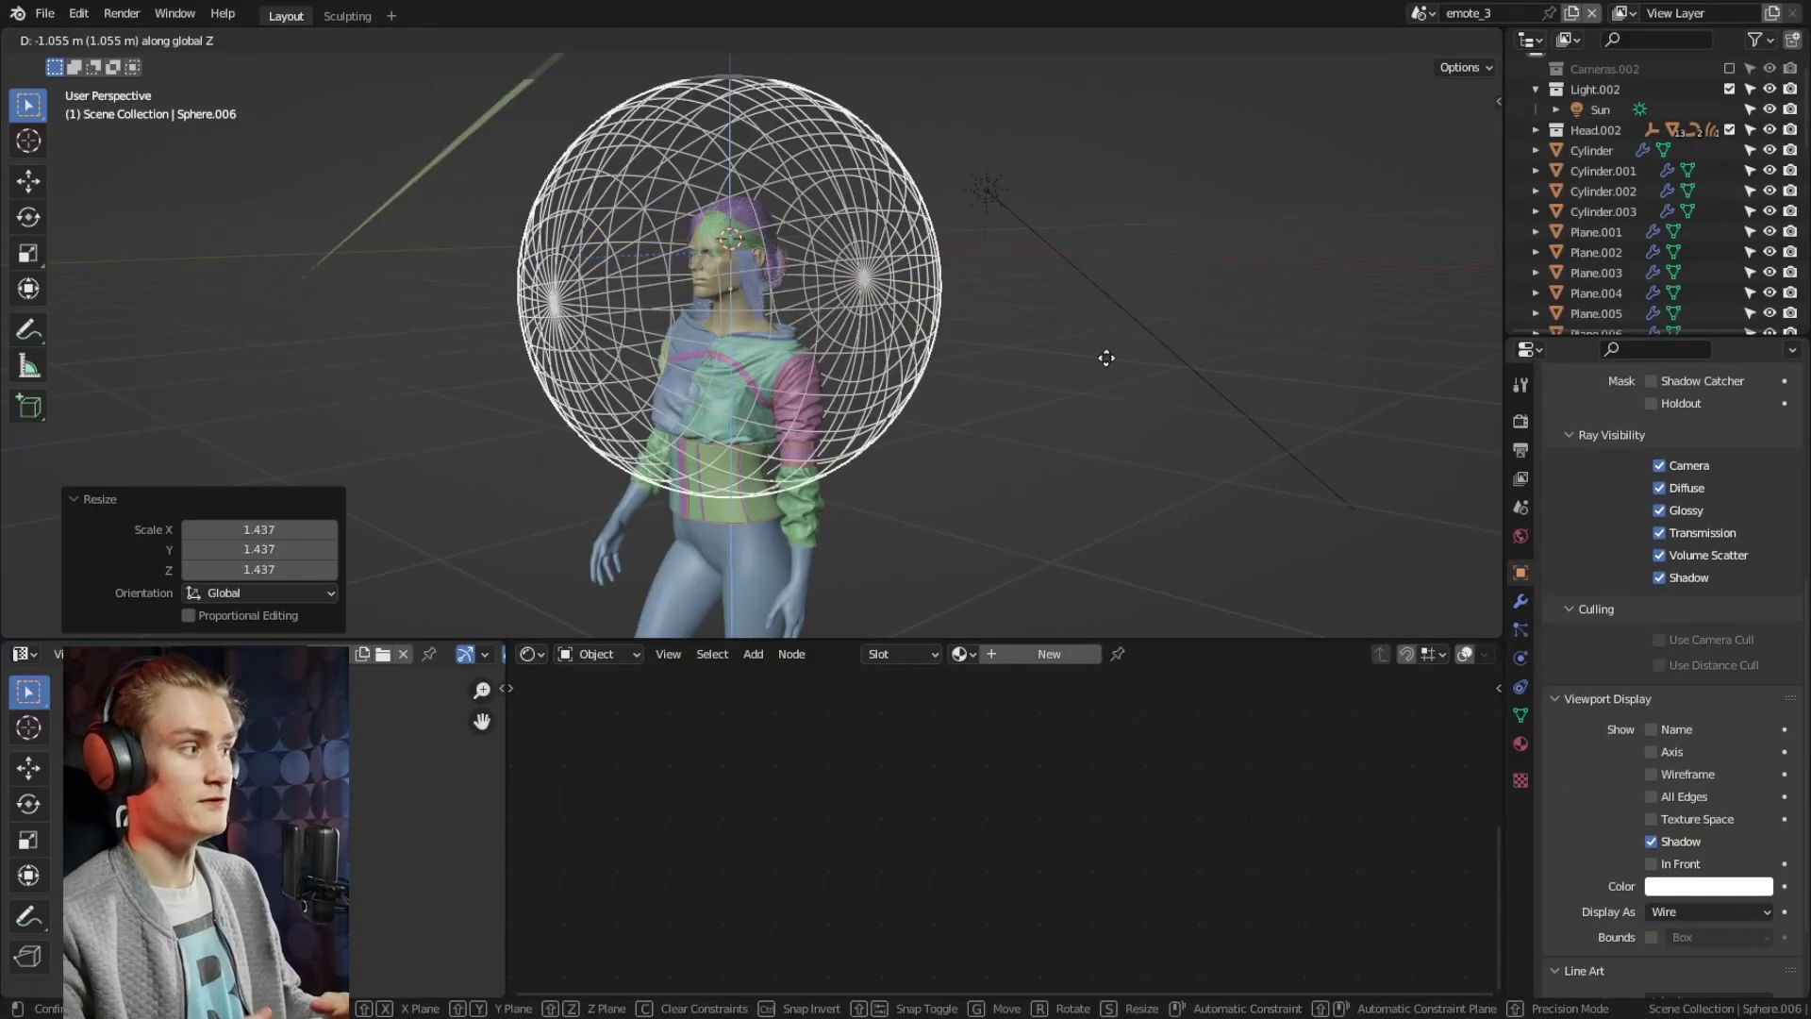
Place the wireframe sphere around the character's upper body, scale it and apply its scale
{"action": "left_click", "coordinate": [1068, 376]}
{"action": "key", "text": "s"}
{"action": "left_click", "coordinate": [1069, 376]}
{"action": "key", "text": "ctrl+a"}
{"action": "left_click", "coordinate": [1038, 374]}
{"action": "middle_click_drag", "start_coordinate": [1037, 374], "coordinate": [1058, 372]}
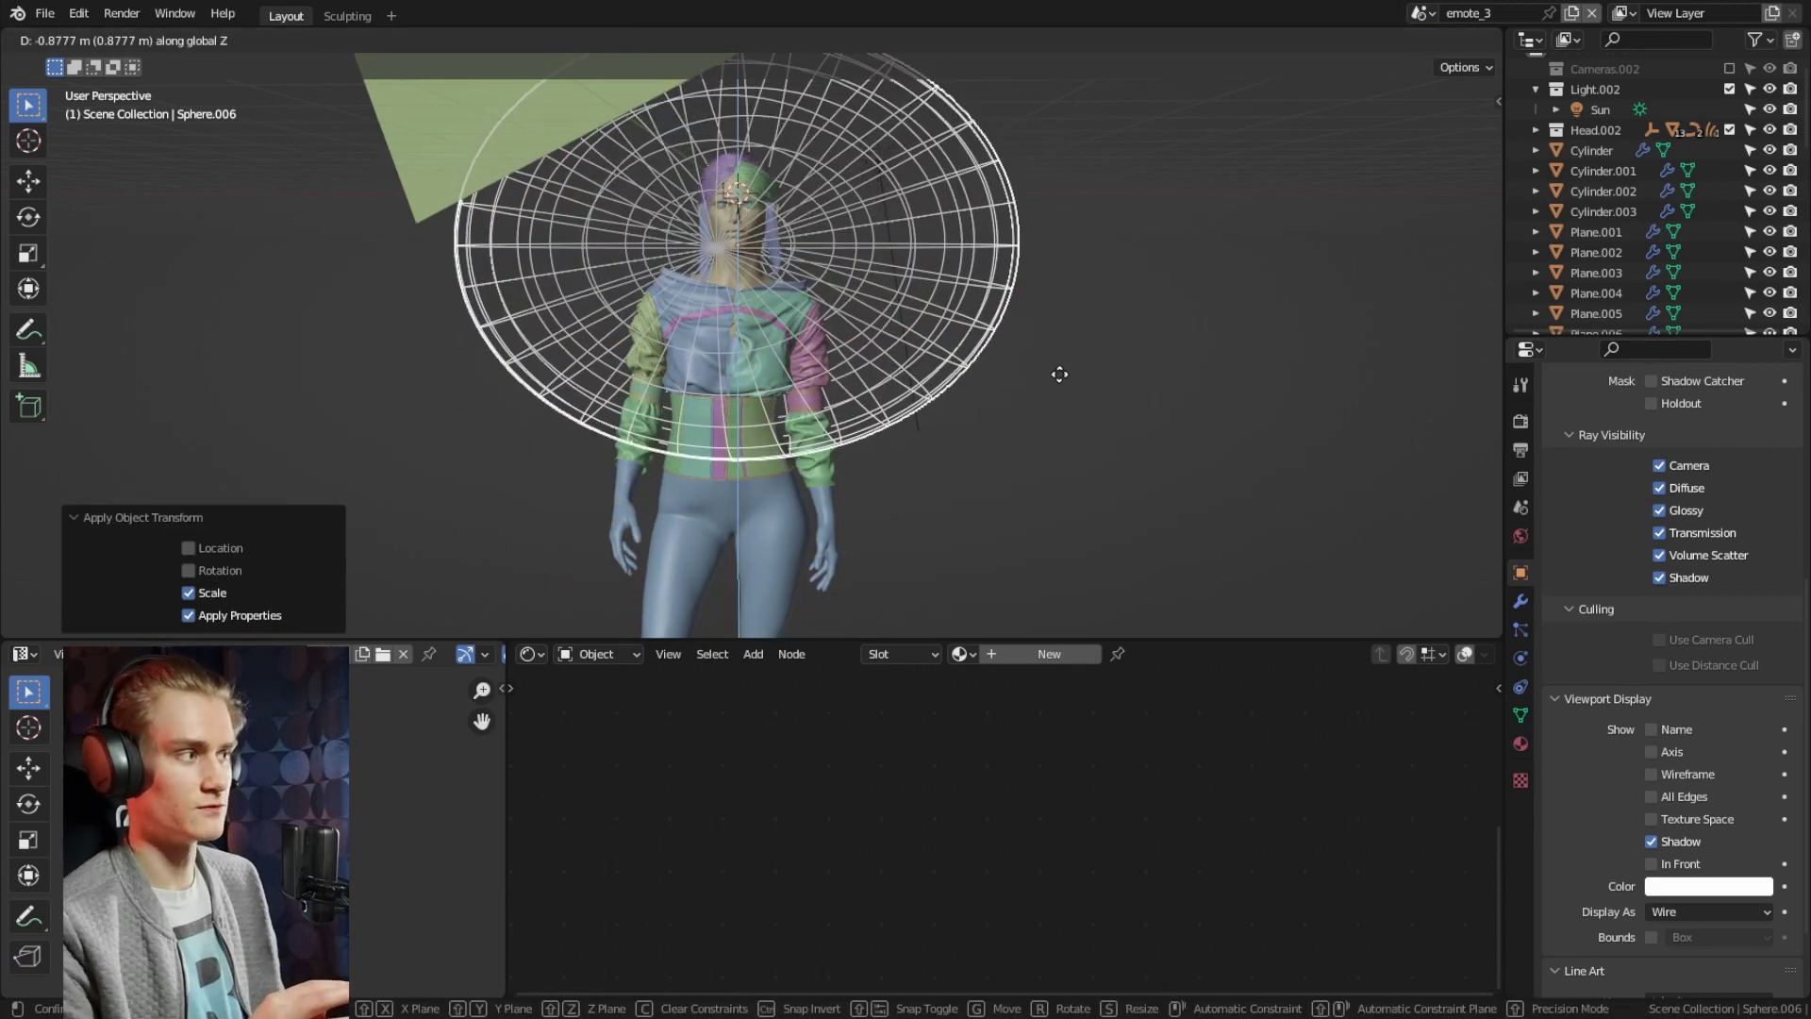
Lower the wireframe sphere along the global Z axis and check its placement from the front
{"action": "key", "text": "g"}
{"action": "key", "text": "z"}
{"action": "left_click", "coordinate": [1083, 393]}
{"action": "key", "text": "KP_1"}
{"action": "key", "text": "ctrl+a"}
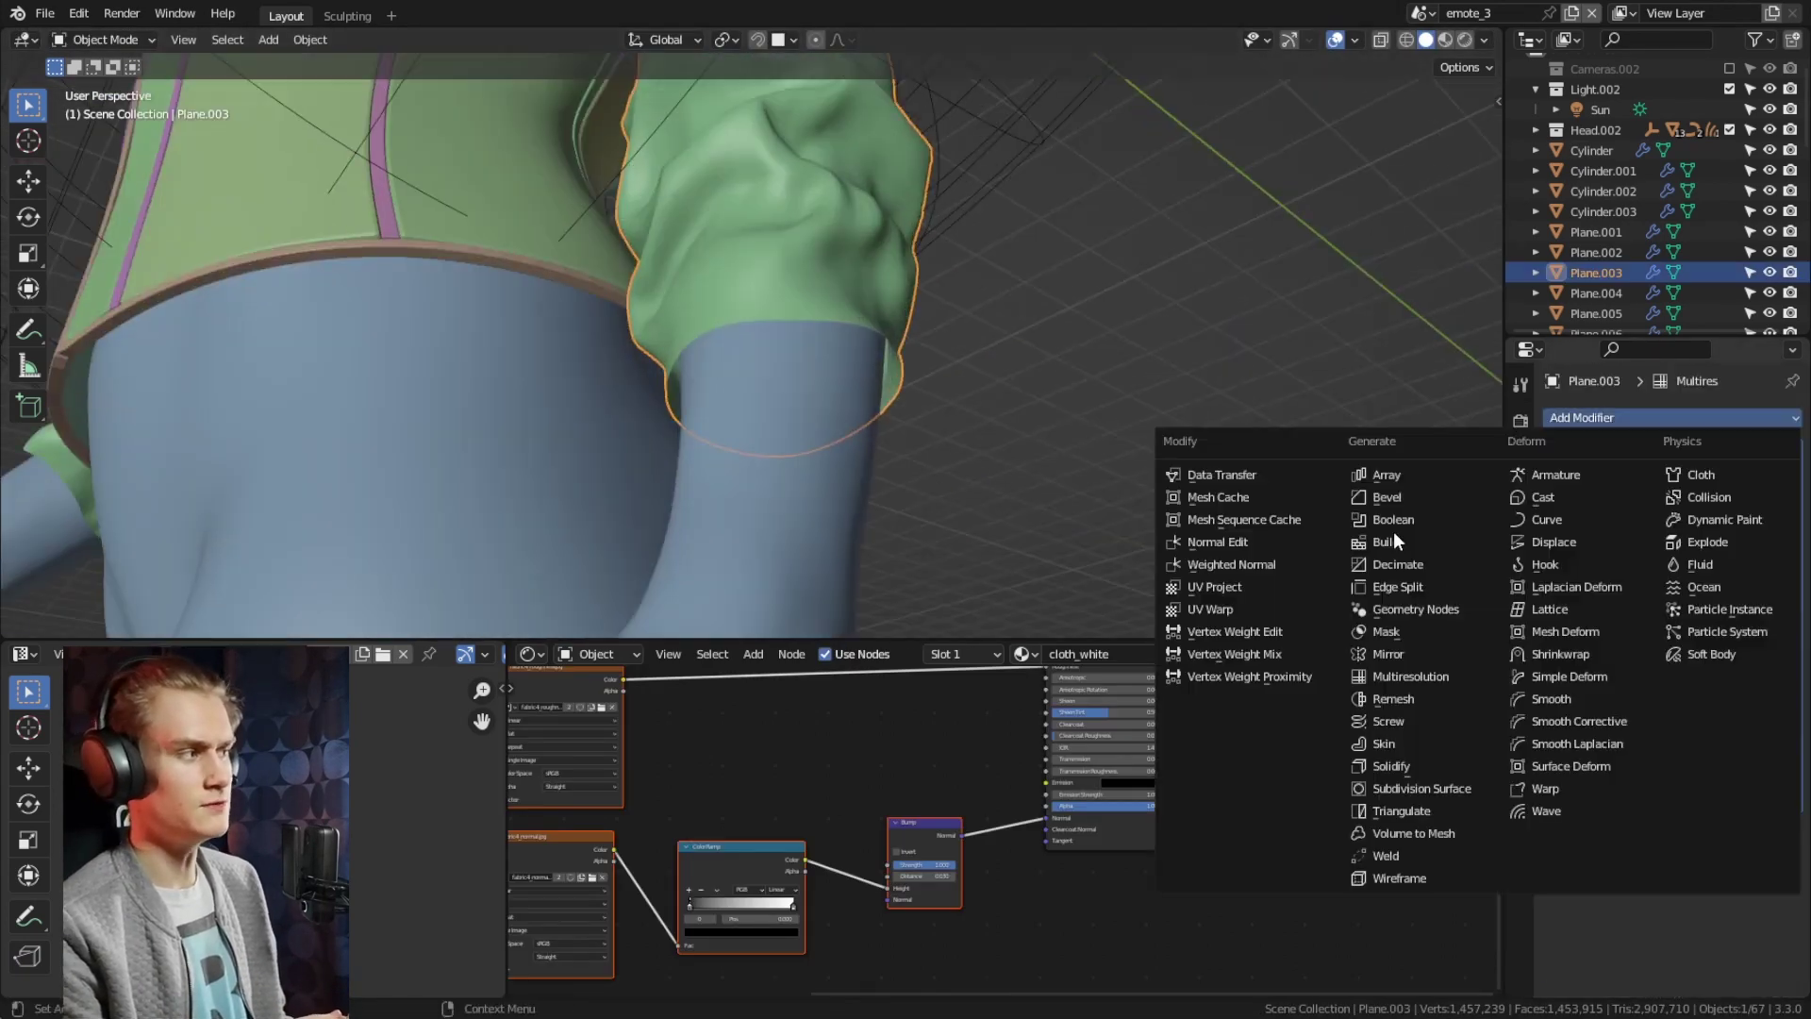
Add 0.01 m Solidify modifiers to both lower sleeves and a two-segment 0.004 m Bevel to the right one
{"action": "left_click", "coordinate": [1415, 784]}
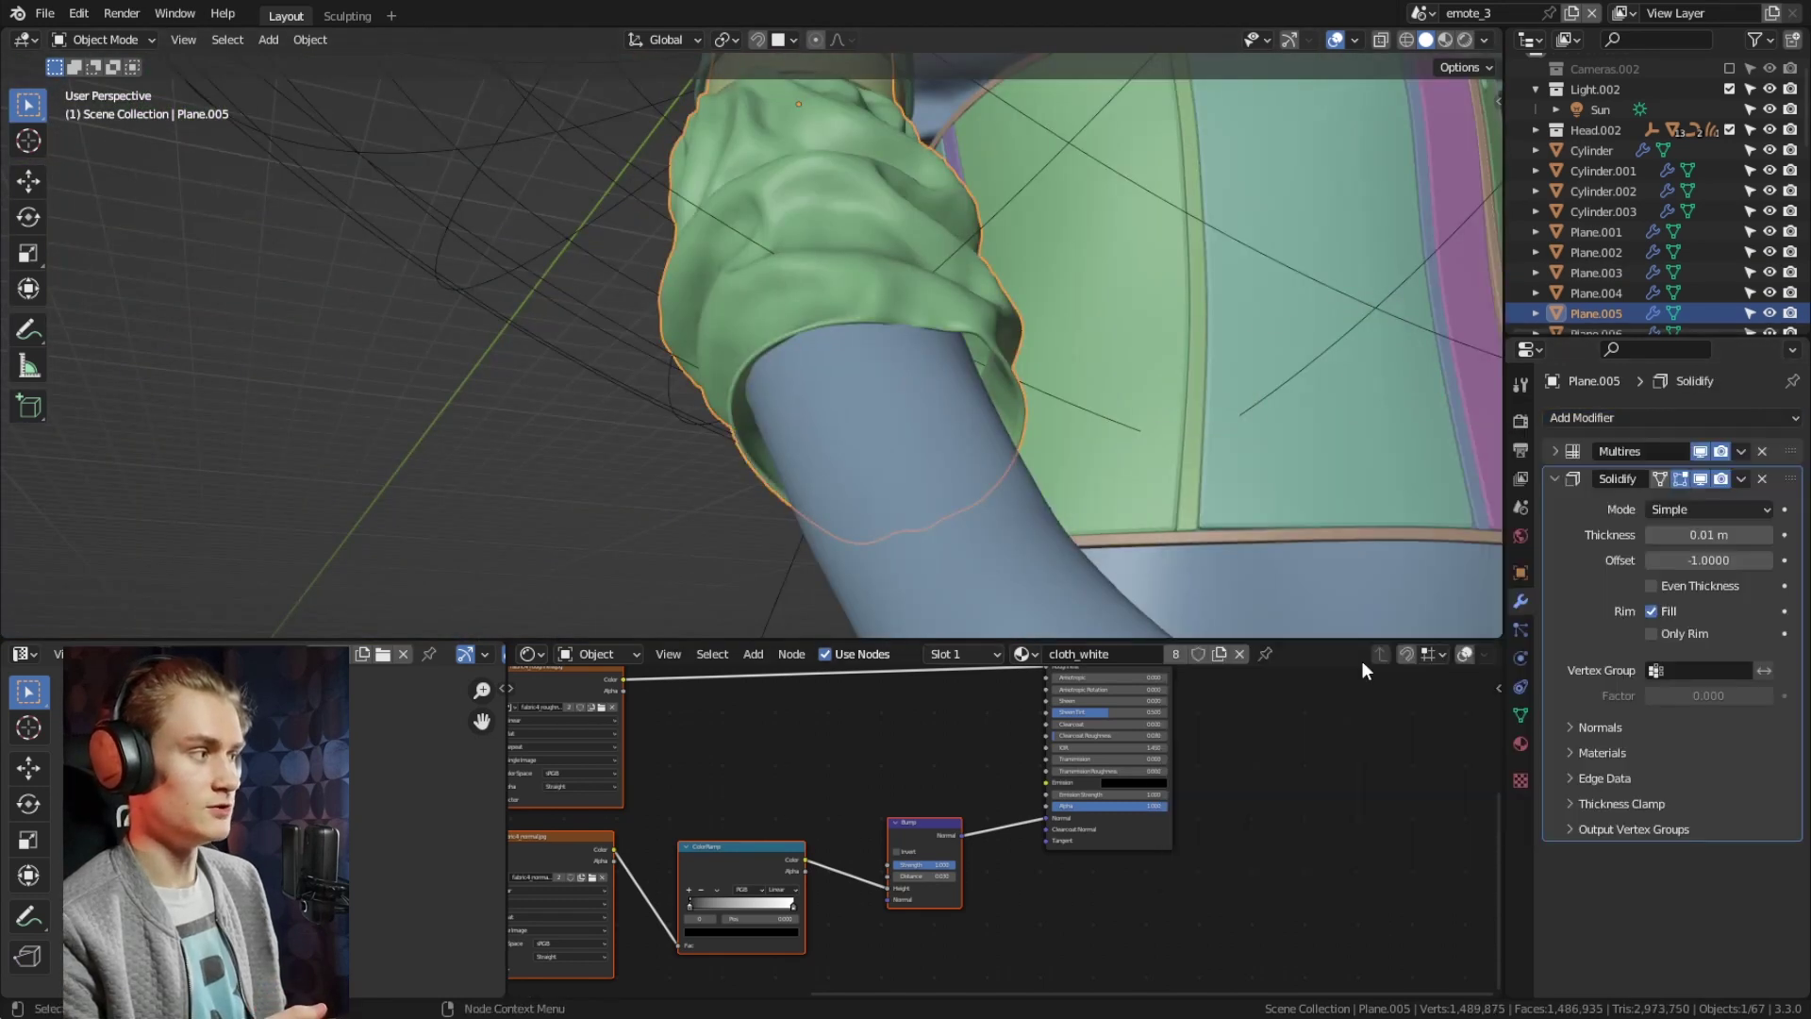
{"action": "scroll", "coordinate": [1637, 887], "scroll_direction": "down", "scroll_amount": 5}
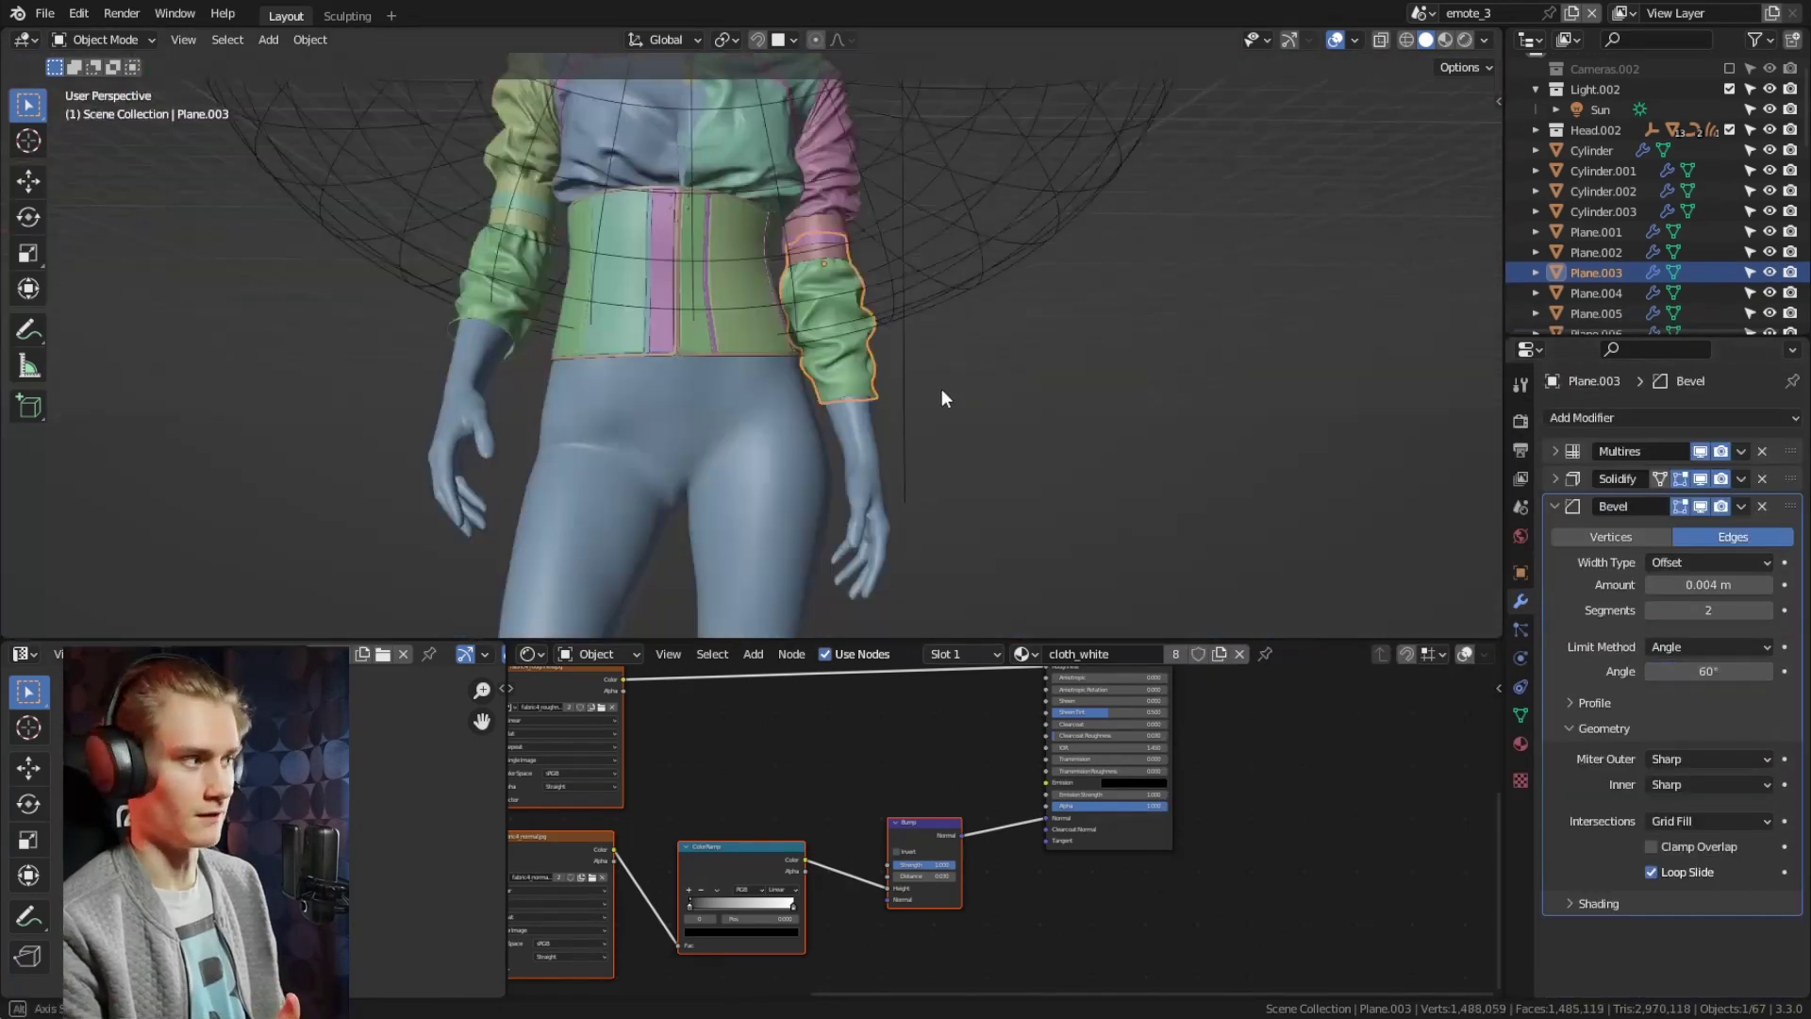
Select the corset panels with the beveled front panel active and search the commands for "modif"
{"action": "left_click", "coordinate": [1597, 313]}
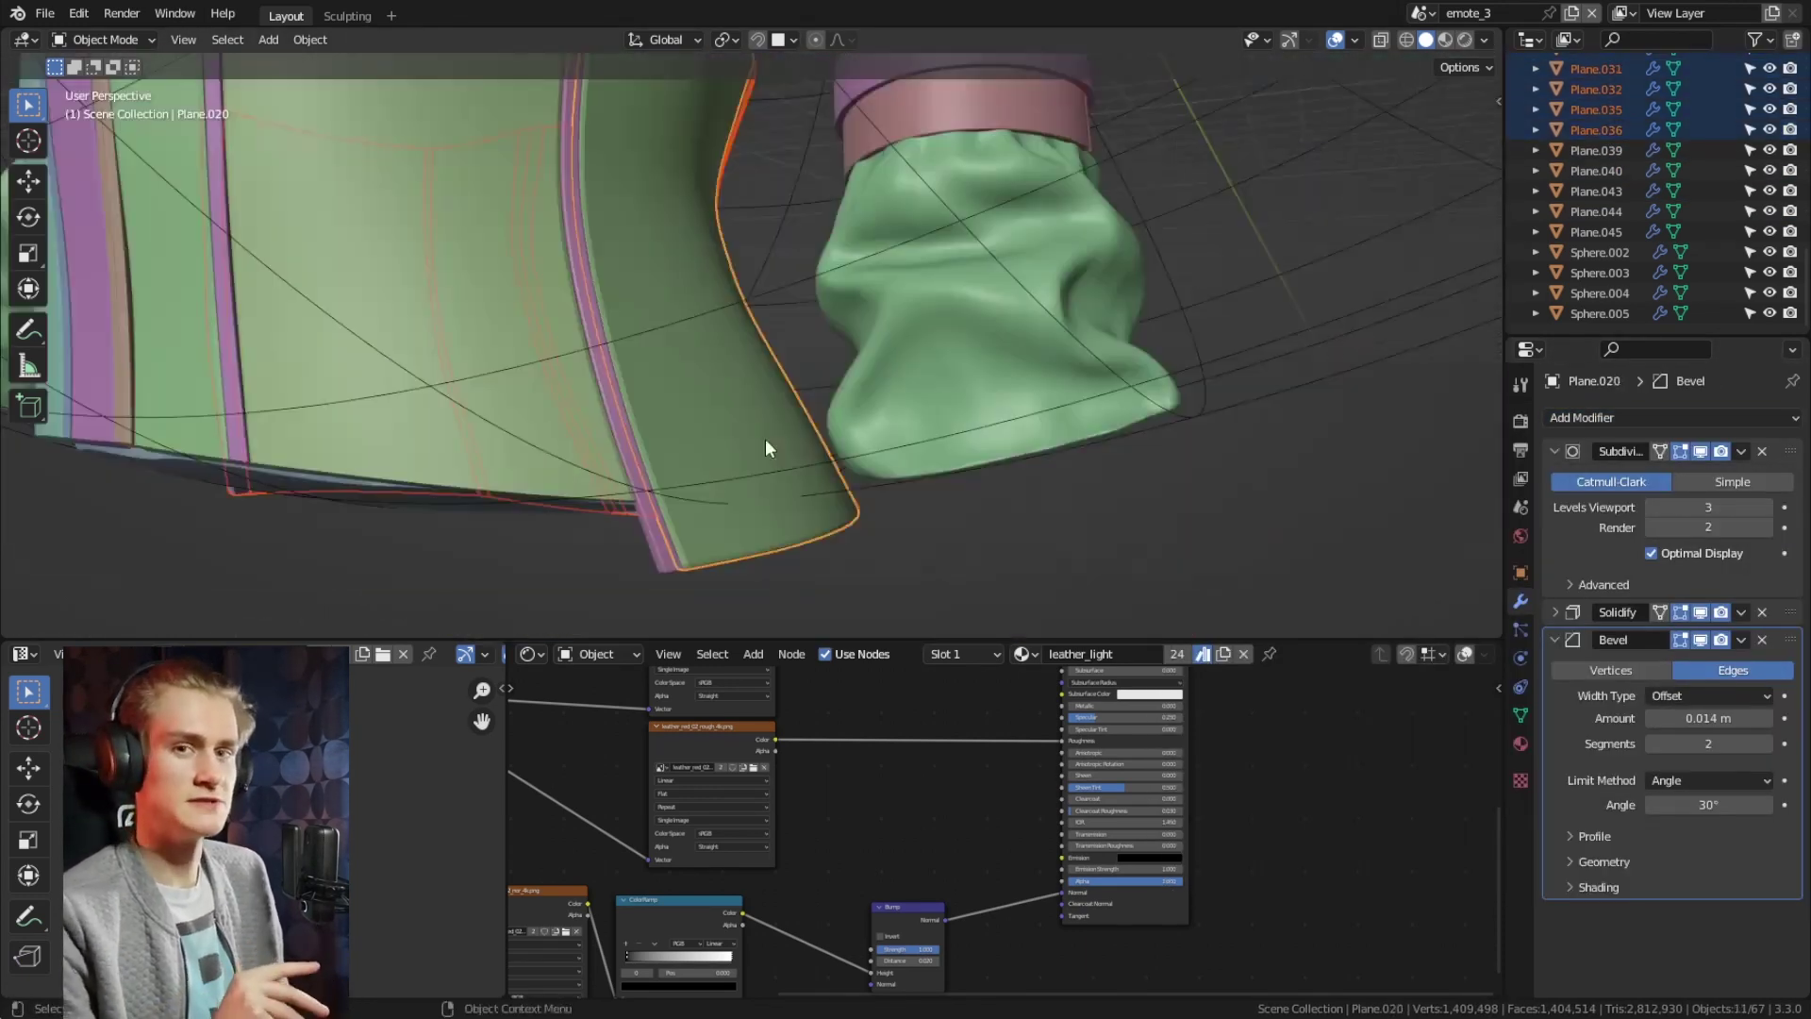
{"action": "key", "text": "F3"}
{"action": "type", "text": "modif"}
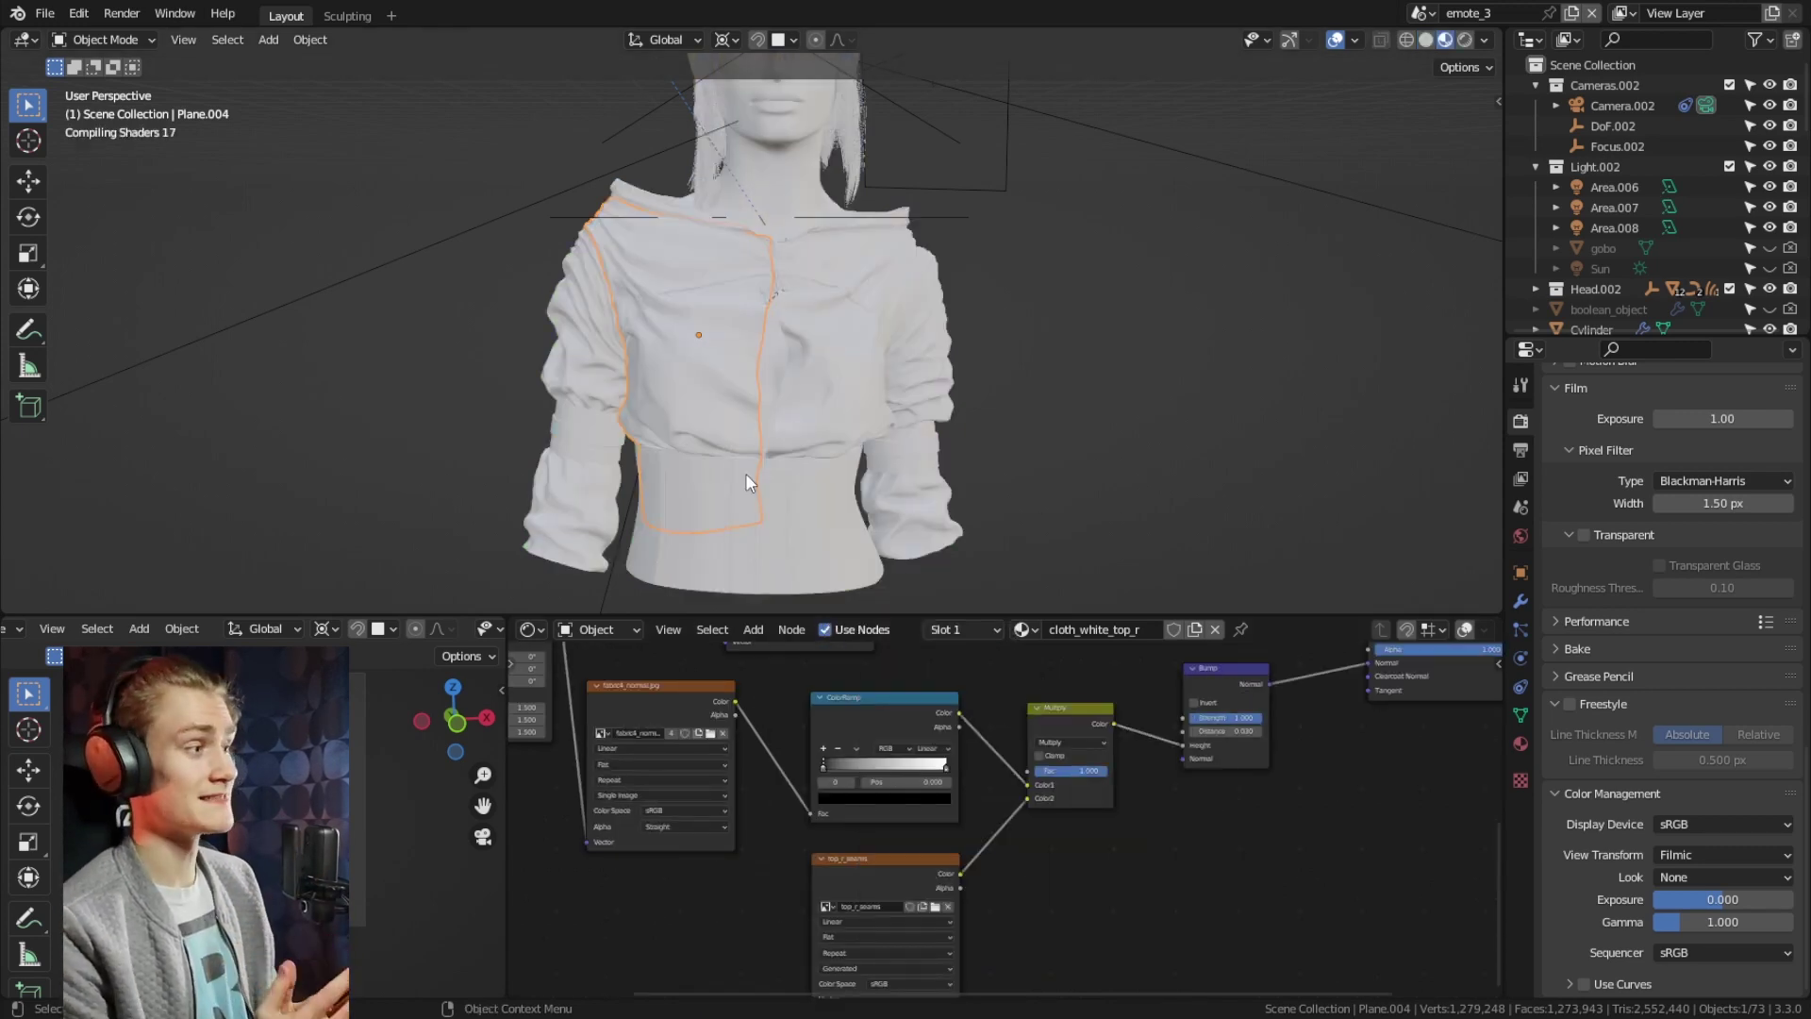
Insert an Invert node after the top_r_seams image texture in the cloth_white_top_r material
{"action": "scroll", "coordinate": [731, 467], "scroll_direction": "up", "scroll_amount": 5}
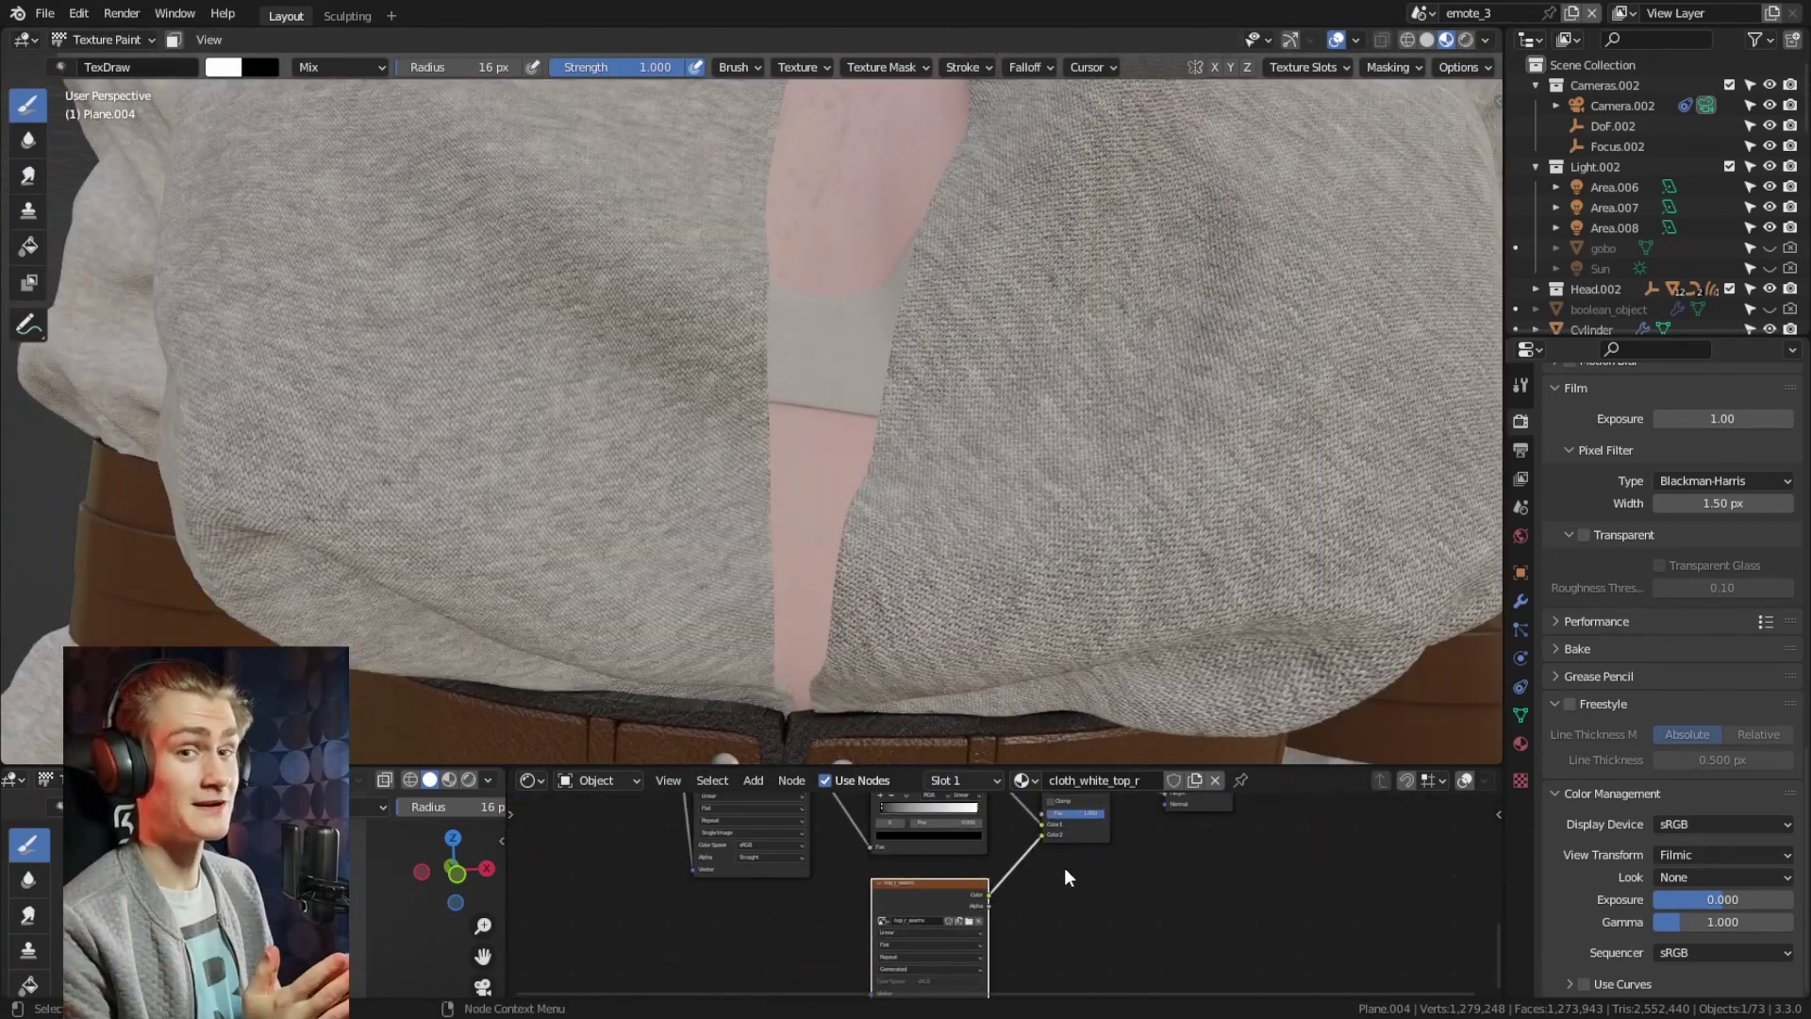
{"action": "key", "text": "shift+a"}
{"action": "mouse_move", "coordinate": [820, 869]}
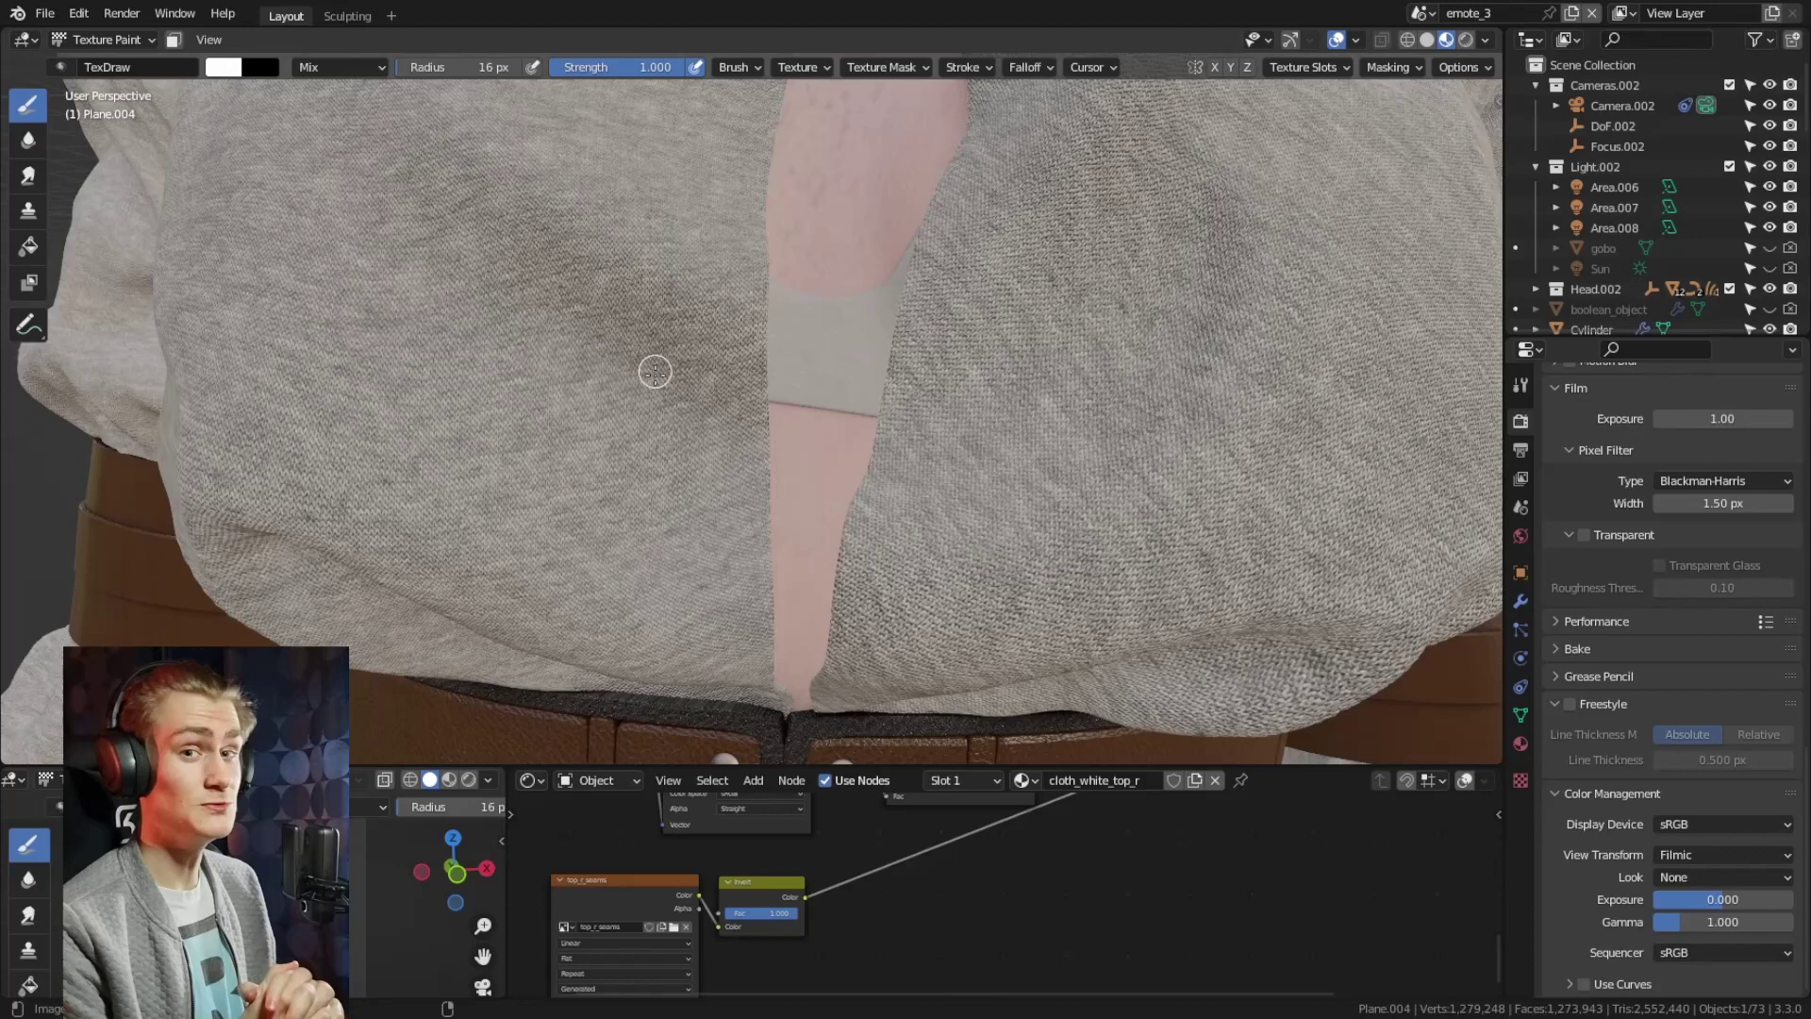
Paint thin black double seam lines along the armhole edge of the right shirt piece with a 3 px brush
{"action": "scroll", "coordinate": [809, 240], "scroll_direction": "up", "scroll_amount": 2}
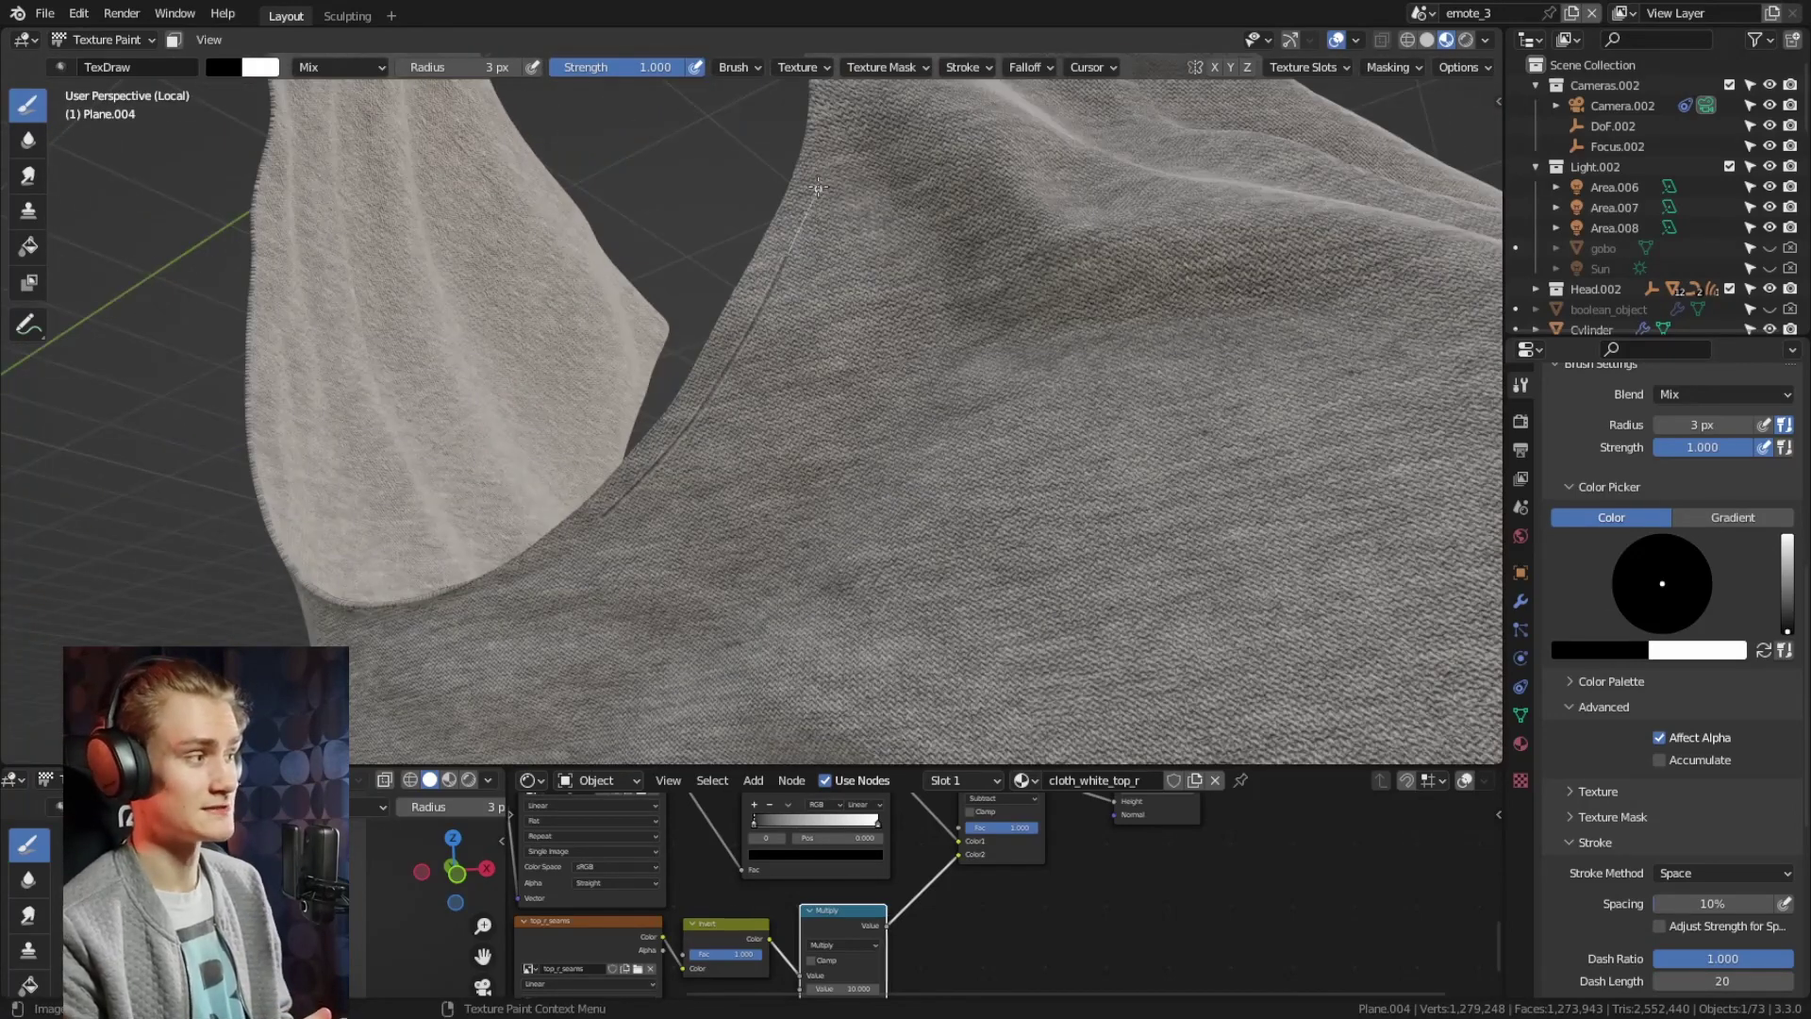
{"action": "middle_click_drag", "start_coordinate": [817, 187], "coordinate": [1000, 288]}
{"action": "middle_click_drag", "start_coordinate": [442, 458], "coordinate": [986, 482]}
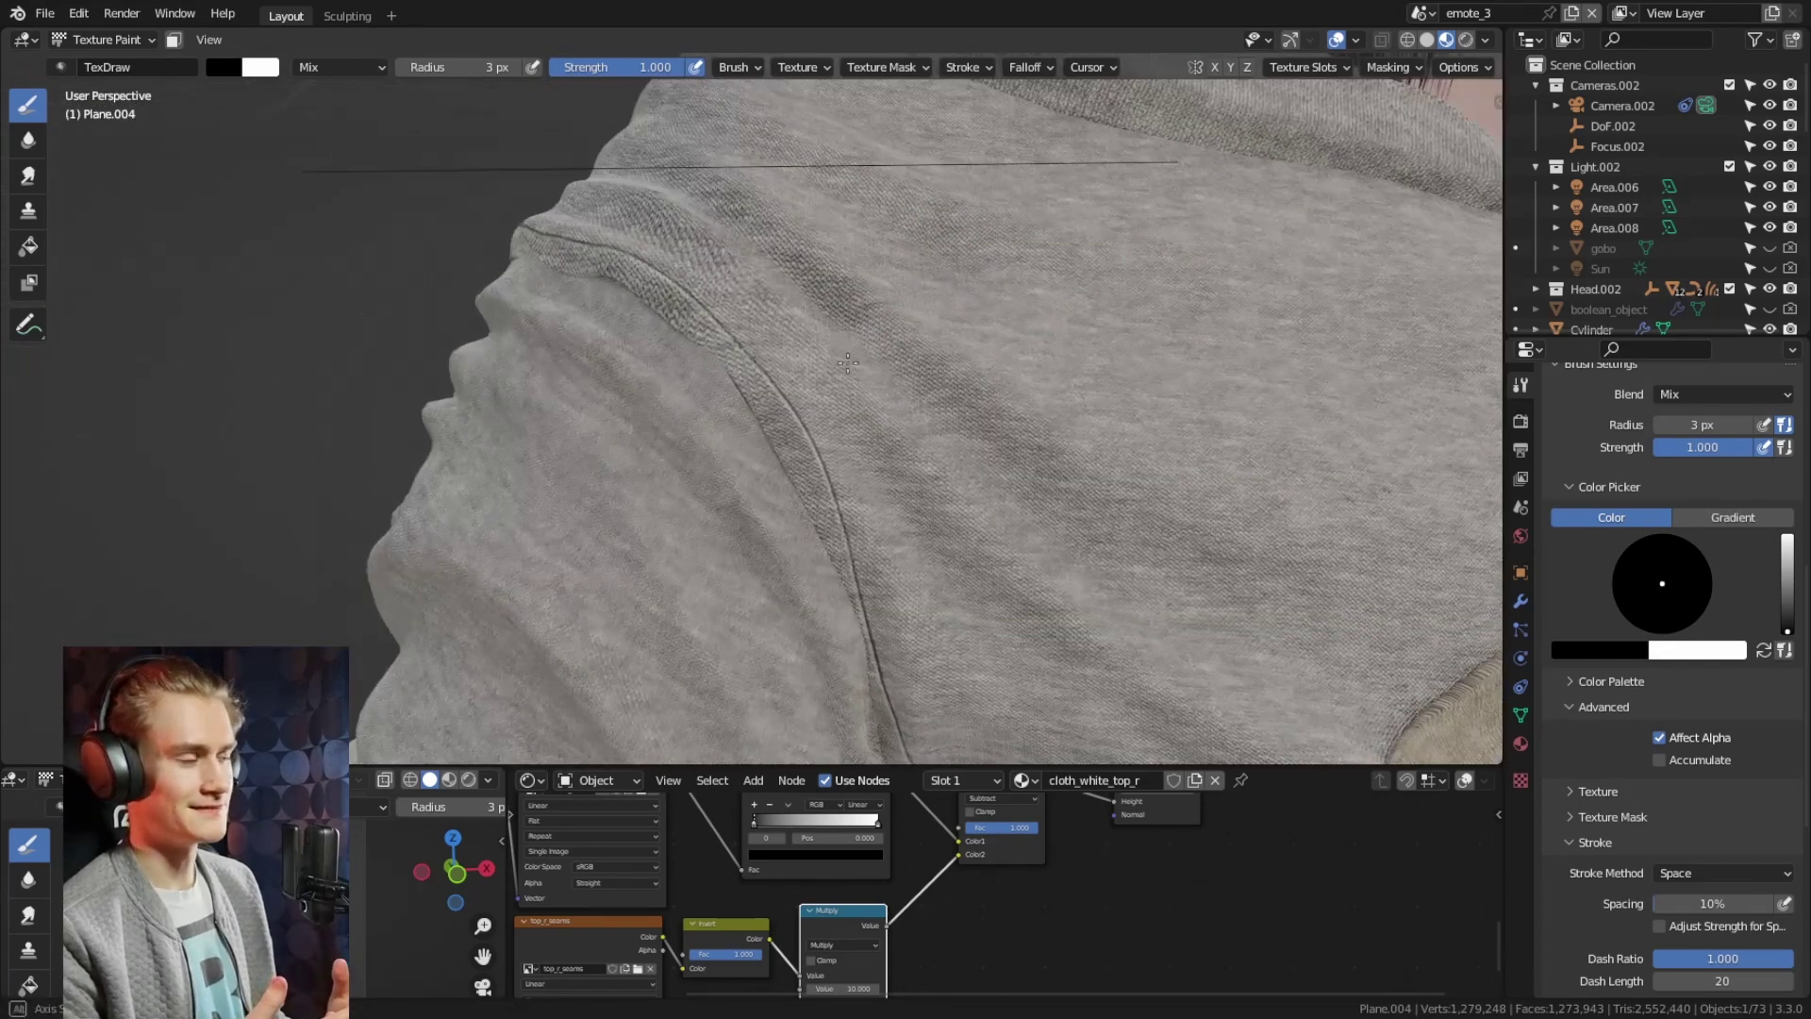
{"action": "key", "text": "KP_Divide"}
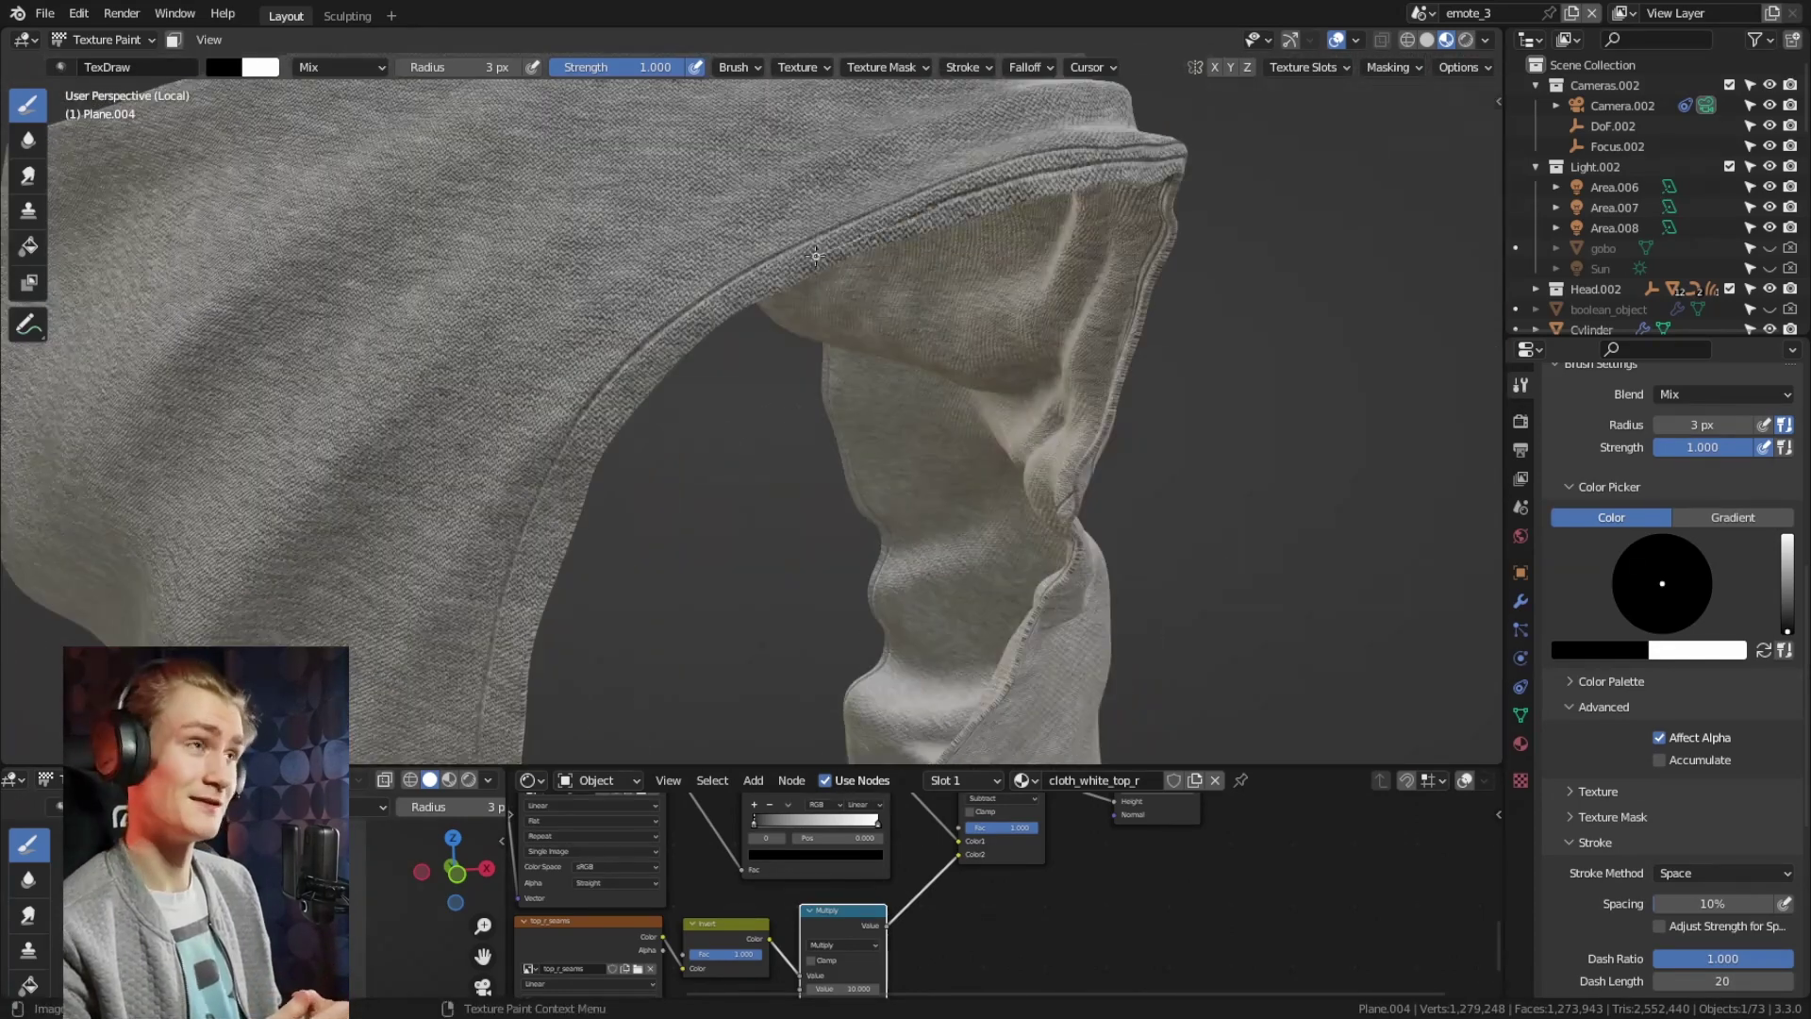
{"action": "middle_click_drag", "start_coordinate": [486, 717], "coordinate": [952, 101]}
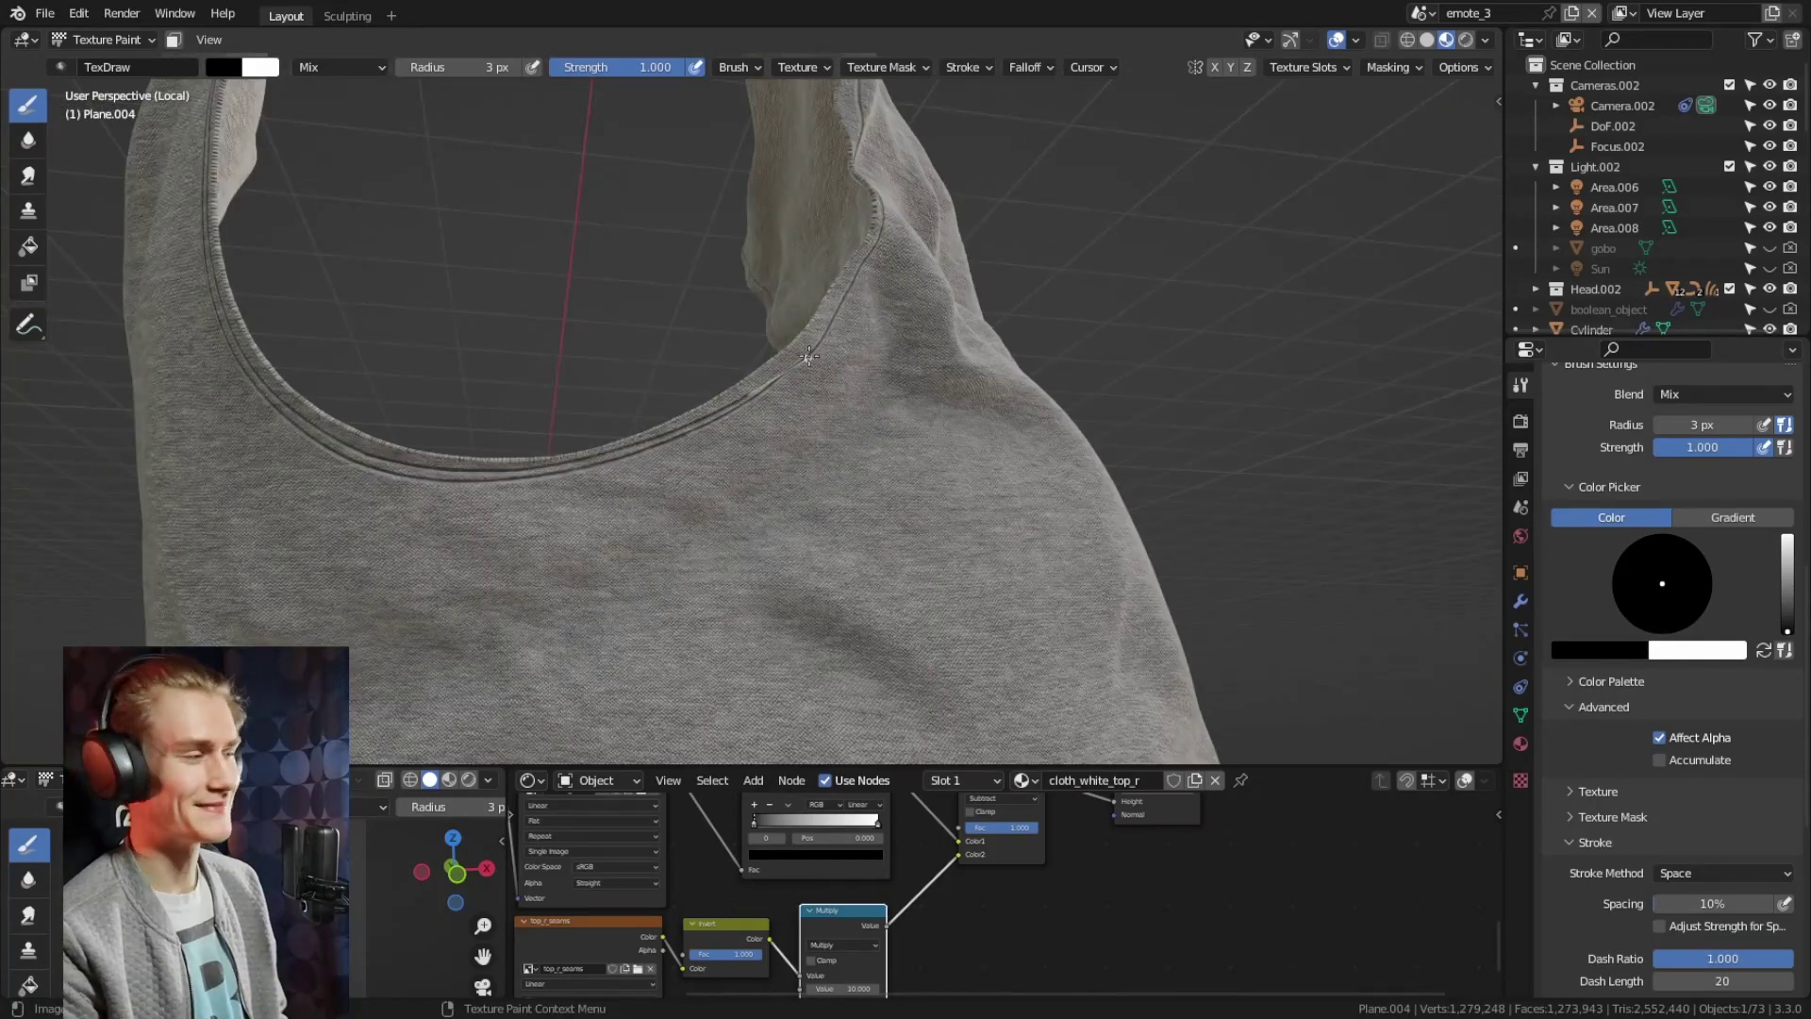
{"action": "middle_click_drag", "start_coordinate": [808, 355], "coordinate": [589, 397]}
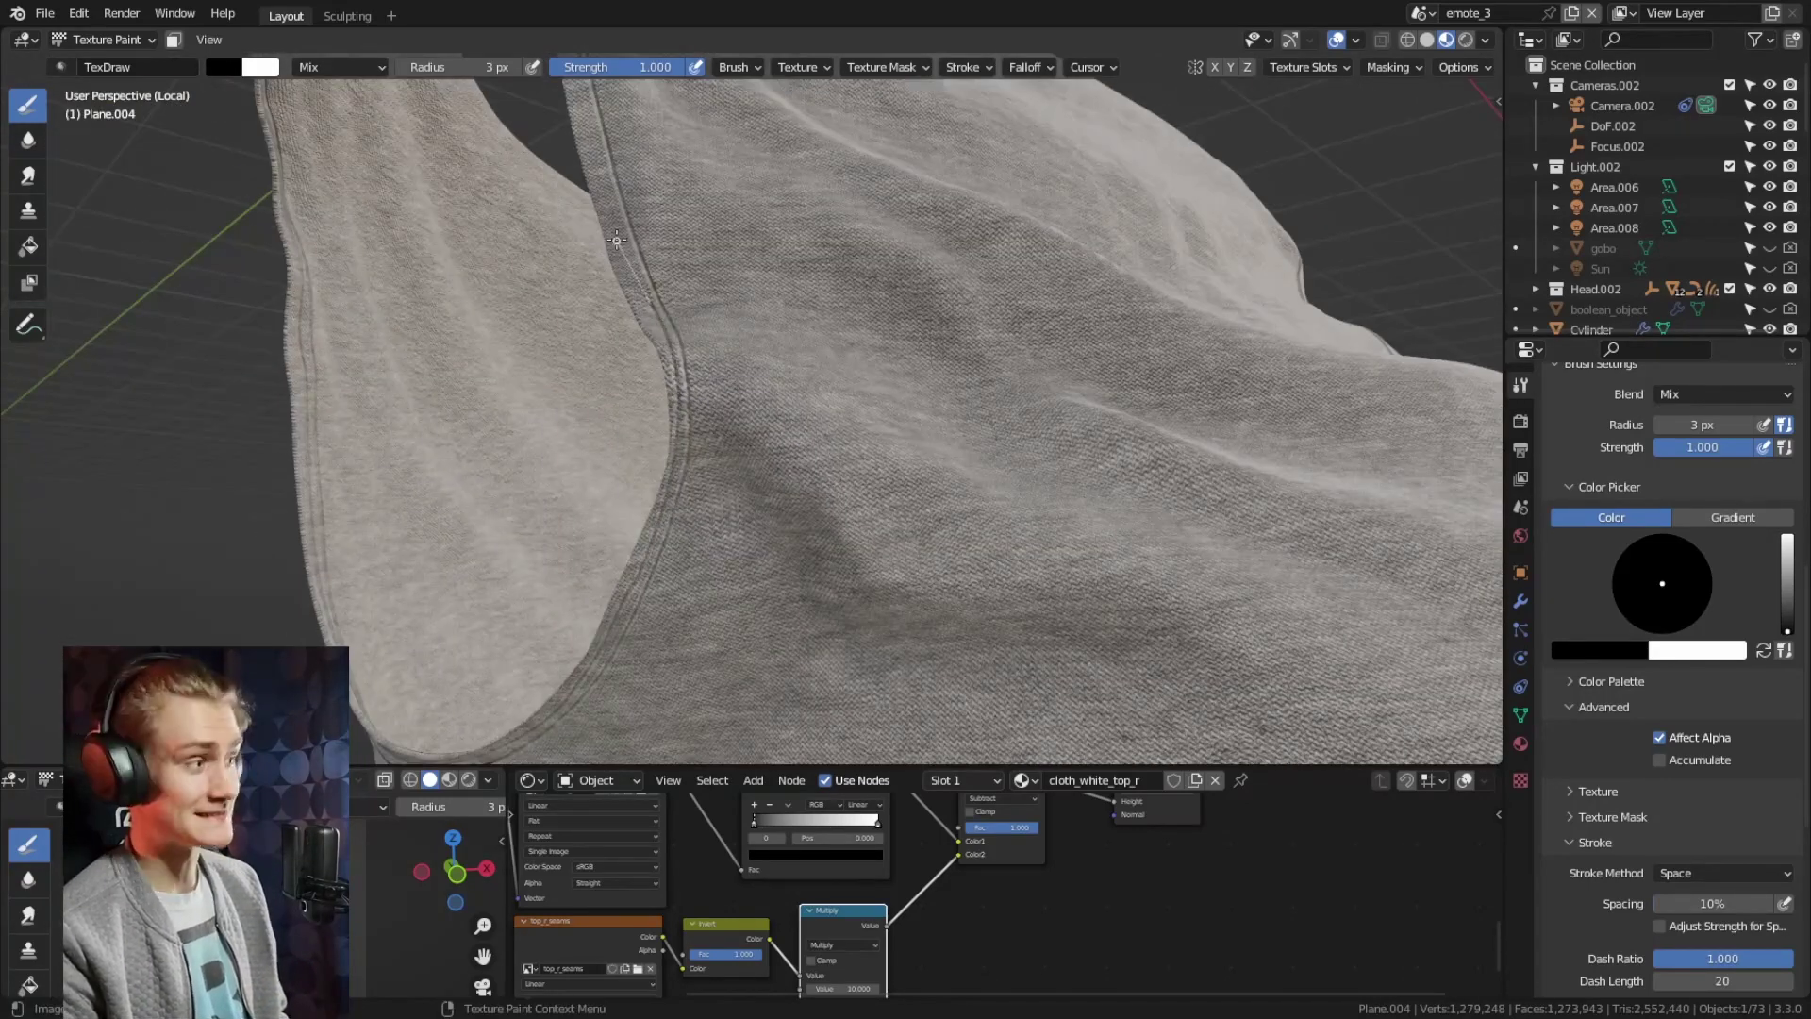
Paint a thin black seam line along the neckline edge of the right shirt piece and inspect it on the character
{"action": "left_click_drag", "start_coordinate": [529, 396], "coordinate": [1035, 337]}
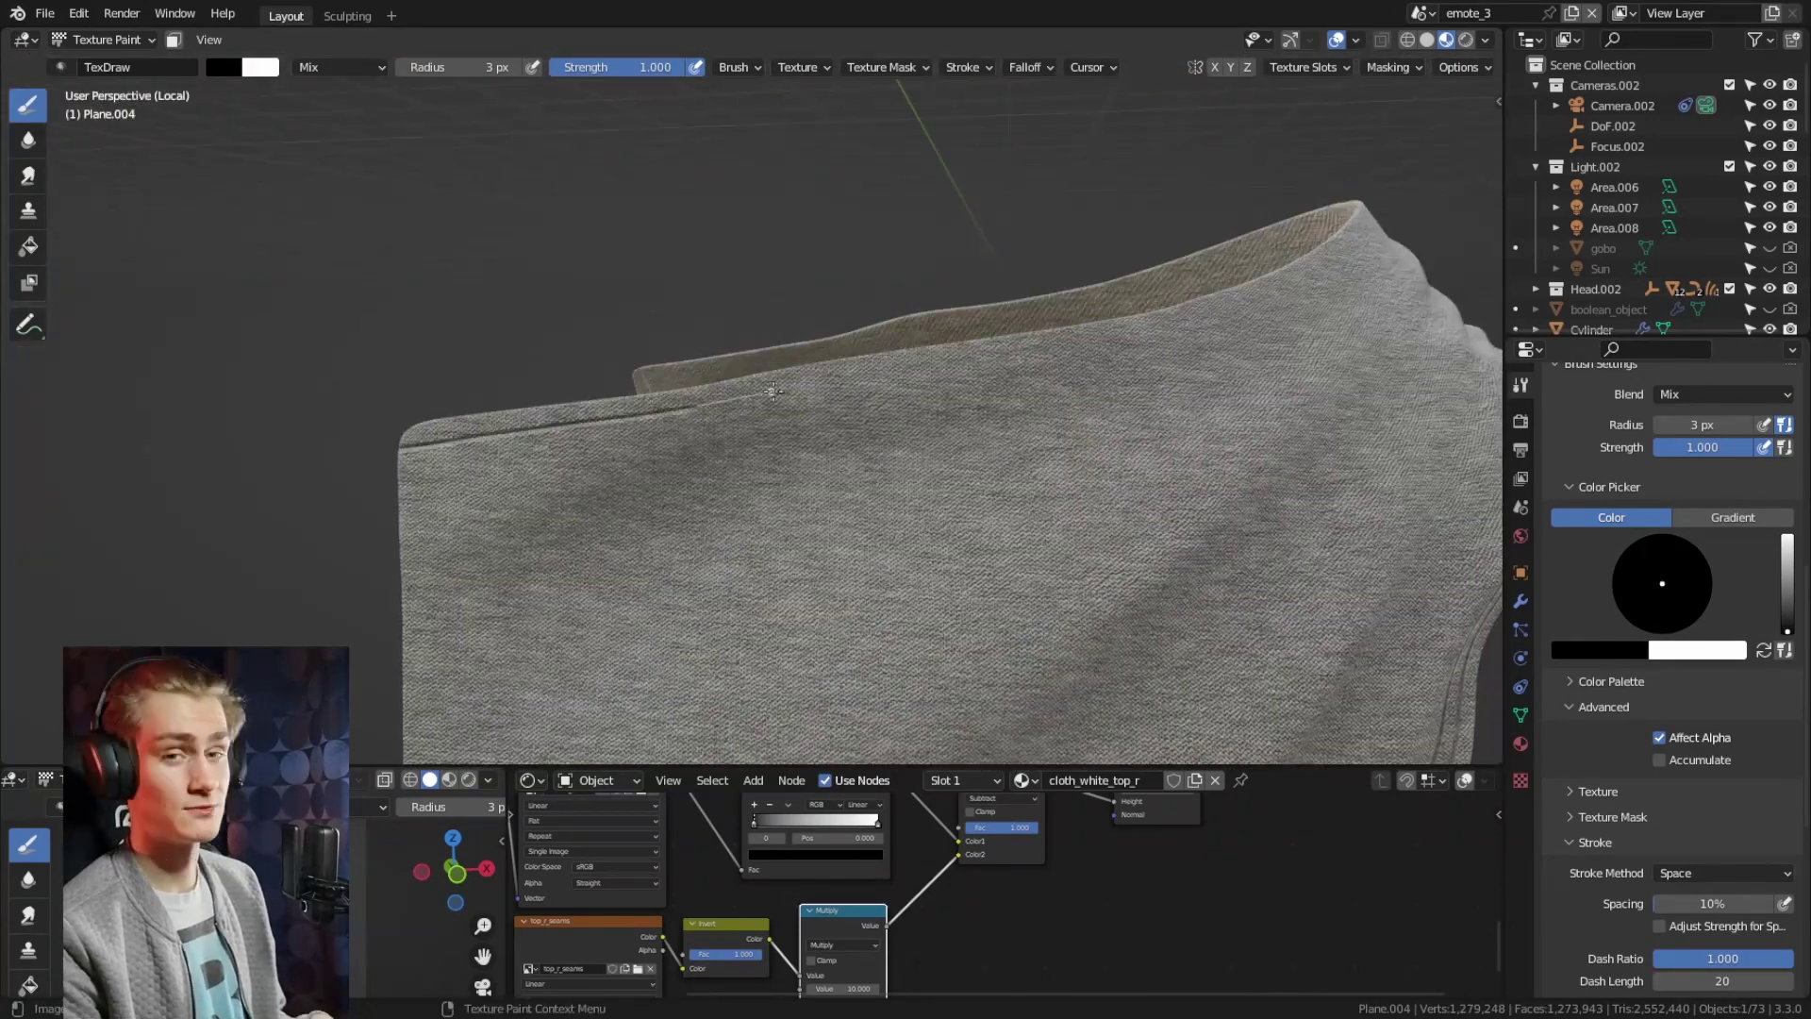
{"action": "middle_click_drag", "start_coordinate": [736, 444], "coordinate": [650, 456]}
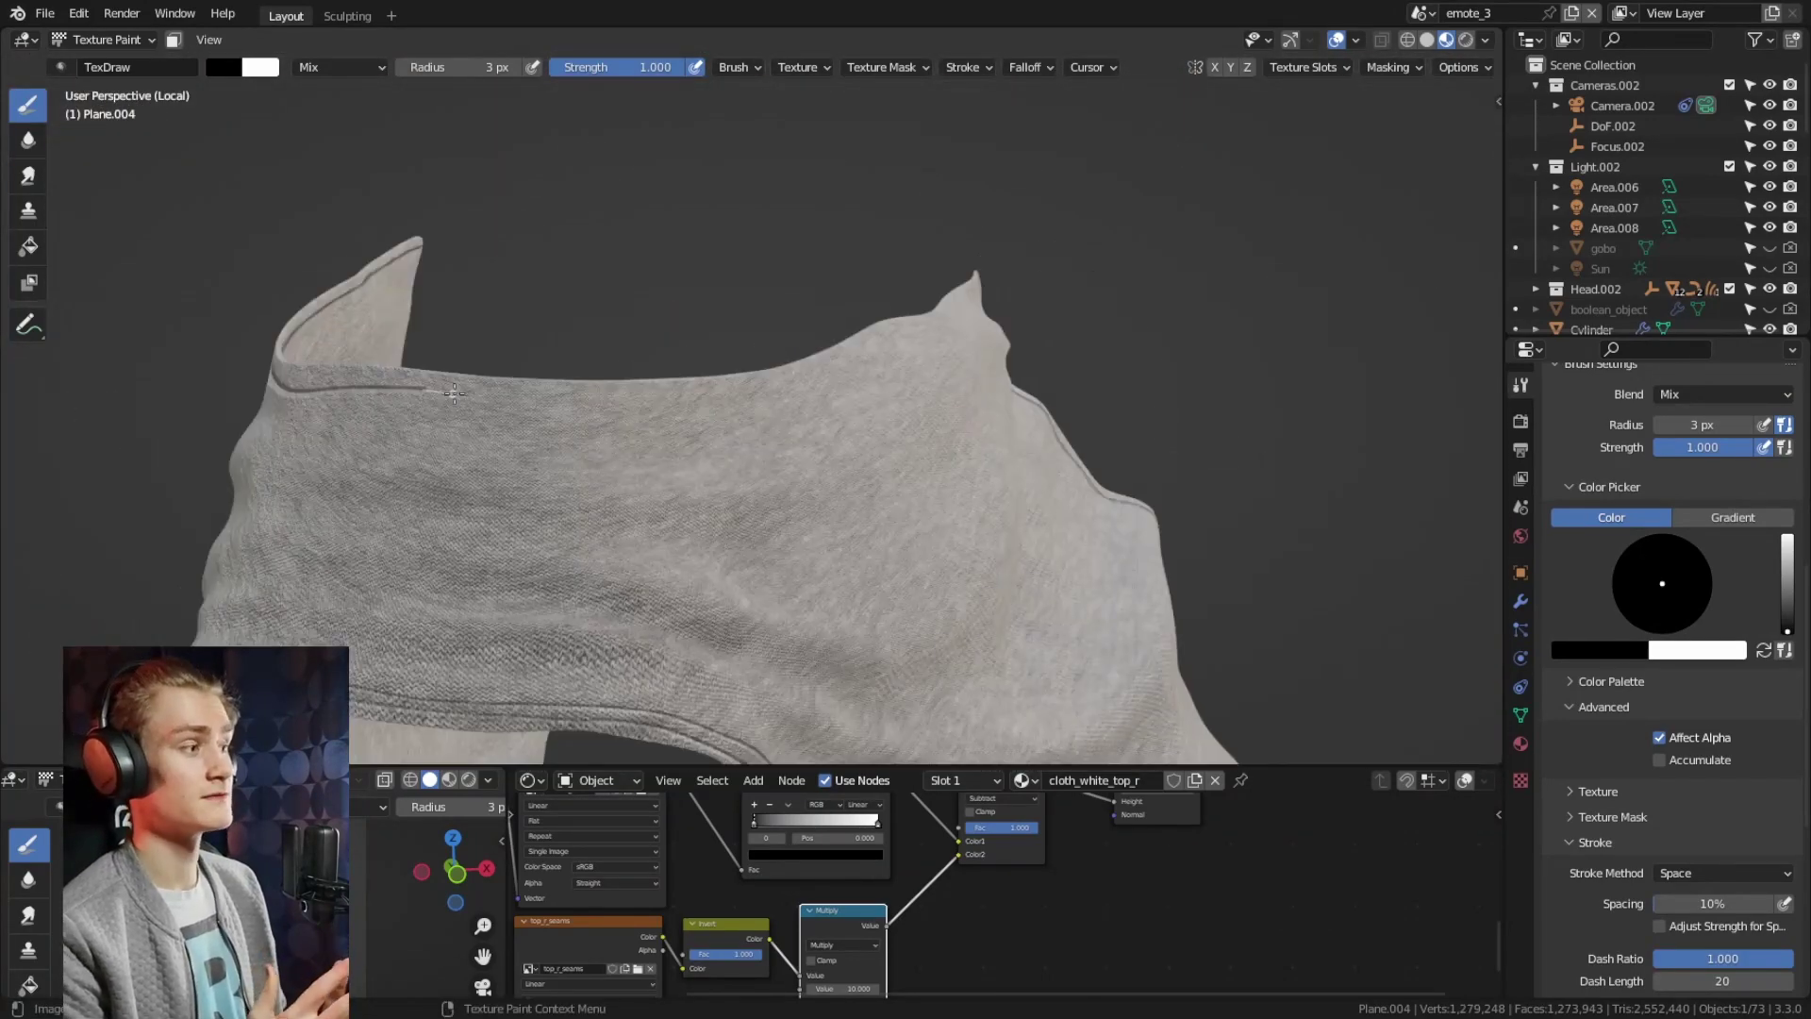
{"action": "middle_click_drag", "start_coordinate": [566, 394], "coordinate": [611, 372]}
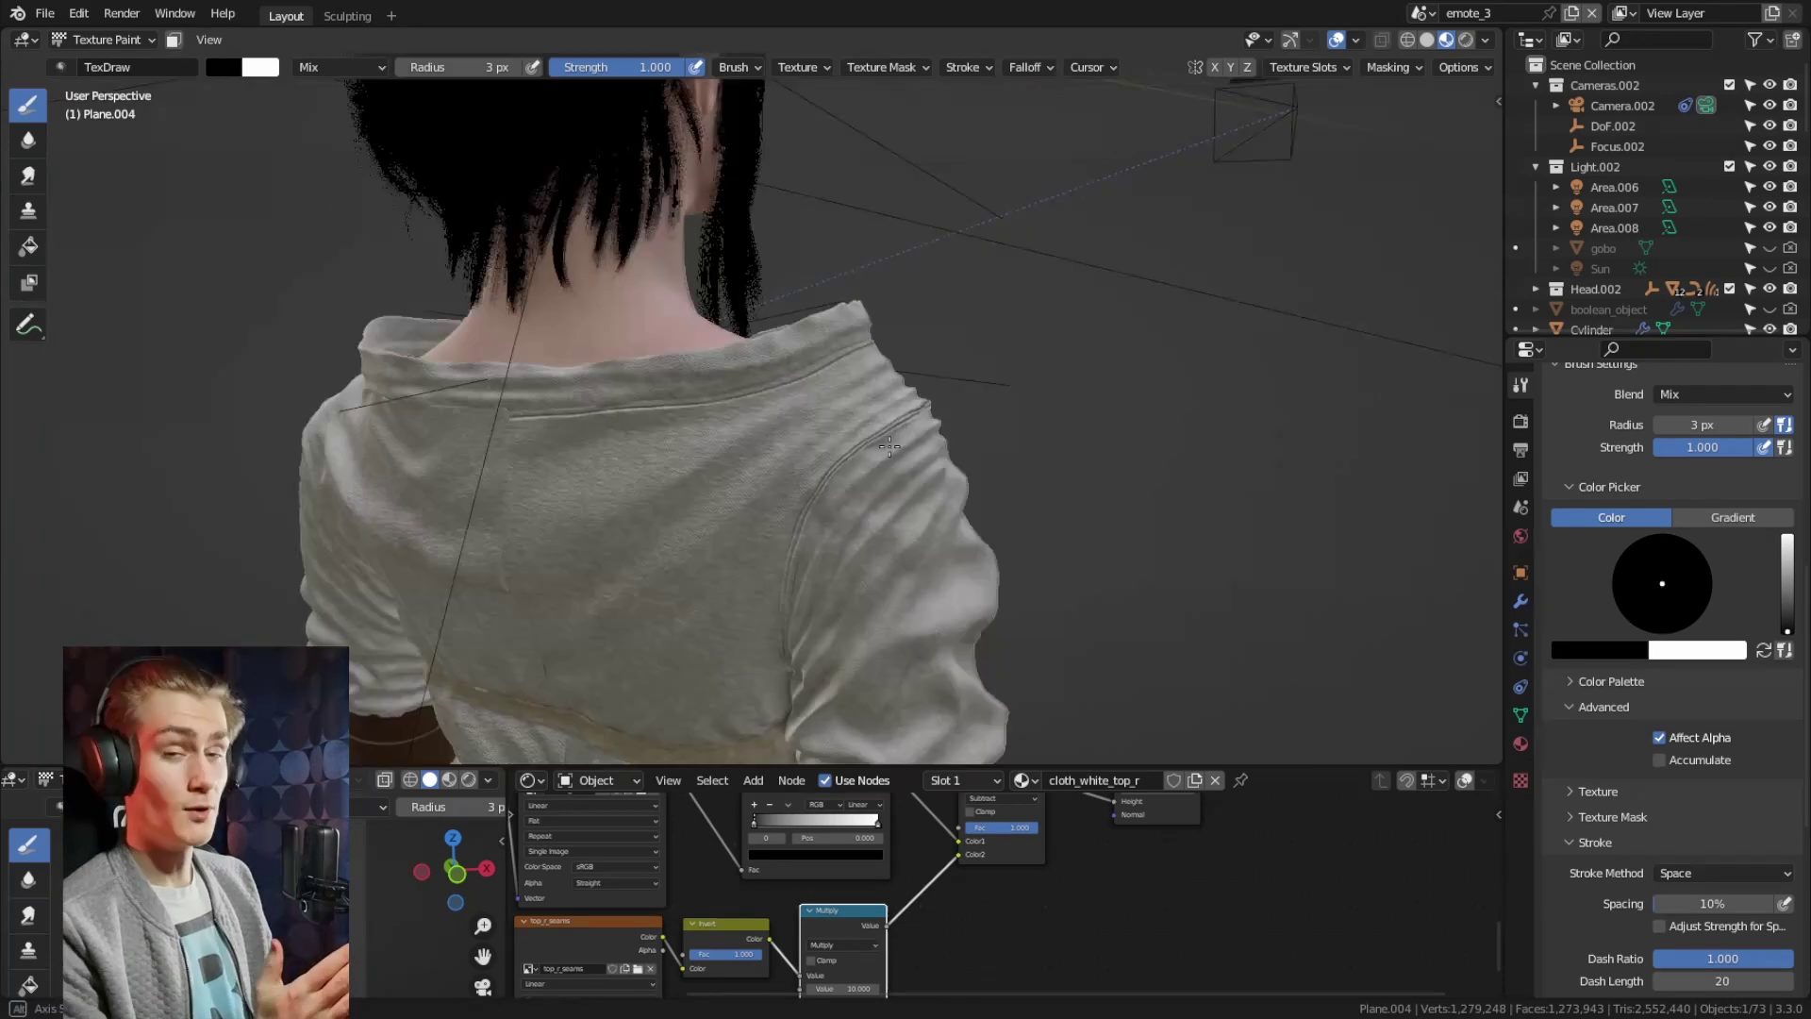
{"action": "scroll", "coordinate": [748, 559], "scroll_direction": "up", "scroll_amount": 3}
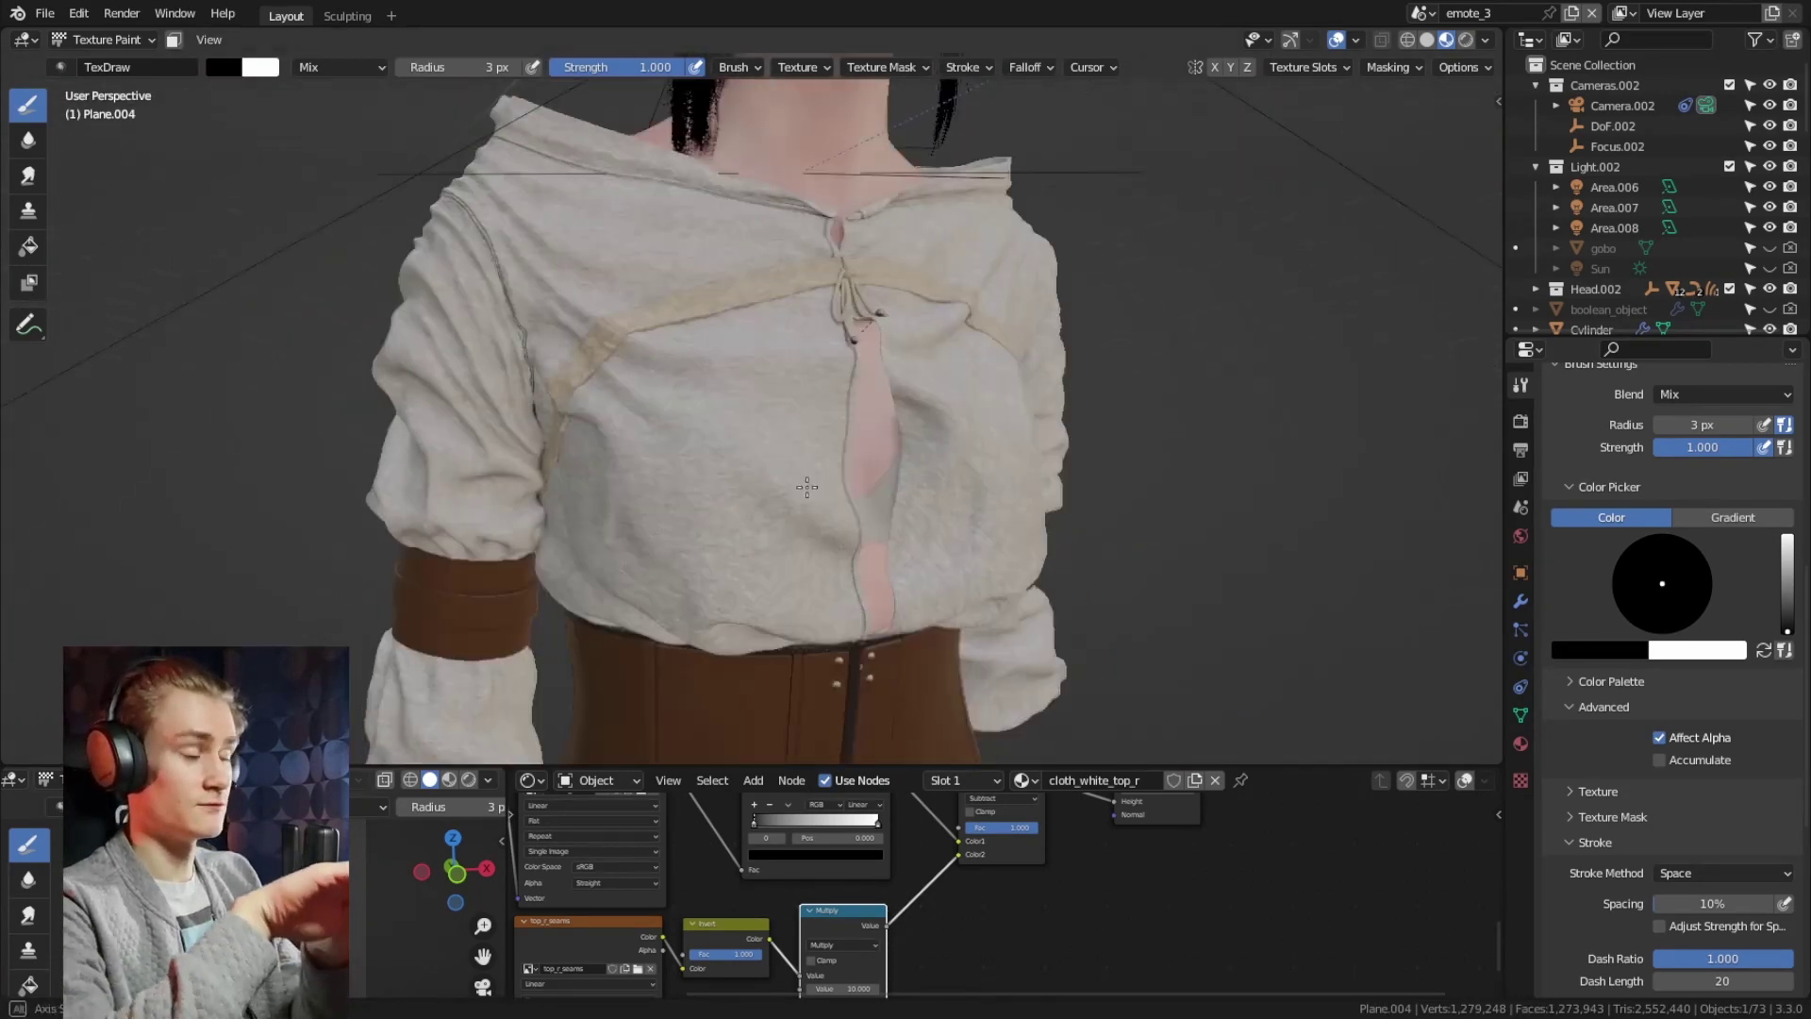
Return to Object Mode and name the left shirt piece's separate seam material cloth_white_top_l
{"action": "key", "text": "ctrl+Tab"}
{"action": "left_click", "coordinate": [698, 414]}
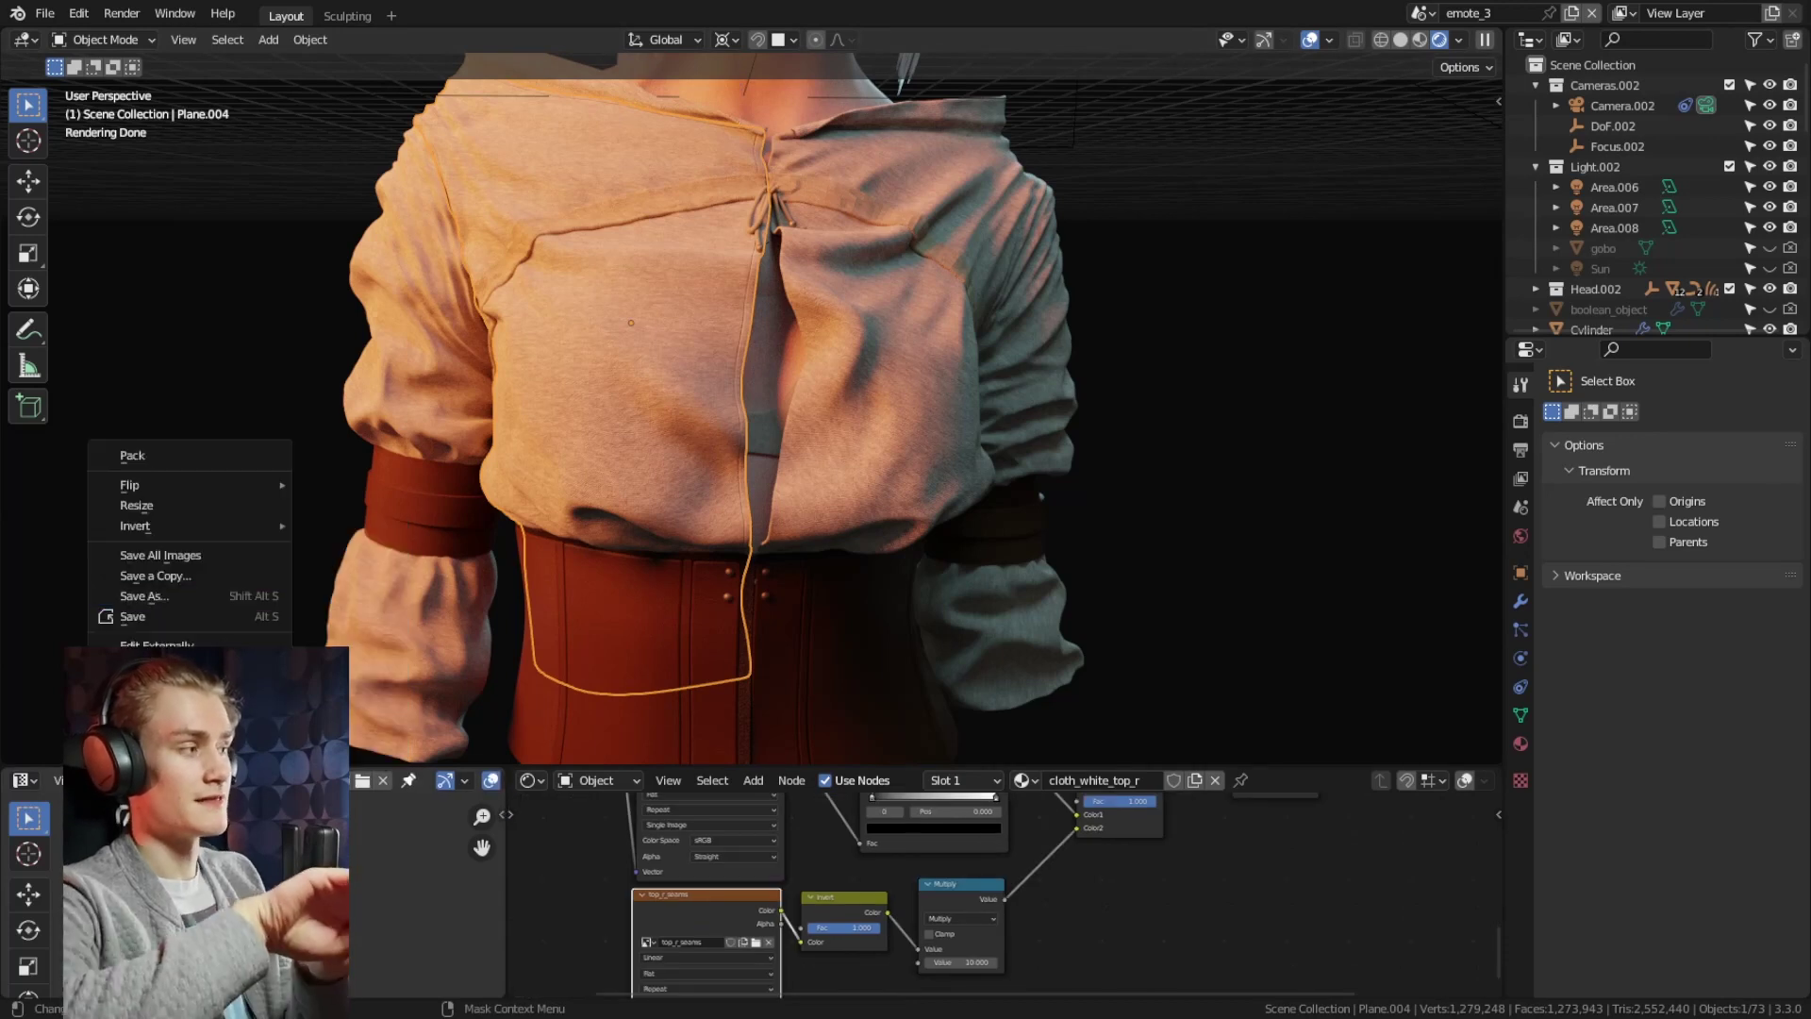
{"action": "double_click", "coordinate": [1144, 780]}
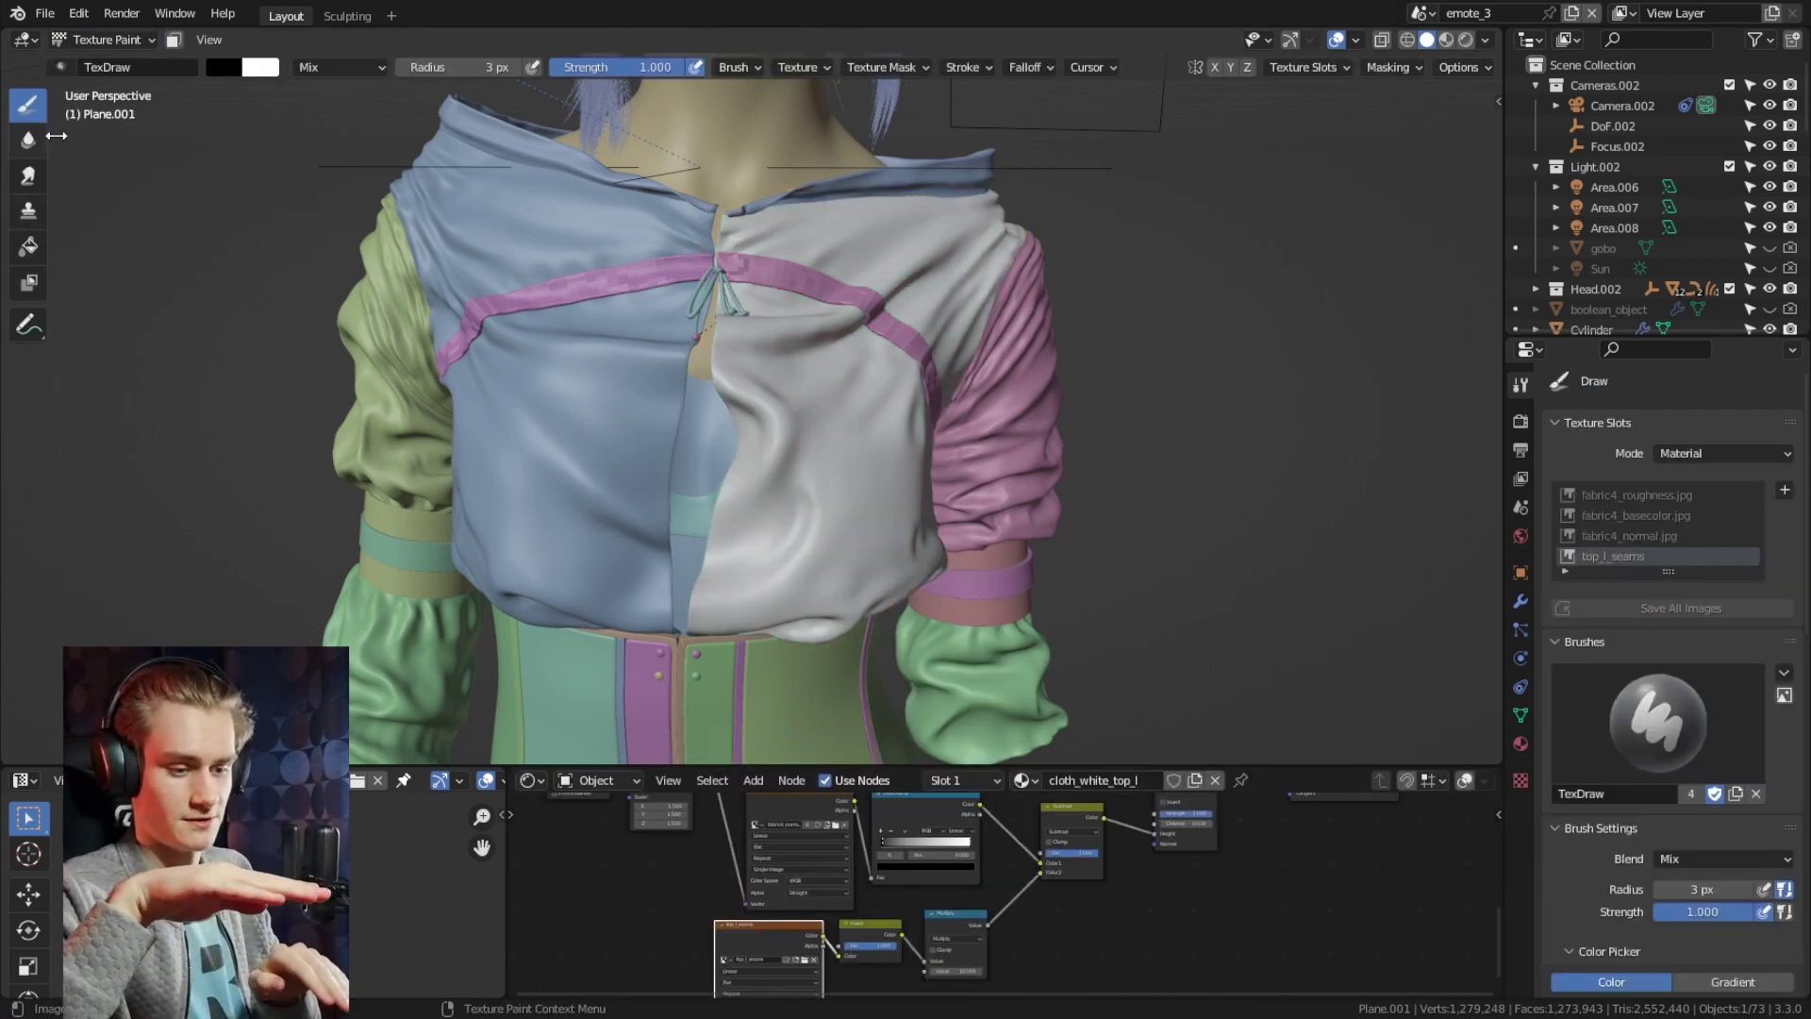
Paint a black seam line along the front opening of the left shirt piece with a 4 px brush
{"action": "scroll", "coordinate": [921, 281], "scroll_direction": "up", "scroll_amount": 6}
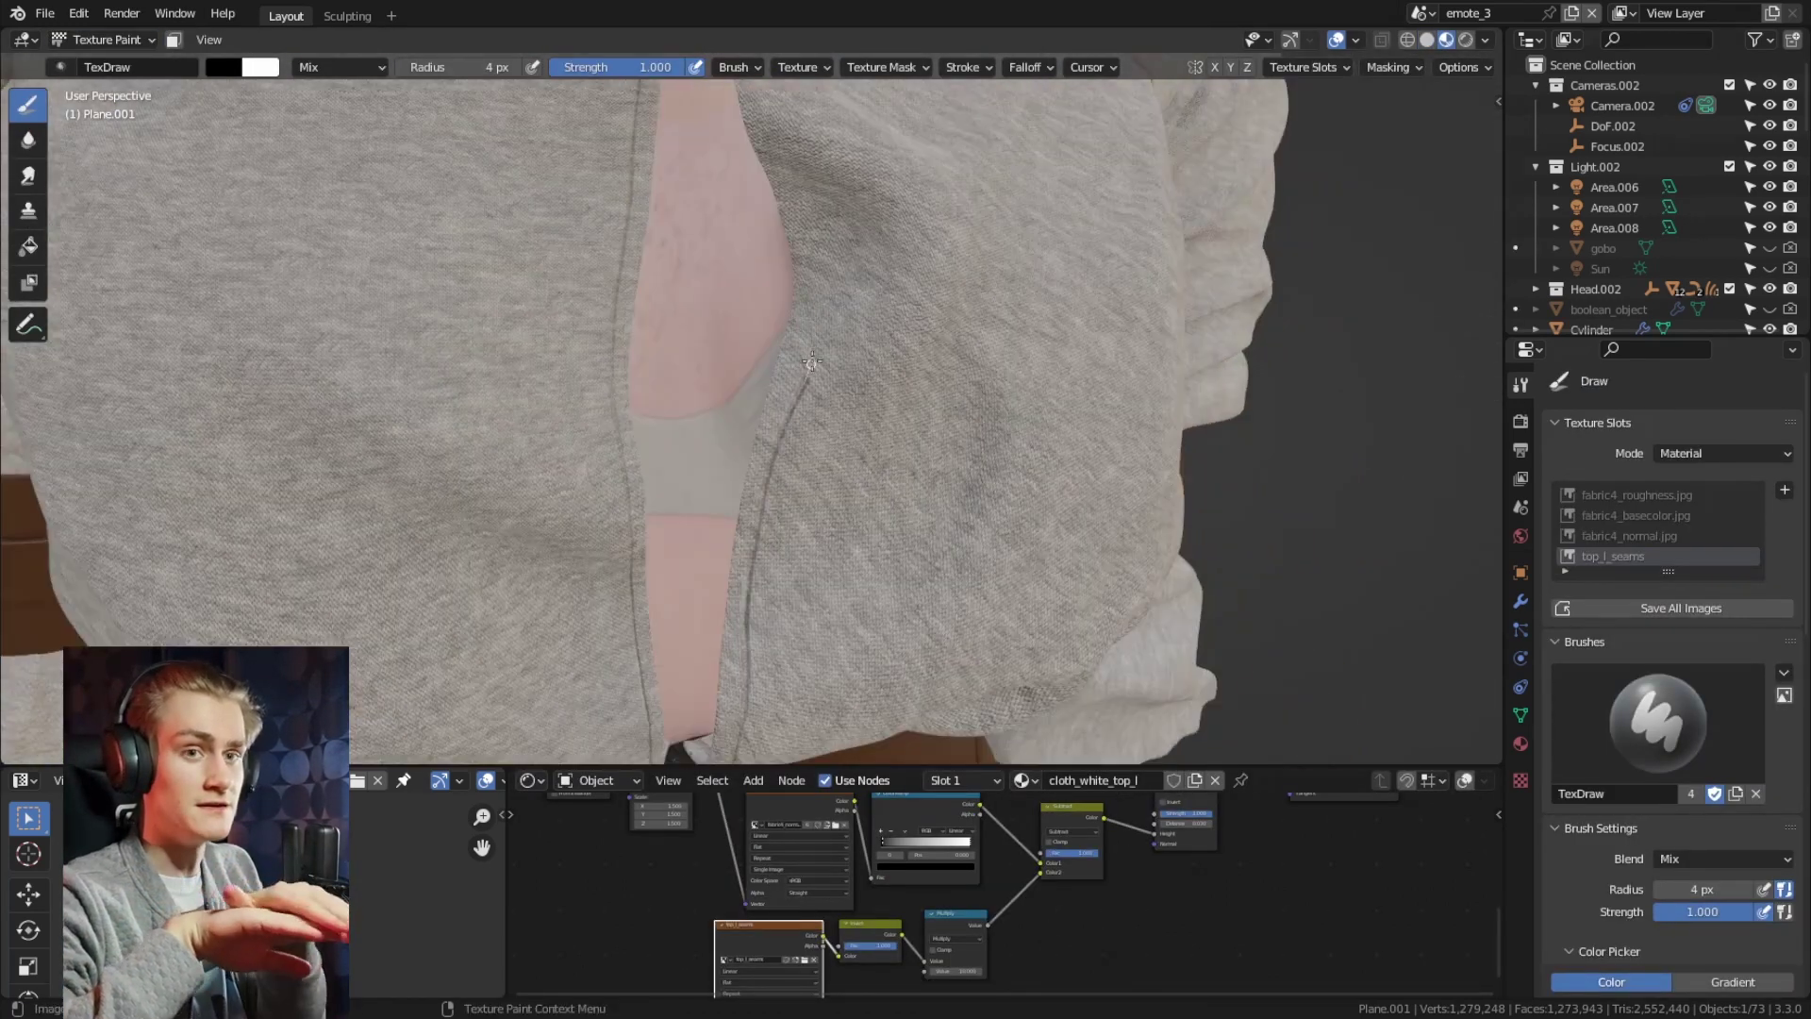
{"action": "key", "text": "bracketleft"}
{"action": "middle_click_drag", "start_coordinate": [726, 308], "coordinate": [781, 336]}
Isolate the left shirt piece, paint seam lines along its remaining fabric edges, and leave the isolated view
{"action": "key", "text": "KP_Divide"}
{"action": "scroll", "coordinate": [363, 402], "scroll_direction": "up", "scroll_amount": 4}
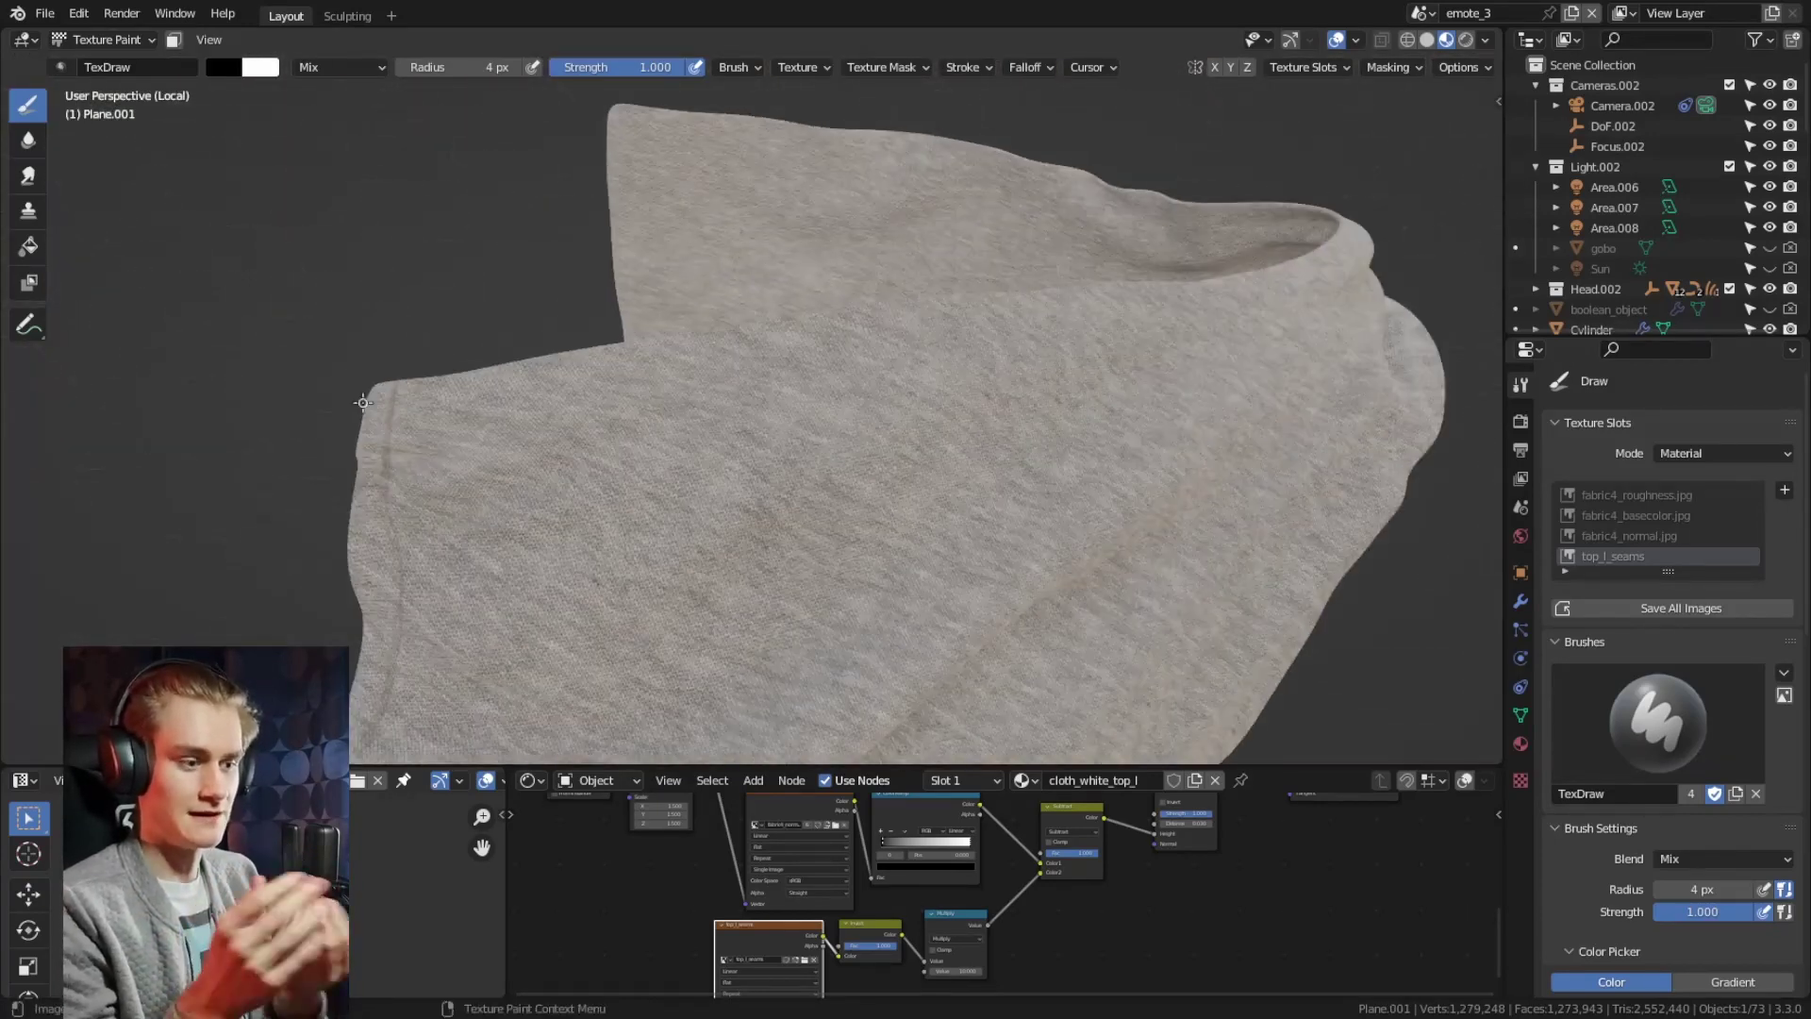
{"action": "middle_click_drag", "start_coordinate": [1022, 304], "coordinate": [1032, 353]}
{"action": "scroll", "coordinate": [790, 263], "scroll_direction": "down", "scroll_amount": 5}
{"action": "scroll", "coordinate": [755, 292], "scroll_direction": "up", "scroll_amount": 6}
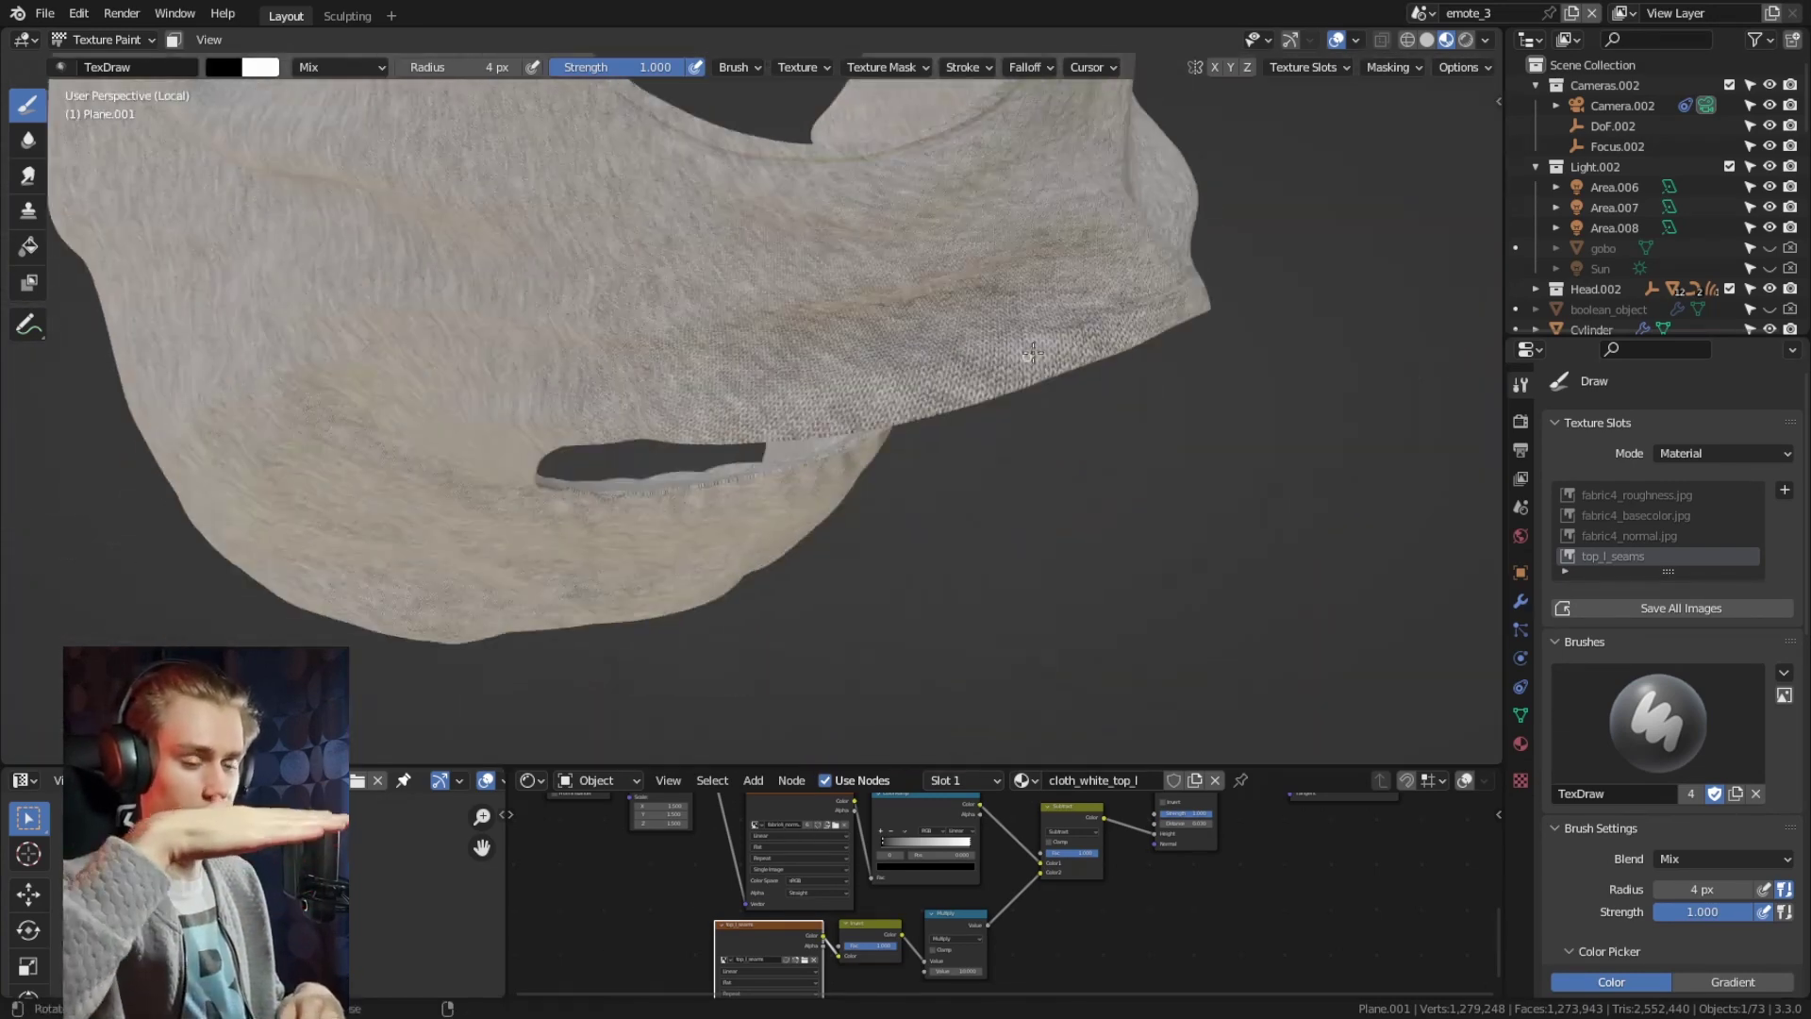
{"action": "middle_click_drag", "start_coordinate": [720, 408], "coordinate": [829, 566]}
{"action": "scroll", "coordinate": [829, 566], "scroll_direction": "down", "scroll_amount": 5}
{"action": "key", "text": "KP_Divide"}
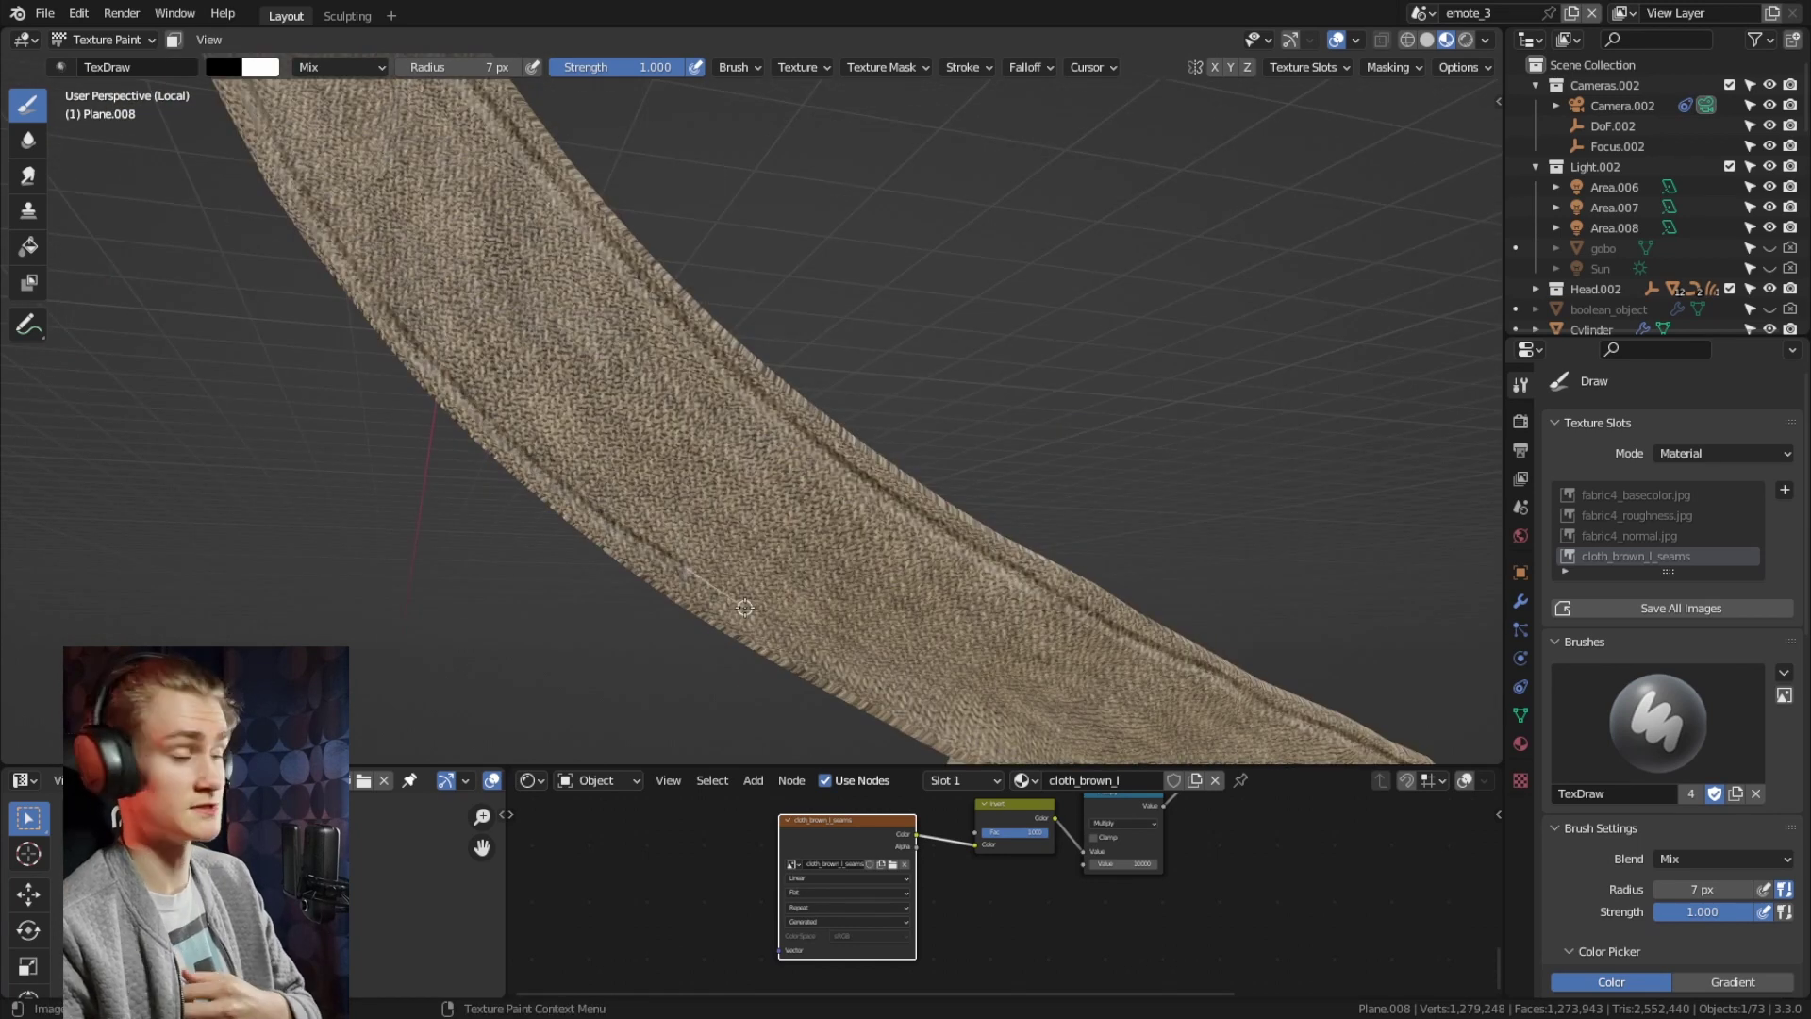
Finish the 7 px seam lines along the left brown ribbon's edges and save the cloth_brown_l_seams image
{"action": "middle_click_drag", "start_coordinate": [745, 607], "coordinate": [696, 398]}
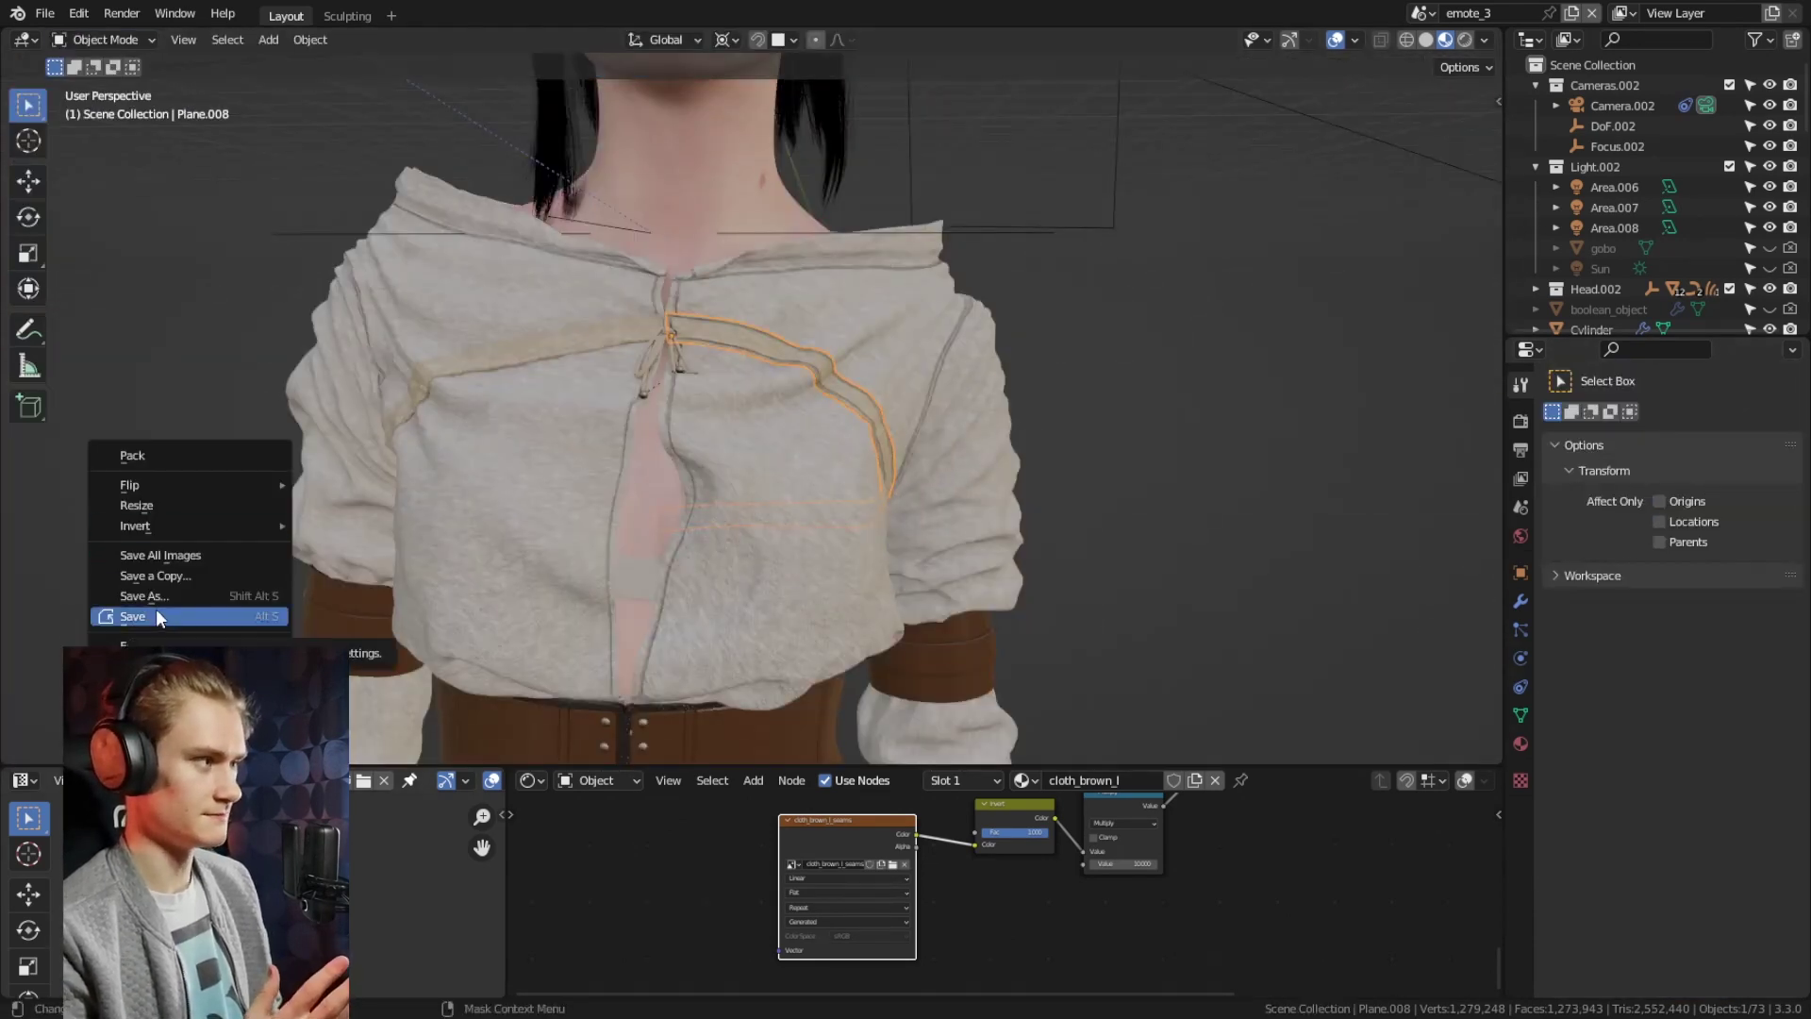
{"action": "left_click", "coordinate": [132, 616]}
{"action": "key", "text": "z"}
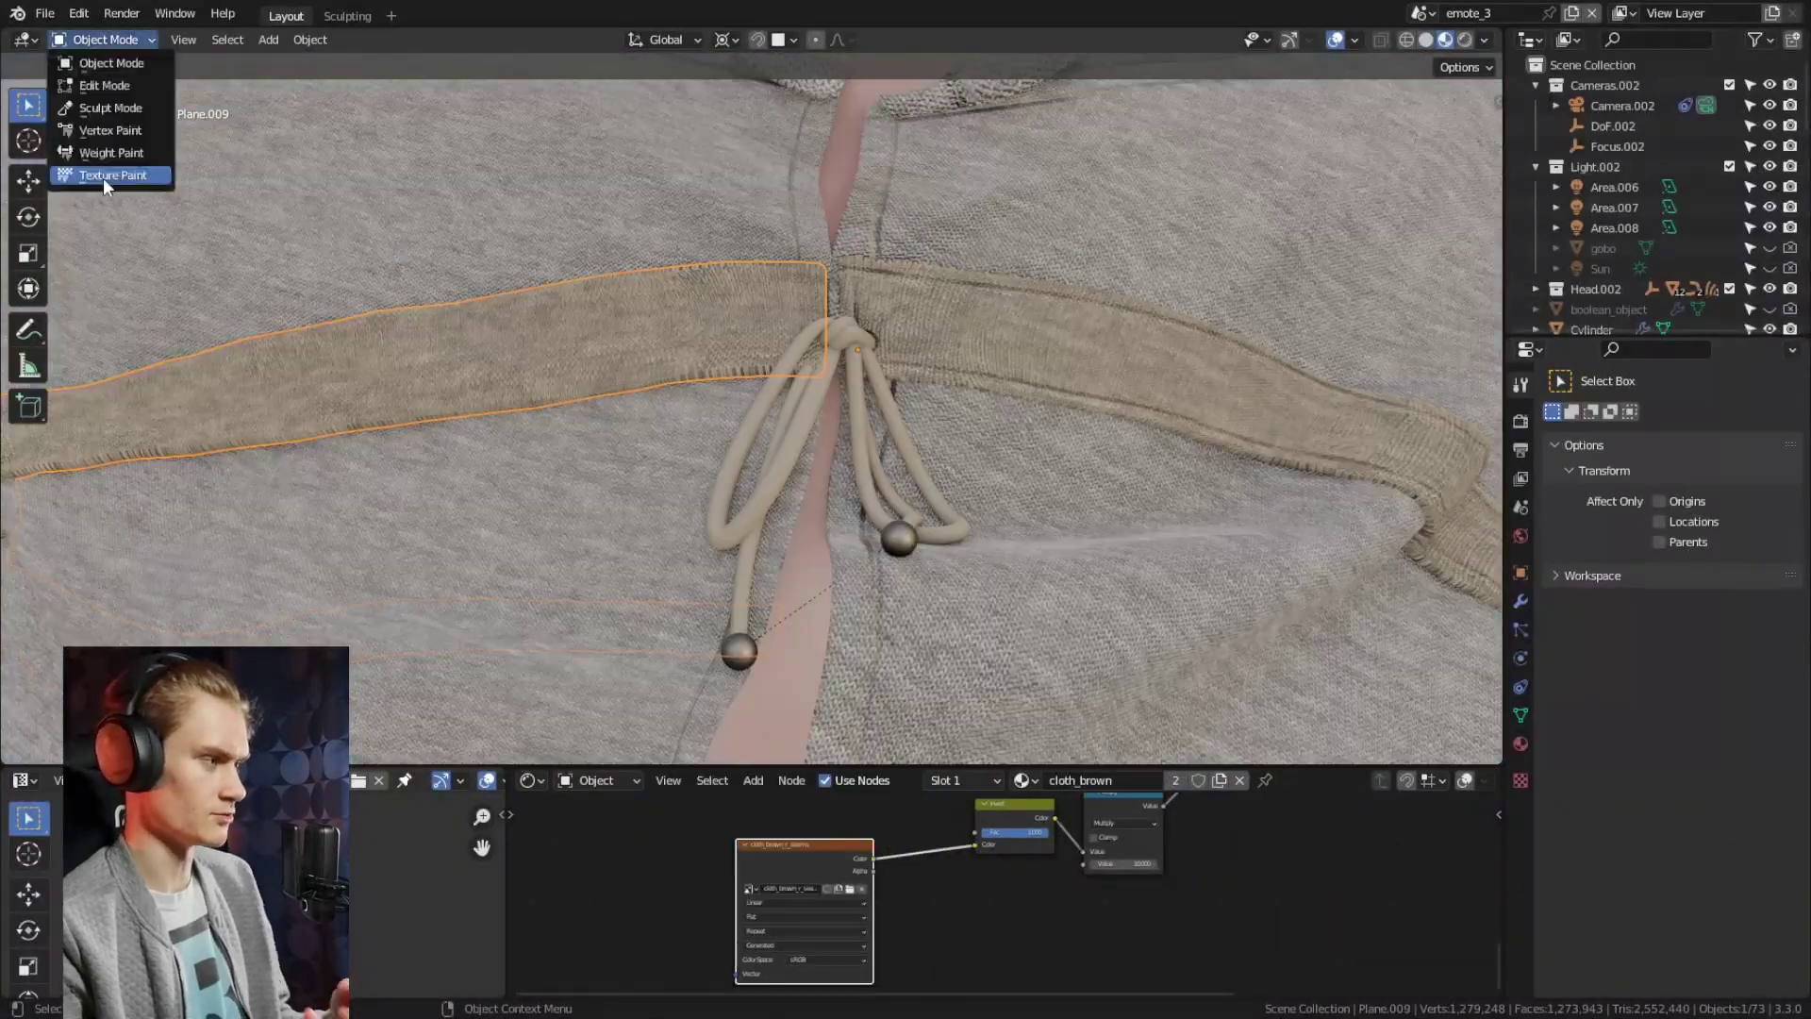
Switch the right brown ribbon to Texture Paint mode for painting its seams
{"action": "left_click", "coordinate": [101, 173]}
{"action": "scroll", "coordinate": [595, 291], "scroll_direction": "up", "scroll_amount": 4}
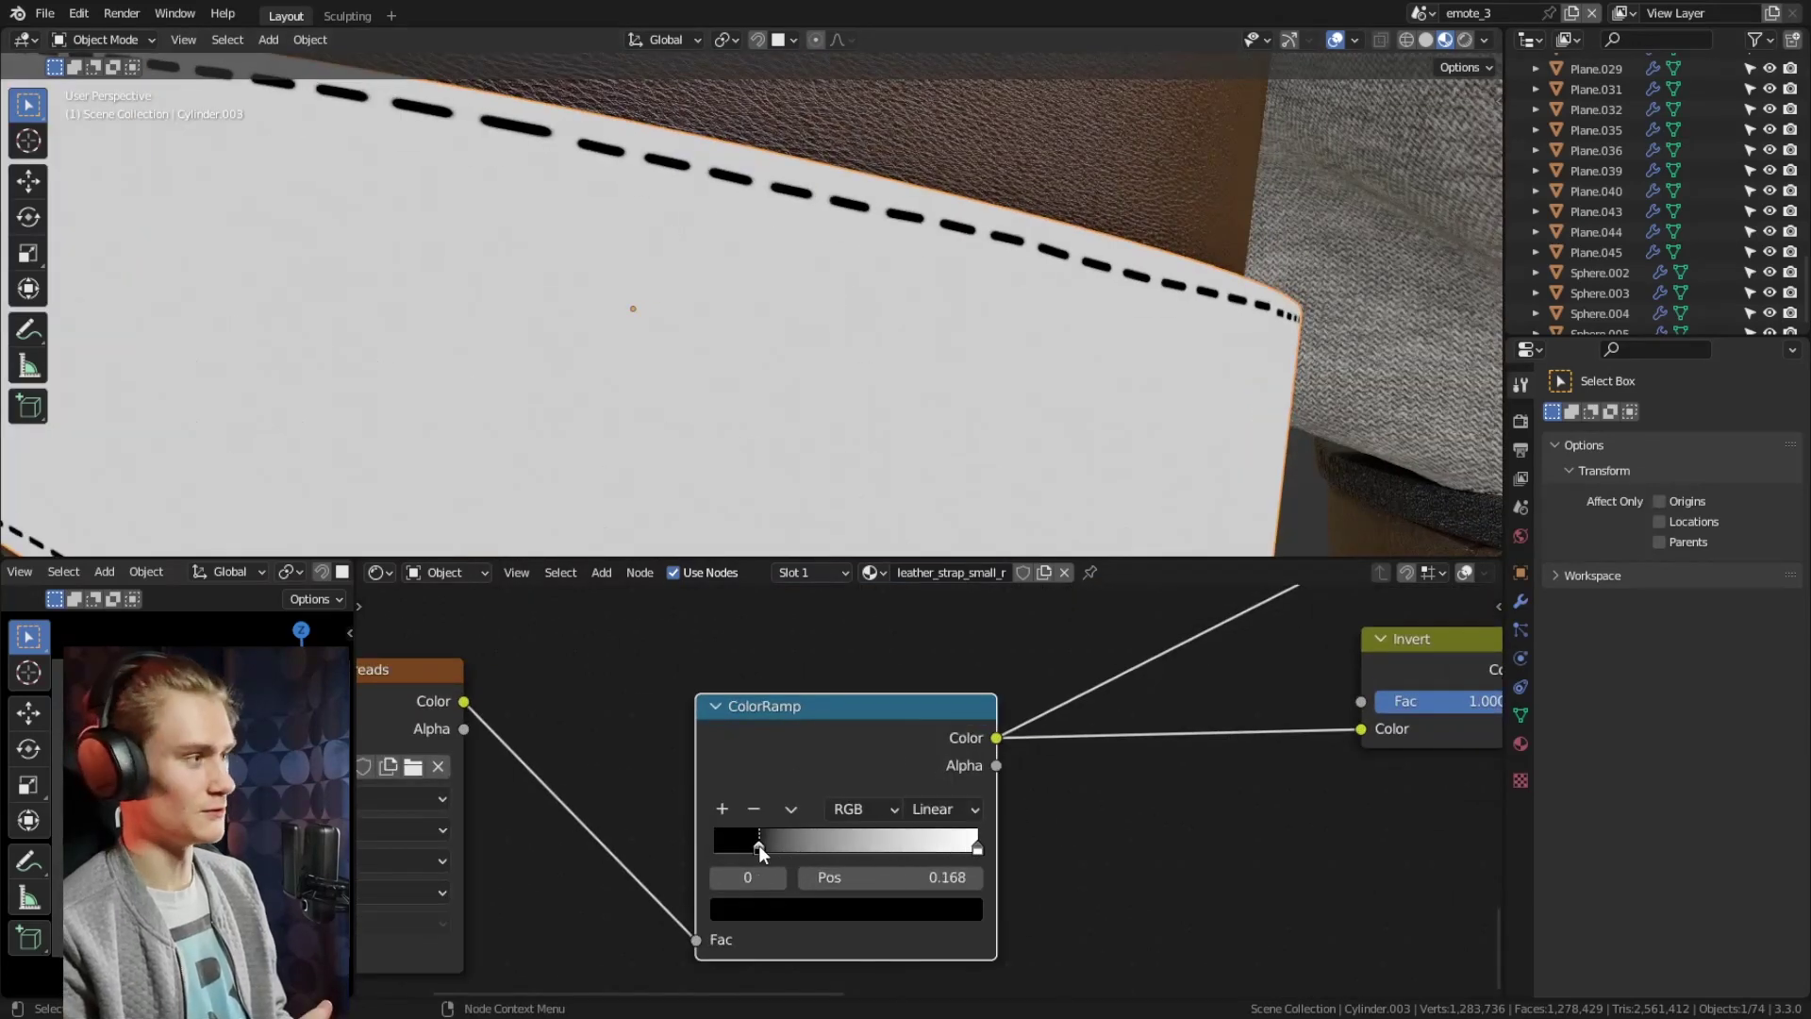
Adjust the thread ColorRamp in leather_strap_small_r and add a Hue Saturation Value node driven by it before the Principled BSDF
{"action": "left_click", "coordinate": [932, 836]}
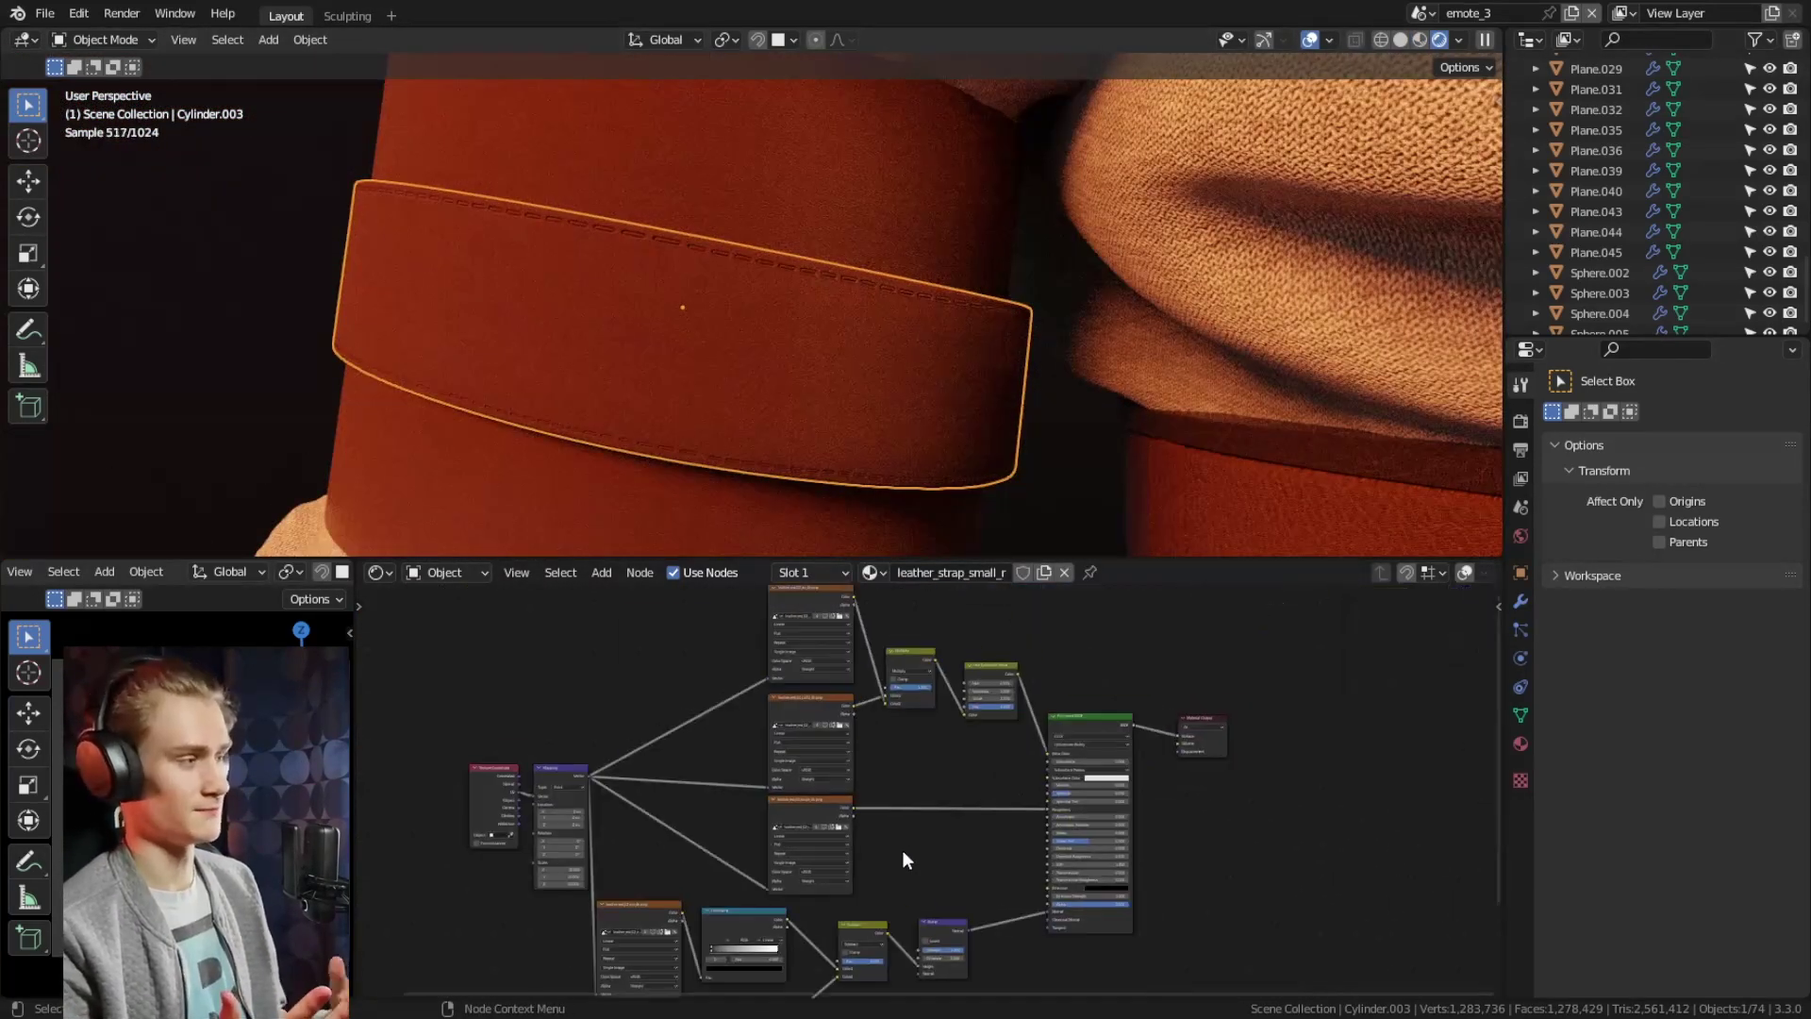
{"action": "middle_click_drag", "start_coordinate": [903, 851], "coordinate": [990, 671]}
{"action": "key", "text": "shift+a"}
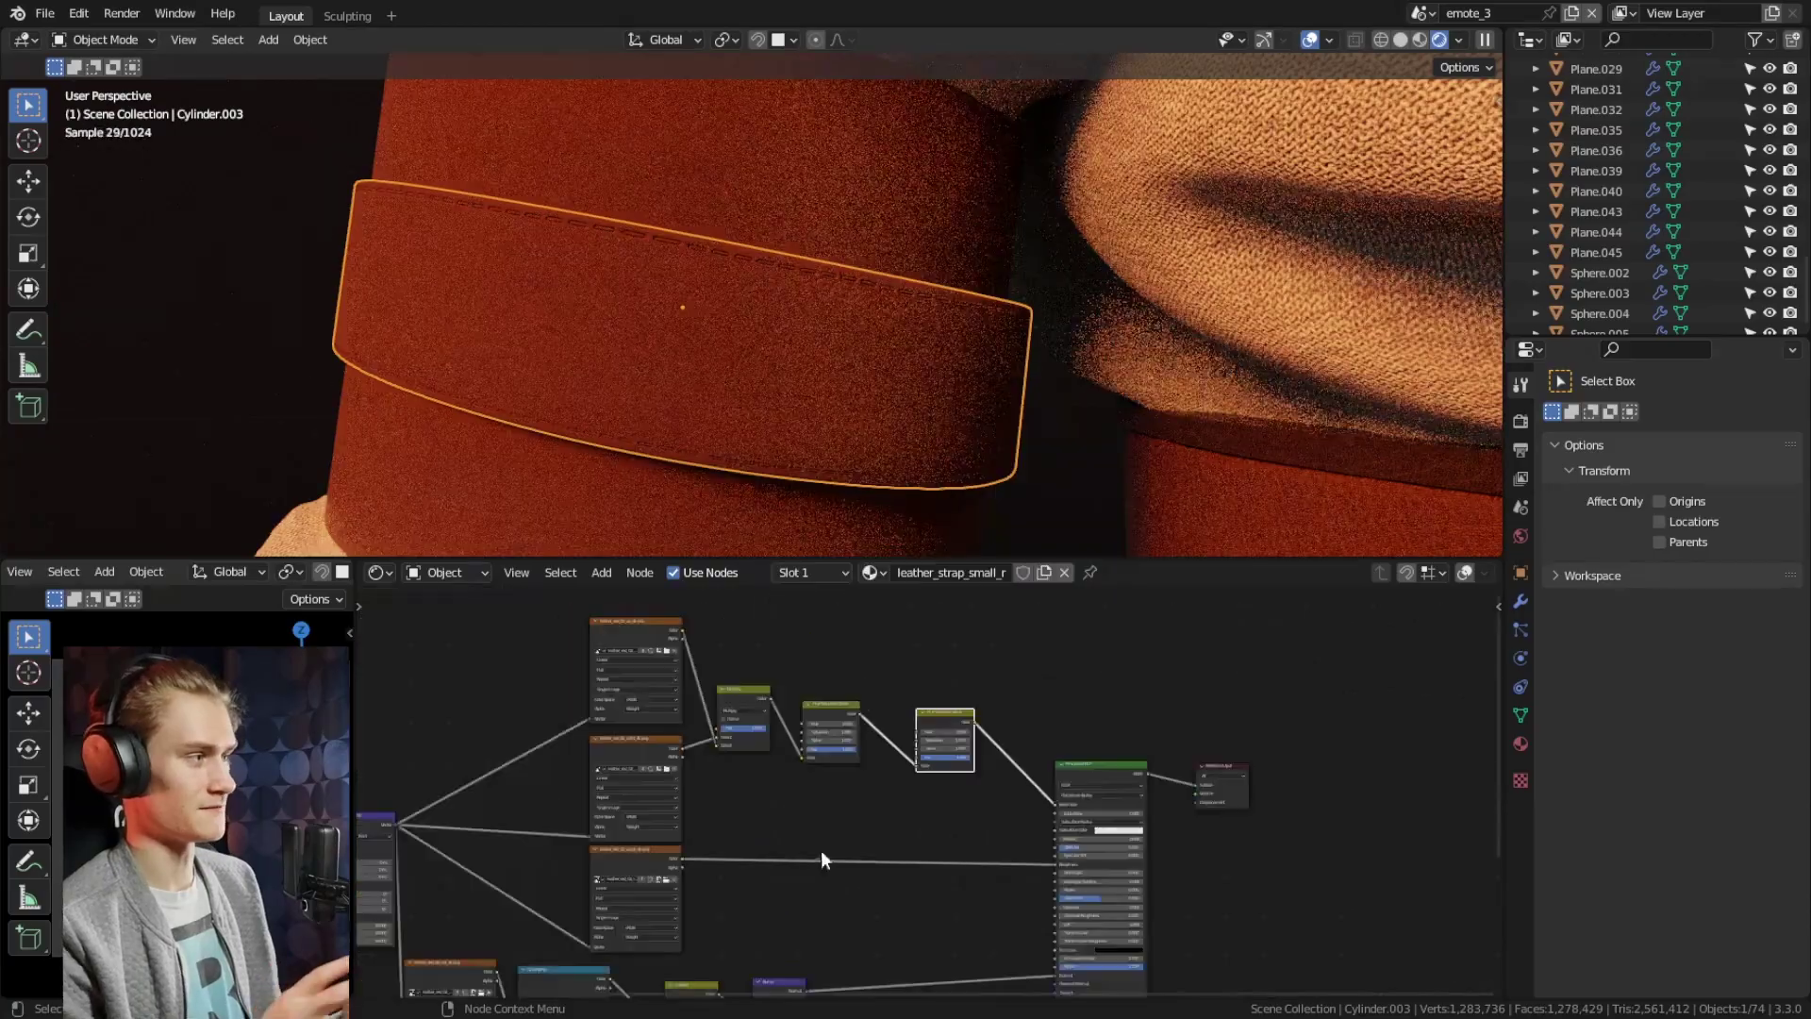
{"action": "left_click_drag", "start_coordinate": [585, 971], "coordinate": [1062, 686]}
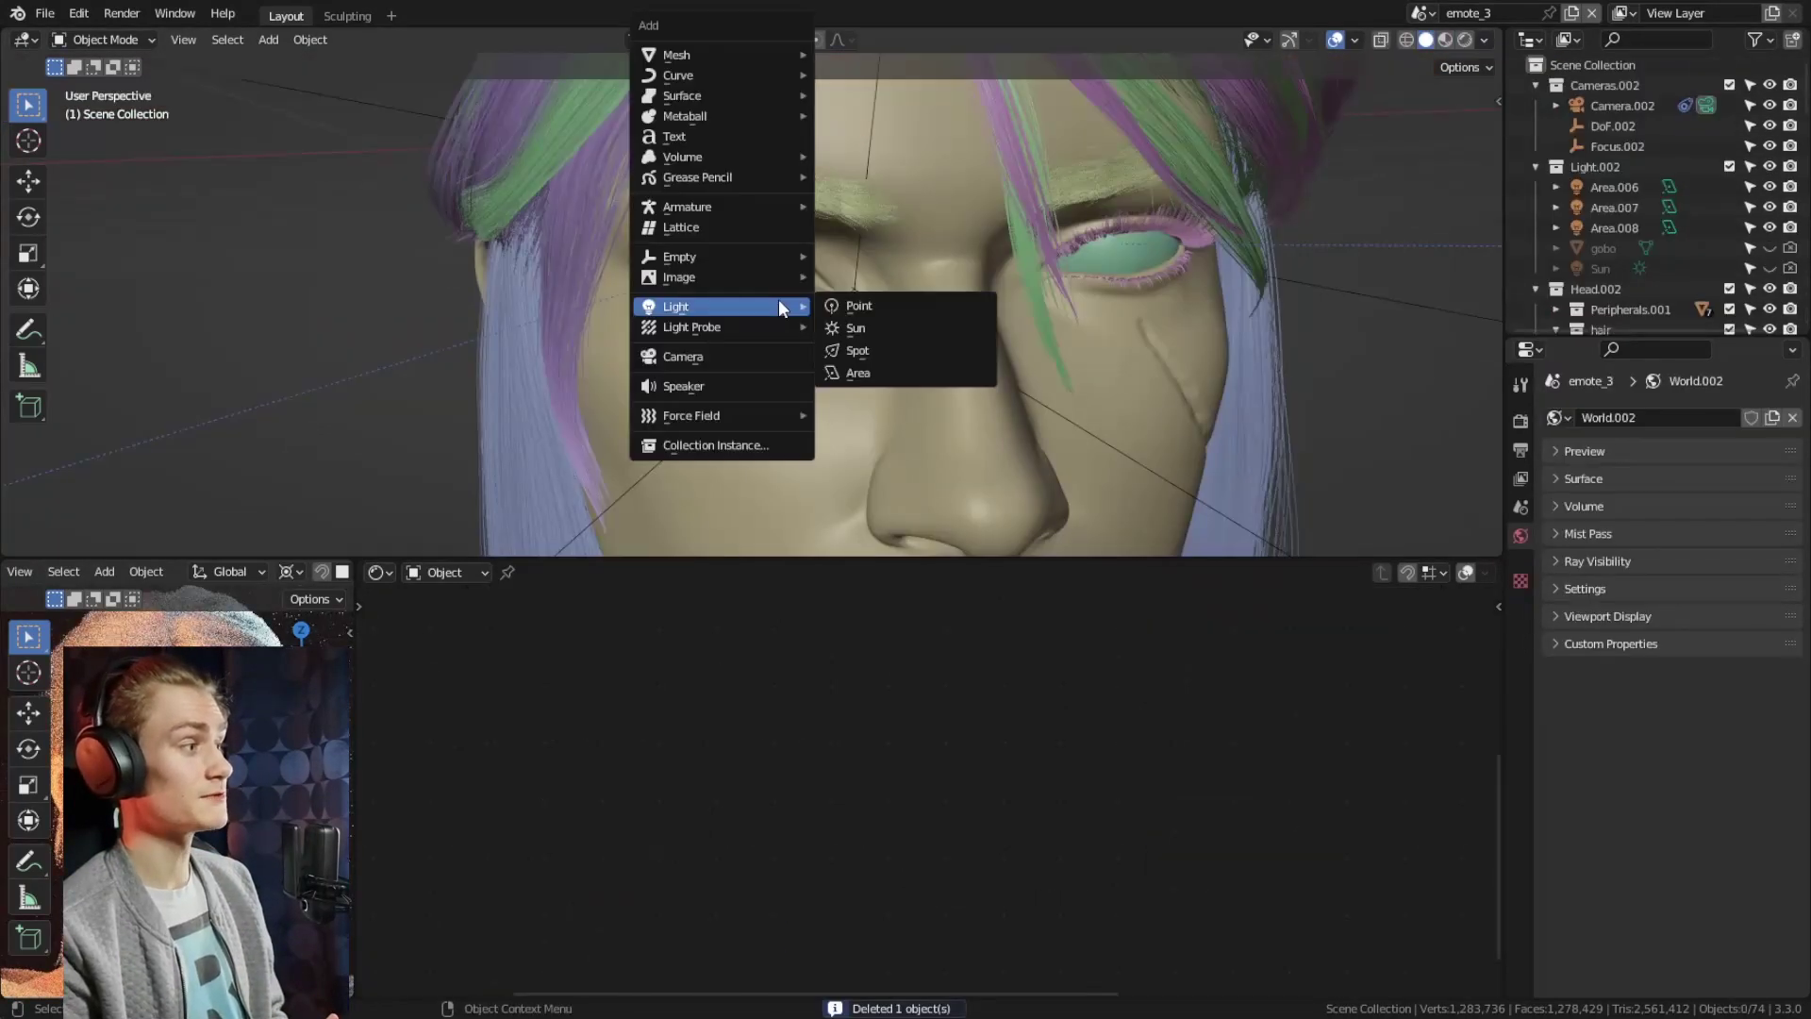
Add a spot light at the character's right eye with 100 W power and a 1.5° spot size
{"action": "left_click", "coordinate": [854, 351]}
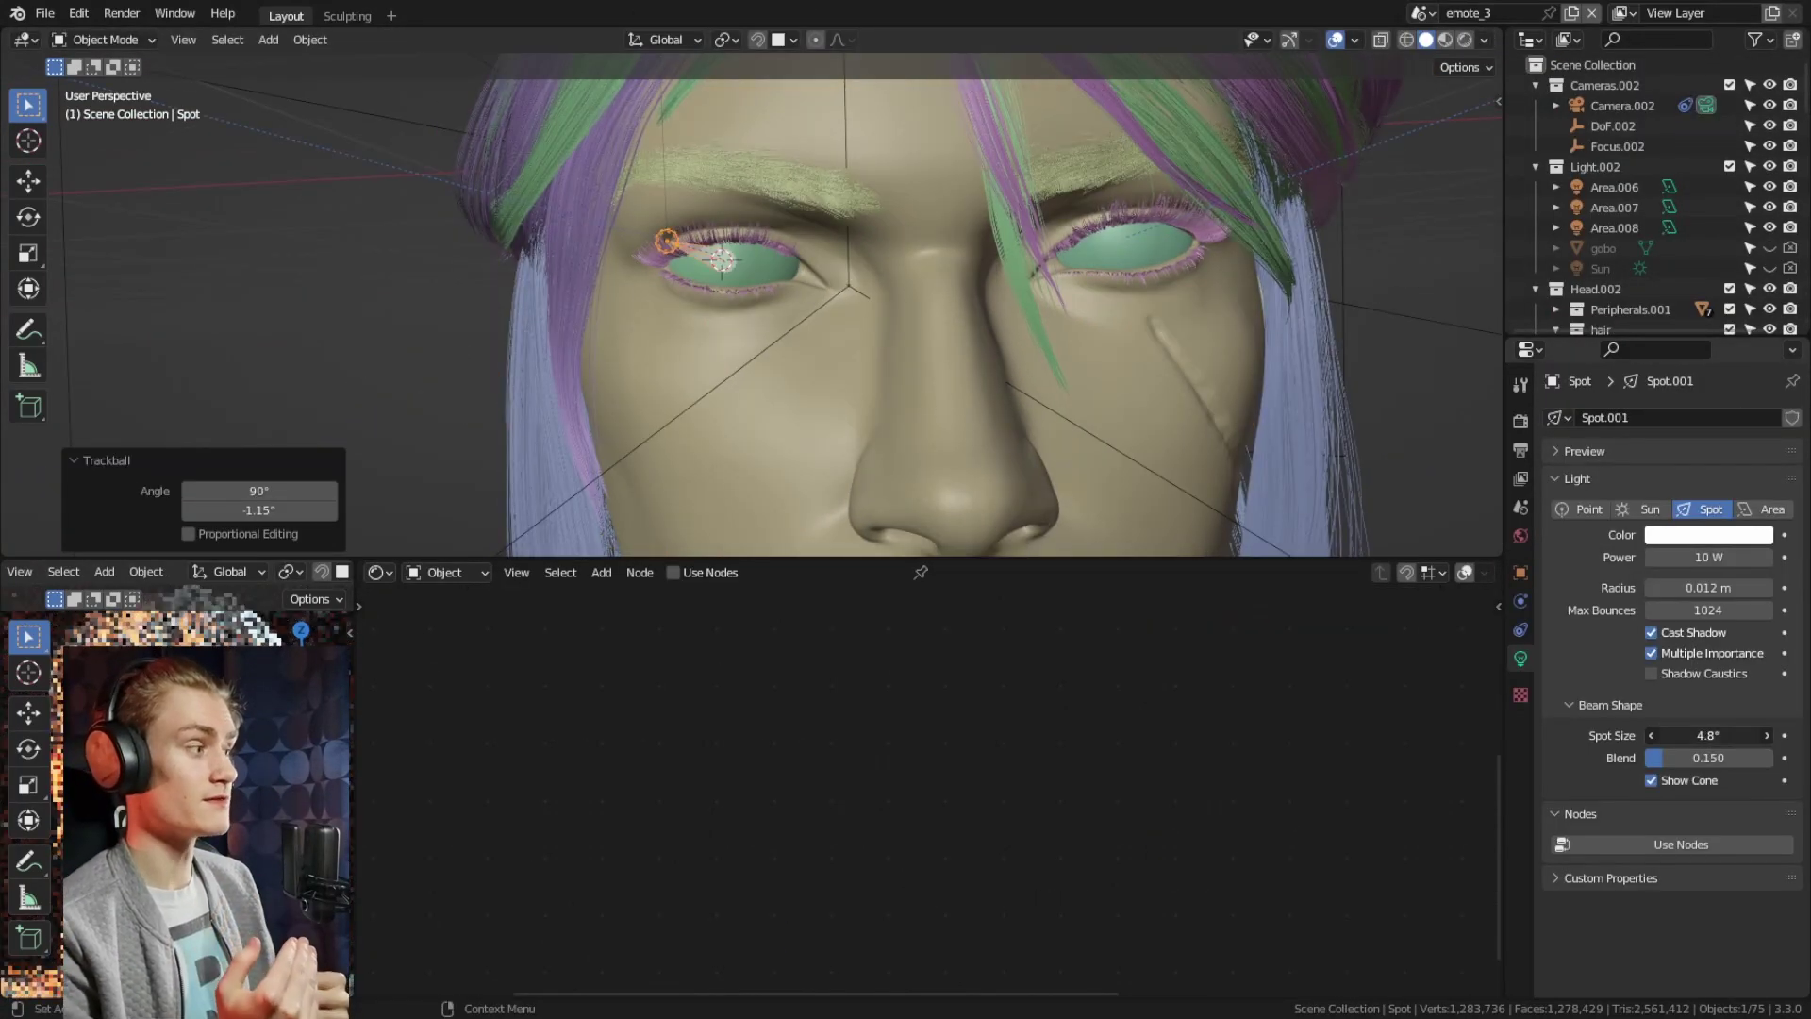
{"action": "type", "text": "00"}
{"action": "key", "text": "Return"}
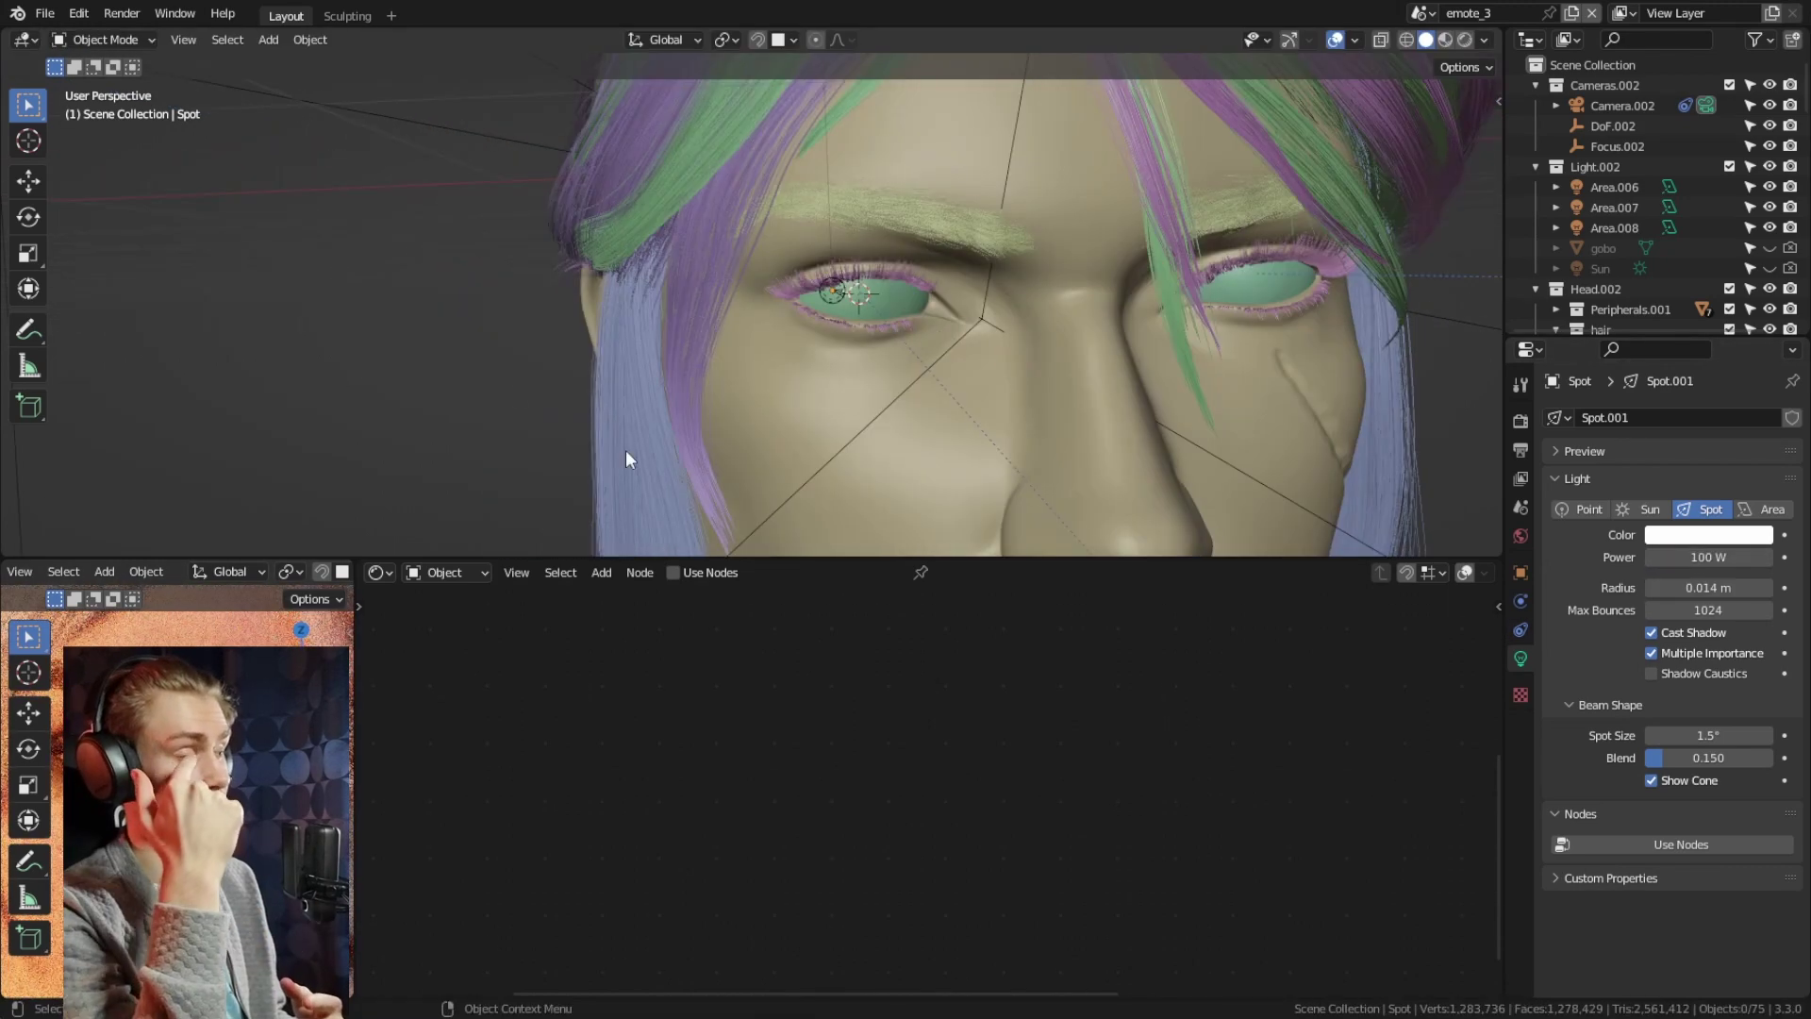
Widen the rendered eye preview and move the spot light about -0.073 m along X, rotating it -11.8° around Z
{"action": "left_click_drag", "start_coordinate": [357, 754], "coordinate": [558, 755]}
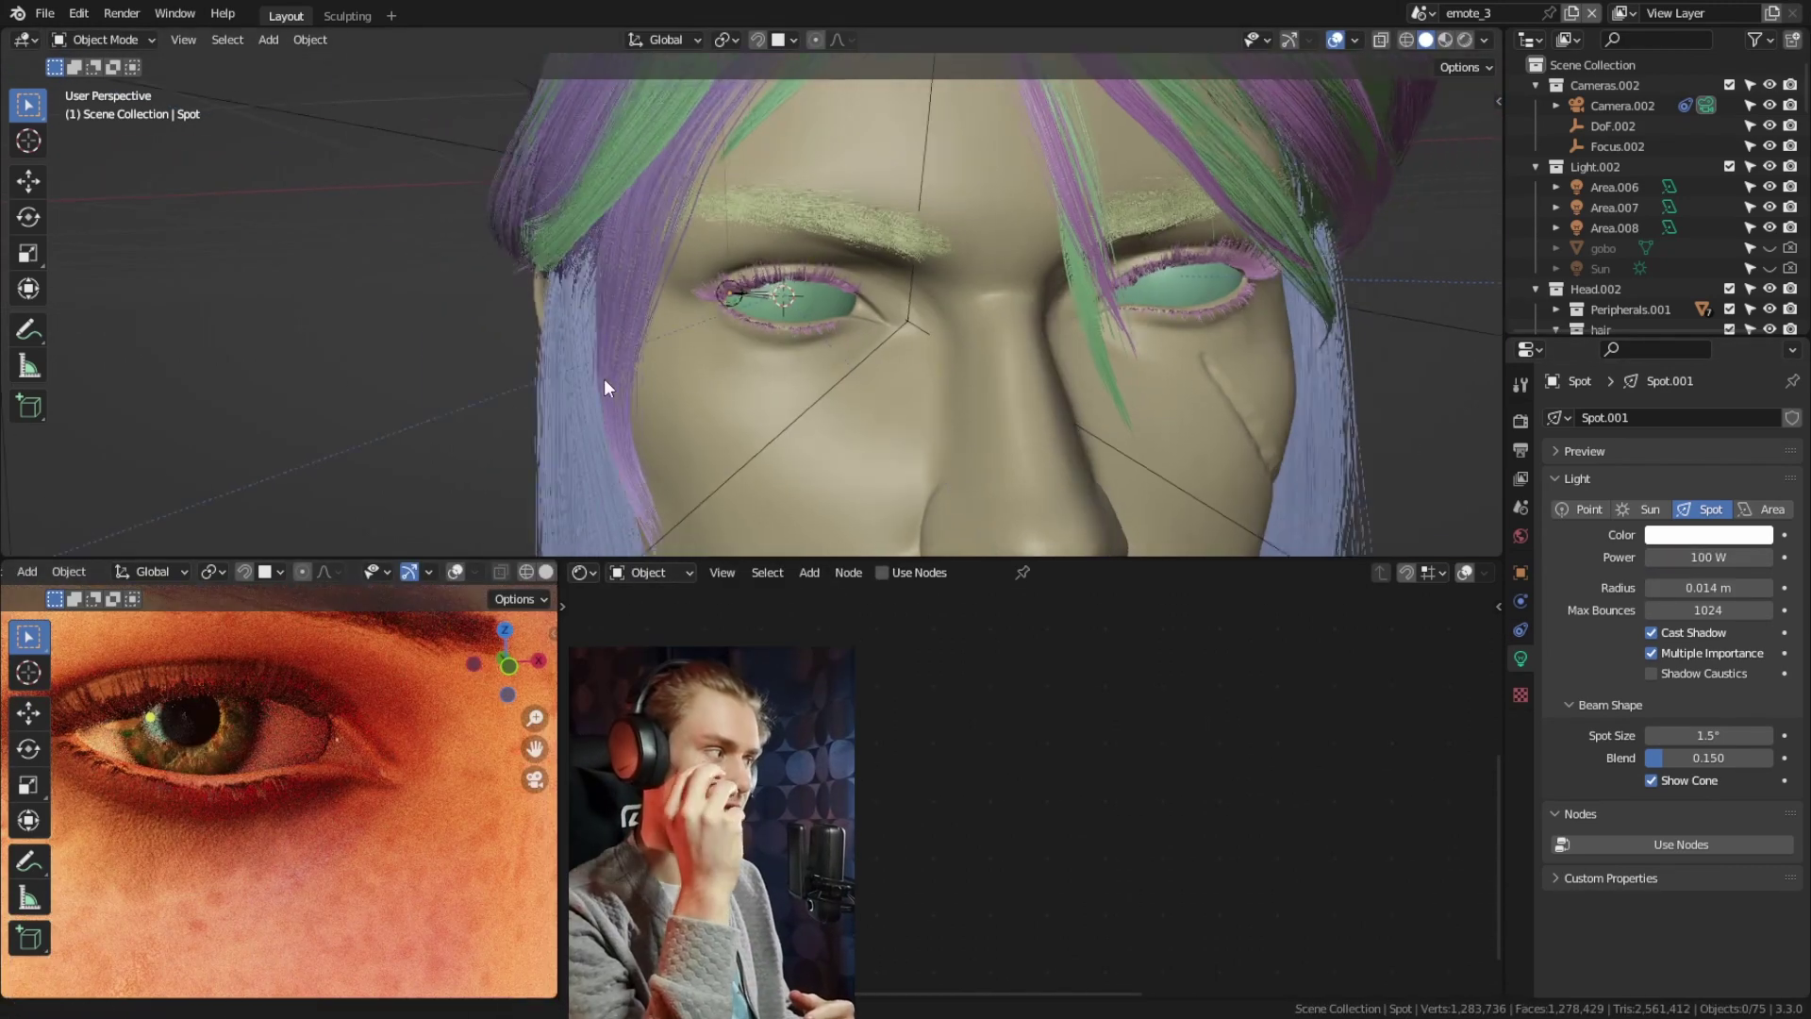
{"action": "left_click_drag", "start_coordinate": [1639, 201], "coordinate": [1639, 202]}
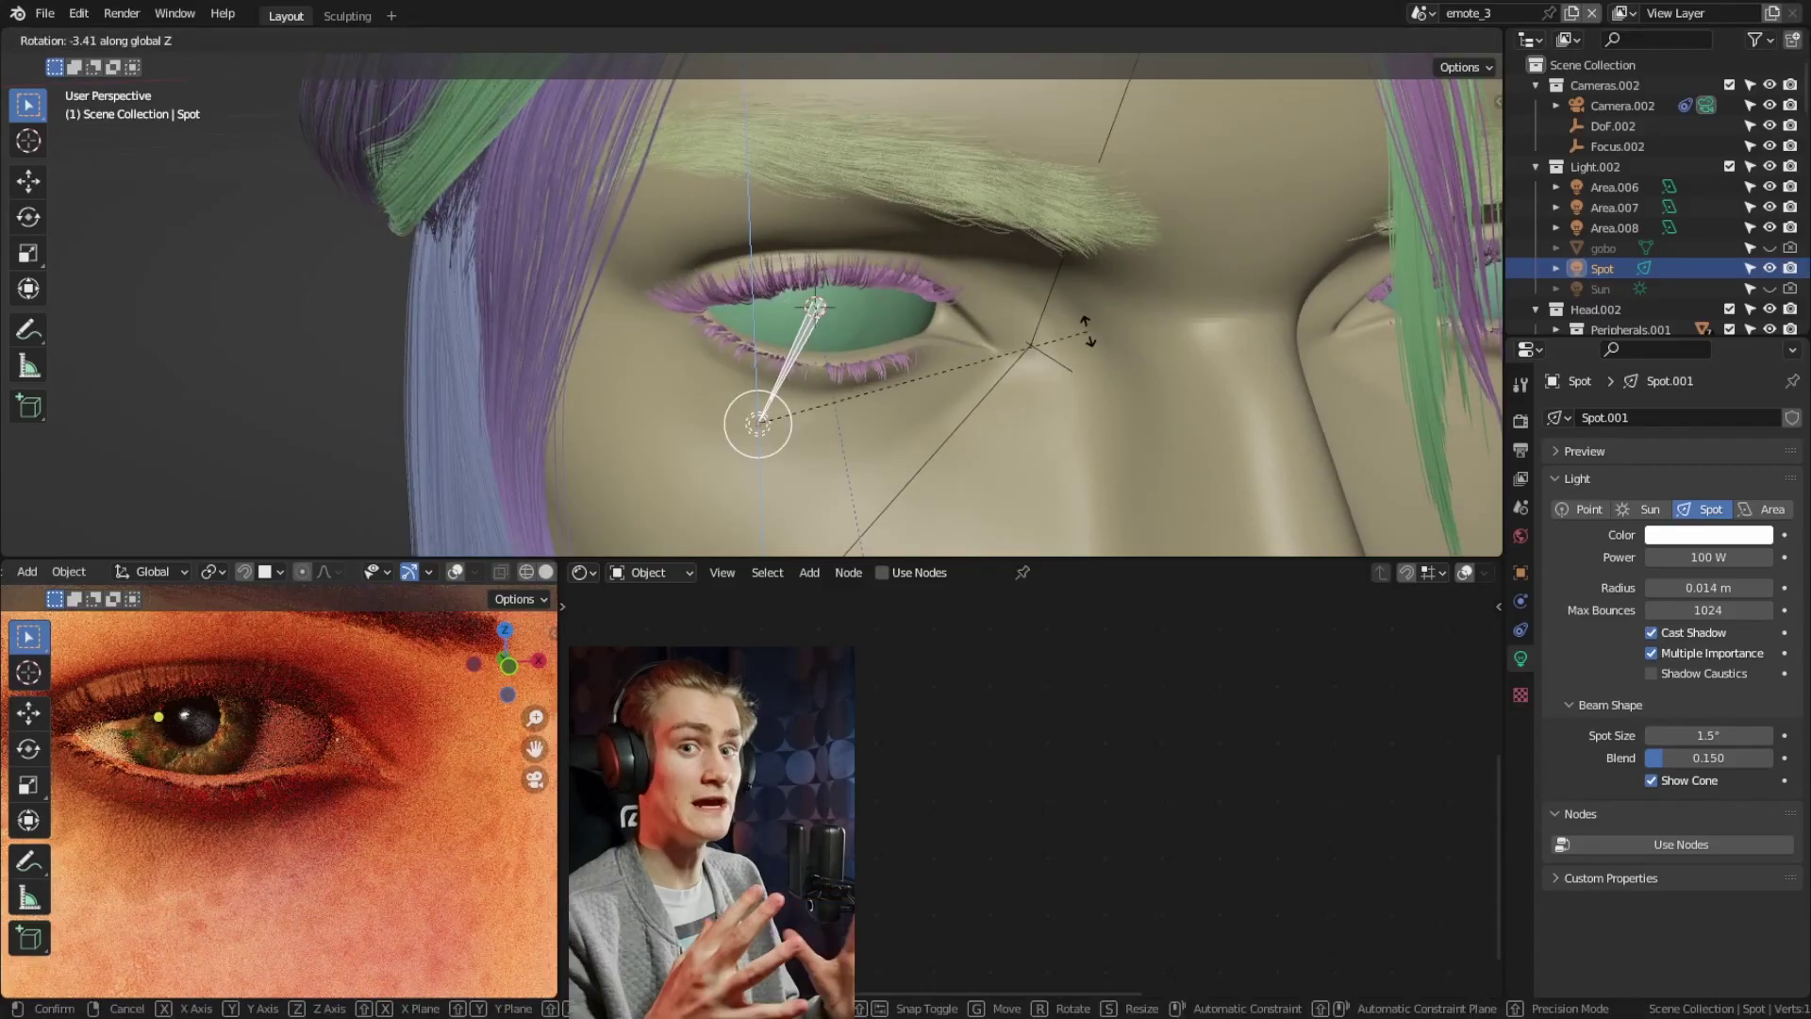
{"action": "left_click", "coordinate": [1066, 321]}
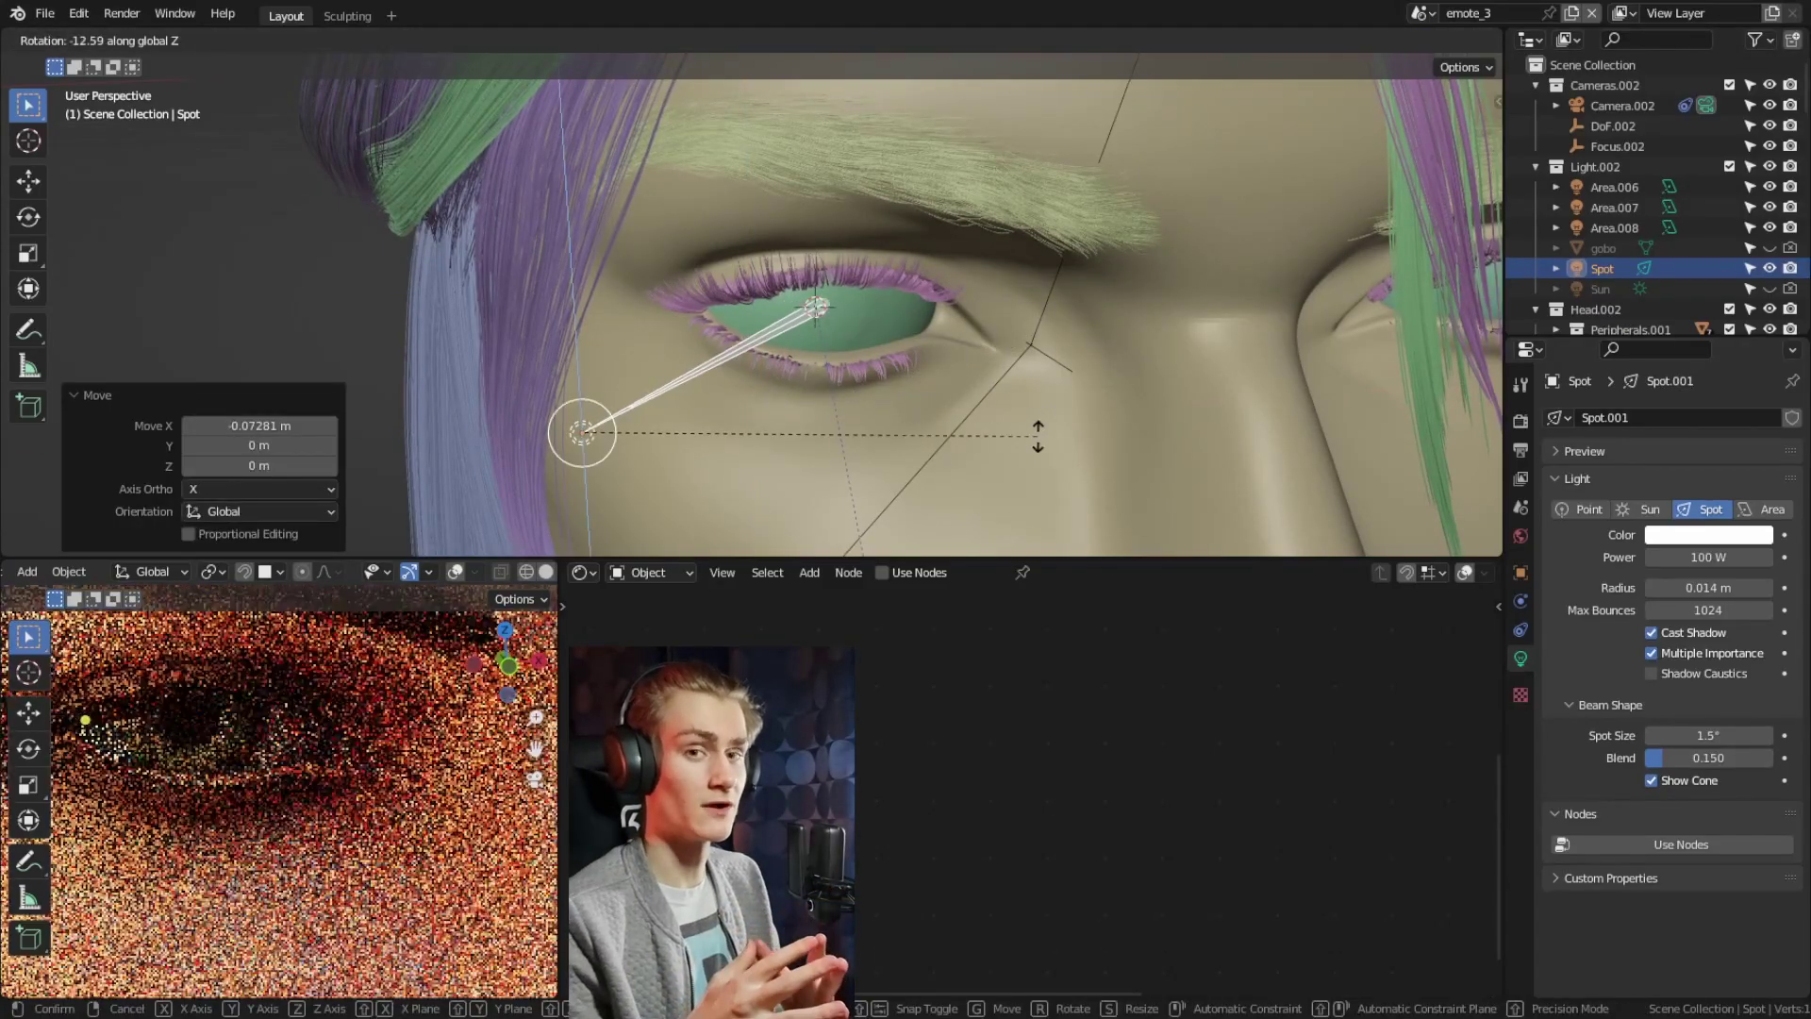
Set the spot light's radius to 0.047 m, its blend to 1 and its spot size to 3.4°
{"action": "left_click_drag", "start_coordinate": [1698, 587], "coordinate": [1747, 587]}
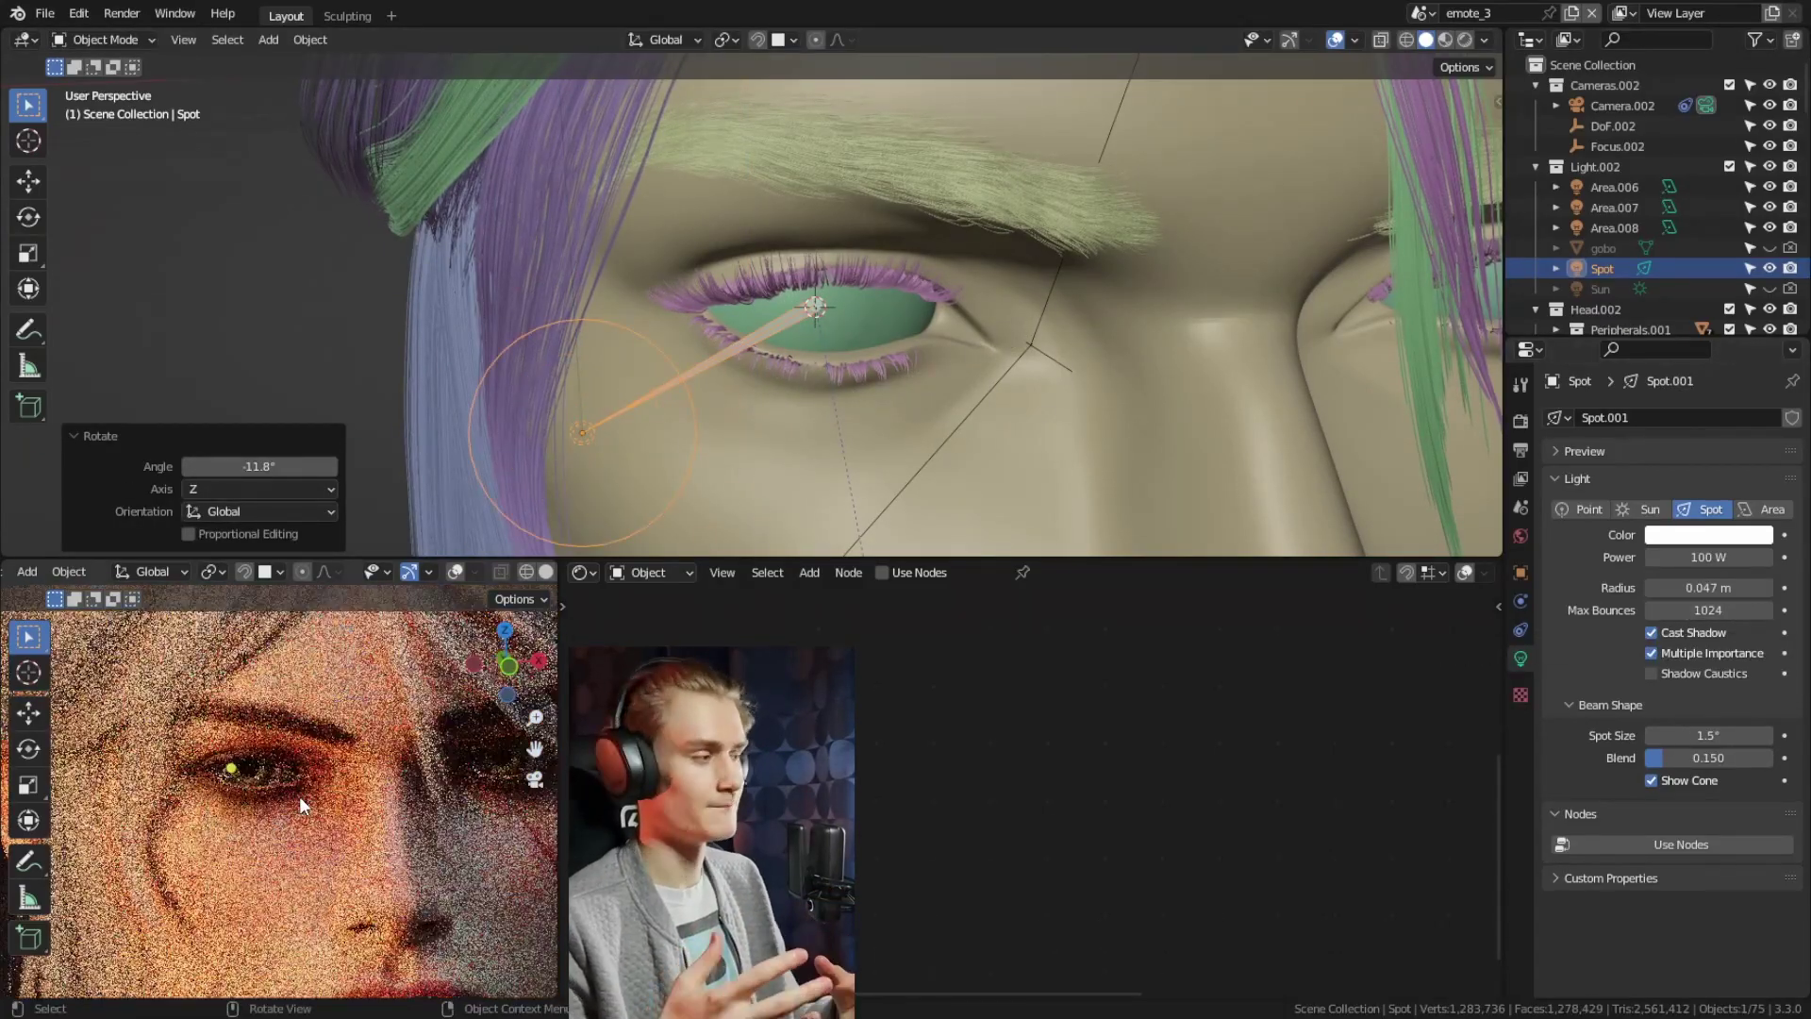
{"action": "left_click", "coordinate": [219, 347]}
{"action": "scroll", "coordinate": [257, 760], "scroll_direction": "up", "scroll_amount": 5}
{"action": "key", "text": "ctrl+z"}
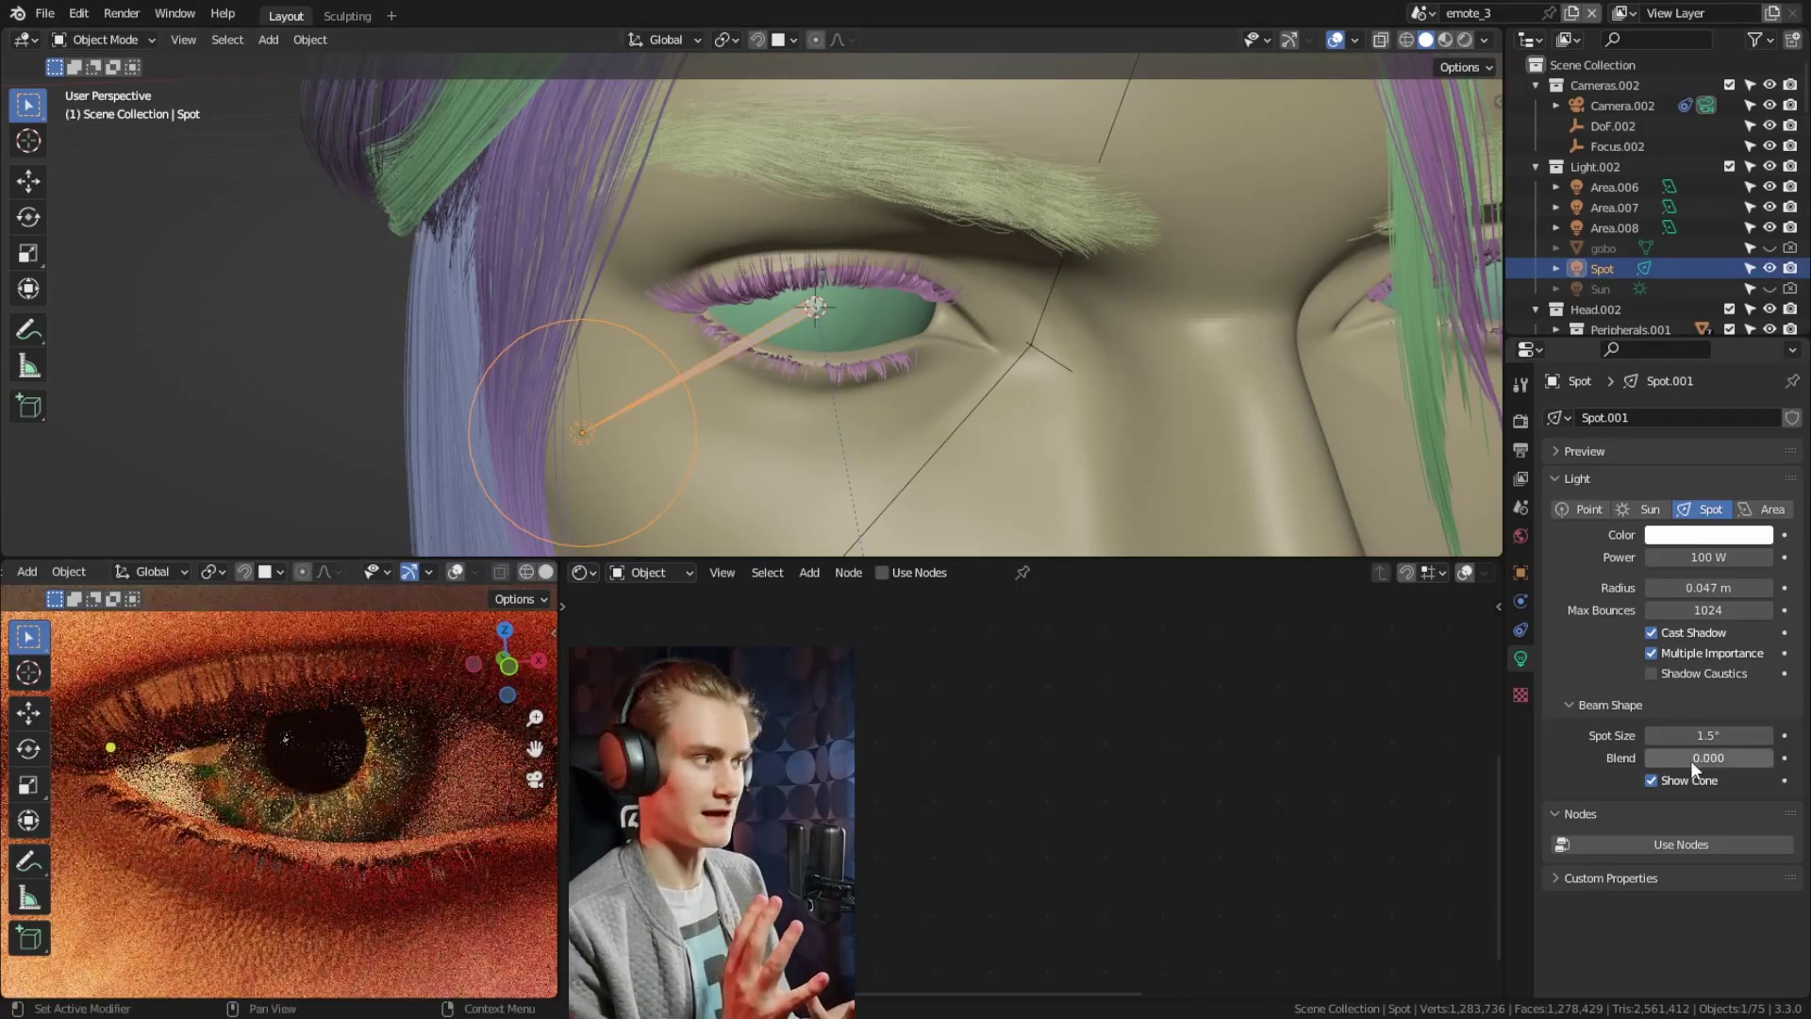
{"action": "left_click_drag", "start_coordinate": [1691, 760], "coordinate": [1745, 735]}
Raise the spot light about 0.021 m along Z and rotate it around the X axis to aim at the right eye
{"action": "key", "text": "g"}
{"action": "key", "text": "z"}
{"action": "left_click", "coordinate": [1002, 383]}
{"action": "key", "text": "r"}
{"action": "key", "text": "x"}
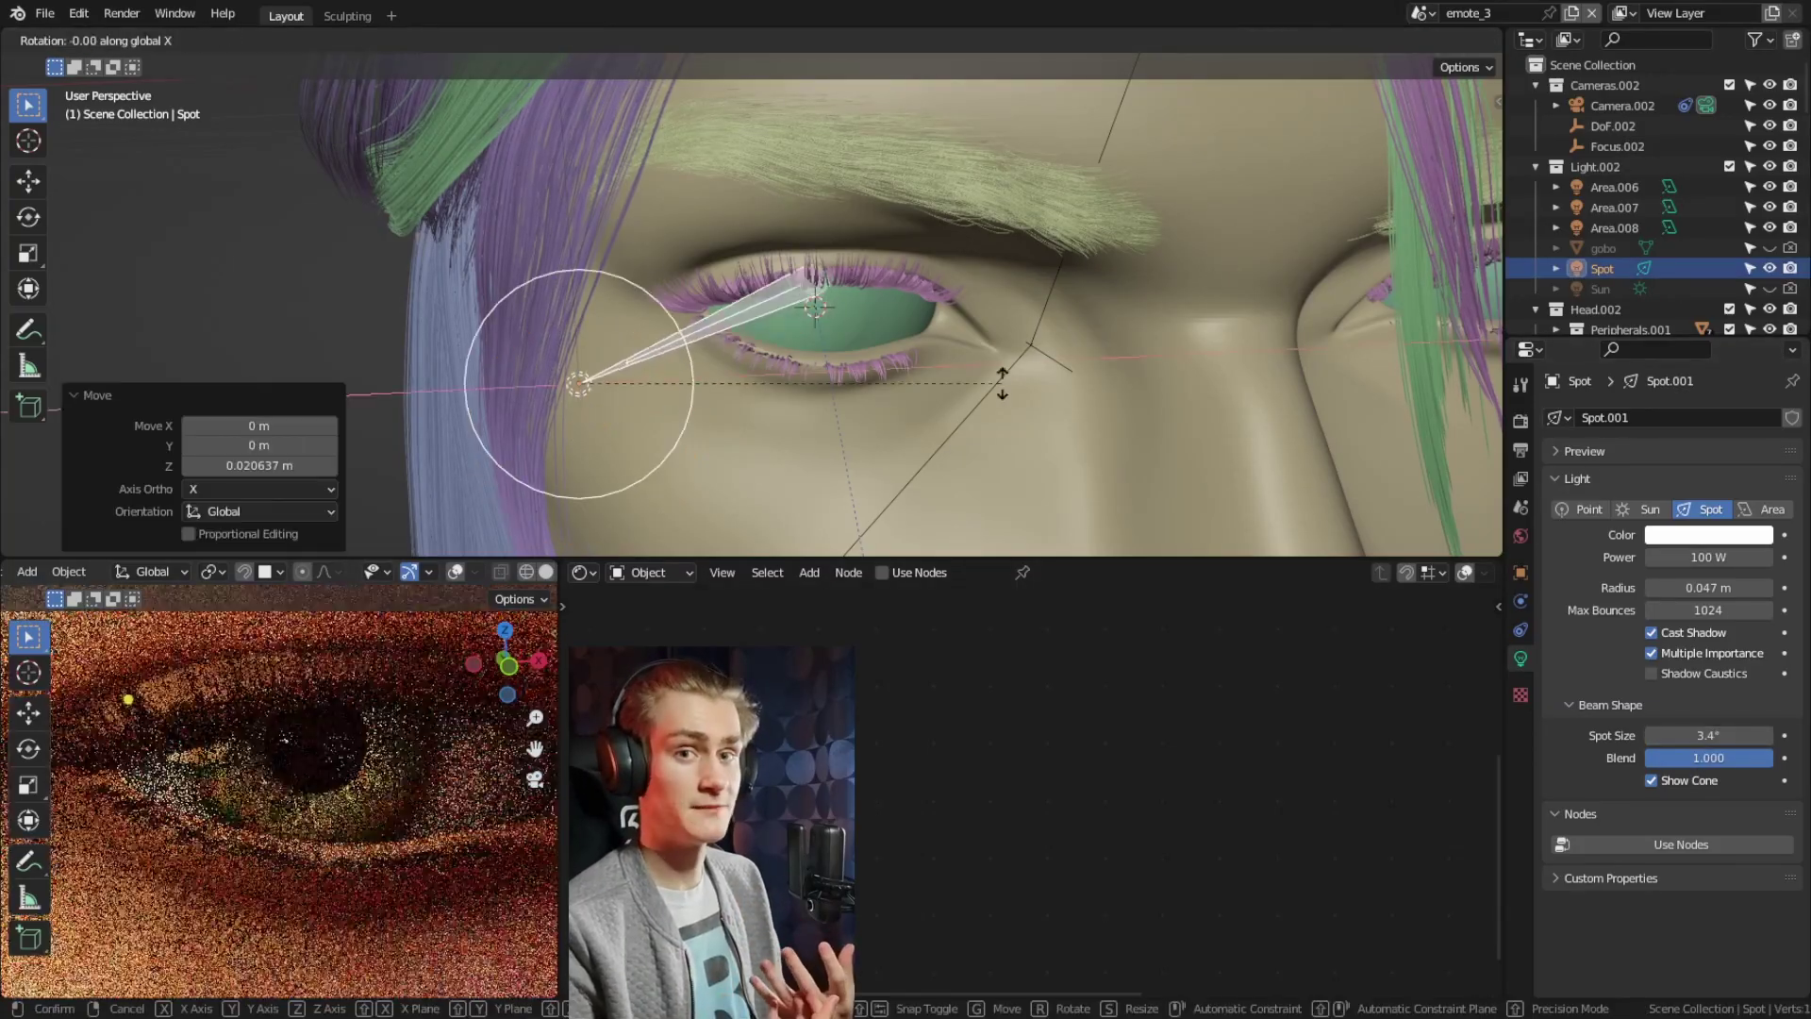
{"action": "key", "text": "Return"}
Duplicate the spot light about 0.57 m along X to the left eye and set the copy's radius to 0.007 m
{"action": "scroll", "coordinate": [943, 443], "scroll_direction": "down", "scroll_amount": 4}
{"action": "key", "text": "shift+d"}
{"action": "key", "text": "x"}
{"action": "left_click", "coordinate": [943, 445]}
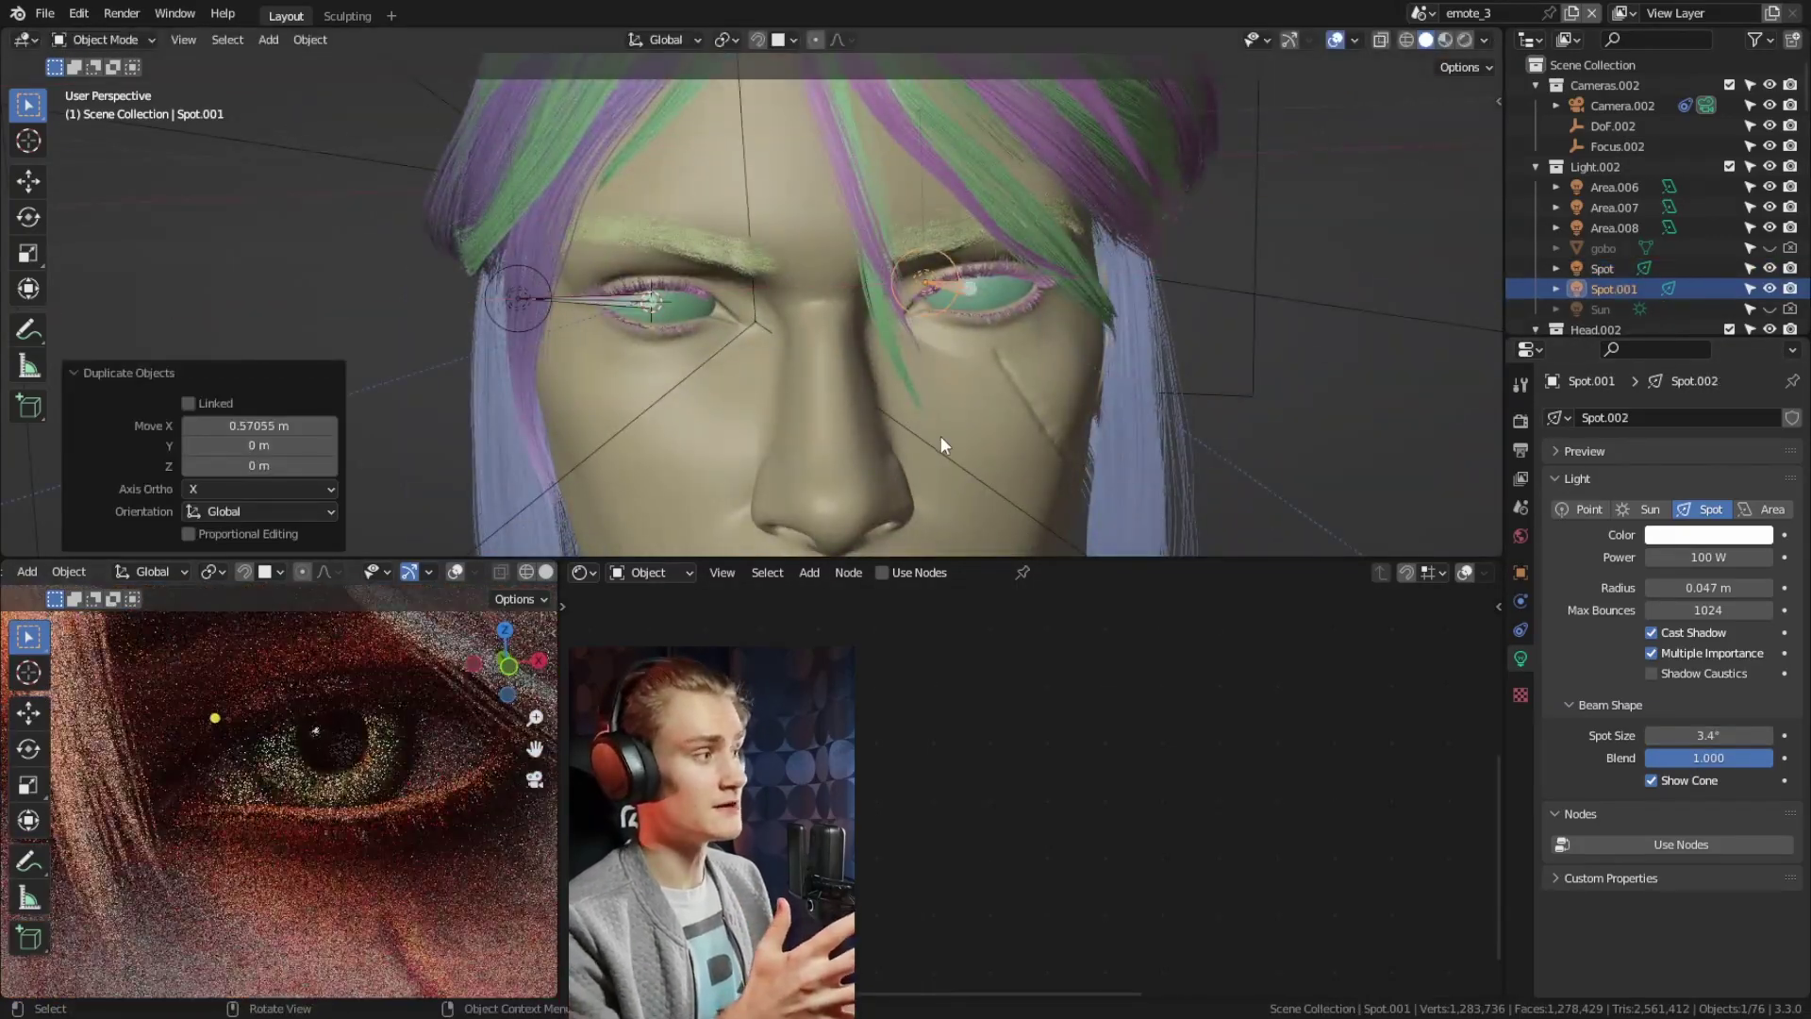
{"action": "scroll", "coordinate": [904, 394], "scroll_direction": "up", "scroll_amount": 5}
{"action": "left_click_drag", "start_coordinate": [1707, 587], "coordinate": [1669, 586]}
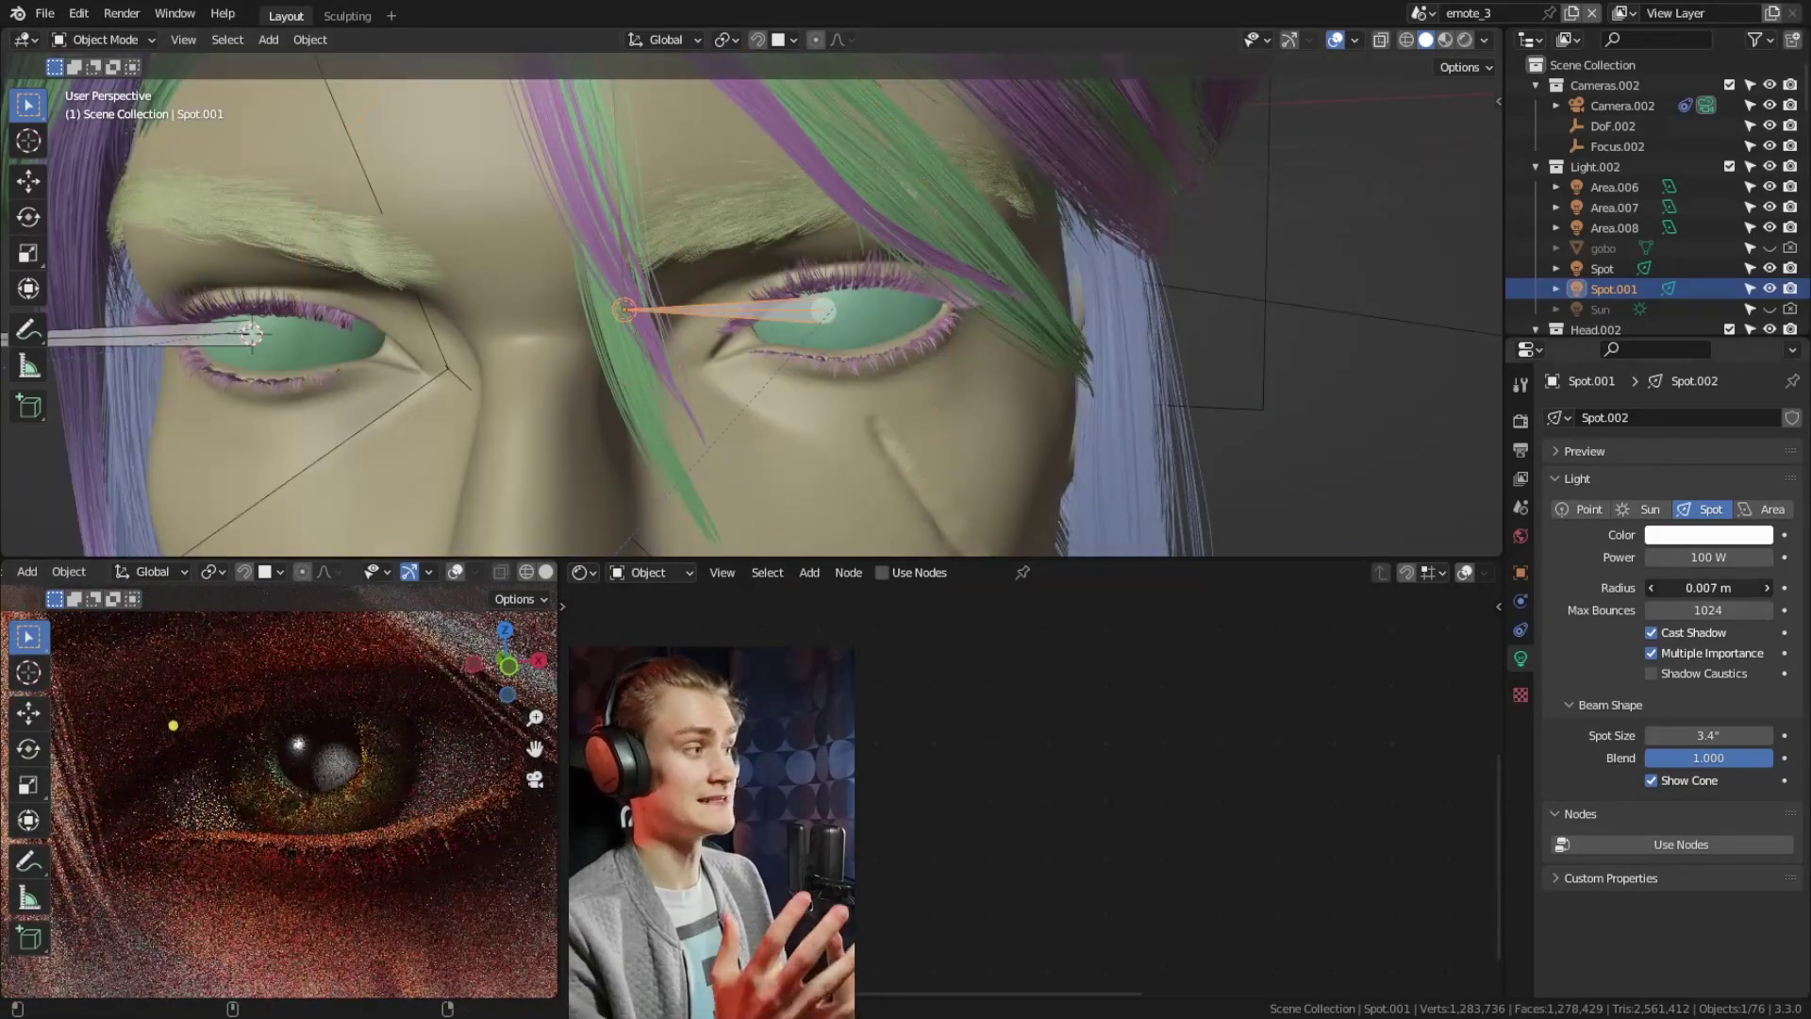
Open the left eye mesh for face editing and display its eye_inside material from Slot 3 in the node editor
{"action": "scroll", "coordinate": [971, 380], "scroll_direction": "down", "scroll_amount": 6}
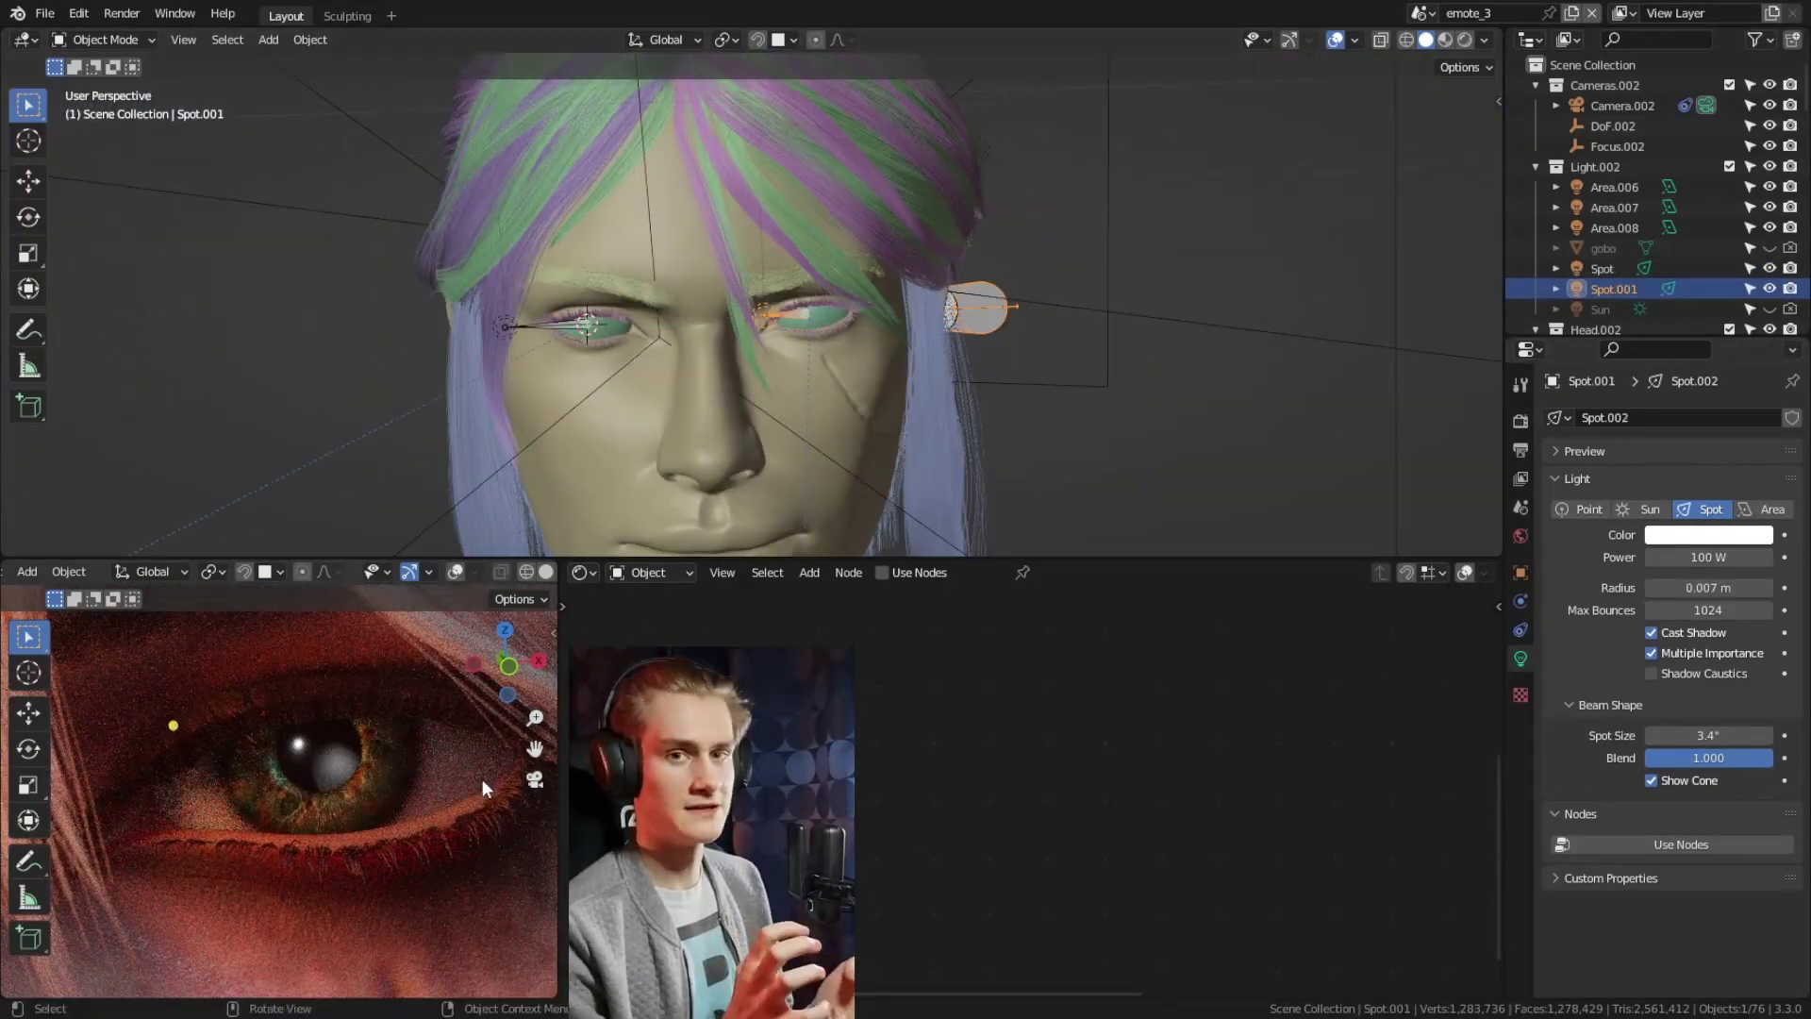
{"action": "left_click", "coordinate": [802, 316]}
{"action": "key", "text": "Tab"}
{"action": "key", "text": "KP_Decimal"}
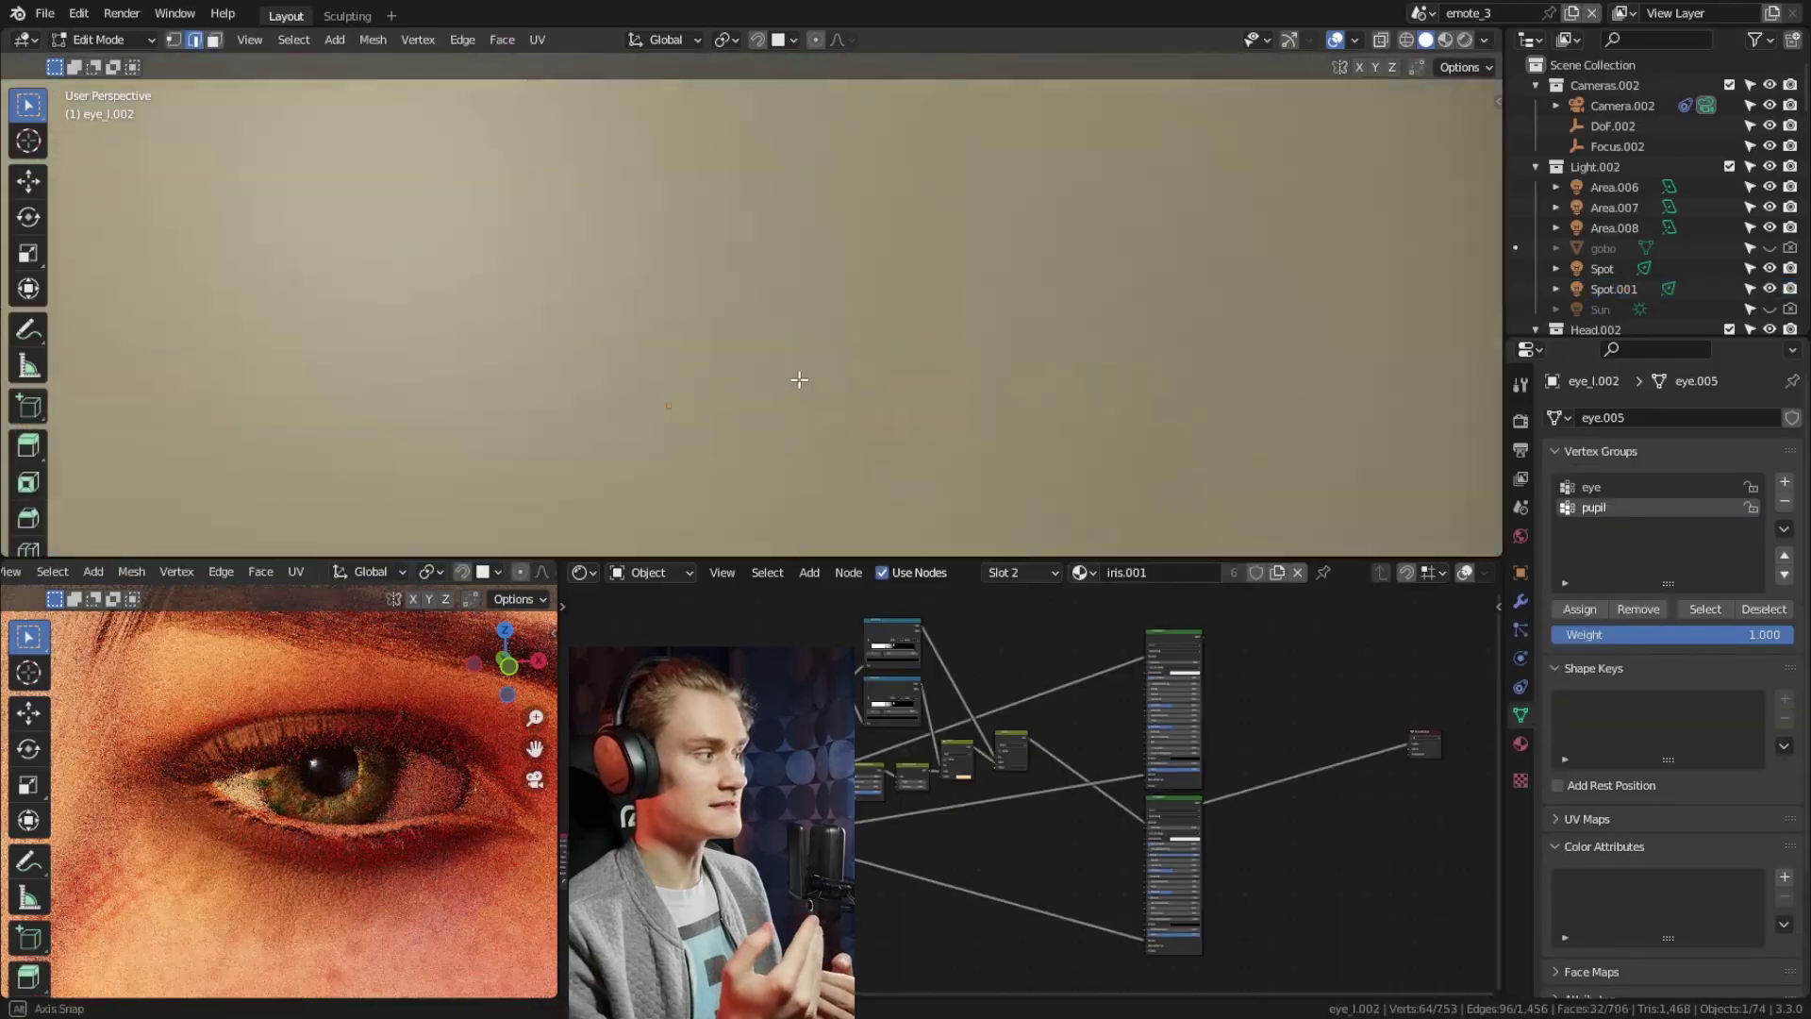
{"action": "key", "text": "3"}
{"action": "scroll", "coordinate": [798, 379], "scroll_direction": "down", "scroll_amount": 6}
{"action": "left_click", "coordinate": [1022, 572]}
{"action": "left_click", "coordinate": [1024, 613]}
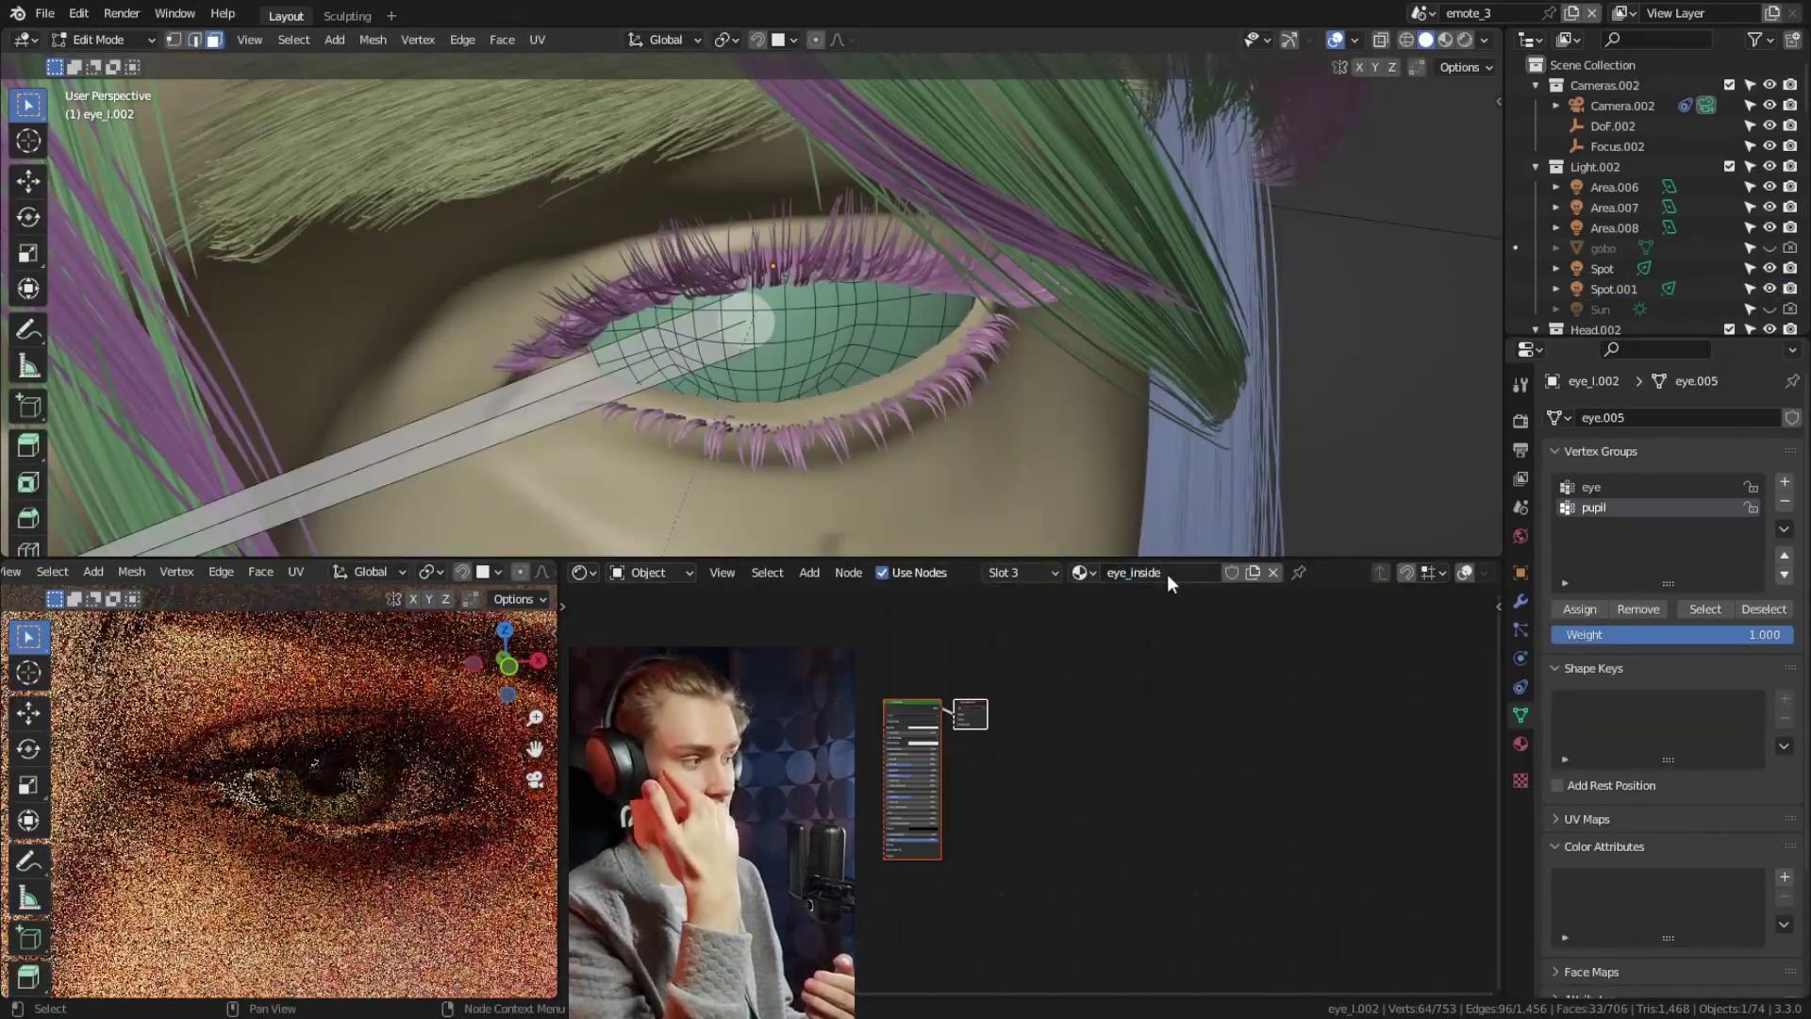
Make the left eye see-through, finish mesh editing, and connect eye_inside's Principled BSDF to the Surface input of the Material Output
{"action": "scroll", "coordinate": [1019, 856], "scroll_direction": "up", "scroll_amount": 4}
{"action": "key", "text": "alt+z"}
{"action": "left_click", "coordinate": [1520, 743]}
{"action": "key", "text": "Tab"}
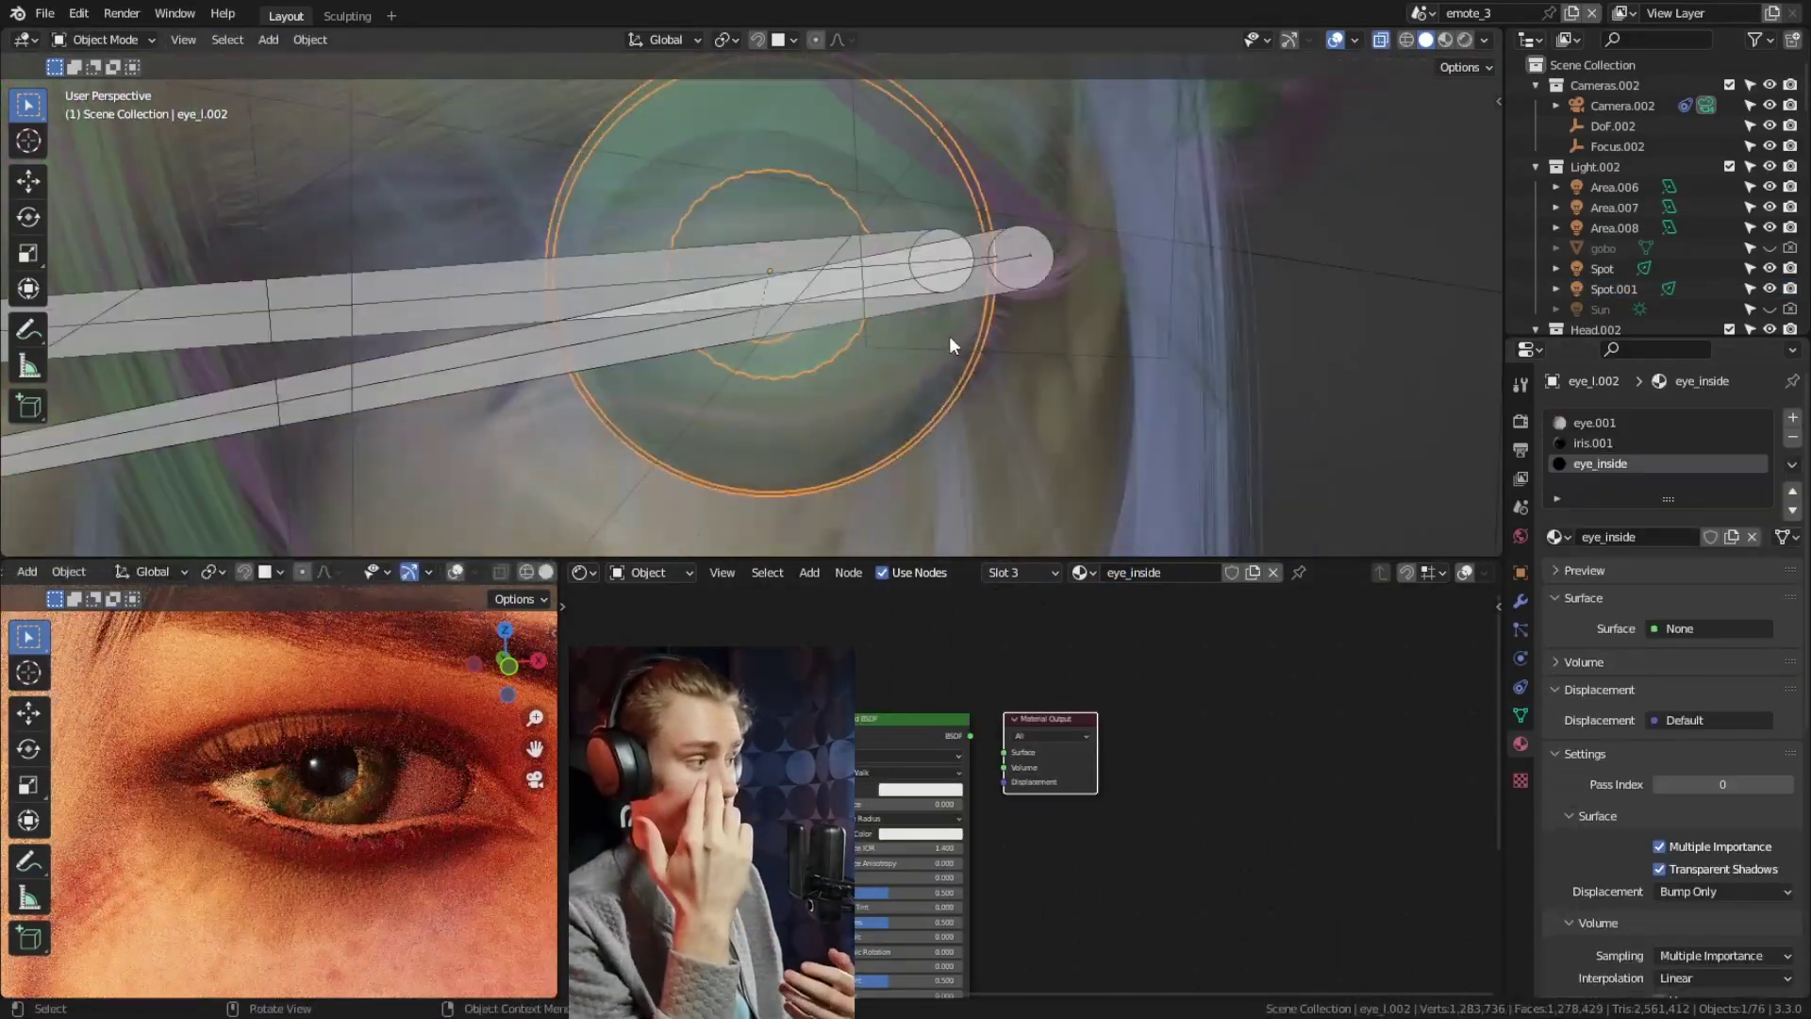
{"action": "left_click_drag", "start_coordinate": [970, 736], "coordinate": [1004, 751]}
{"action": "key", "text": "Home"}
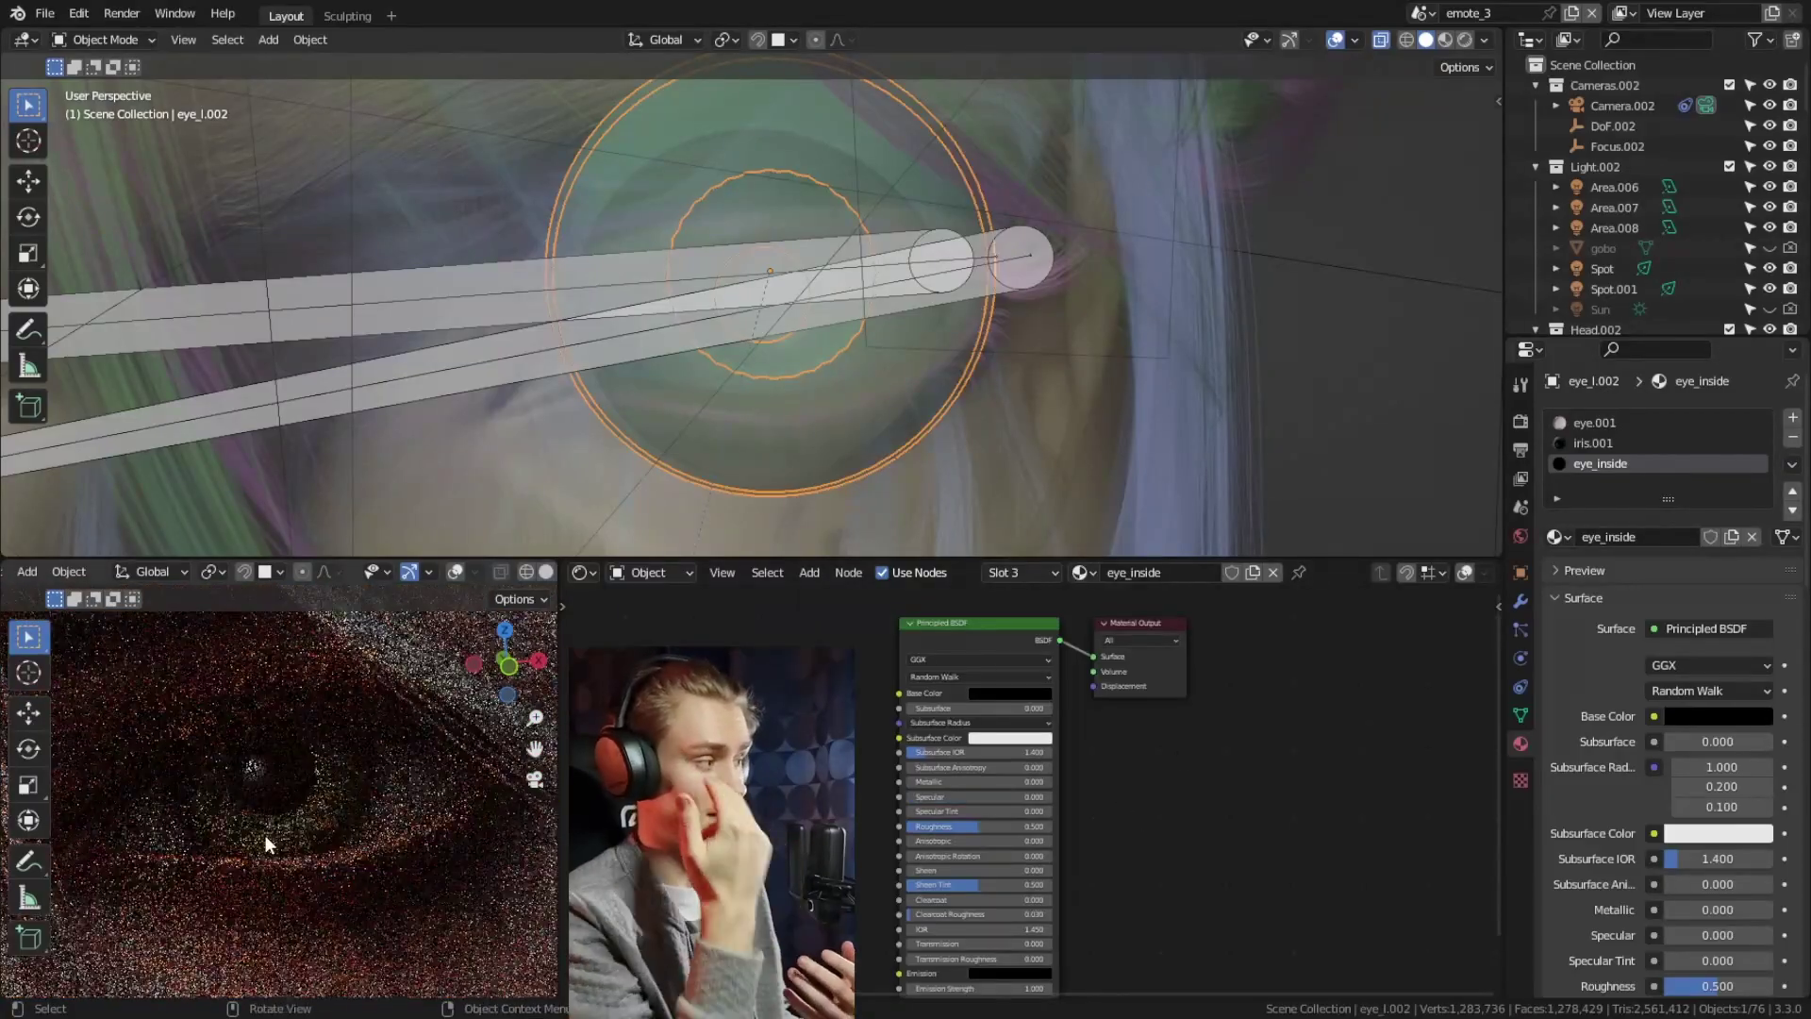
{"action": "scroll", "coordinate": [939, 799], "scroll_direction": "up", "scroll_amount": 5}
{"action": "left_click", "coordinate": [938, 799]}
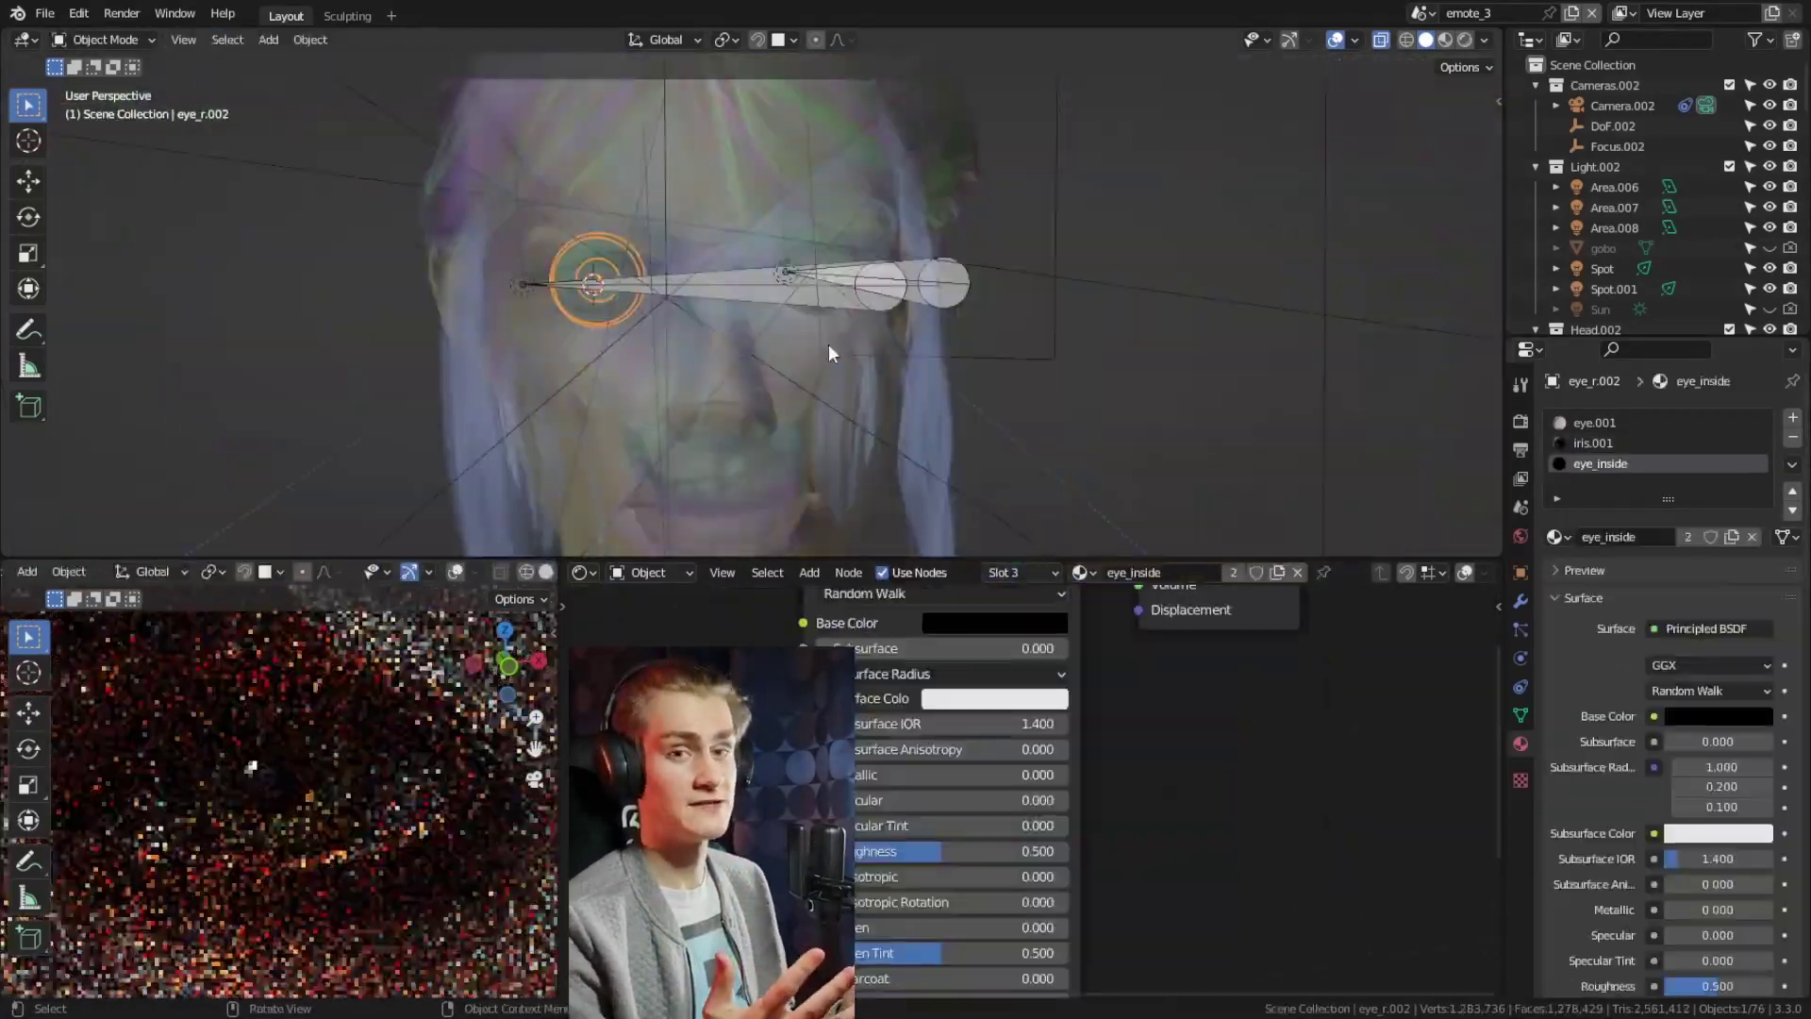
Rotate the left eye's spot light Spot.001 around the Z axis to adjust its aim at the eye
{"action": "scroll", "coordinate": [820, 349], "scroll_direction": "up", "scroll_amount": 5}
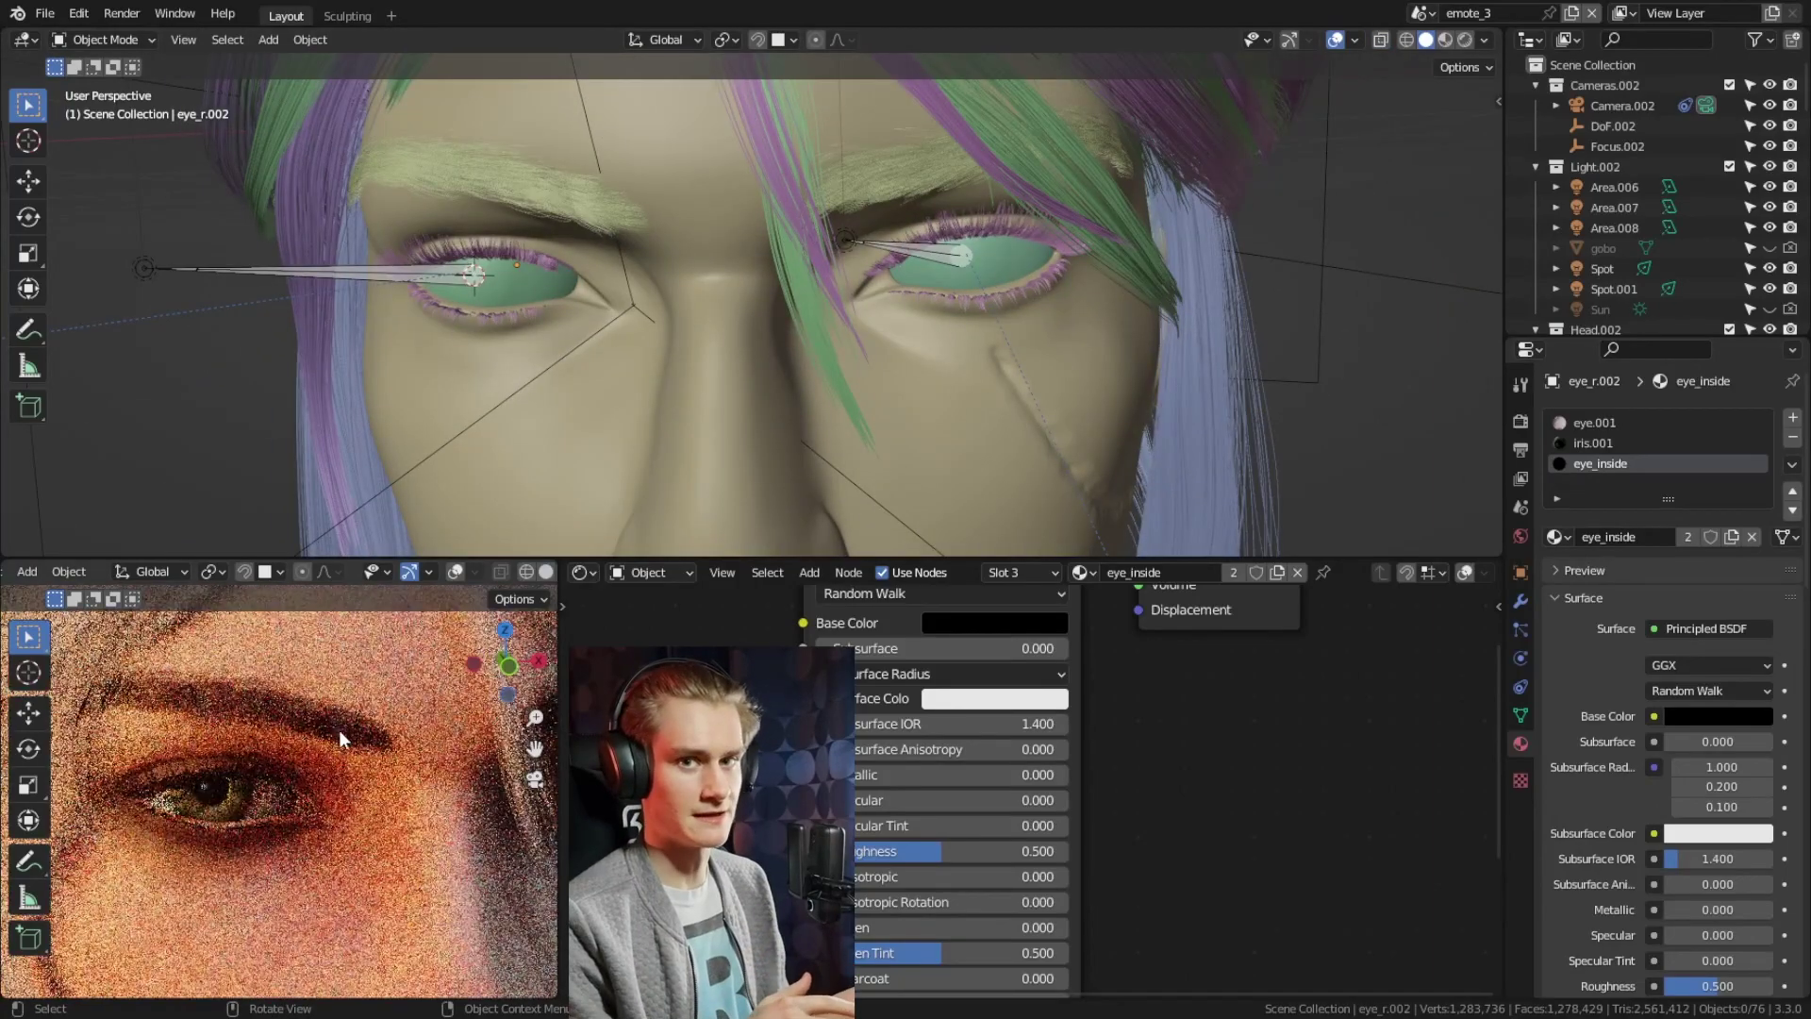
{"action": "left_click", "coordinate": [845, 240]}
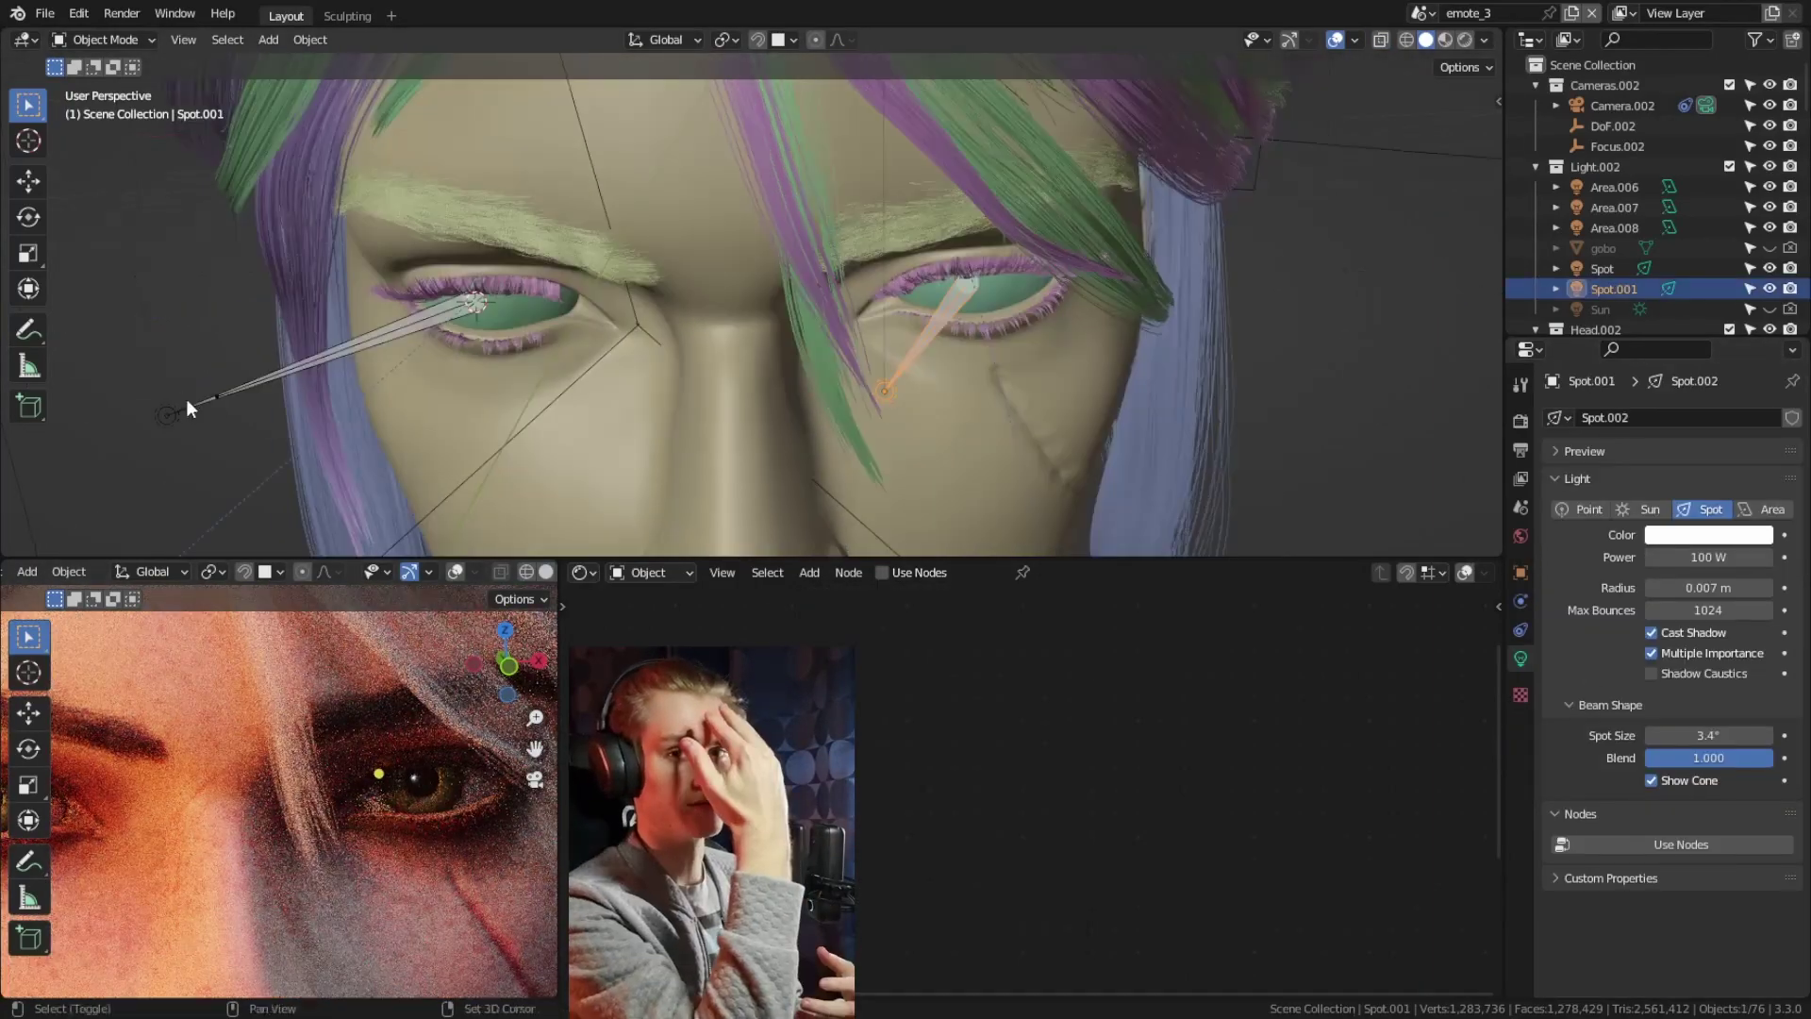
{"action": "key", "text": "r"}
{"action": "key", "text": "z"}
{"action": "left_click", "coordinate": [1078, 401]}
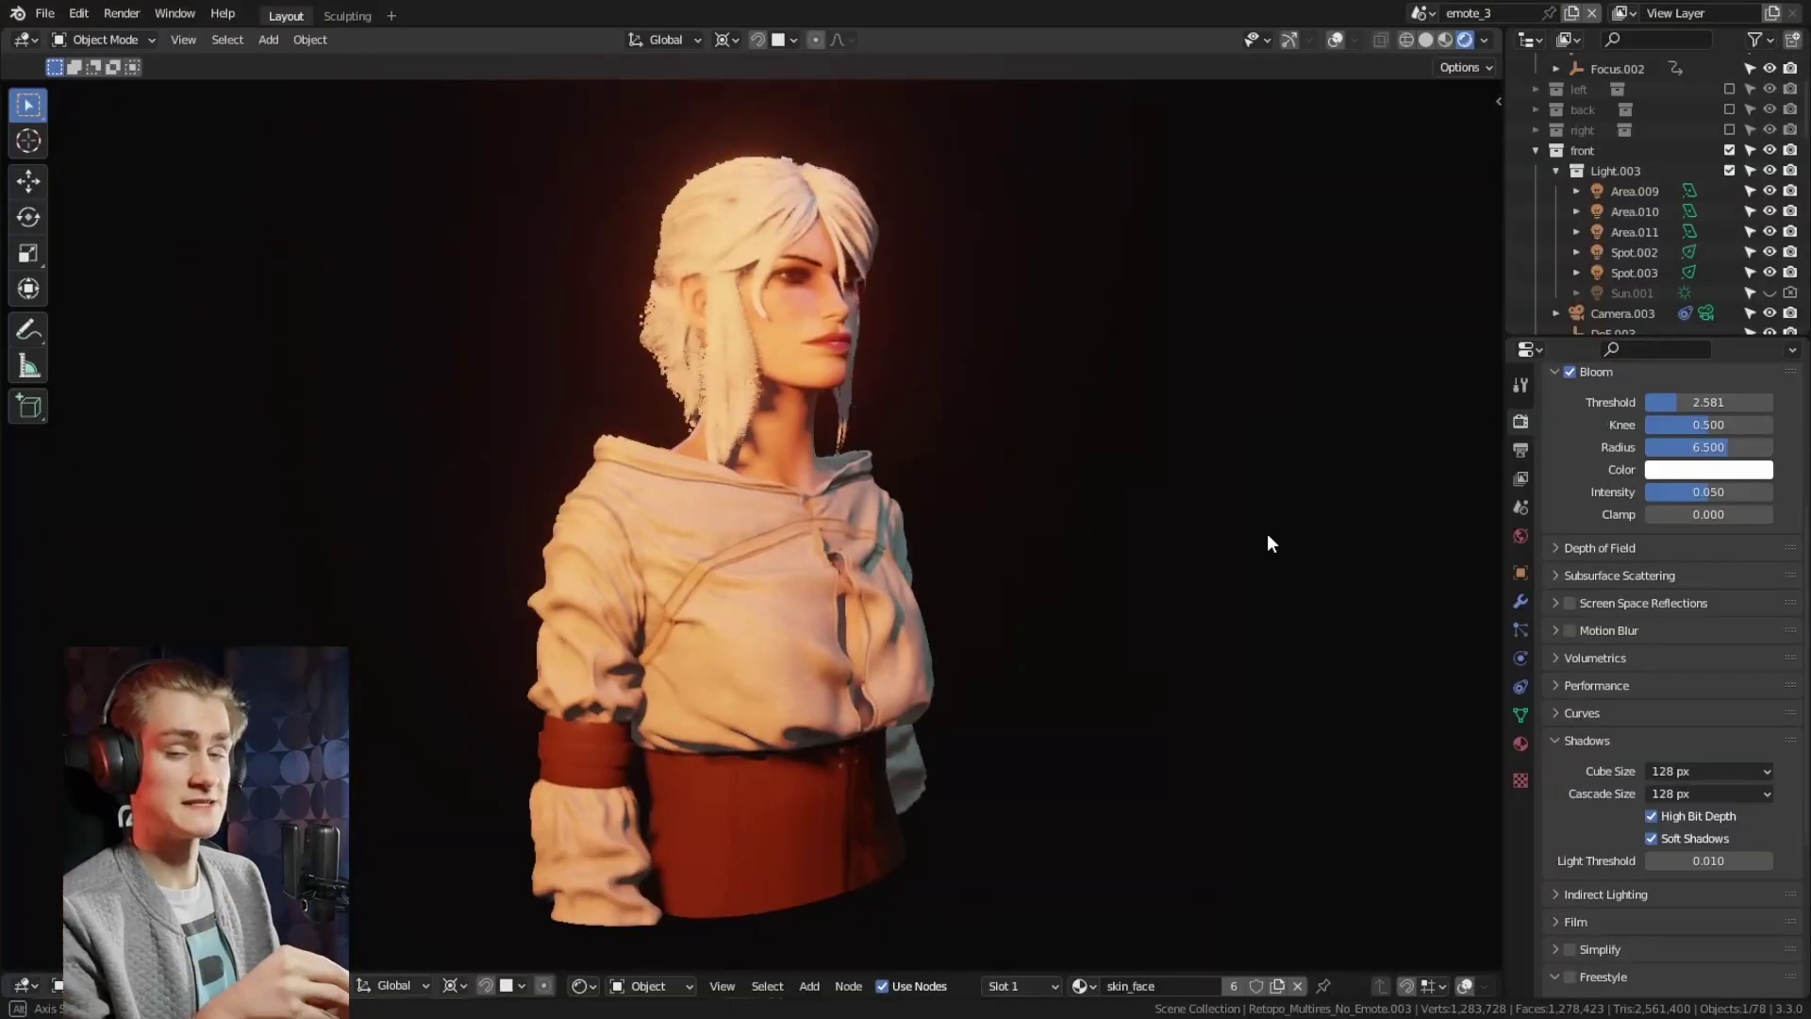
Examine the rendered character from all around, including the shirt's weave and seams, the leather armbands and corset, and the hair
{"action": "middle_click_drag", "start_coordinate": [1266, 534], "coordinate": [587, 542]}
{"action": "scroll", "coordinate": [935, 566], "scroll_direction": "up", "scroll_amount": 10}
{"action": "mouse_move", "coordinate": [936, 567]}
{"action": "middle_mouse_down"}
{"action": "mouse_move", "coordinate": [950, 546]}
{"action": "mouse_move", "coordinate": [930, 538]}
{"action": "mouse_move", "coordinate": [1027, 554]}
{"action": "mouse_move", "coordinate": [1027, 473]}
{"action": "middle_mouse_up"}
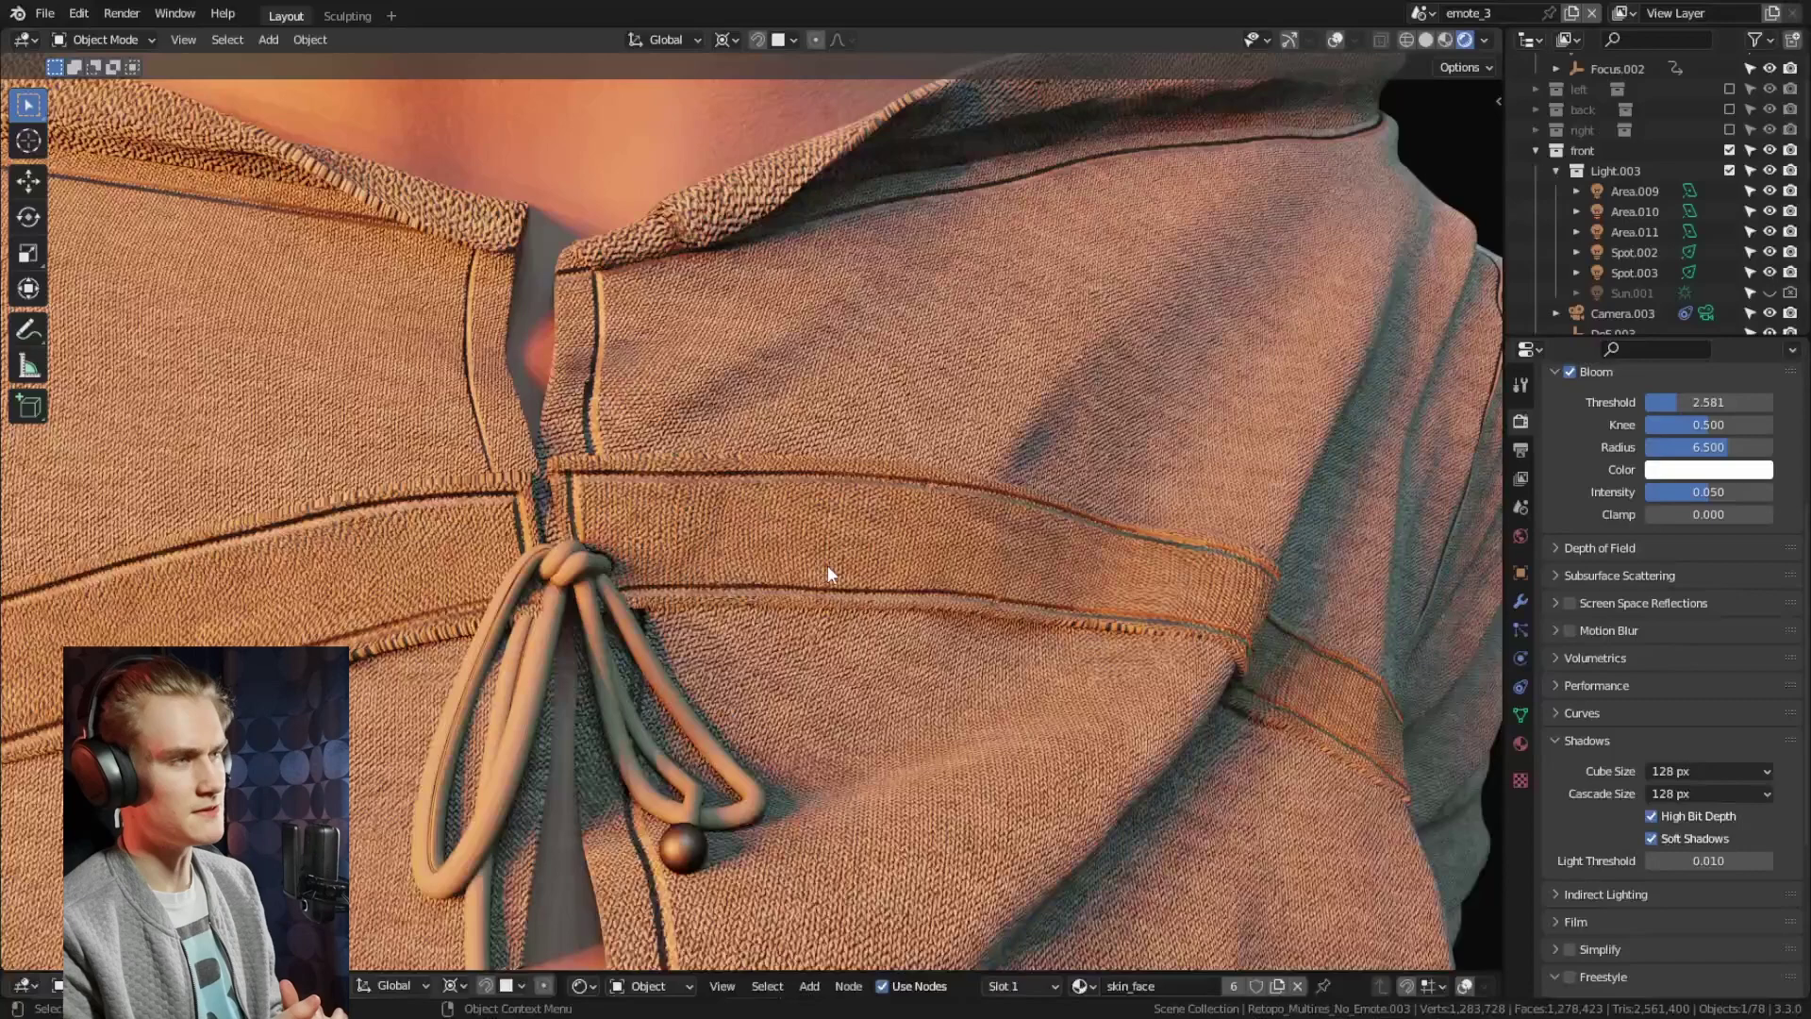
{"action": "middle_click_drag", "start_coordinate": [829, 570], "coordinate": [708, 563]}
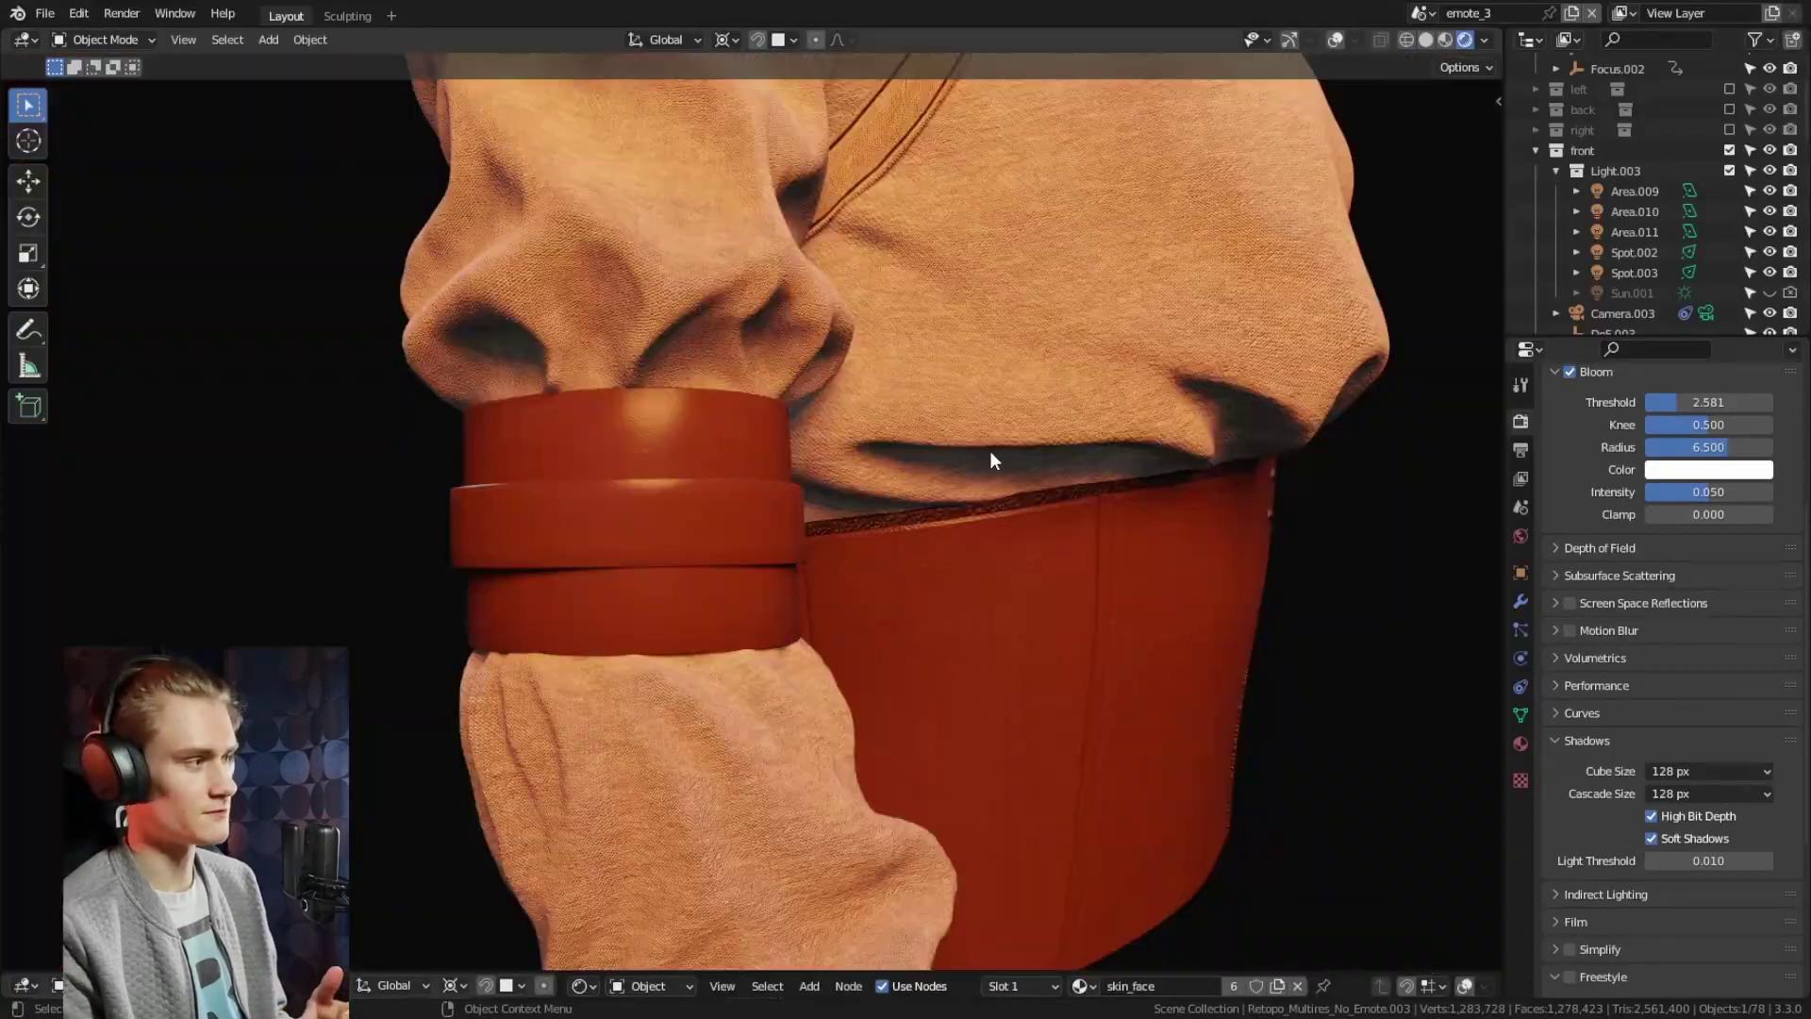
{"action": "middle_click_drag", "start_coordinate": [990, 453], "coordinate": [1256, 483]}
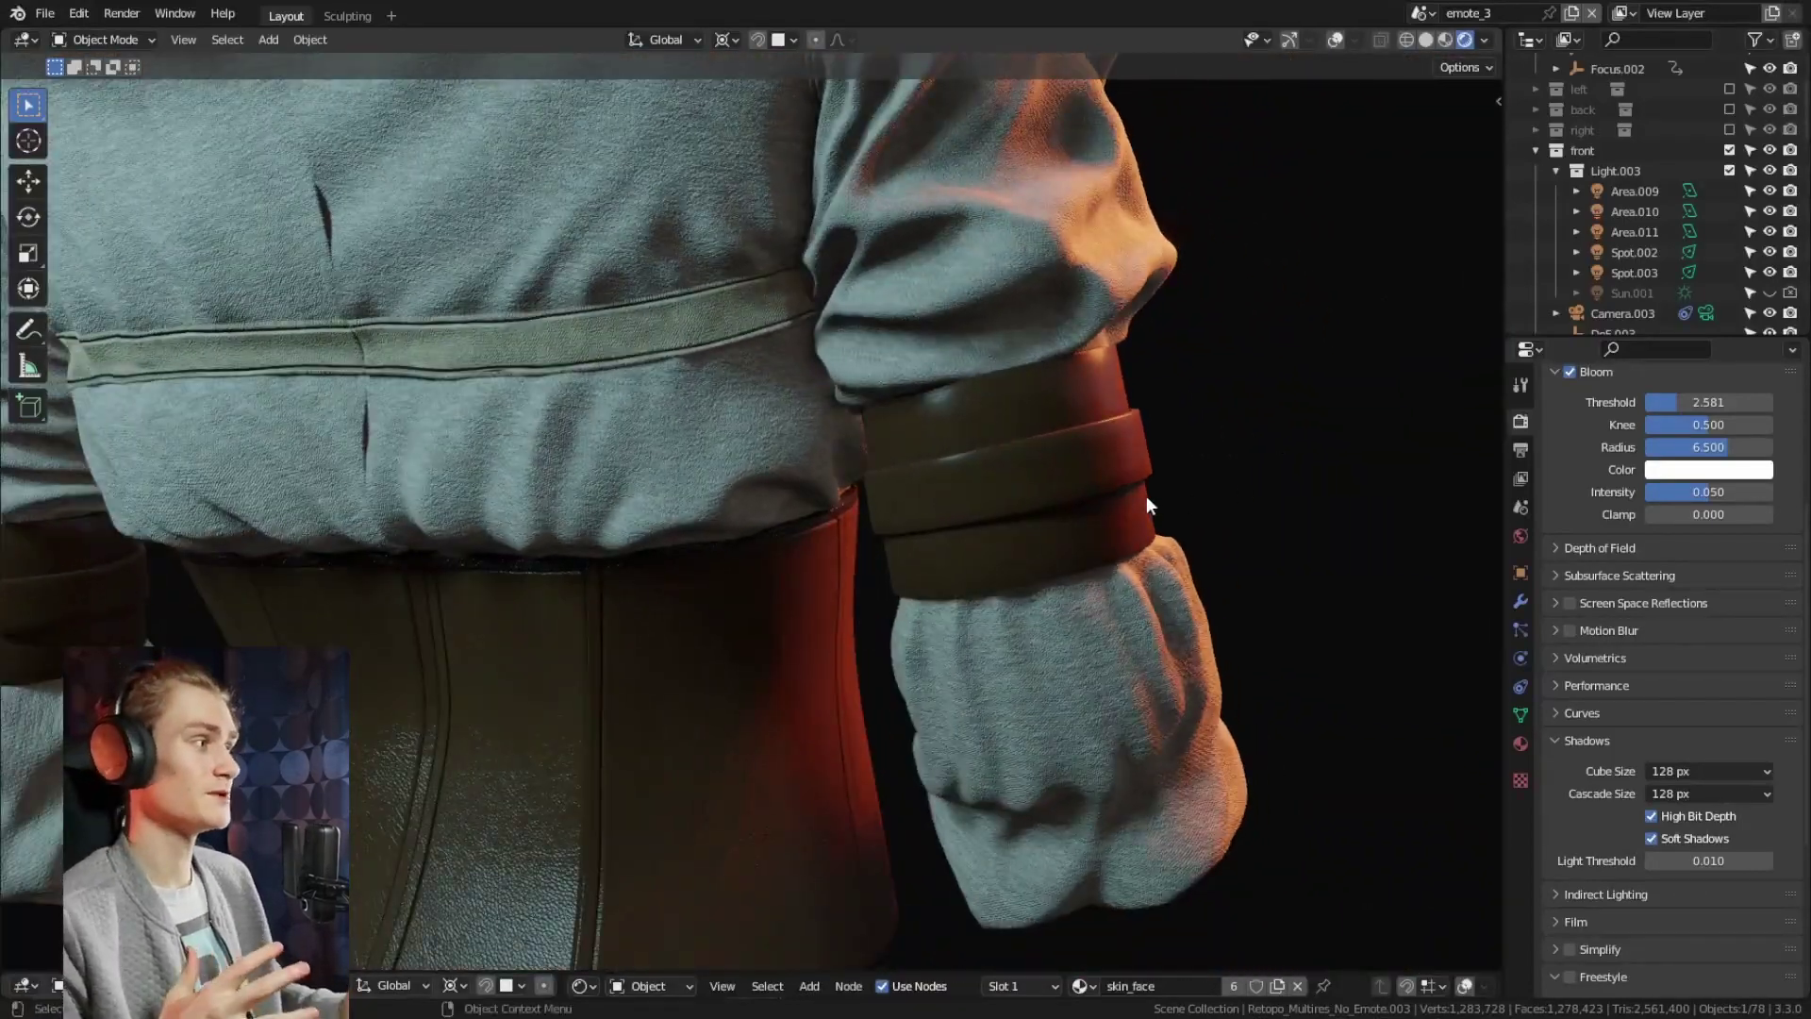
{"action": "scroll", "coordinate": [1146, 504], "scroll_direction": "down", "scroll_amount": 3}
{"action": "middle_click_drag", "start_coordinate": [1019, 457], "coordinate": [1059, 606]}
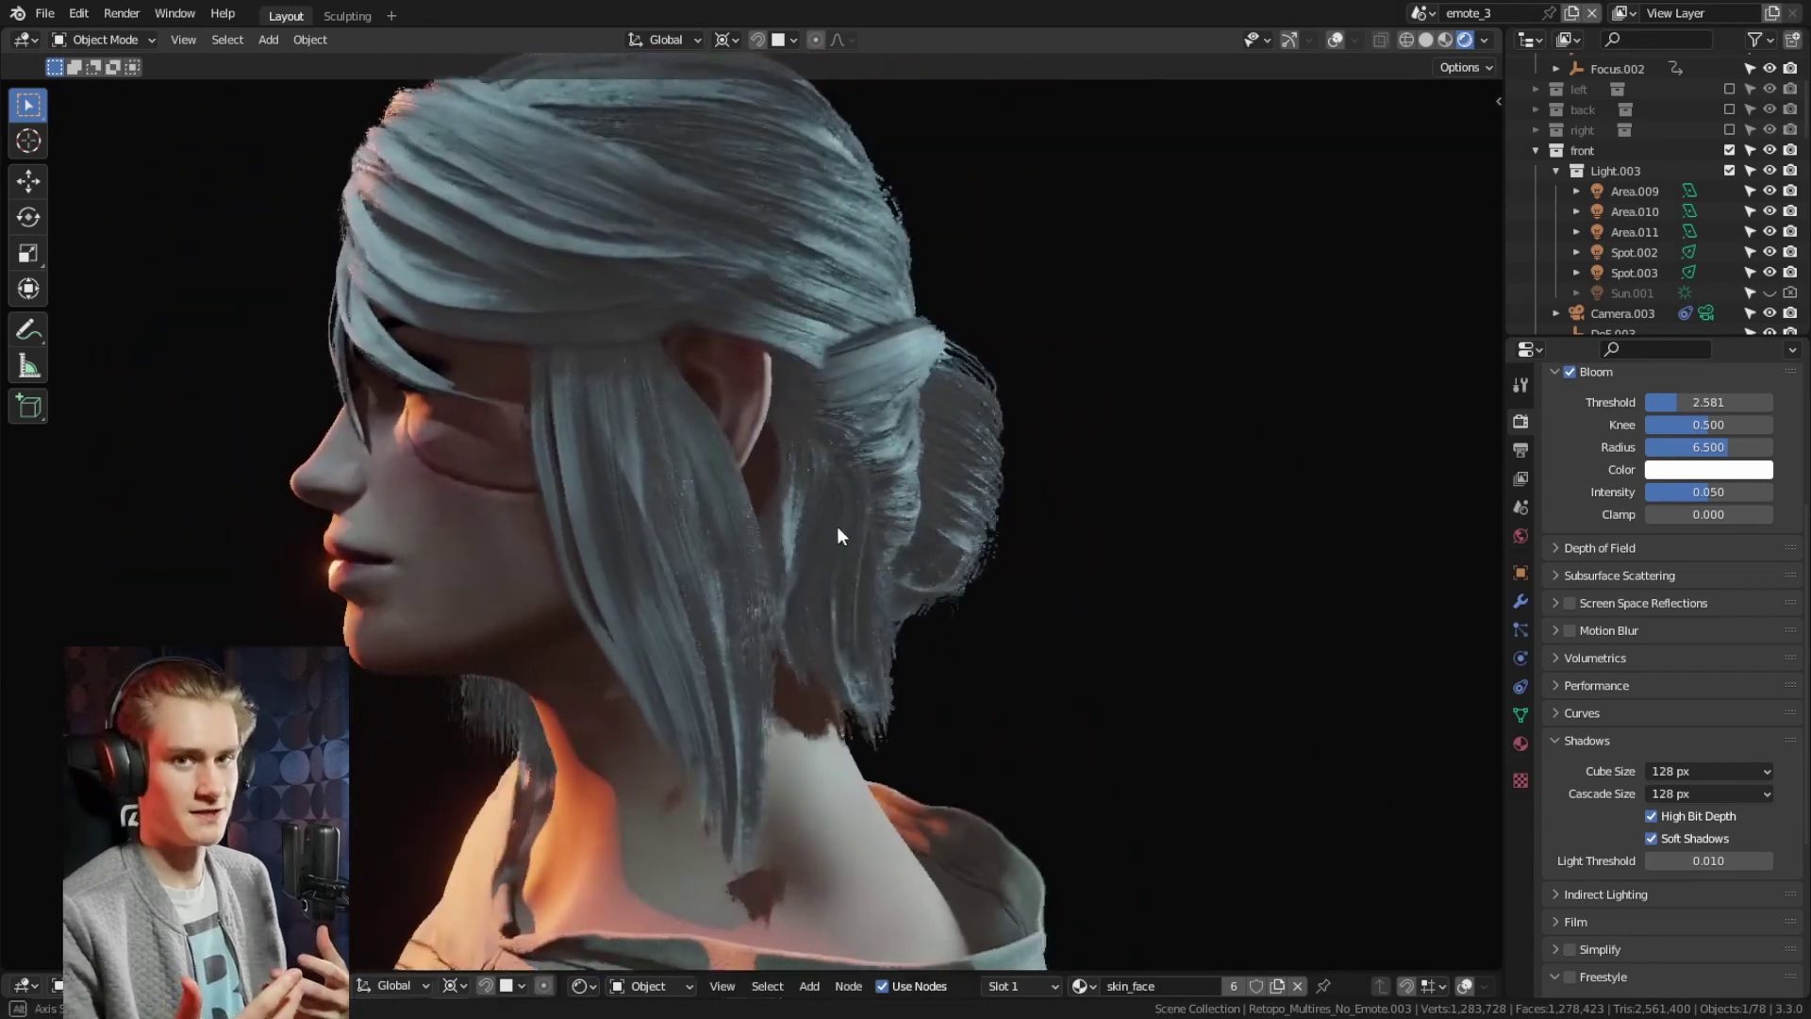
{"action": "middle_click_drag", "start_coordinate": [837, 529], "coordinate": [1361, 688]}
{"action": "middle_click_drag", "start_coordinate": [727, 631], "coordinate": [738, 698]}
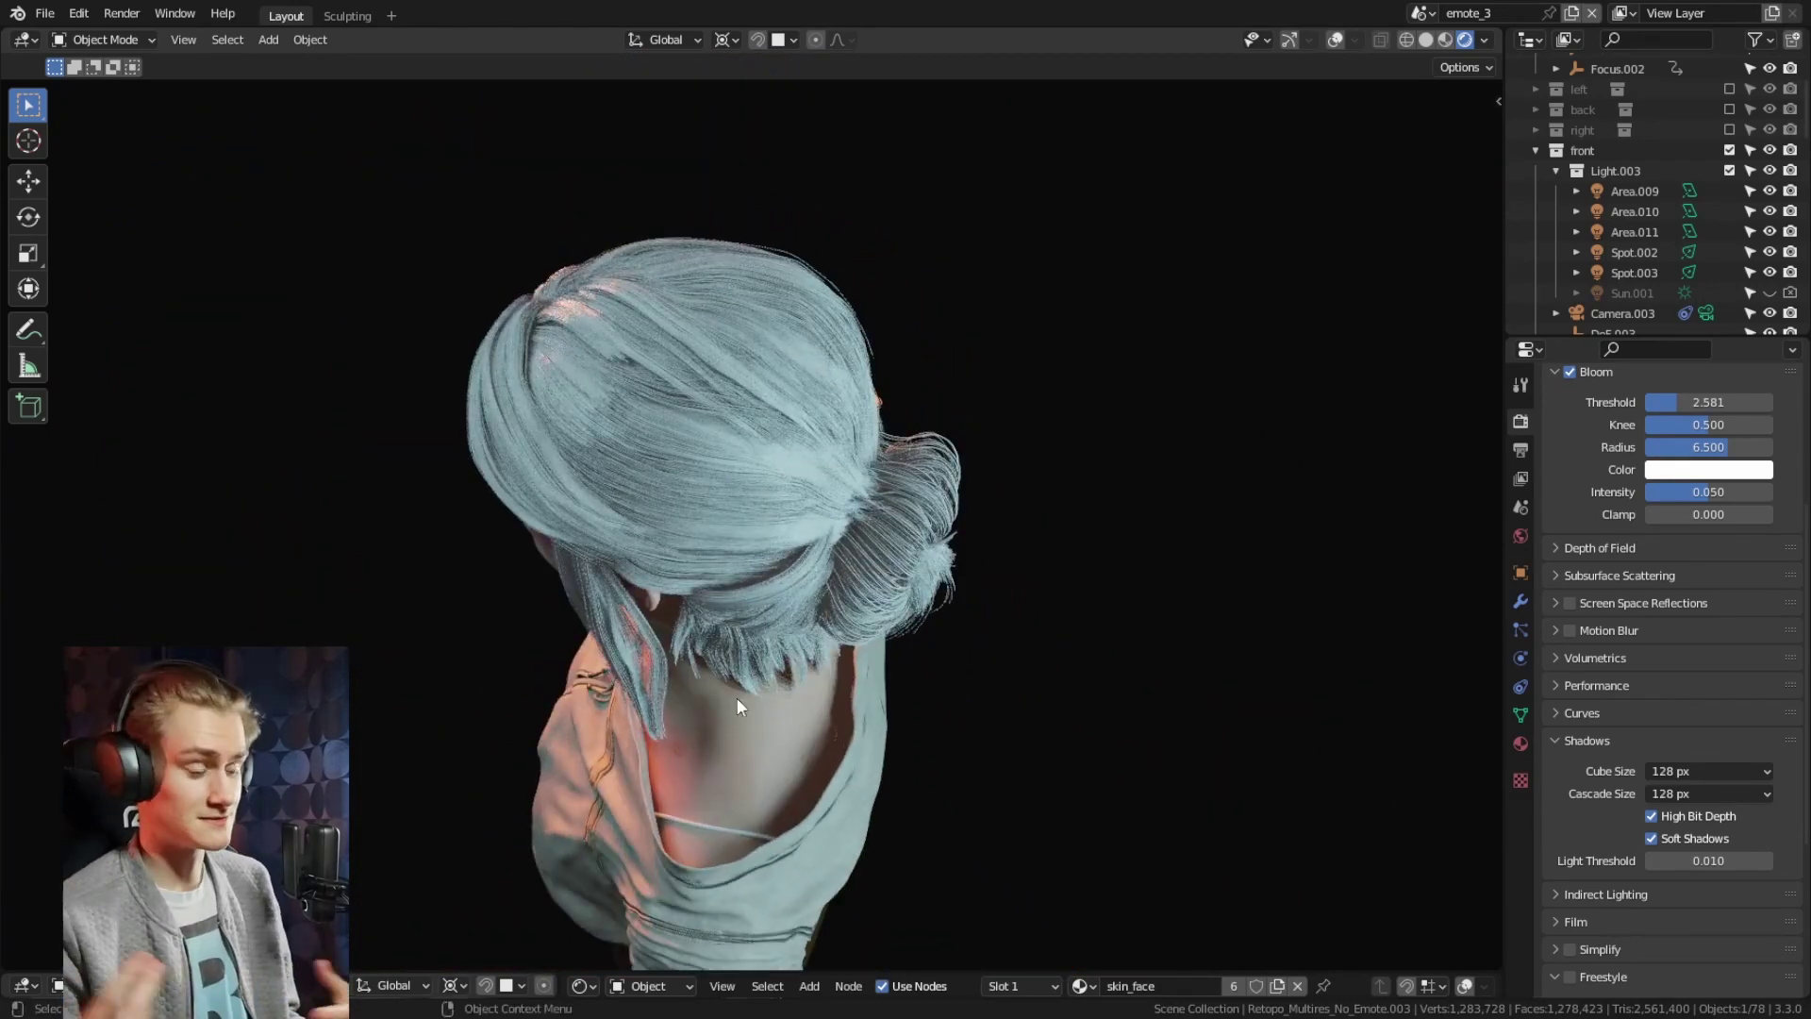